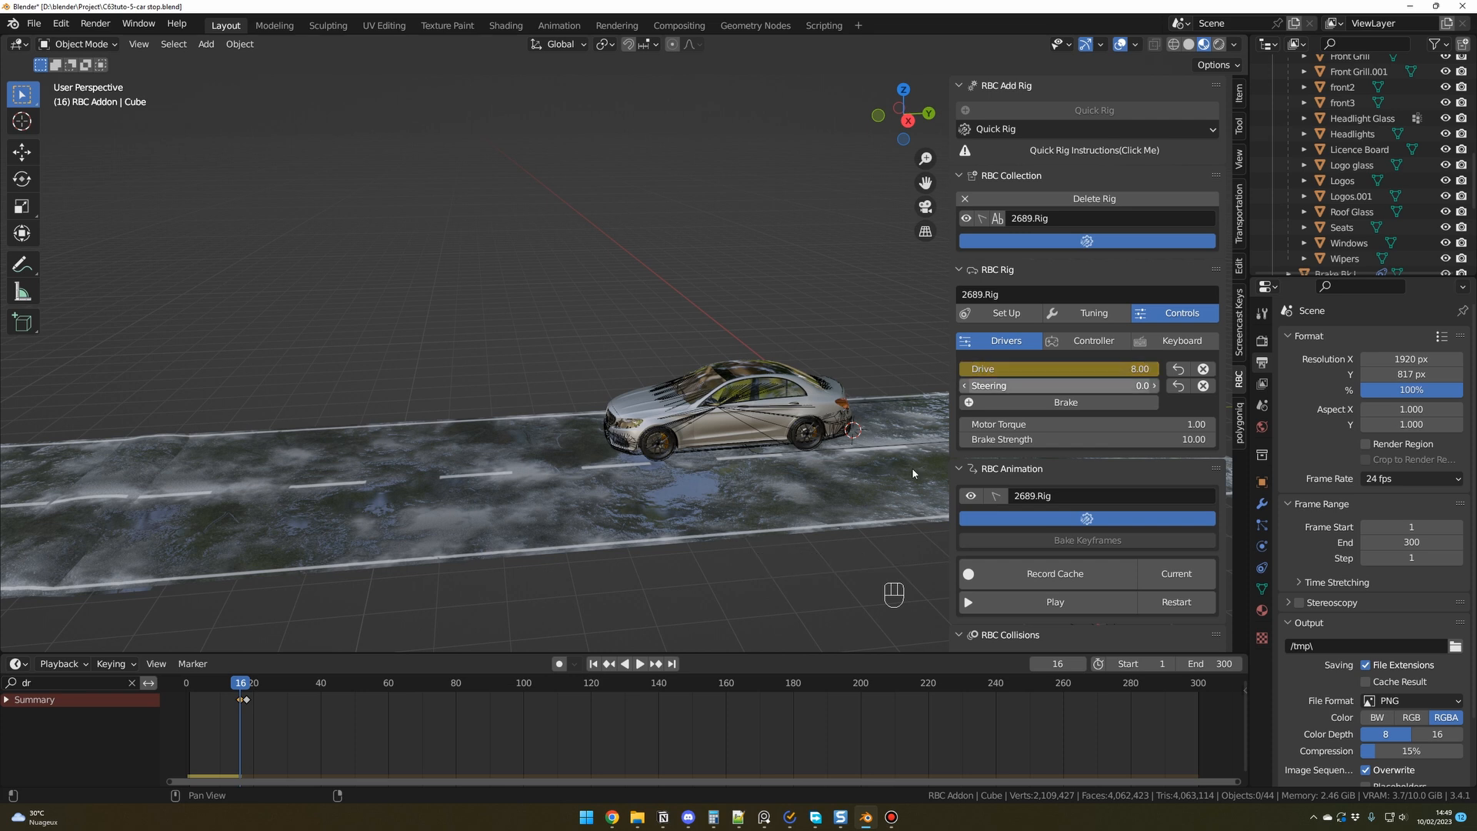
Step: Play the rigged car's animation up to about frame 153 to check how it drives and stops
left_click(247, 697)
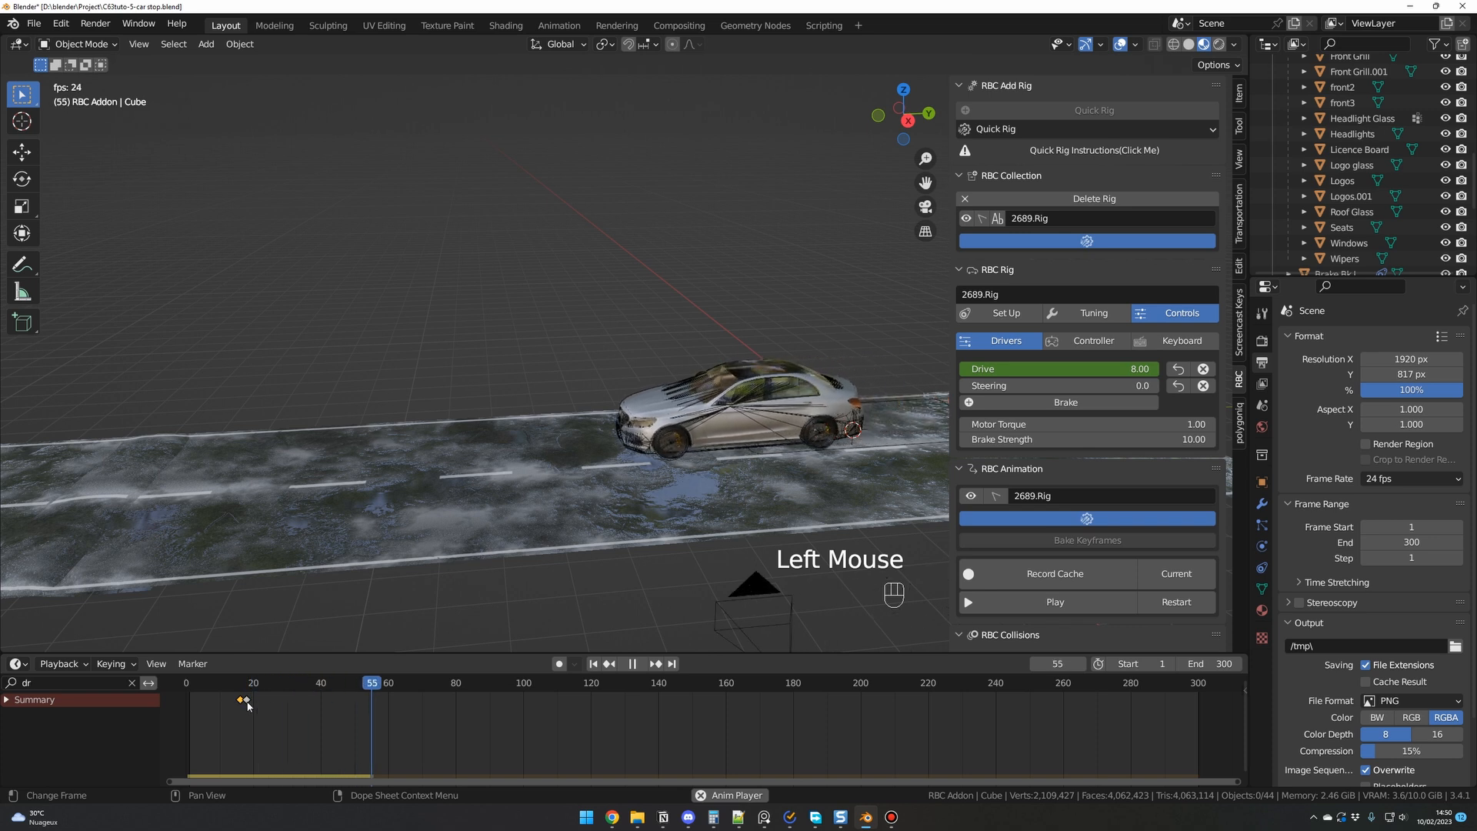
key("space")
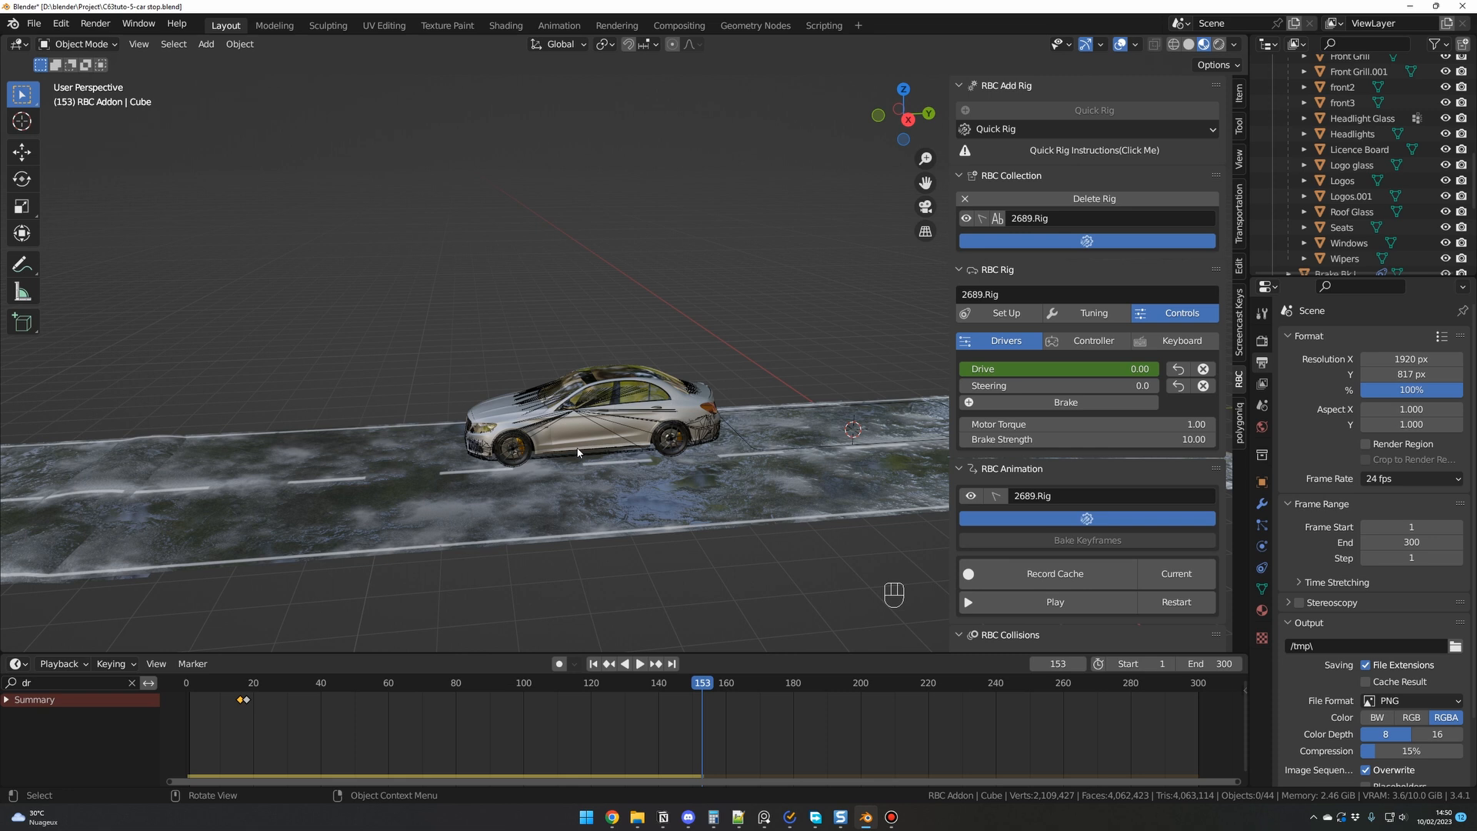
Step: Show the Cube obstacle in both viewport and render, and move it along the global Y axis closer to the car
scroll(1441, 232, "down", 5)
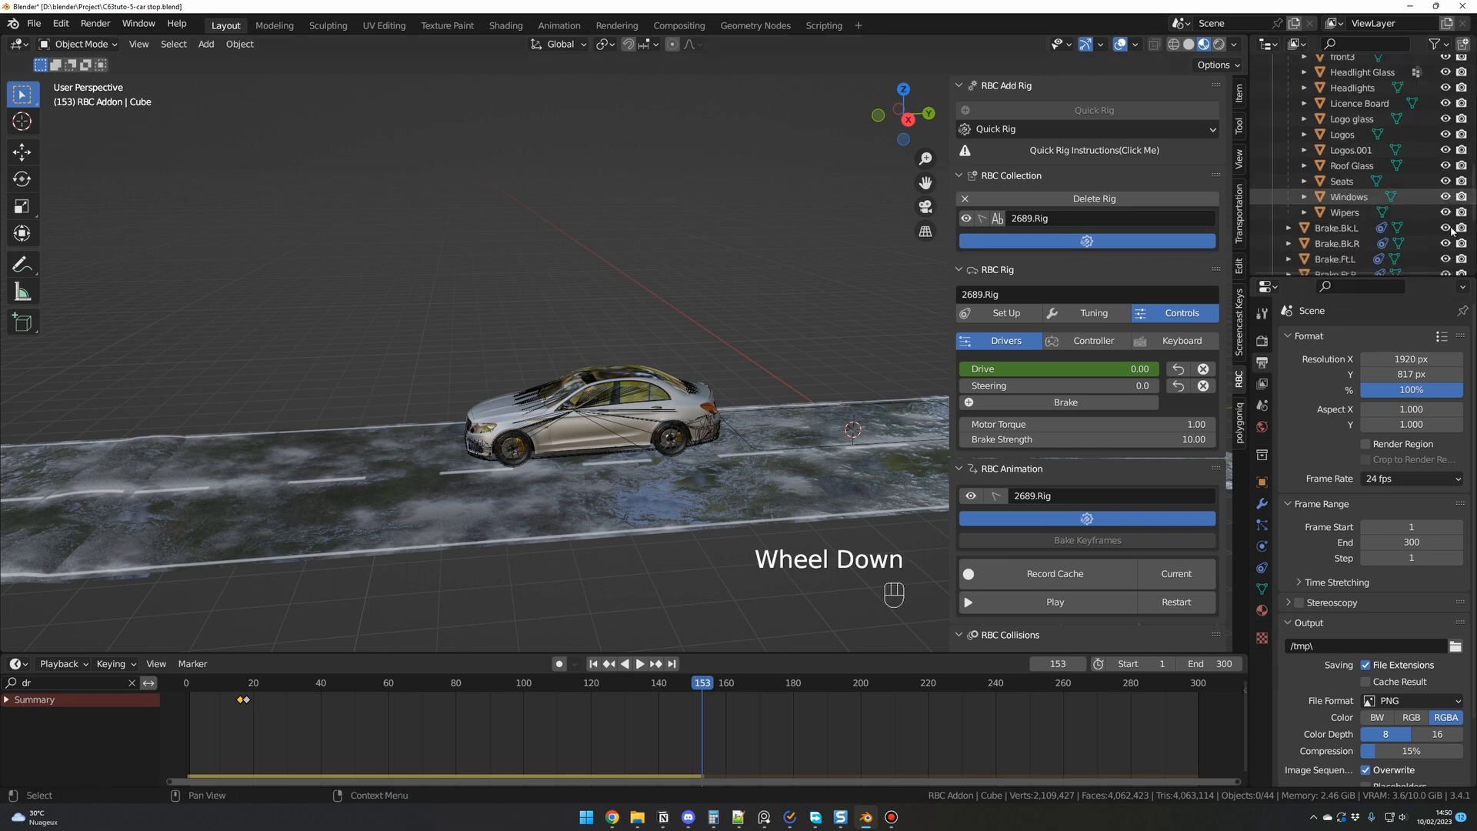
left_click(1445, 213)
left_click(1461, 213)
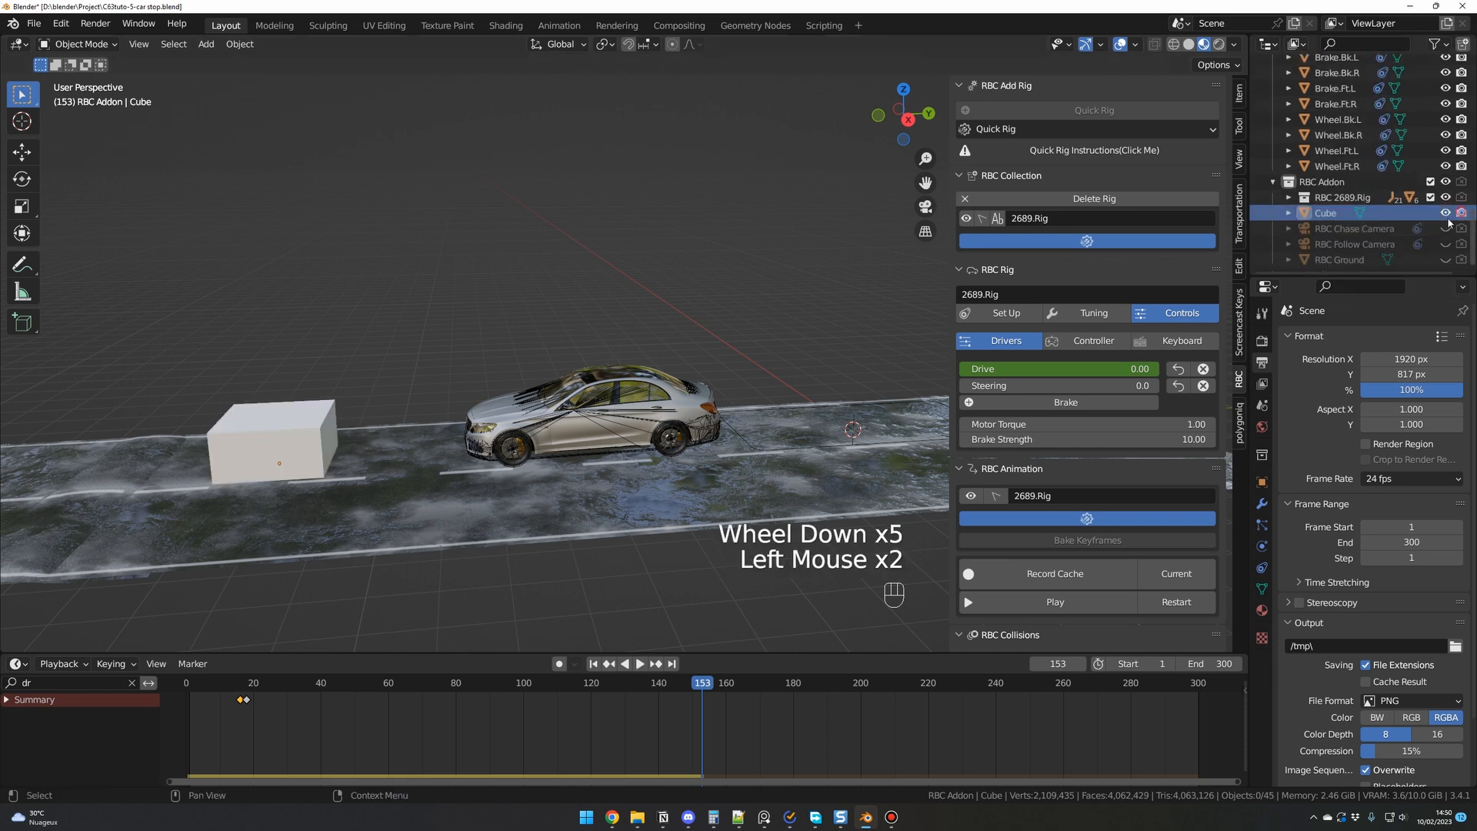
left_click(302, 464)
key("g")
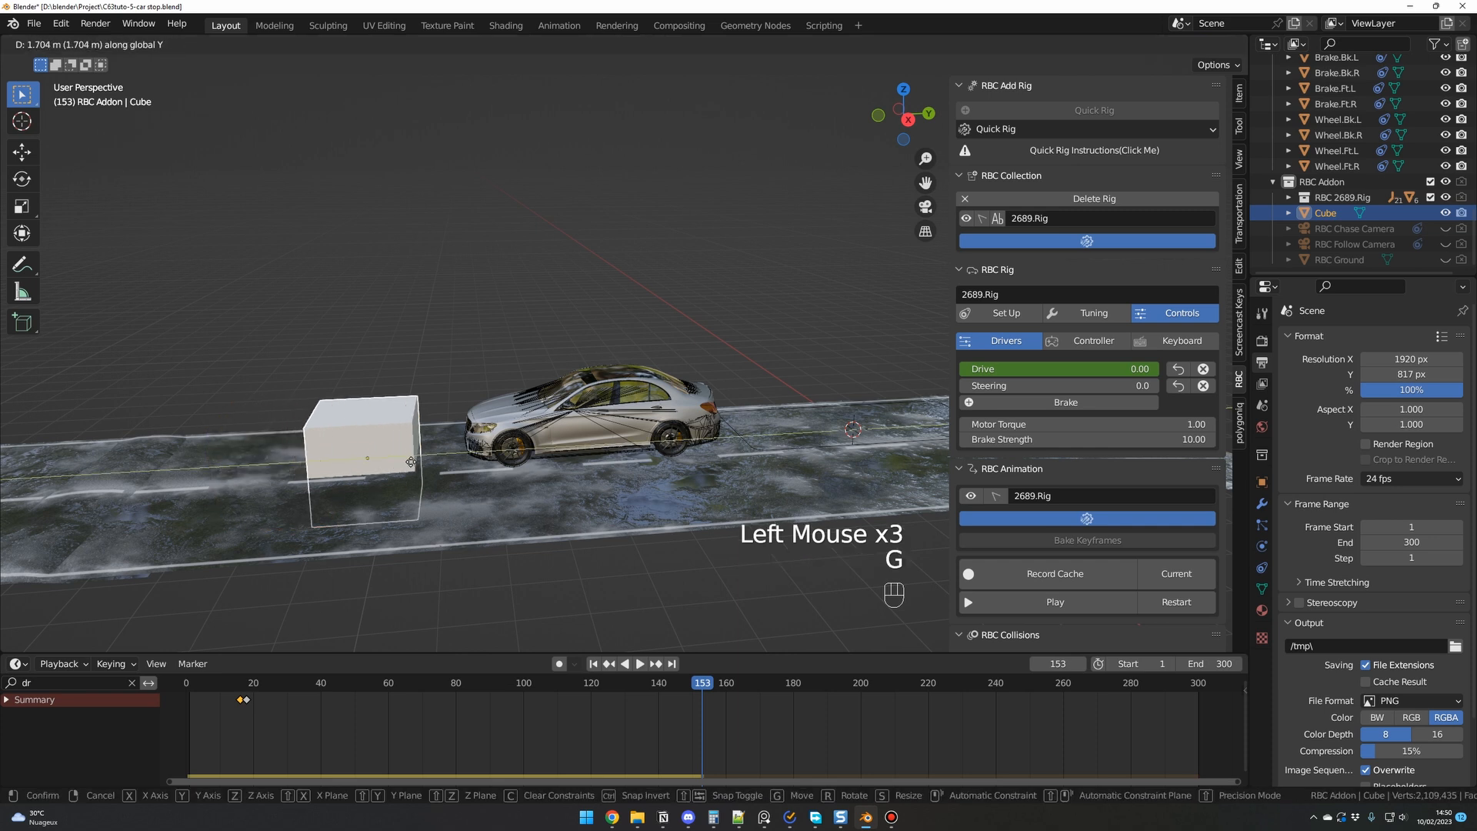
left_click(445, 465)
Step: Return to frame 1 and play the simulation to see the car meet the passive collision cube
key("shift+Left")
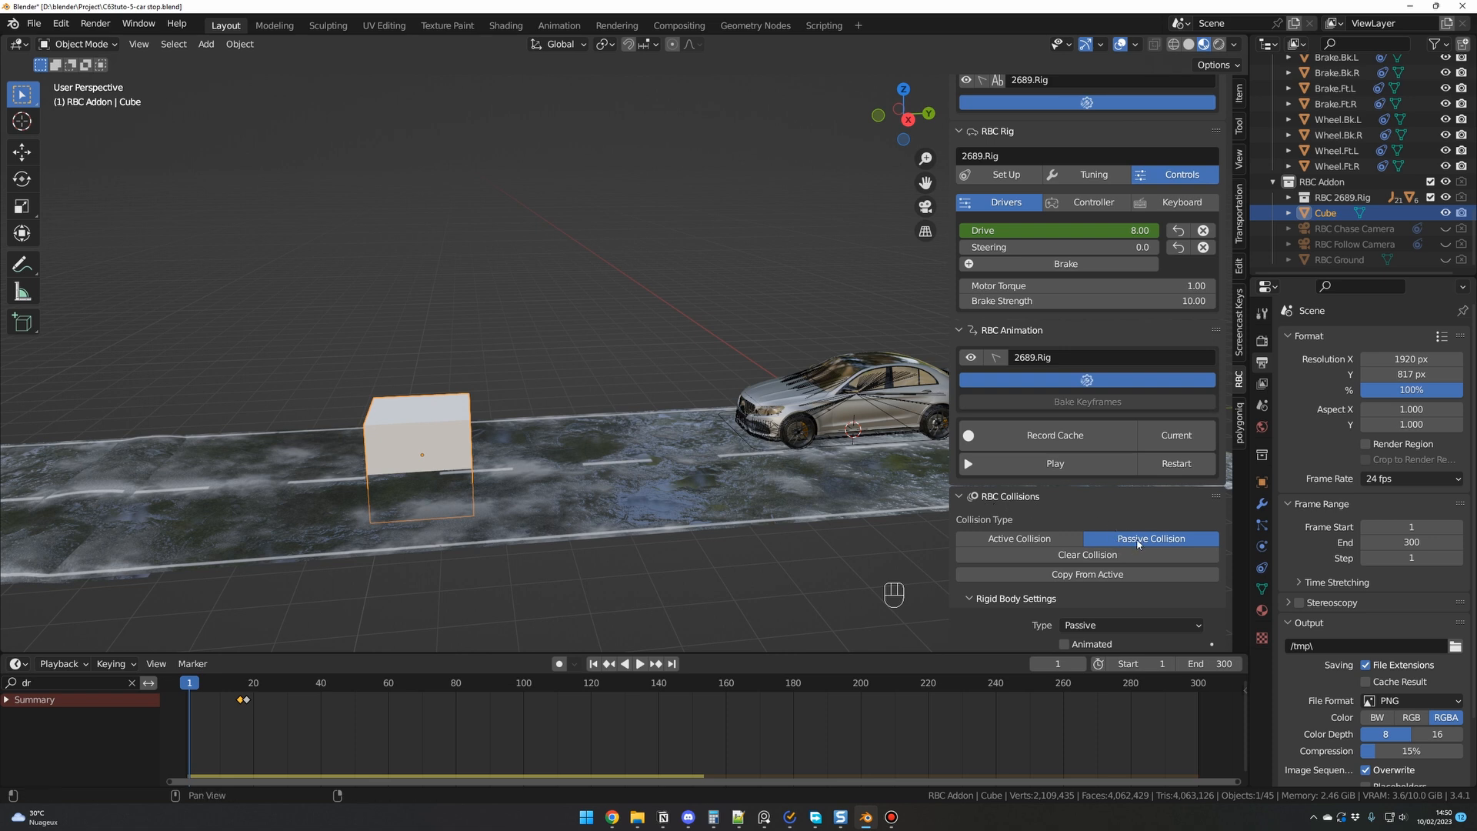
left_click(593, 665)
left_click(640, 664)
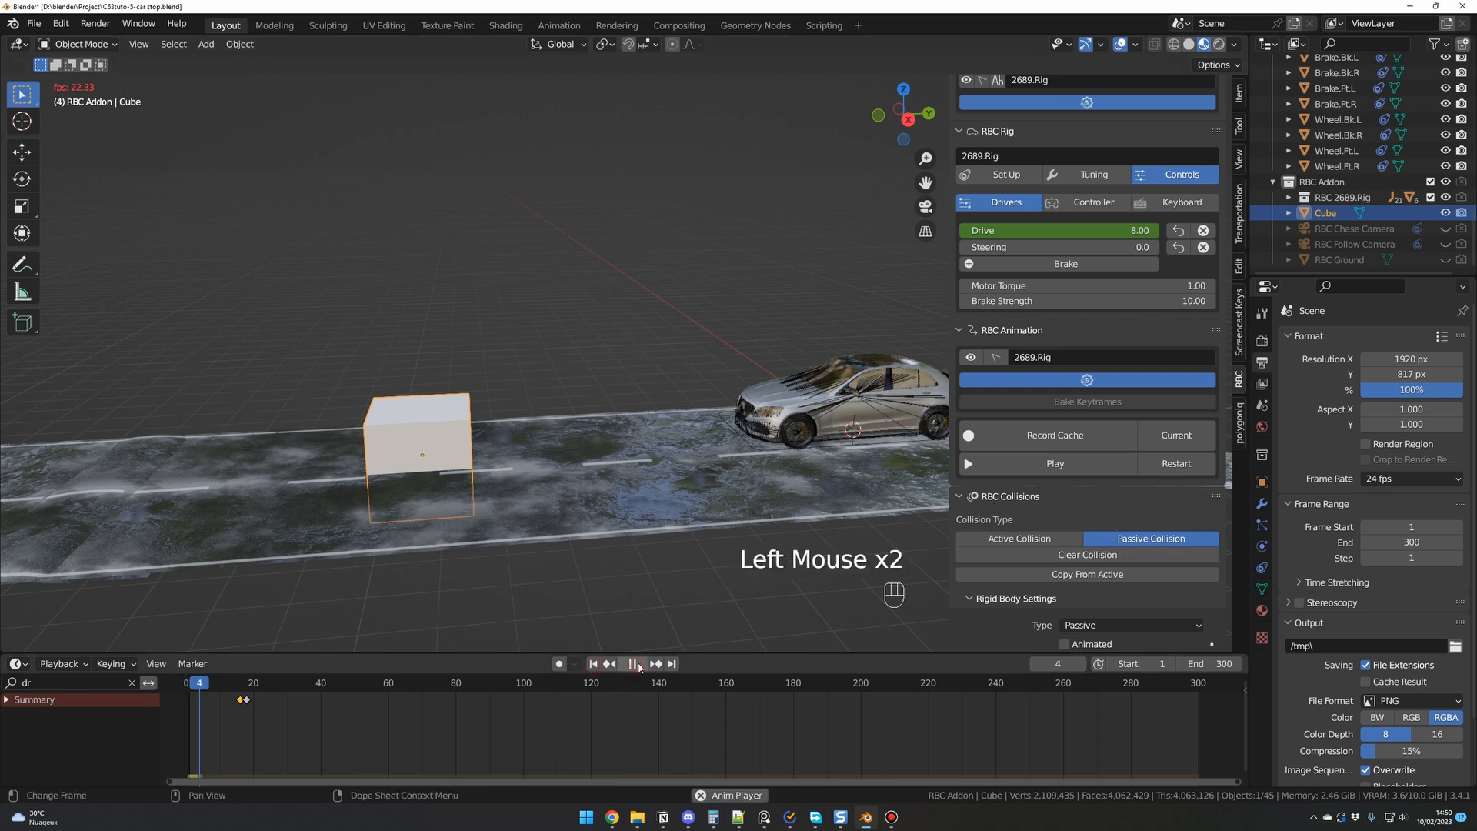
middle_click_drag(594, 586, 589, 581)
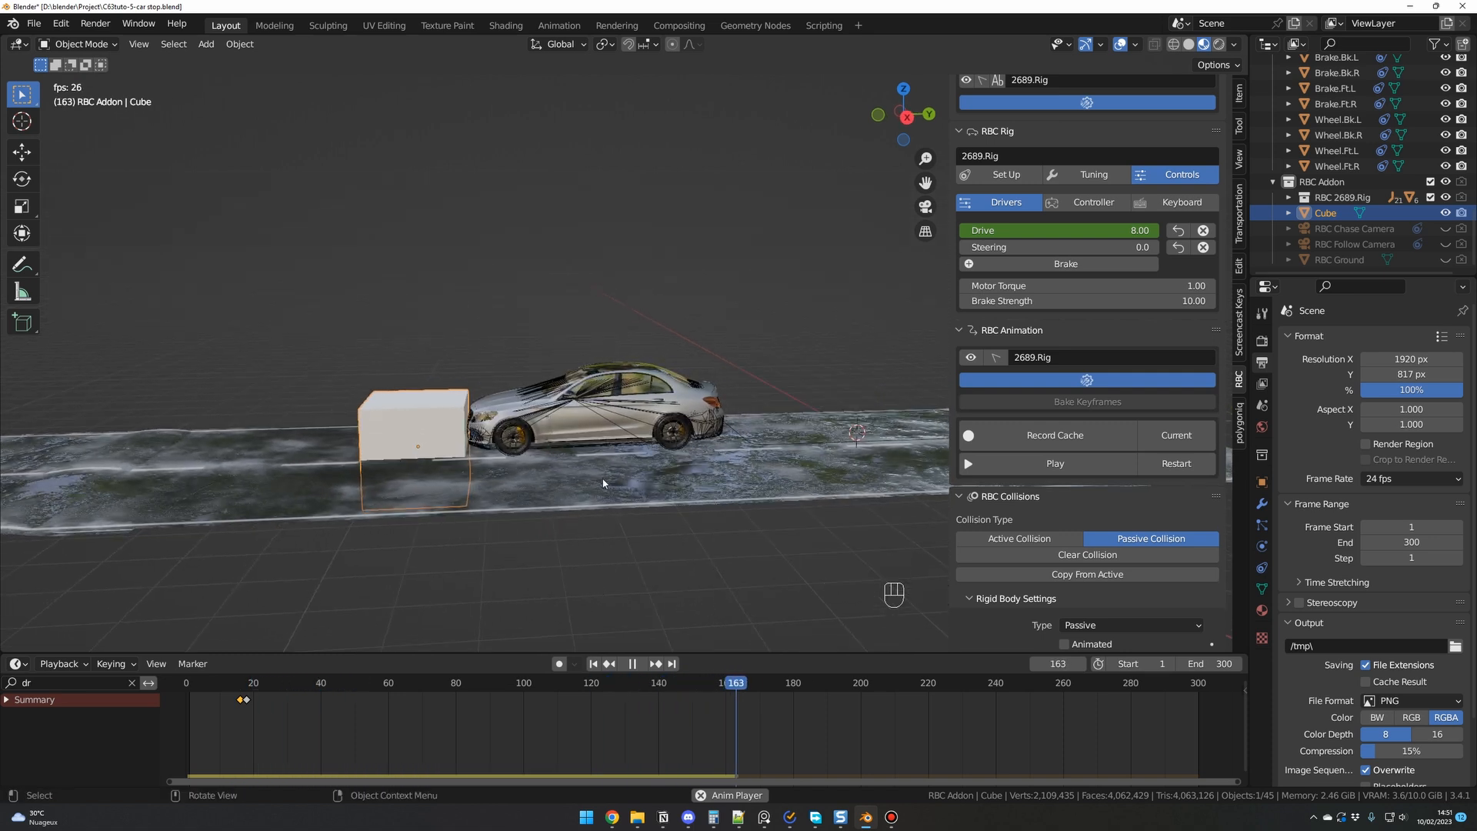
middle_click_drag(590, 586, 624, 564)
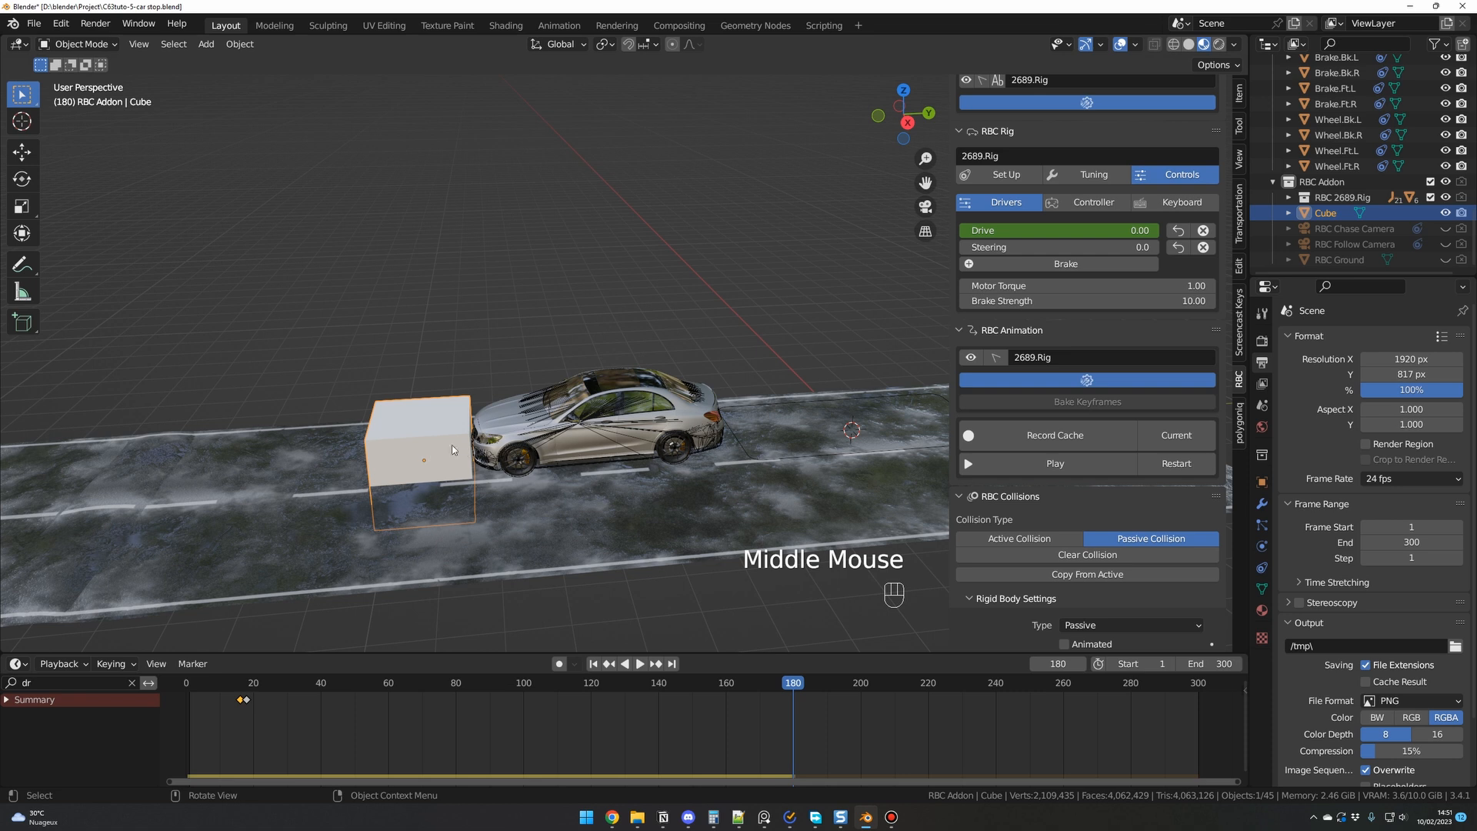
Step: Hide the Cube obstacle in the viewport and disable it in renders
middle_click_drag(639, 464, 483, 458)
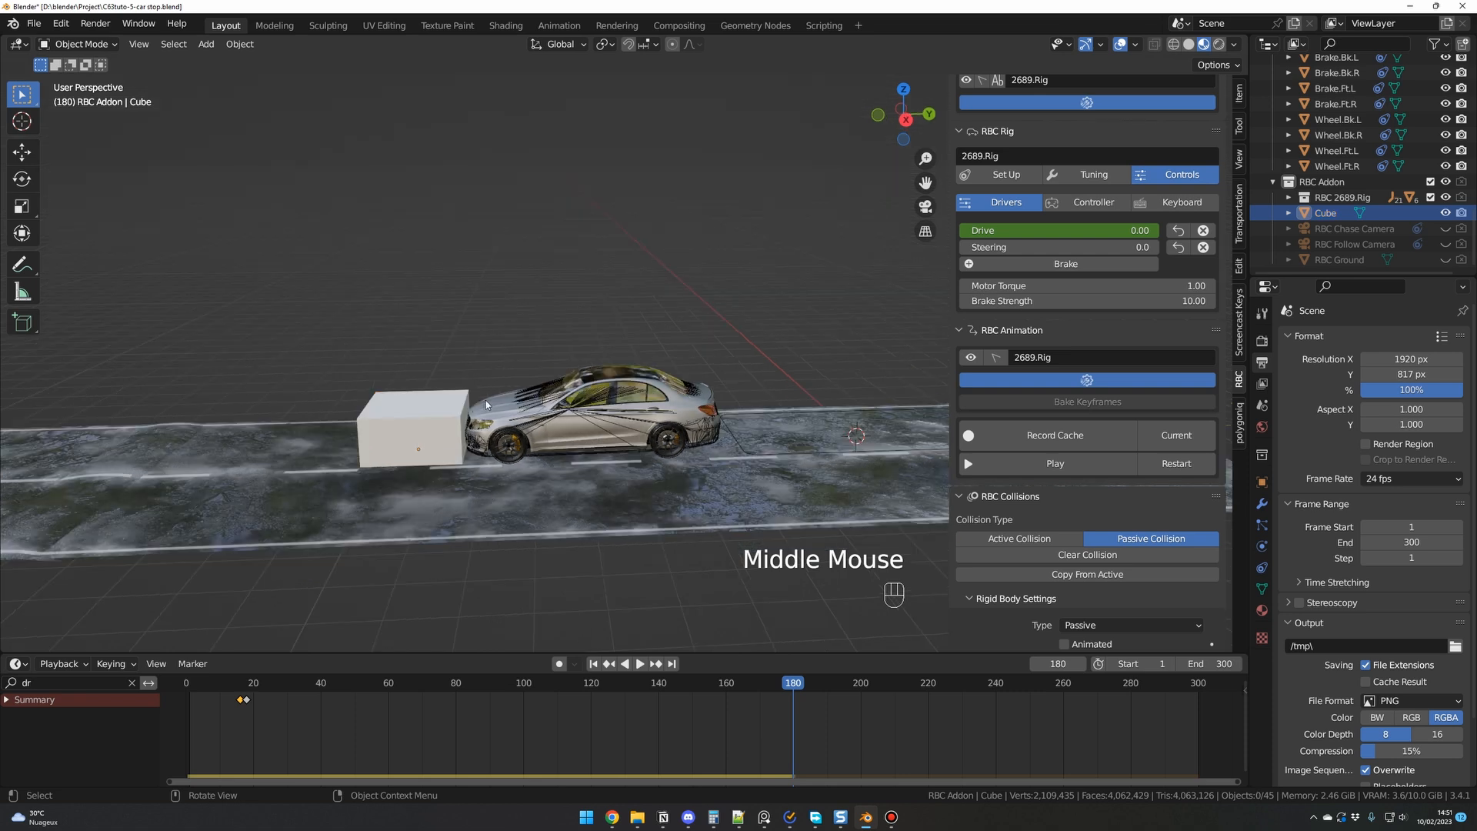
left_click(1446, 213)
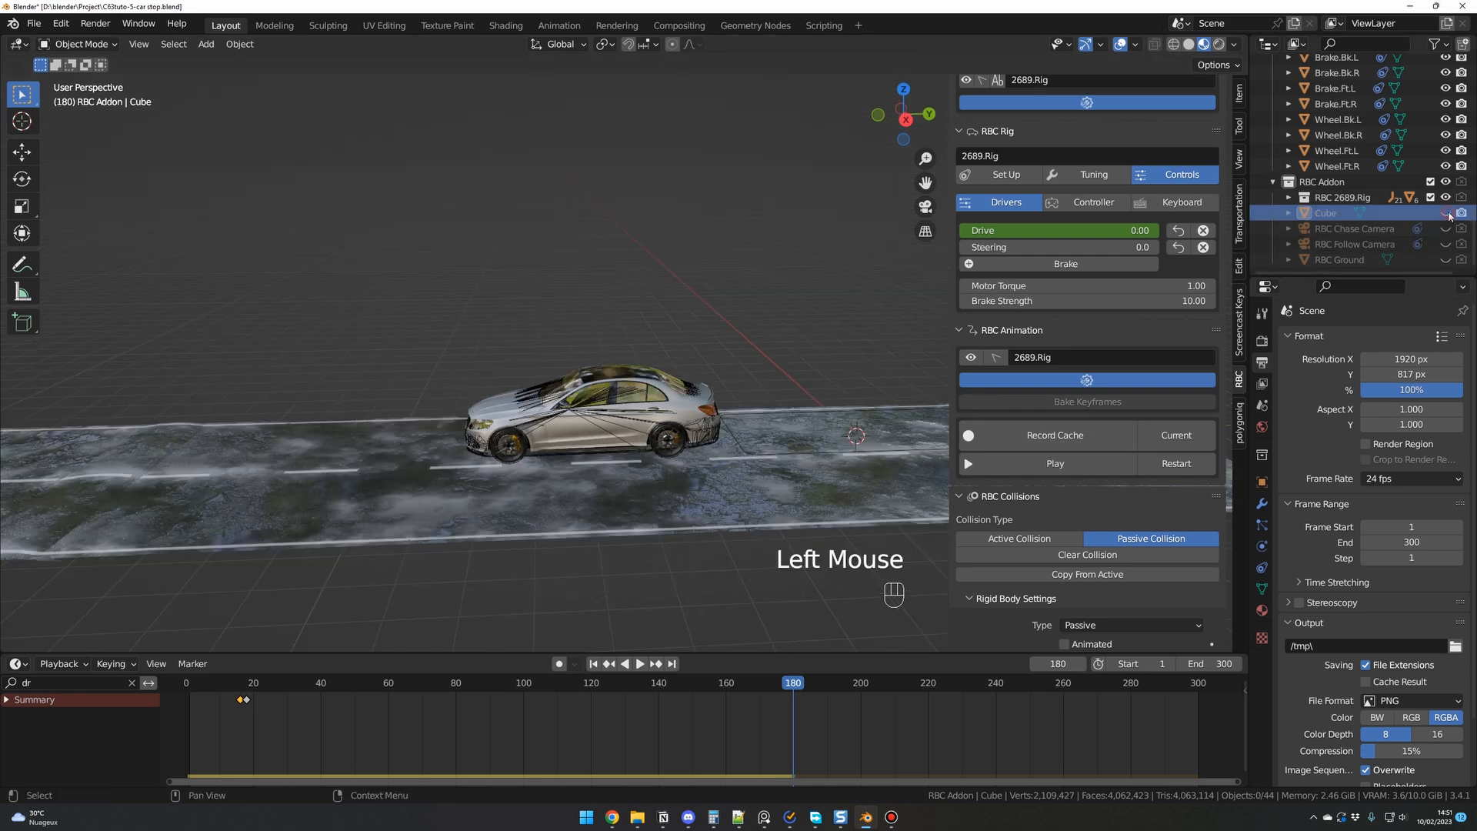
left_click(1461, 214)
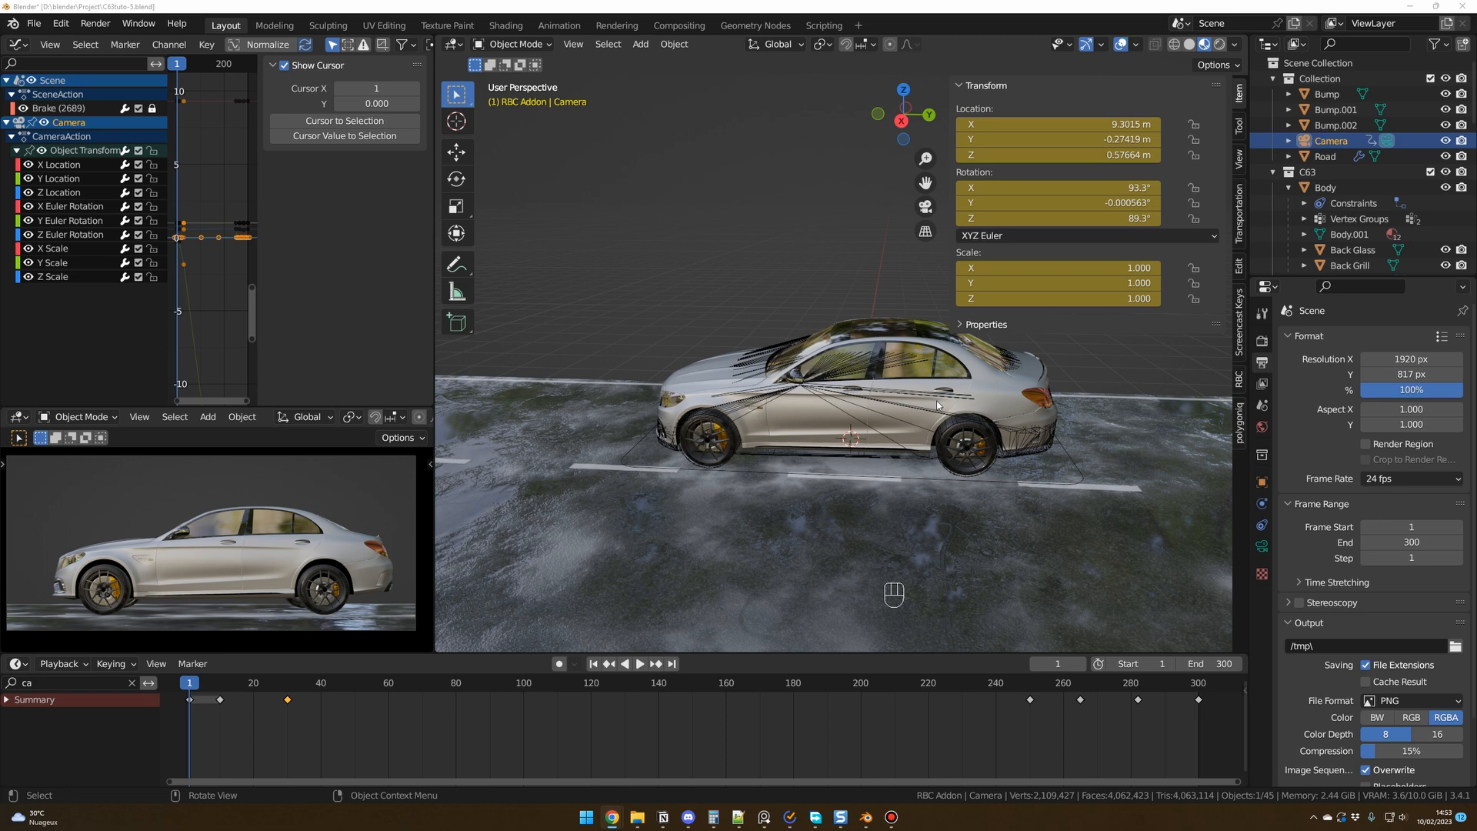
Step: Set the render output's Y resolution to 817 px
left_click(1261, 340)
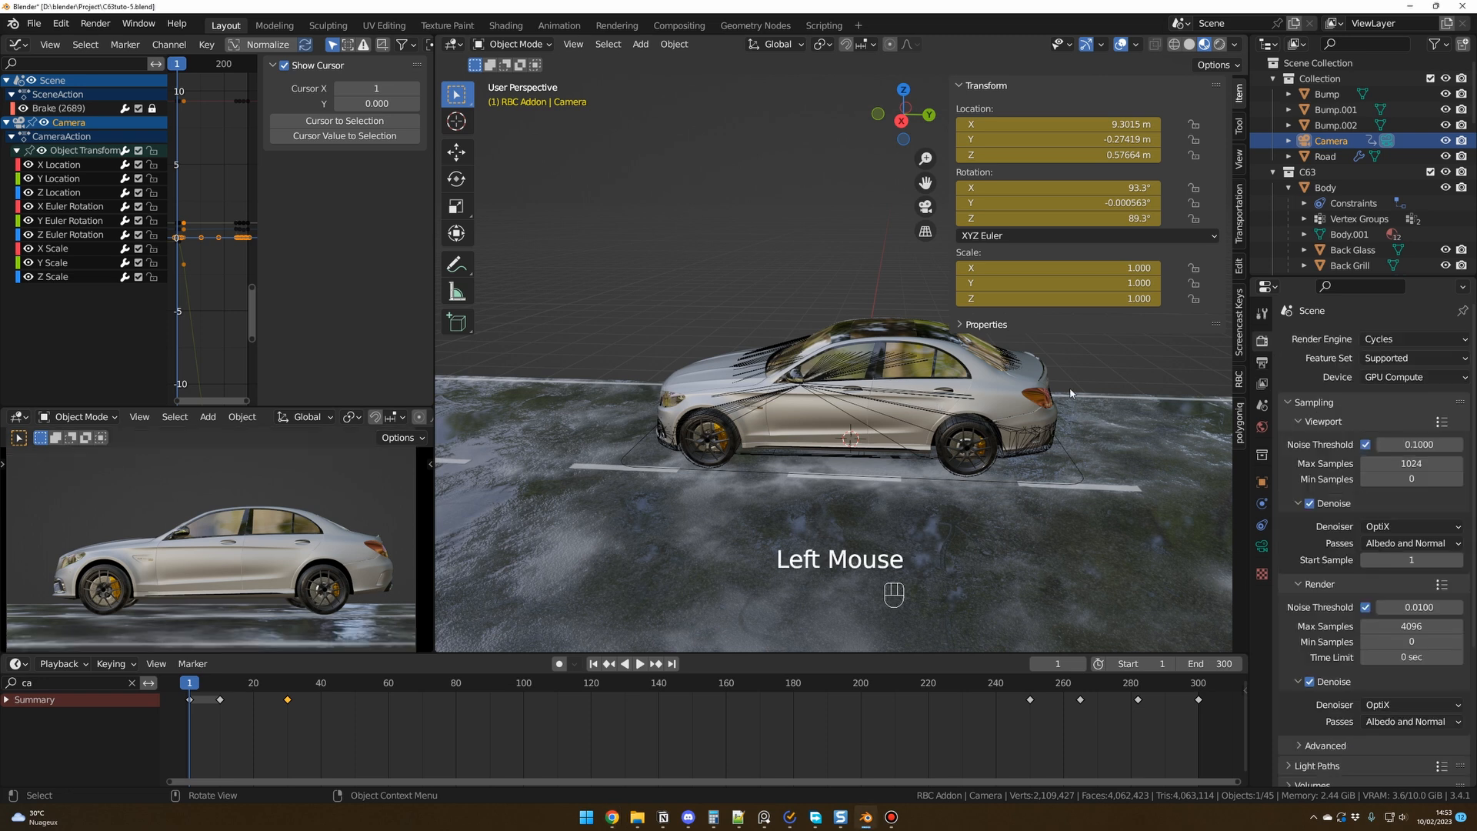
left_click(1261, 362)
double_click(1401, 375)
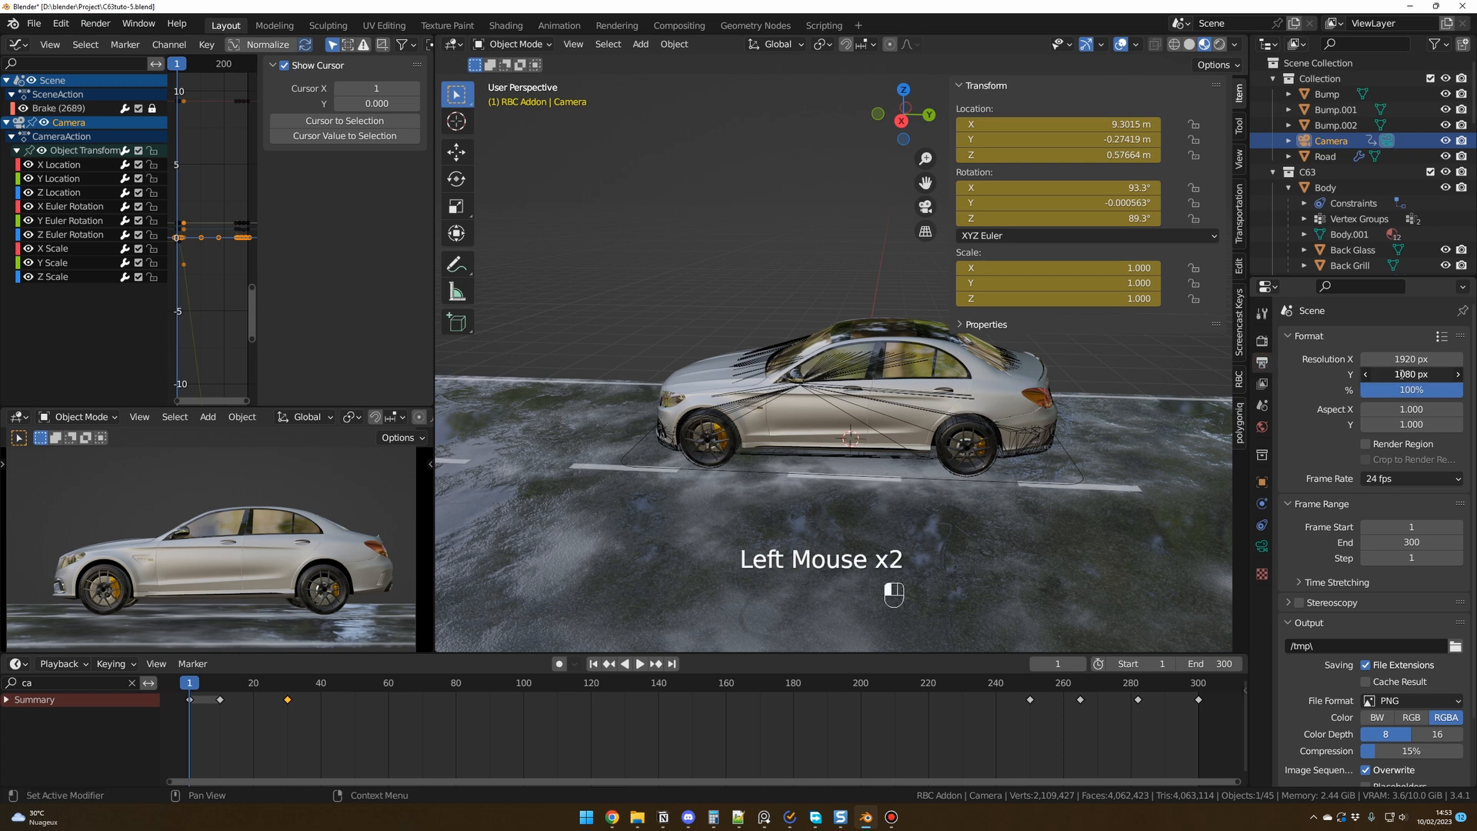
type("817")
key("Return")
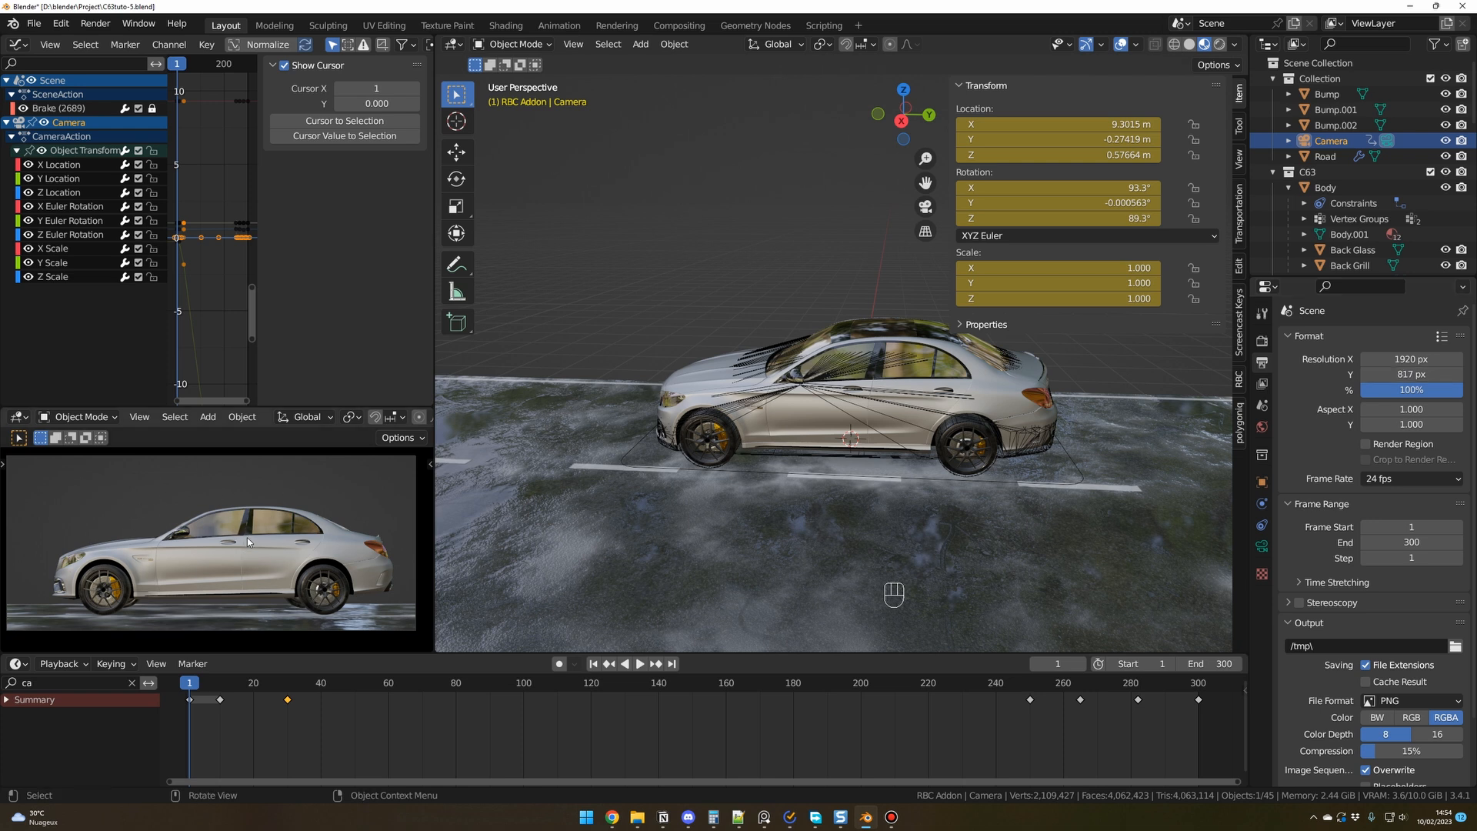
Step: Play the animation from frame 1 to review how the camera follows the car
left_click(640, 664)
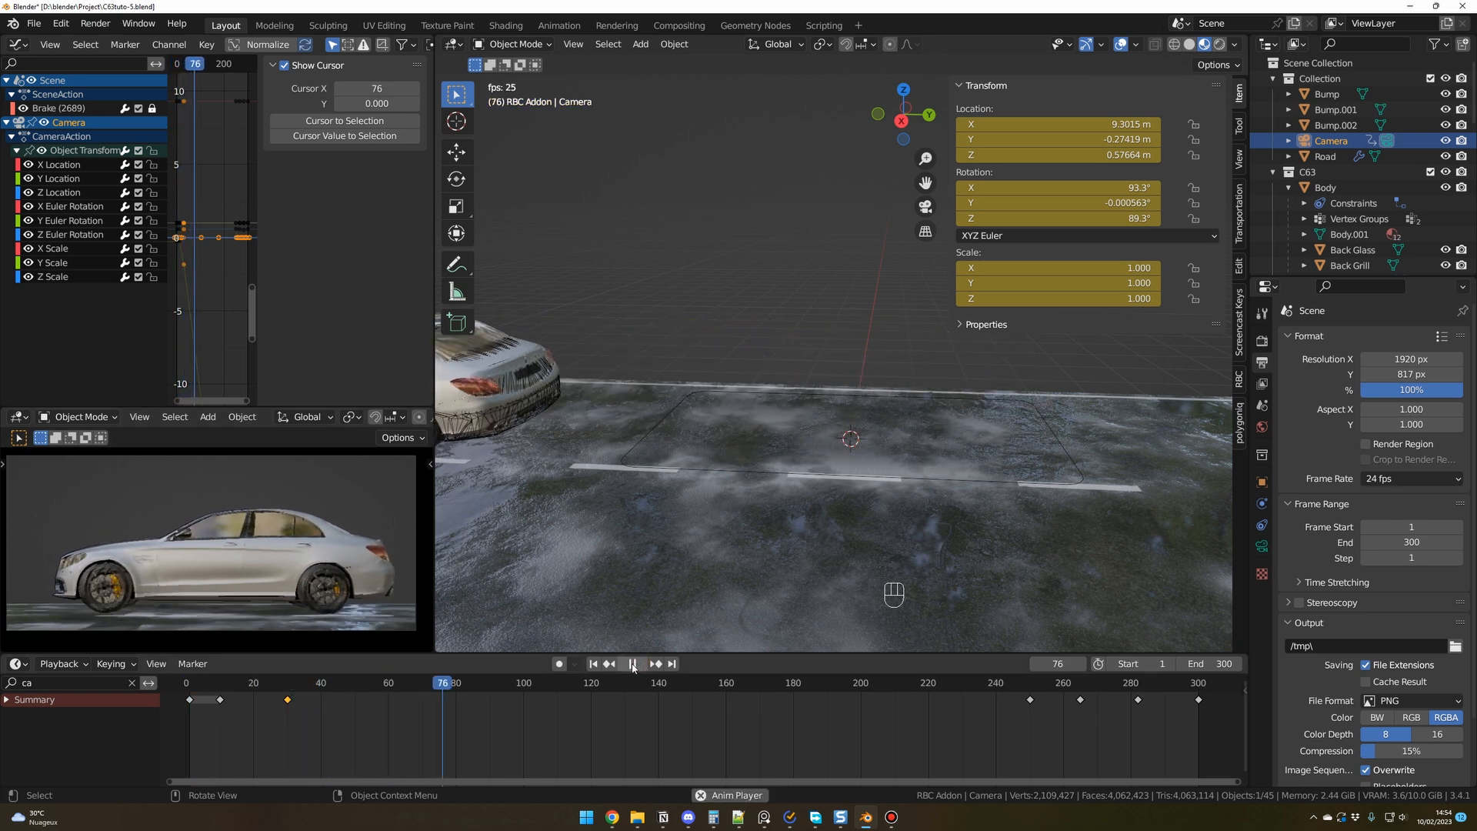
left_click(633, 664)
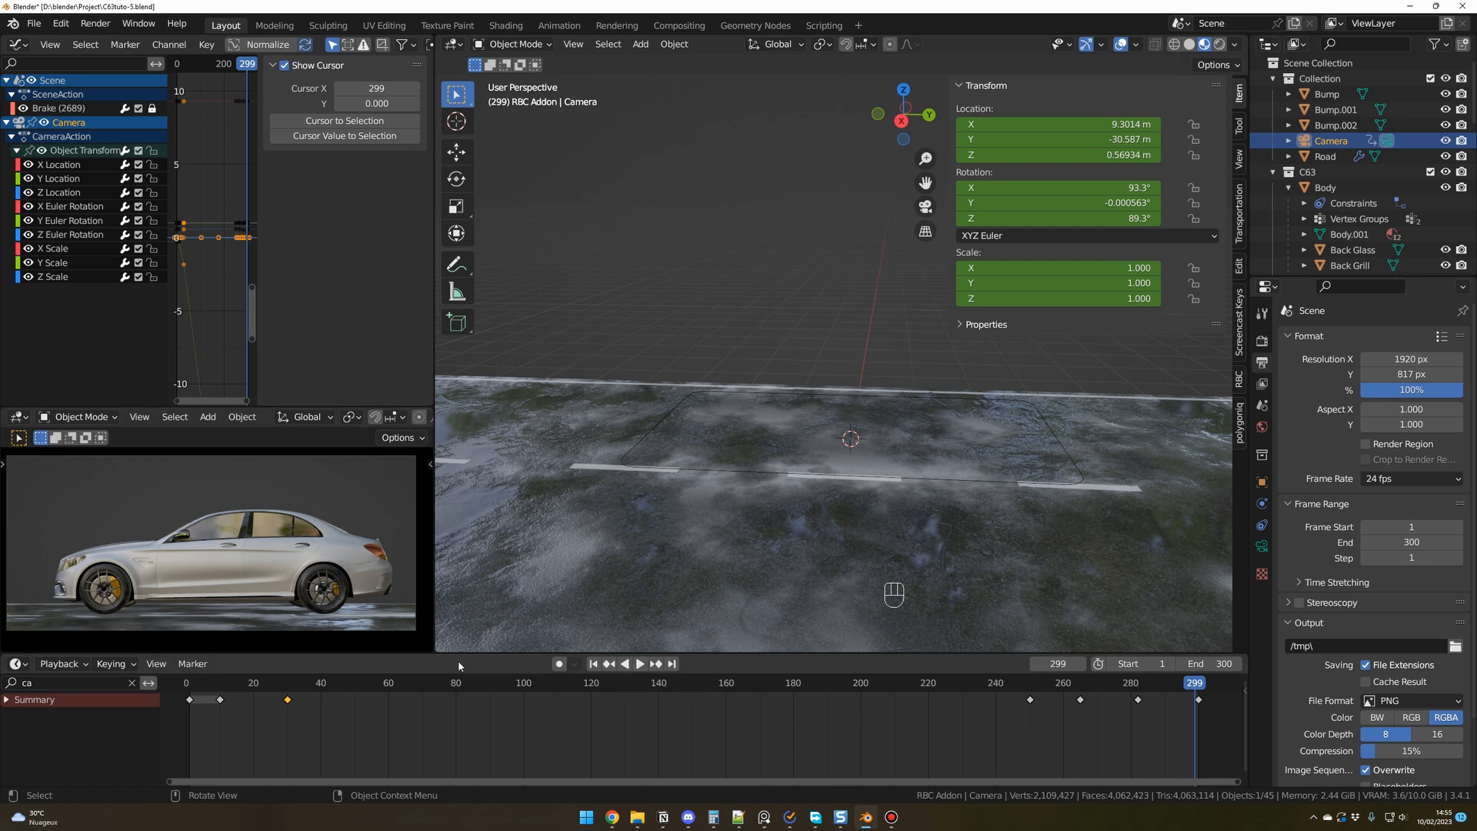
Step: At frame 30, move the camera closer to the car and insert a Location, Rotation & Scale keyframe
left_click_drag(201, 685, 287, 690)
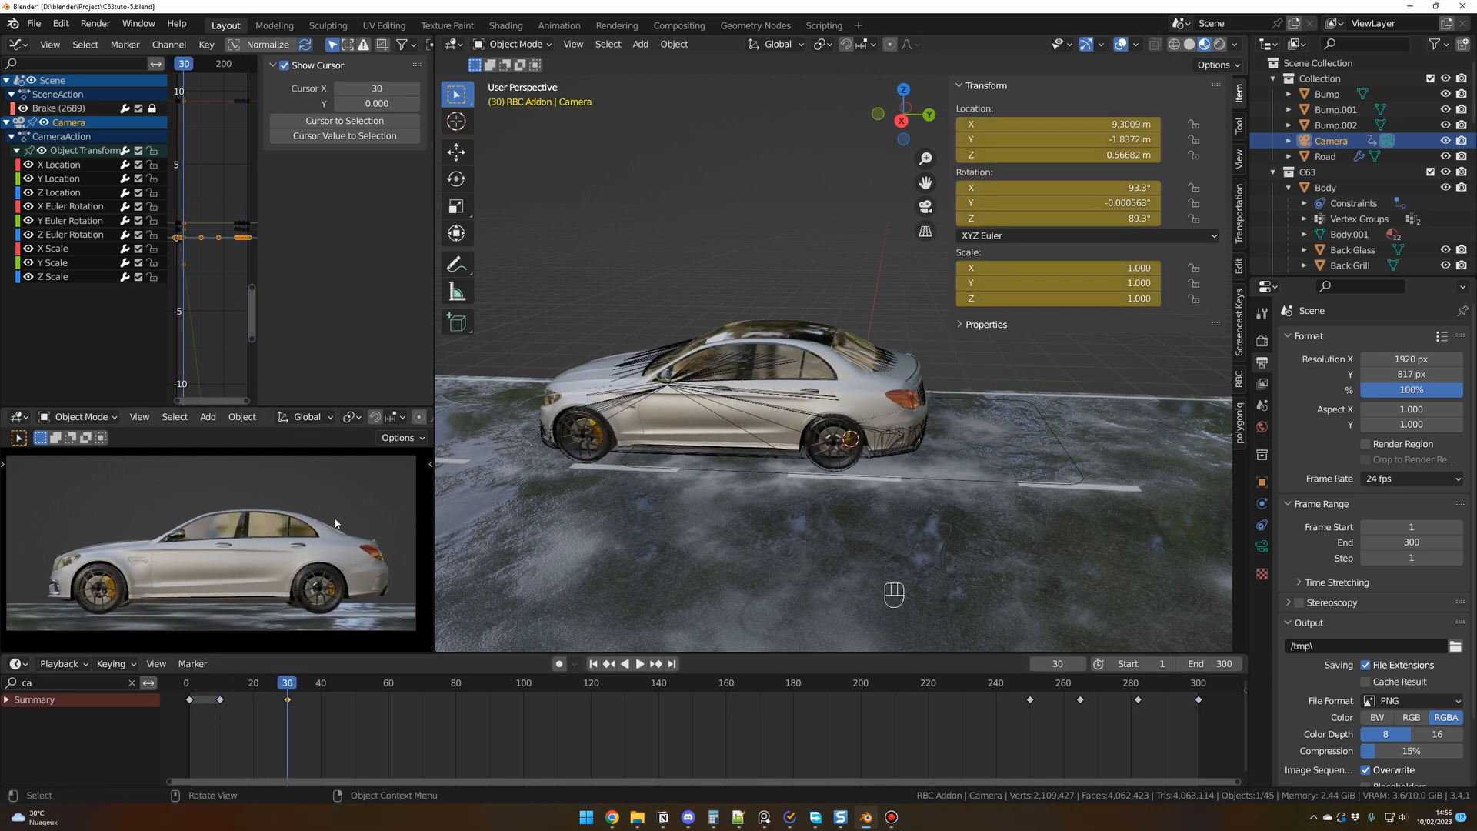
key("ctrl")
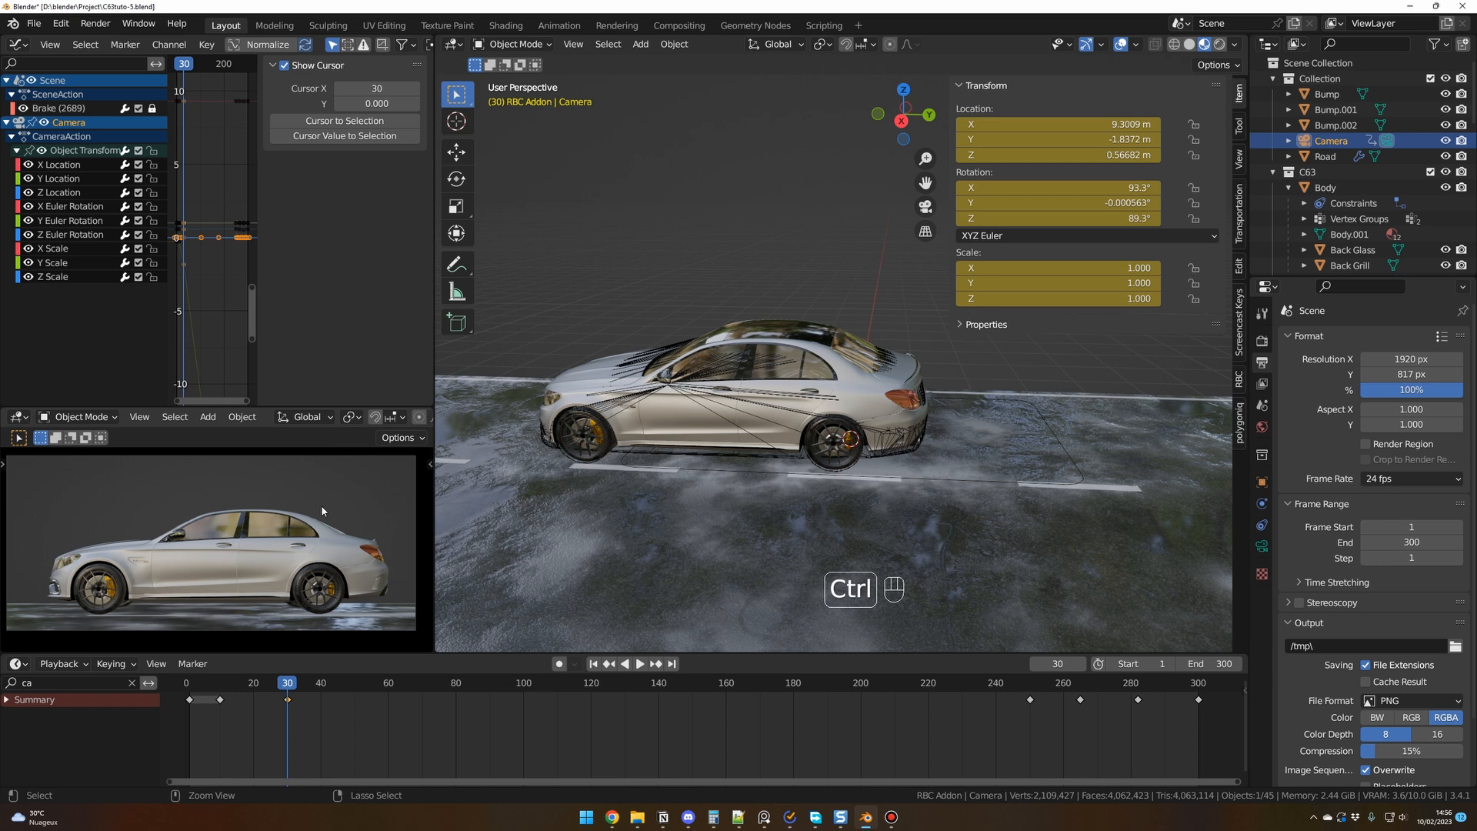
scroll(321, 504, "down", 1, "ctrl")
middle_click_drag(321, 505, 327, 507, "ctrl")
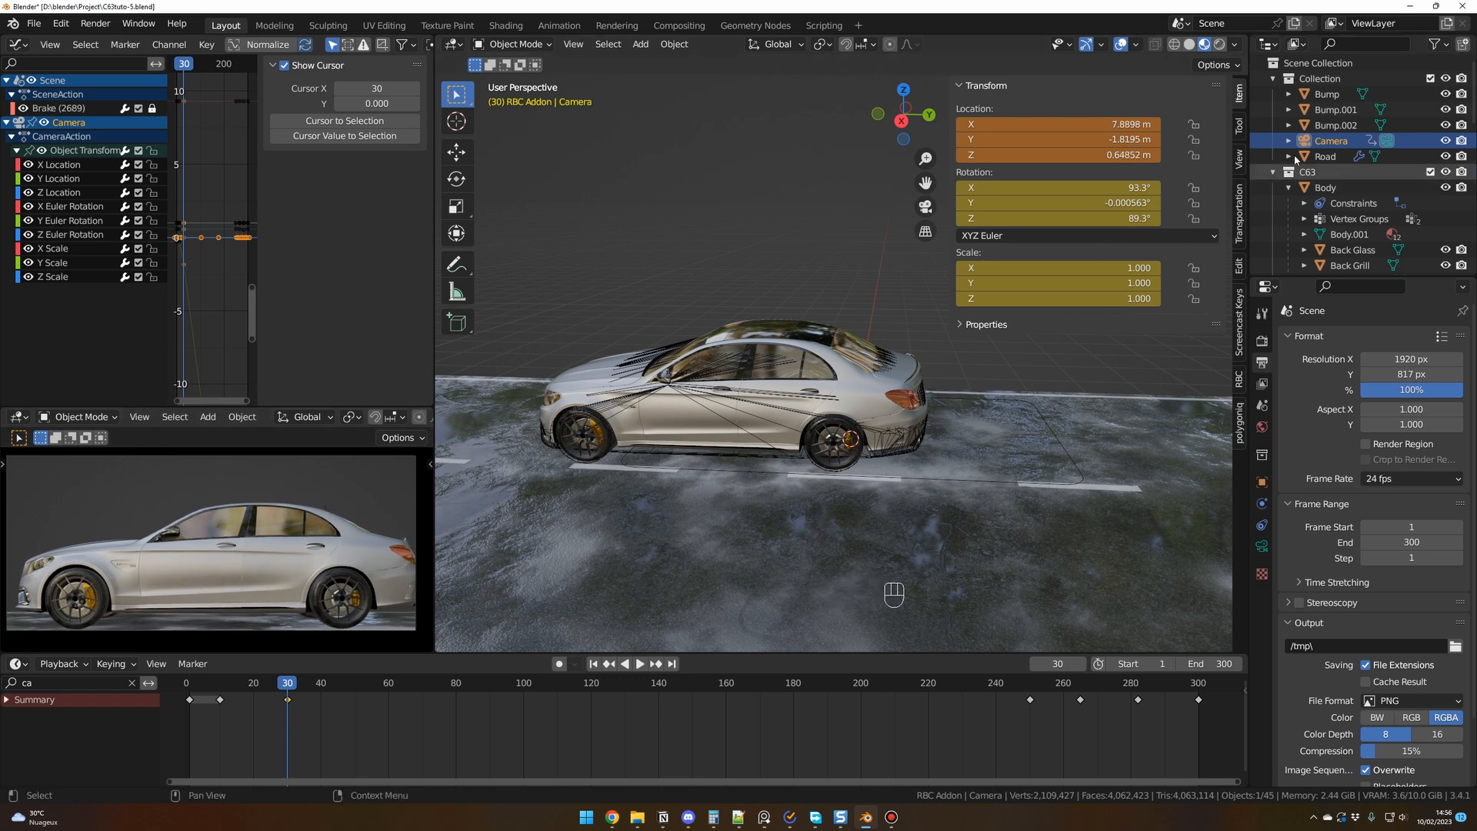
key("i")
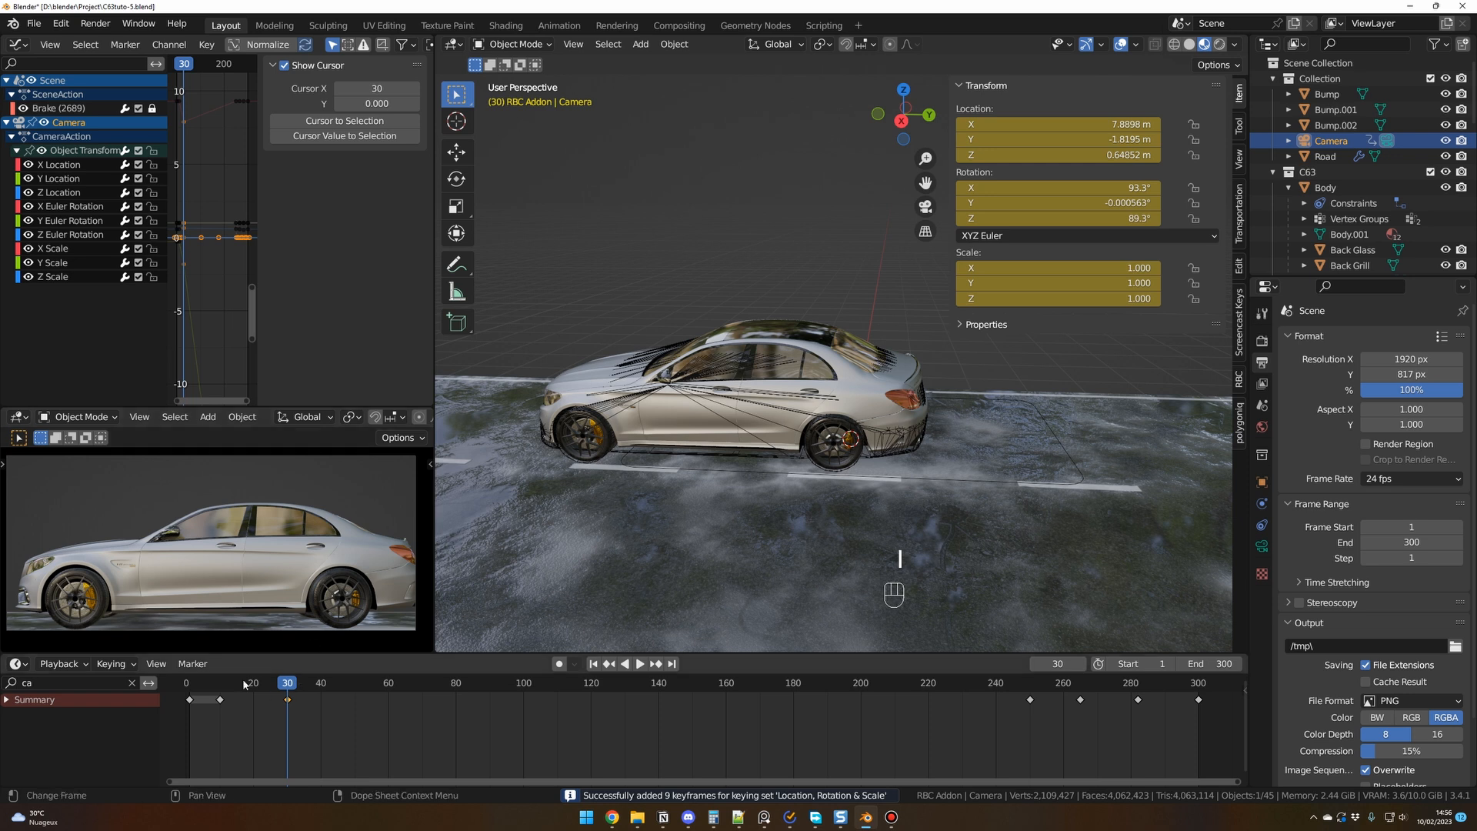
Step: At frame 100, pull the camera back from the car and insert a Location, Rotation & Scale keyframe
left_click_drag(206, 690, 525, 699)
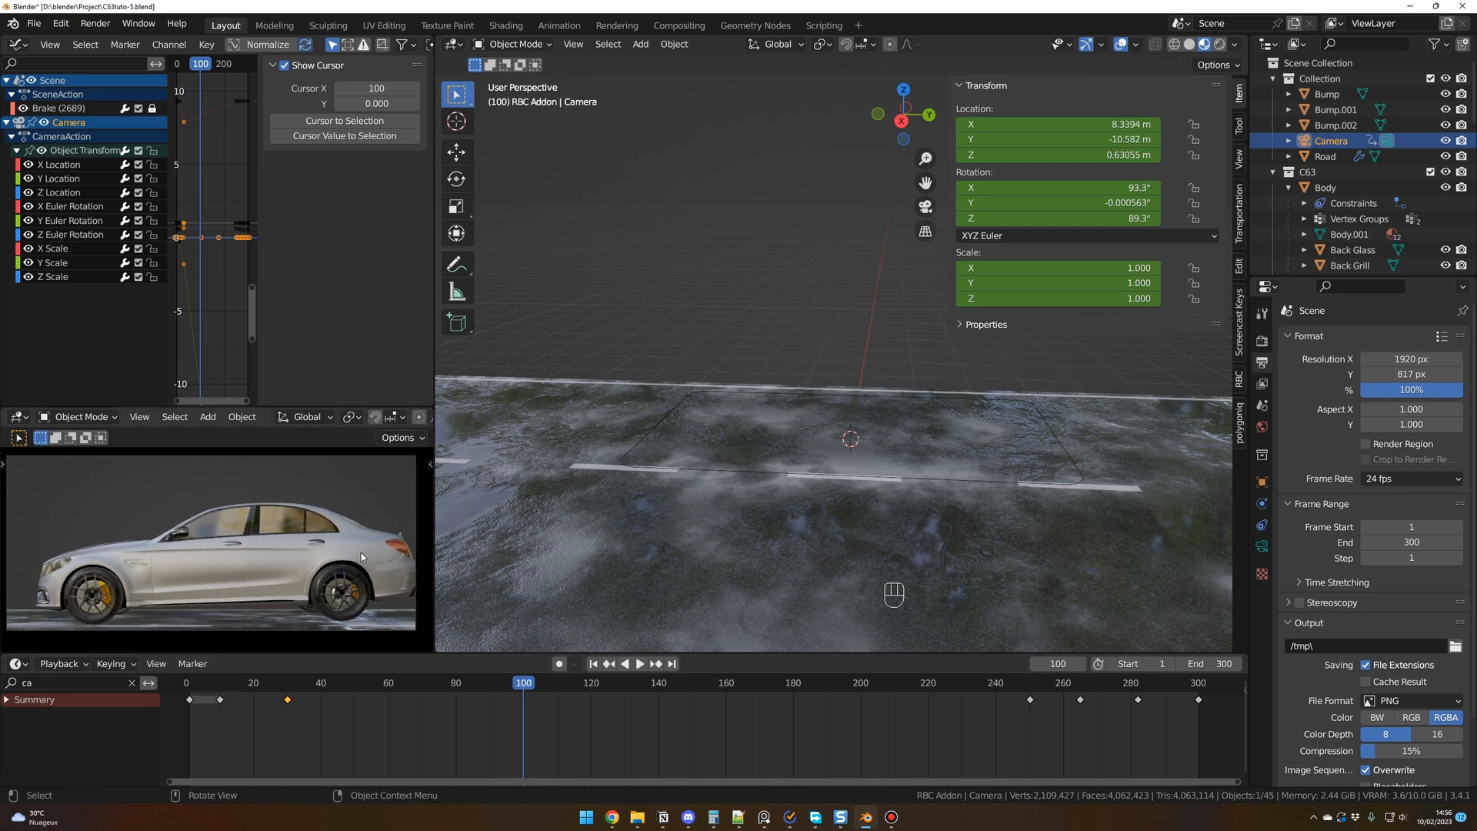
key("ctrl")
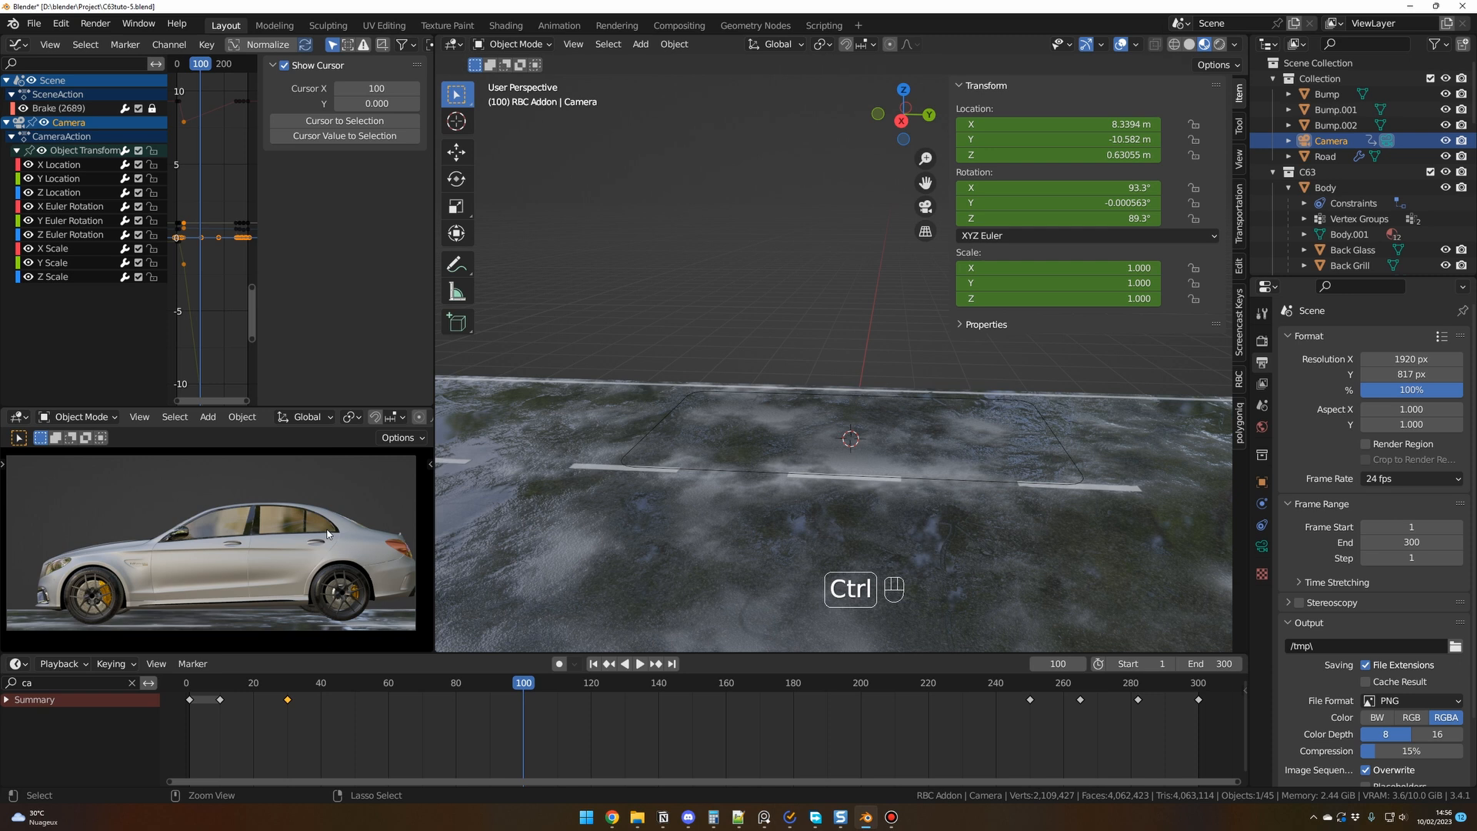
middle_click_drag(328, 533, 330, 546, "ctrl")
key("i")
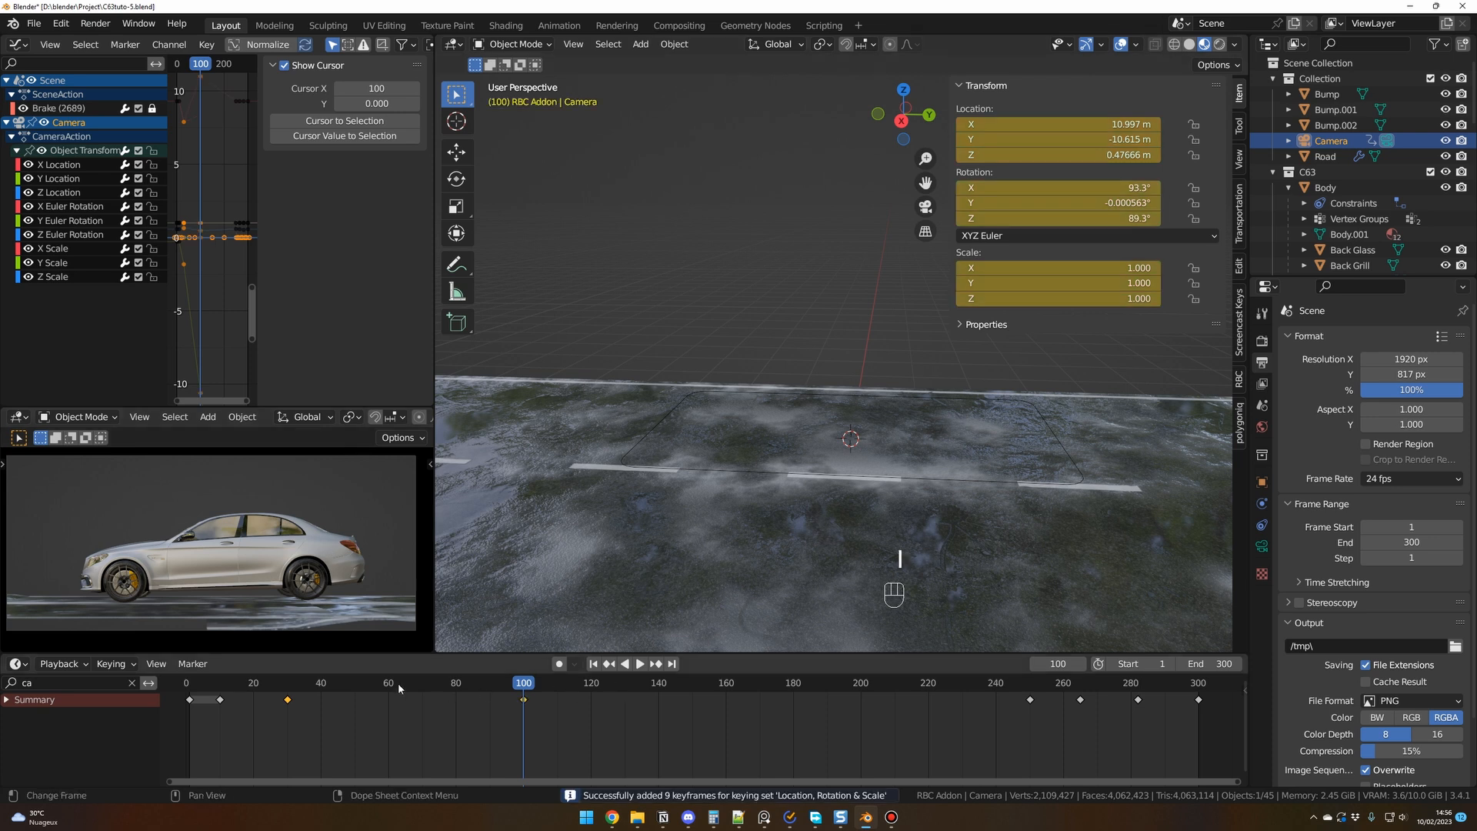
Step: At frame 184, bring the camera slightly closer to the car and keyframe its location, rotation and scale
left_click_drag(585, 684, 806, 687)
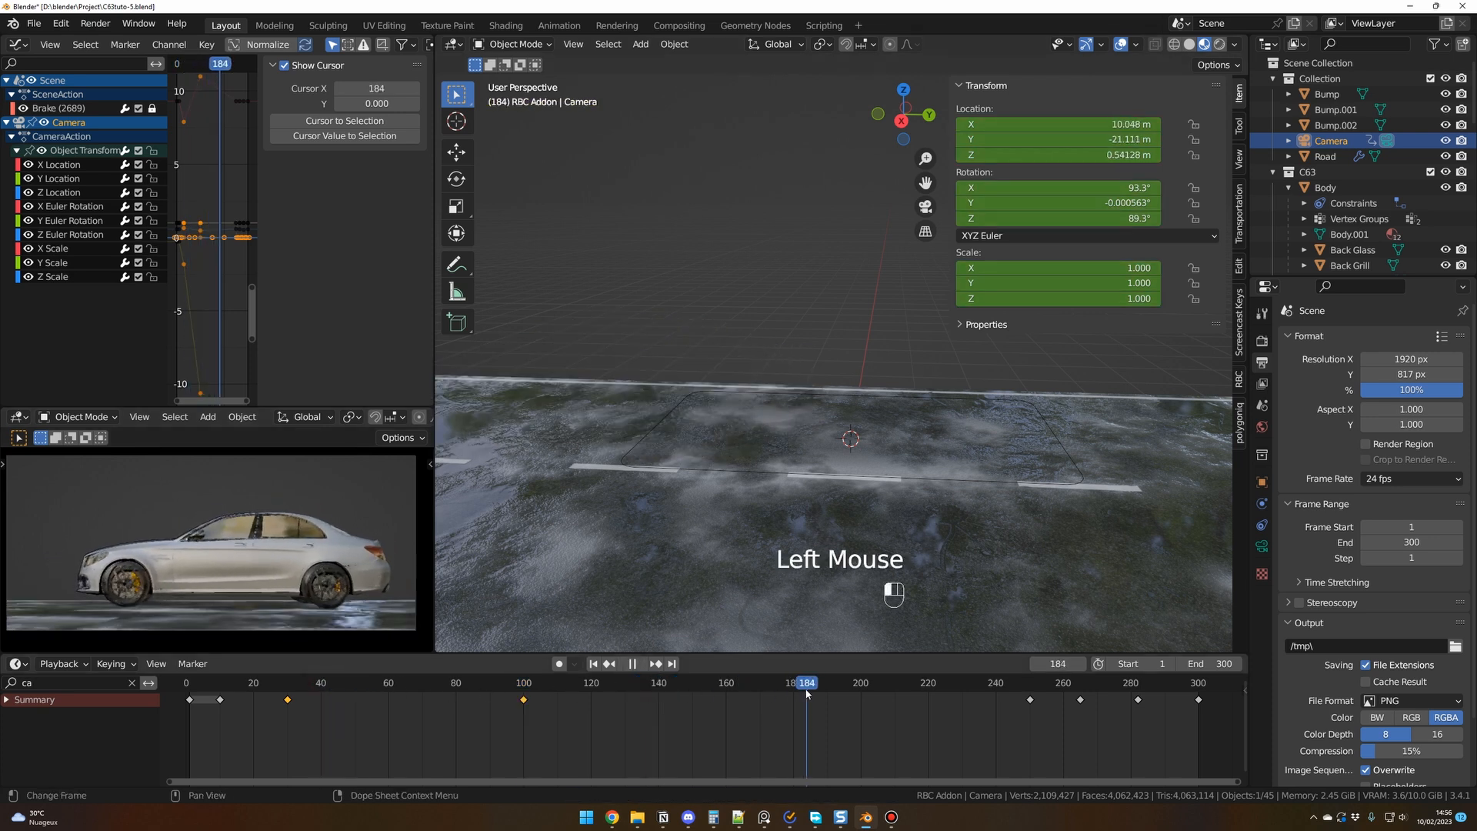
middle_click_drag(319, 579, 319, 571, "ctrl")
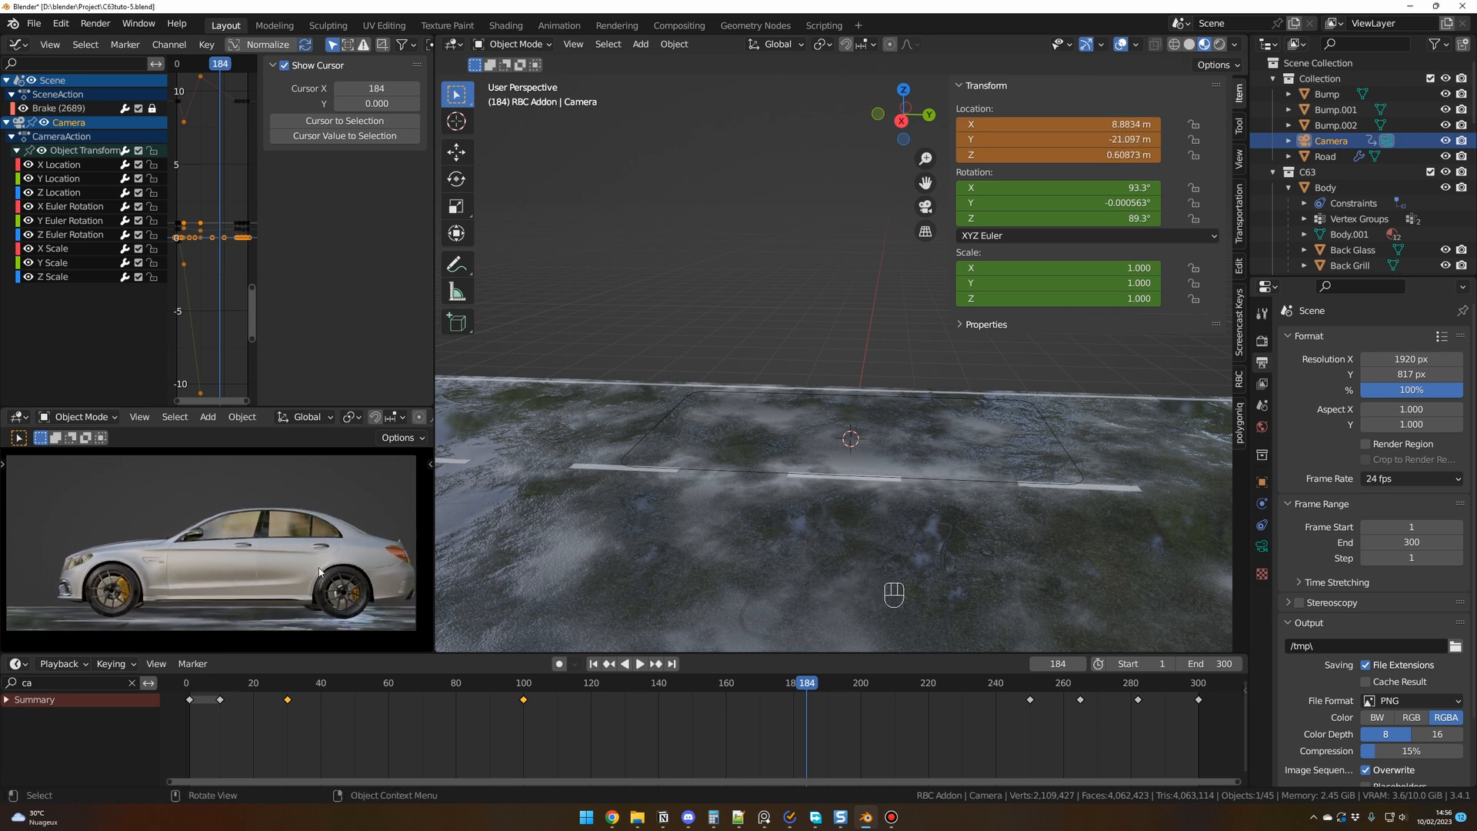
key("i")
Step: Scrub through the timeline and play the animation to check the camera's in-and-out movement
left_click_drag(473, 684, 836, 698)
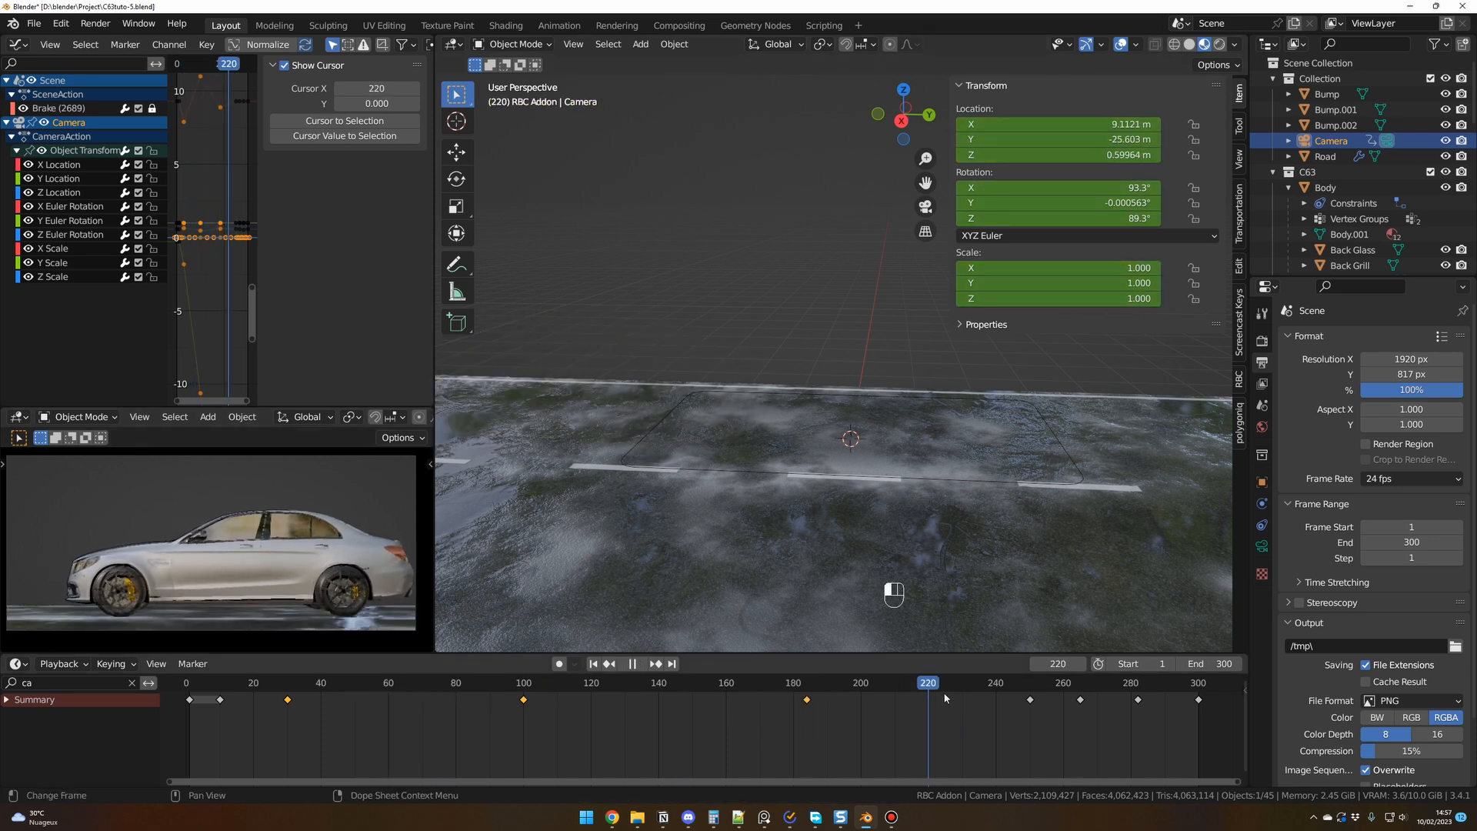
key("Escape")
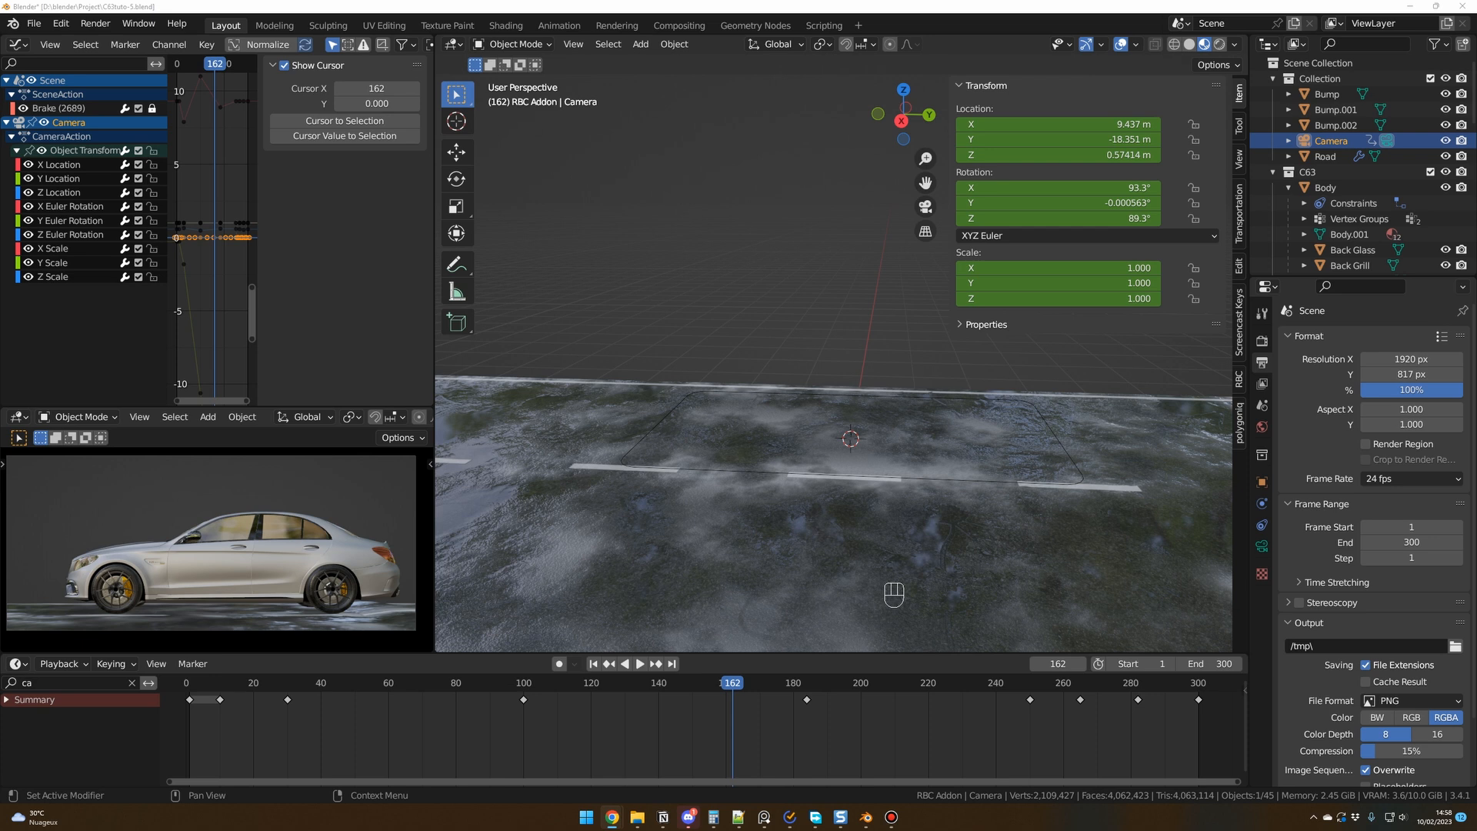
left_click_drag(230, 695, 296, 694)
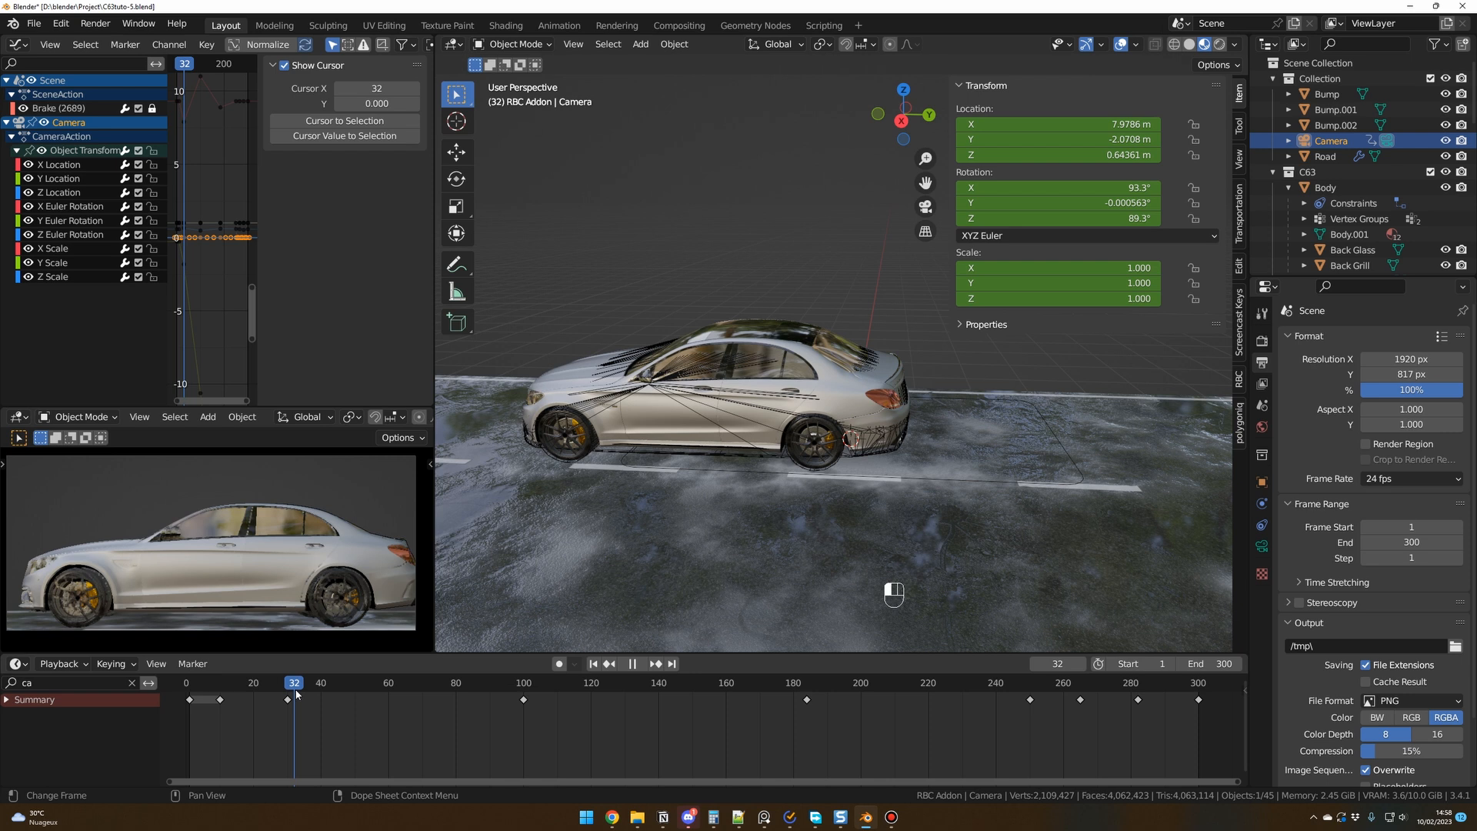
key("space")
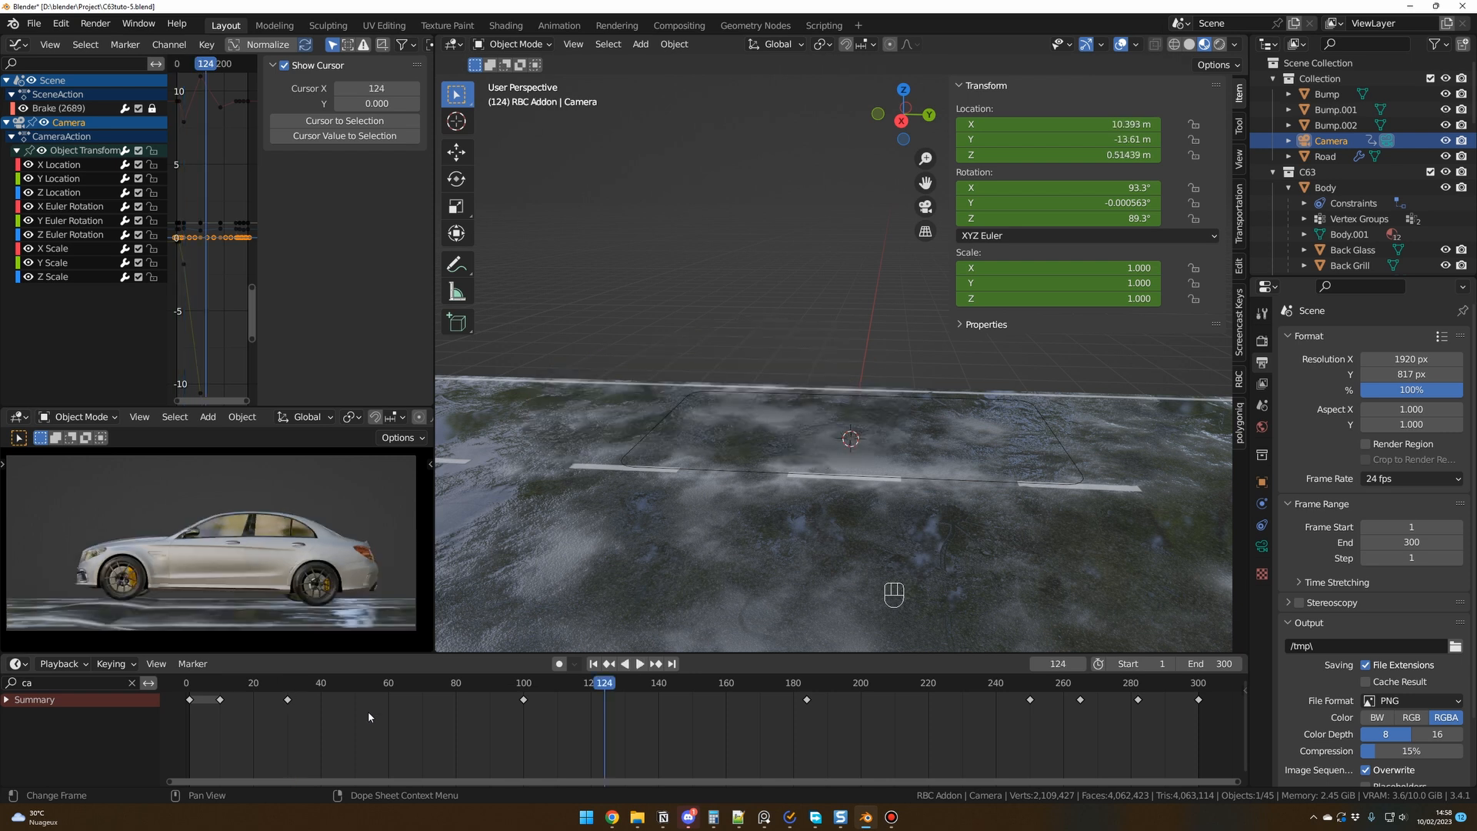
Step: Join the Graph Editor area with the camera viewport below it so the camera view fills the column
right_click(271, 409)
left_click(271, 402)
left_click(292, 303)
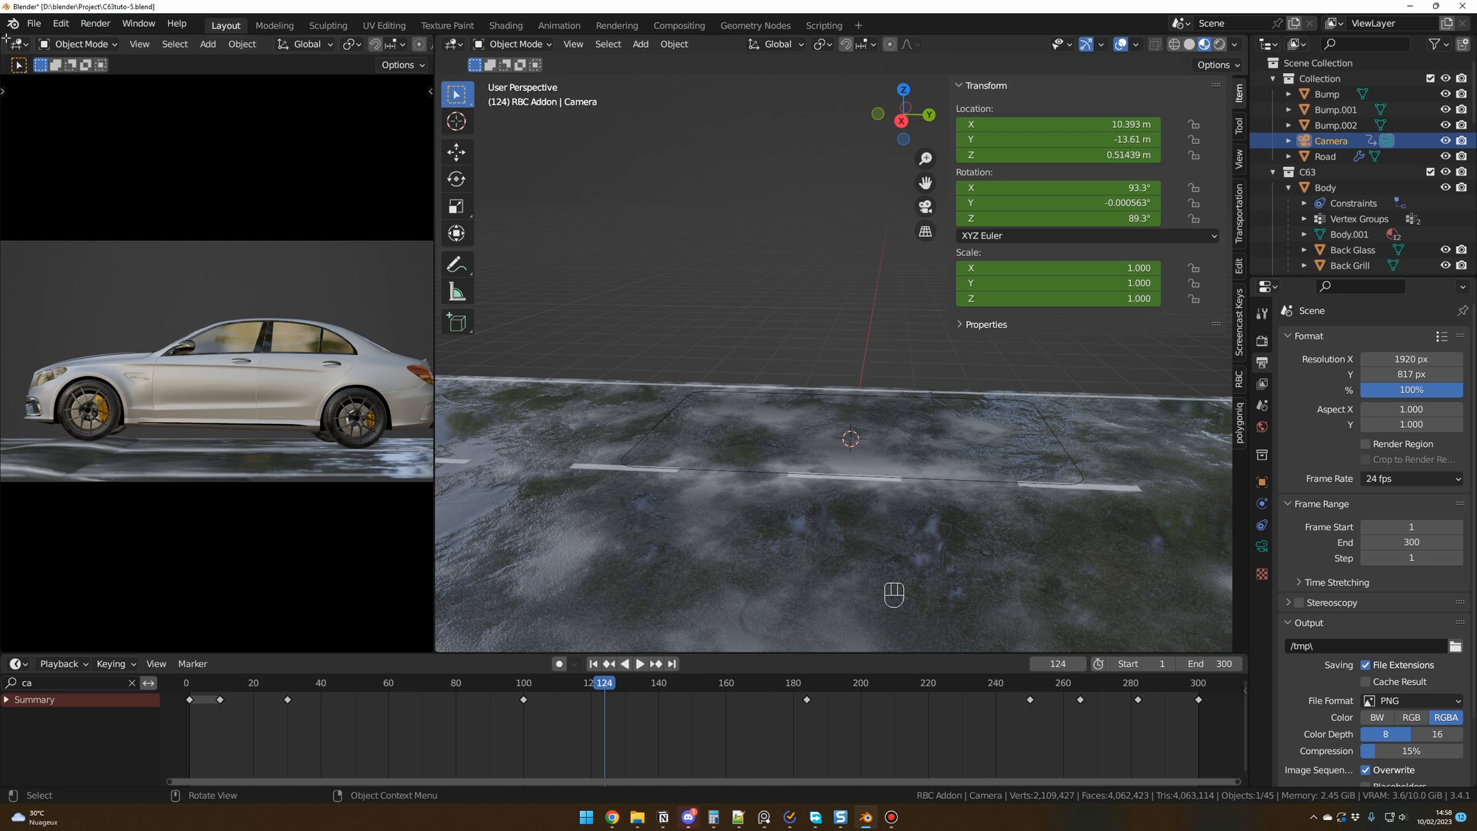
Step: Split the camera viewport horizontally and change the upper area to the Graph Editor
left_click_drag(6, 37, 31, 383)
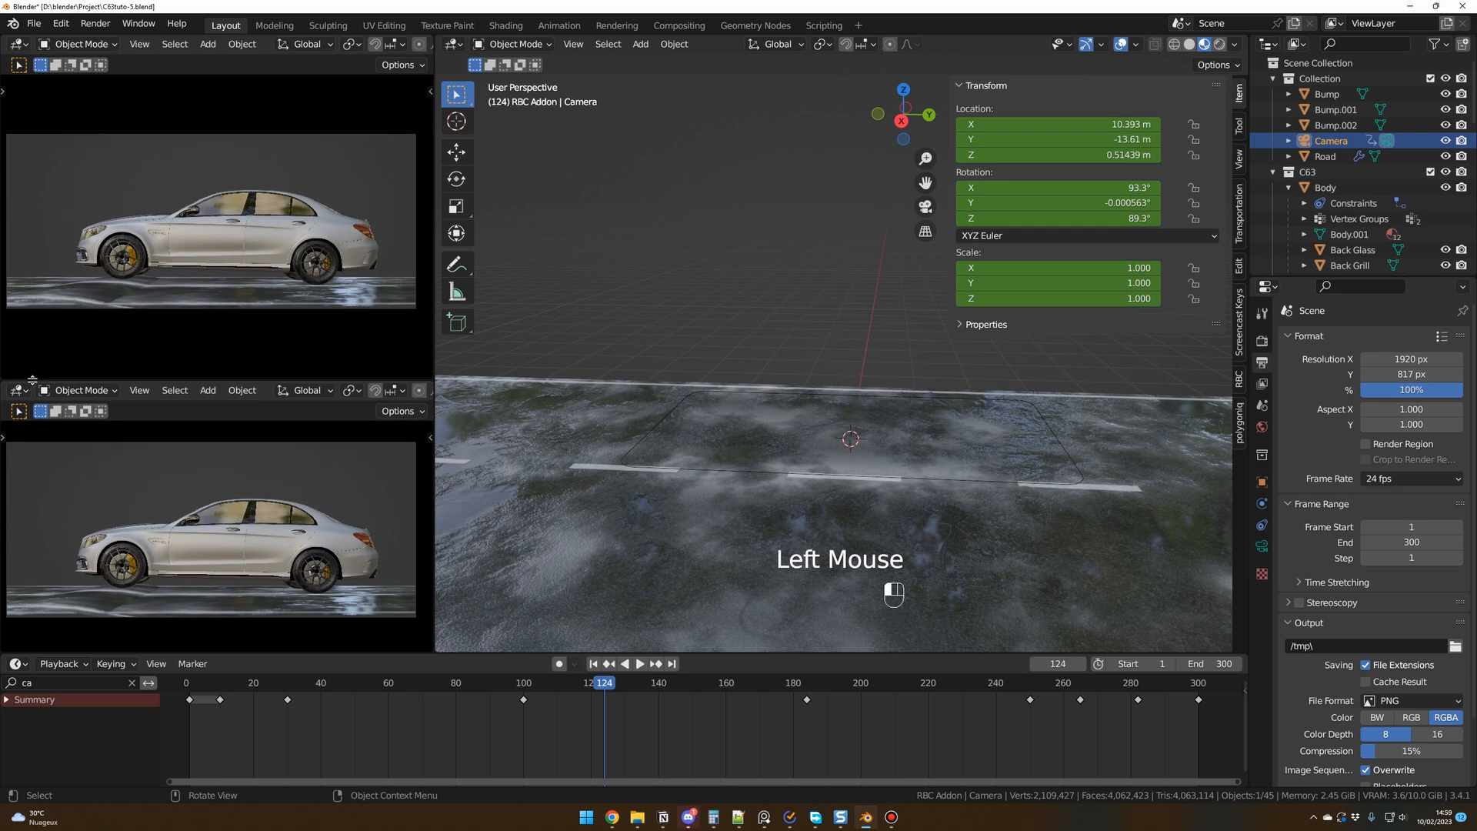
left_click(25, 47)
left_click(221, 125)
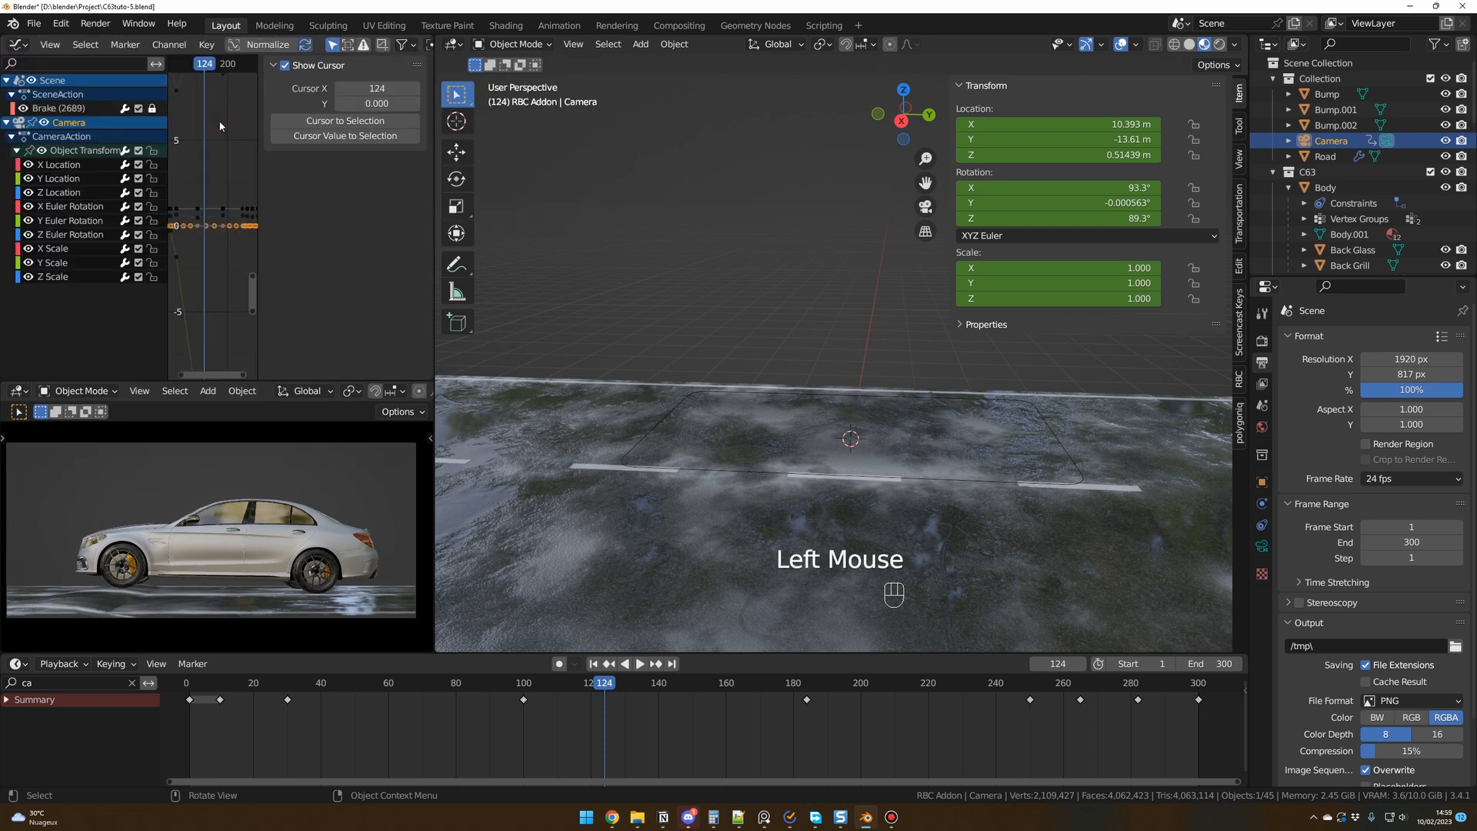
Step: Select all of the camera's keyframes and sample them so every frame between them gets a key
left_click(383, 720)
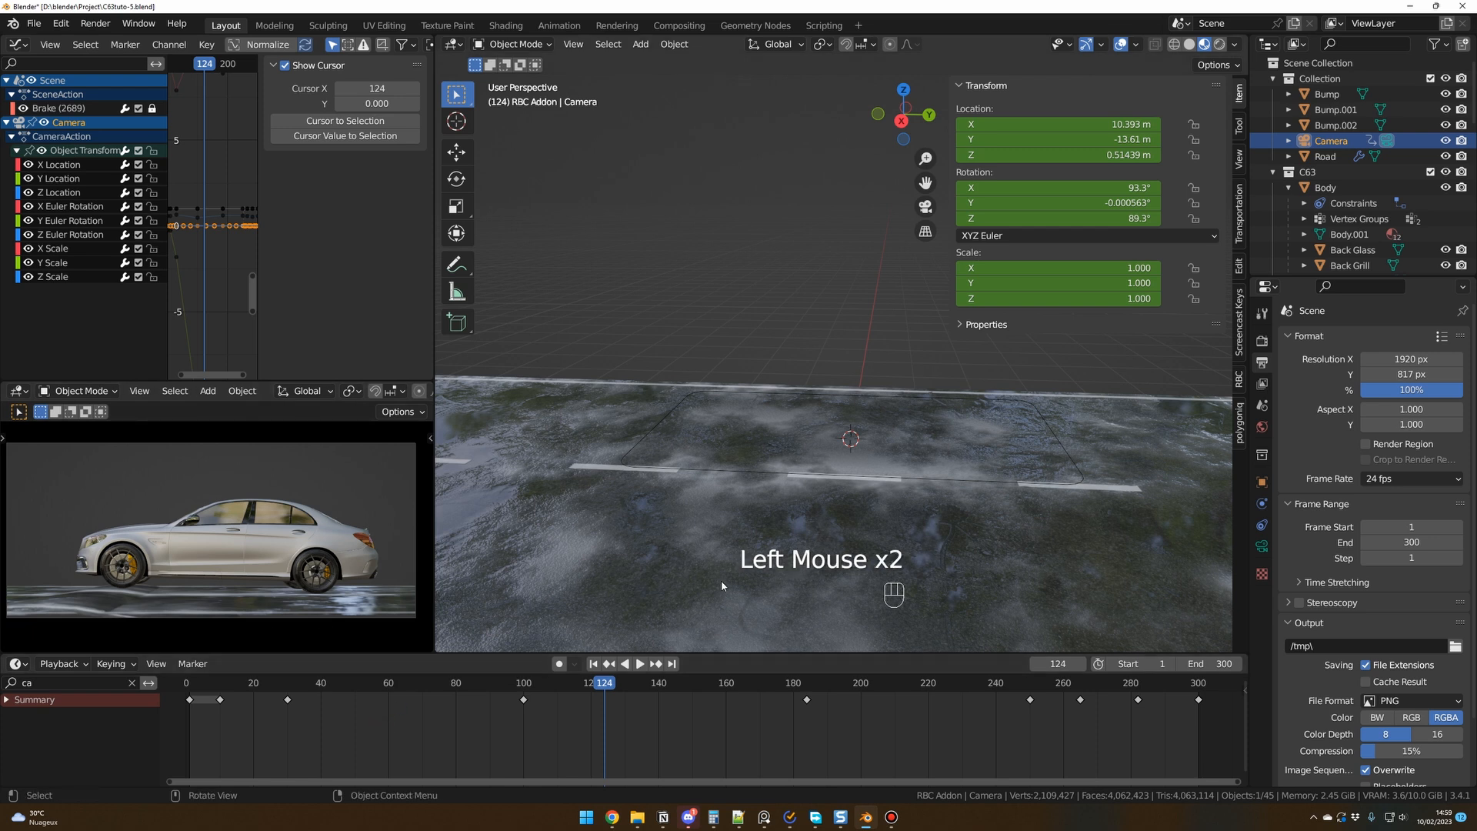
left_click(1338, 143)
left_click(372, 708)
key("a")
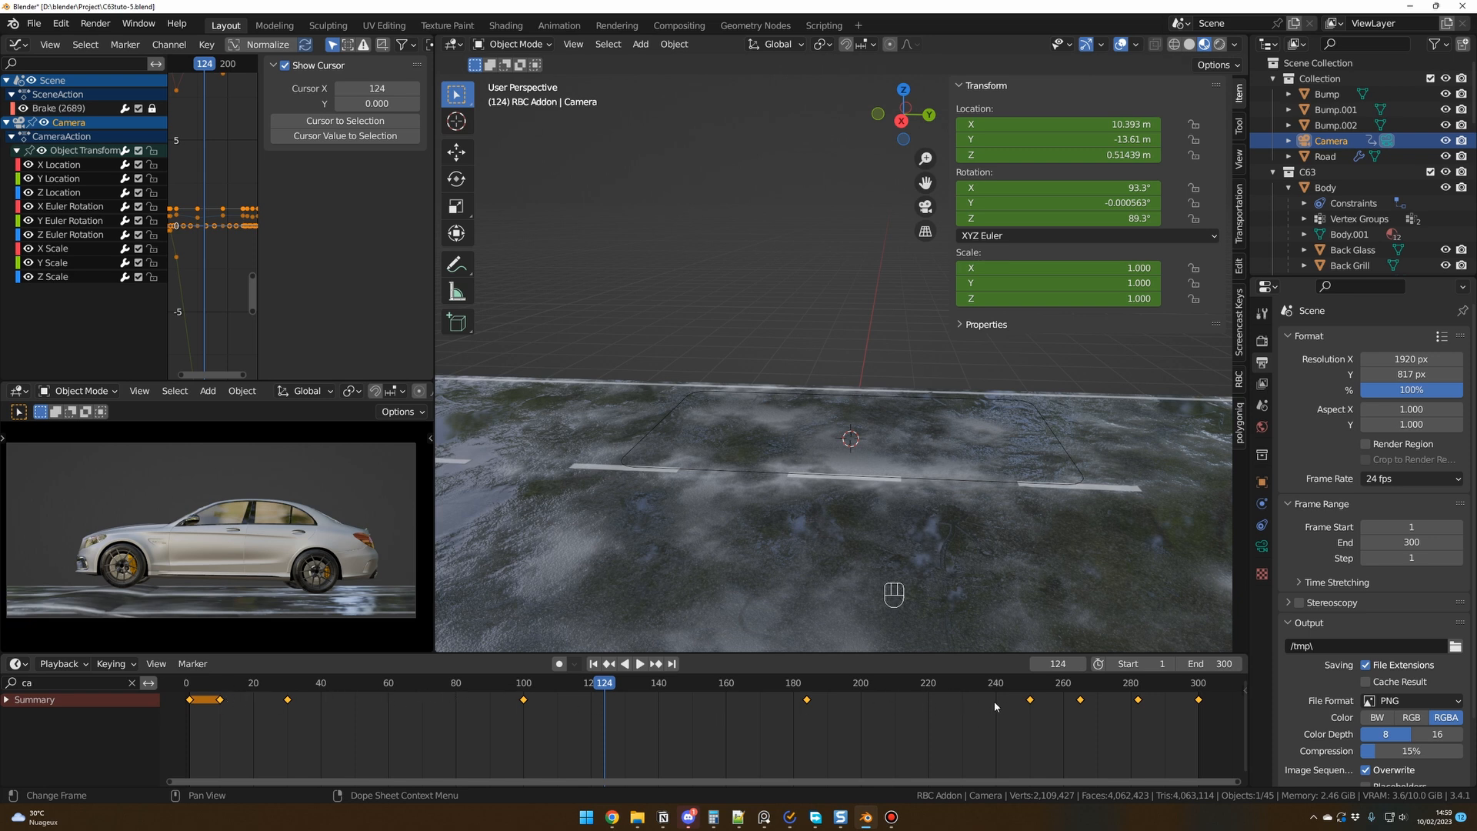
left_click(206, 45)
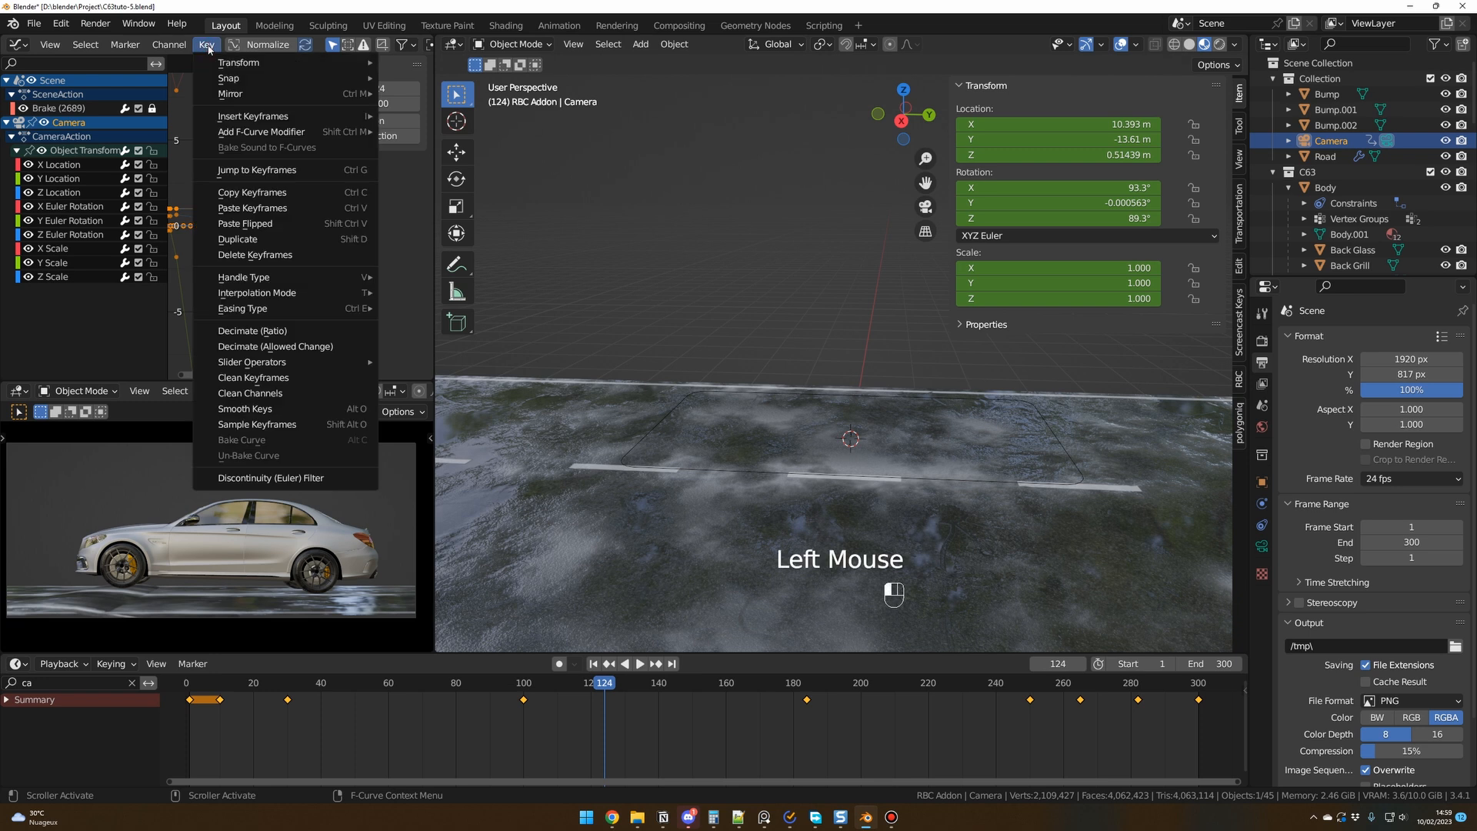
left_click(270, 425)
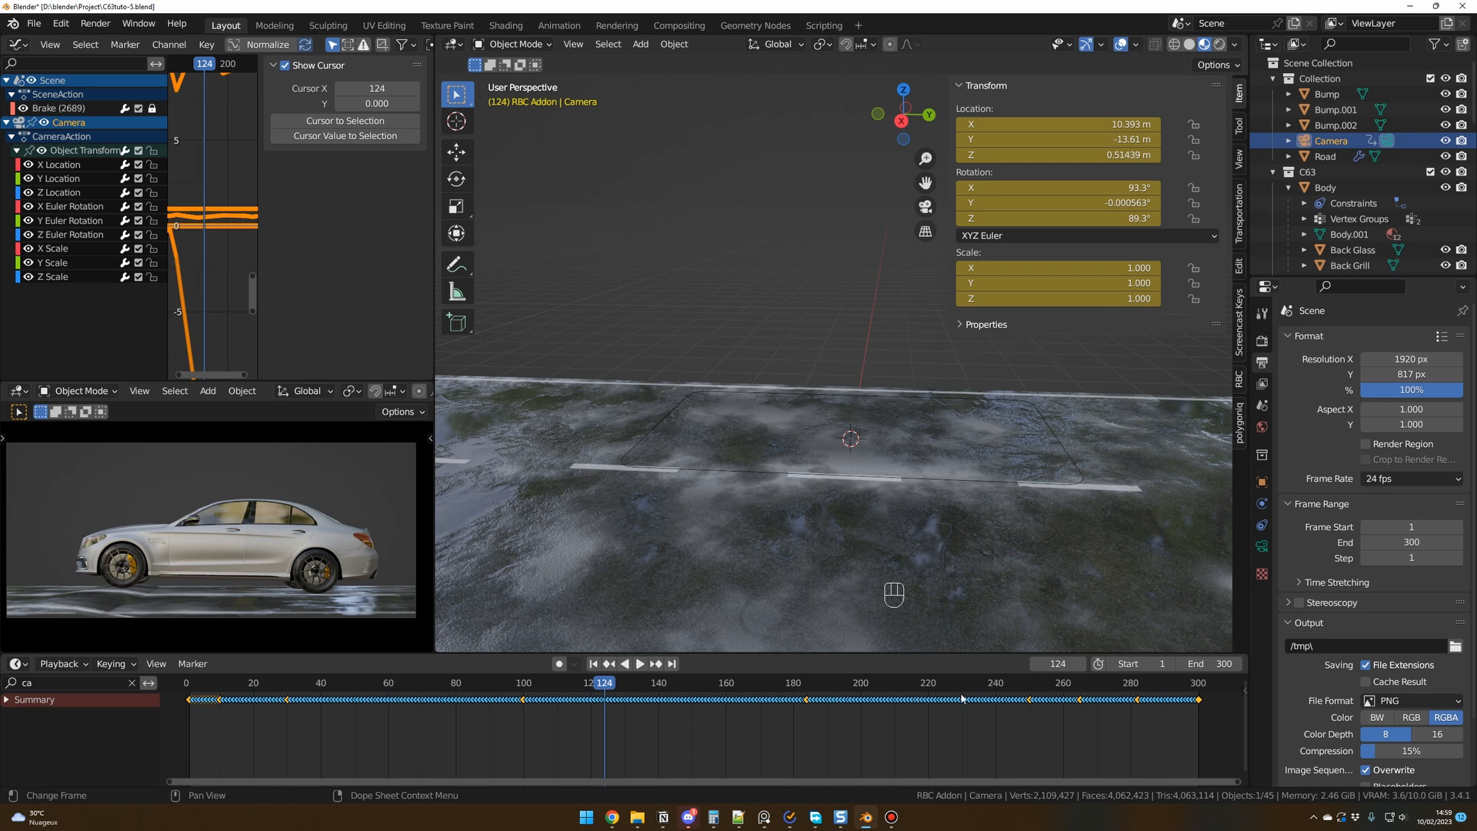
Step: Play the animation from the beginning to check the sampled camera motion, and move to frame 14
left_click(192, 688)
key("space")
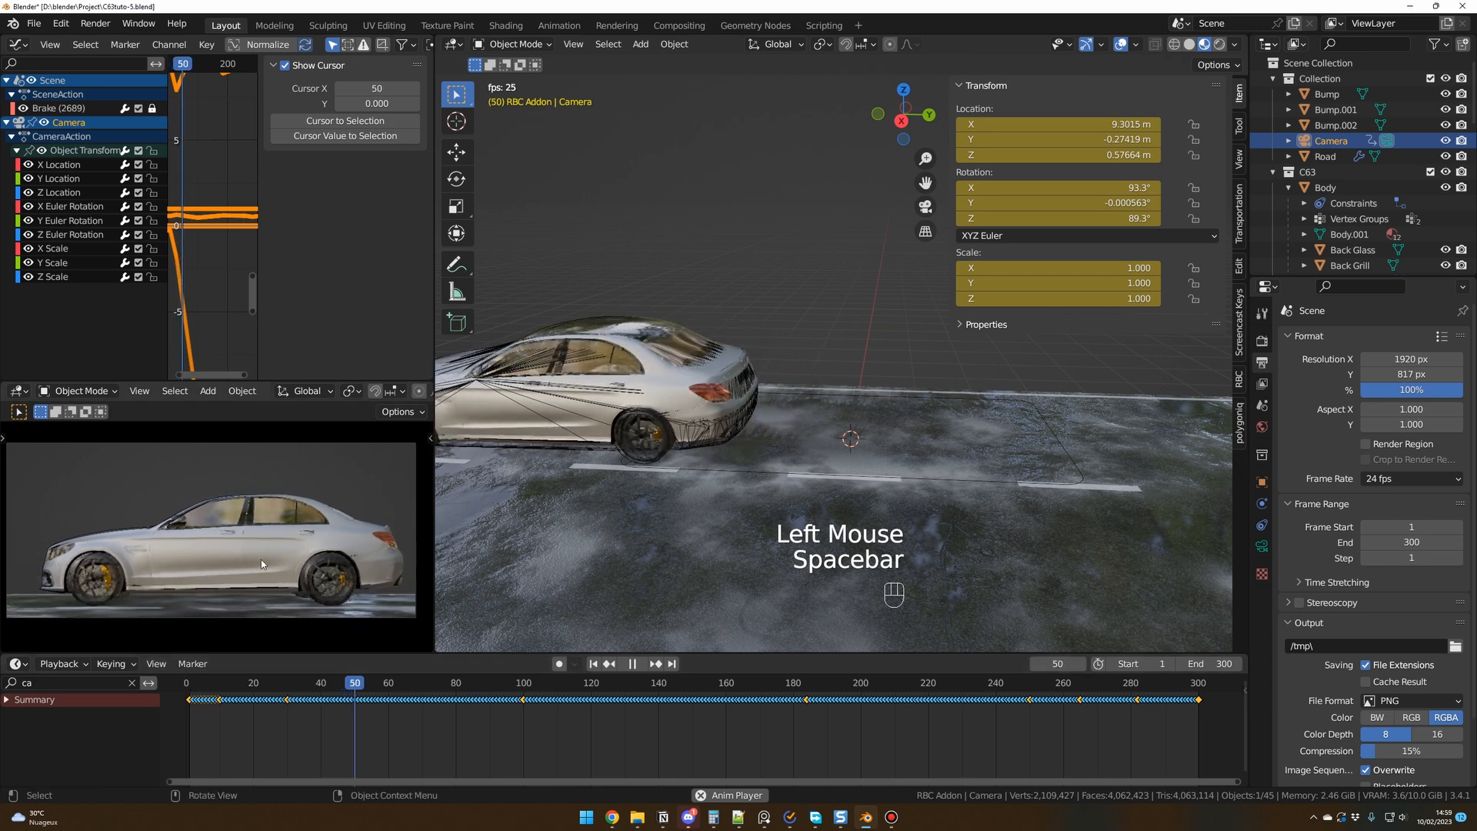
key("space")
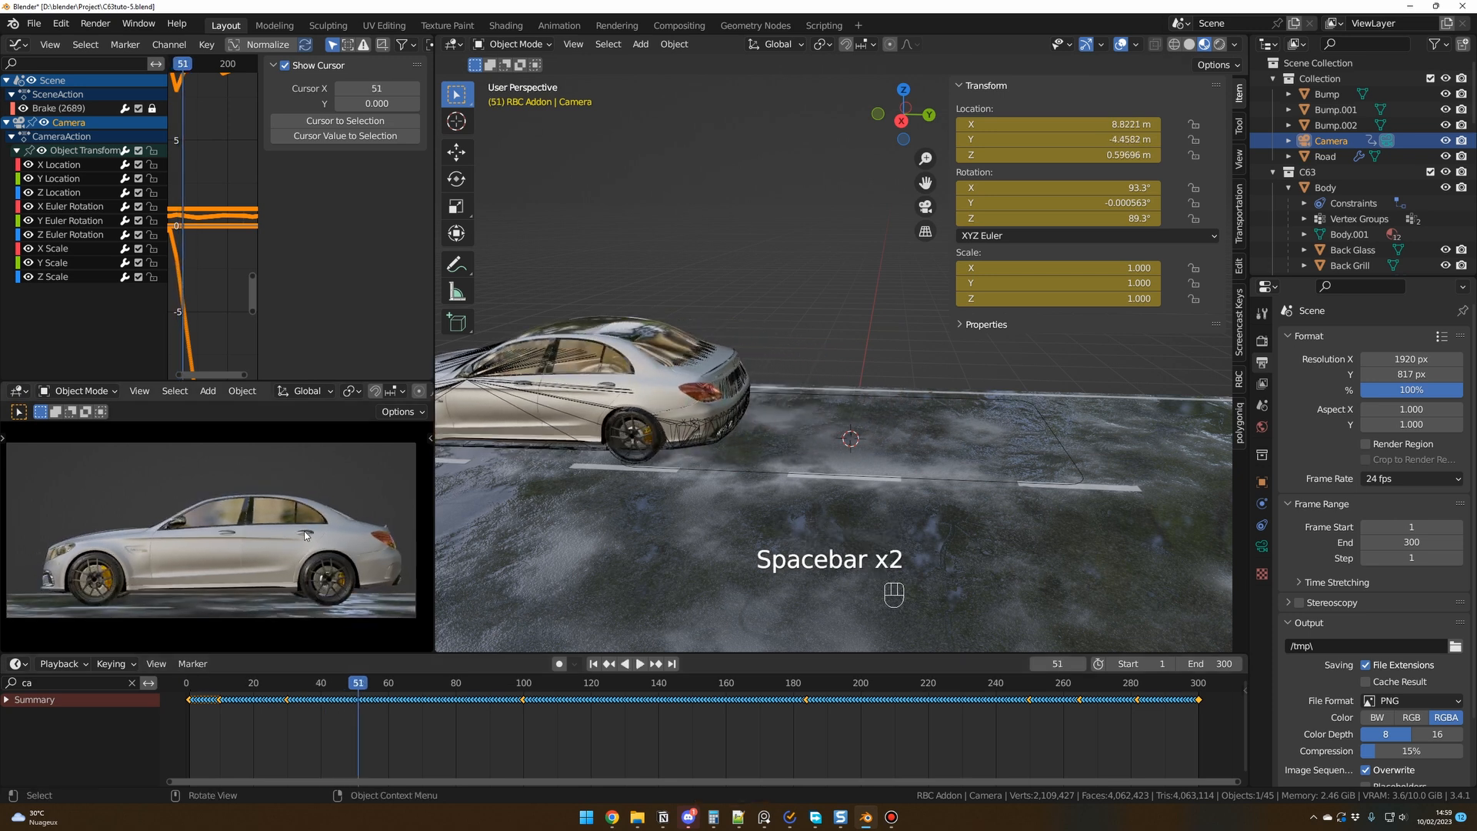
left_click(233, 684)
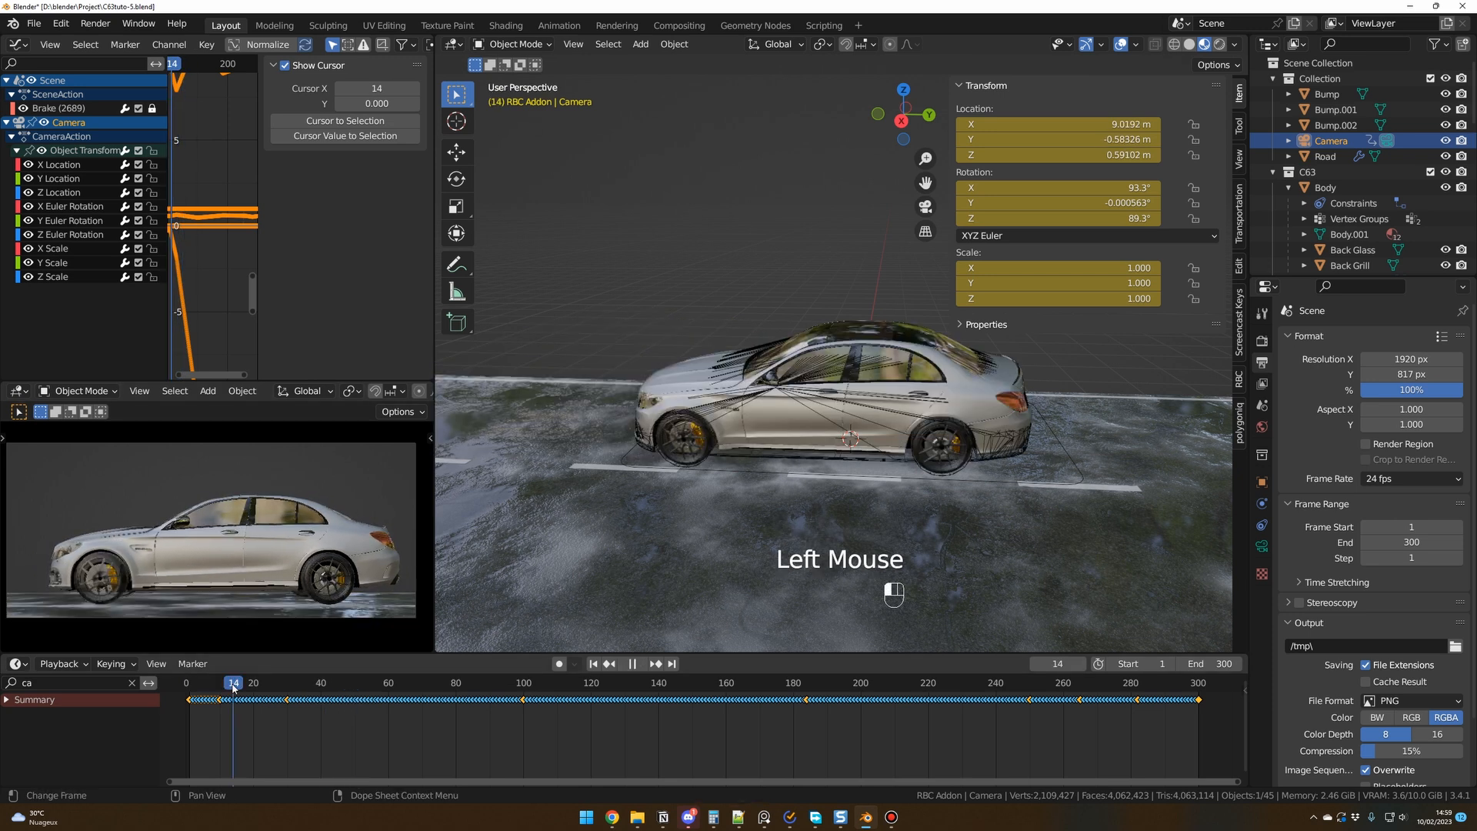
Step: Select all the camera's sampled keys and apply Smooth Keys to the curves repeatedly
left_click(400, 718)
key("a")
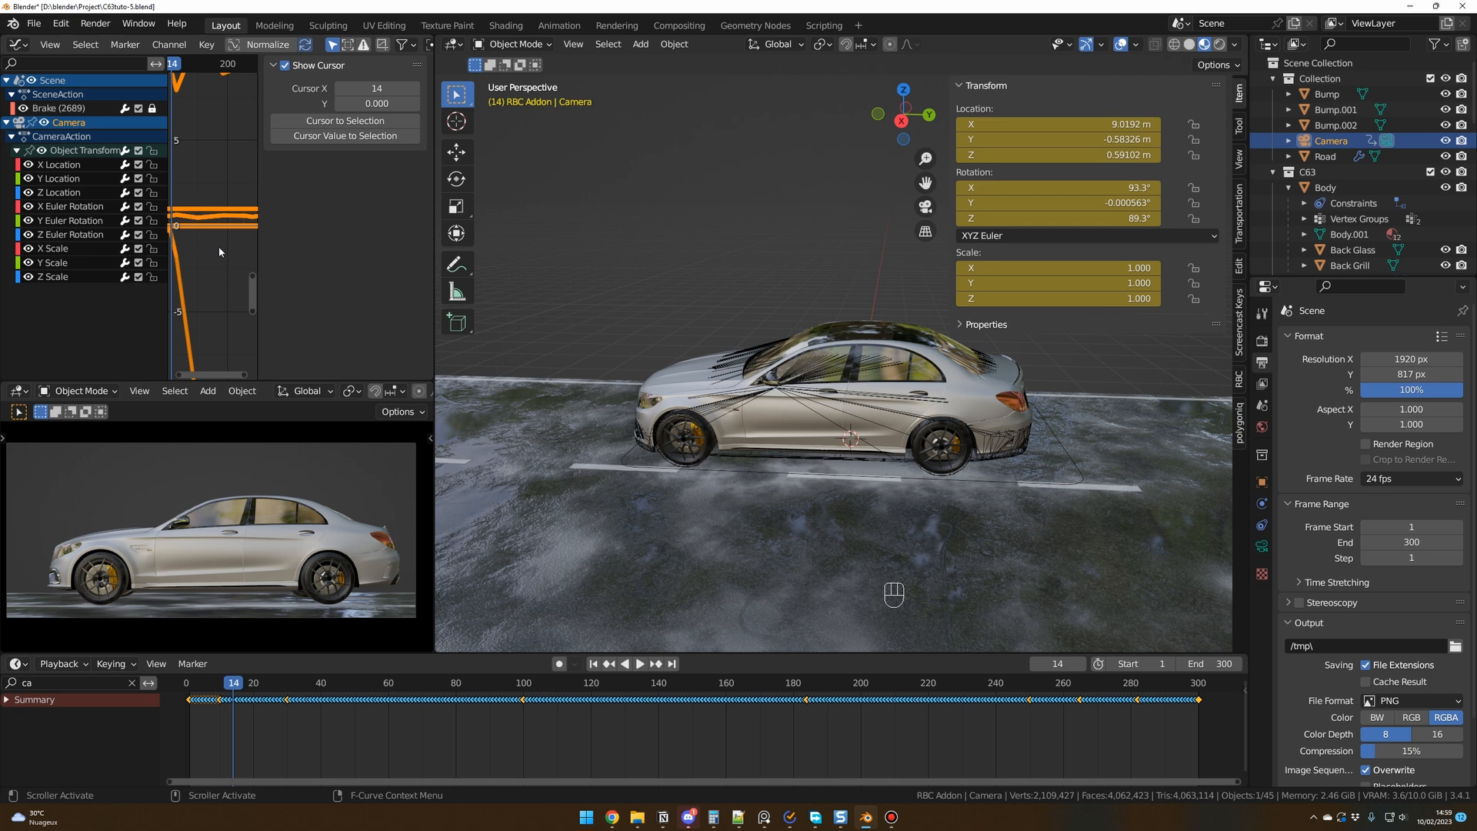
key("alt+o")
key("alt+o")
key("alt+o")
key("alt+o")
key("alt+o")
key("alt+o")
key("alt+o")
key("alt+o")
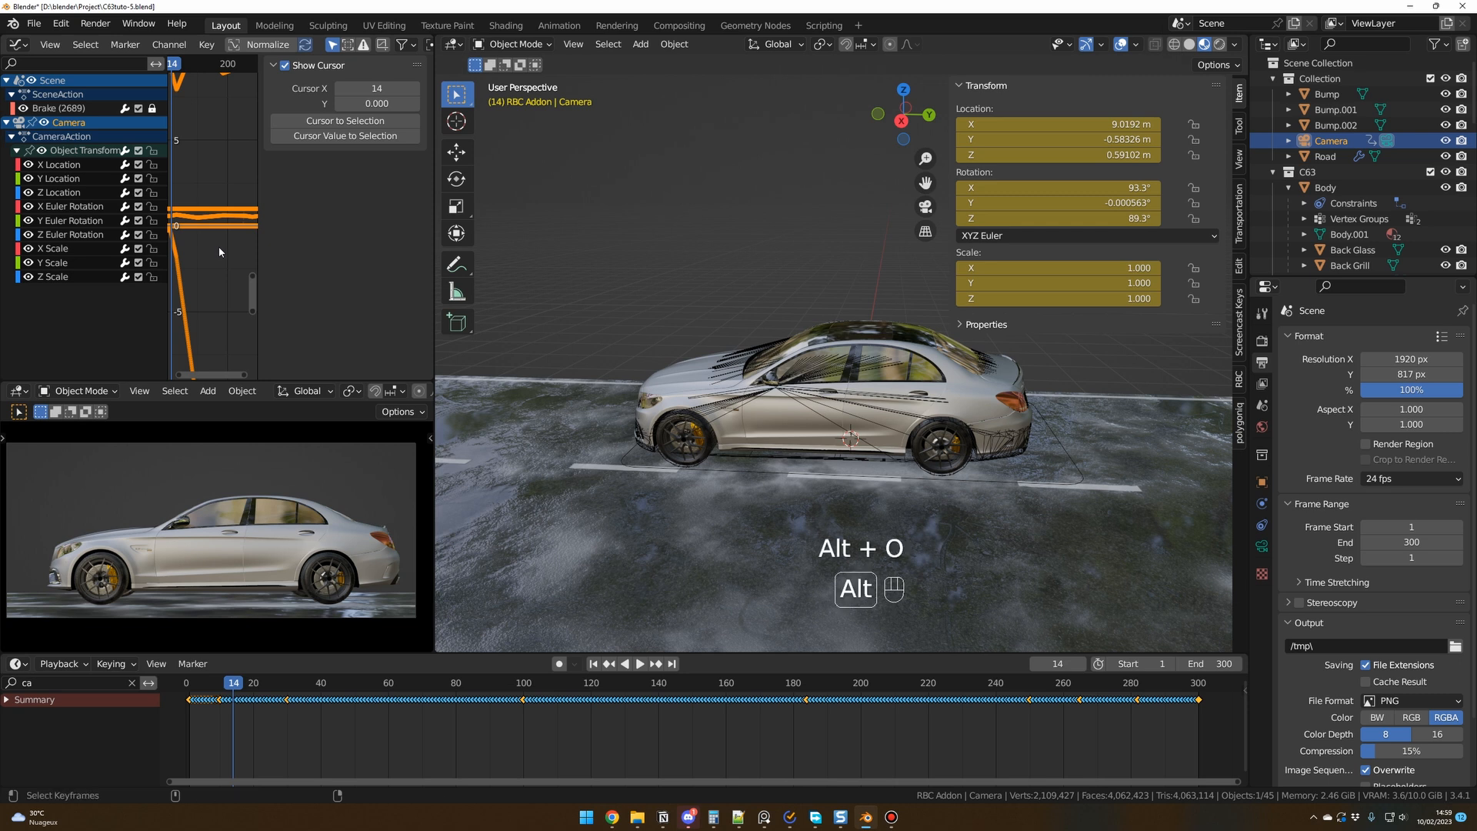
key("alt+o")
key("alt+o")
key("alt+o")
key("alt+o")
key("alt+o")
key("alt+o")
key("alt+o")
key("alt+o")
key("alt+o")
key("alt+o")
key("alt+o")
key("alt+o")
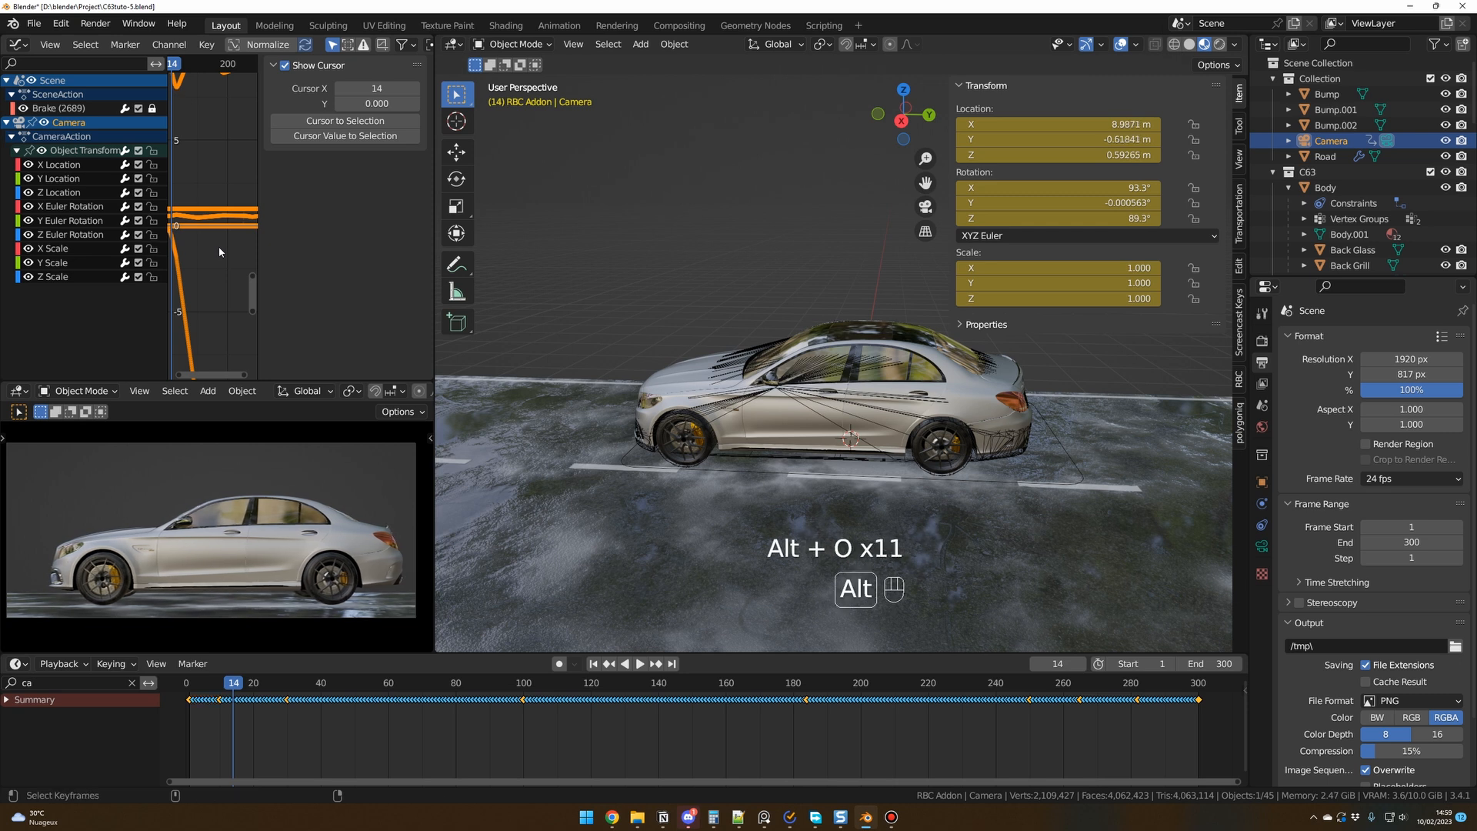
key("alt+o")
key("alt+o")
key("alt+o")
key("alt+o")
key("alt+o")
key("alt+o")
key("alt+o")
key("alt+o")
key("alt+o")
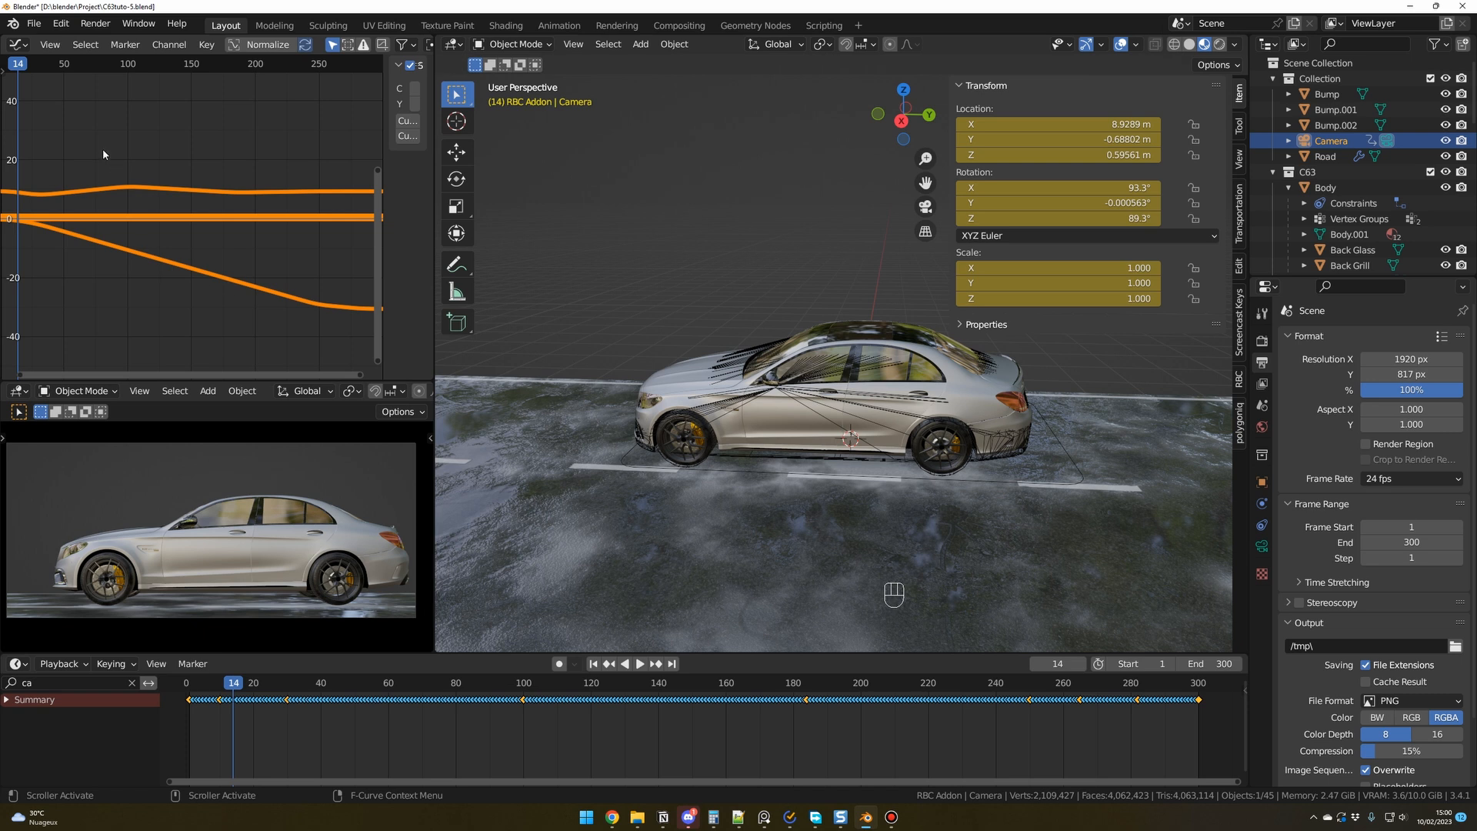
Step: Reselect all the camera's F-curve keys and run many further Smooth Keys passes to soften the motion more
left_click(305, 264)
key("a")
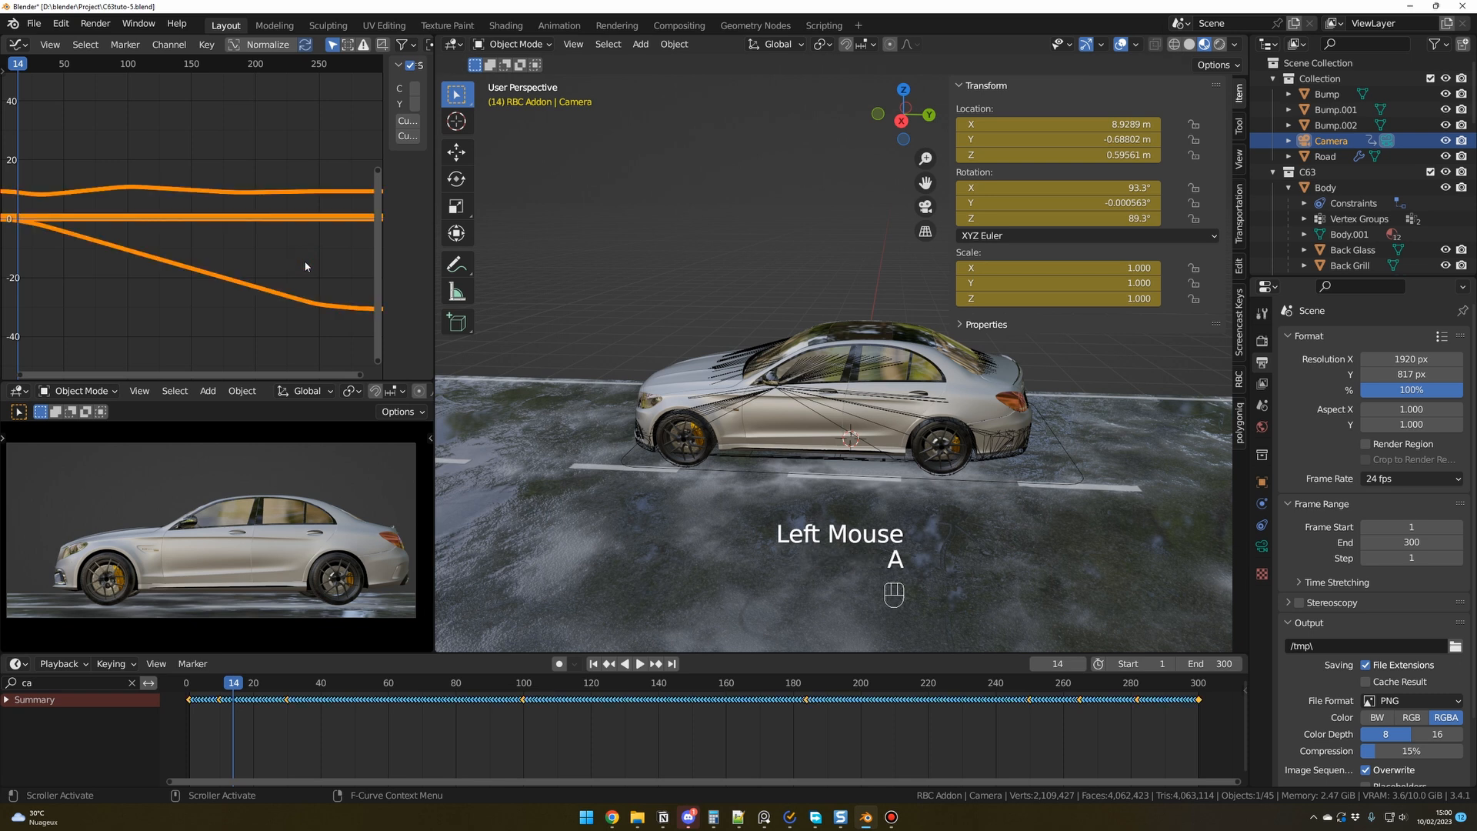
key("alt+o")
key("alt+o")
key("alt+o")
key("alt+o")
key("alt+o")
key("alt+o")
key("alt+o")
key("alt+o")
key("alt+o")
key("alt+o")
key("alt+o")
key("alt+o")
key("alt+o")
key("alt+o")
key("alt+o")
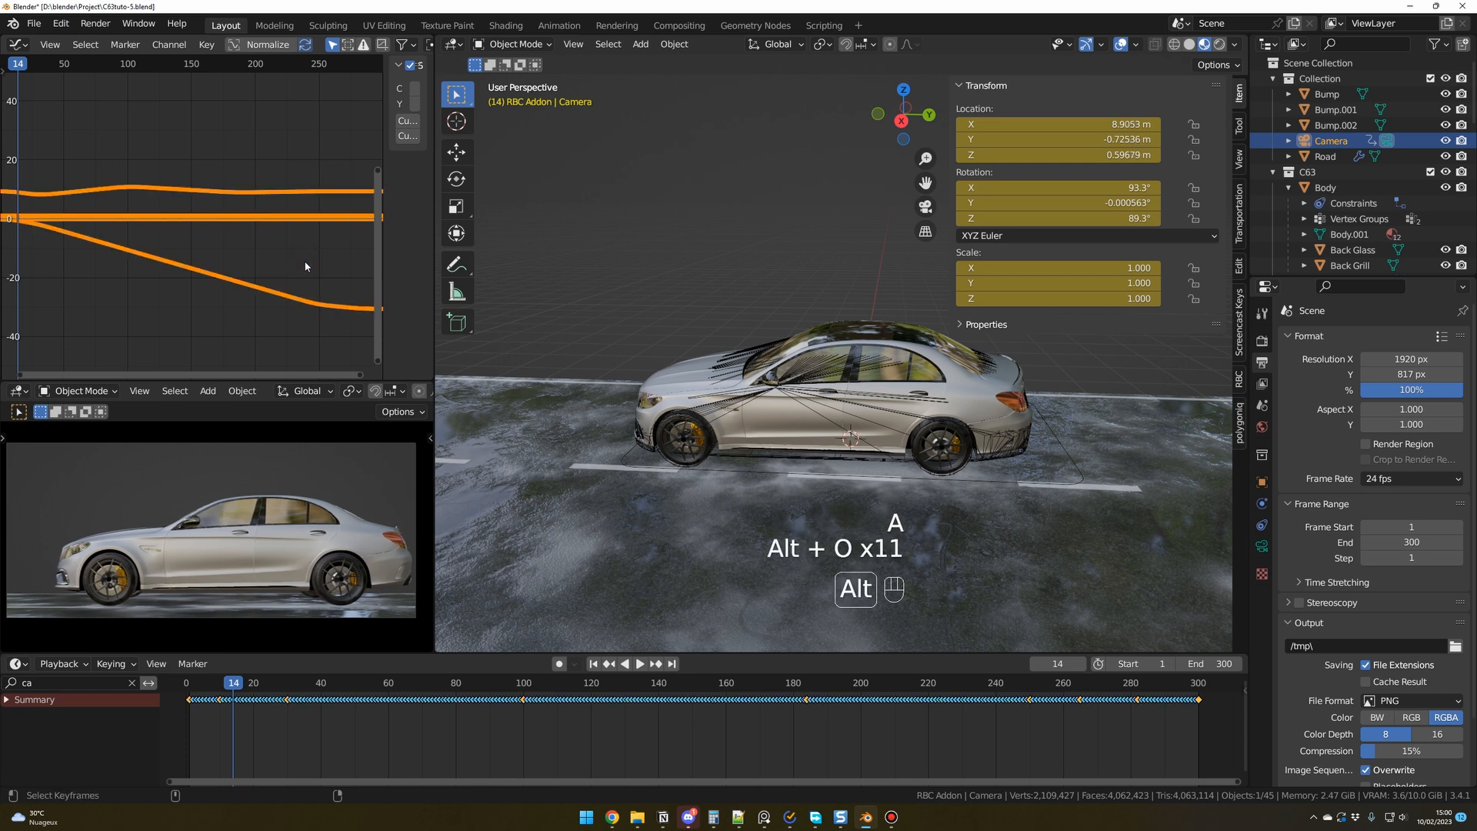
Step: Play the animation from the start to check the smoothed camera movement
left_click_drag(214, 679, 188, 682)
key("space")
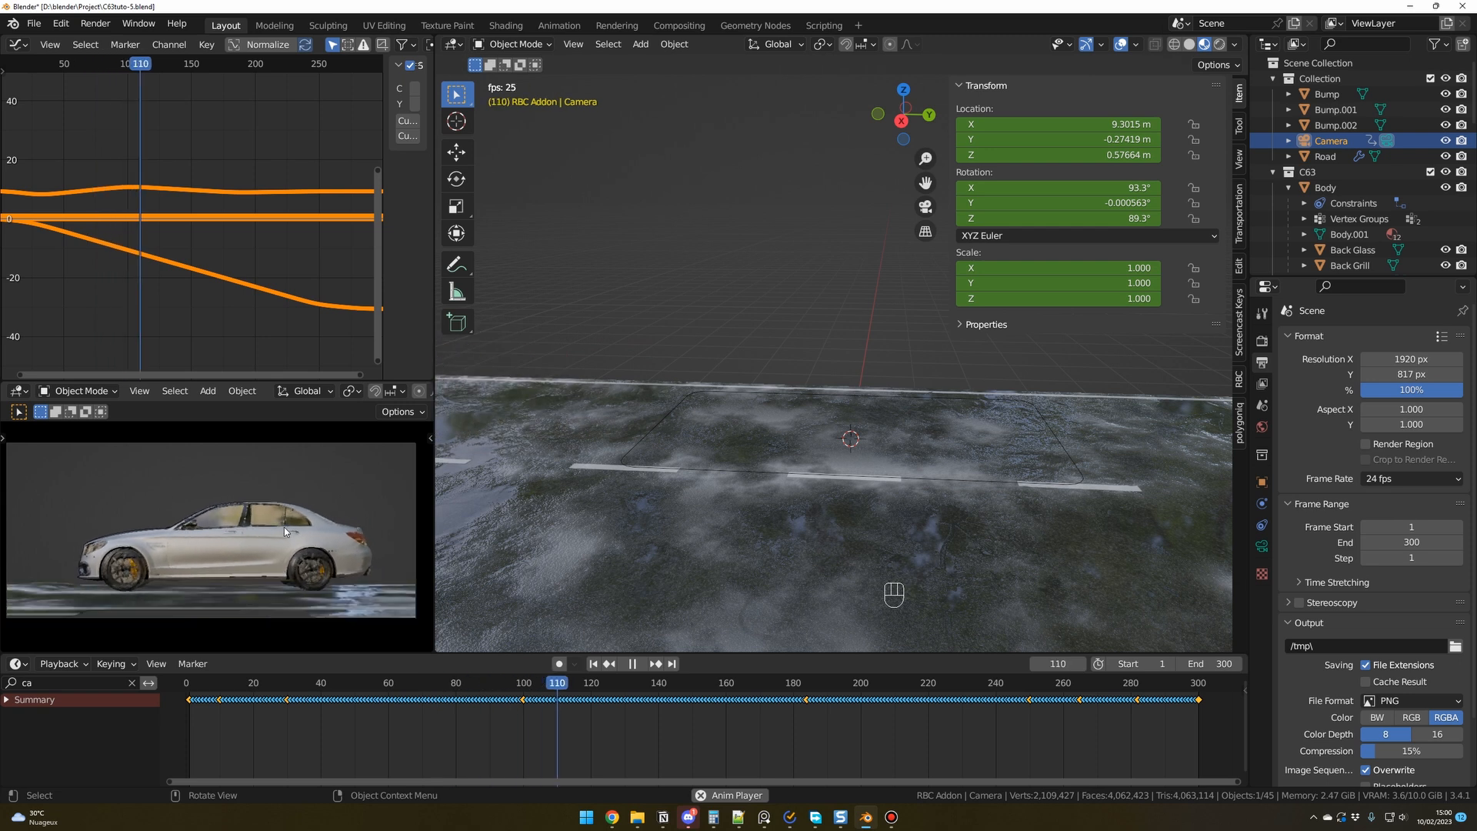
key("Escape")
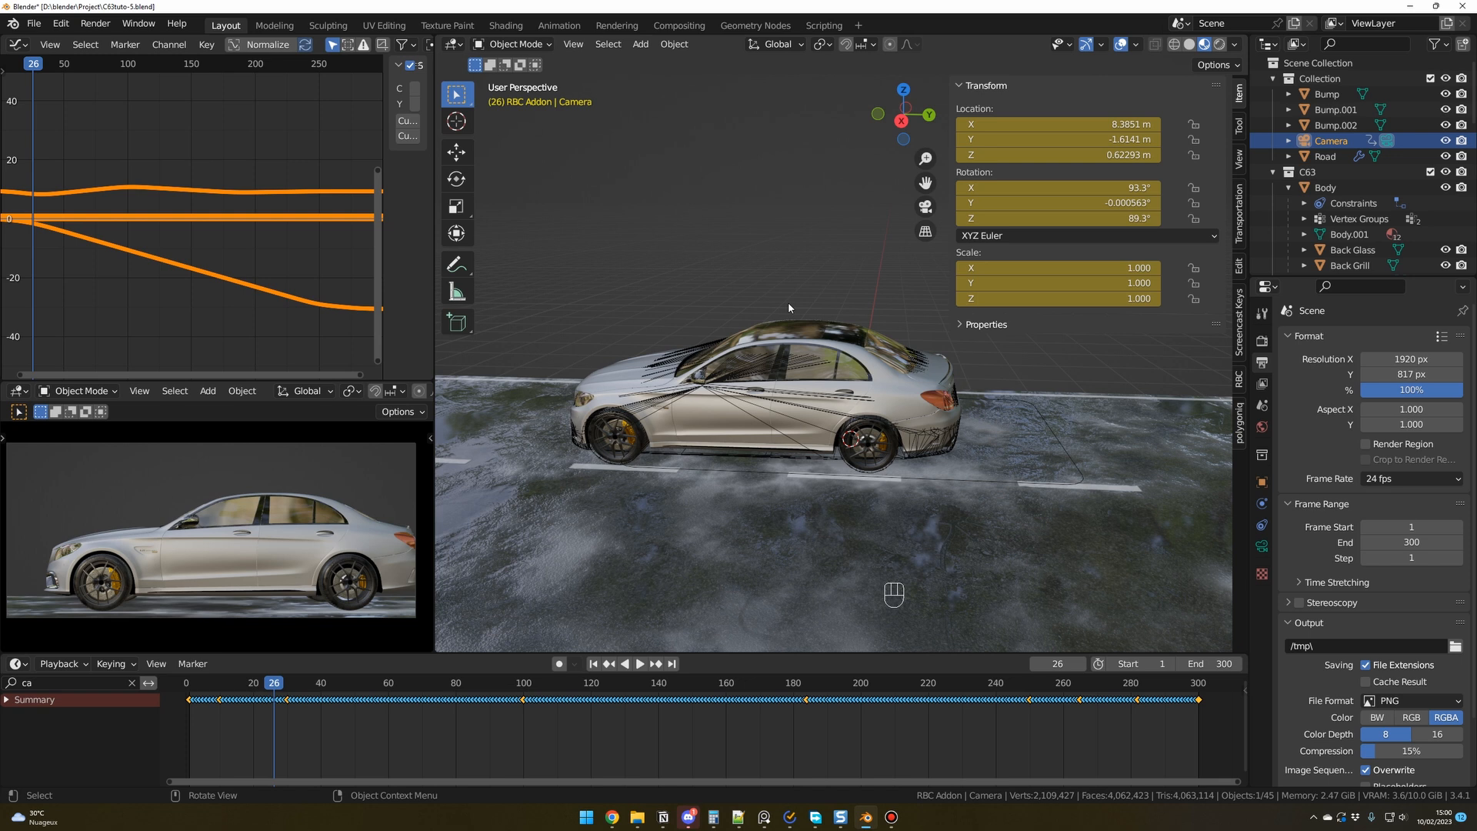
Step: Switch to the browser to view the EatTheFuture camera_shakify GitHub page, and return to Blender
key("alt+Tab")
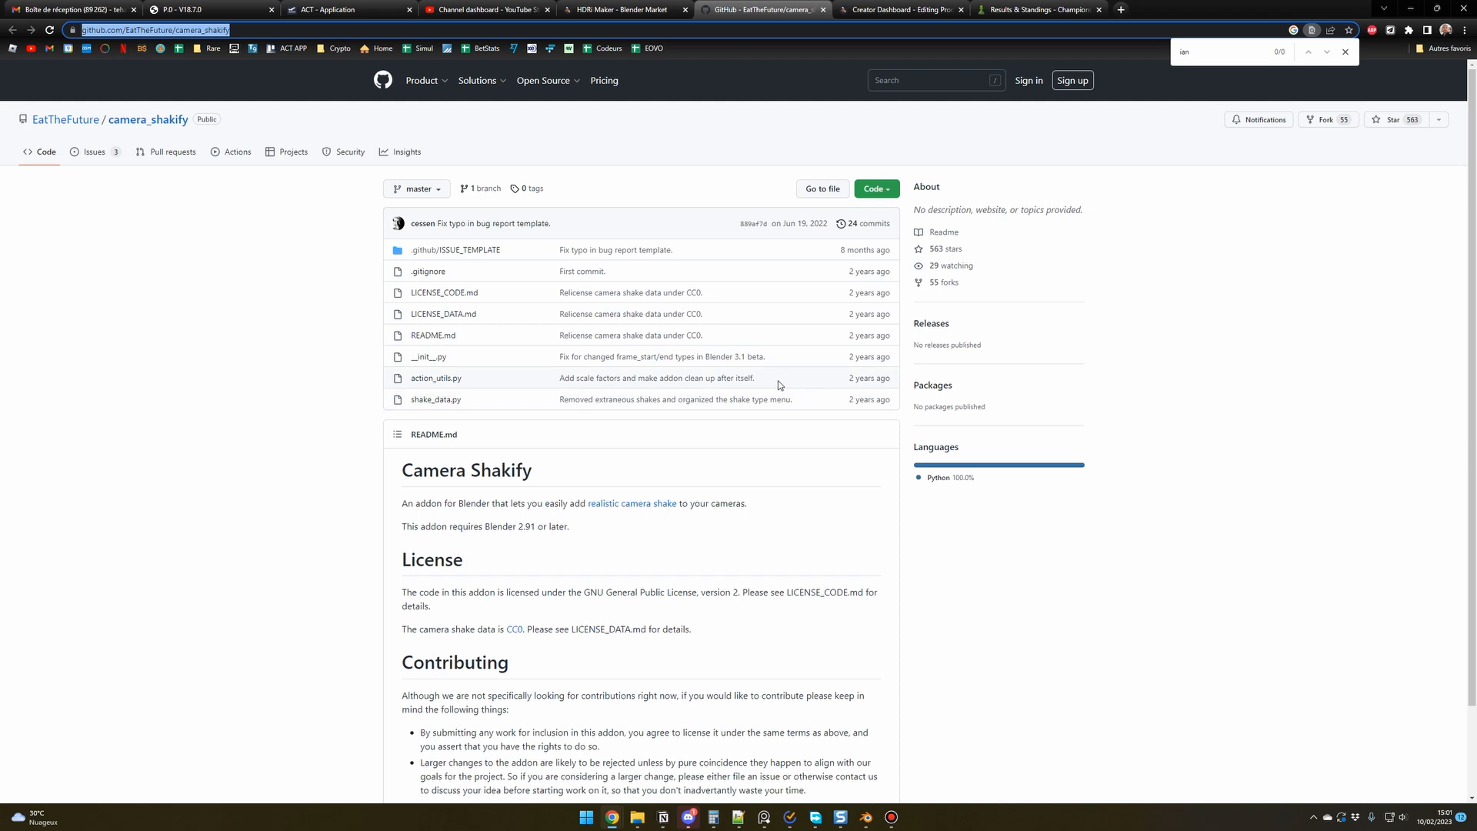
left_click(866, 817)
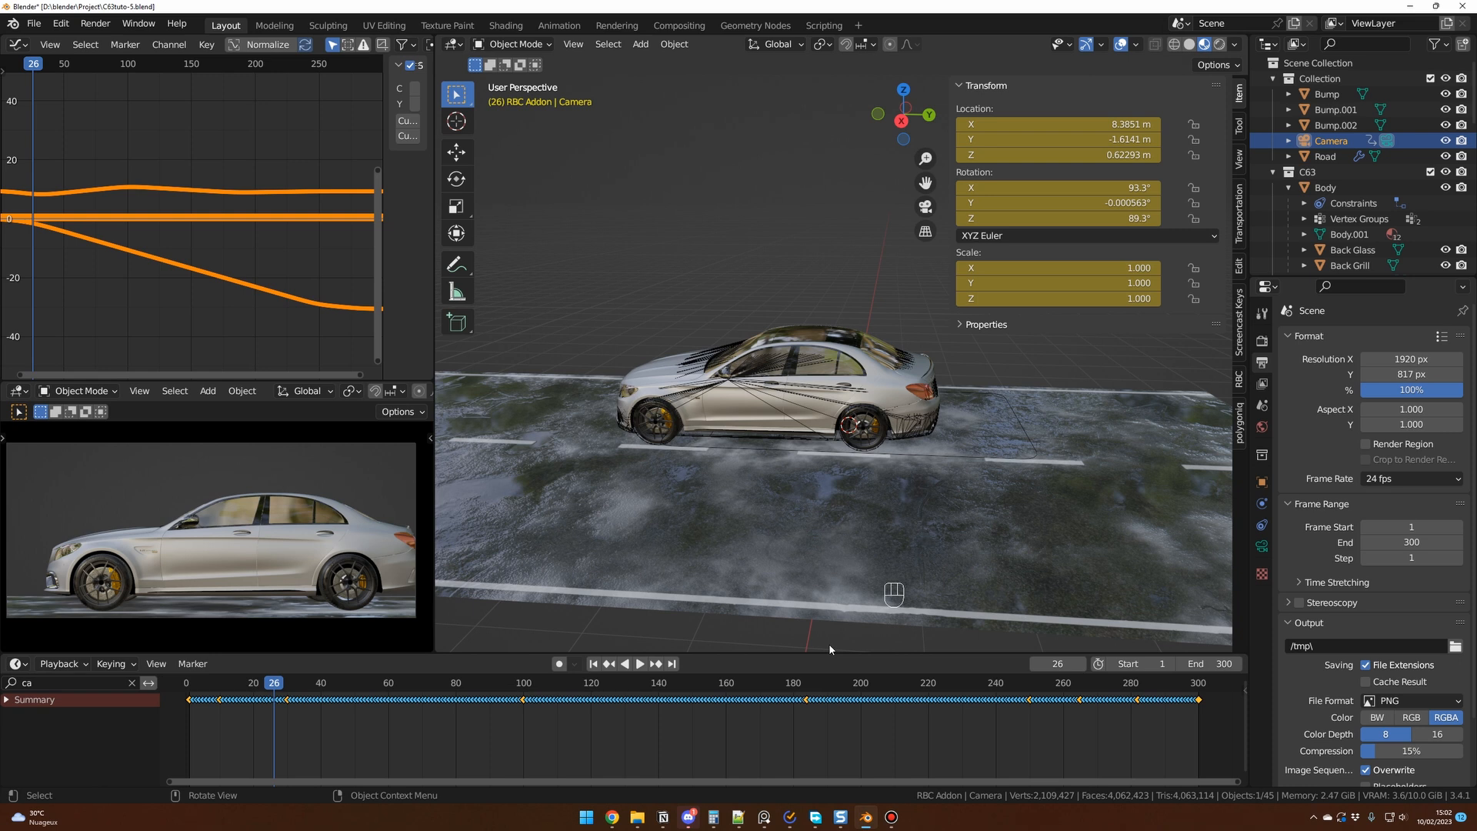
Step: Install the add-on camera_shakify-master fix.zip from the D:\blender\Plugins folder through the preferences
left_click(61, 23)
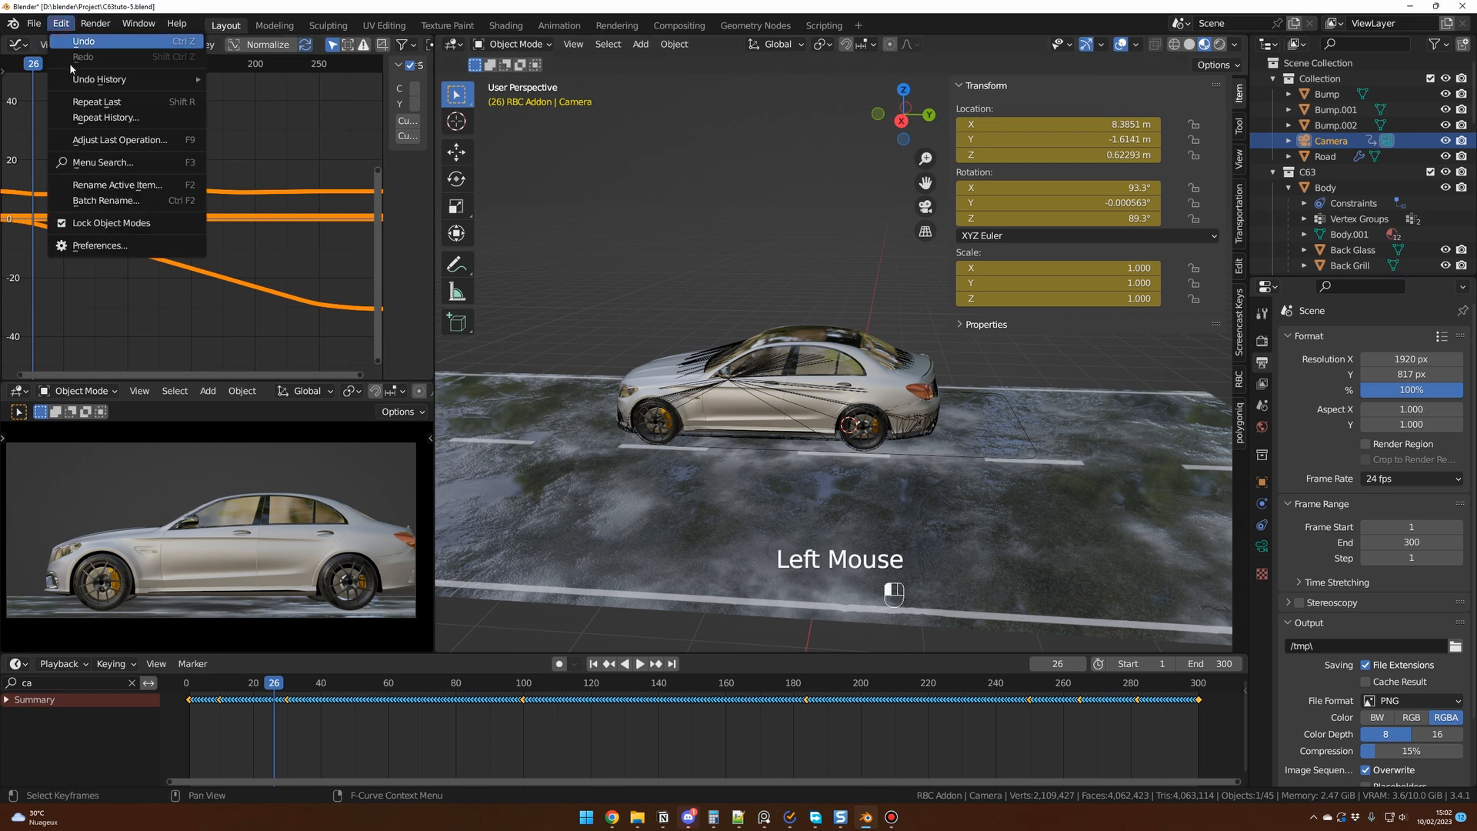
left_click(108, 243)
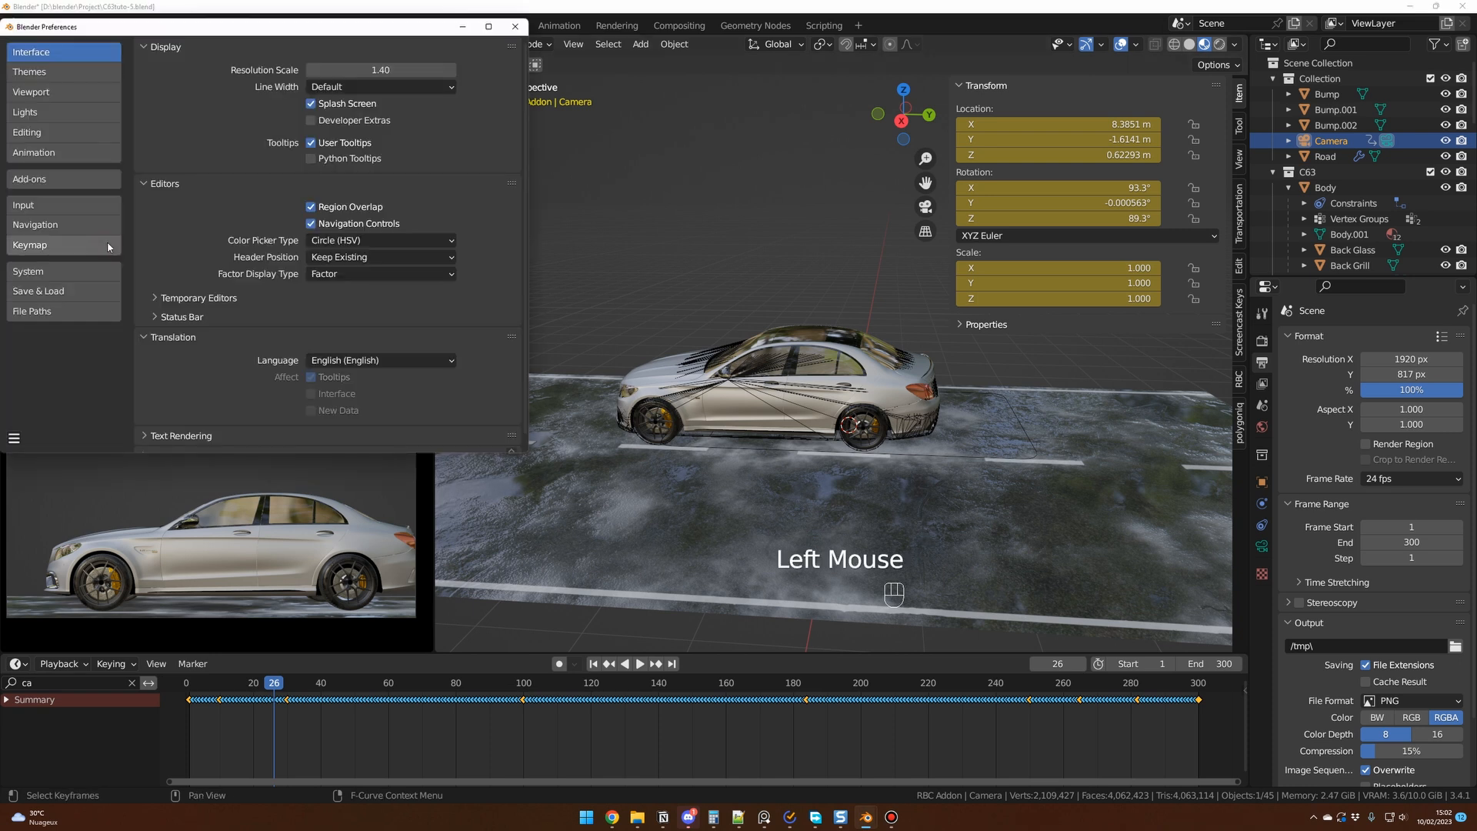
left_click(54, 178)
left_click(412, 50)
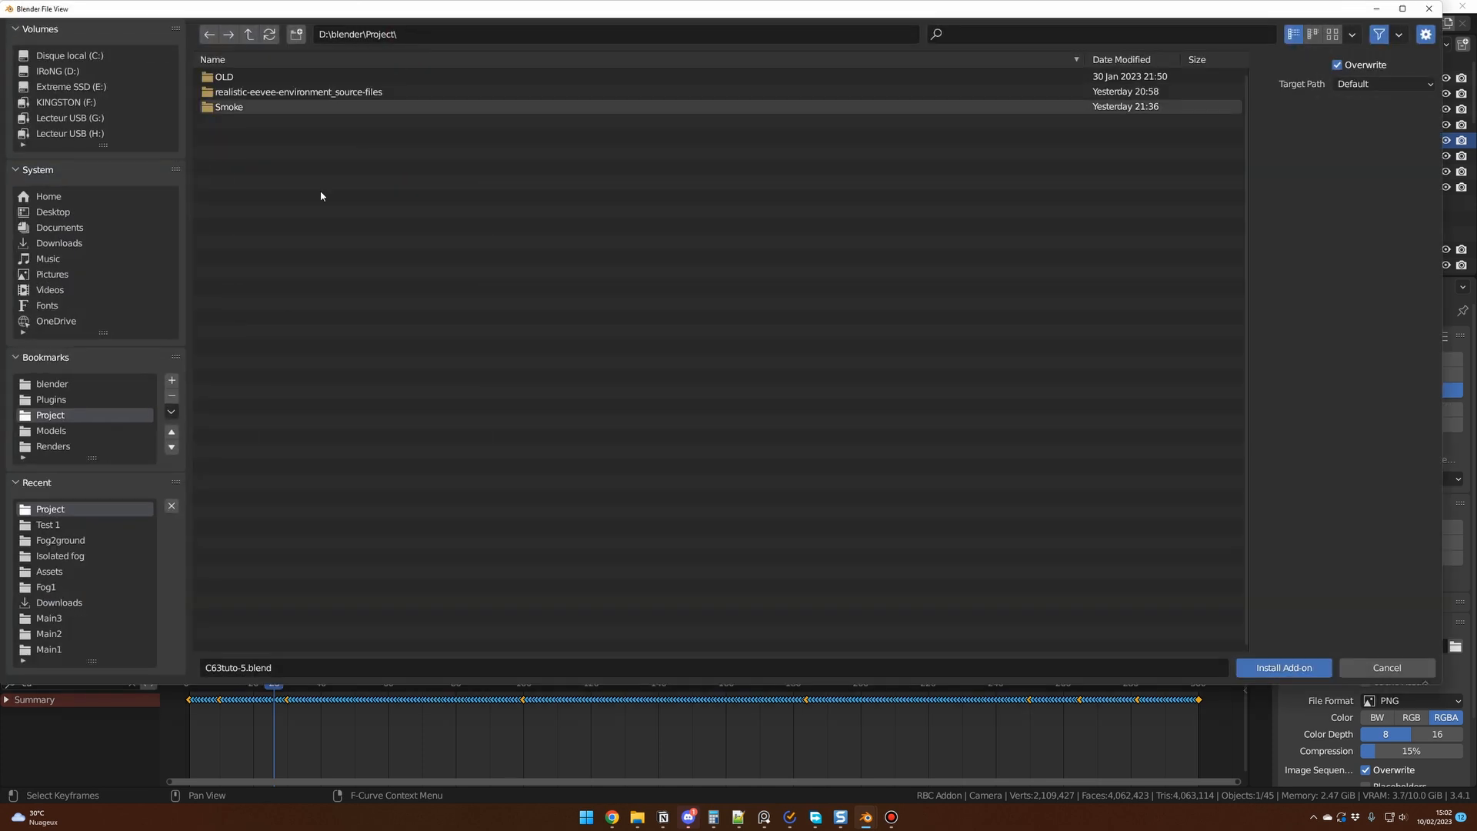
left_click(54, 399)
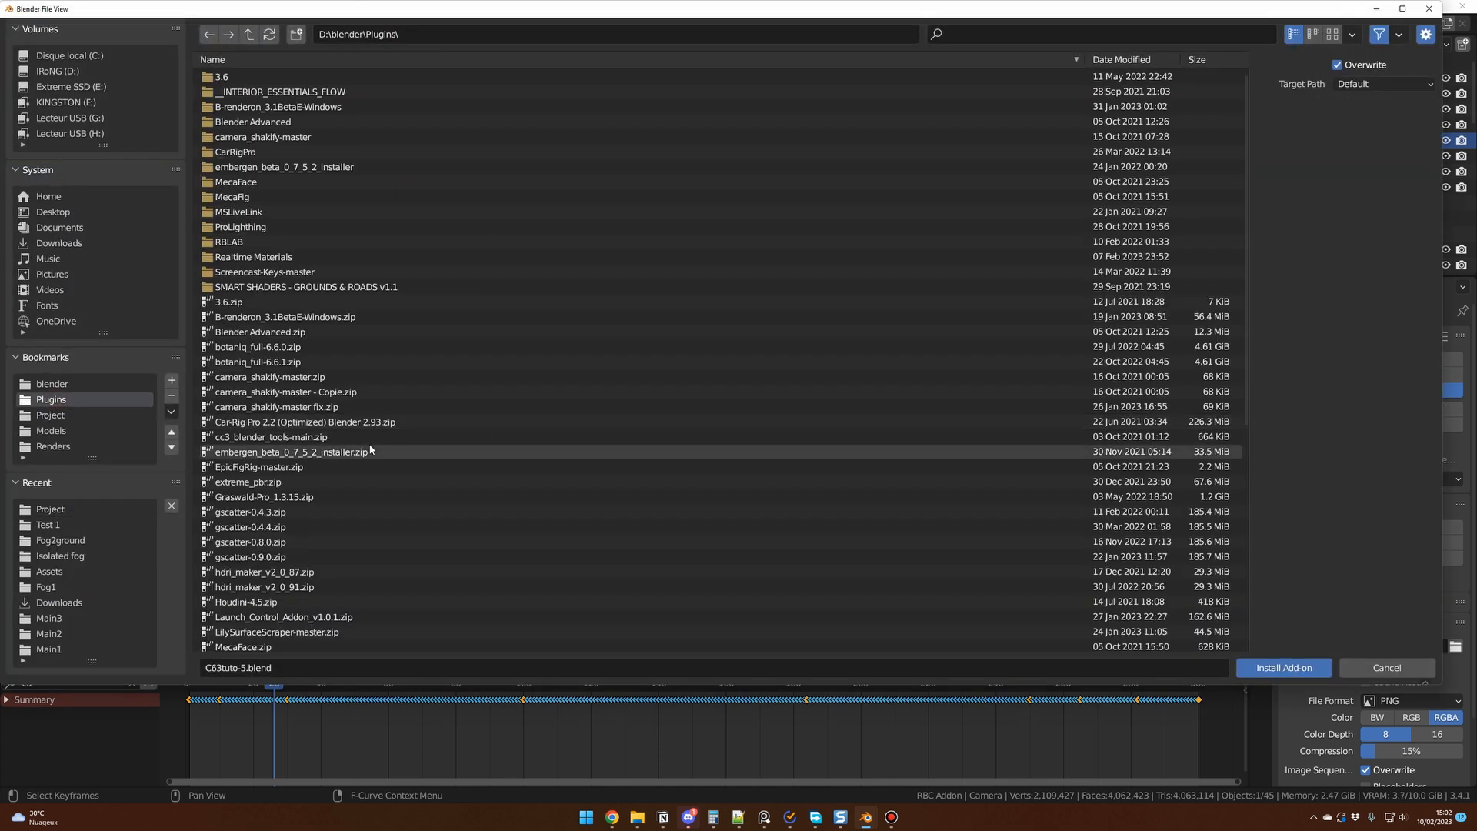
left_click(322, 408)
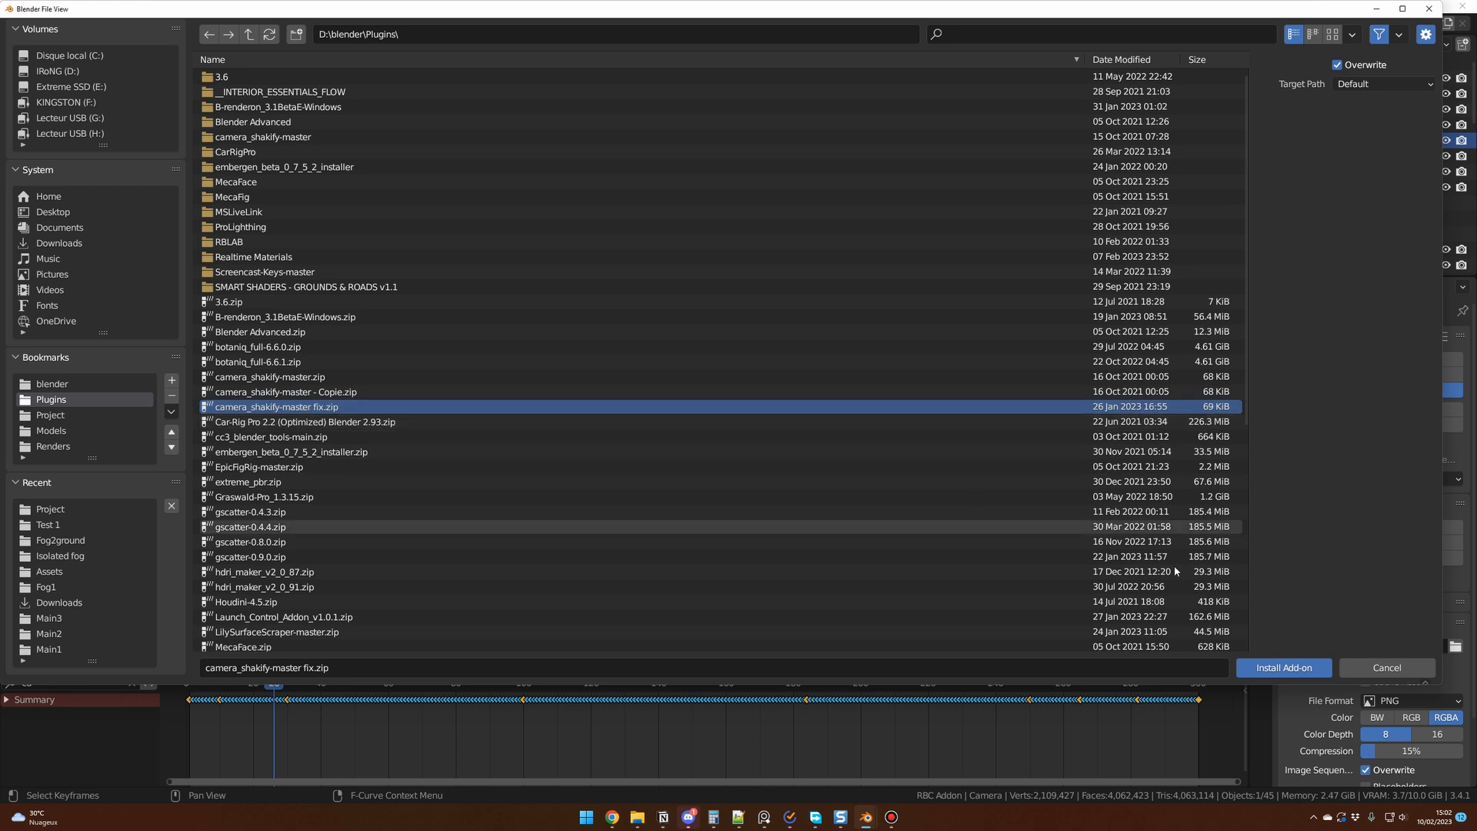
left_click(1330, 668)
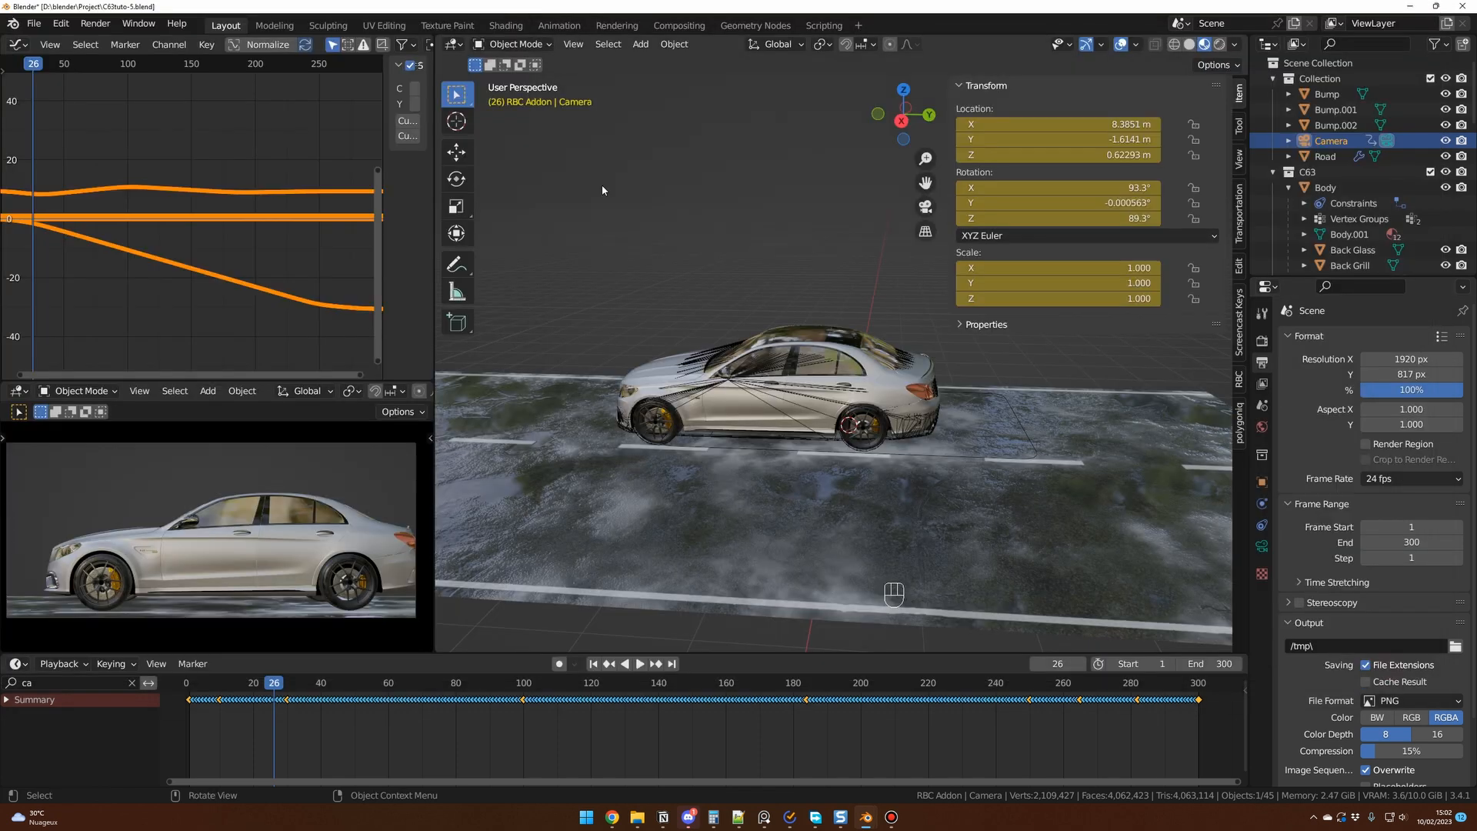
Step: Add a shake to the camera in the Camera Shakify section of its data properties
left_click(1262, 547)
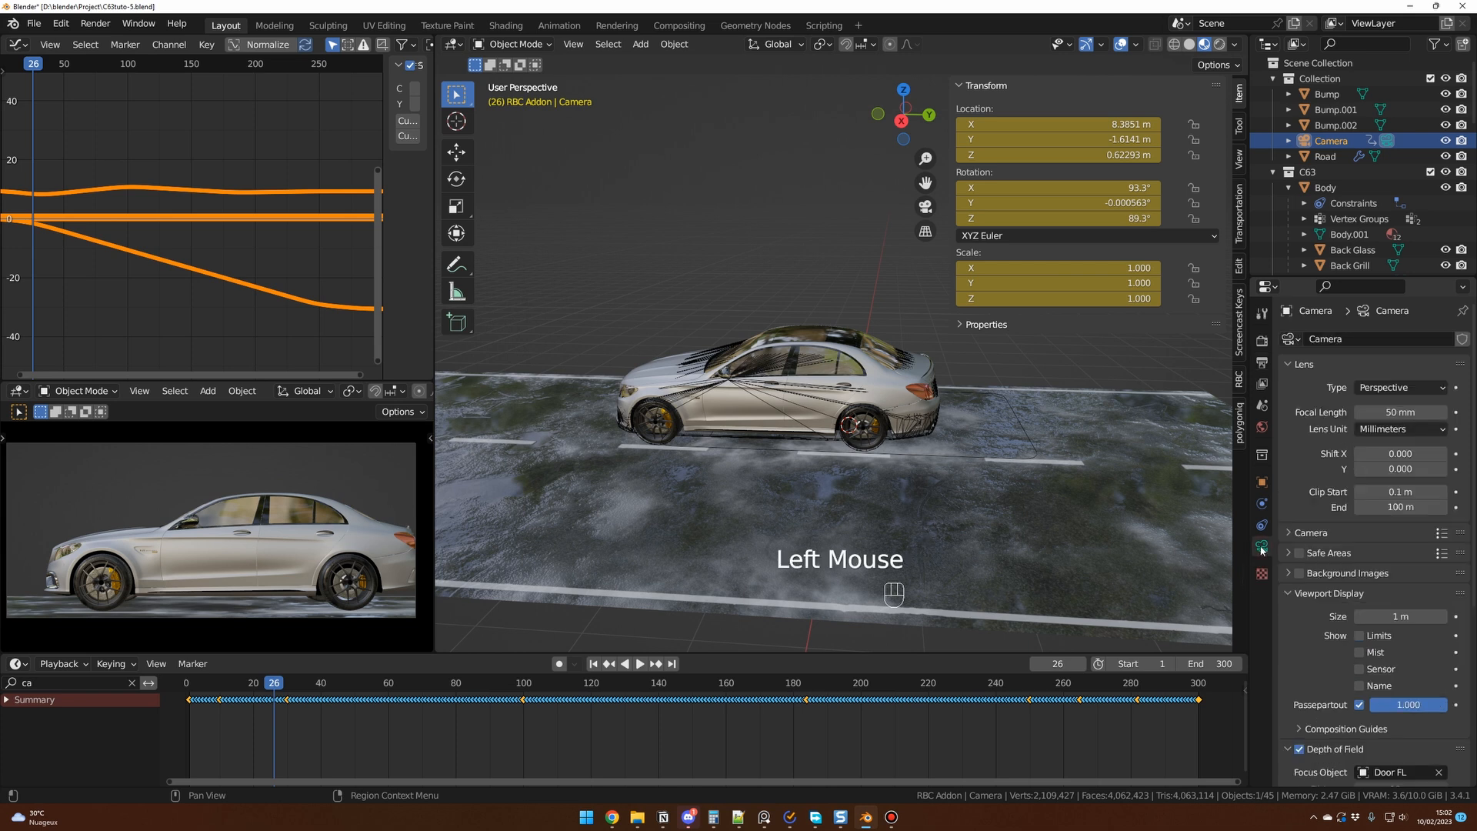
left_click(1263, 547)
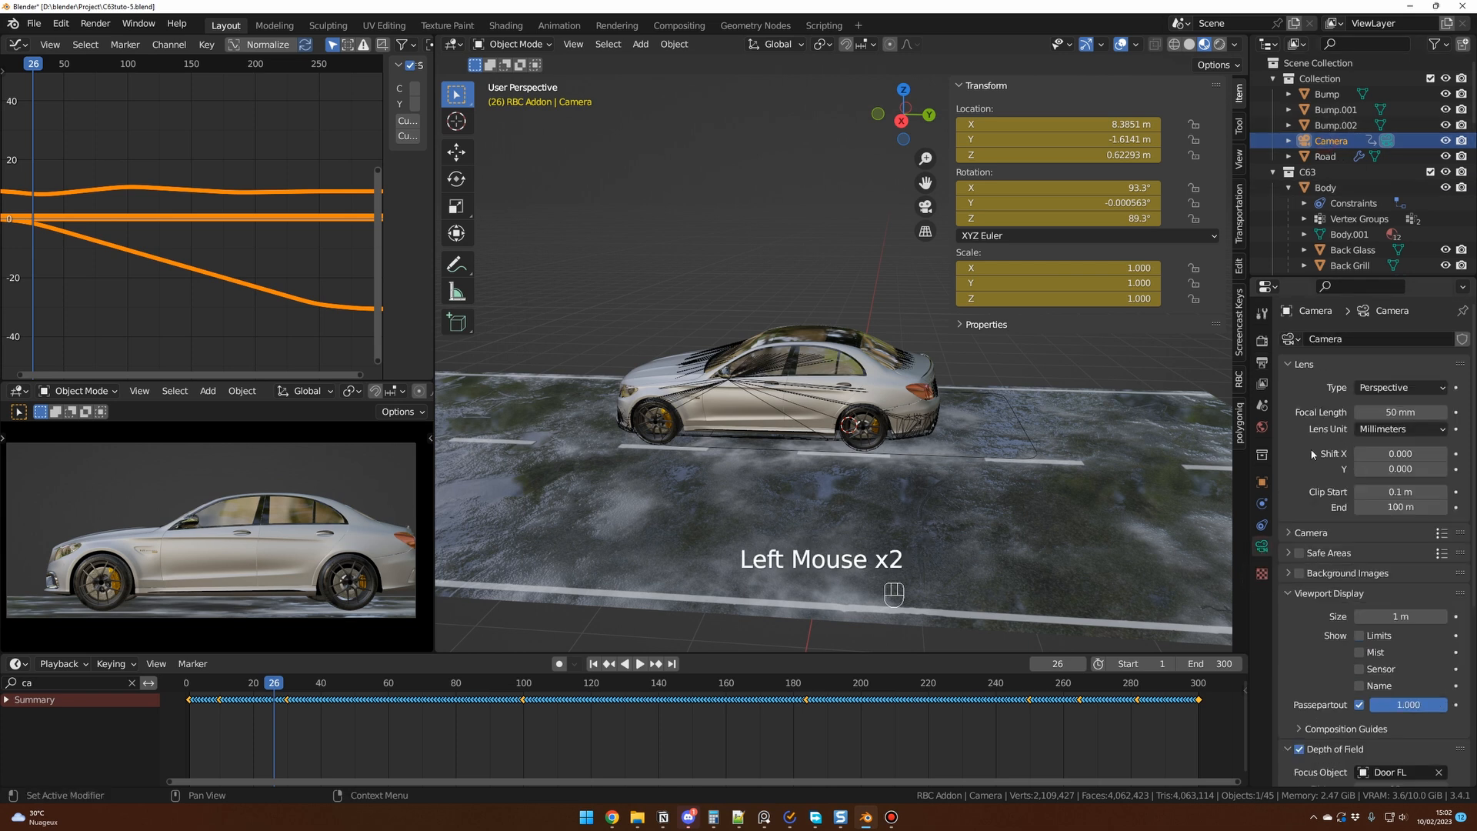
left_click(1263, 546)
scroll(1345, 562, "down", 3)
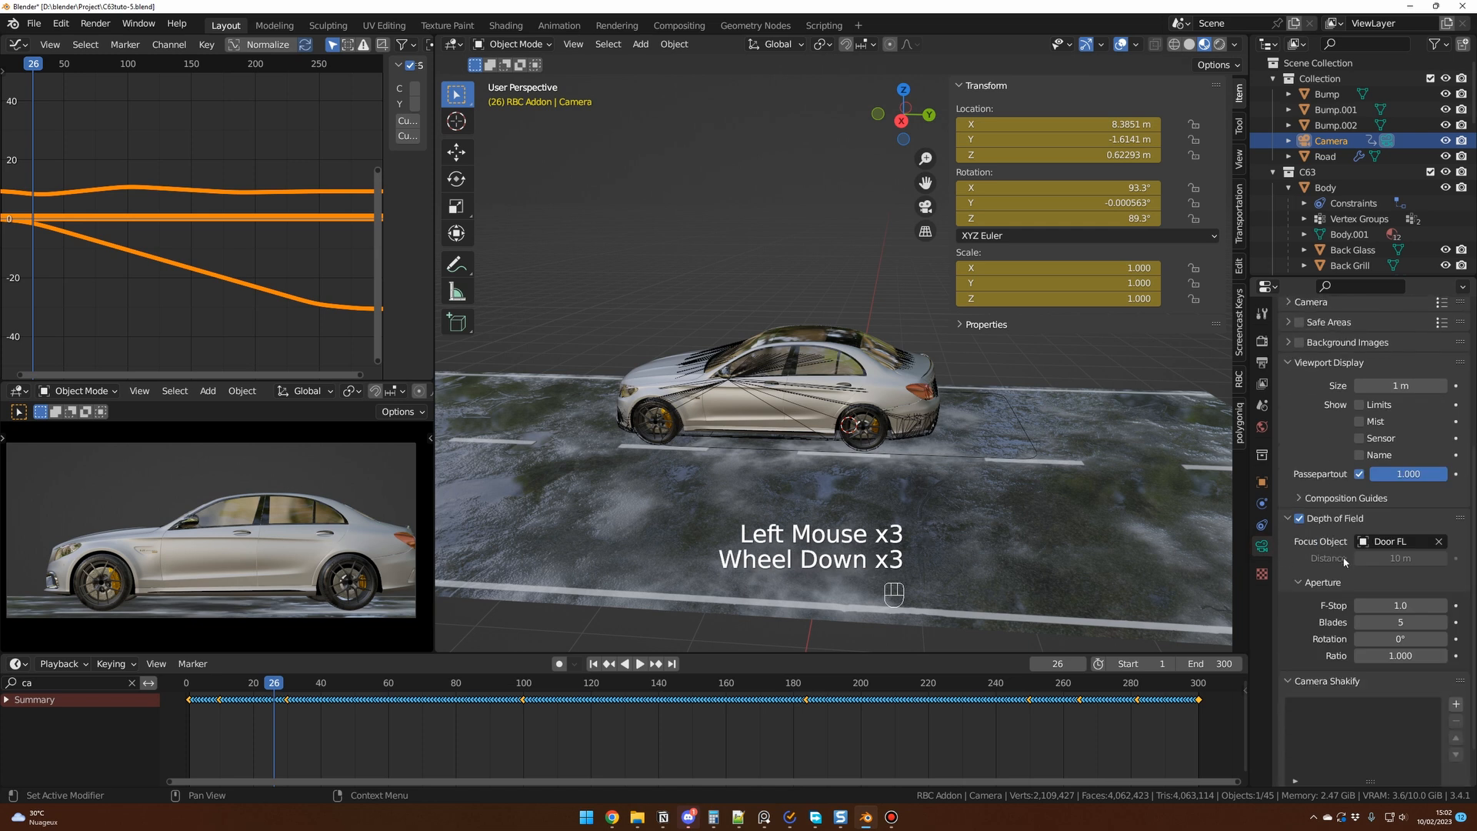
scroll(1350, 573, "down", 1)
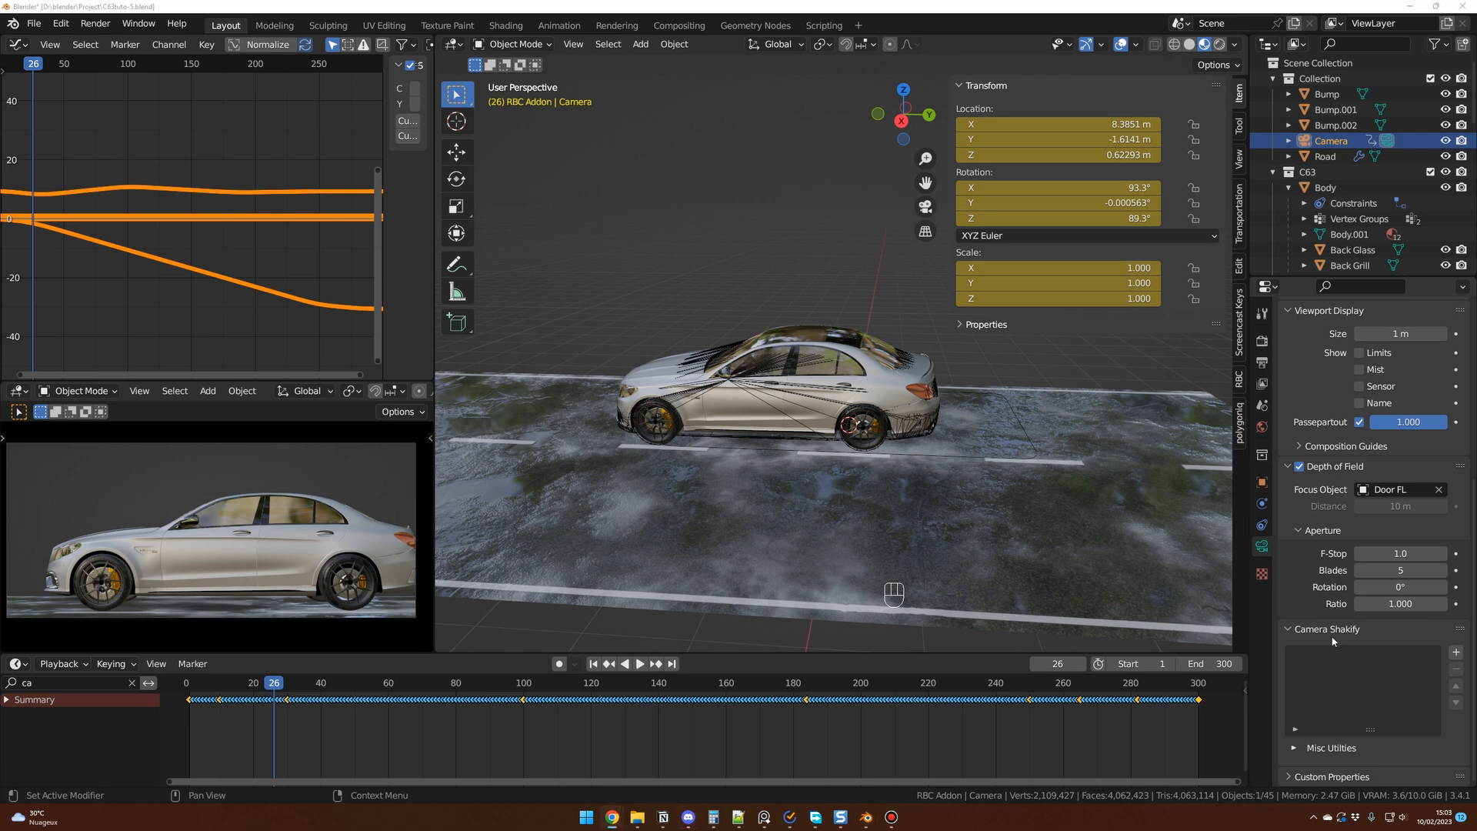
left_click(1456, 652)
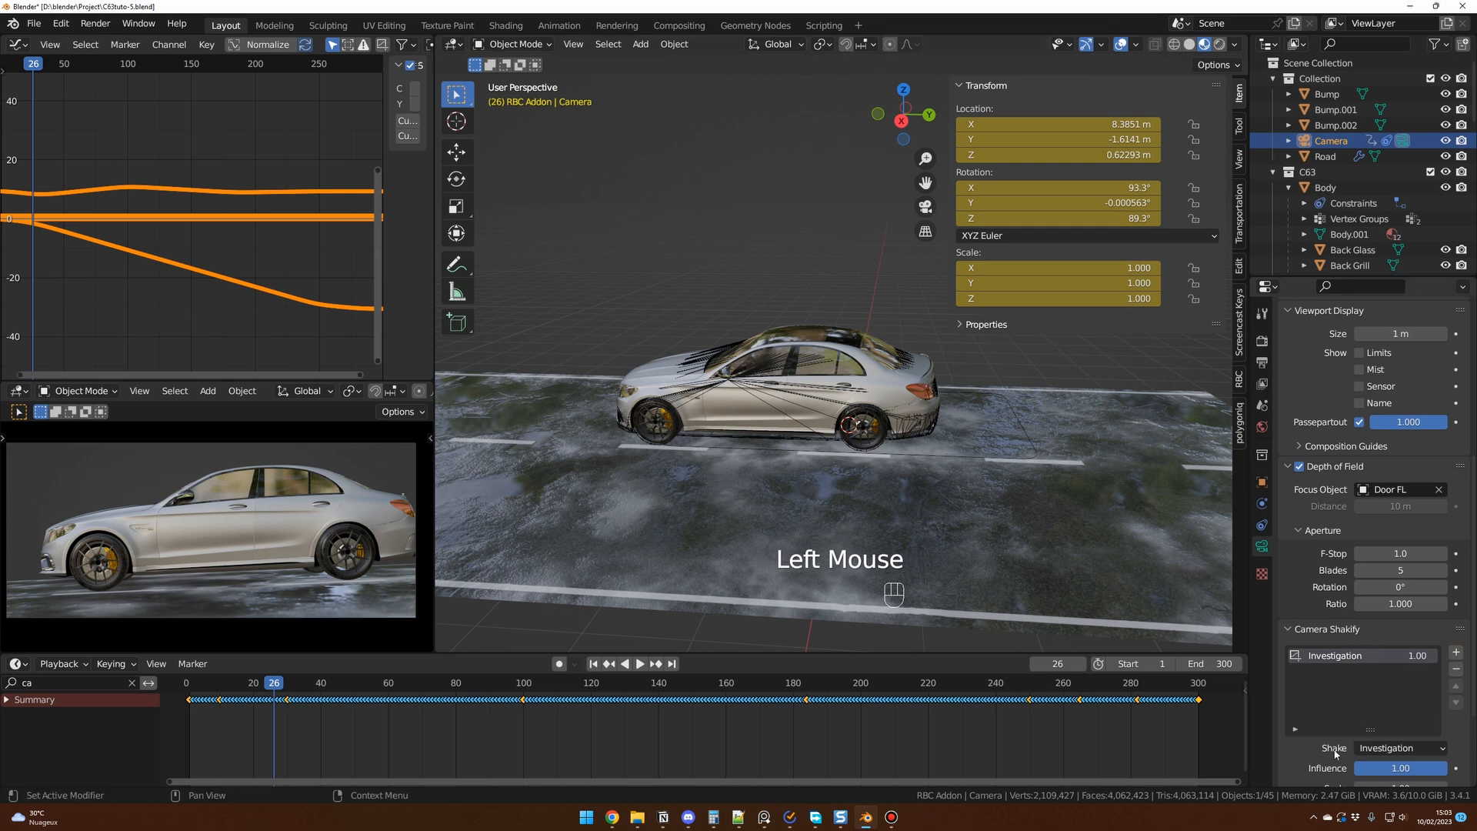
Step: Set the camera's shake type to Investigation and play the animation to preview it
scroll(1338, 750, "down", 2)
left_click(1412, 702)
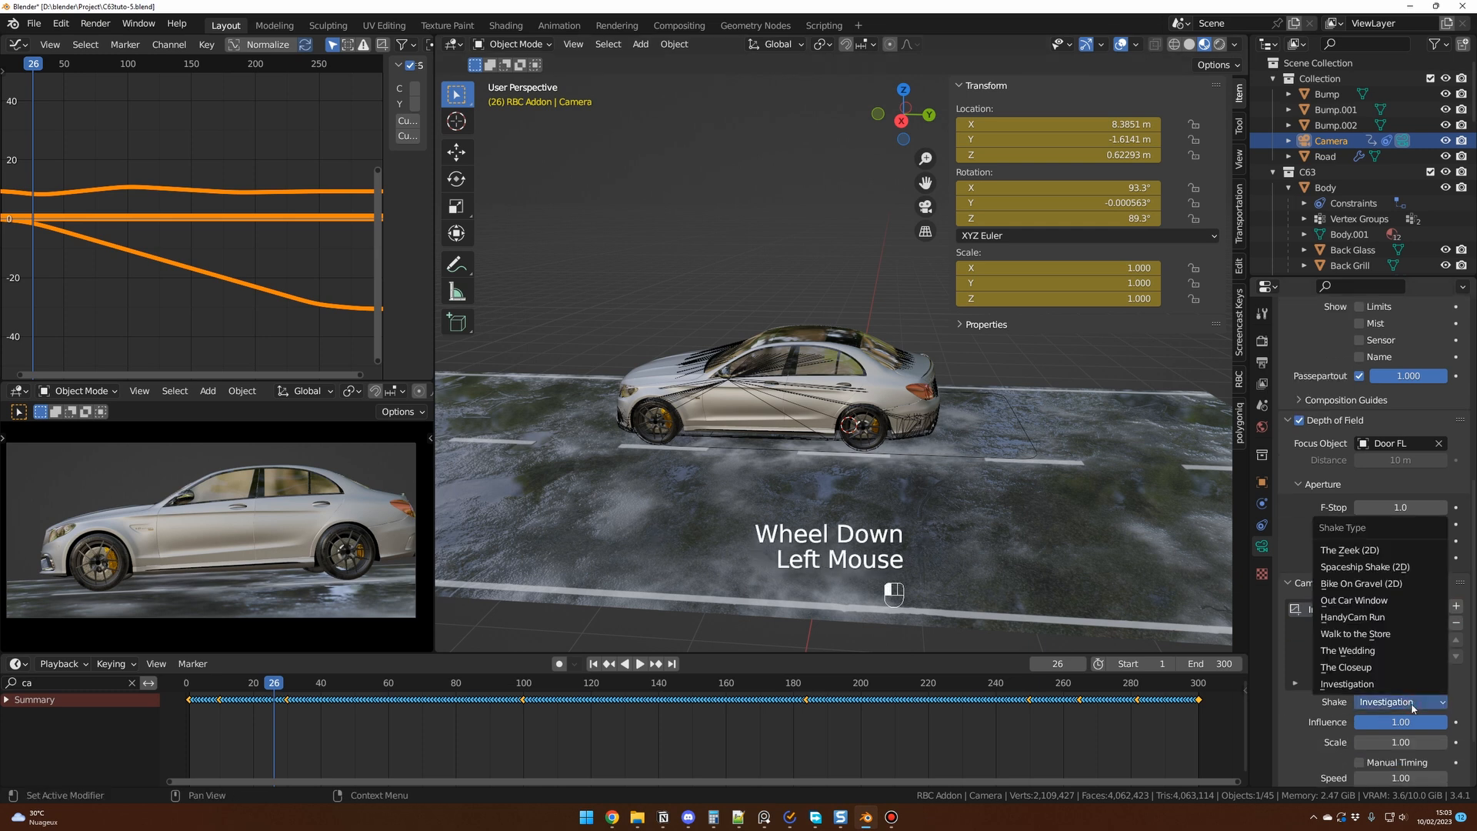
left_click(1369, 683)
key("space")
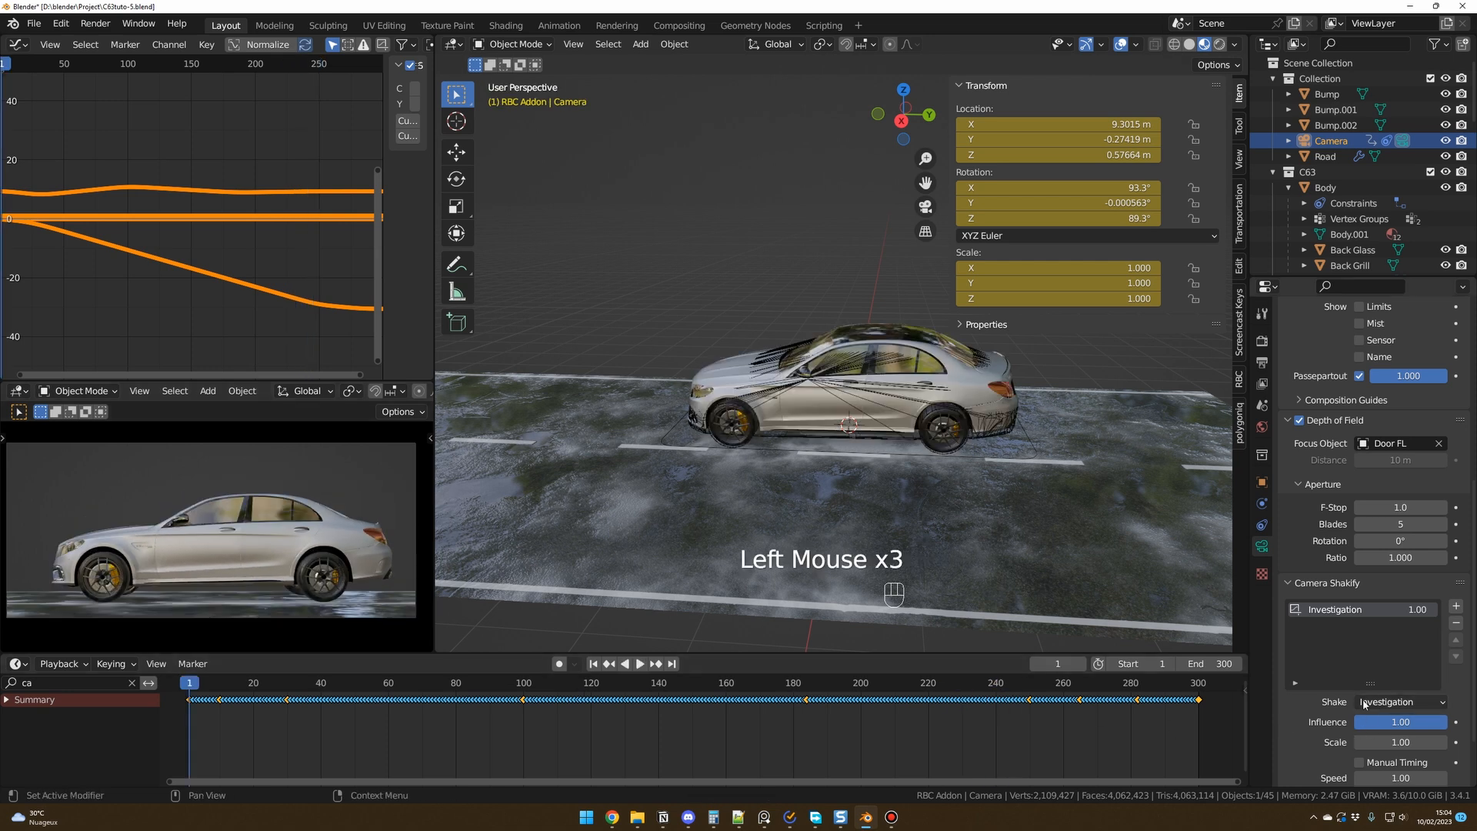
Step: Change the camera's shake type to Bike On Gravel (2D) and preview it by playing the animation from frame 1
left_click(1364, 702)
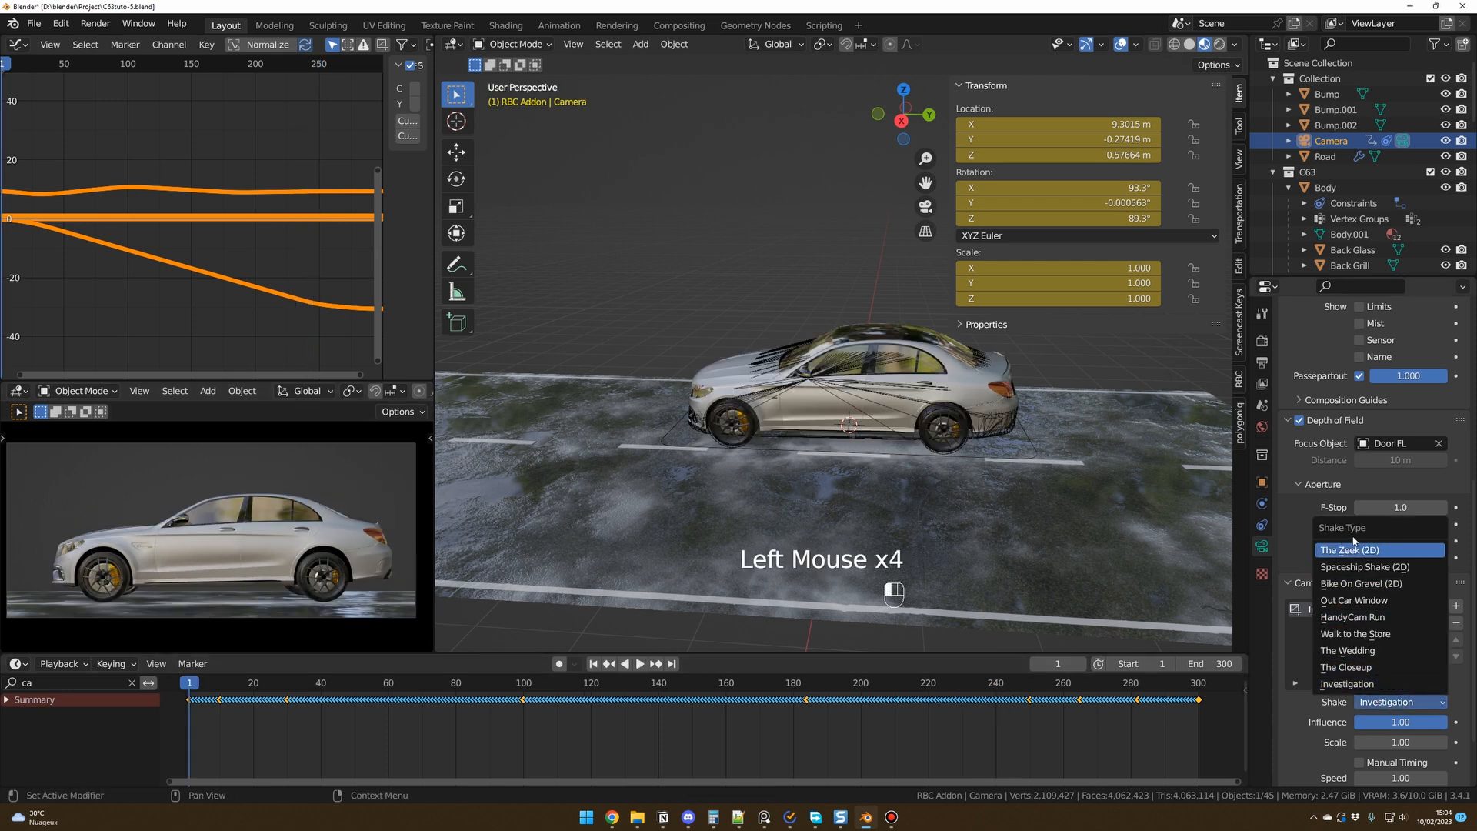
left_click(1358, 583)
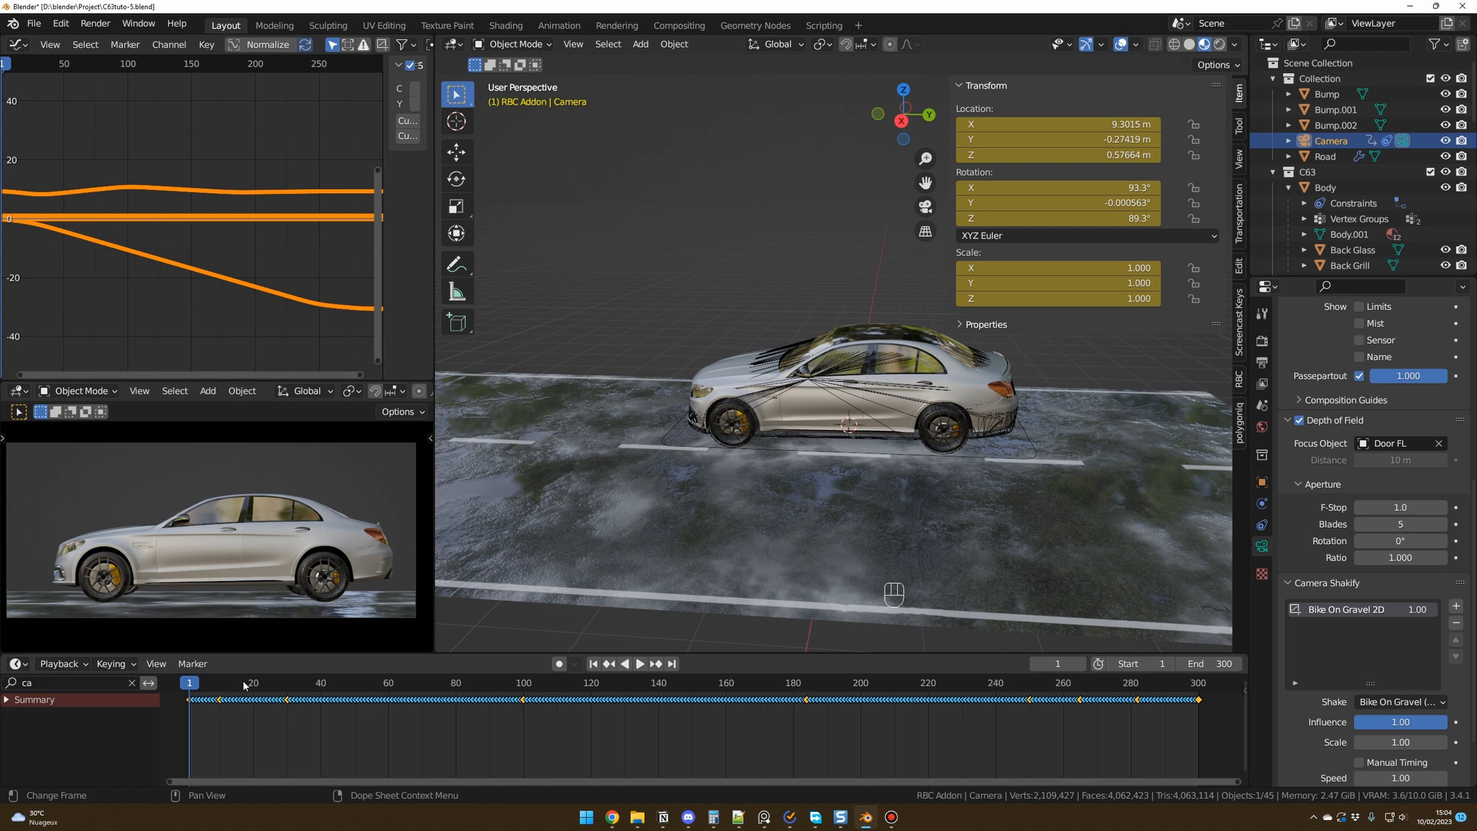
key("space")
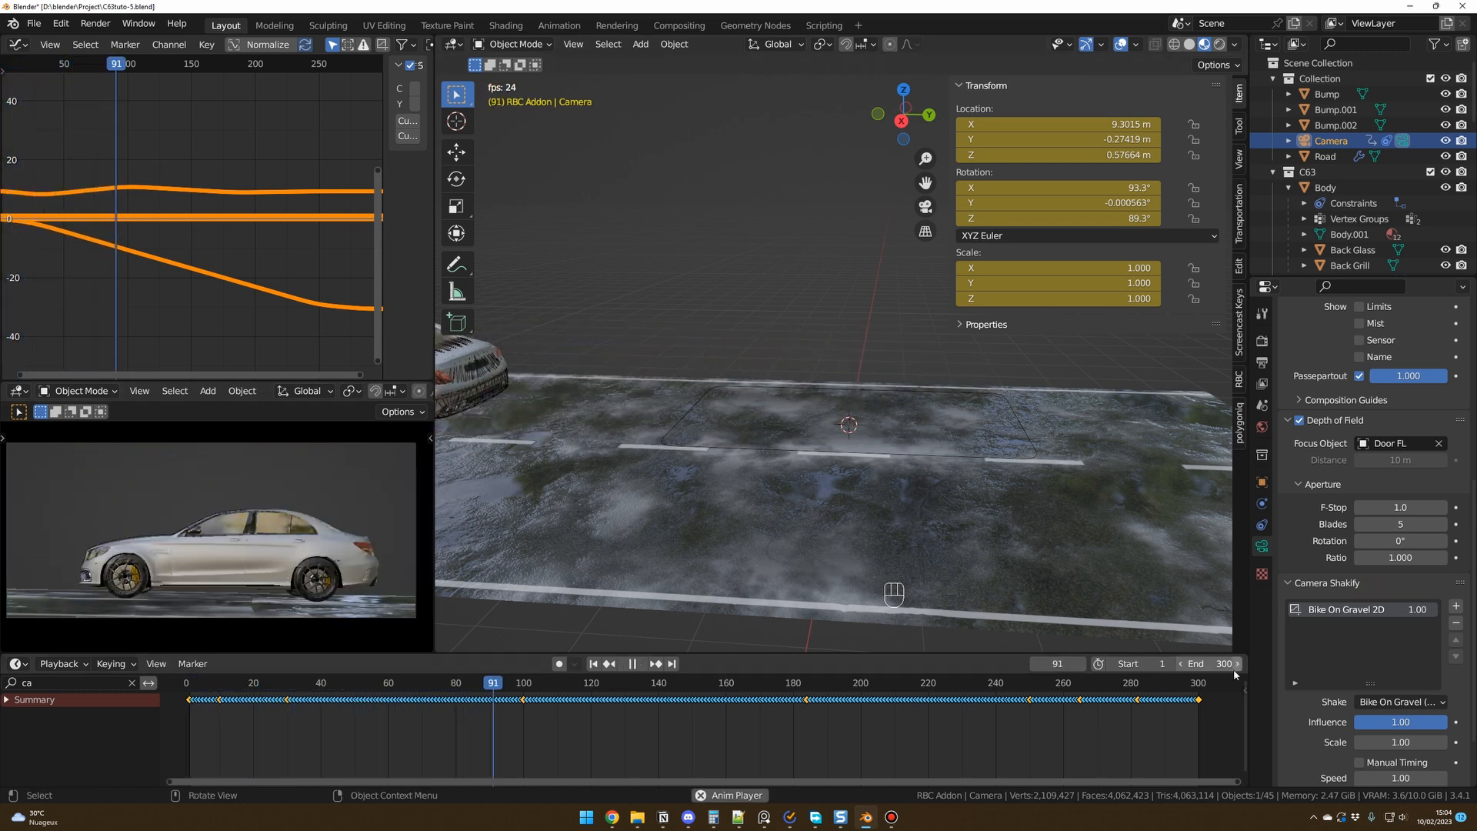
key("space")
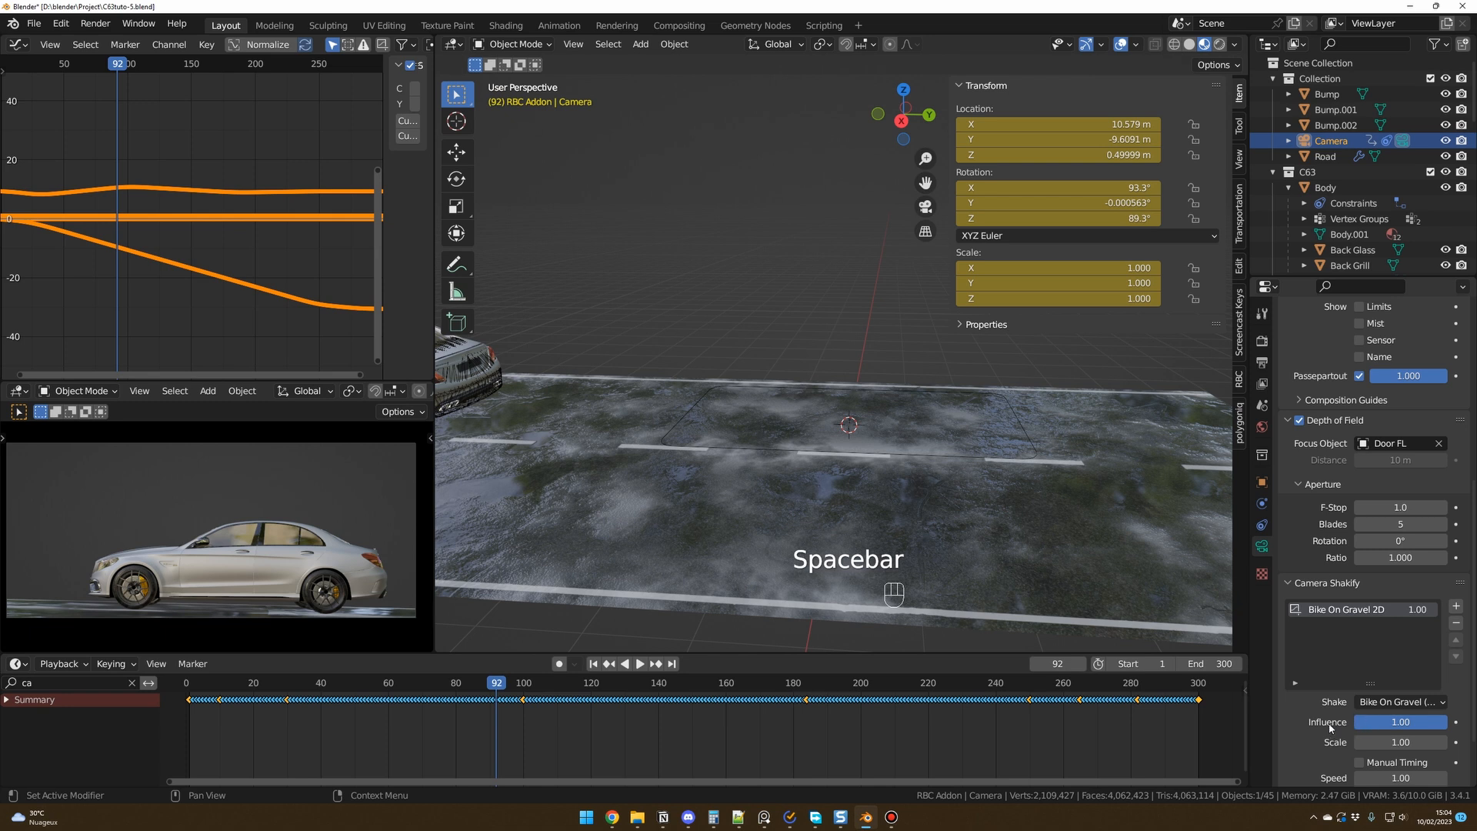
Step: Set the camera shake's influence to 0.01 and preview the animation from its start
left_click(1382, 723)
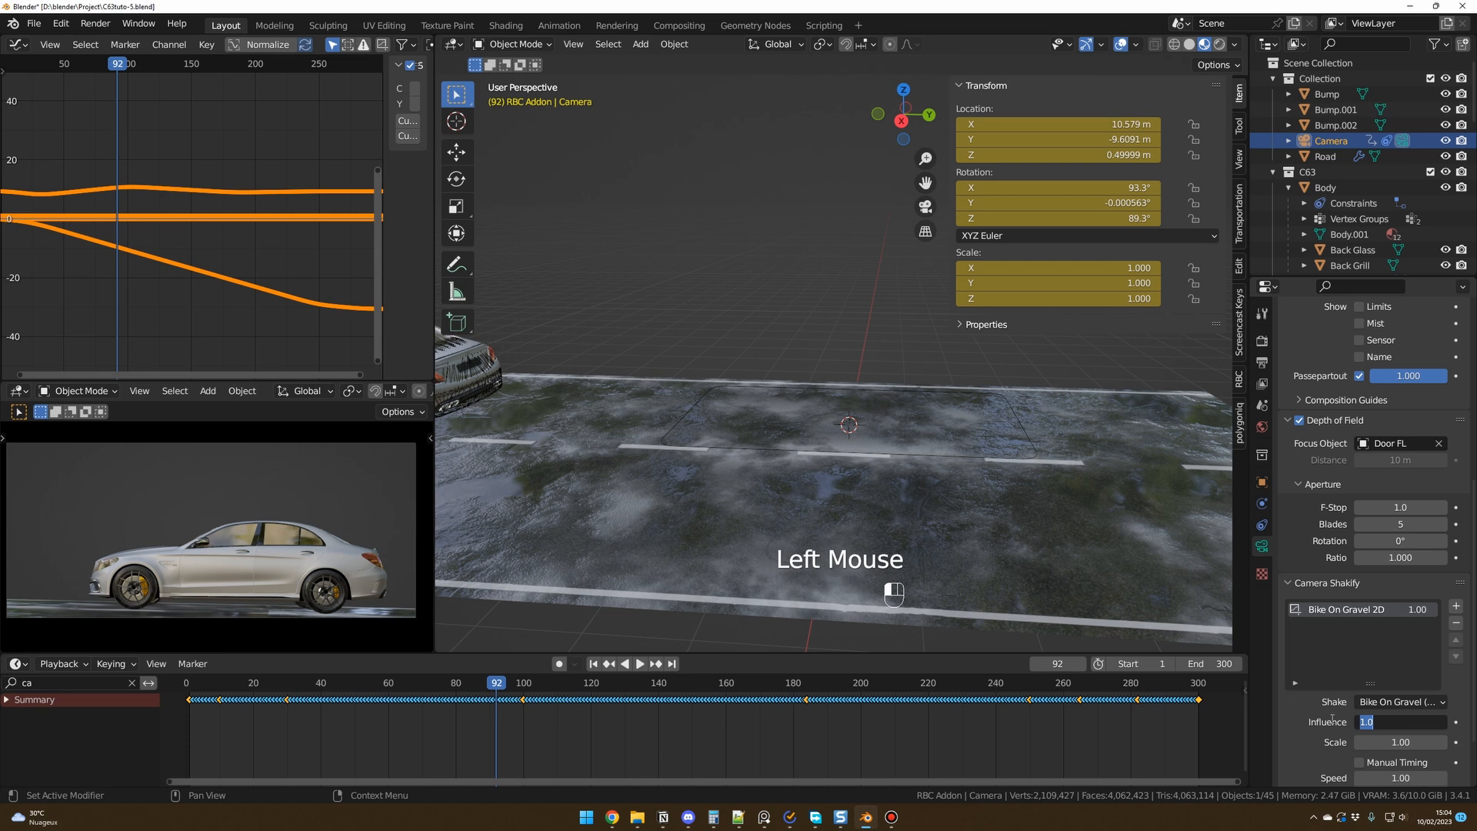
type("0.01")
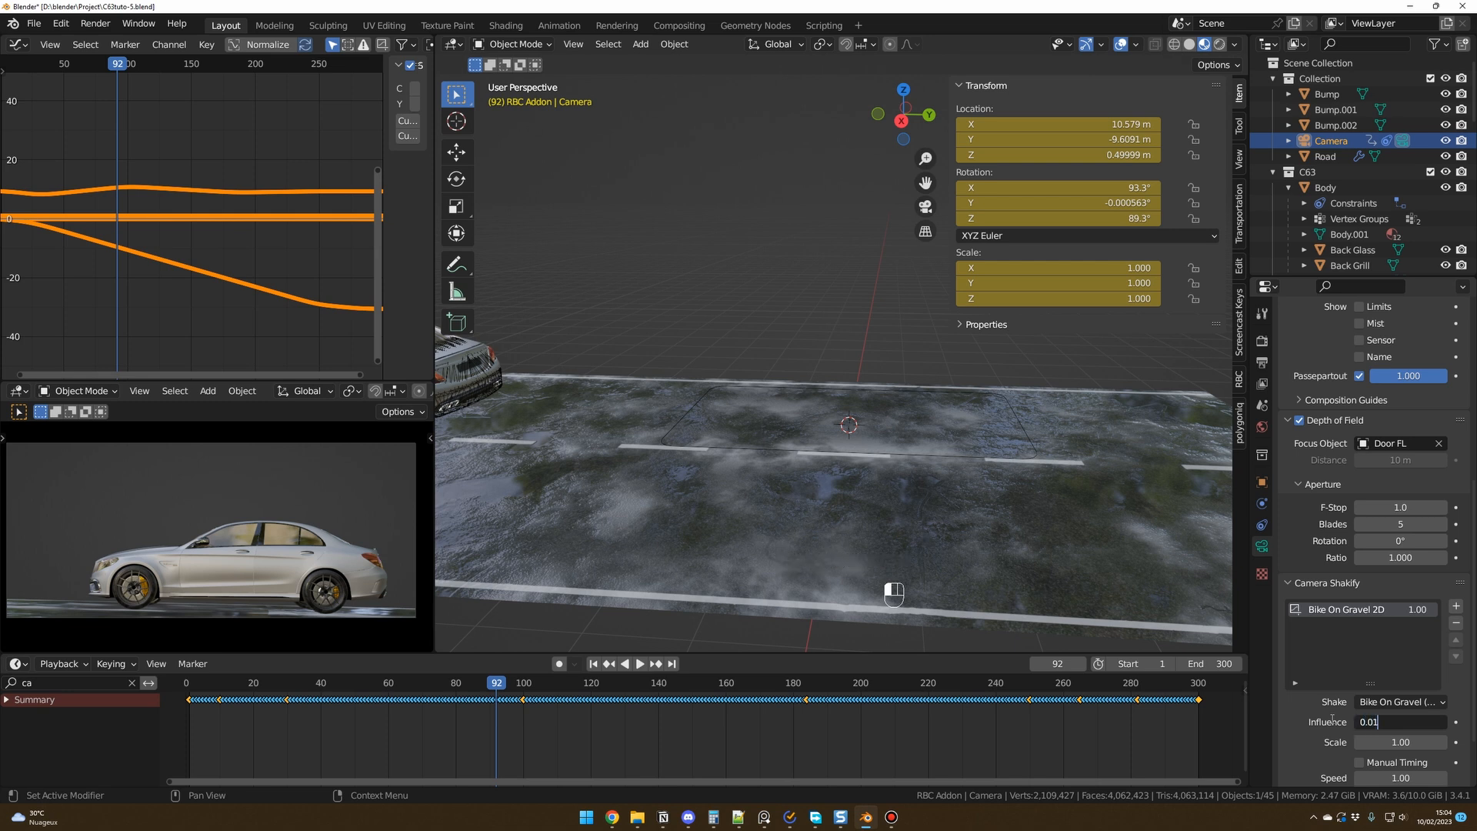
key("Return")
left_click(595, 663)
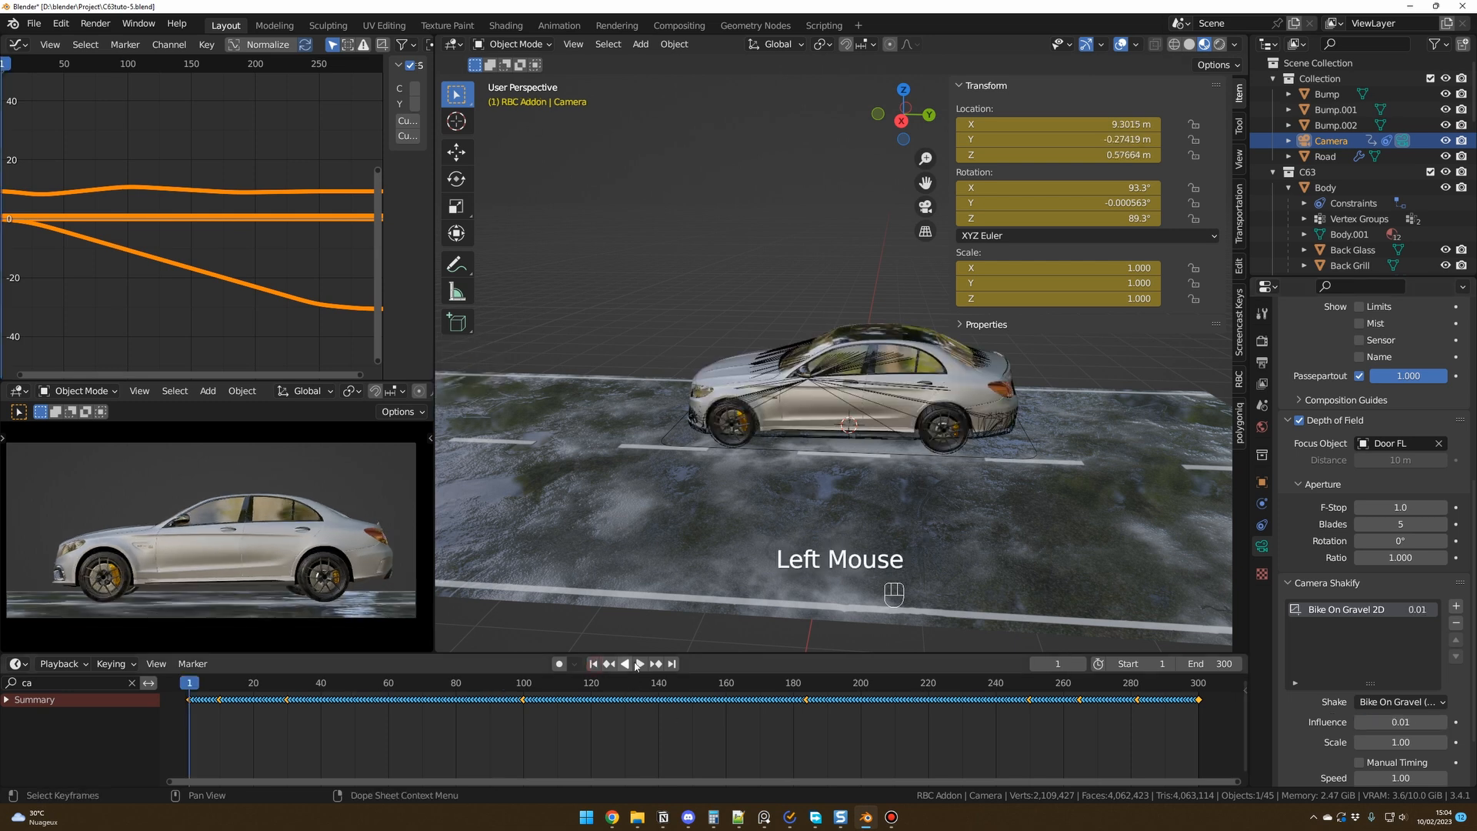
left_click(637, 663)
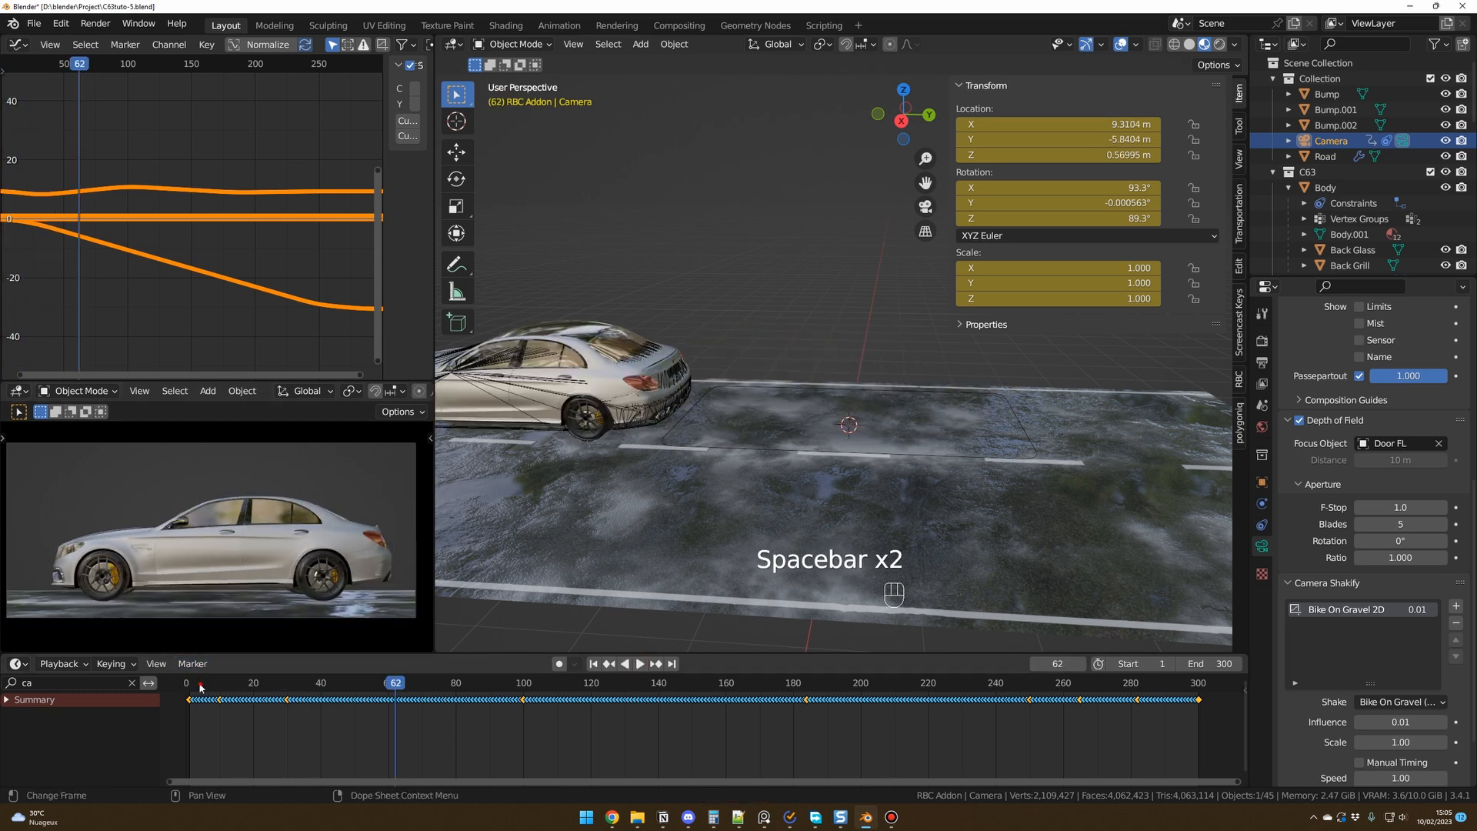
left_click(192, 683)
key("space")
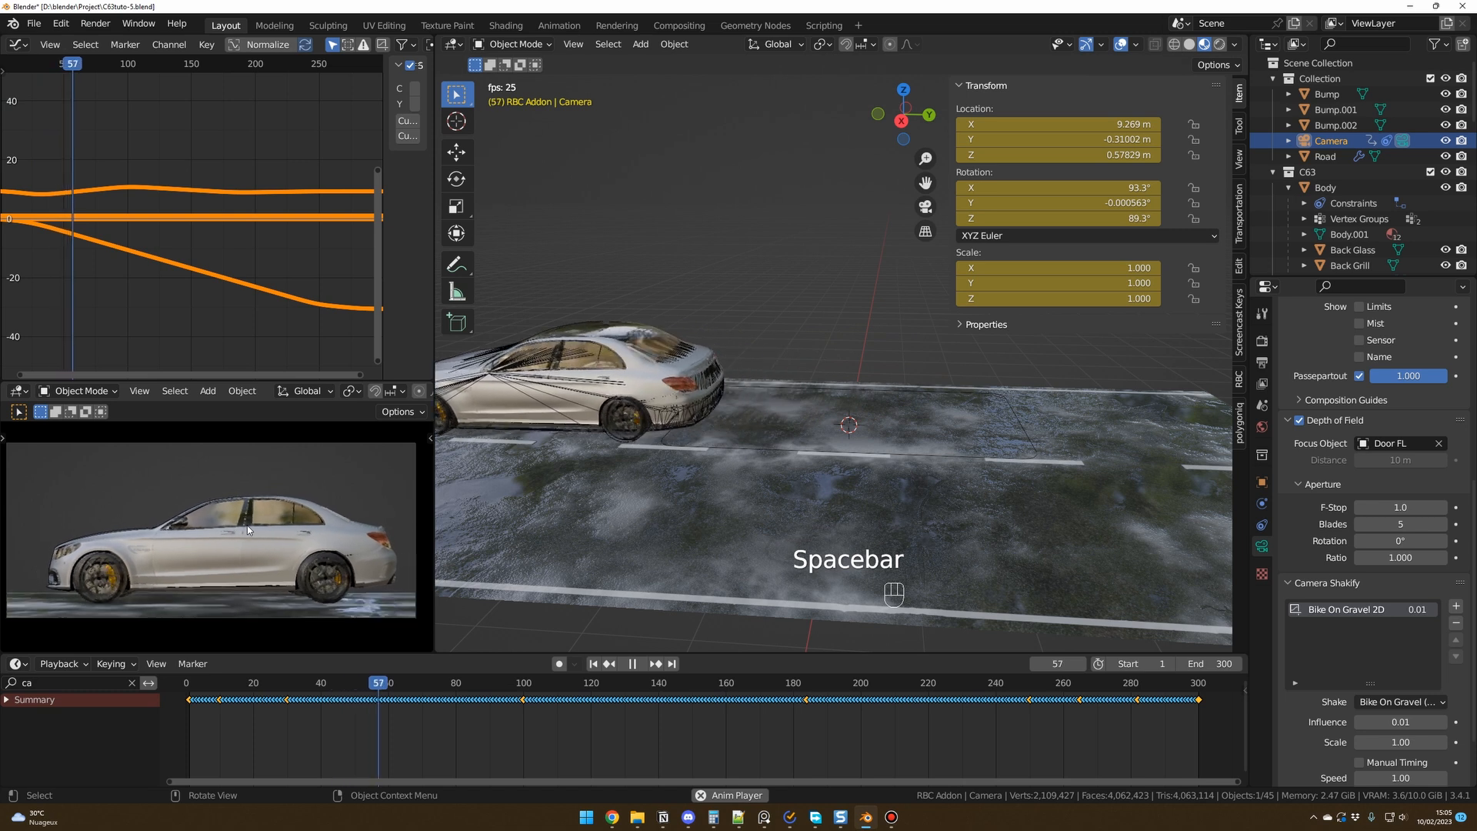
key("space")
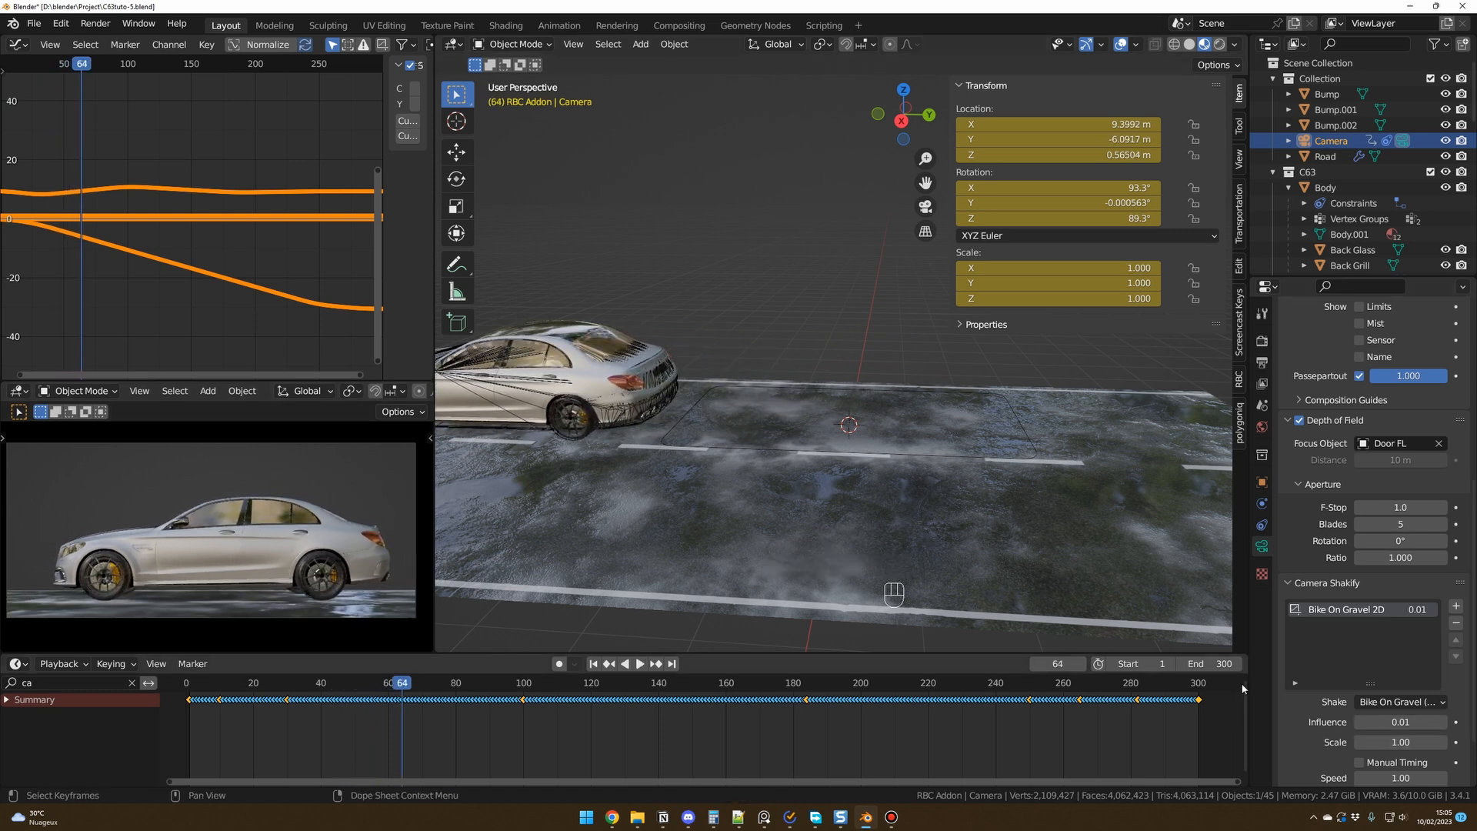
Step: Change the camera's shake type to Investigation and play the animation from frame 1 to preview it
left_click(1381, 701)
left_click(1356, 684)
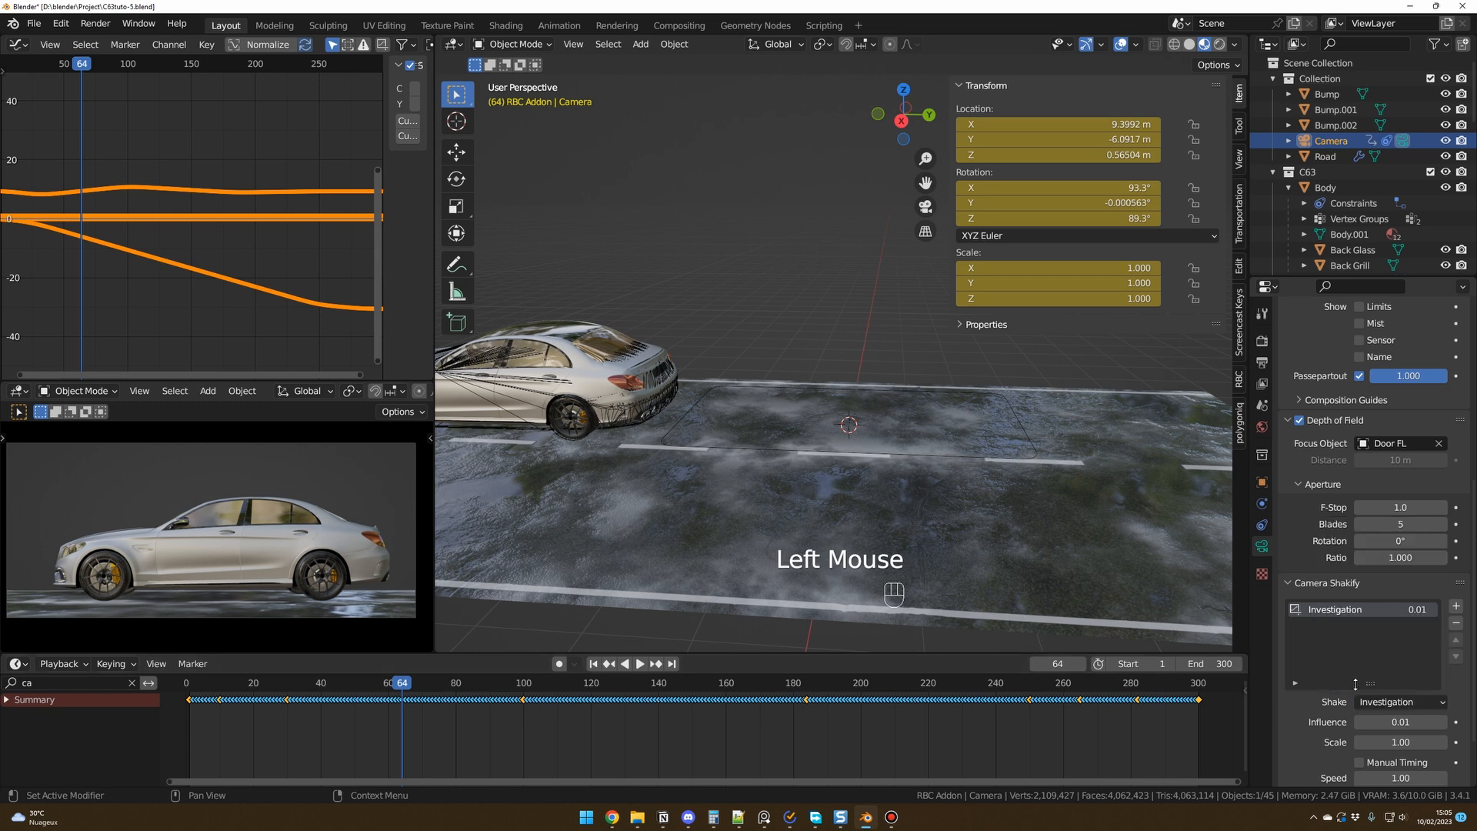
left_click(593, 663)
left_click(639, 663)
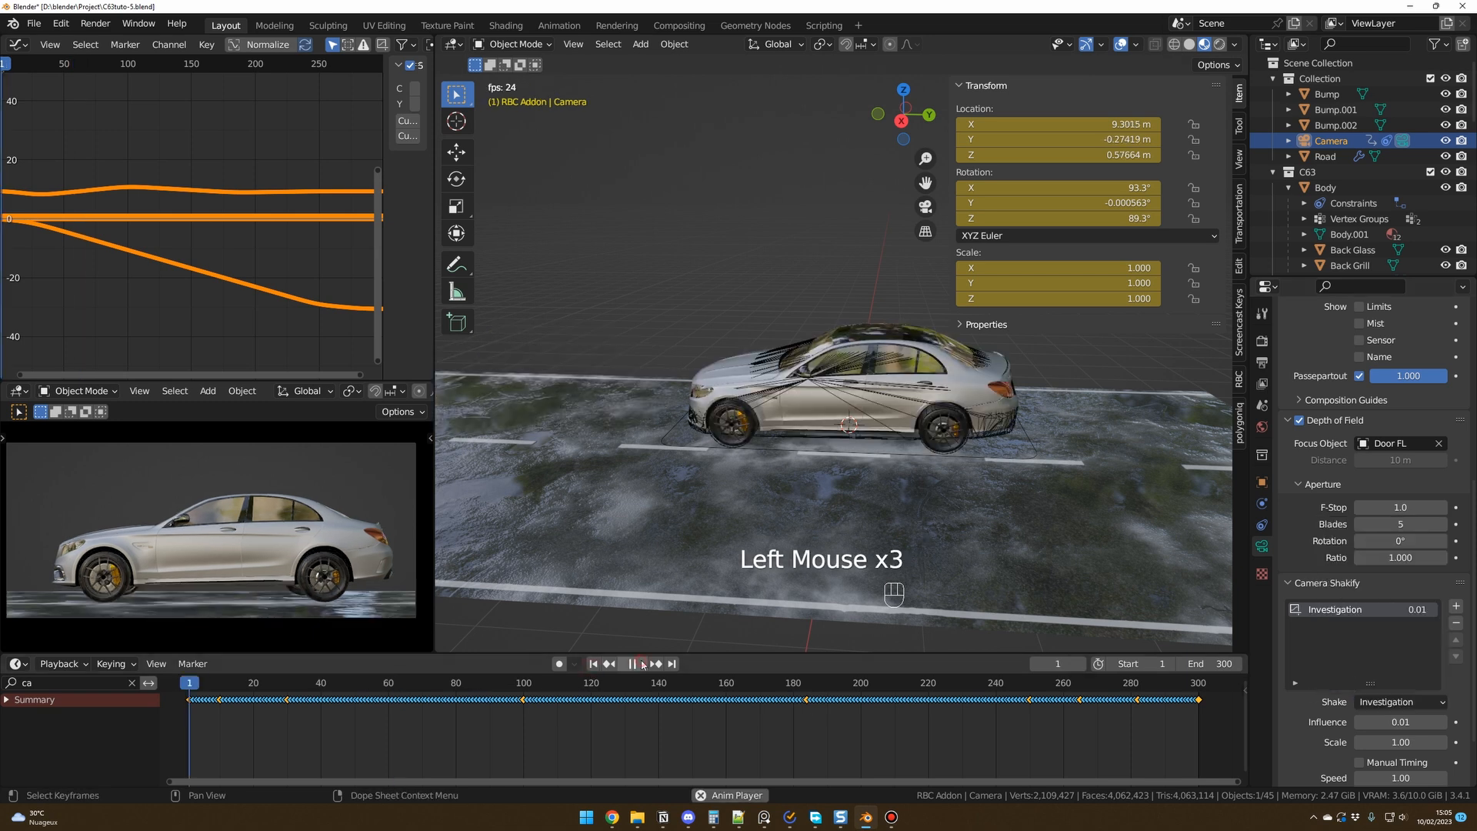
key("space")
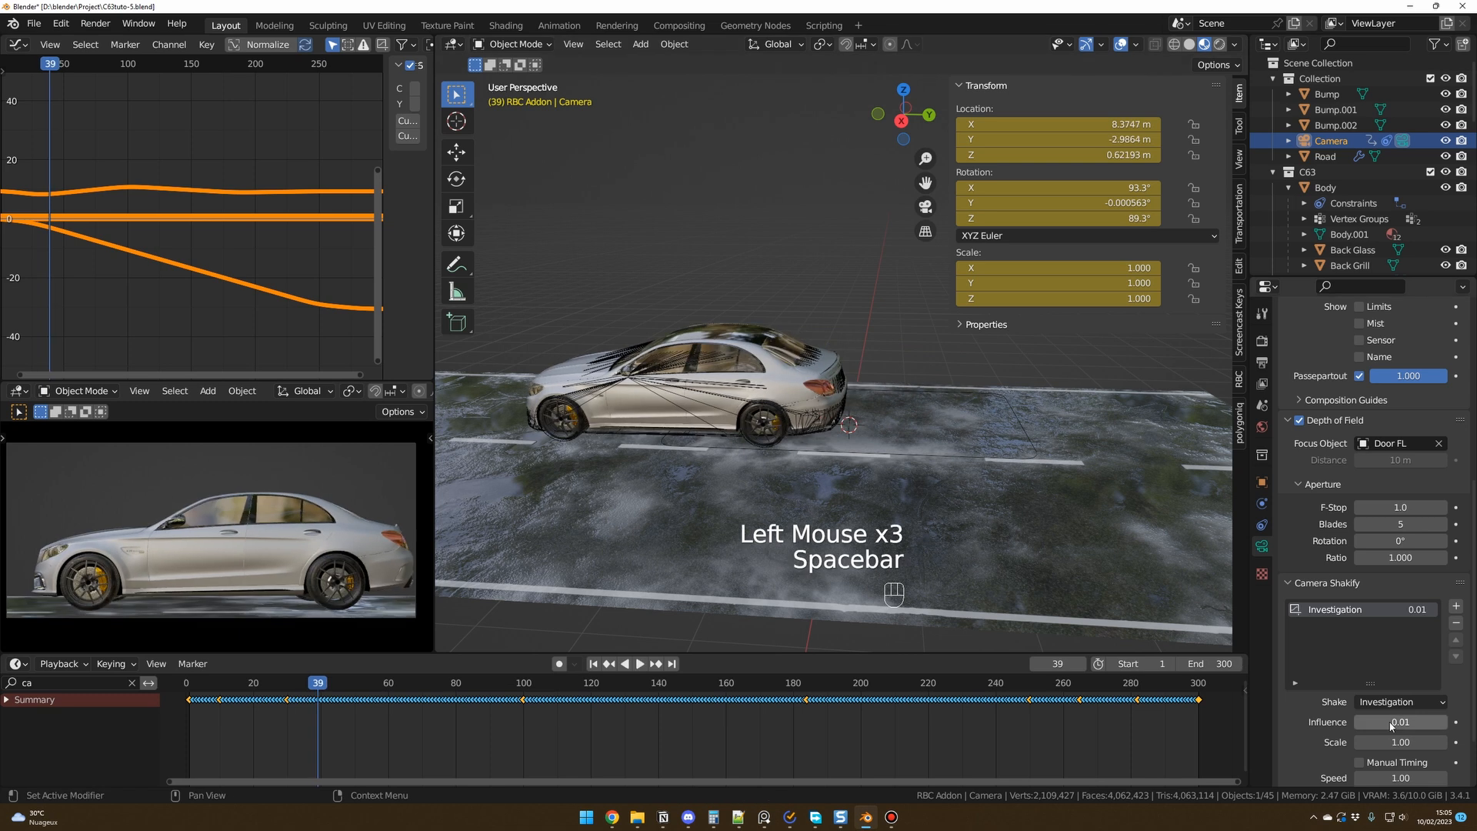
left_click(1369, 702)
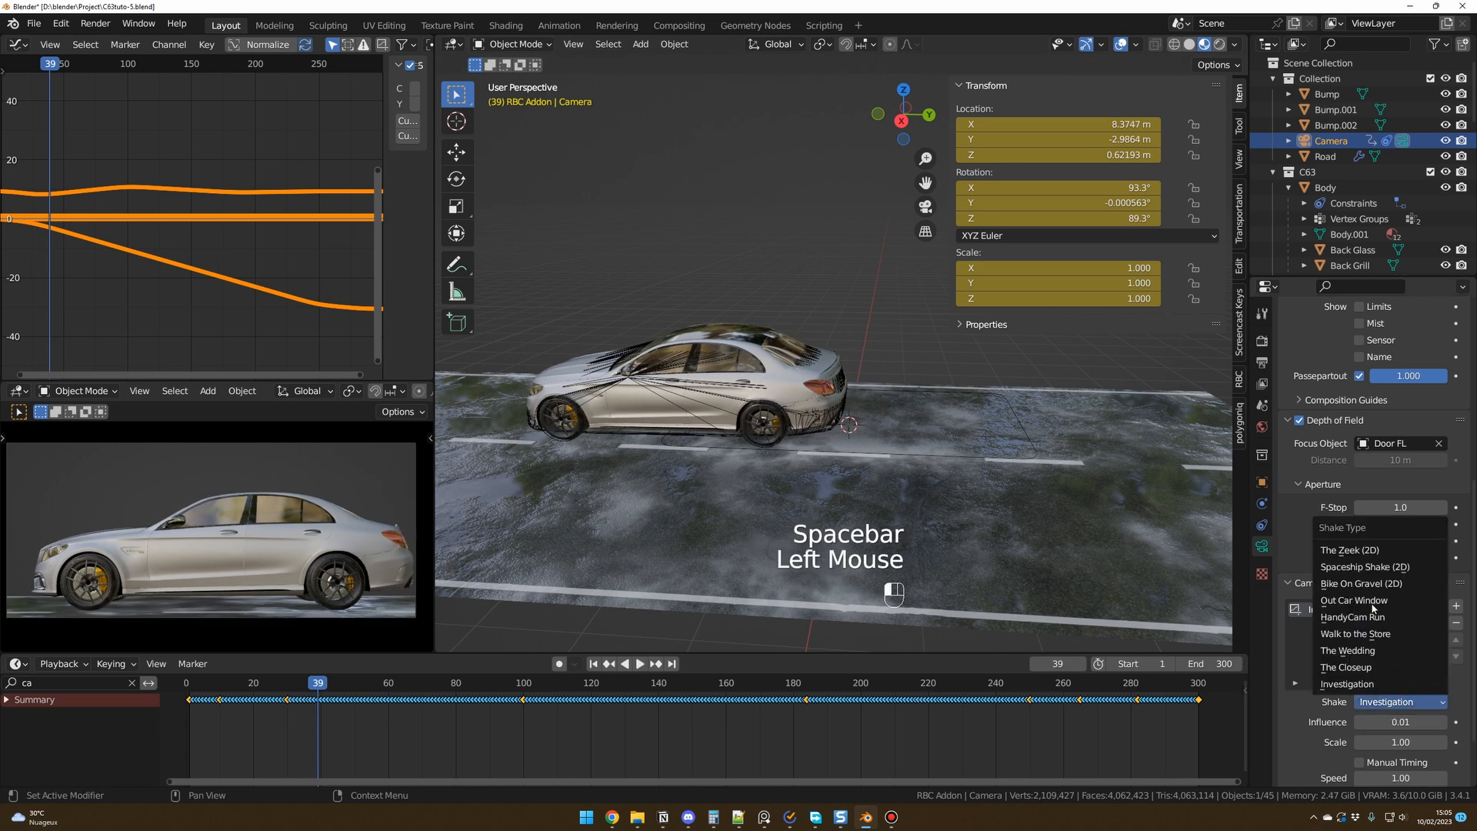
left_click(1295, 705)
left_click(1388, 701)
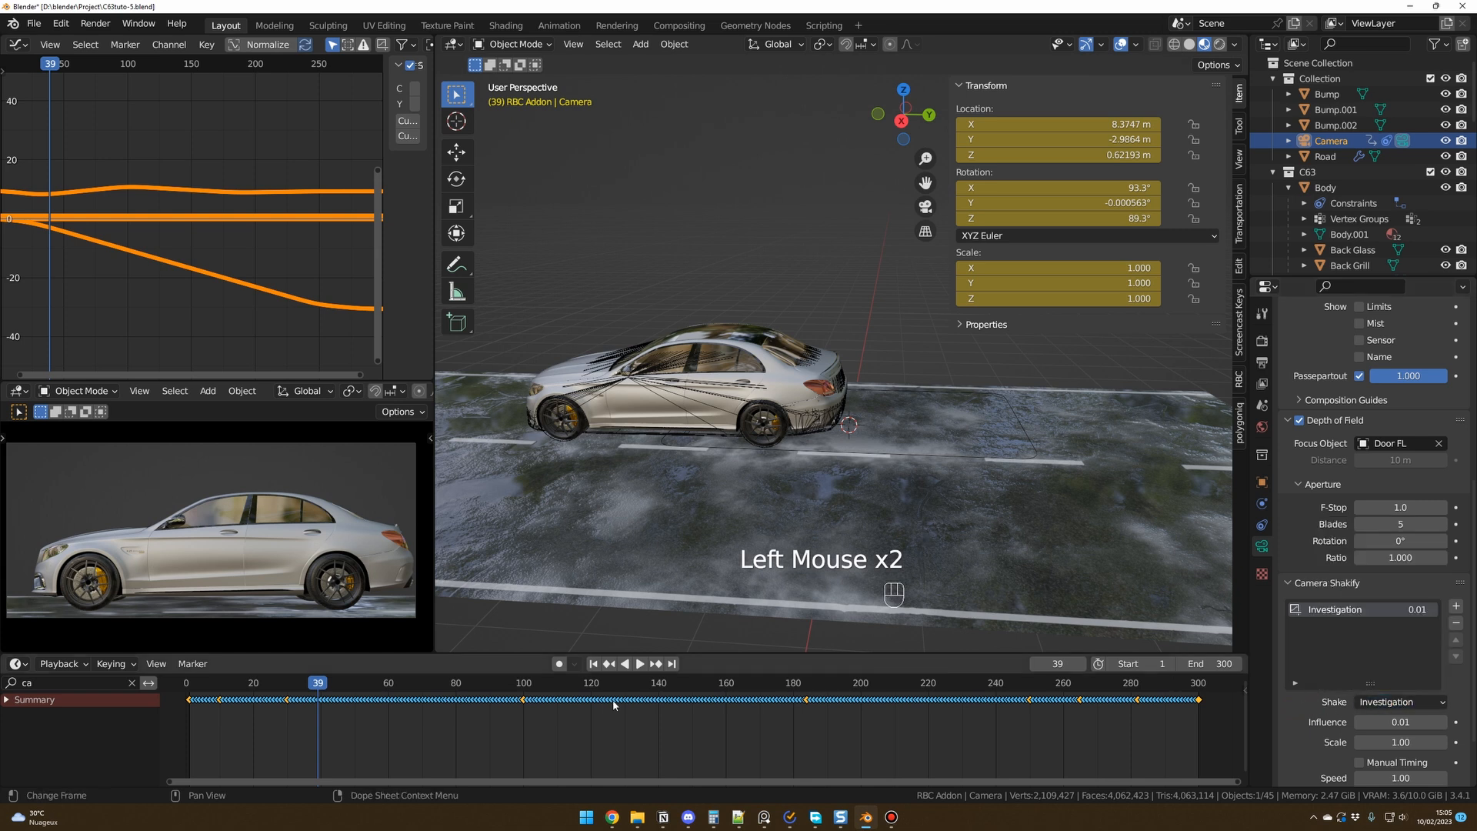
Step: Set the Investigation shake's influence to 1 and play the animation from its start
left_click(593, 663)
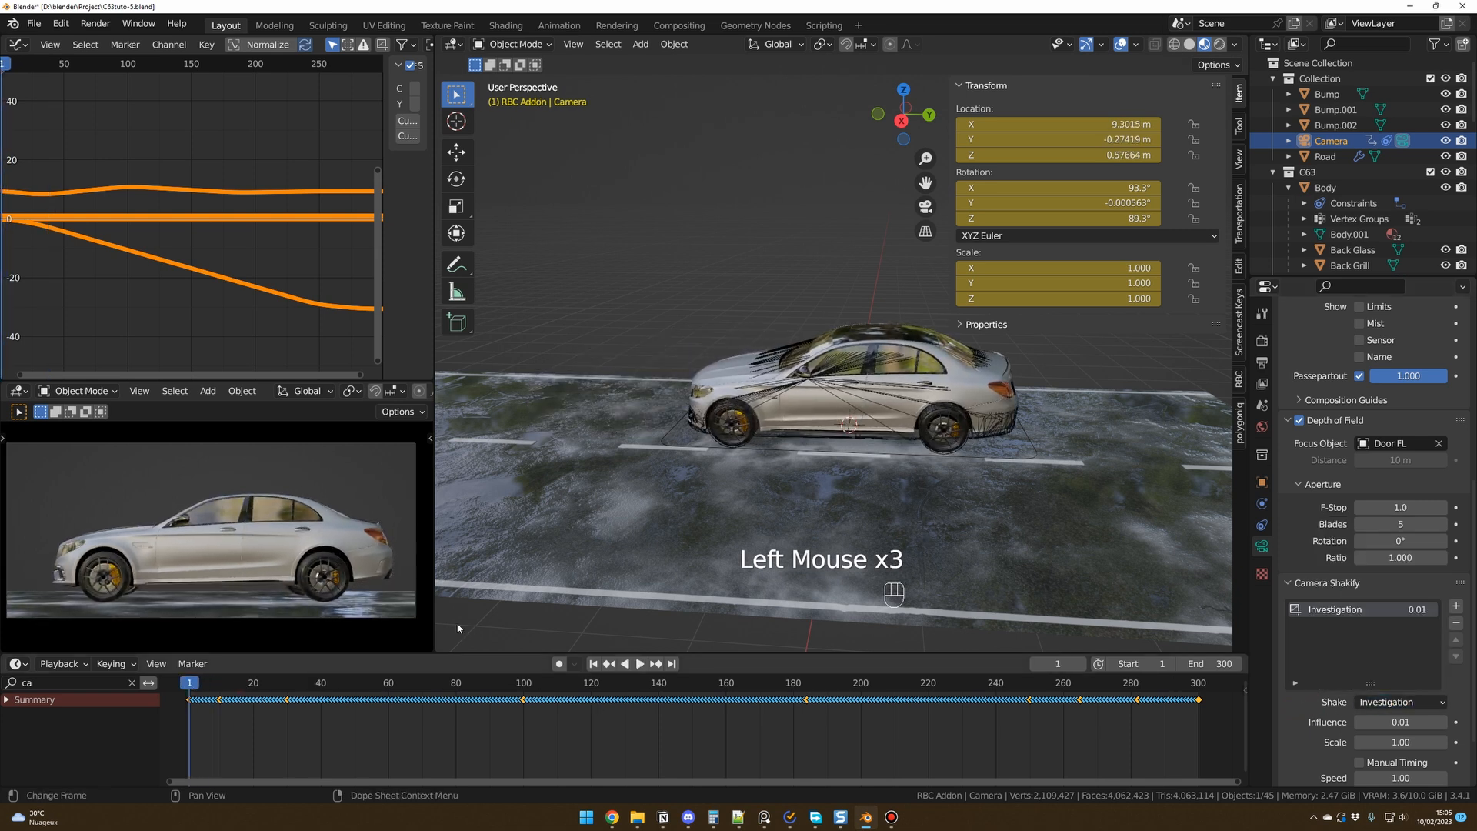
left_click(1383, 722)
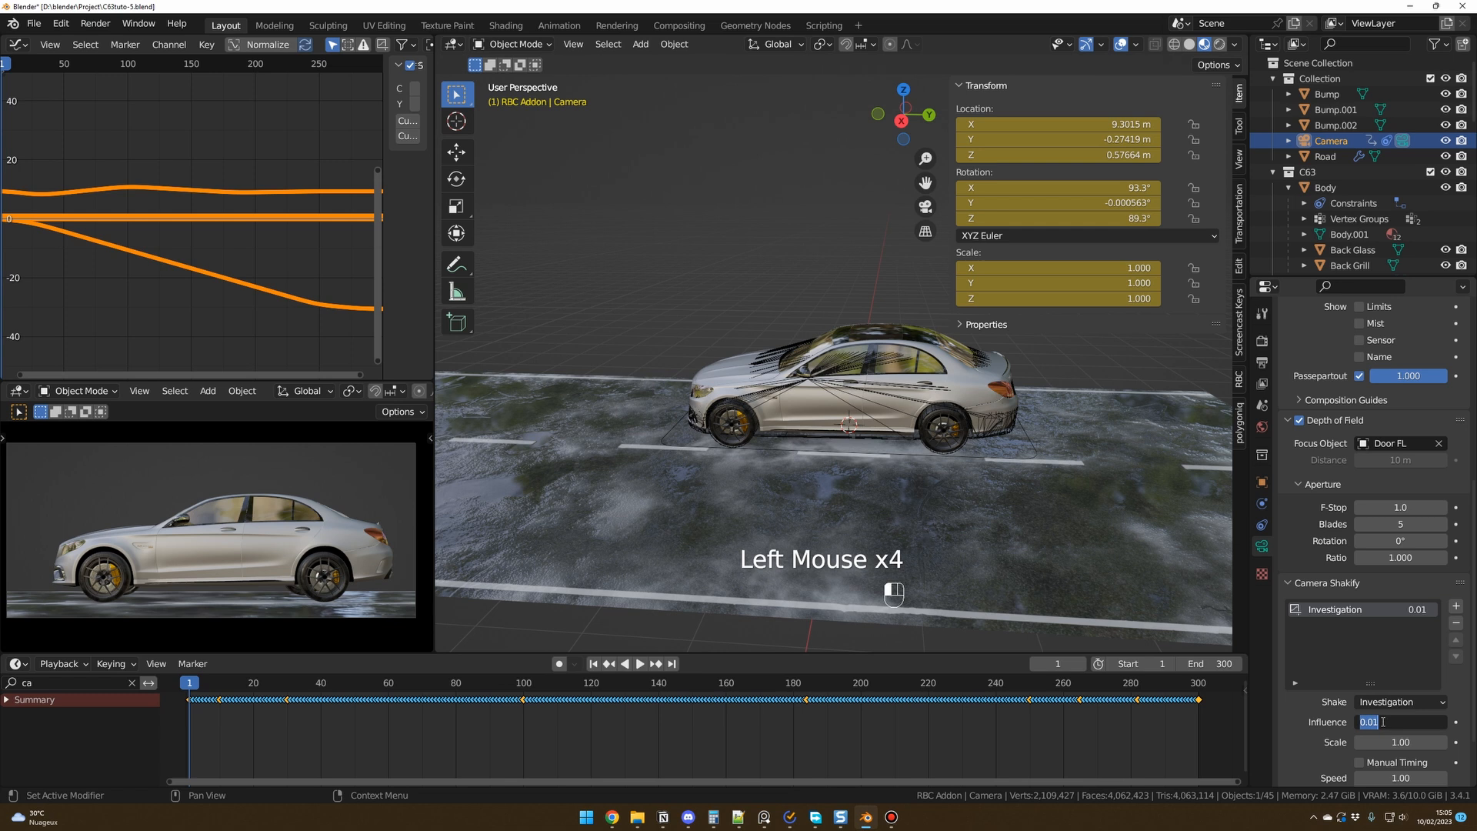
type("1")
key("Return")
left_click(194, 687)
key("space")
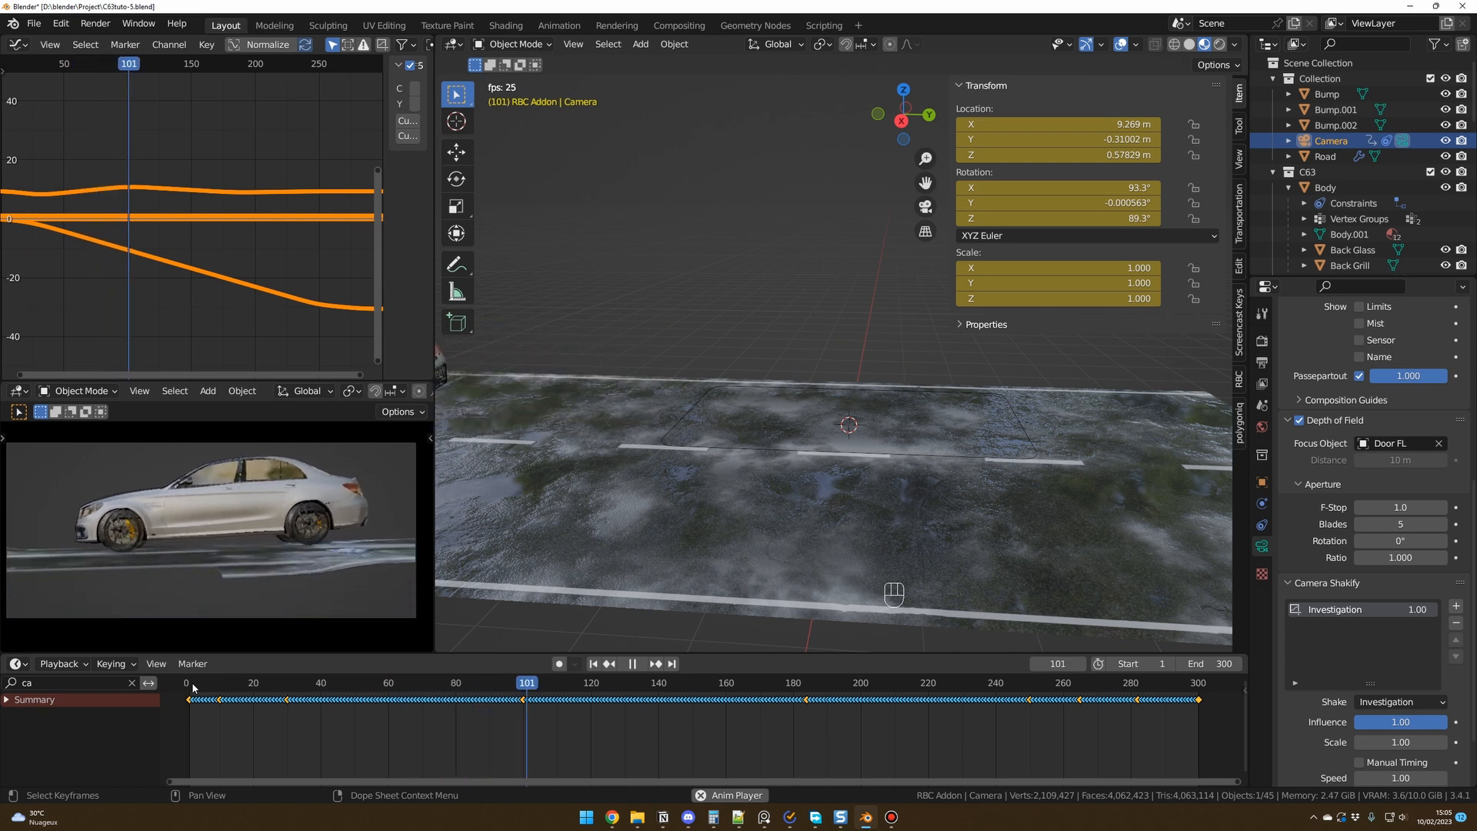
key("space")
Step: Set the Investigation shake's influence to 0.8 and preview the animation from frame 2
left_click(978, 687)
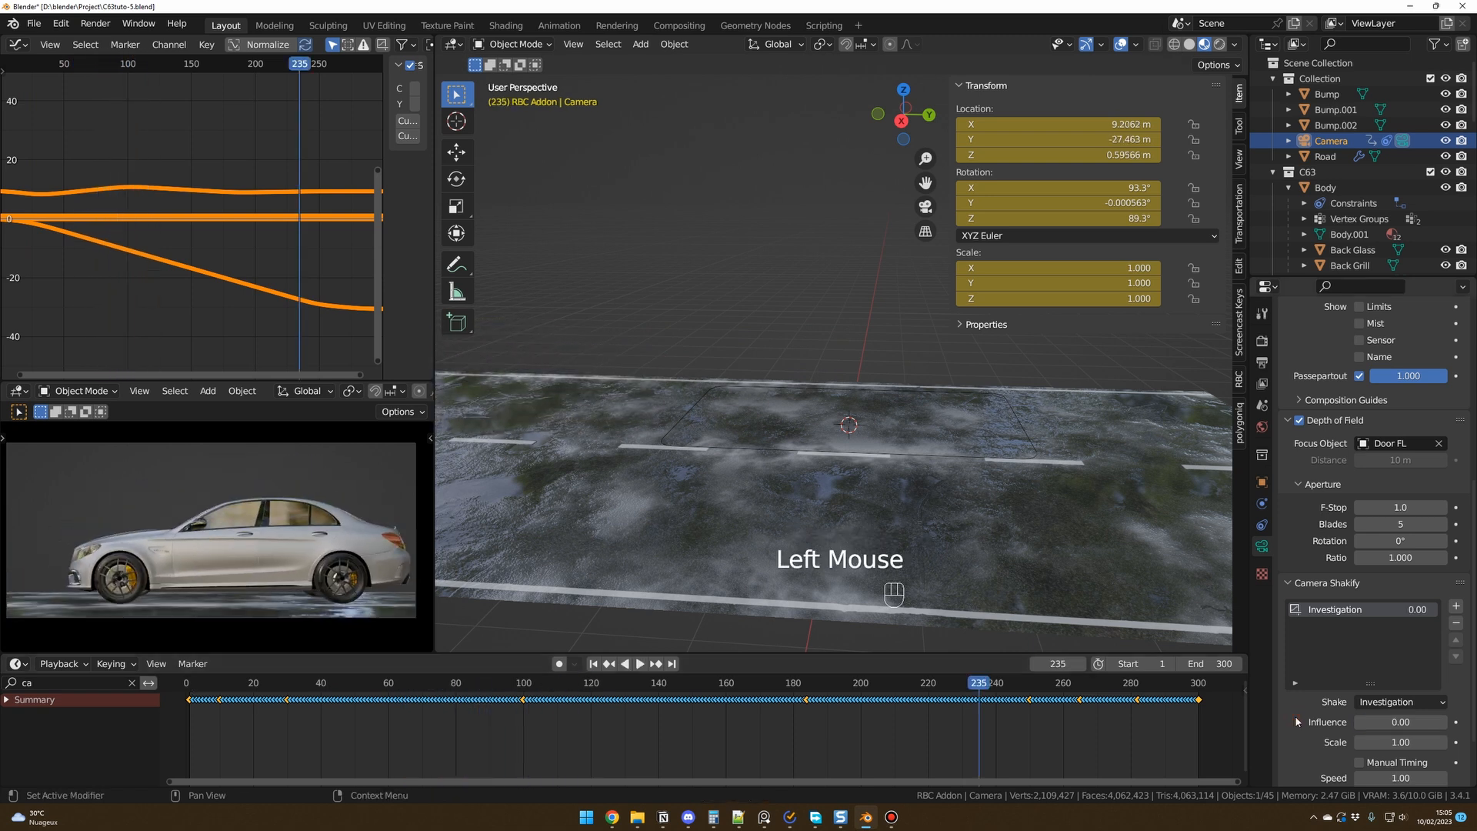
left_click(1379, 724)
type("0.")
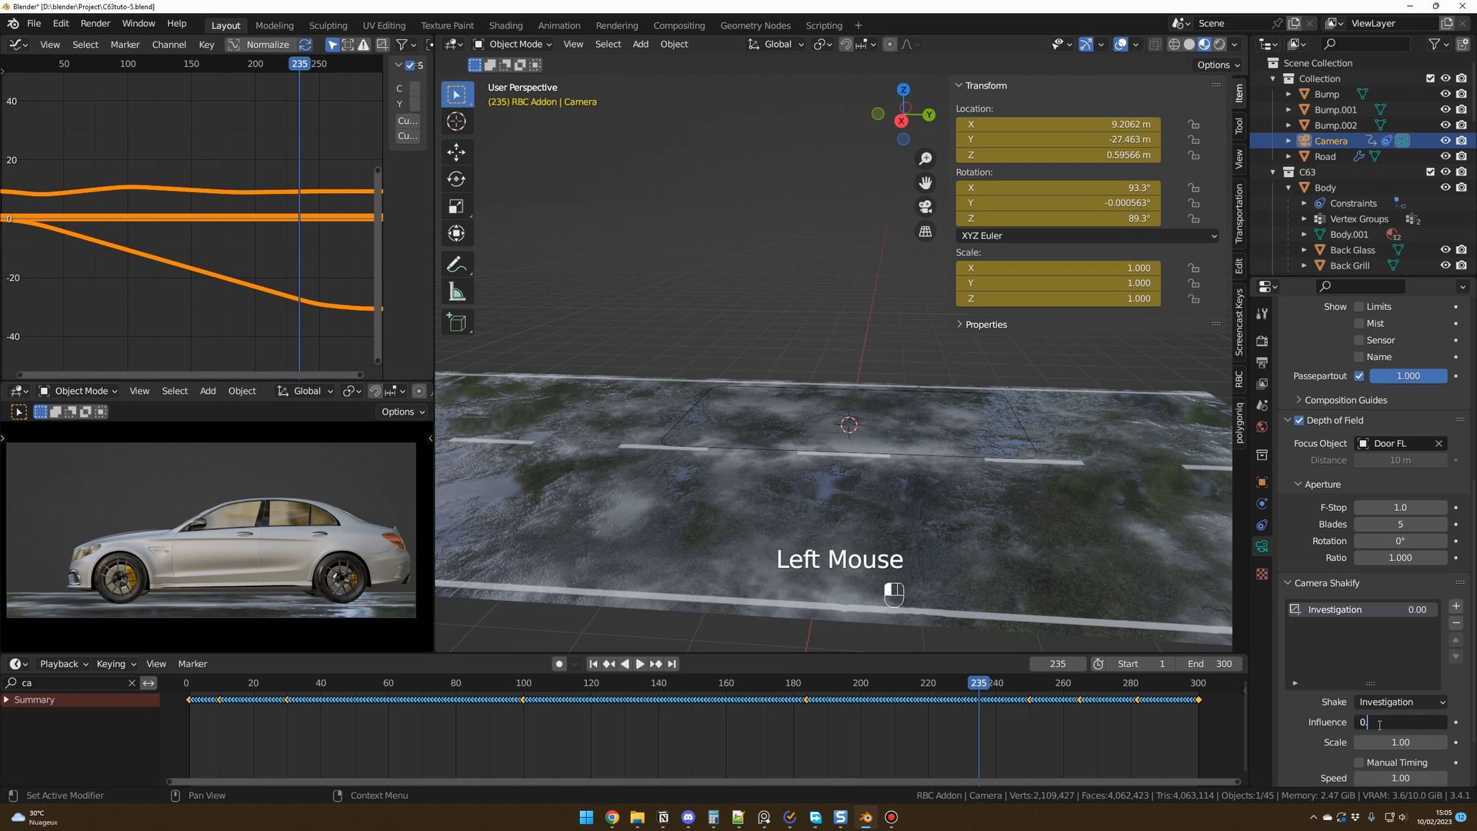
type("8")
key("Return")
left_click(193, 686)
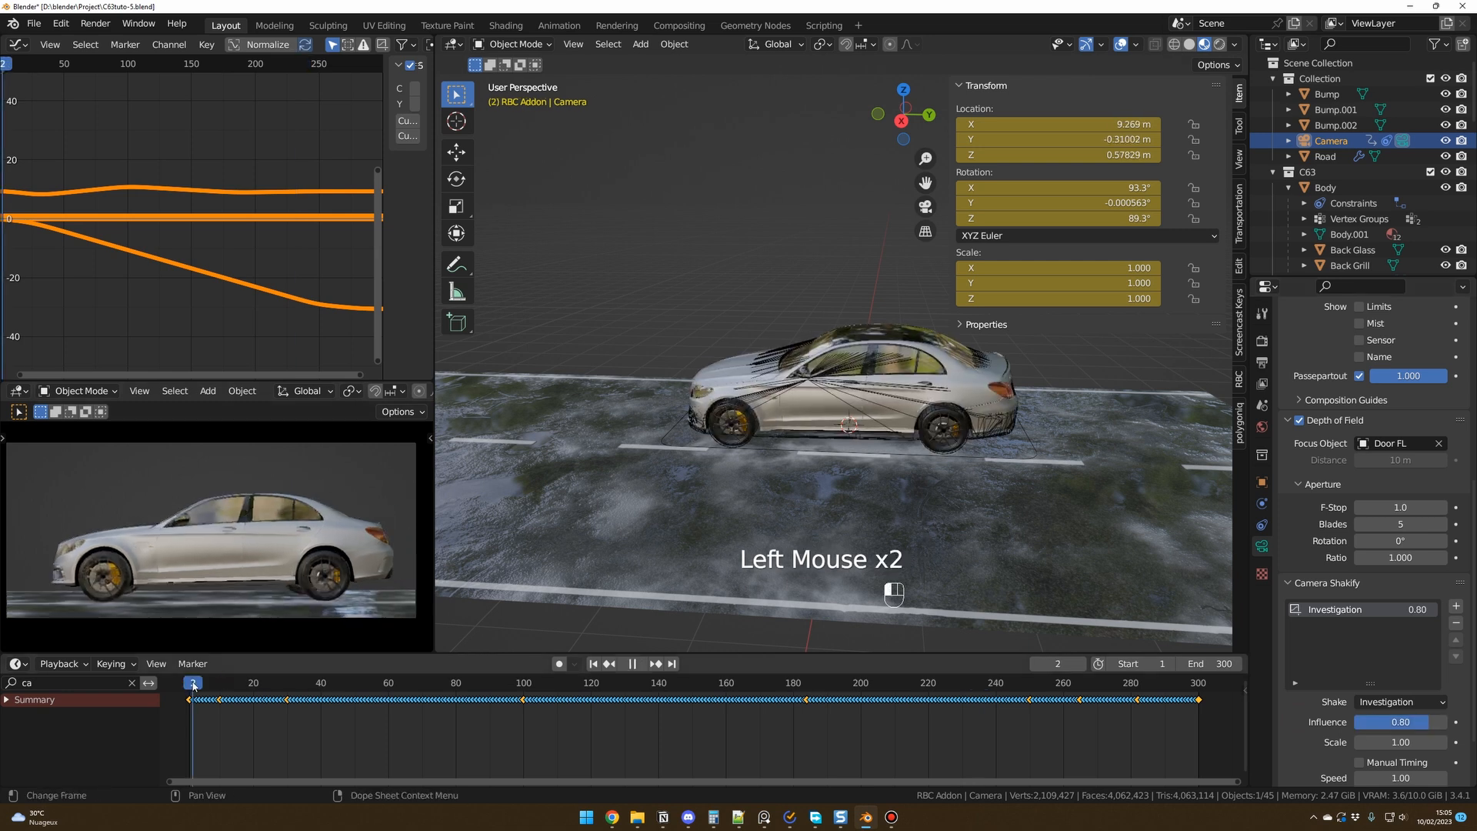
key("space")
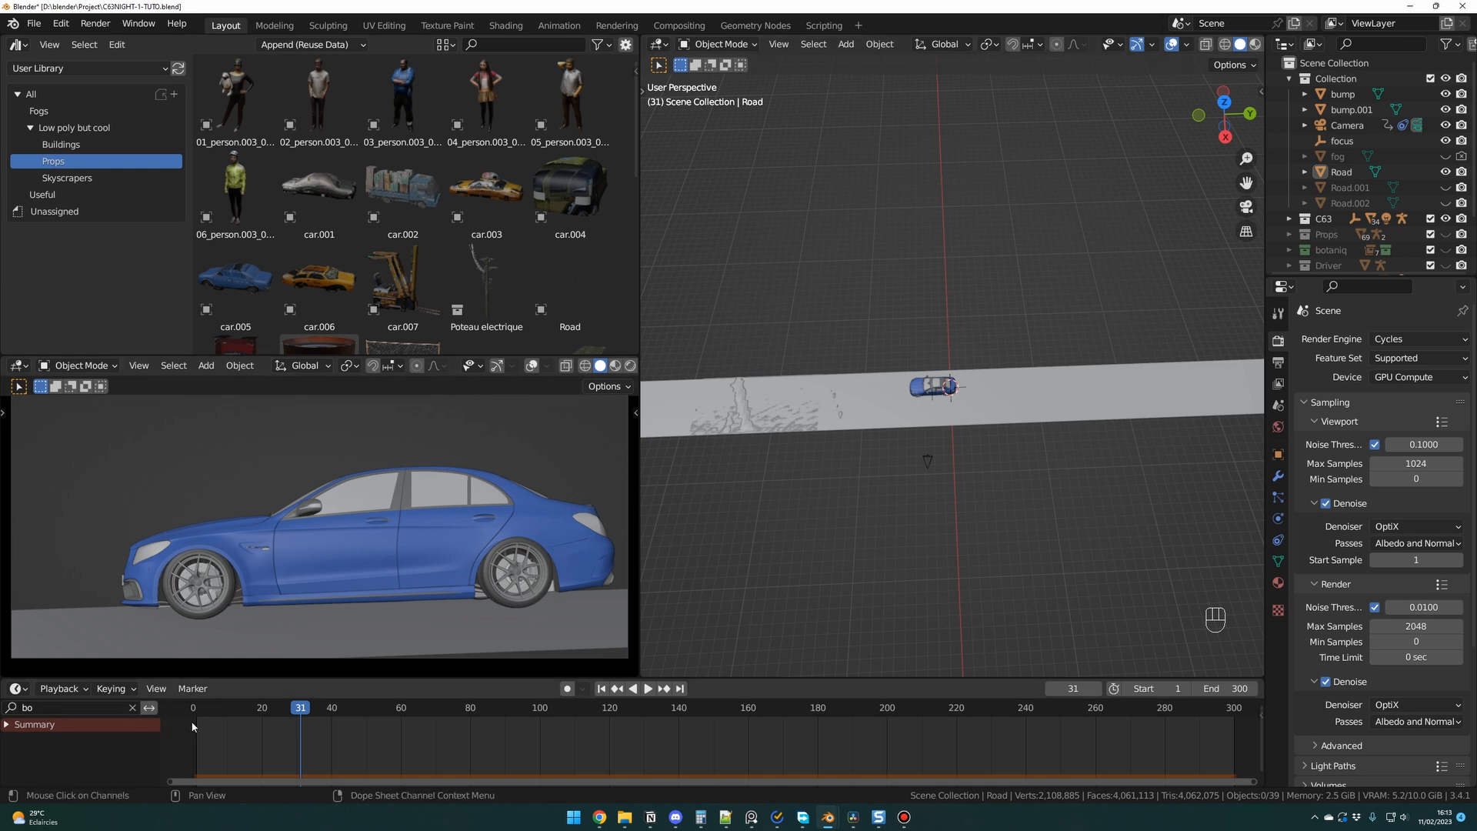
Step: Play the blue car's animation from frame 1 to check the camera motion
left_click(601, 688)
left_click(656, 689)
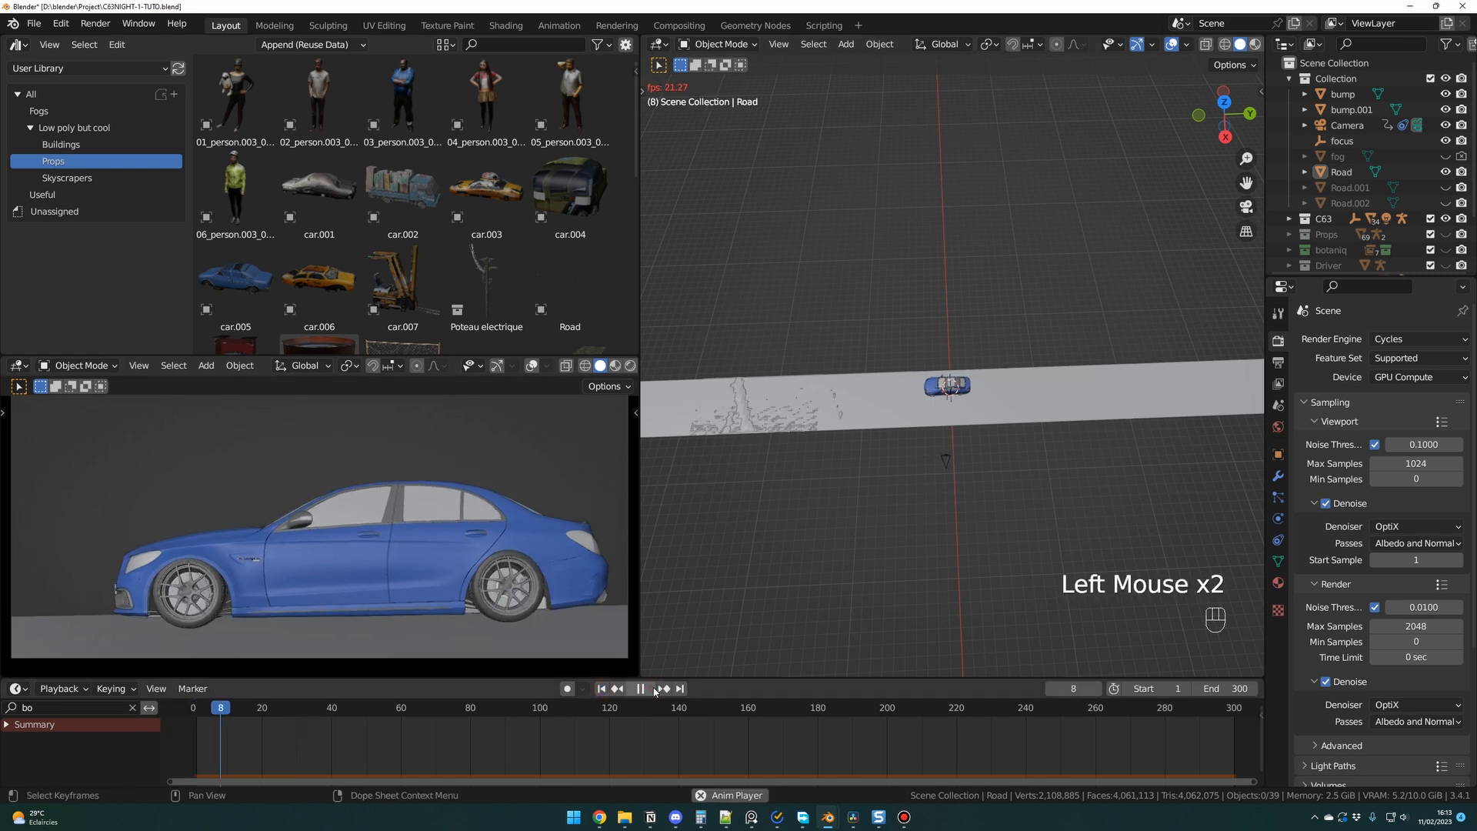
key("space")
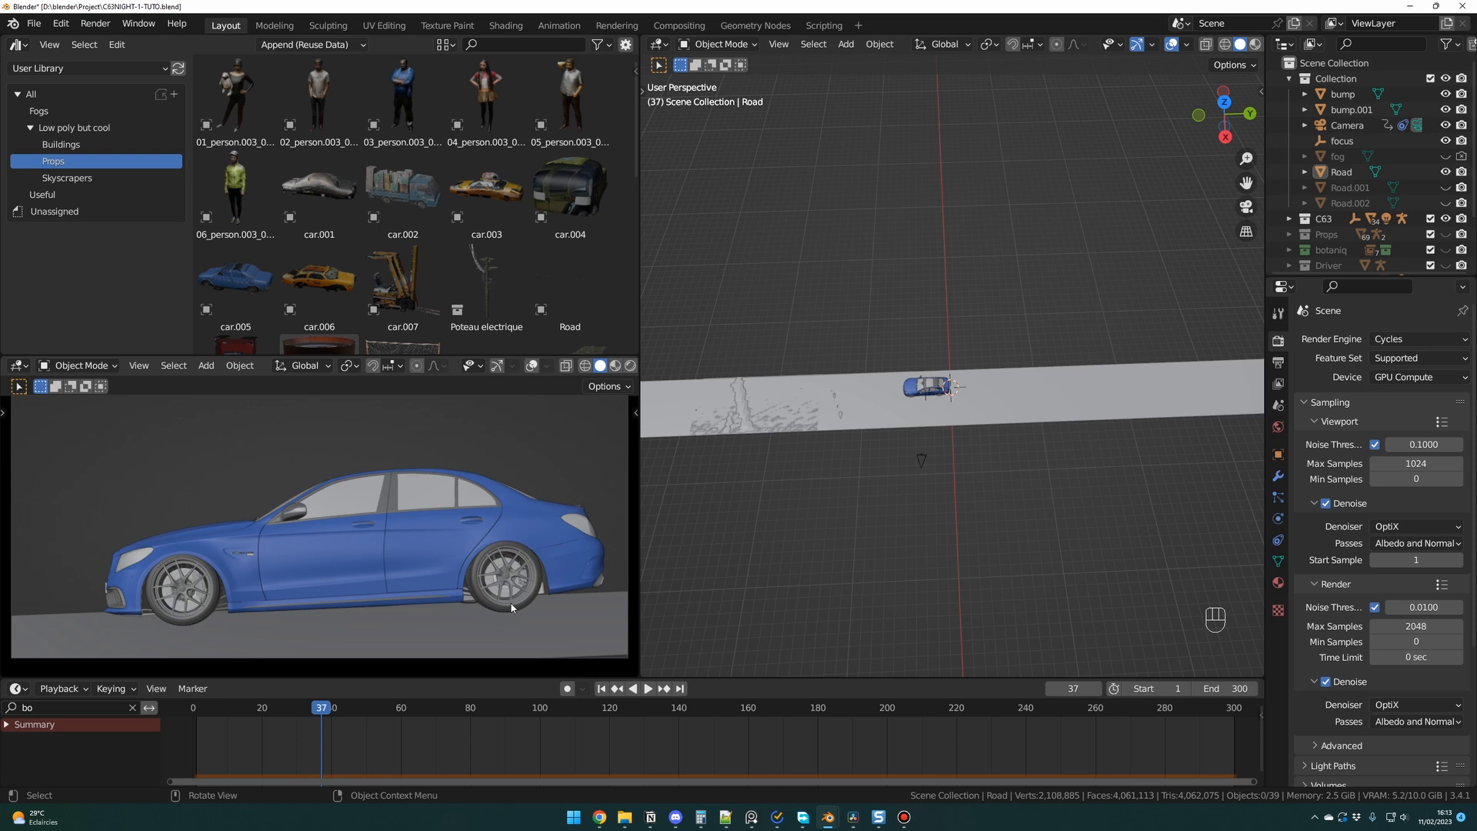
Step: Try a linked duplicate of the road plane without moving it, and undo the duplication
left_click(813, 546)
left_click(1041, 402)
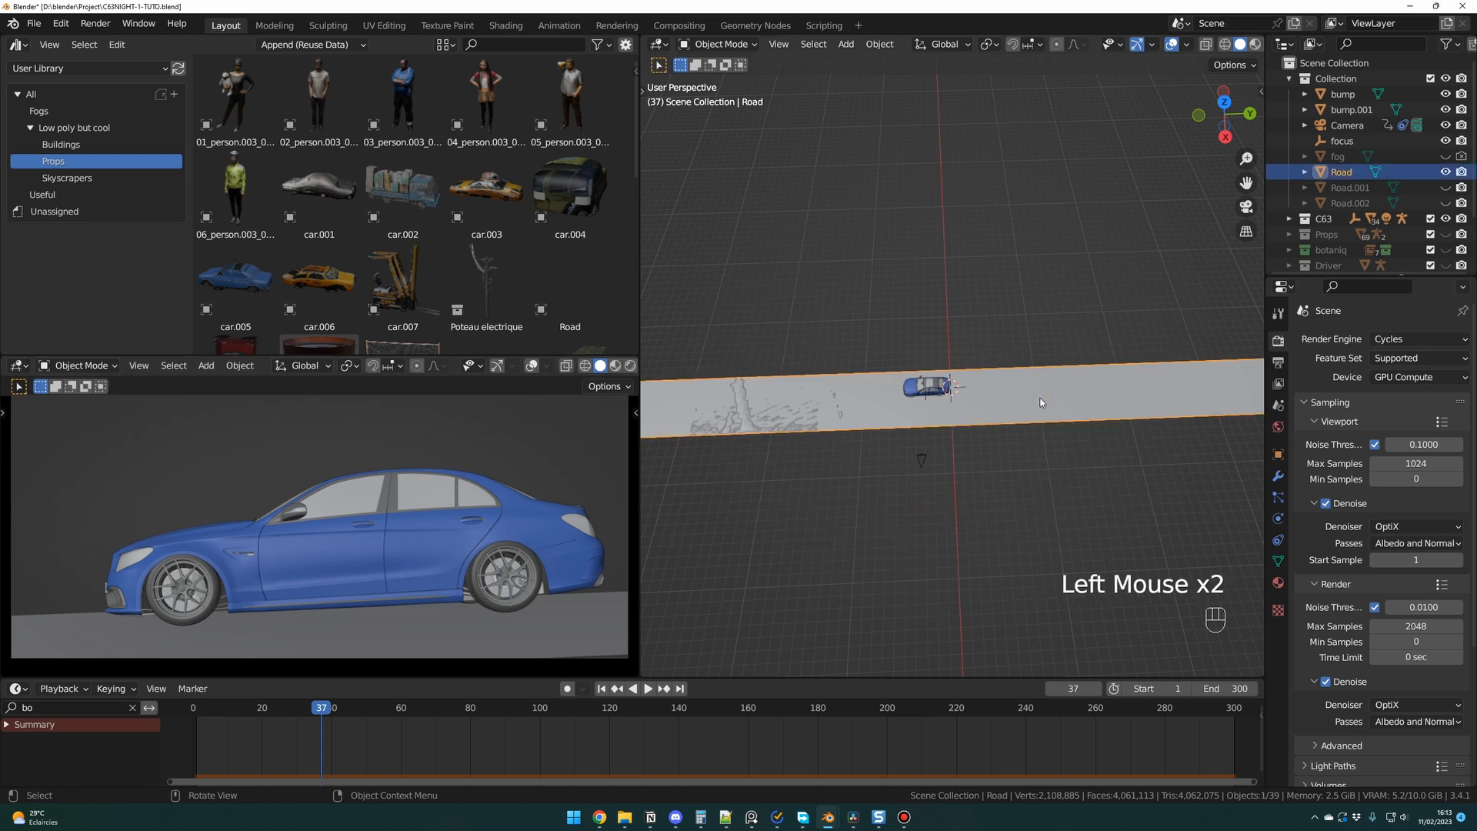
key("alt+d")
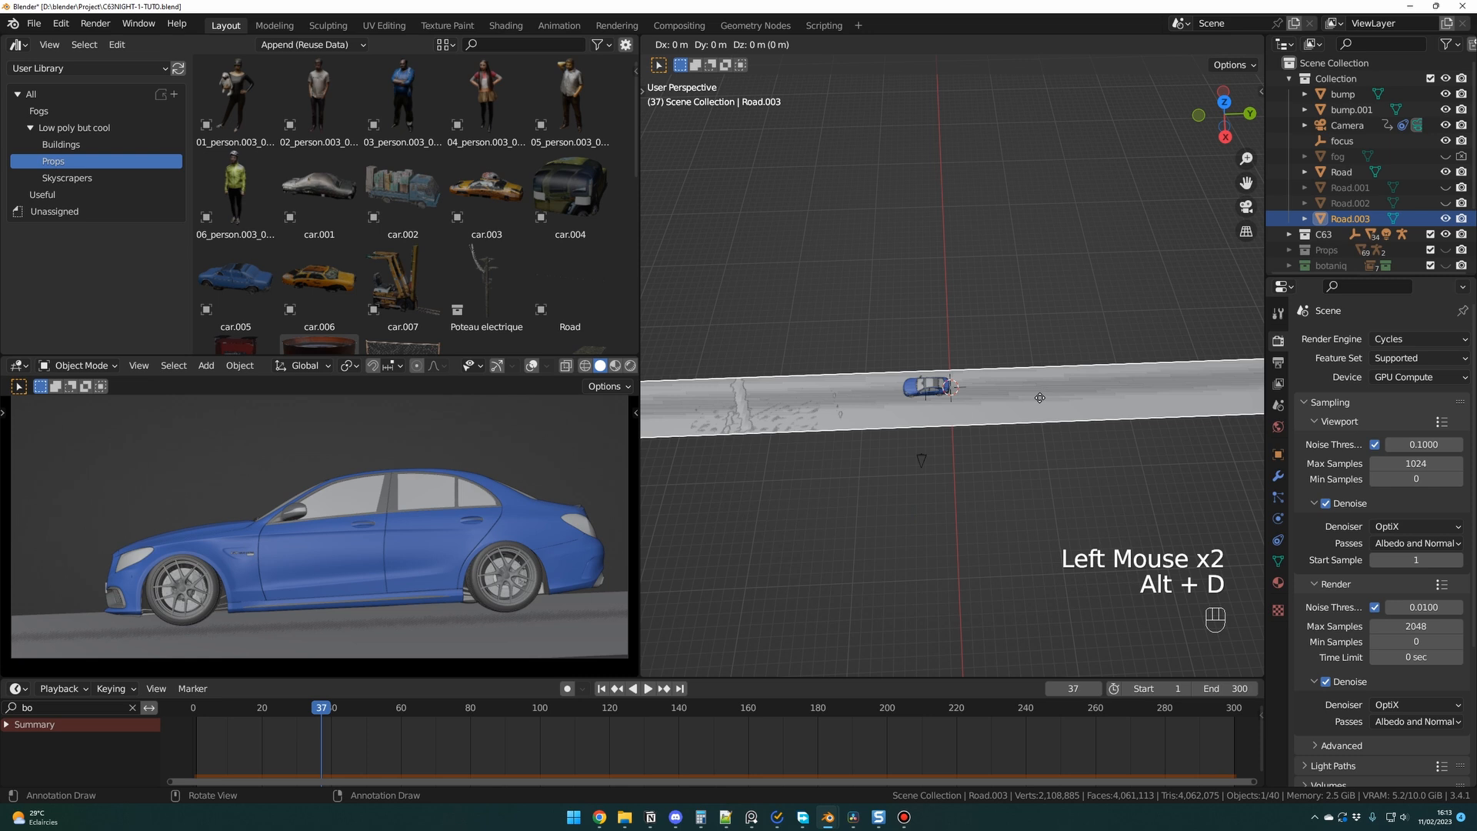
right_click(1040, 326)
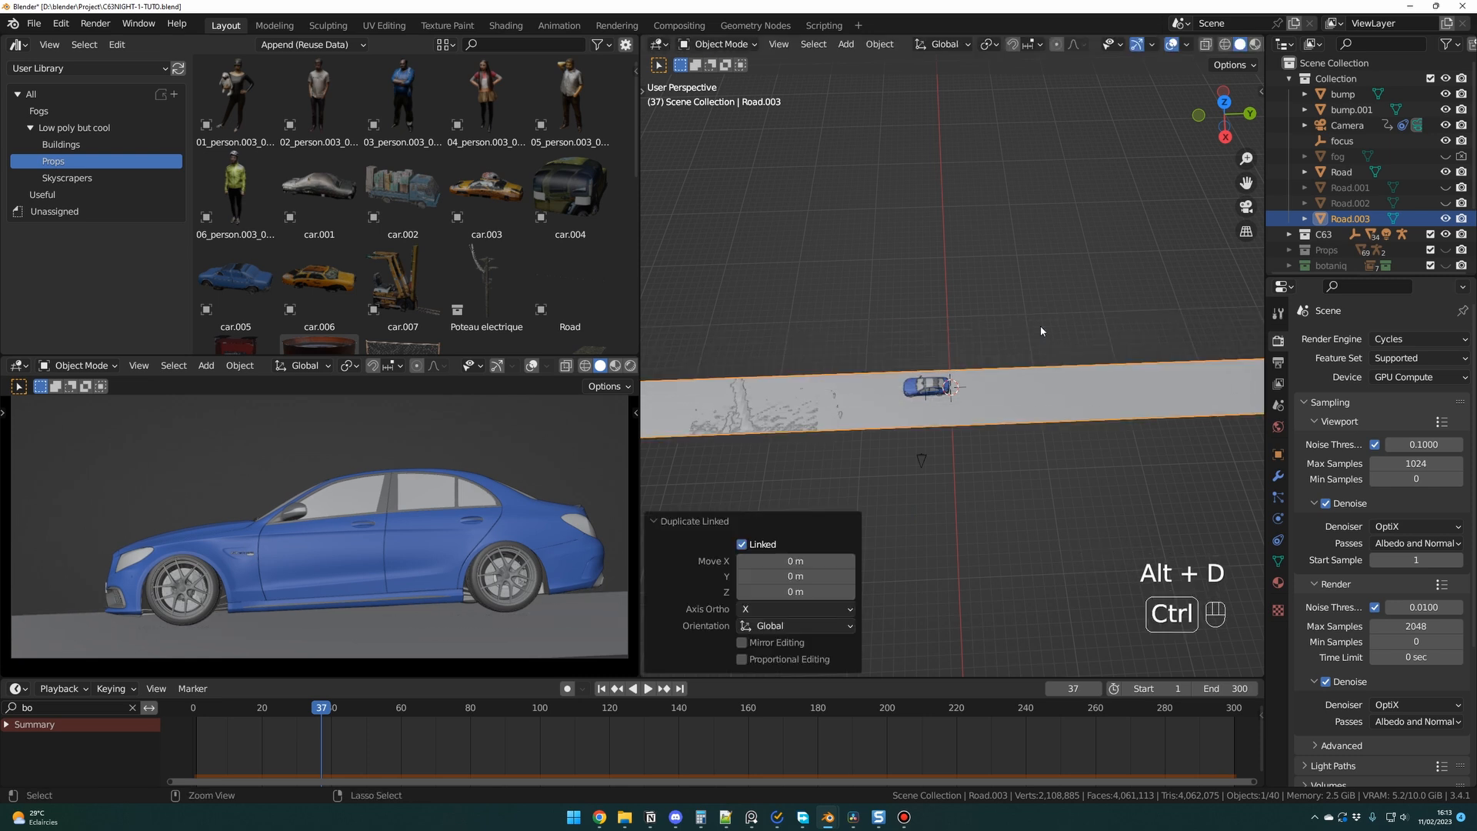
key("ctrl+z")
Step: Unhide Road.001 and Road.002 in the viewport and move the playhead to frame 23
left_click(1445, 187)
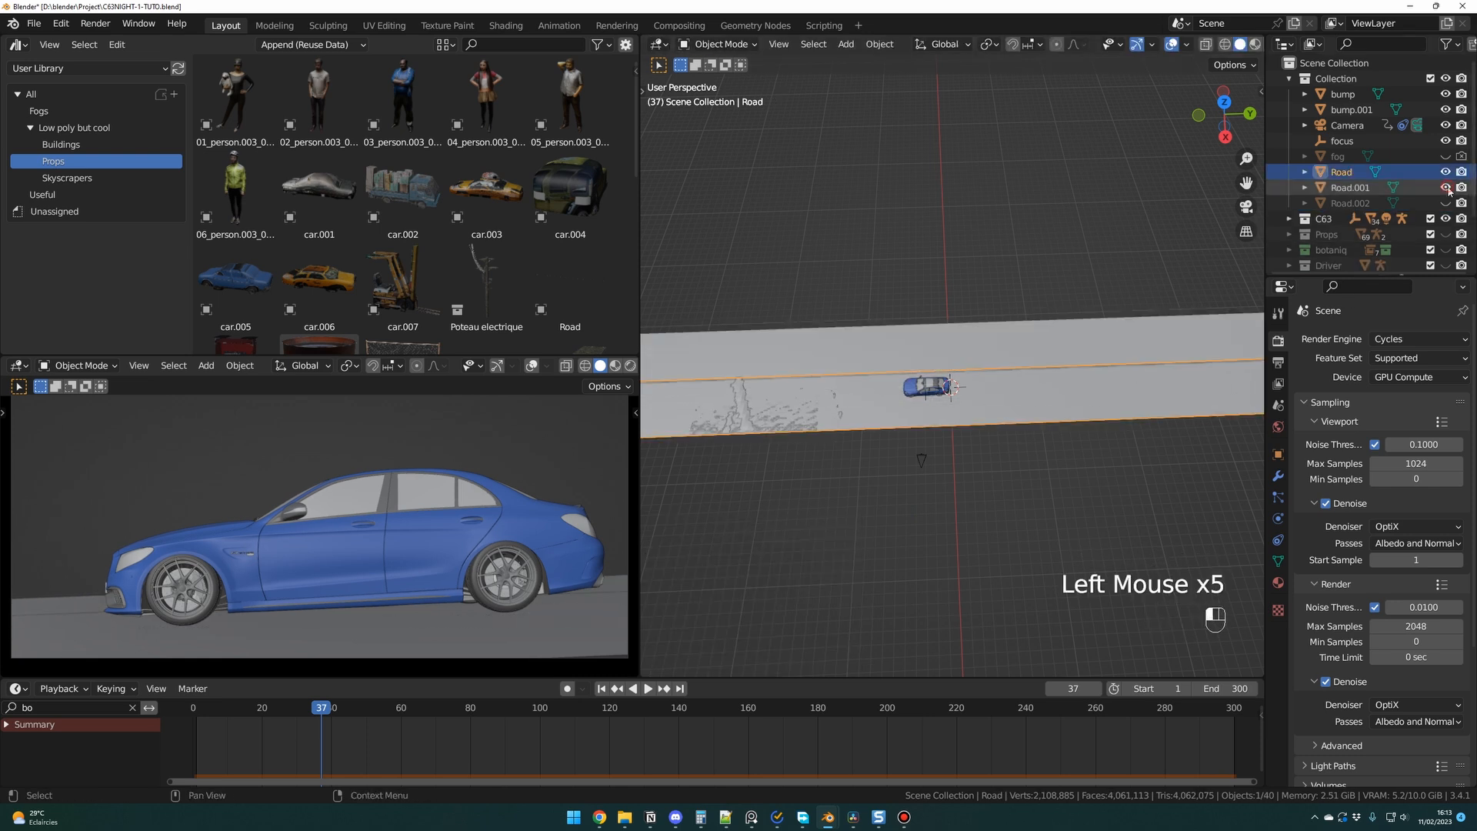
left_click(1445, 203)
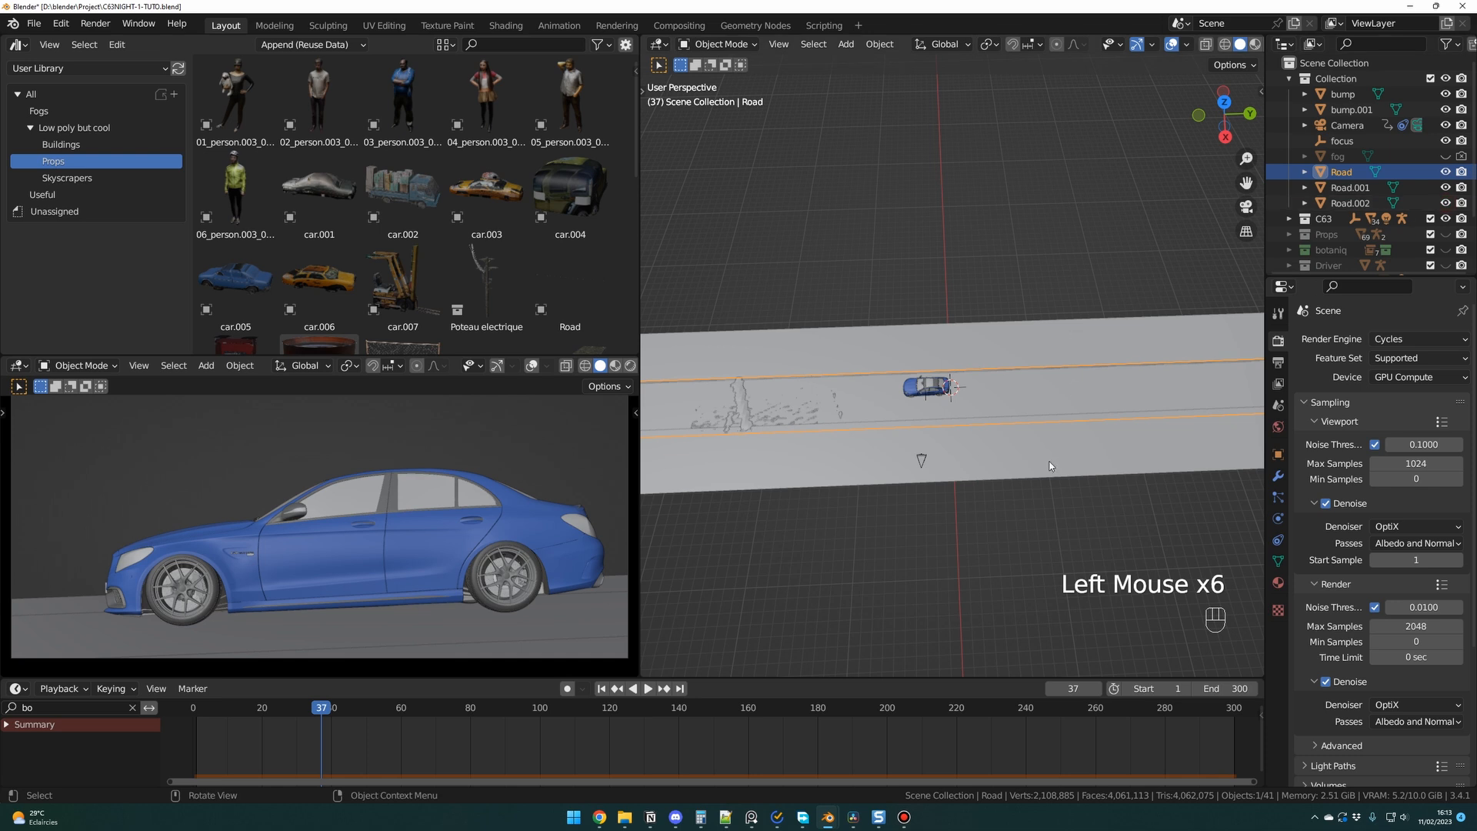
mouse_move(300, 719)
left_mouse_down()
mouse_move(246, 713)
mouse_move(355, 721)
mouse_move(273, 722)
left_mouse_up()
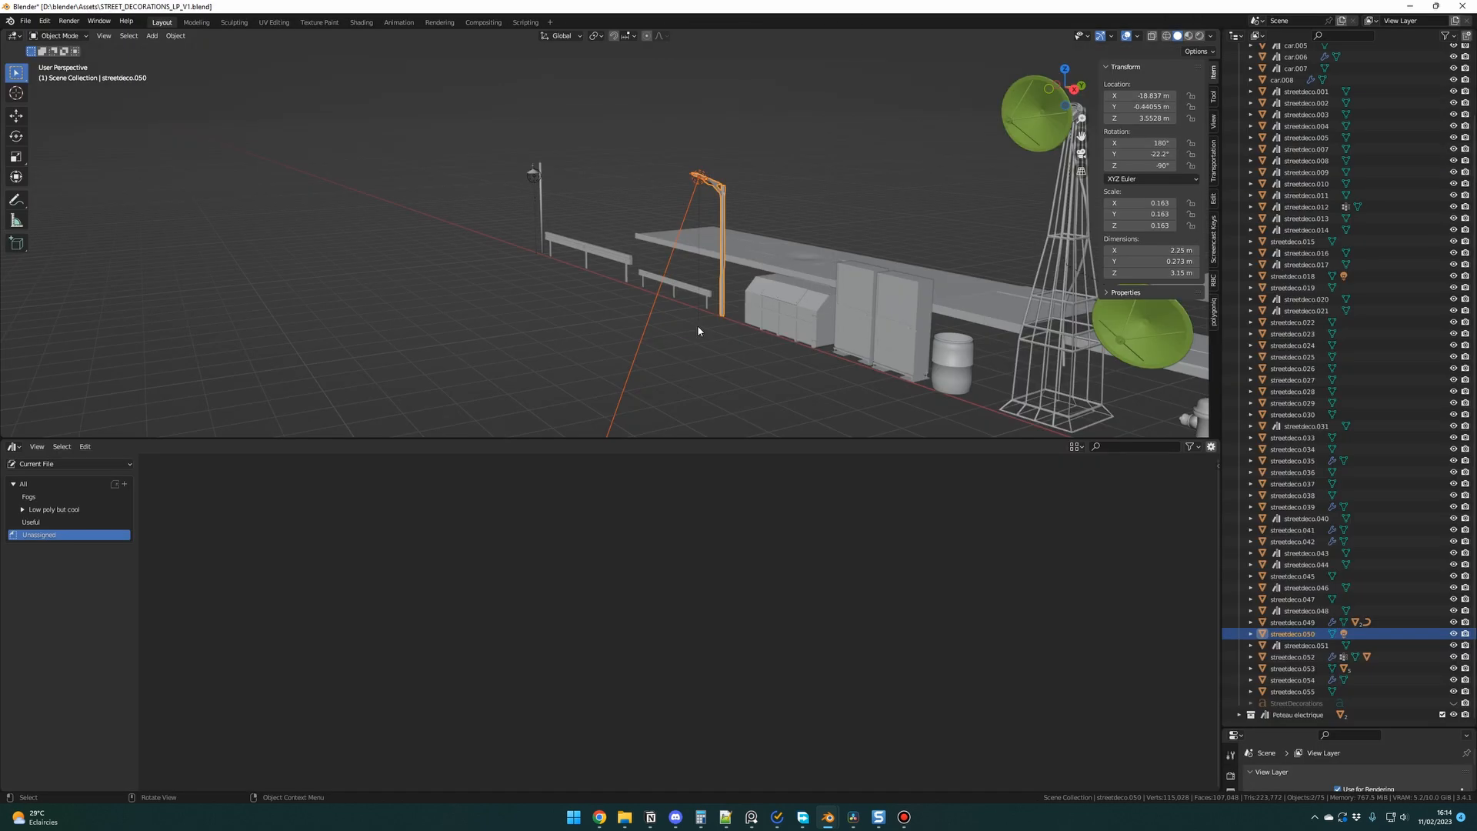
Step: Copy the street lamp streetdeco.050 together with its light from the STREET_DECORATIONS_LP_V1 file
middle_click_drag(697, 324, 686, 177)
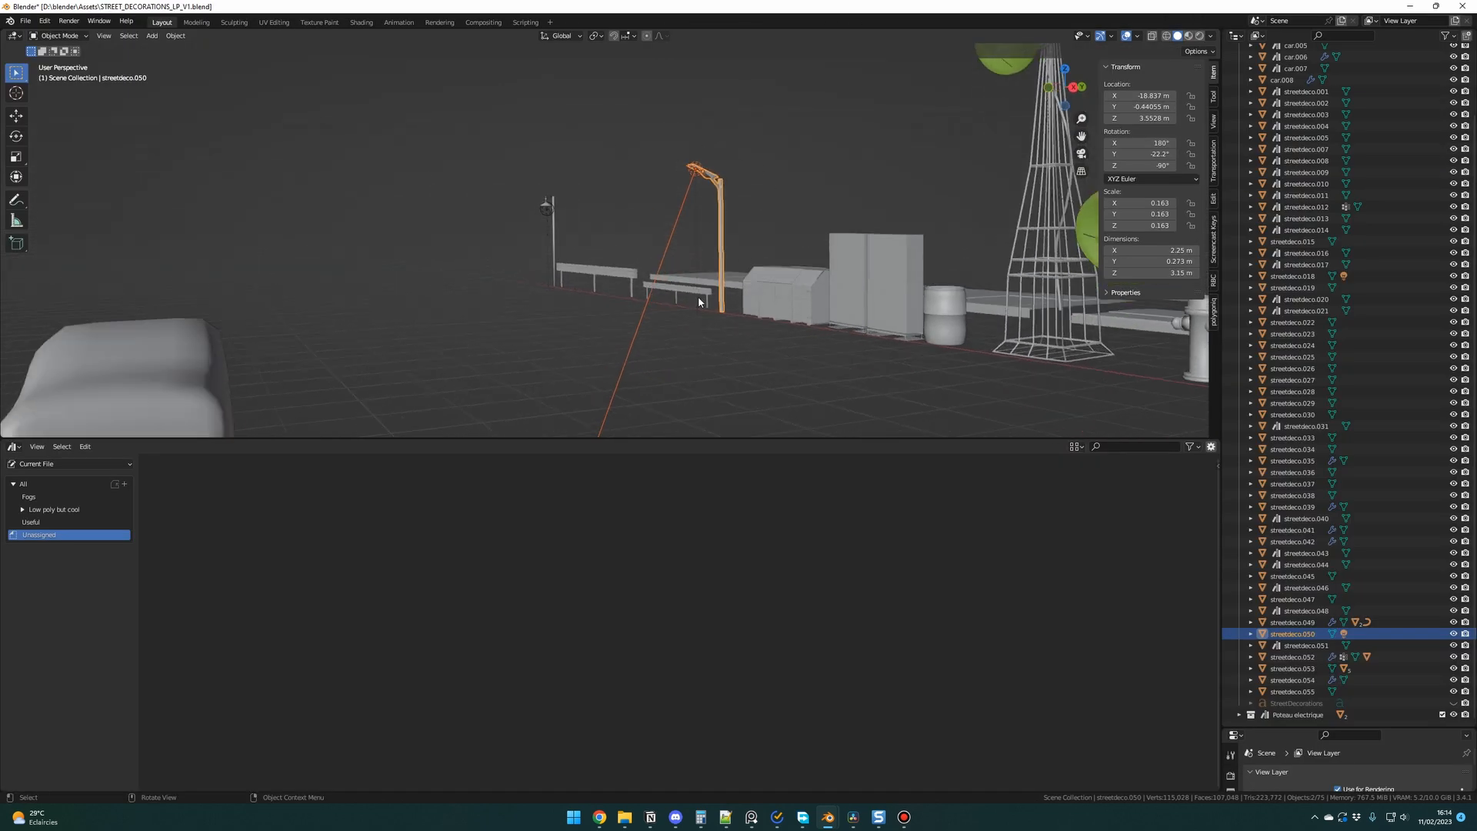
middle_click_drag(698, 301, 730, 344)
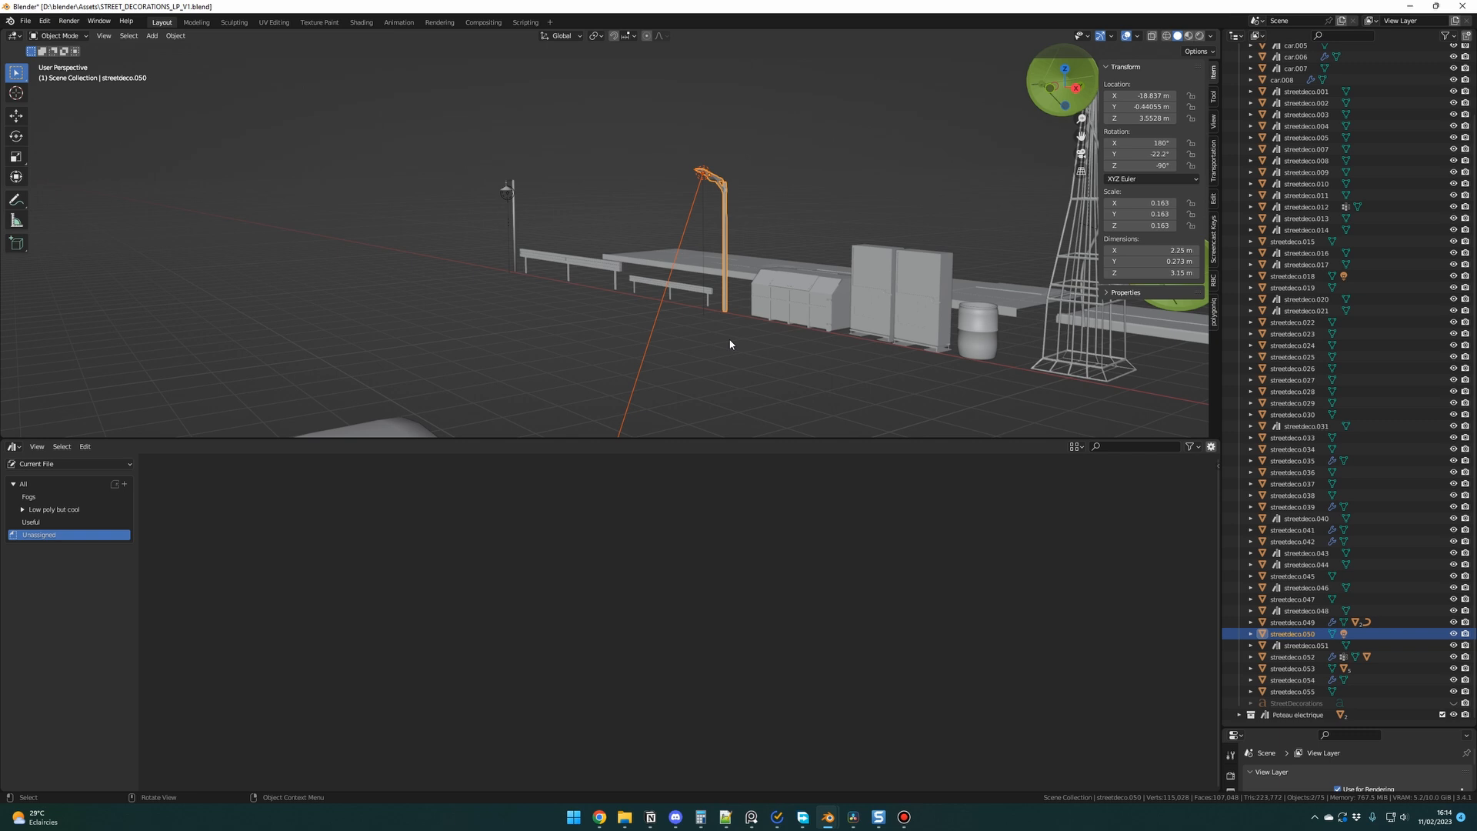
scroll(722, 339, "up", 2)
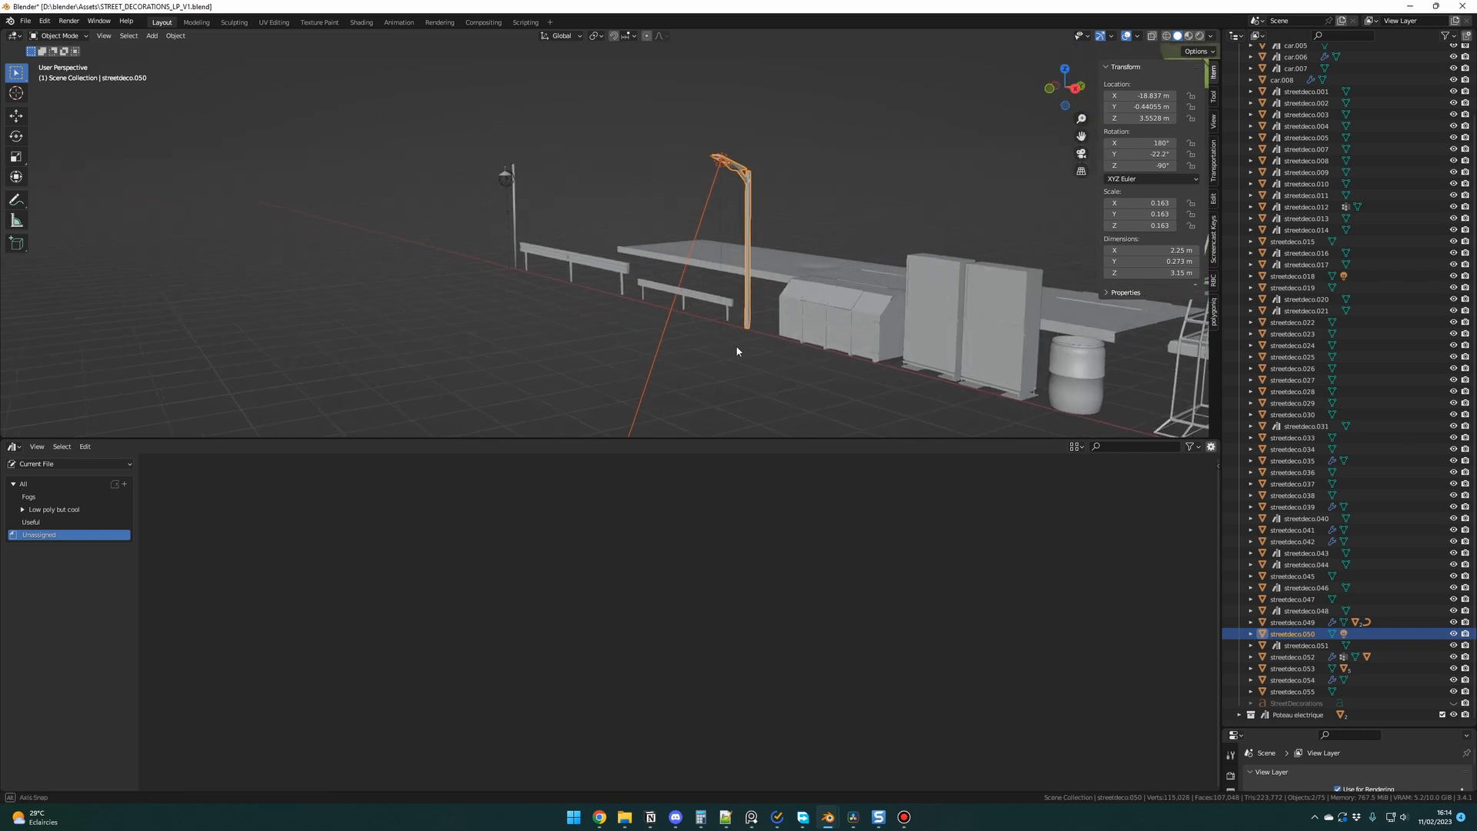
left_click(838, 162)
left_click(716, 157)
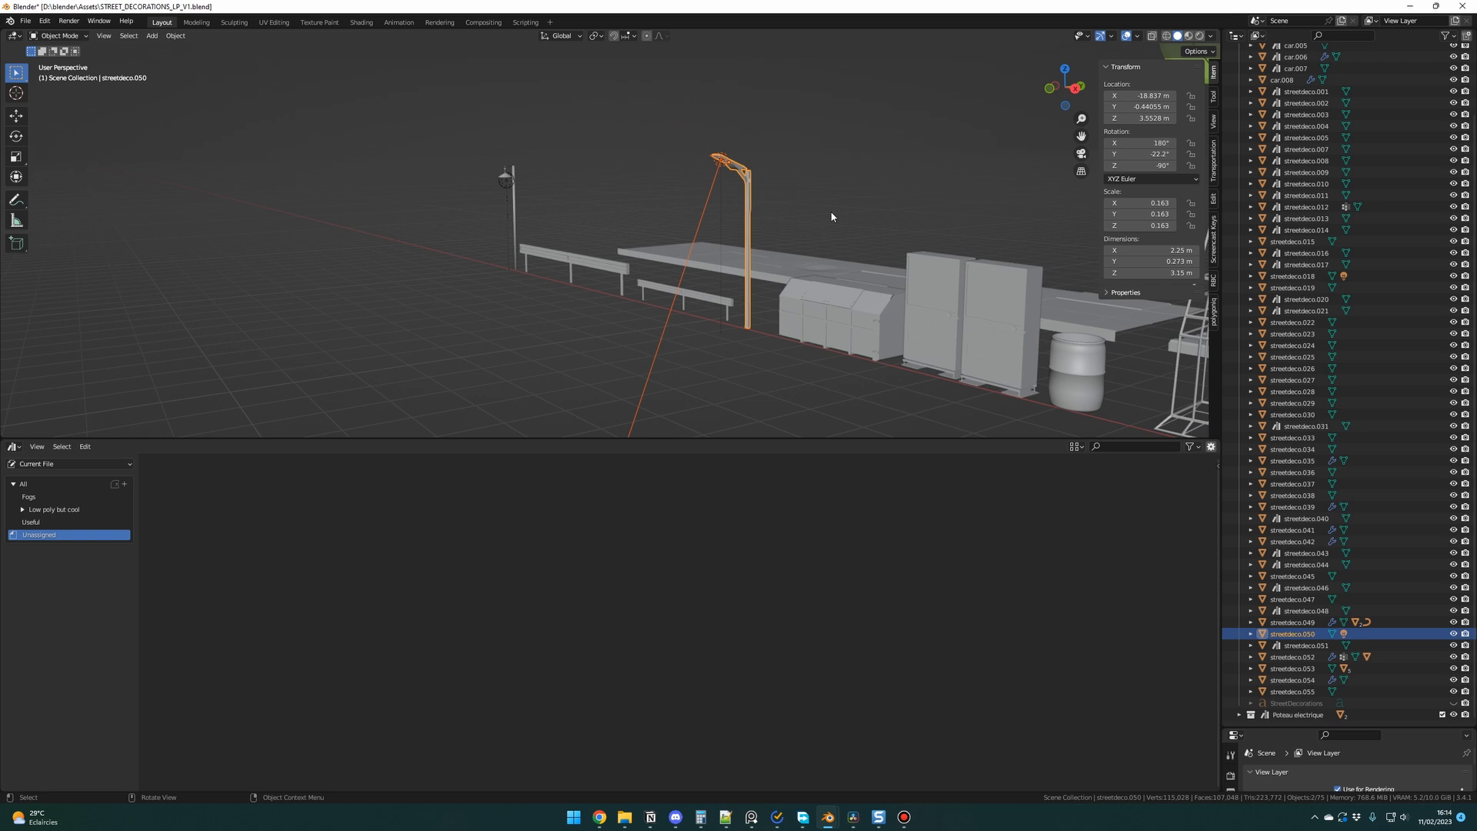
key("ctrl+c")
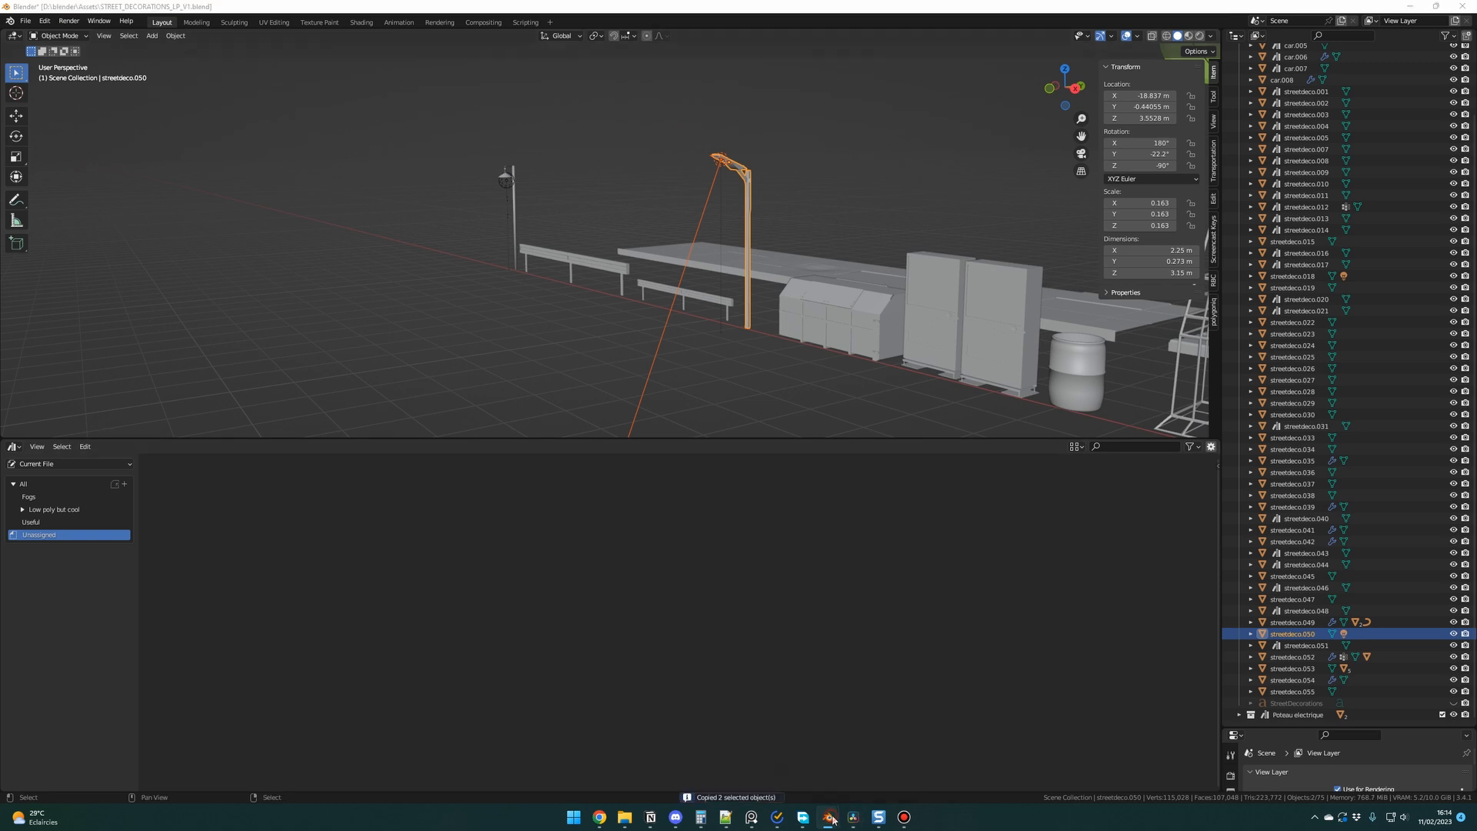
Step: Switch back to the C63NIGHT-1-TUTO project window and collapse the first scene collection in the outliner
mouse_move(827, 817)
left_click(762, 750)
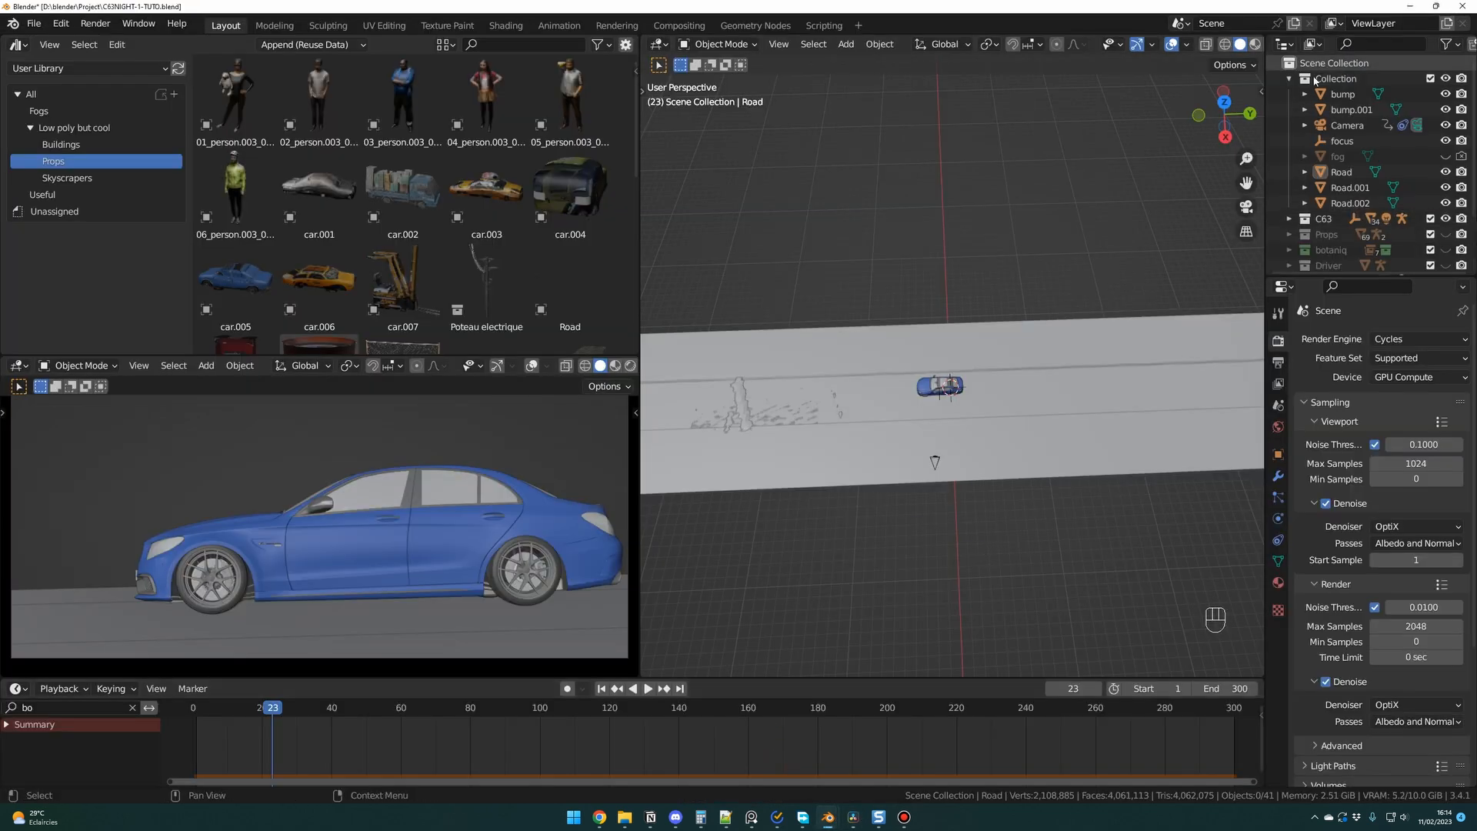
left_click(1290, 79)
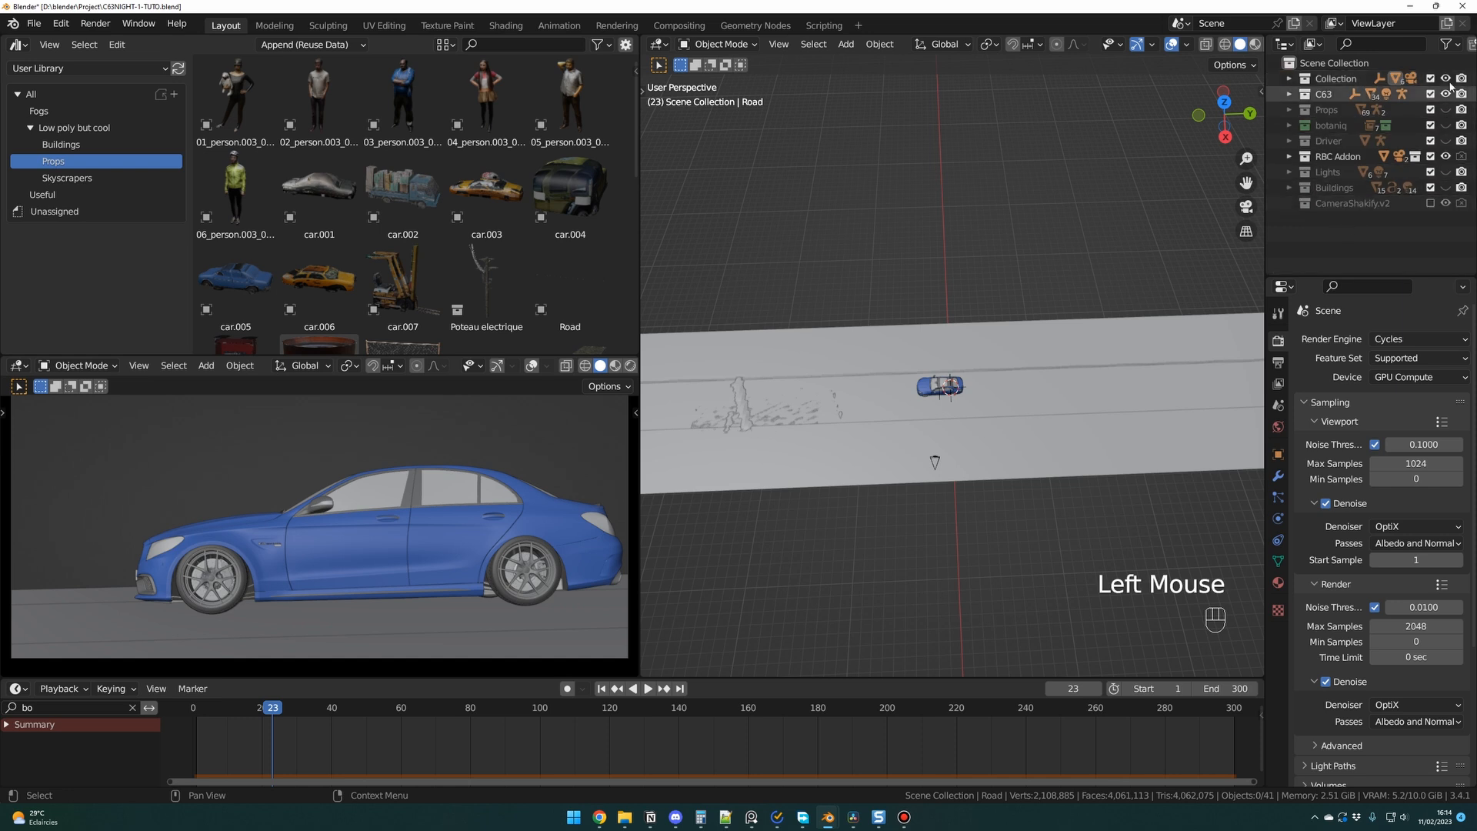
Step: Try adding a new collection named fef to the scene, and undo it
right_click(1359, 235)
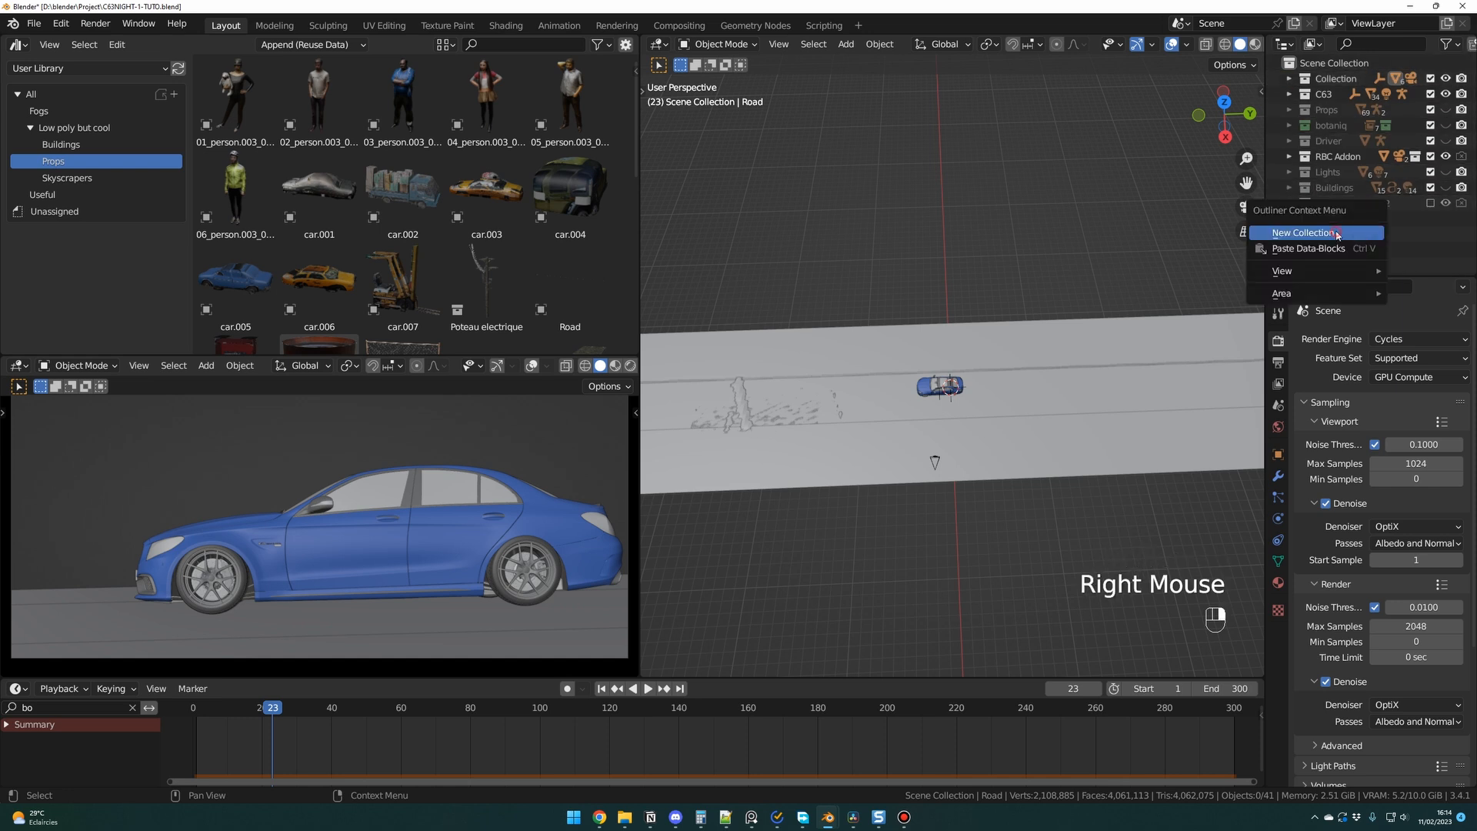
left_click(1357, 233)
double_click(1345, 220)
type("fef")
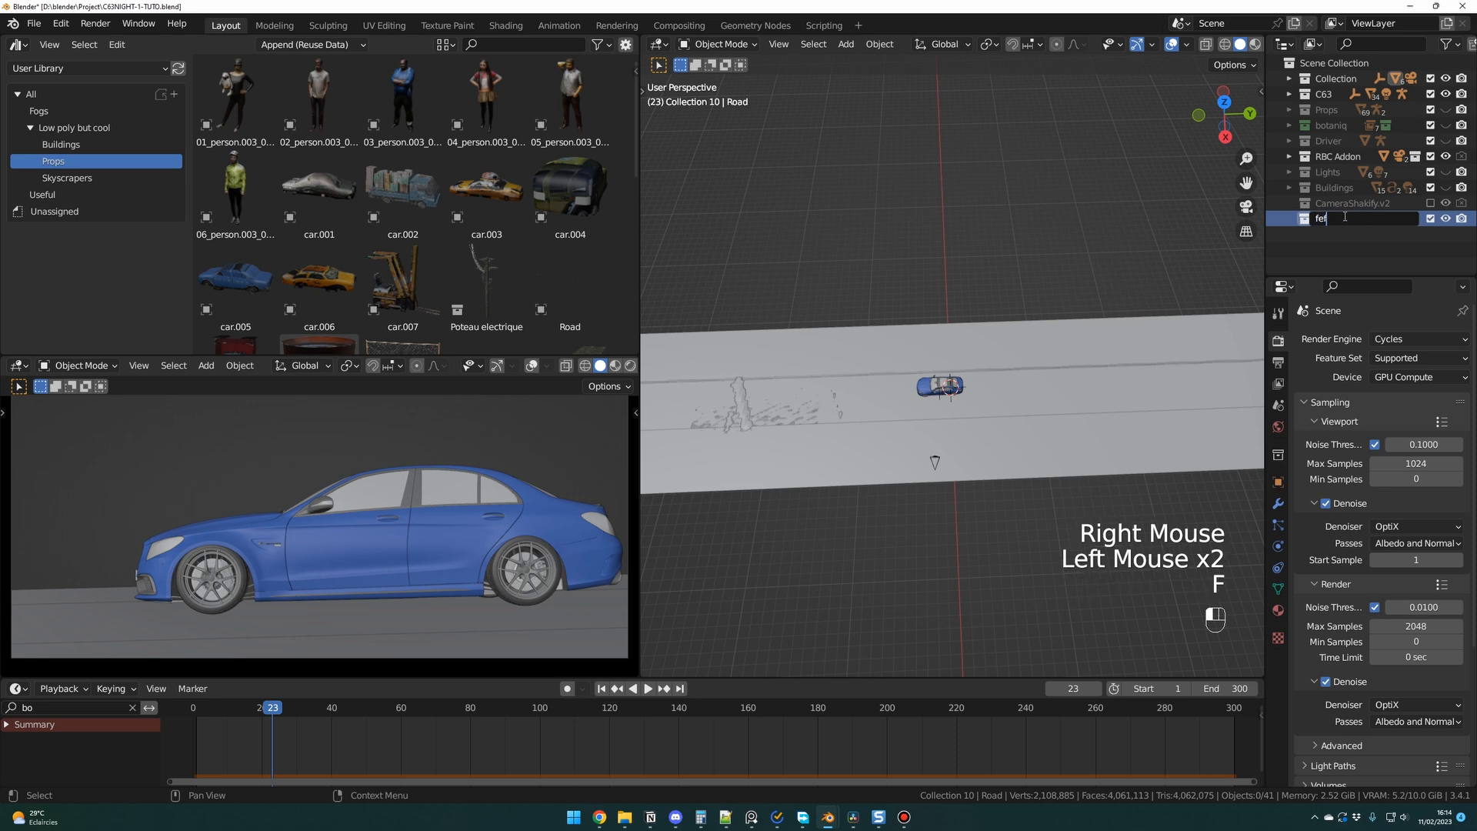
left_click(1342, 260)
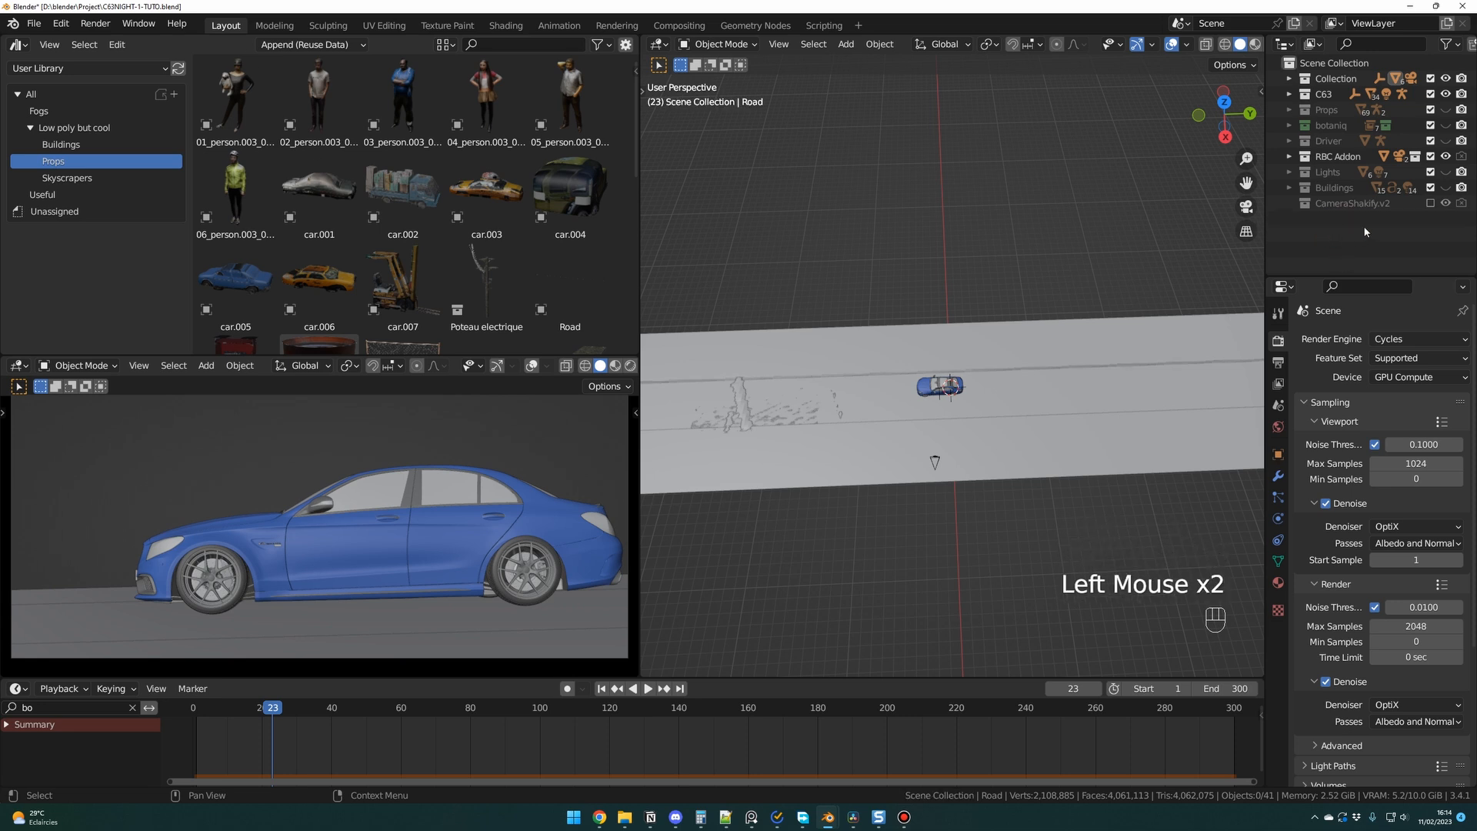
middle_click_drag(1001, 260, 1031, 256)
key("ctrl+z")
Step: Show the Lights collection, try pasting the copied street lamp into it, and hide the collection again
left_click(1337, 173)
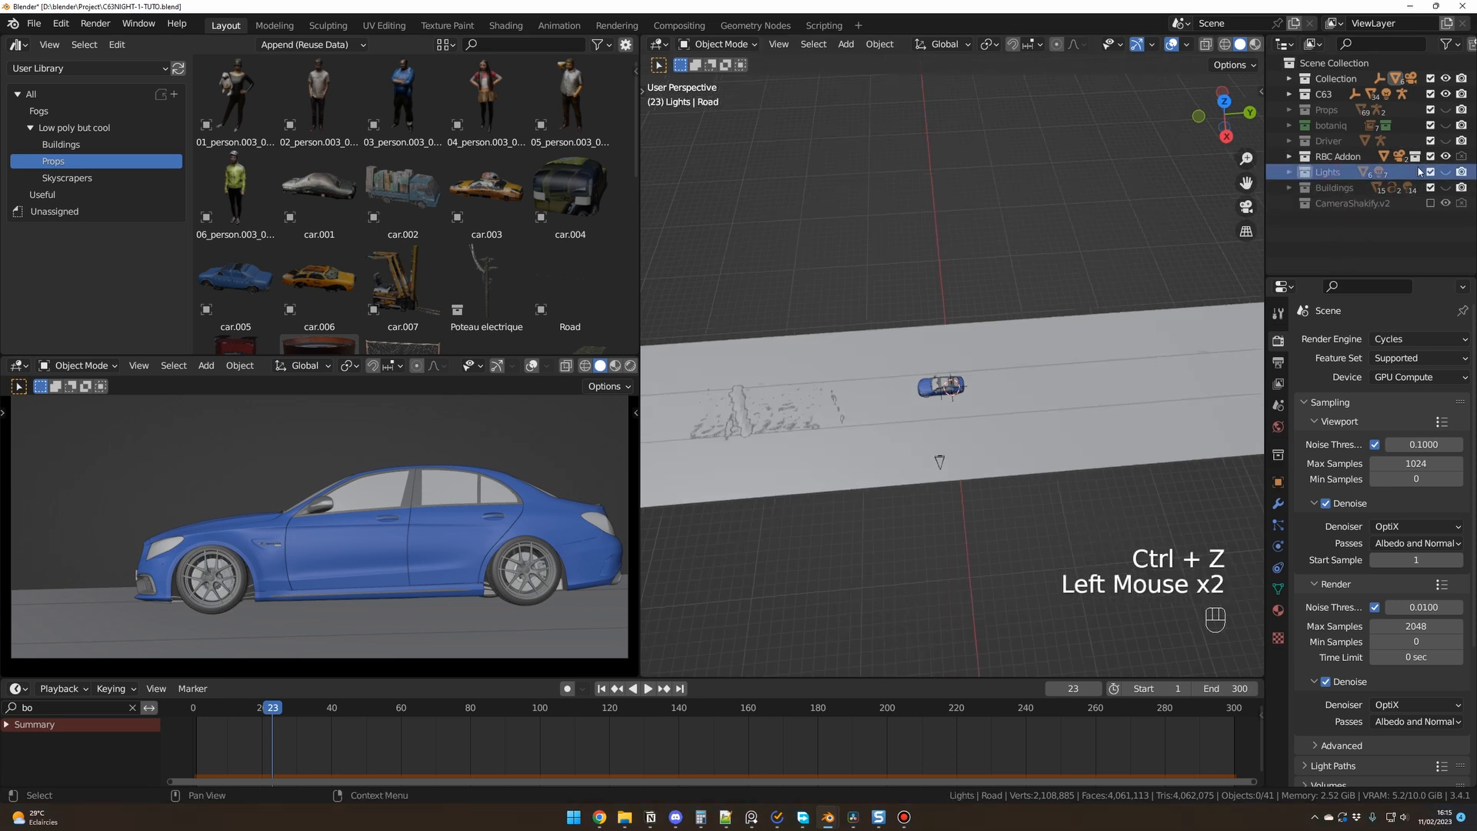
left_click(1447, 172)
left_click(1031, 242)
key("ctrl+v")
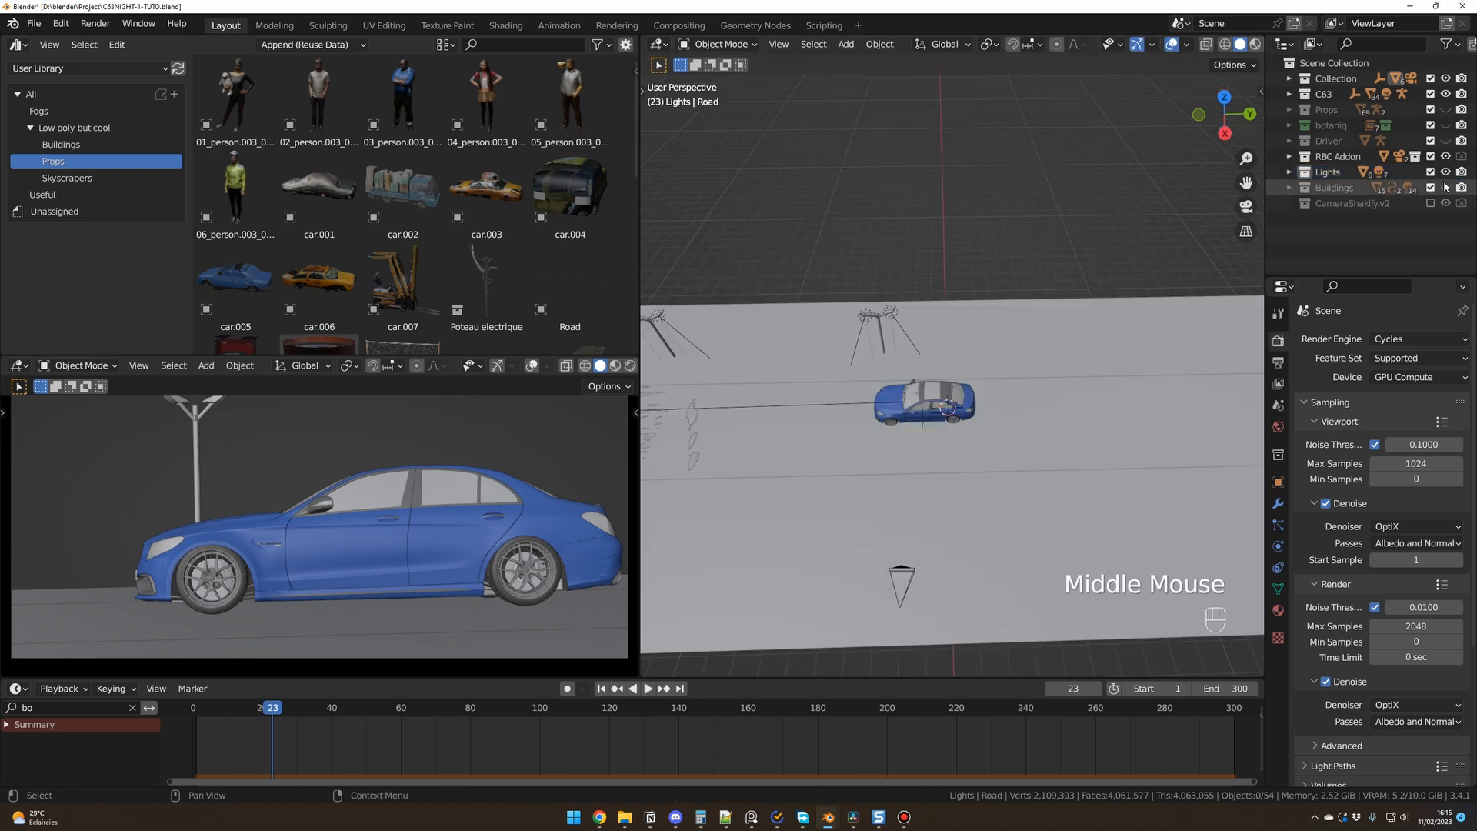
left_click(1447, 172)
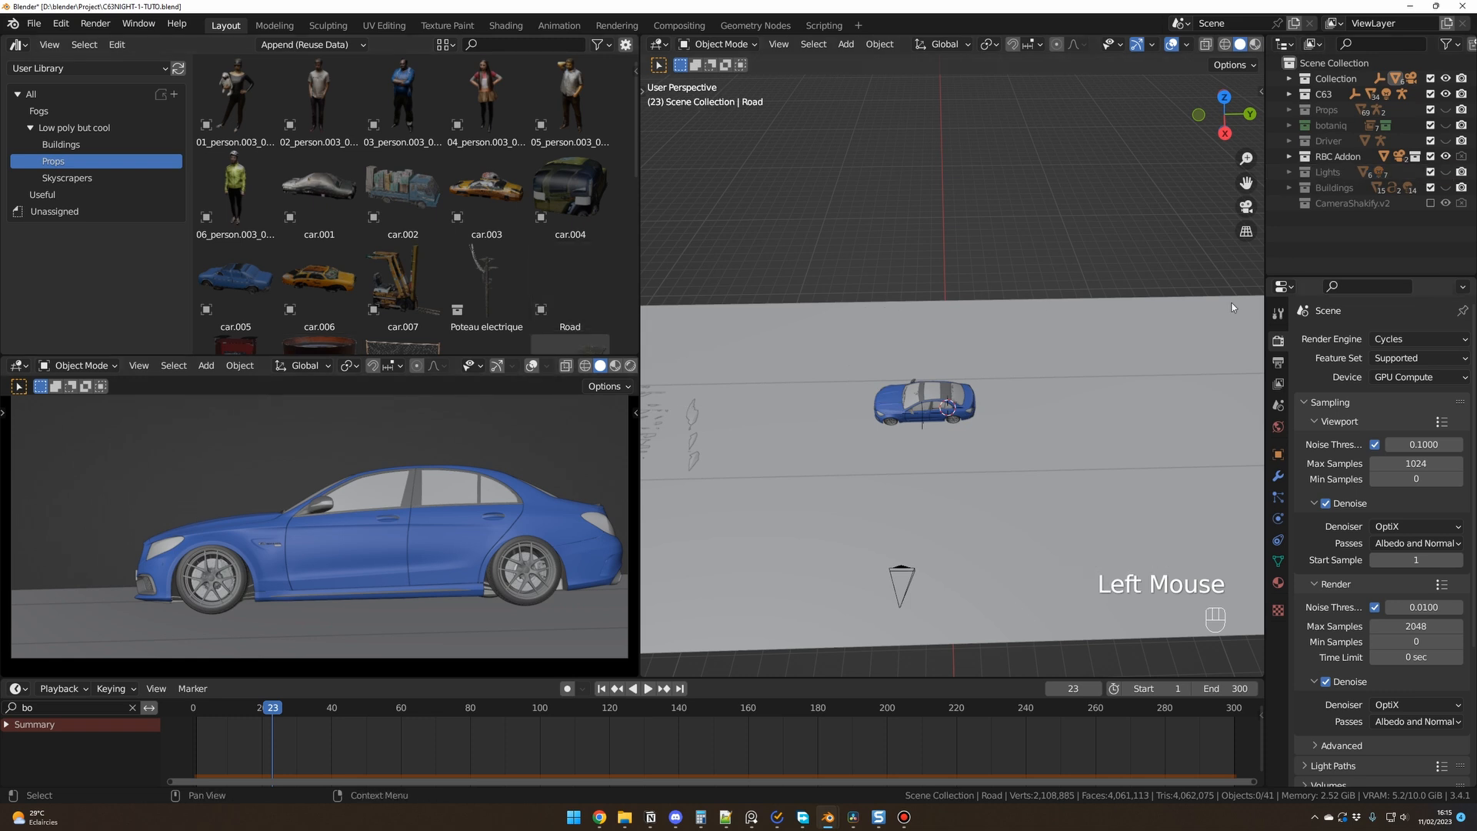
Step: Show the camera viewport in rendered shading
left_click(630, 366)
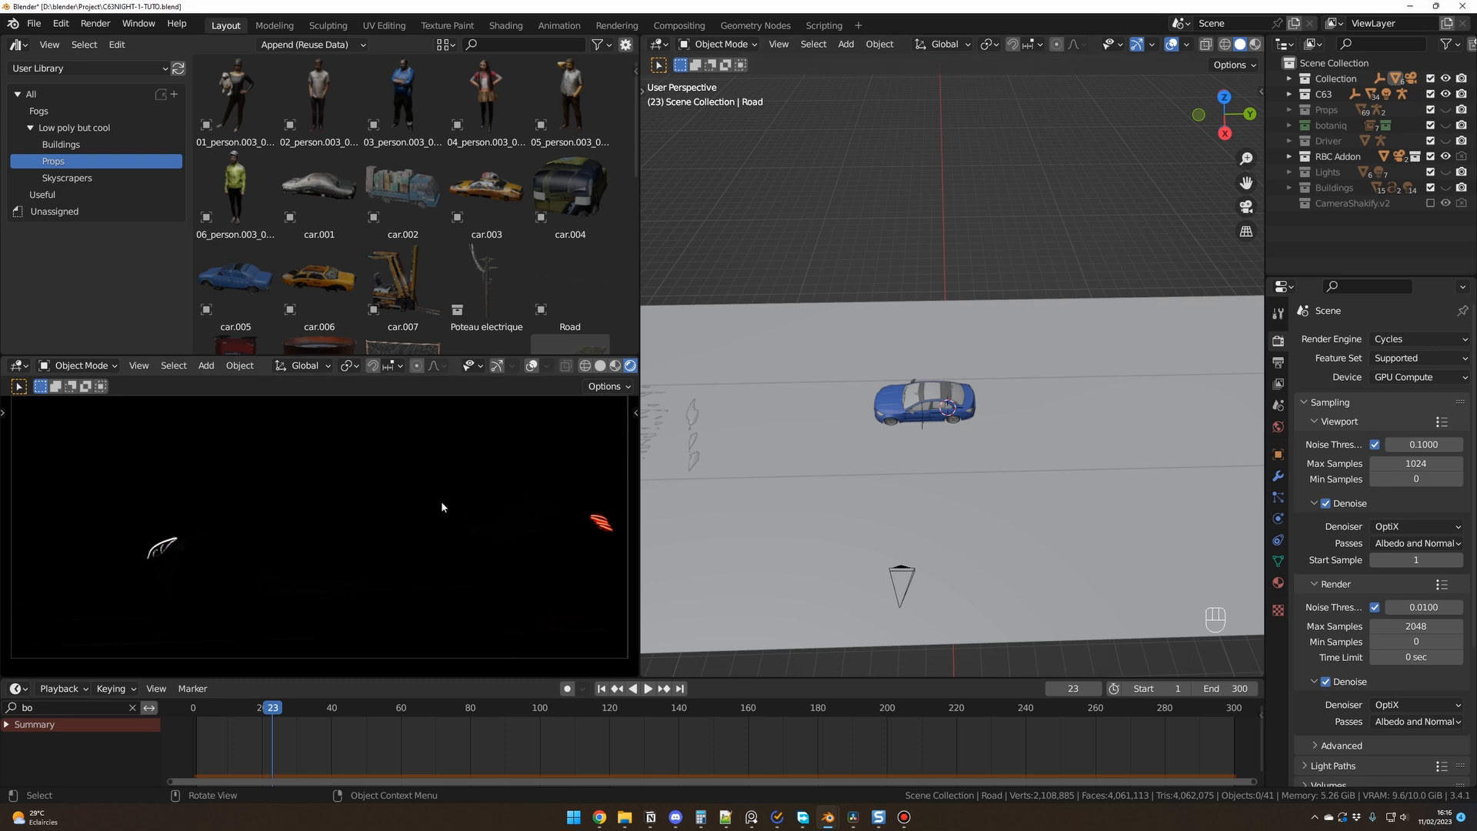
Step: Try a world background strength of 2.9, and undo the change
left_click(1277, 429)
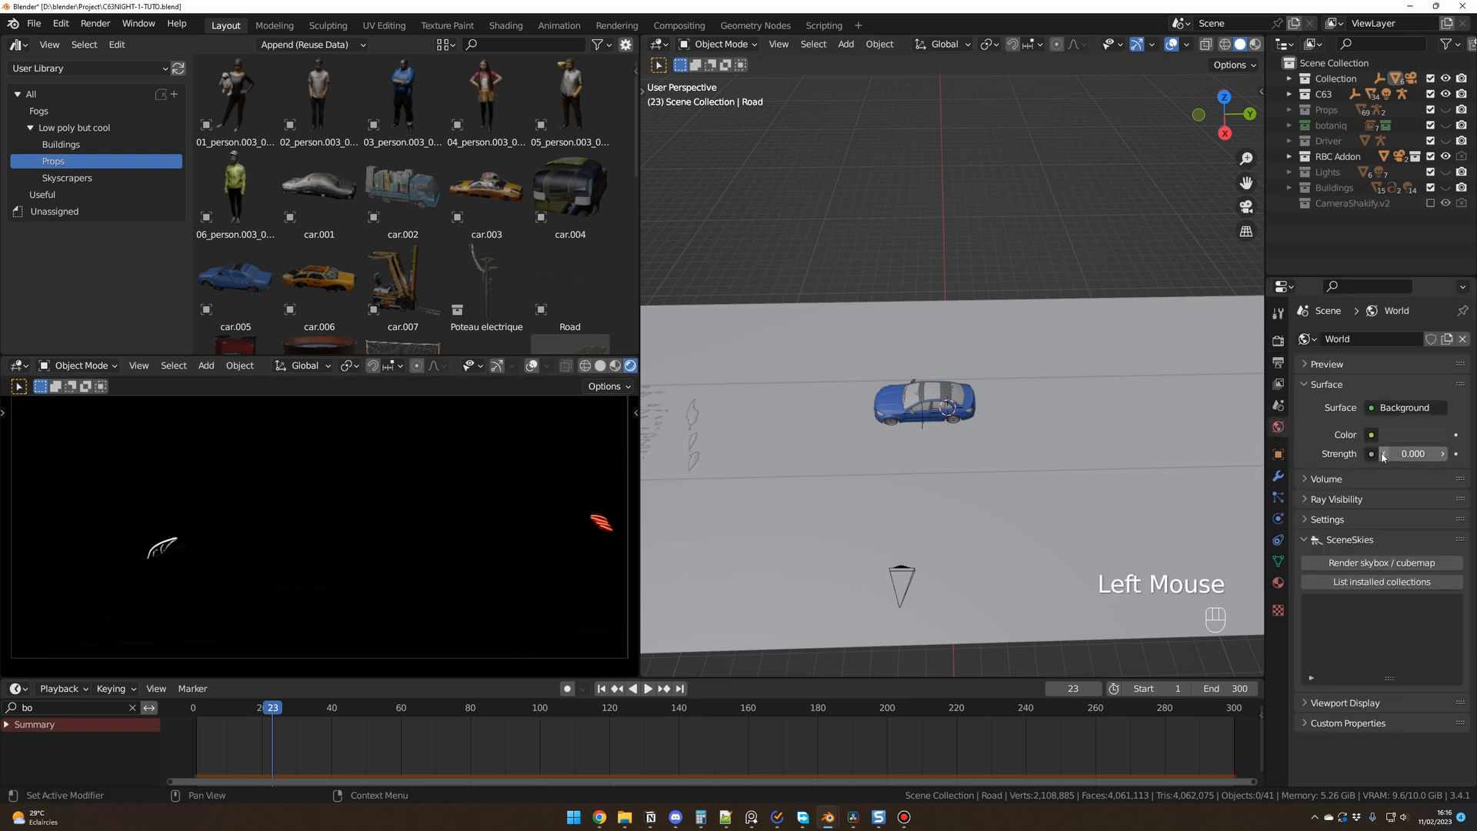
left_click_drag(1412, 454, 1423, 453)
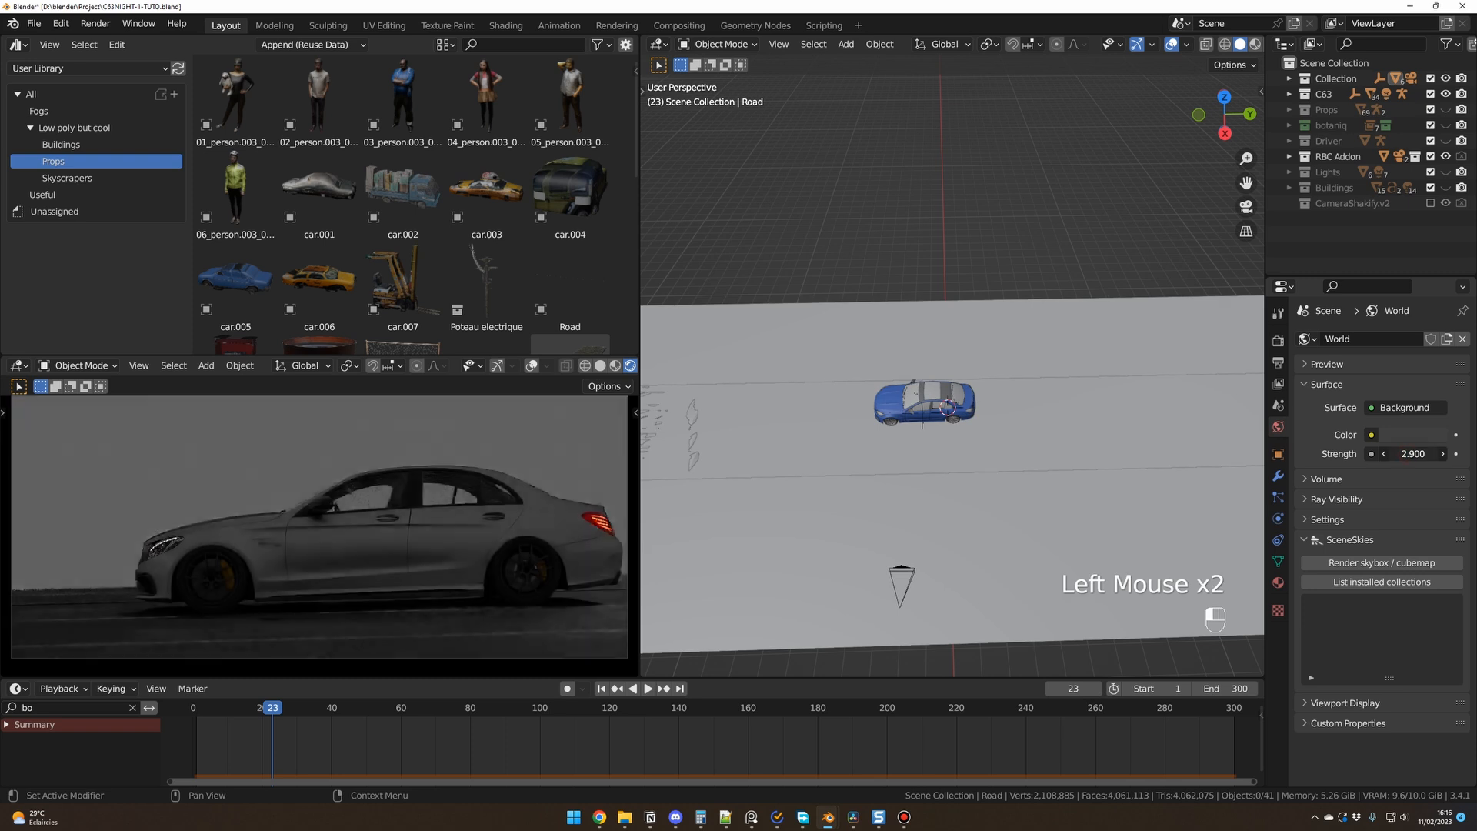
key("ctrl+z")
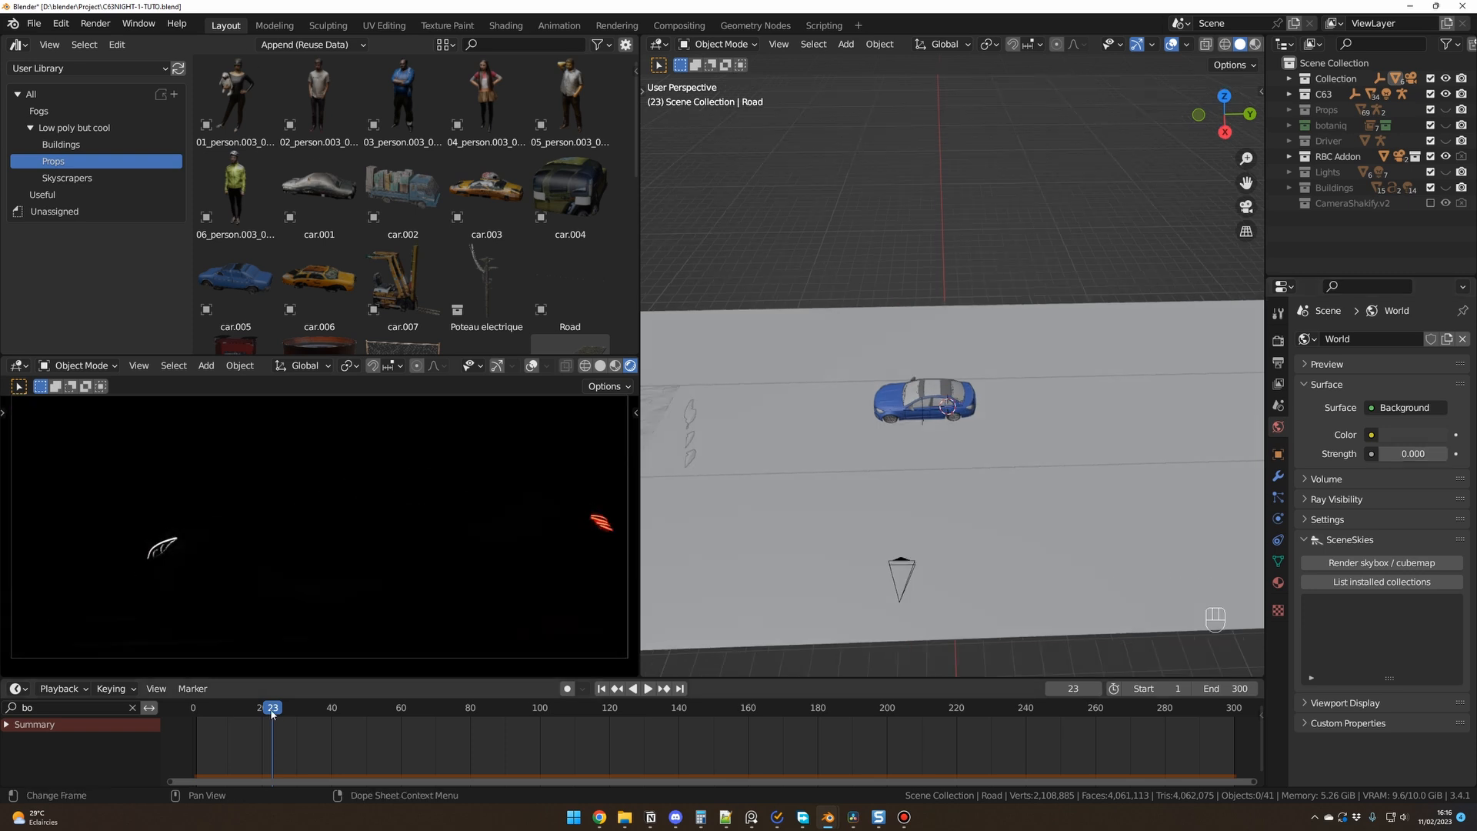
Step: Move the playhead to frame 1 and unhide the Lights collection in the viewport
left_click_drag(273, 711, 196, 712)
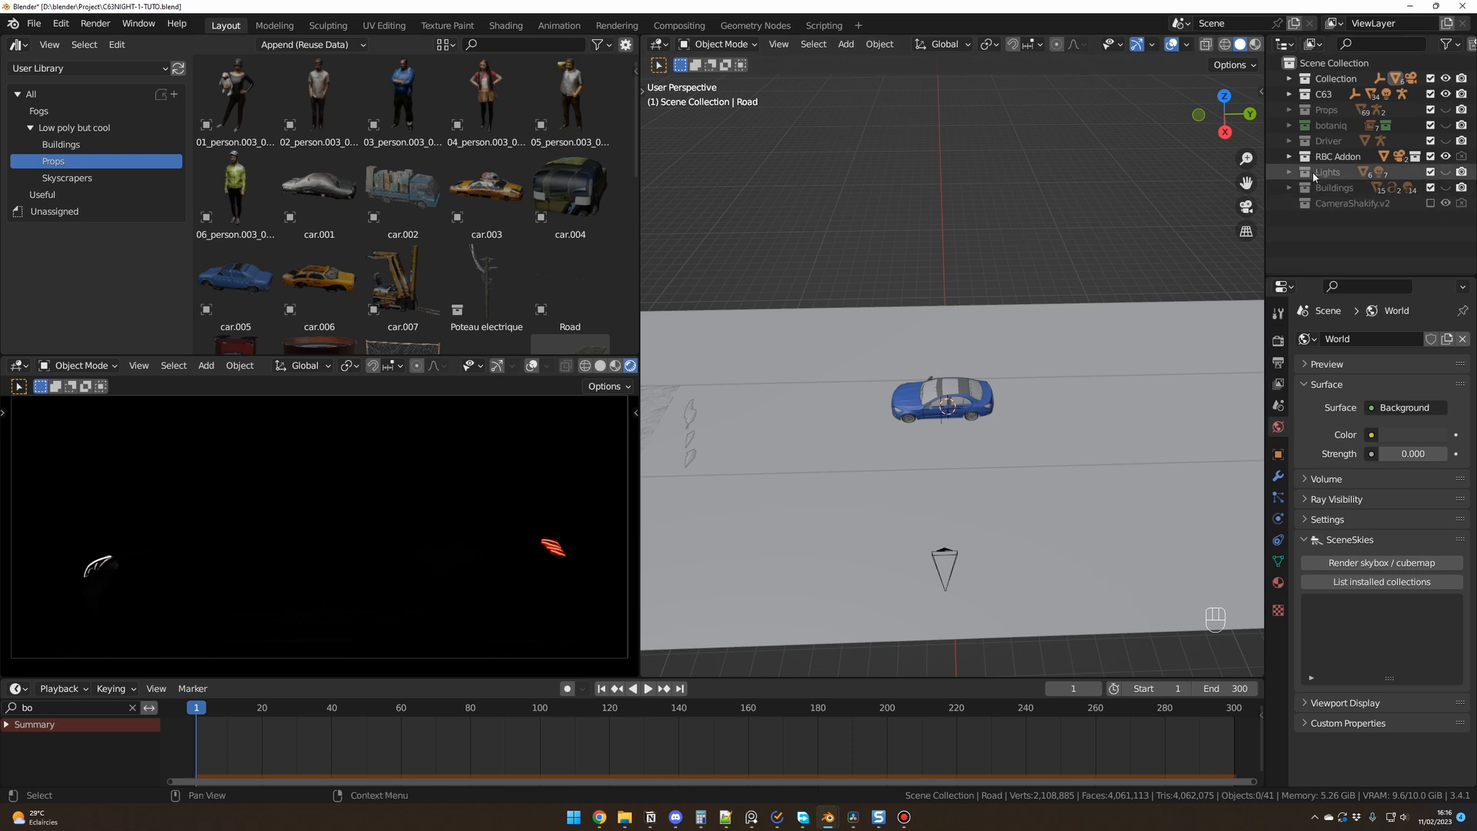
left_click(1446, 173)
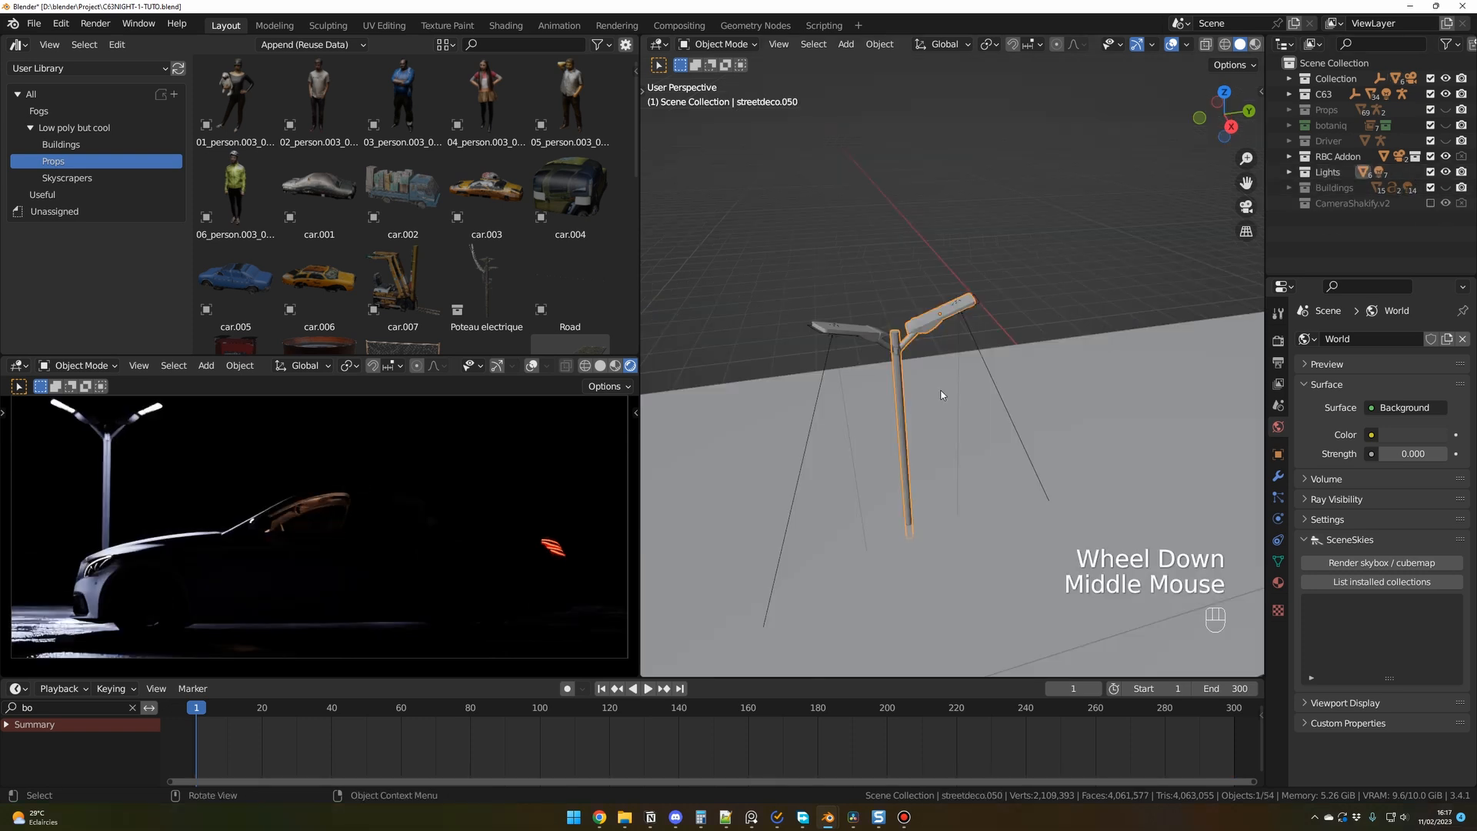
Step: Select the area light Object light.002 on the street lamp and examine its light settings and colour
middle_click_drag(938, 395, 887, 366)
scroll(893, 380, "up", 3)
scroll(897, 358, "down", 1)
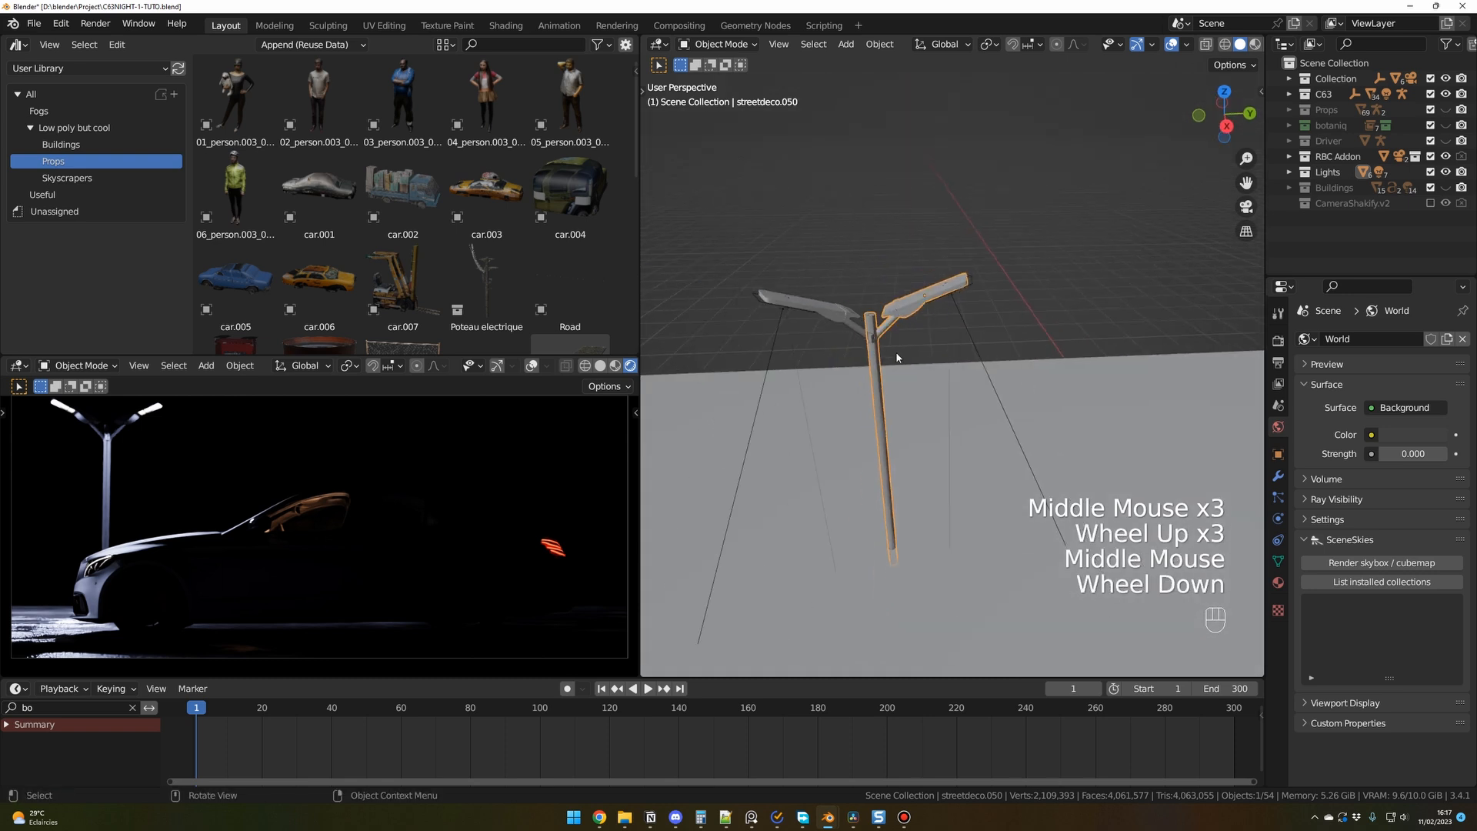
middle_click_drag(957, 317, 943, 262)
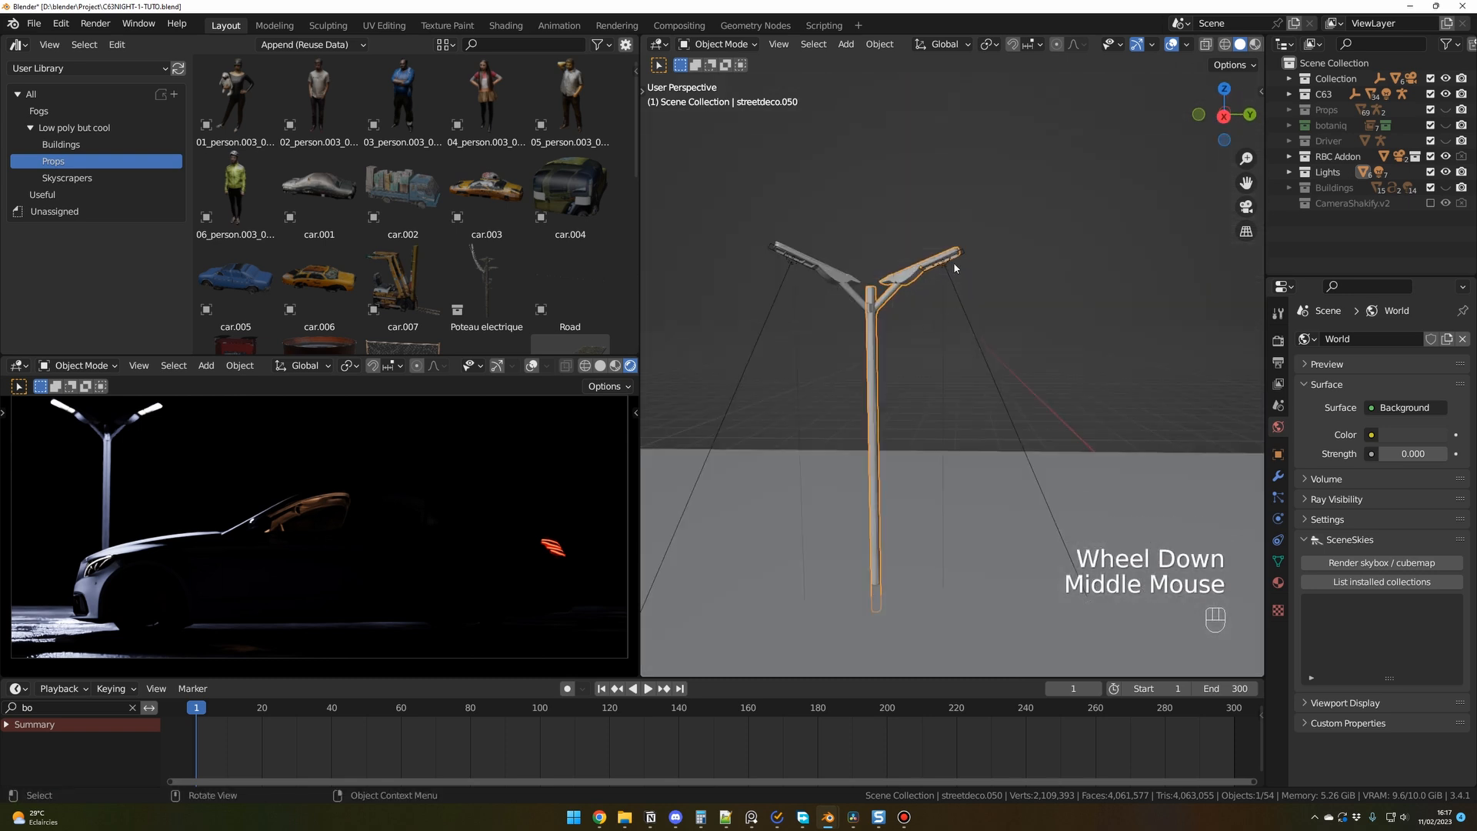
left_click(943, 262)
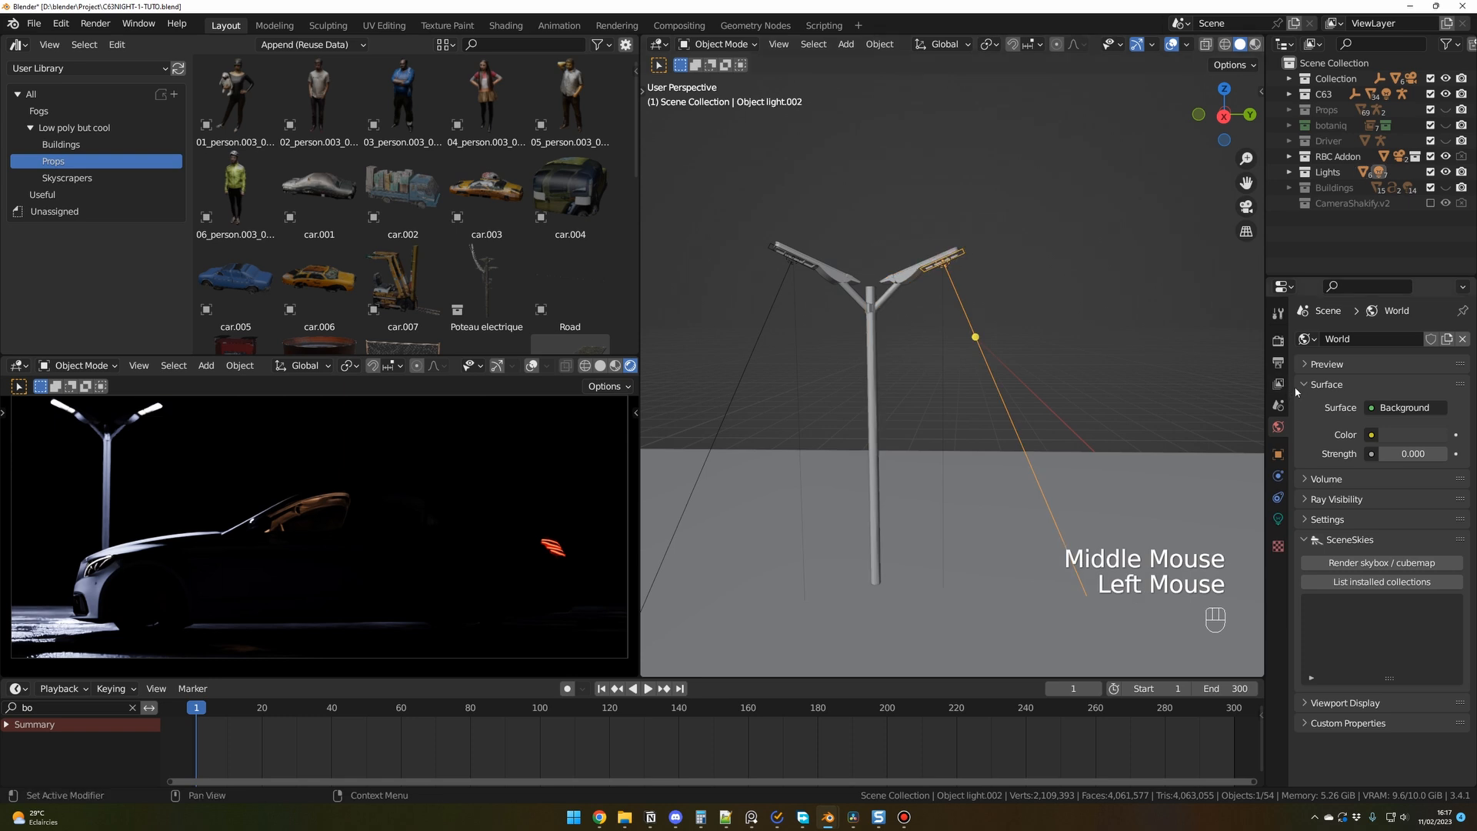
left_click(1279, 520)
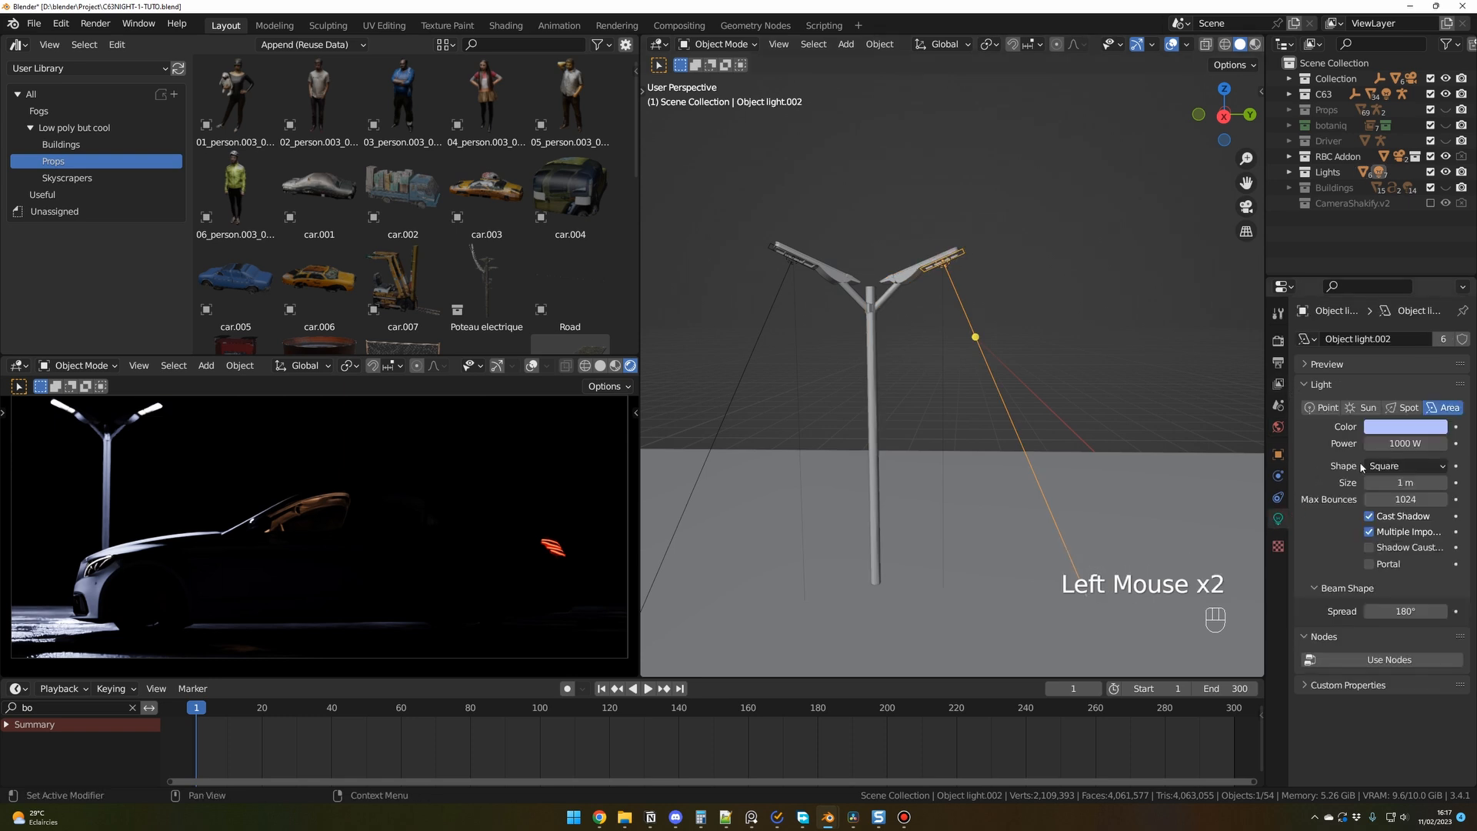
left_click(1405, 428)
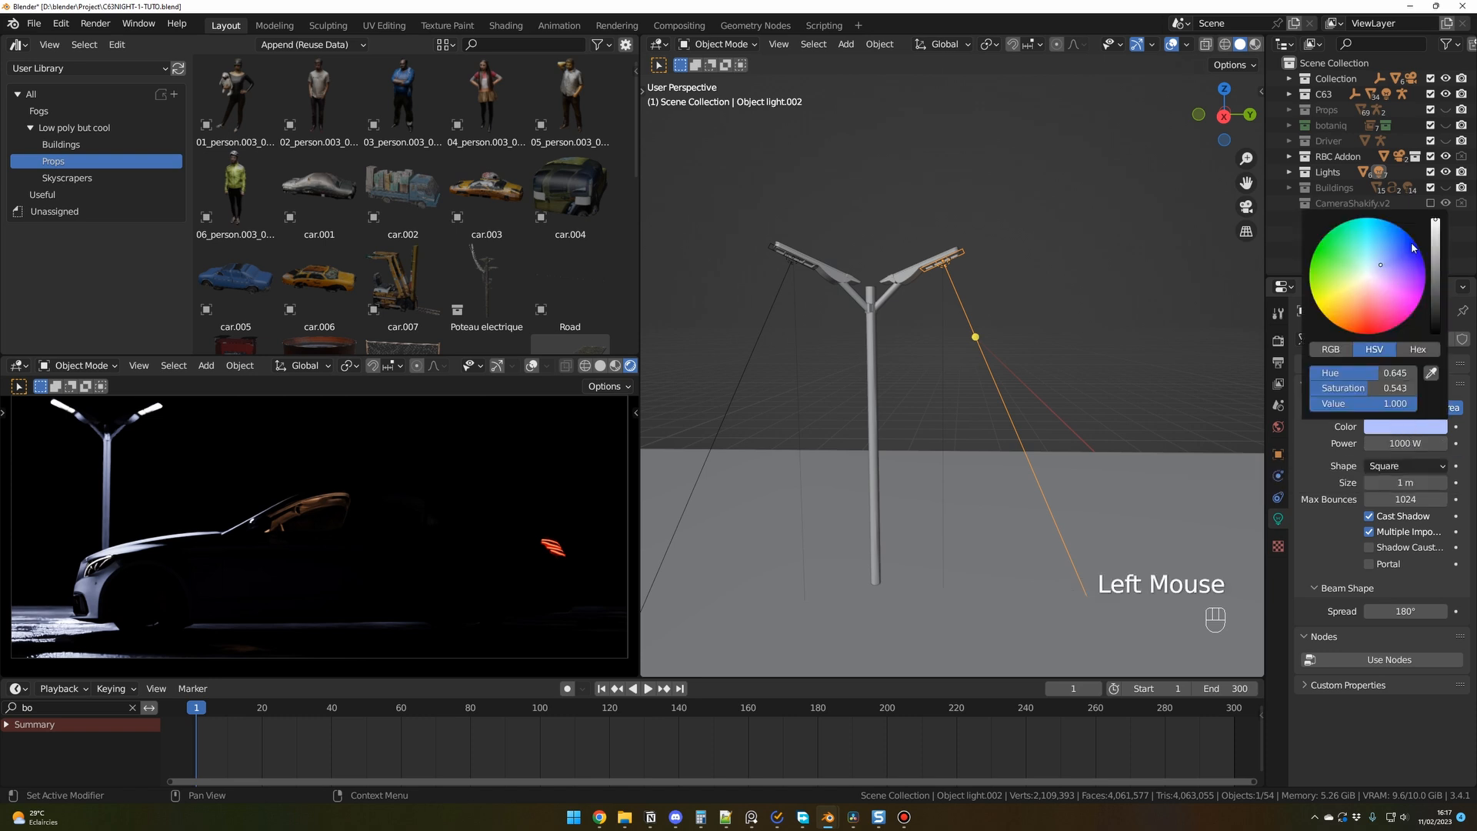
left_click(1117, 344)
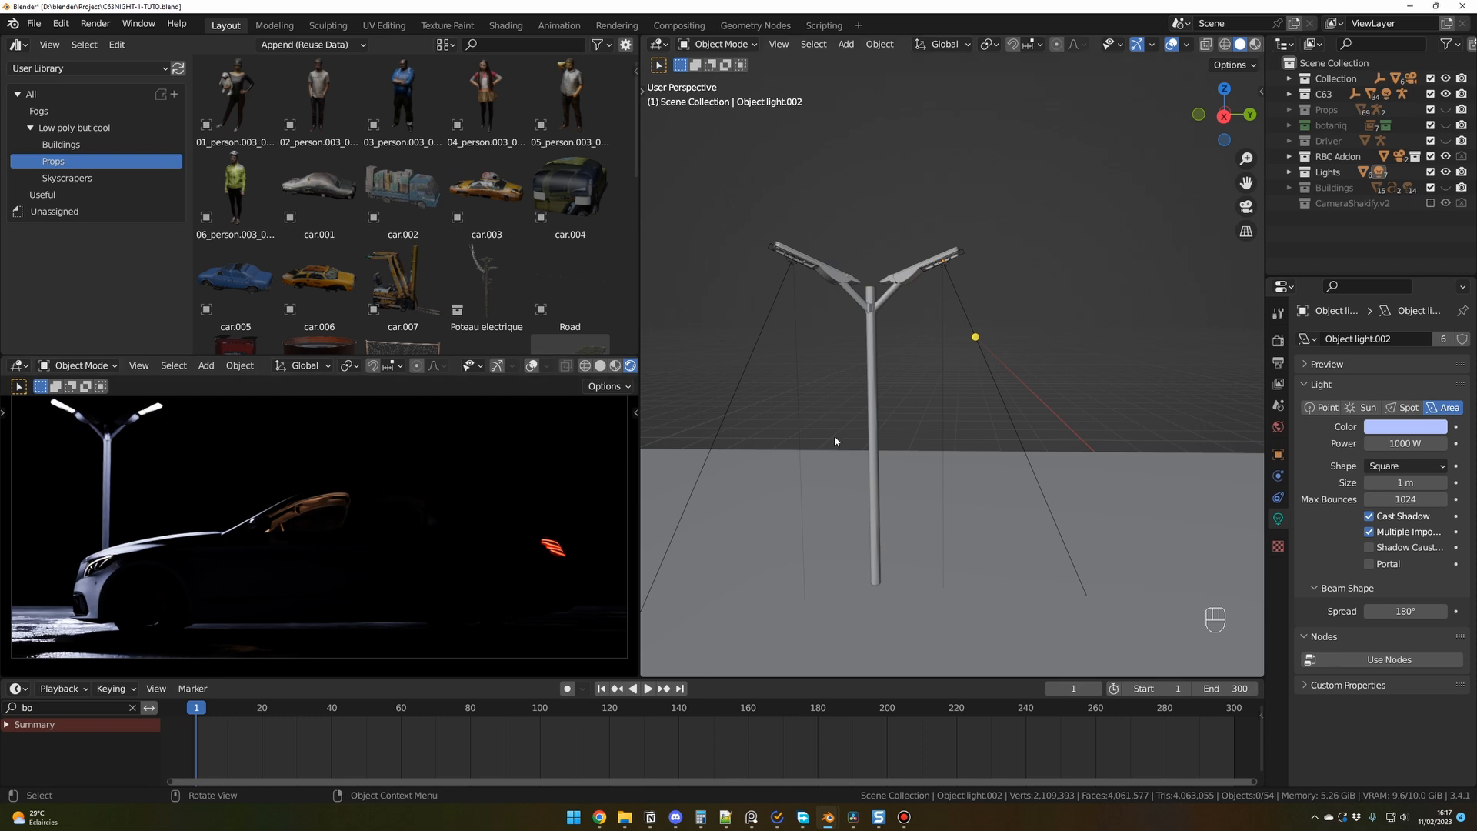
Step: Hide the Point light of the Lights collection in the viewport
left_click(1289, 171)
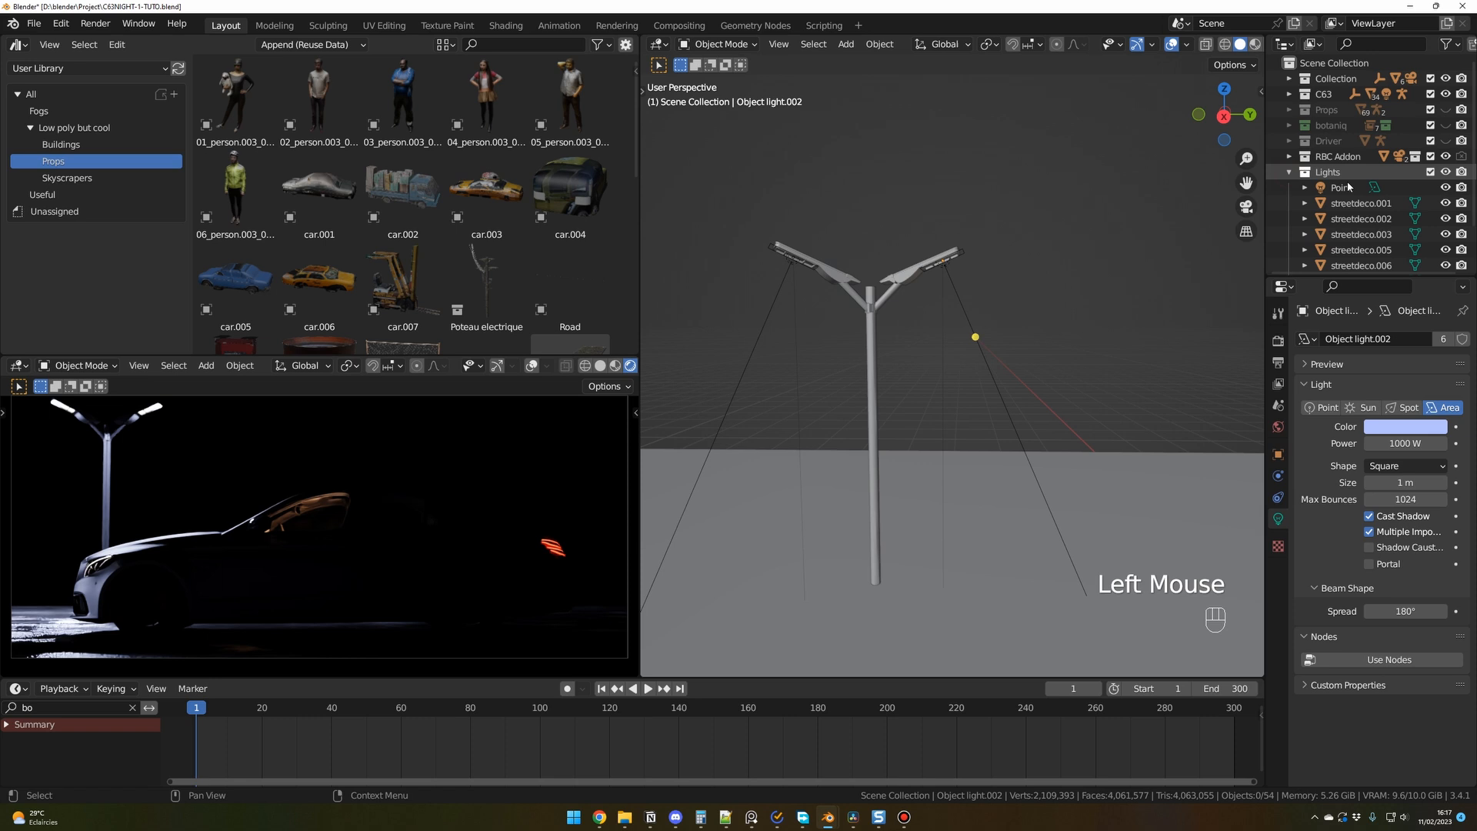
left_click(1444, 187)
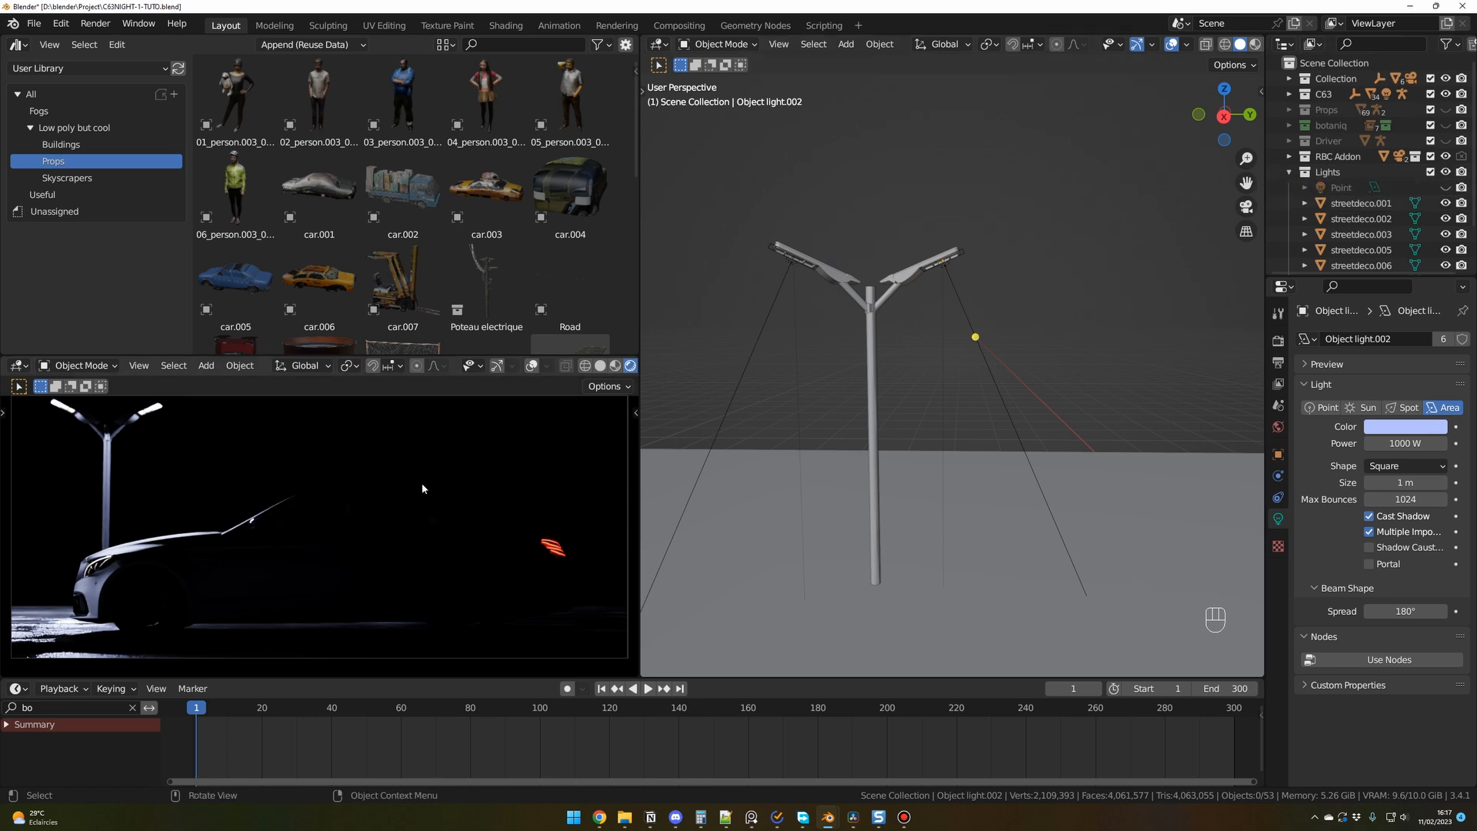
Step: Try a linked duplicate of the double street lamp with its lights without moving it, and undo the duplication
scroll(899, 410, "down", 2)
middle_click_drag(1050, 423, 1013, 453)
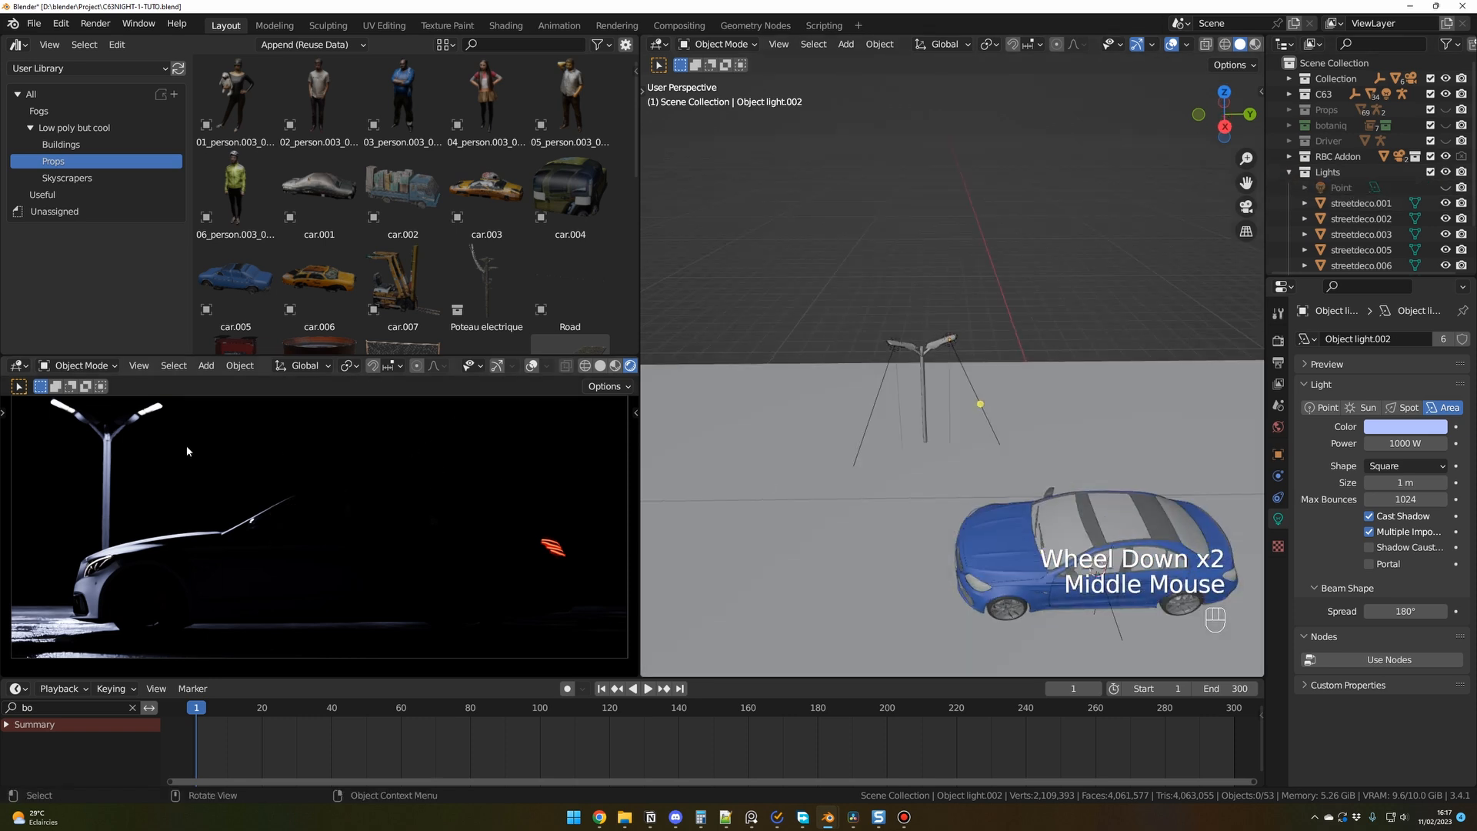
scroll(1055, 365, "up", 1)
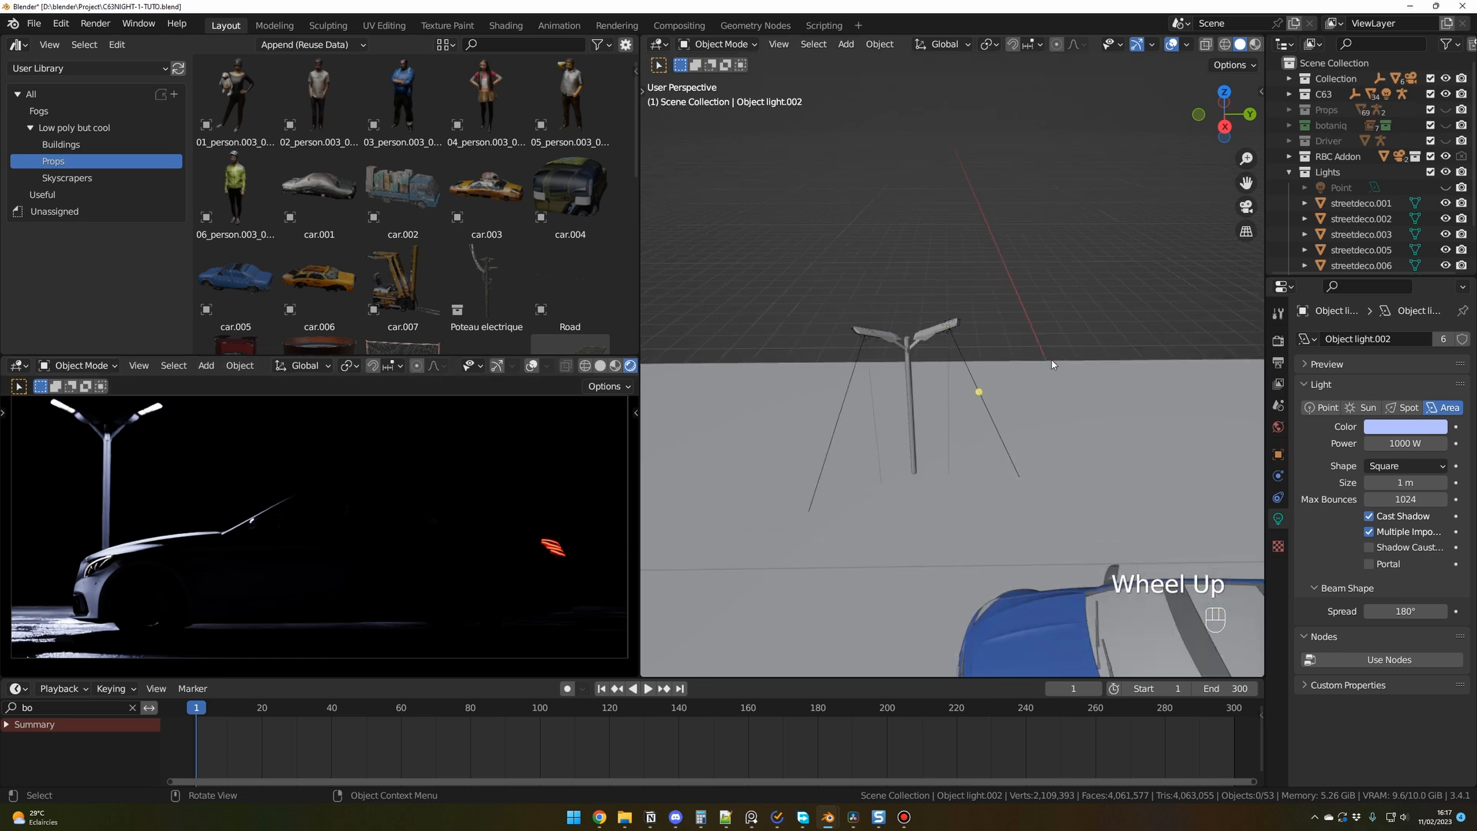
middle_click_drag(1054, 364, 992, 323)
left_click_drag(786, 257, 1003, 351)
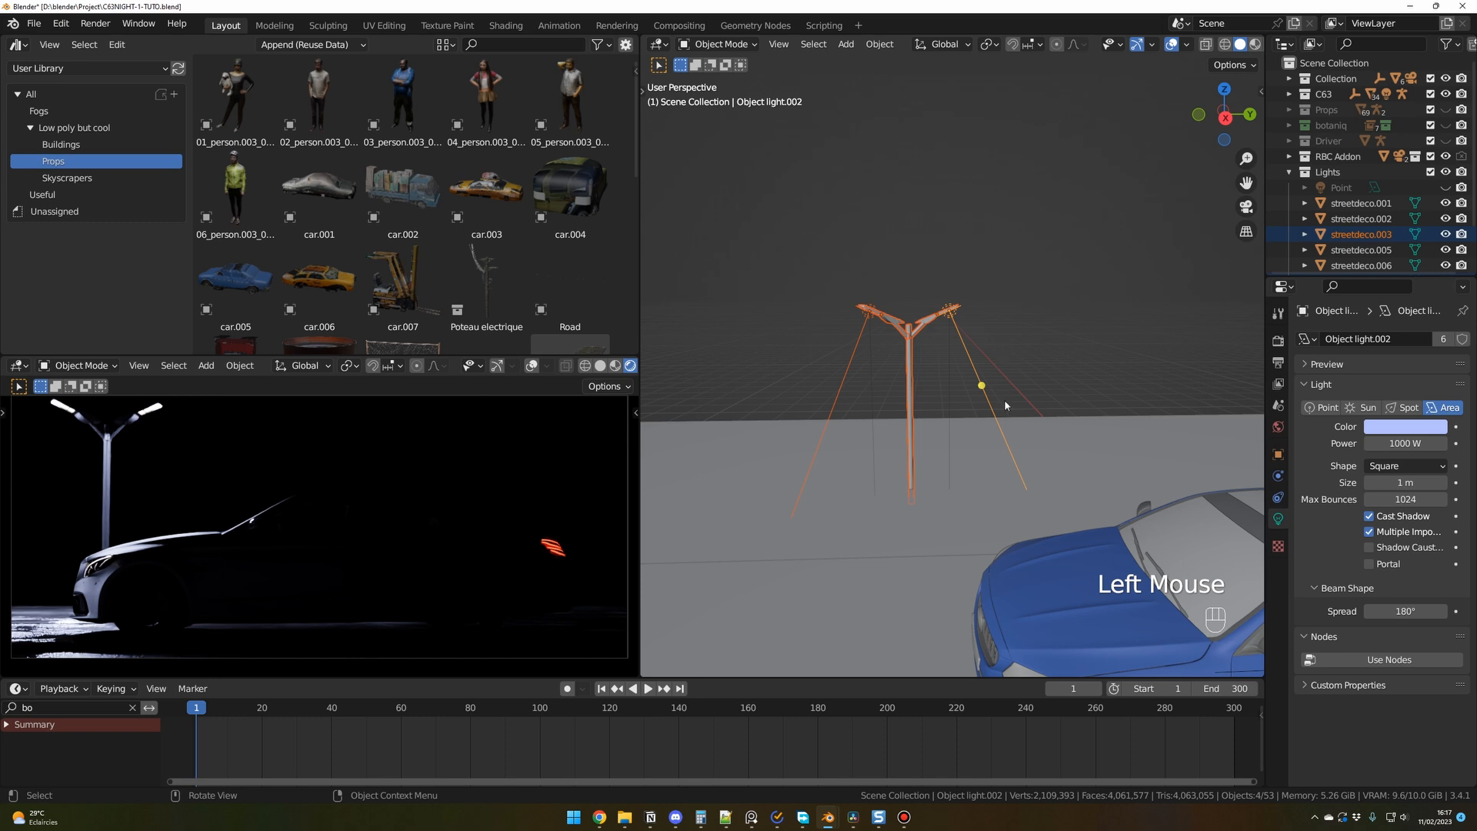
key("alt+d")
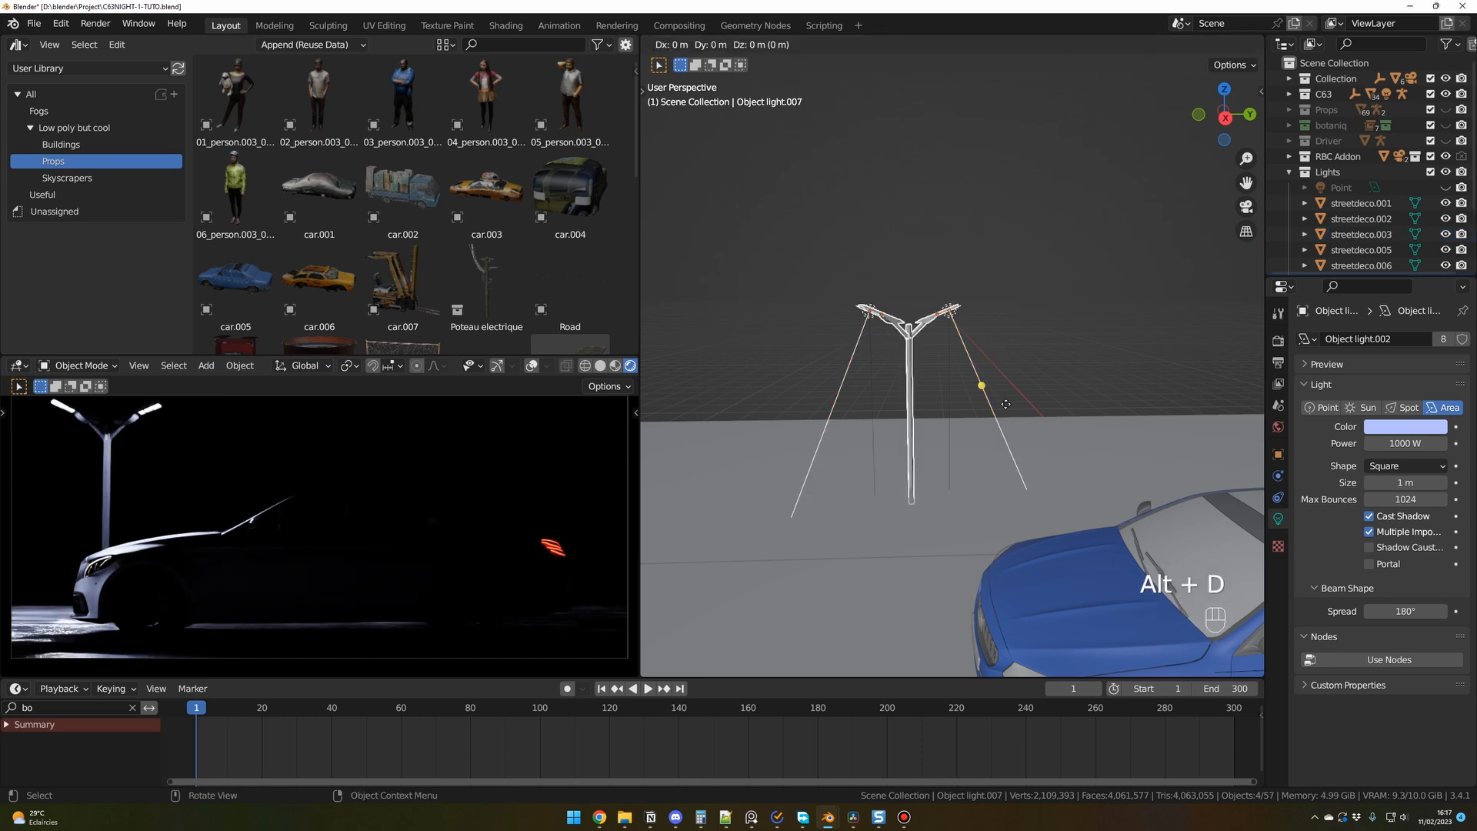
right_click(1023, 389)
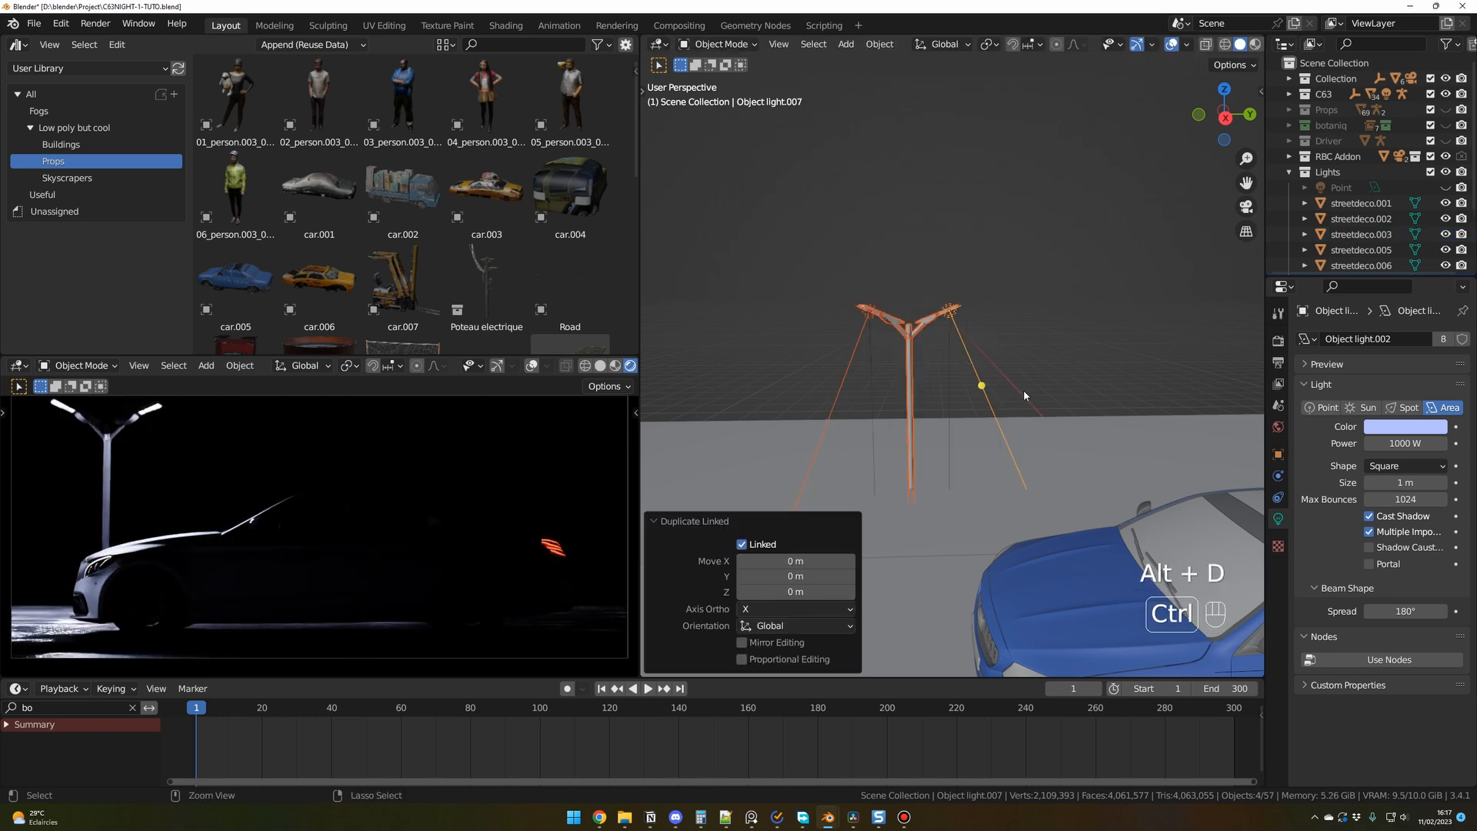
key("ctrl+z")
left_click(1097, 362)
Step: Select the area light Object light.002 under the head of the street lamp nearest the car
middle_click_drag(1077, 390, 1080, 400)
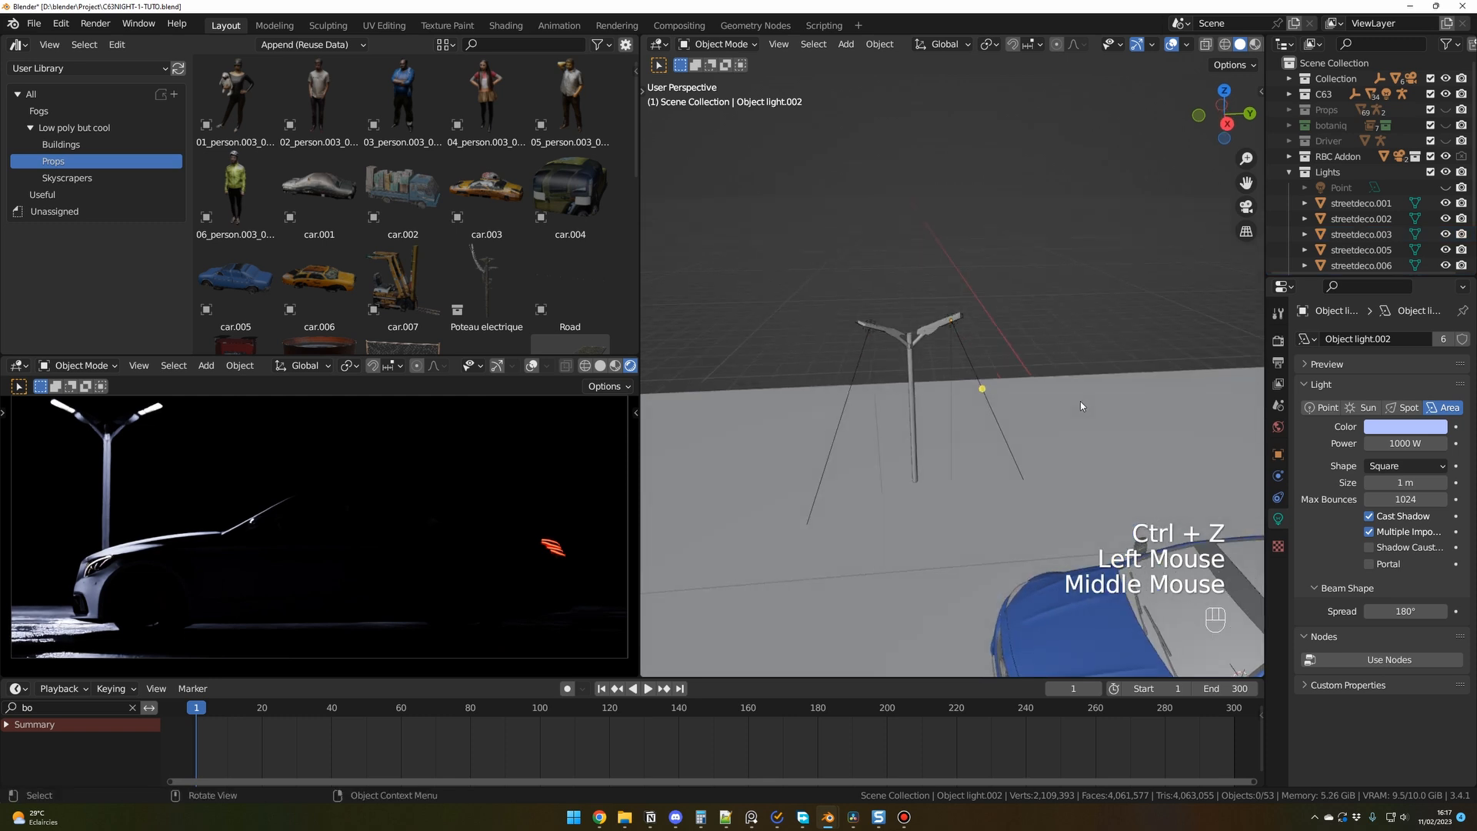
scroll(1080, 400, "up", 1)
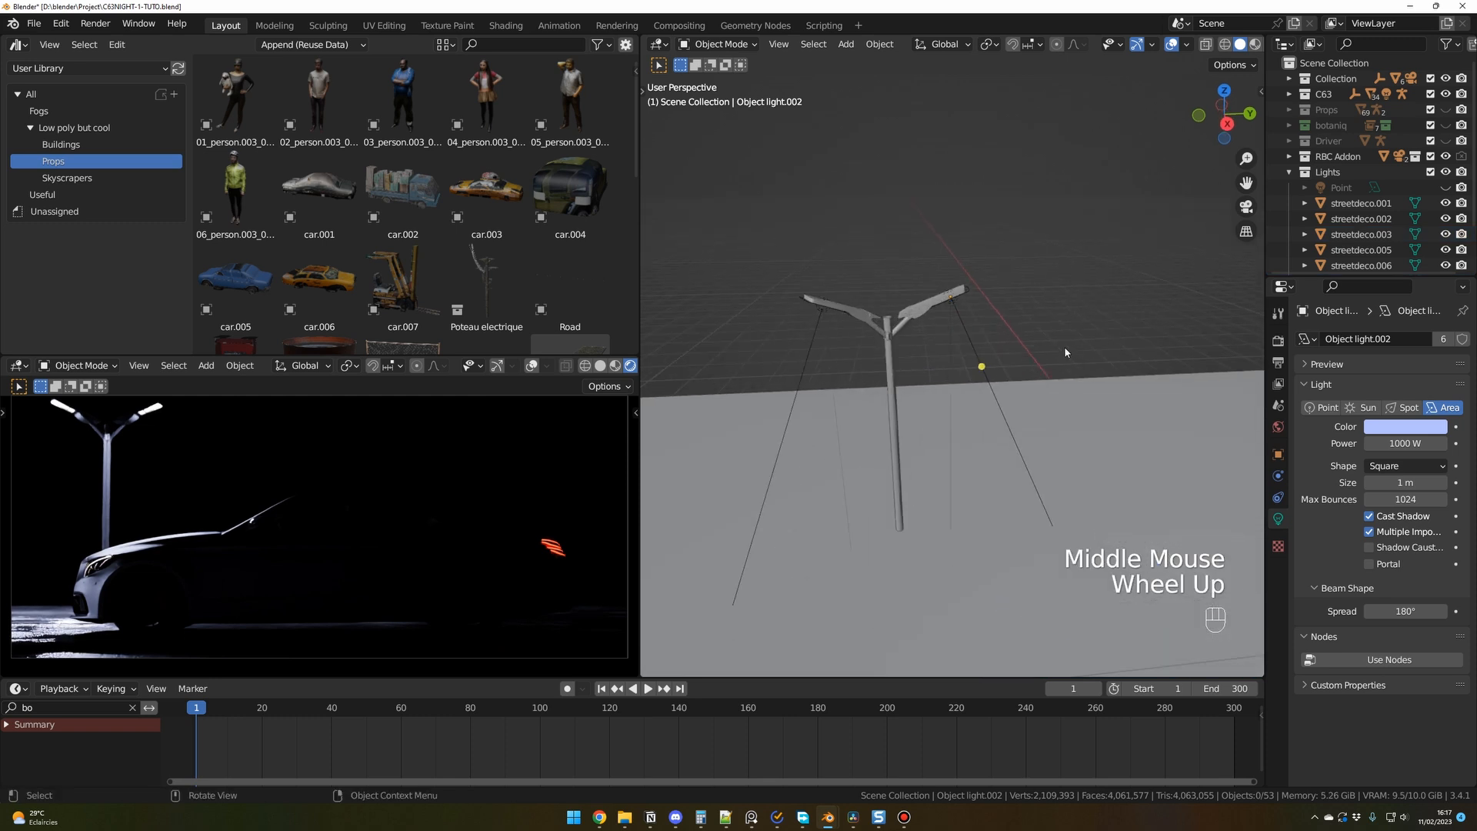
middle_click_drag(1036, 322, 1039, 319)
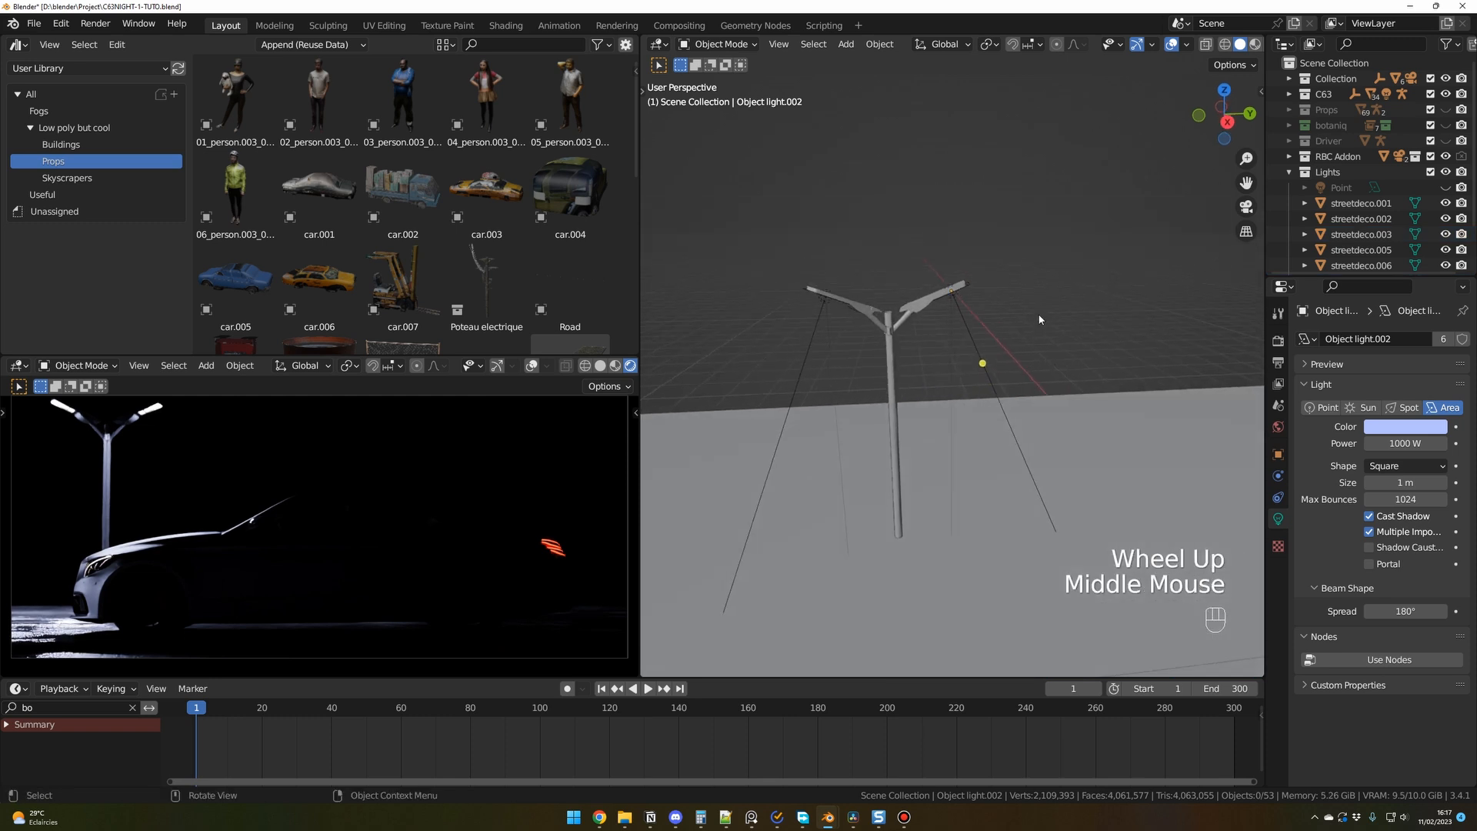
left_click(956, 305)
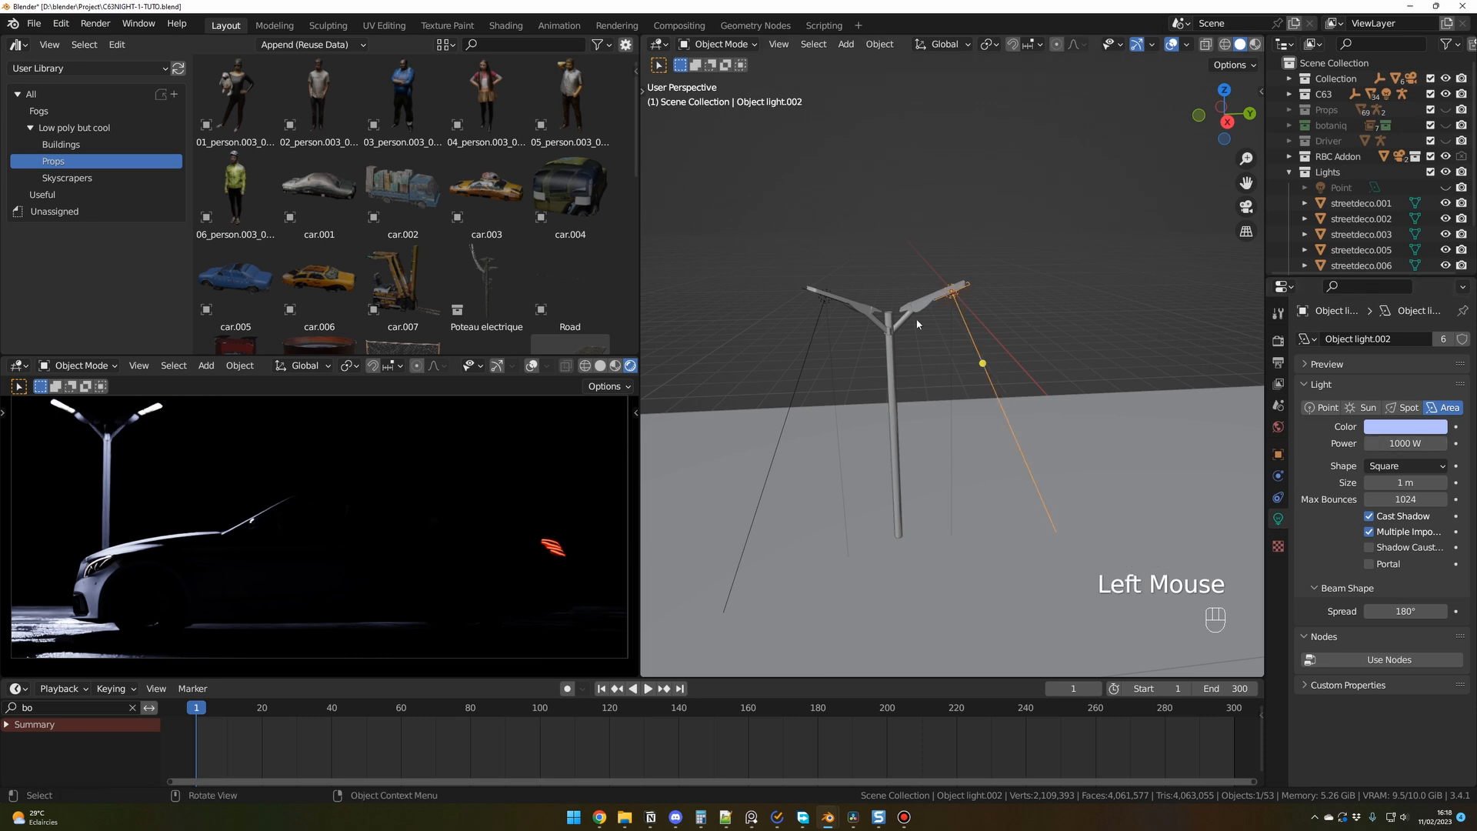
Step: Scrub the animation to frame 300 and examine how the row of street lamps lights the car along the road
scroll(1090, 347, "down", 2)
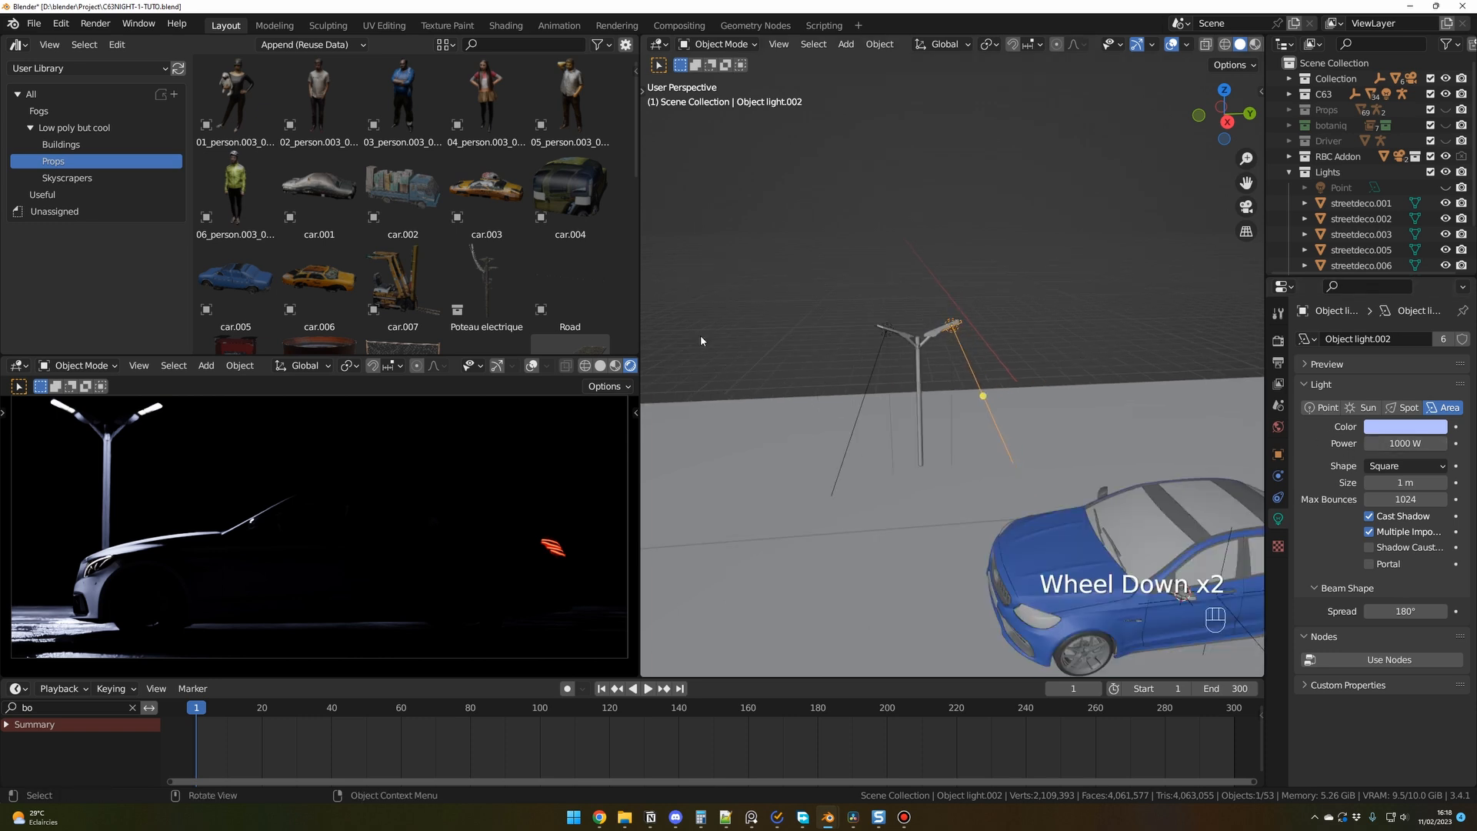
scroll(1024, 353, "down", 5)
middle_click_drag(1024, 353, 1013, 409, "shift")
scroll(1005, 429, "up", 1)
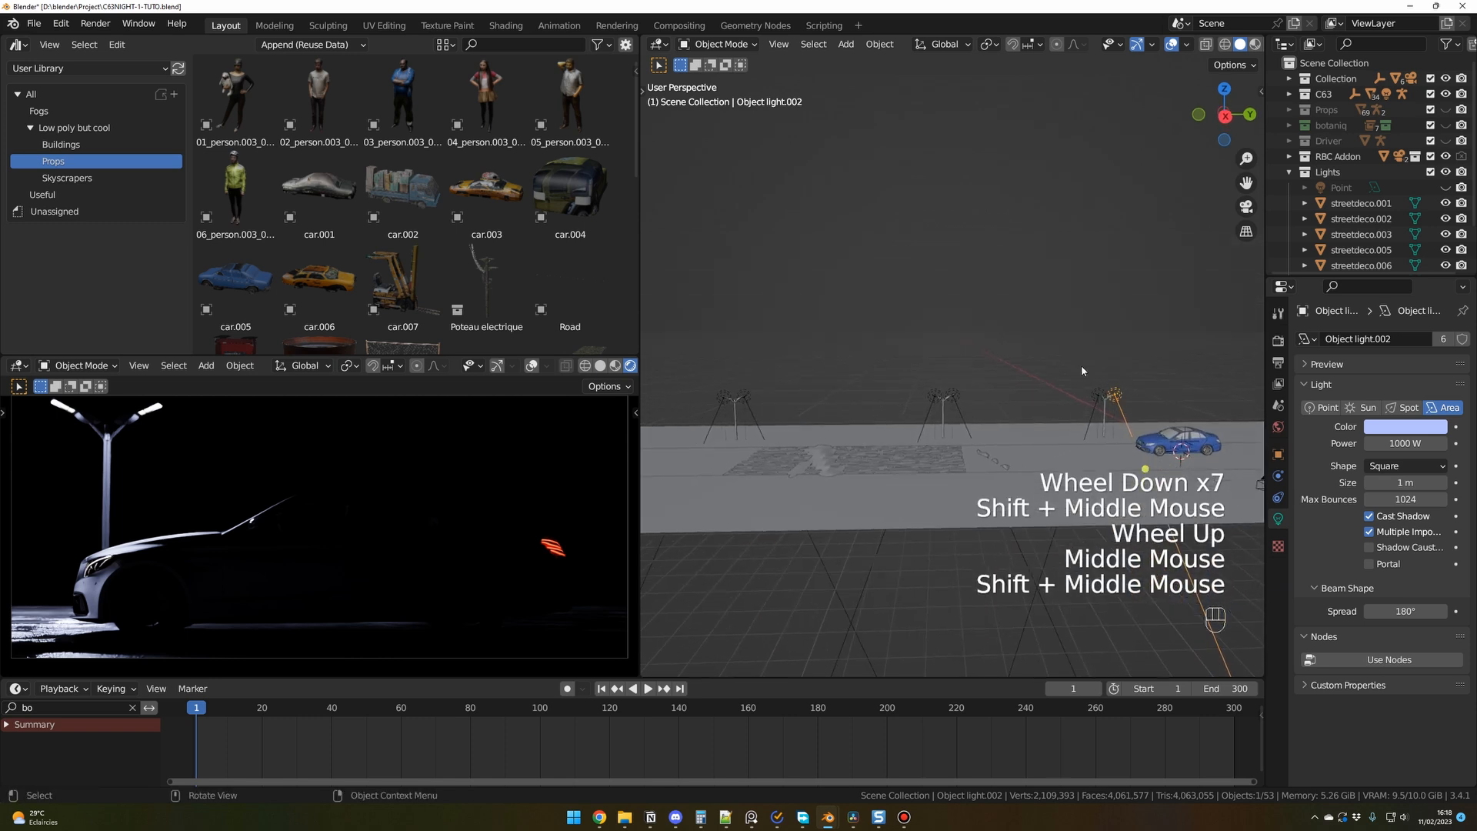
left_click_drag(687, 714, 782, 713)
left_click_drag(980, 710, 1233, 711)
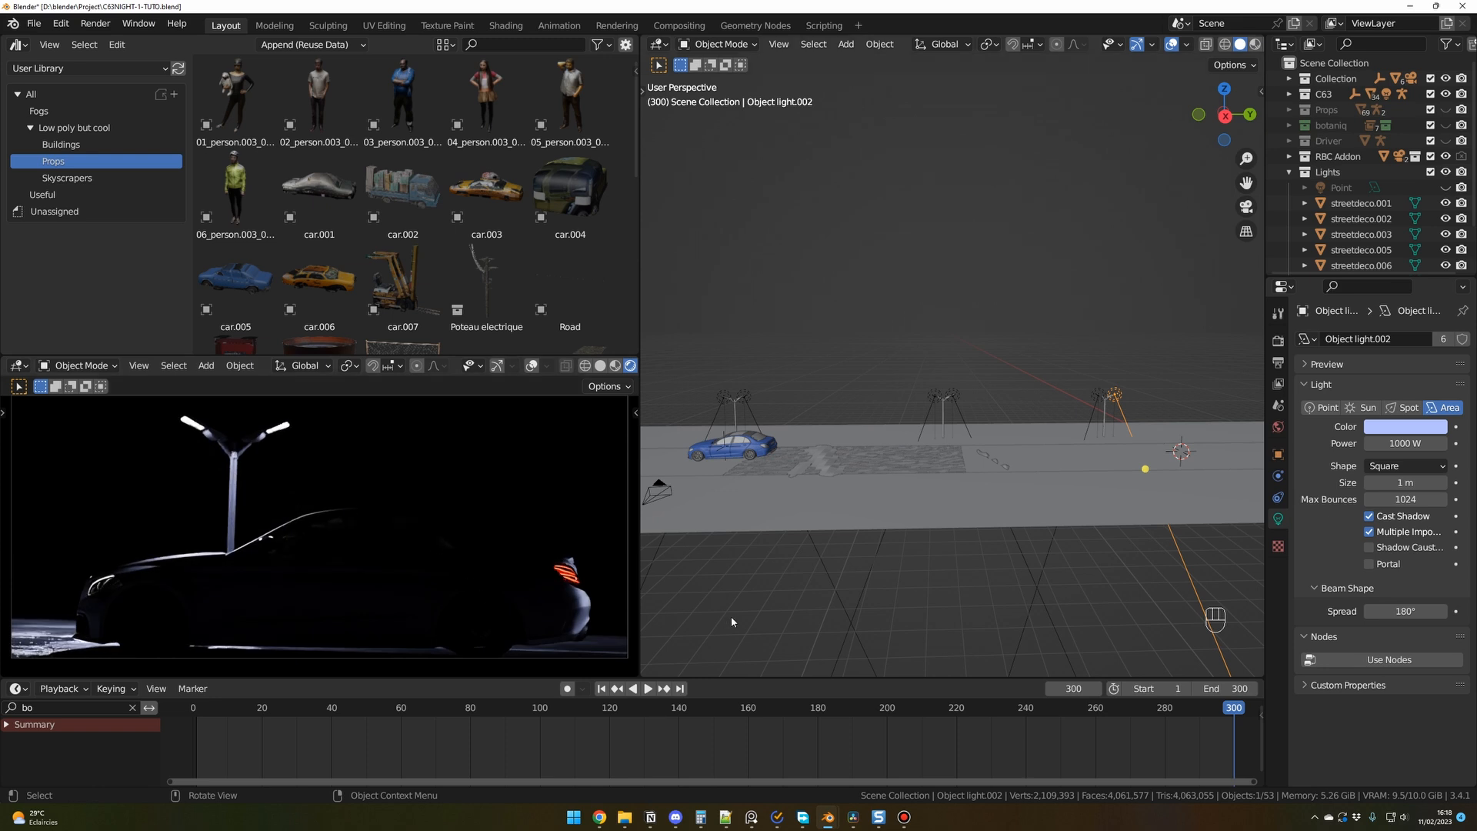
middle_click_drag(732, 621, 905, 607)
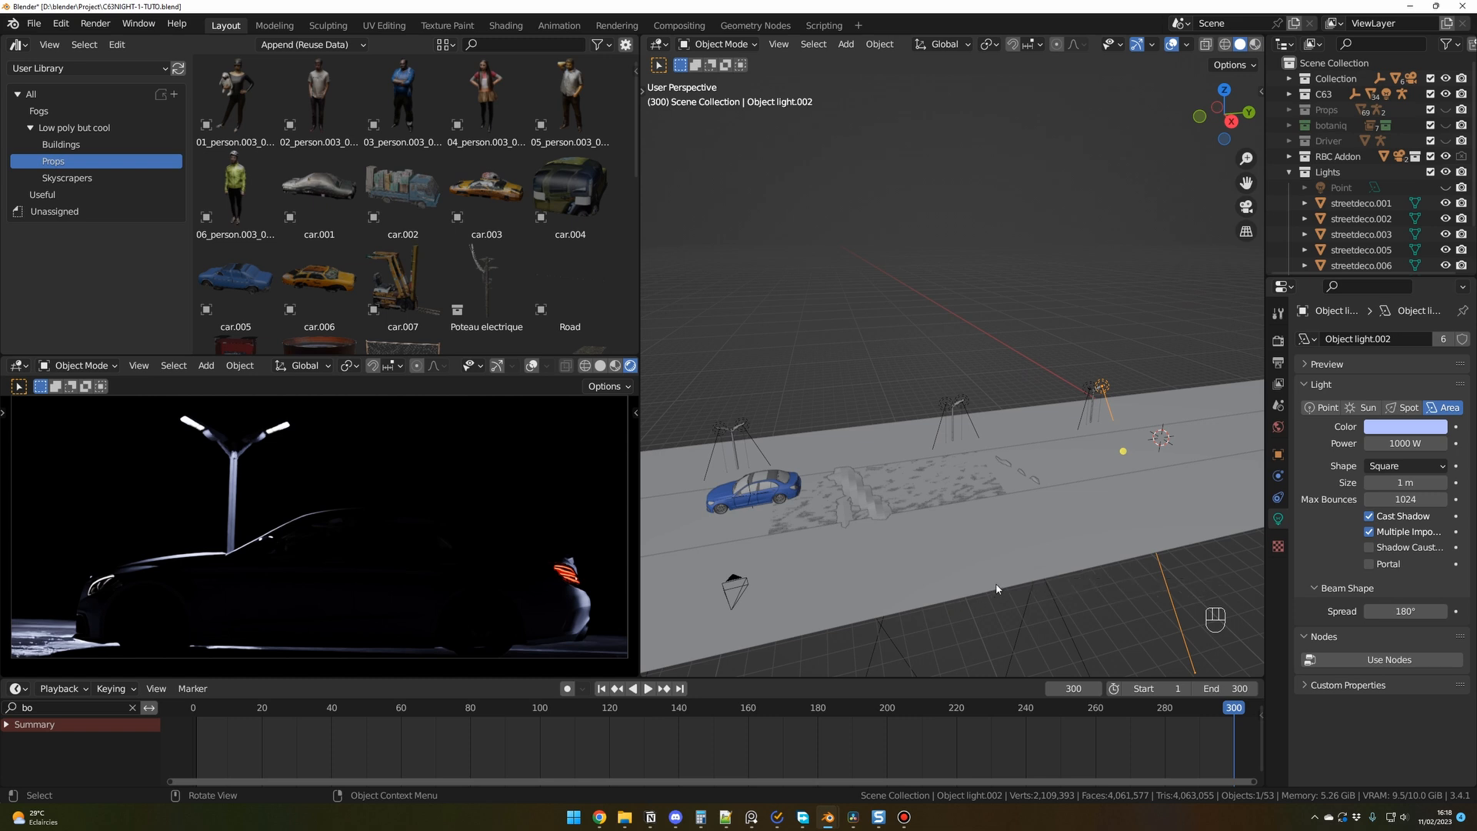
Step: Show the hidden Point light of the Lights collection in the viewport
left_click(948, 381)
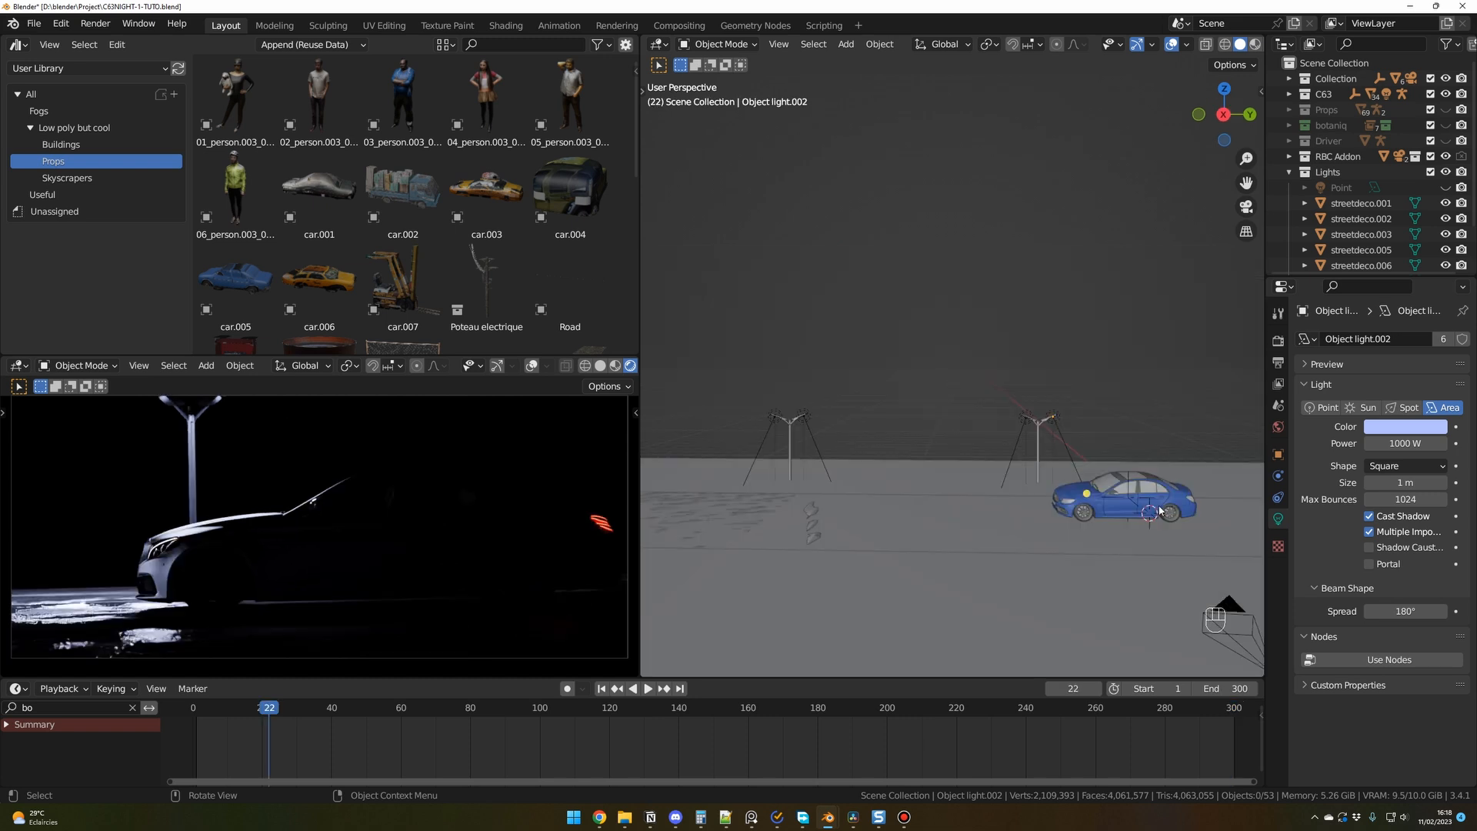
left_click(1339, 190)
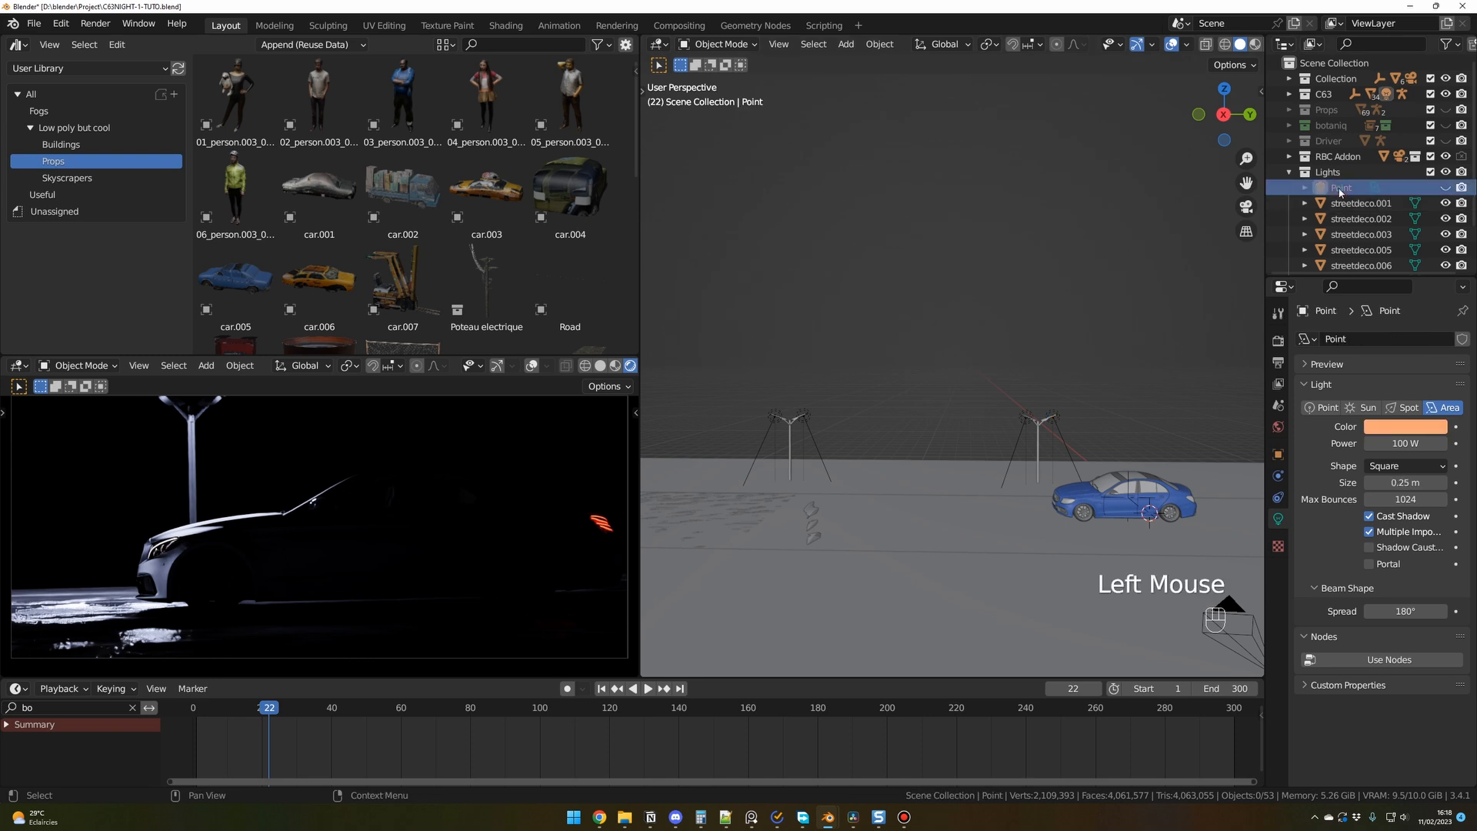
left_click(1446, 188)
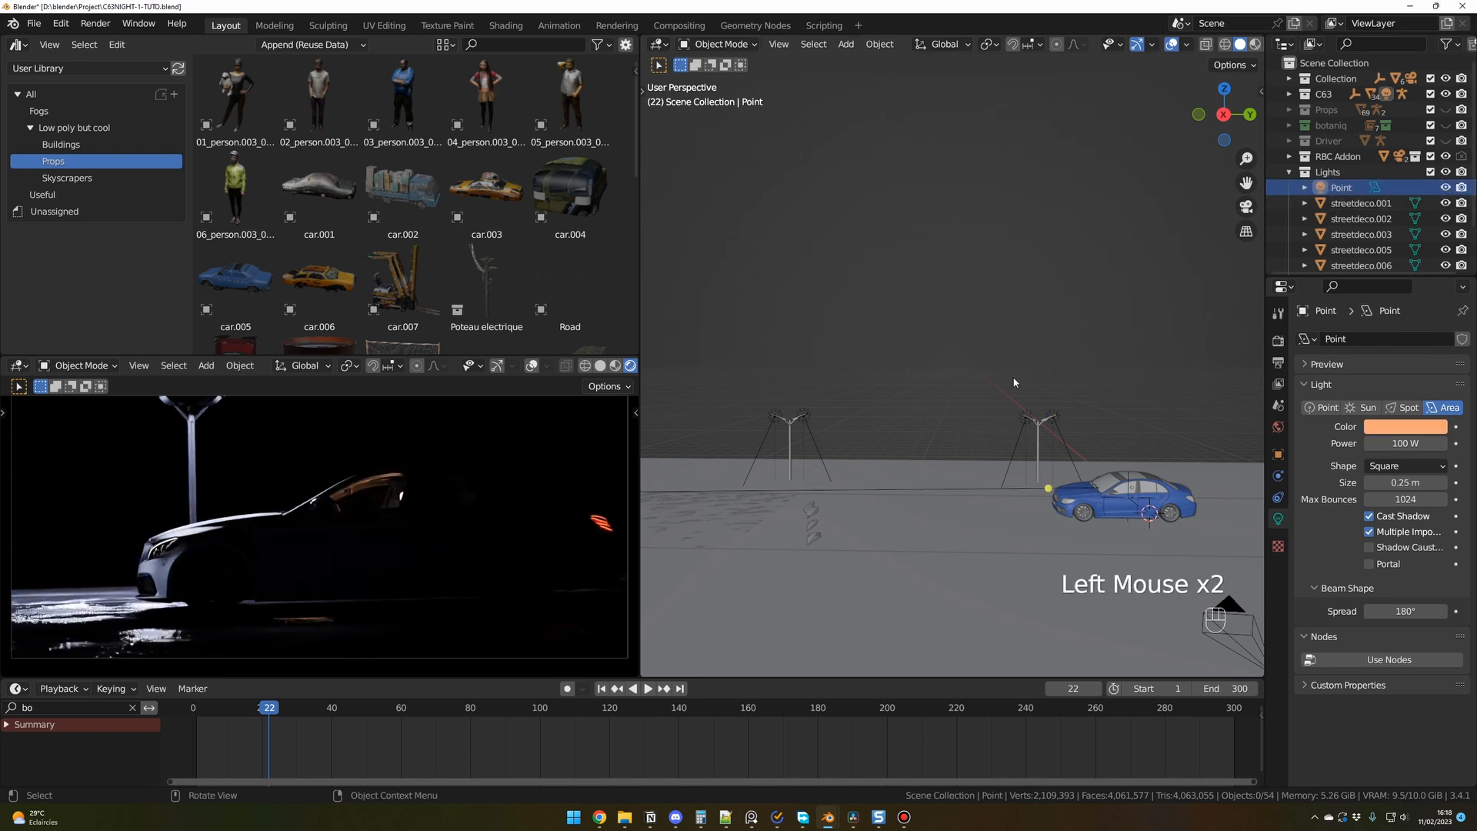
Step: Add an area light at the 3D cursor on the car and raise it about 8.26 m along Z
middle_click_drag(1023, 399, 991, 471)
left_click(1014, 358)
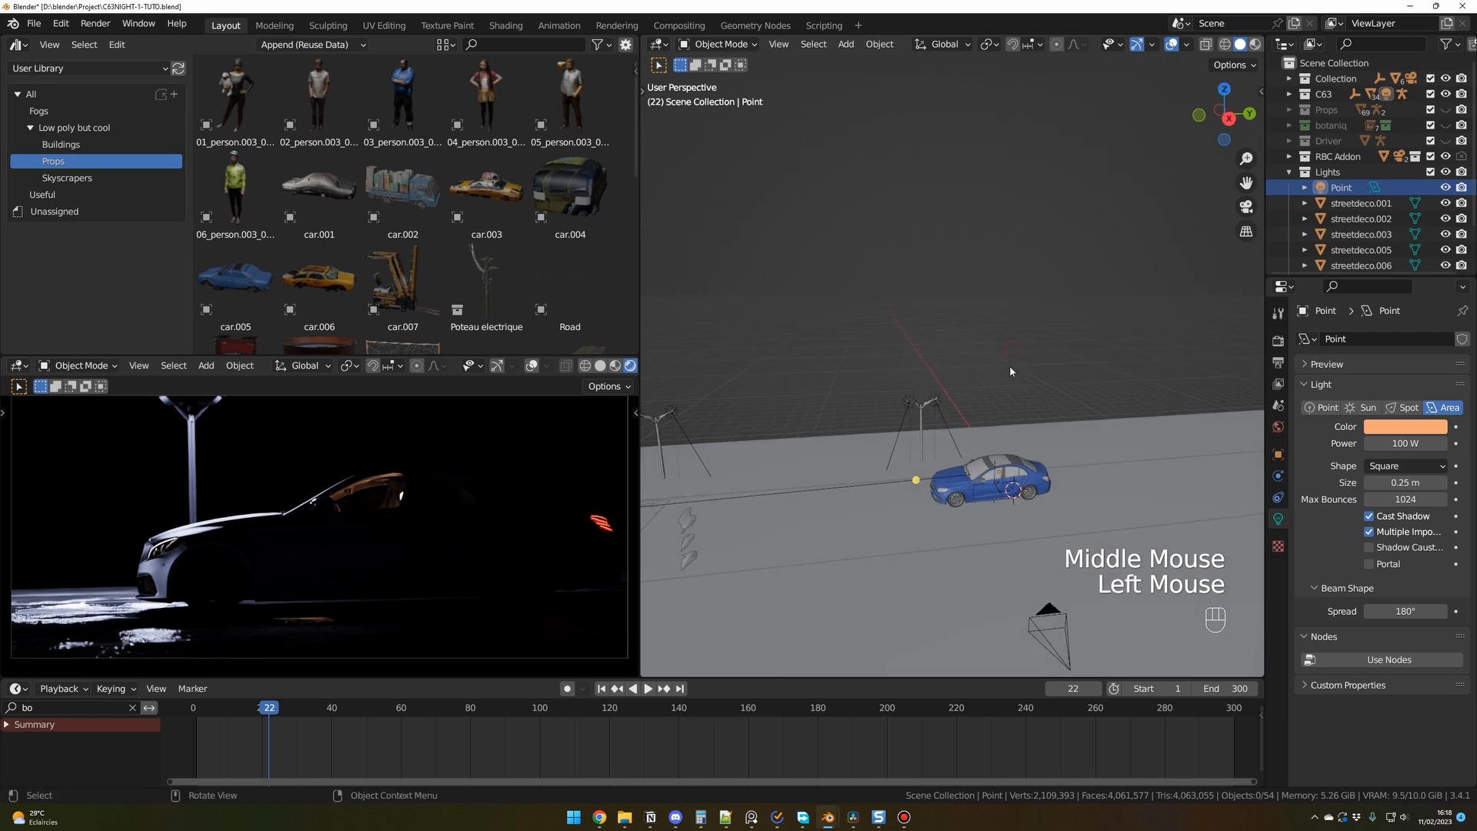
middle_click_drag(1011, 370, 1015, 397)
key("shift+a")
mouse_move(1016, 401)
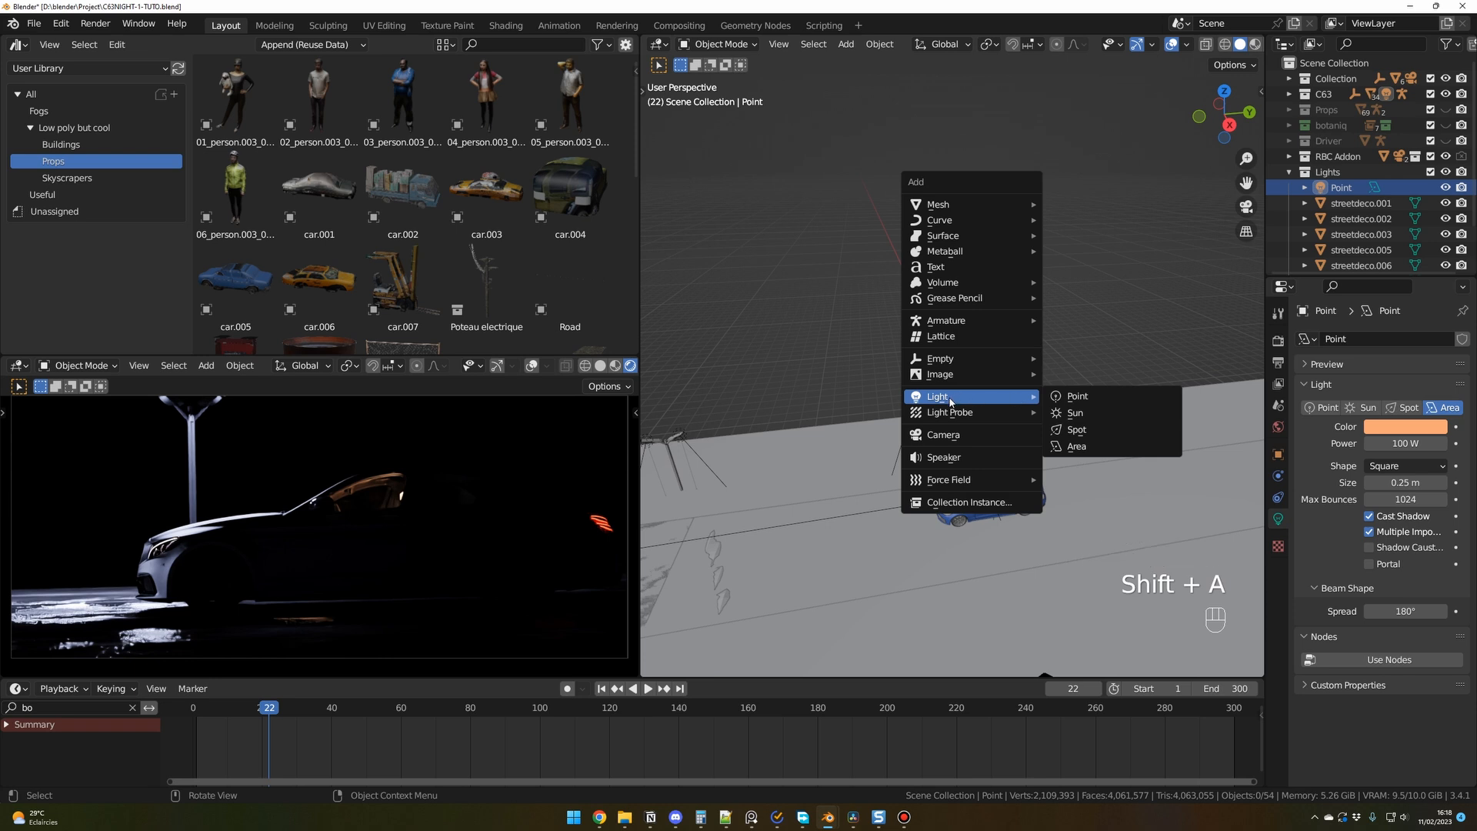
left_click(1077, 447)
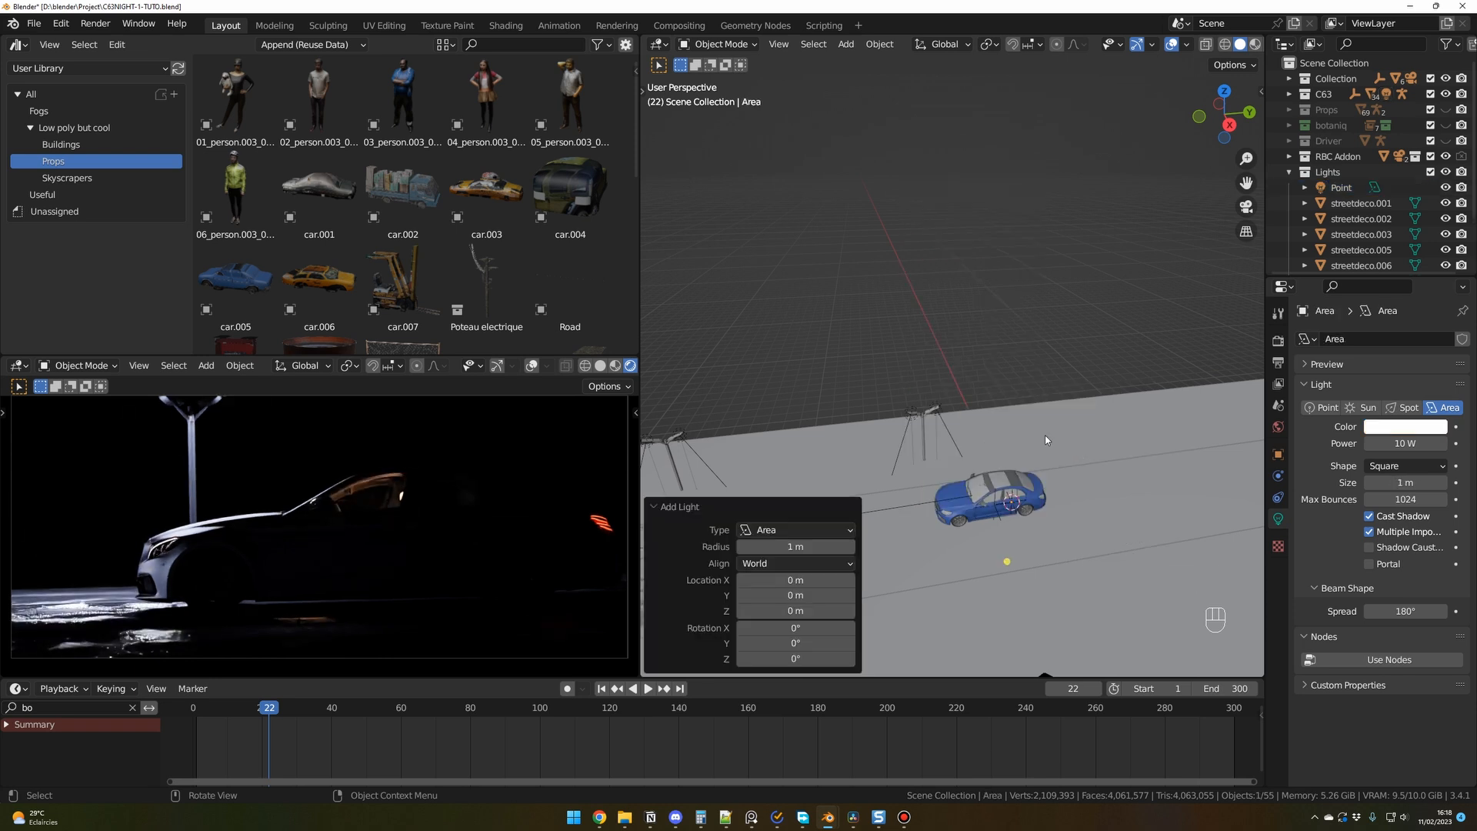
key("g")
middle_click(1044, 435)
left_click(1054, 380)
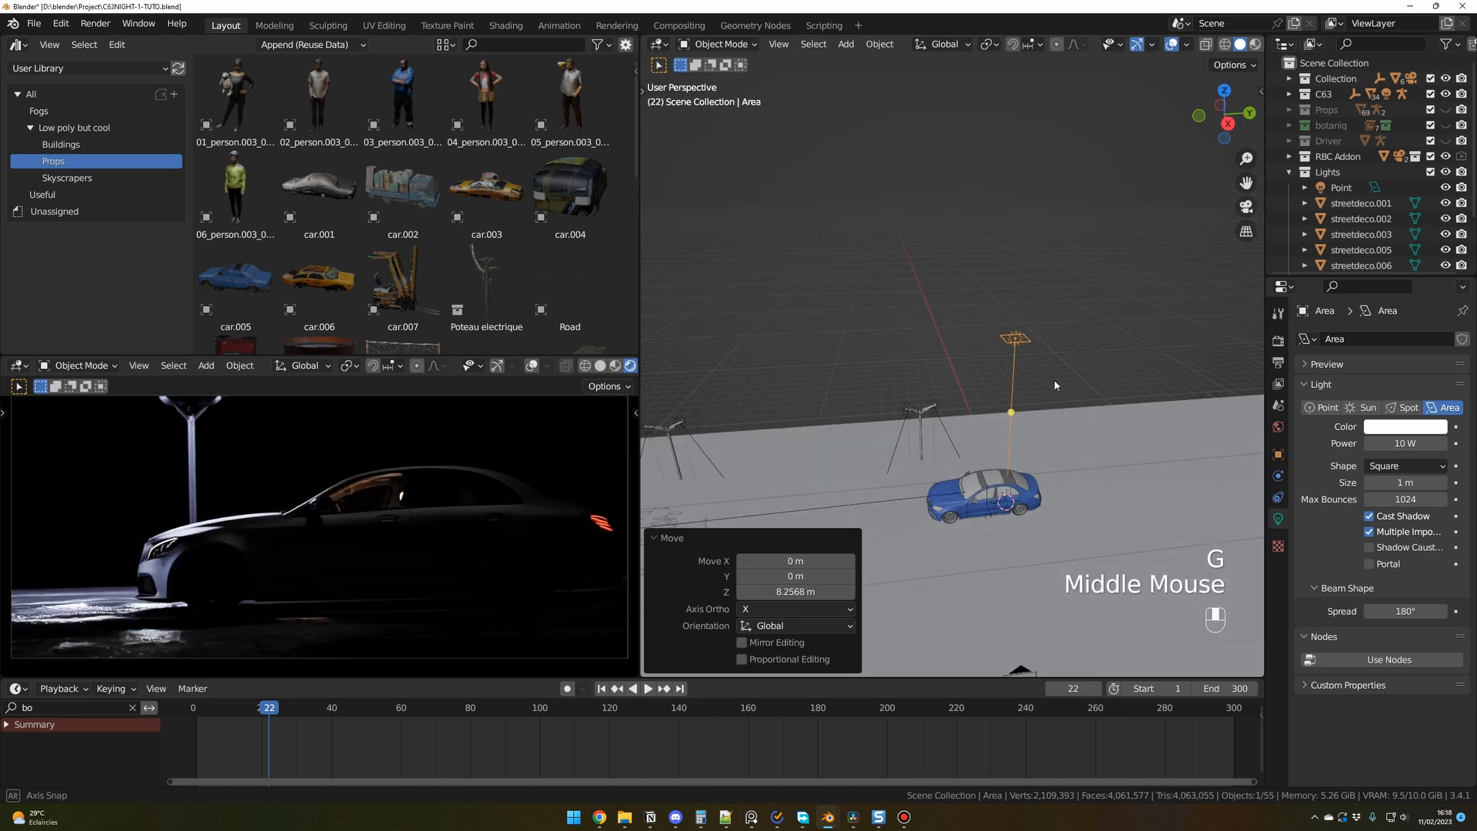
Step: Set the new area light's X rotation to -90° so that it shines horizontally along the road
middle_click_drag(1054, 380, 1057, 358)
left_click(1057, 347)
middle_click(1073, 369)
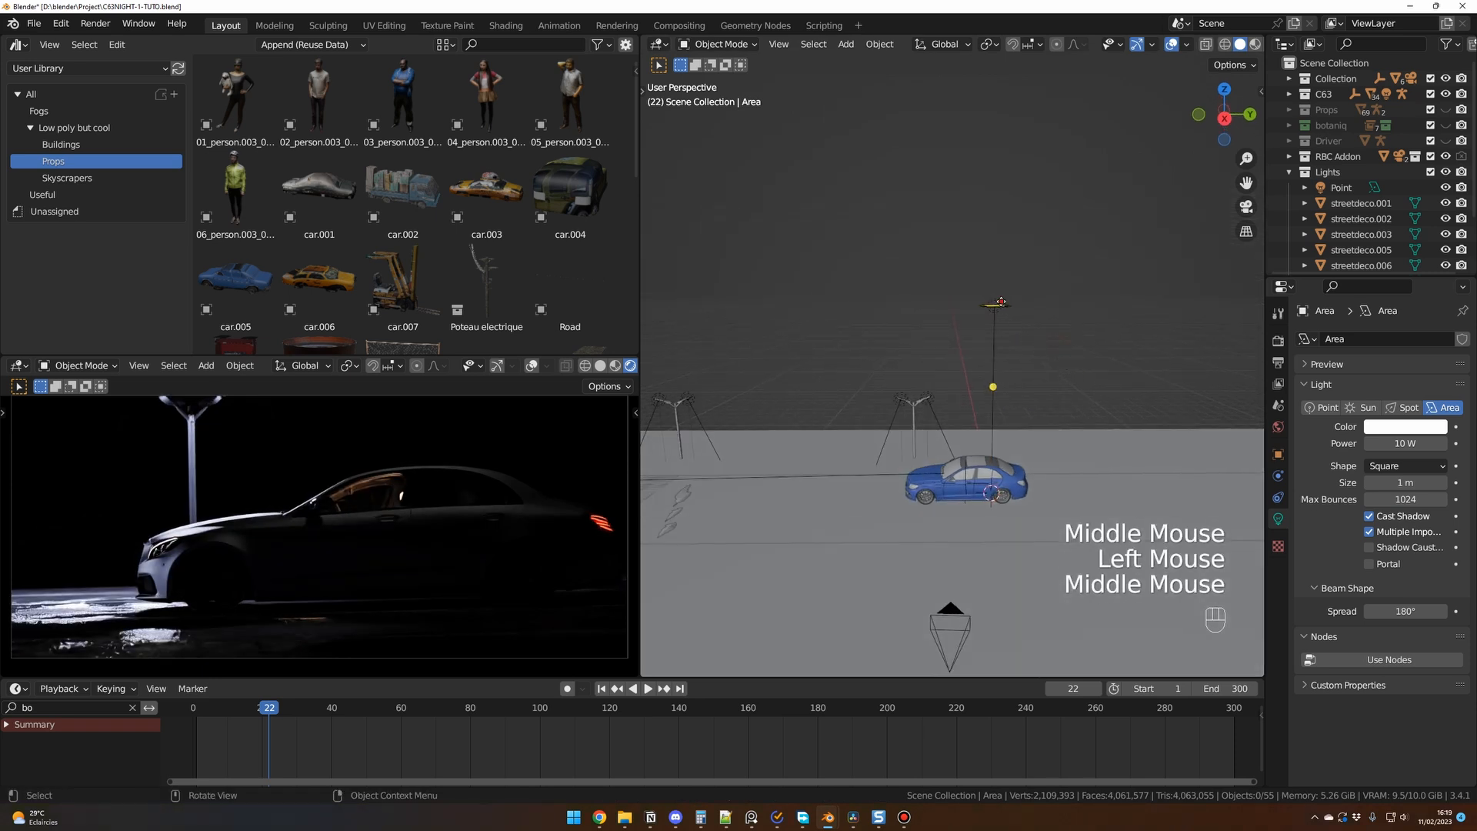
left_click(1000, 301)
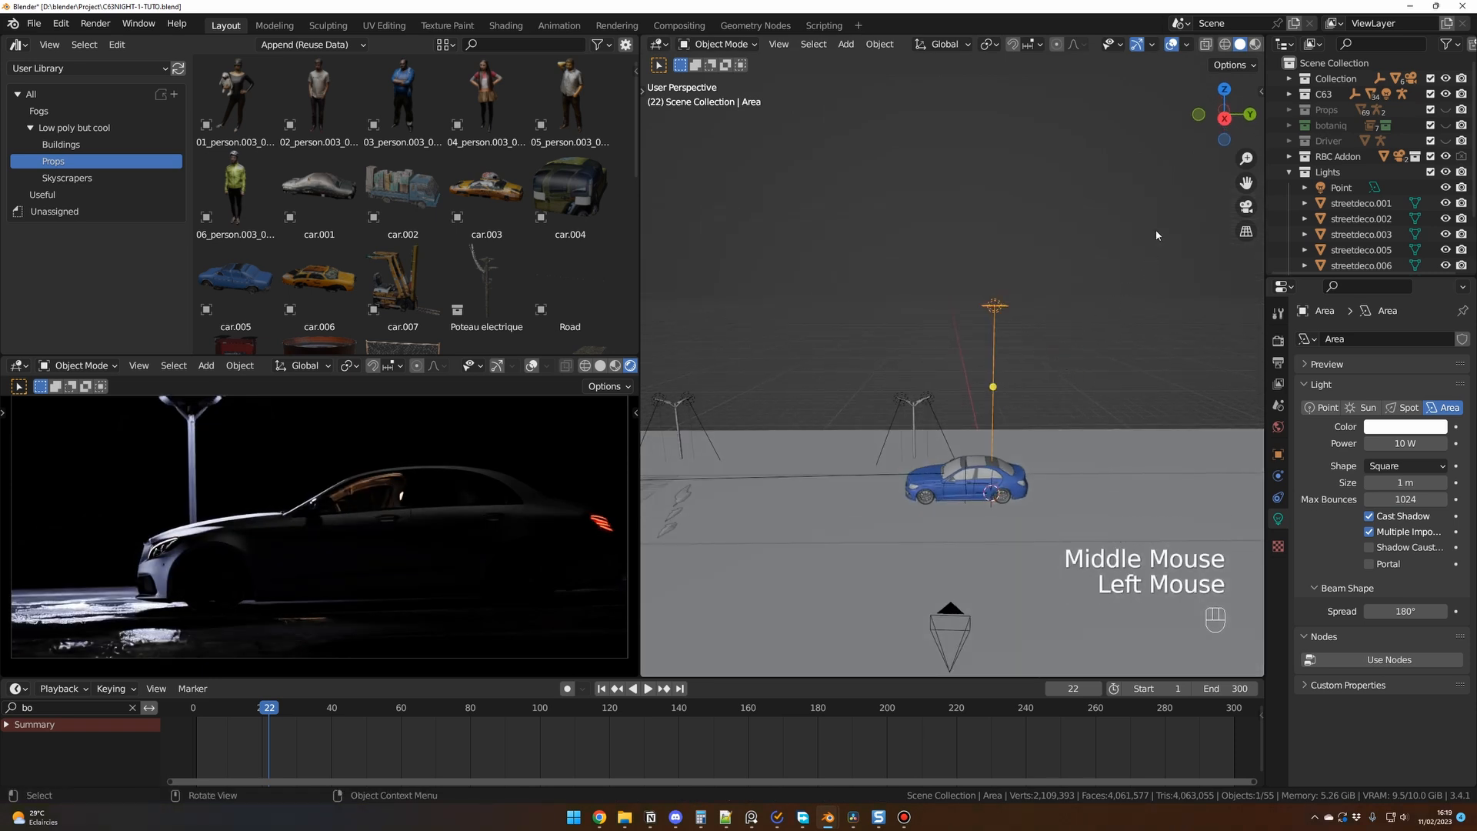
key("n")
left_click(1256, 93)
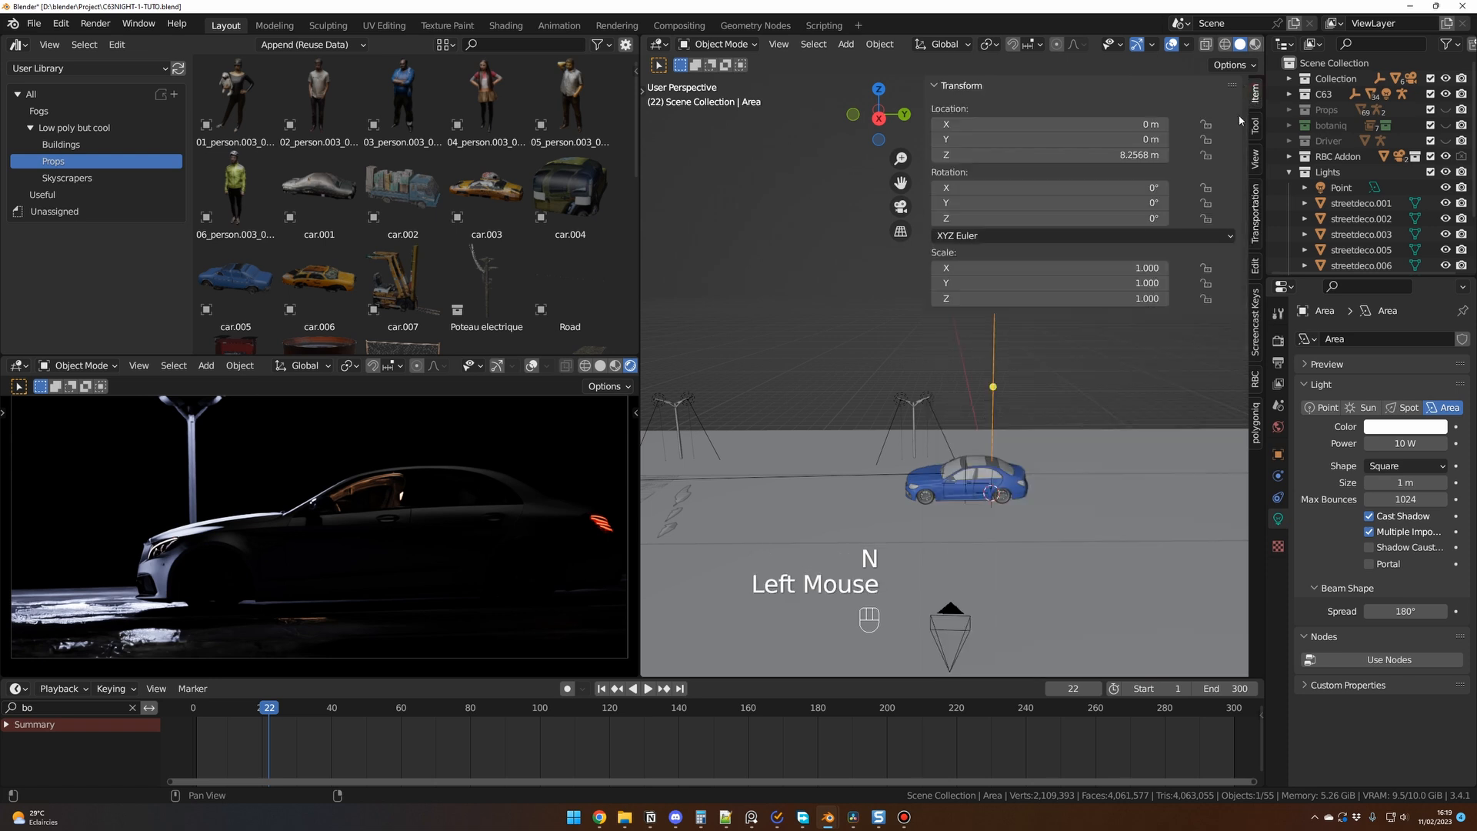
double_click(1072, 188)
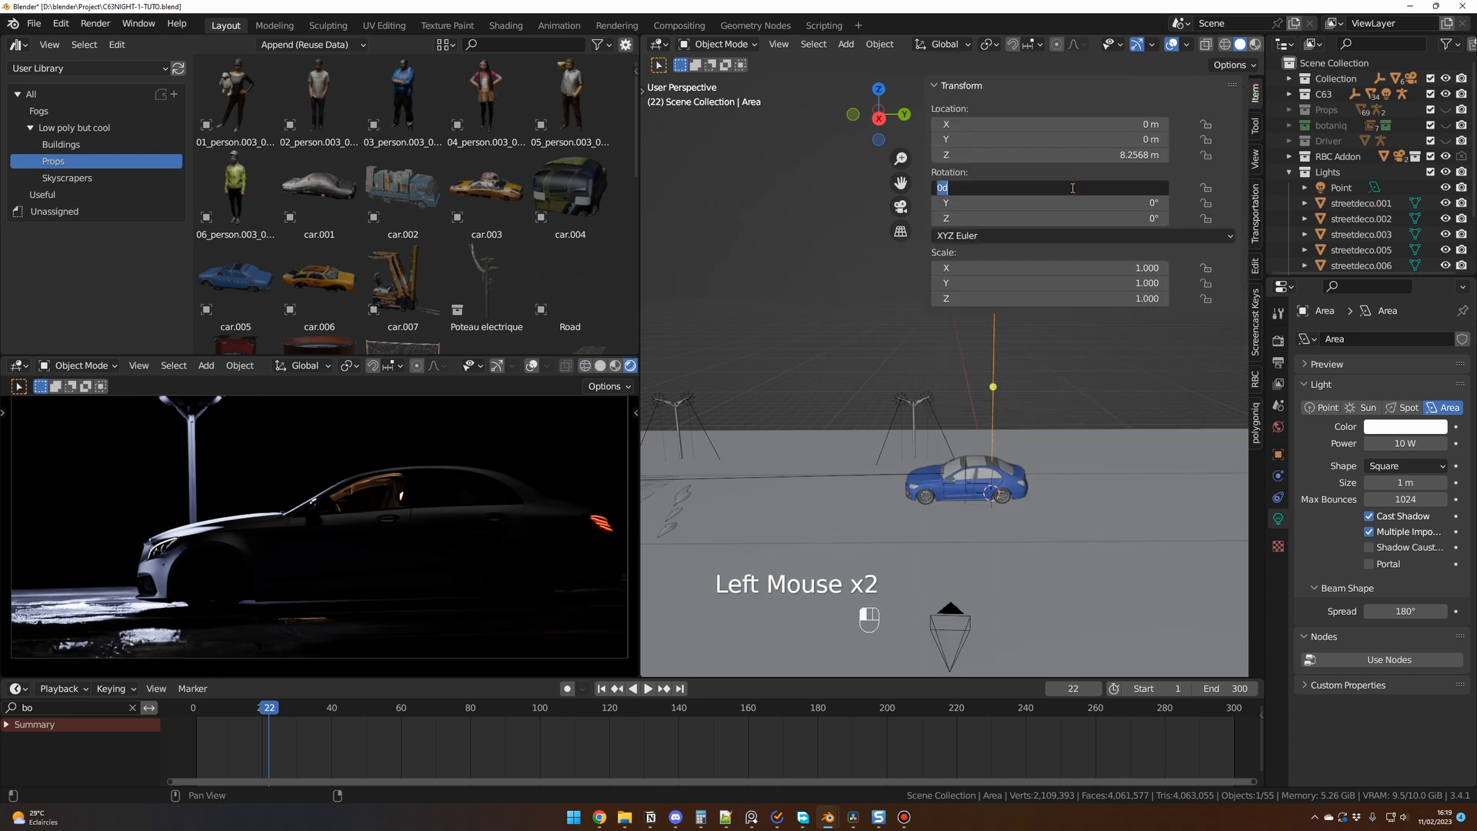
type("-90")
key("Return")
left_click(1057, 390)
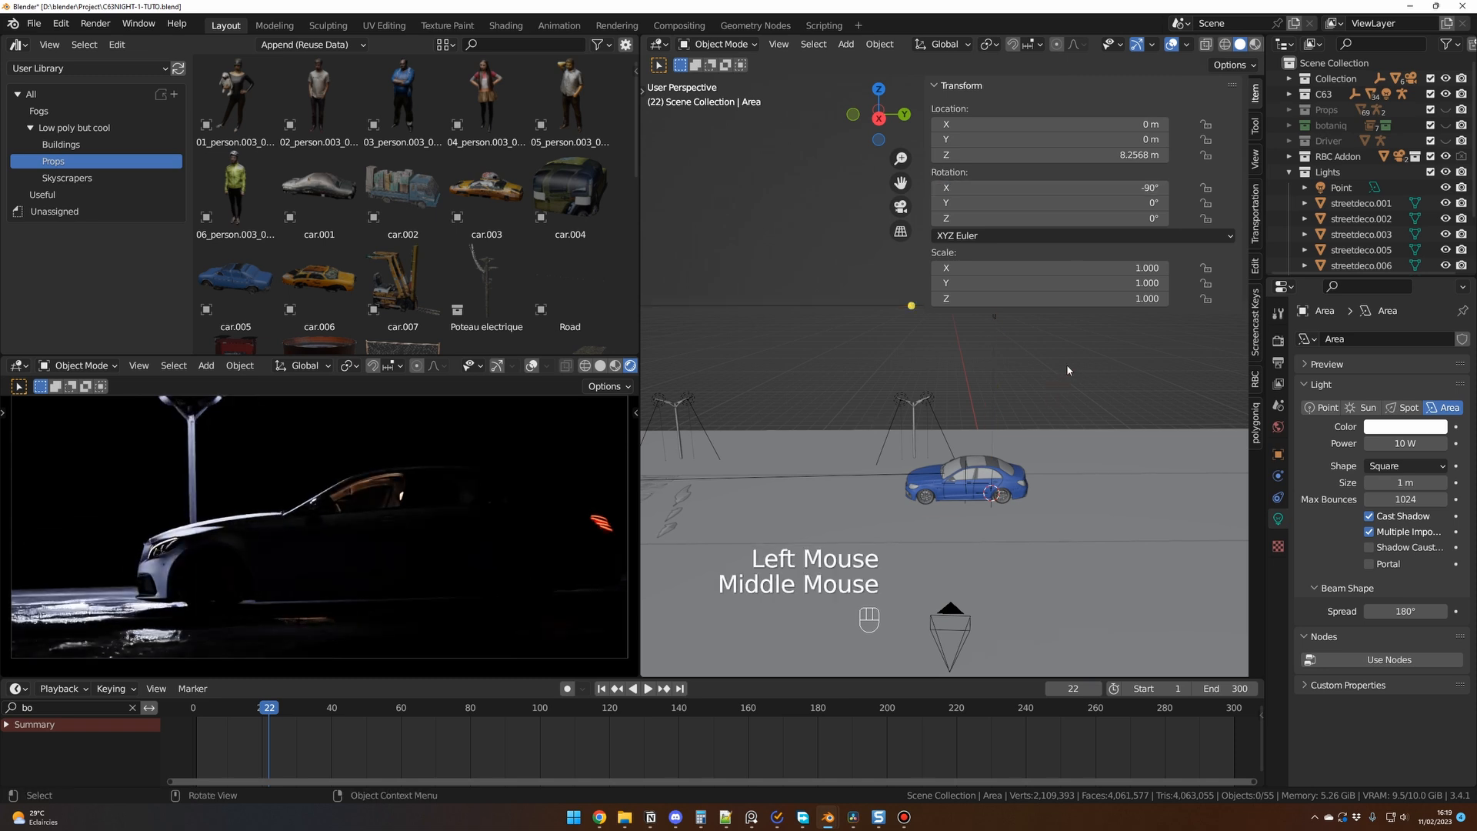
key("Escape")
left_click(934, 309)
key("n")
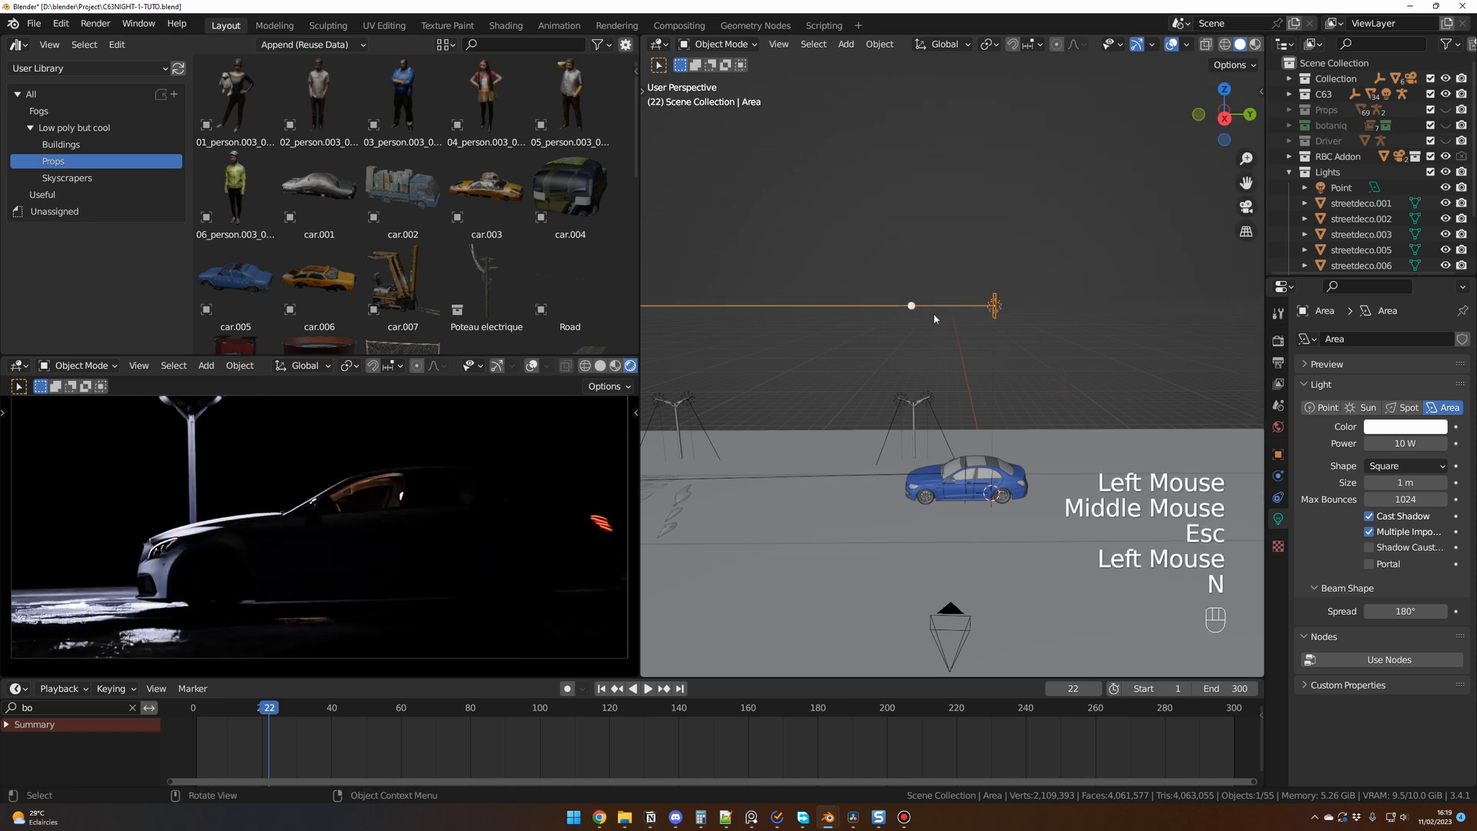
Step: Select the Point light and examine the hue and saturation of its color without changing them
left_click(1341, 188)
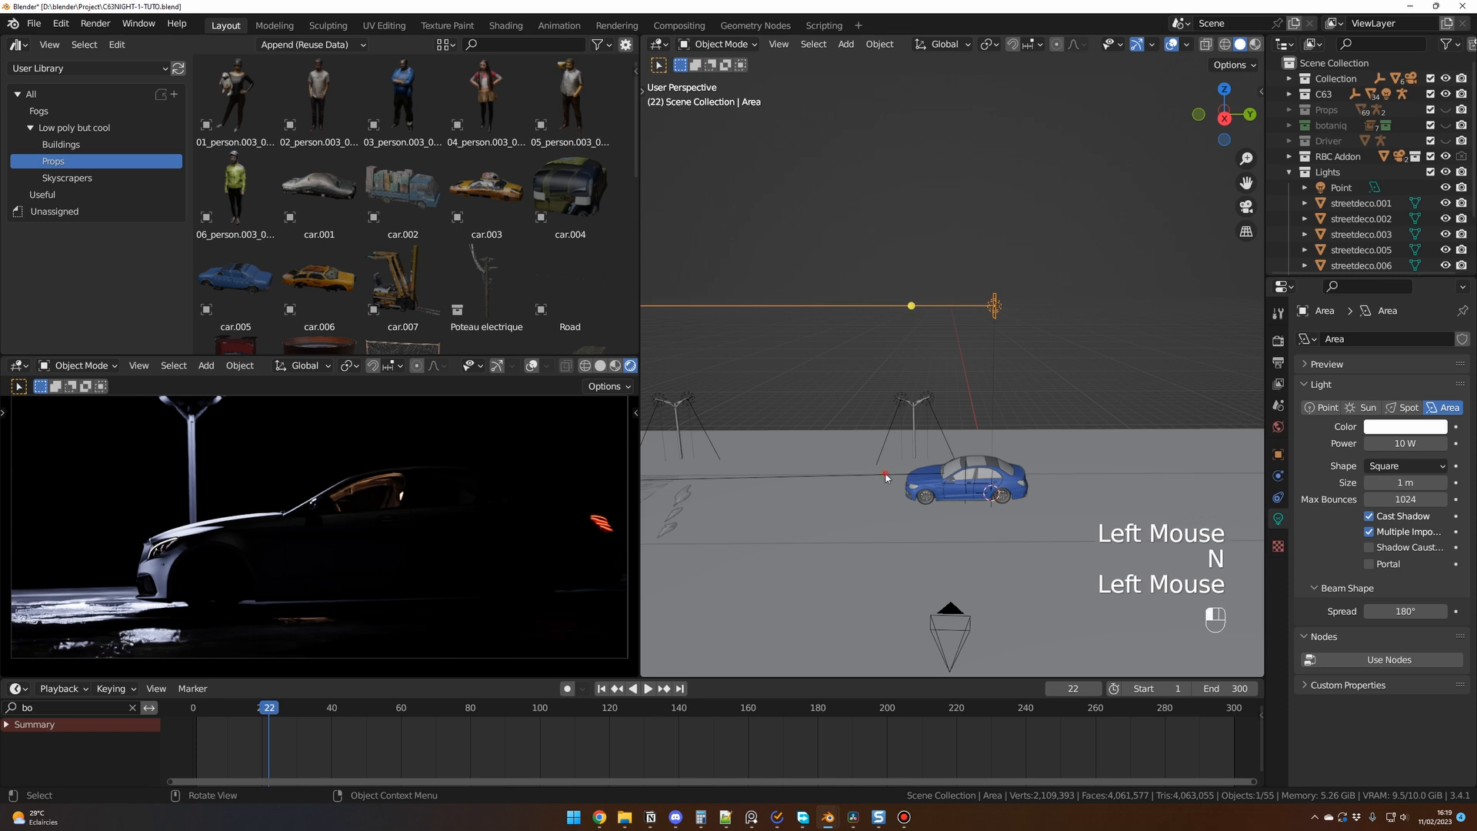
left_click(1387, 431)
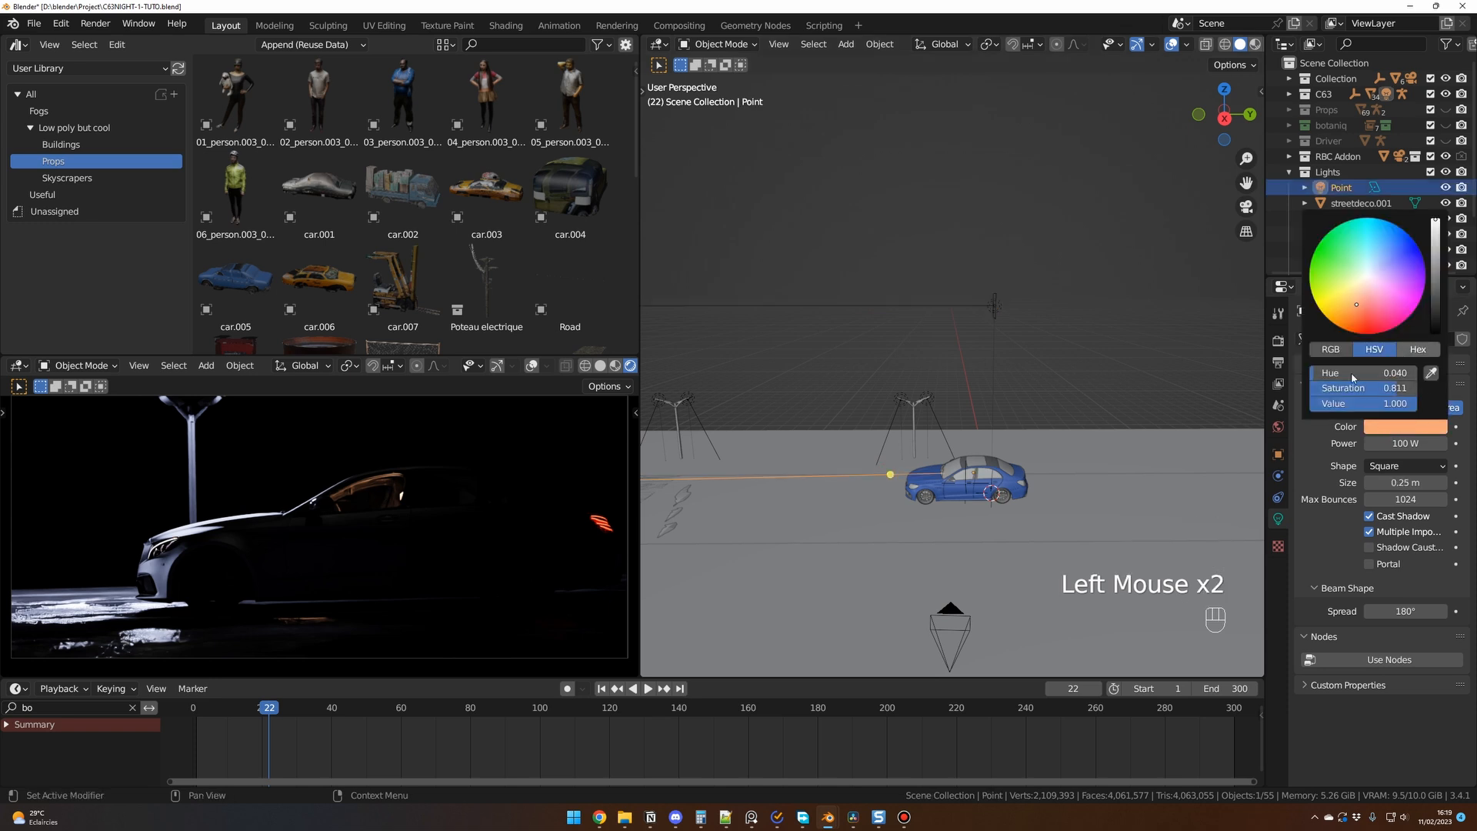
key("Escape")
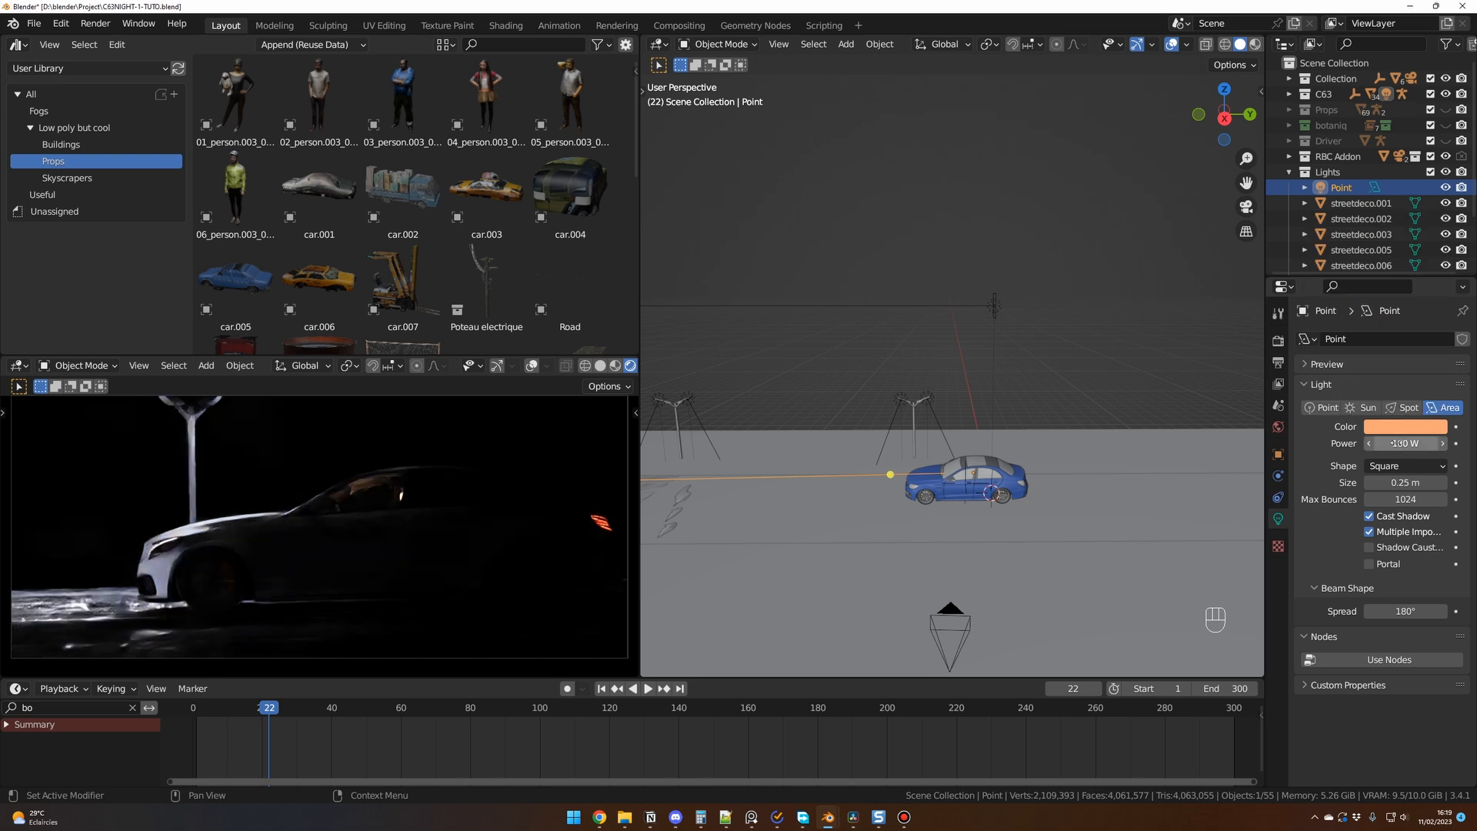
Step: Lower the new area light about 7.8 m along Z to the height of the car
left_click(991, 324)
left_click(994, 308)
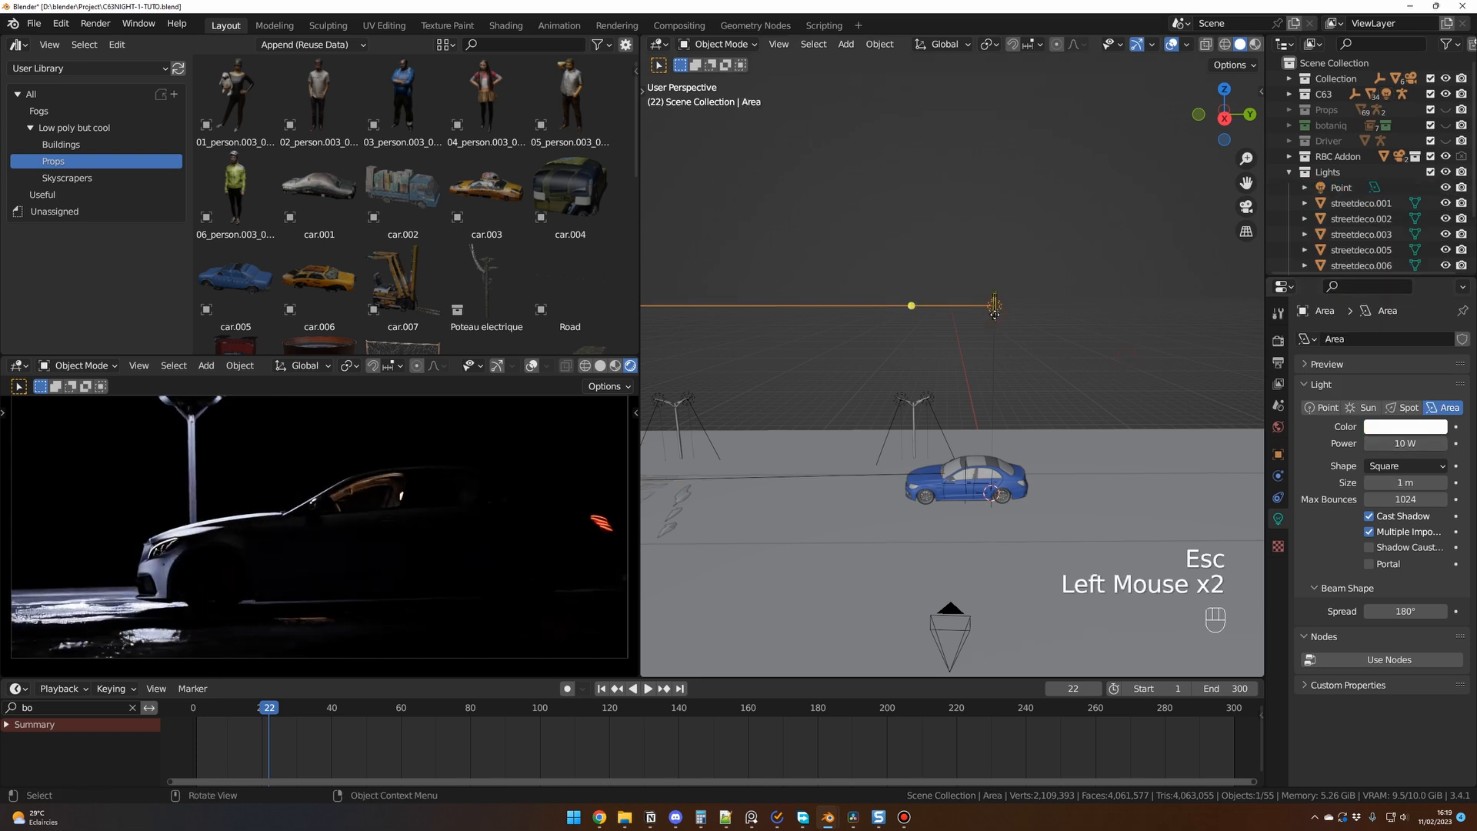
middle_click_drag(996, 312, 1087, 360)
key("g")
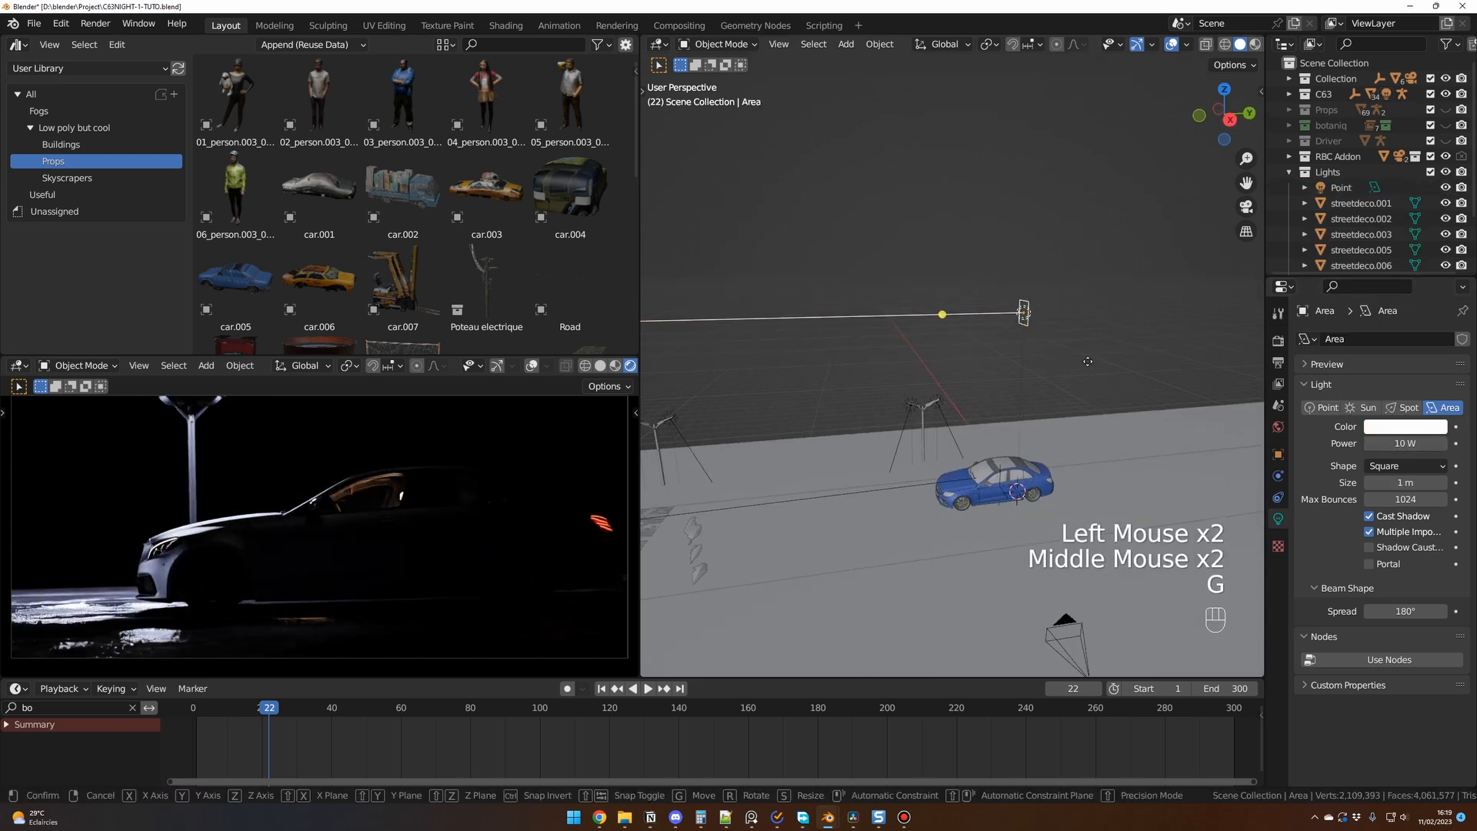
key("z")
left_click(1078, 532)
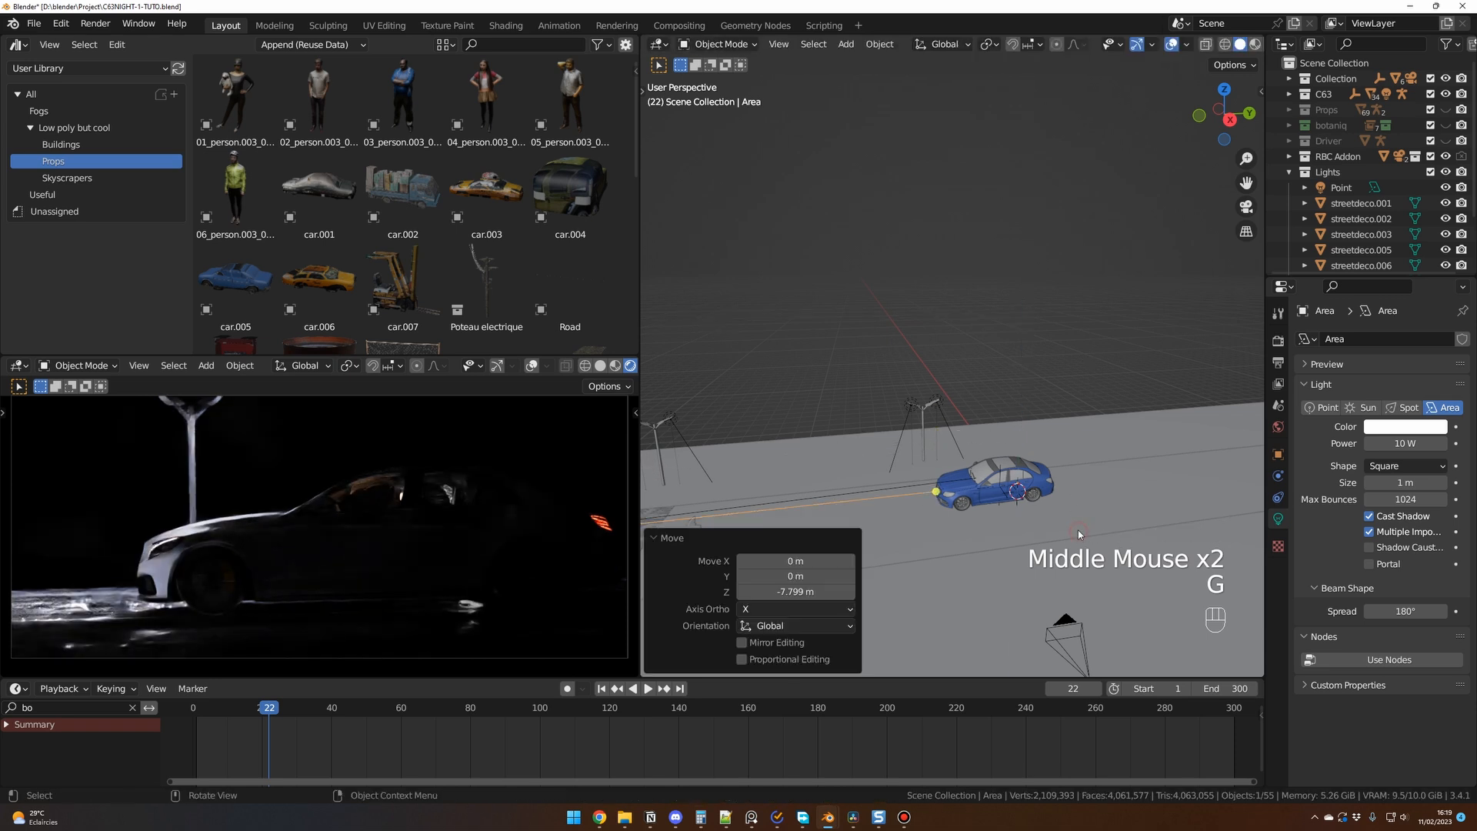
Step: From the top view, shift the area light horizontally by about 0.16 m in X and -1.25 m in Y
key("KP_7")
key("g")
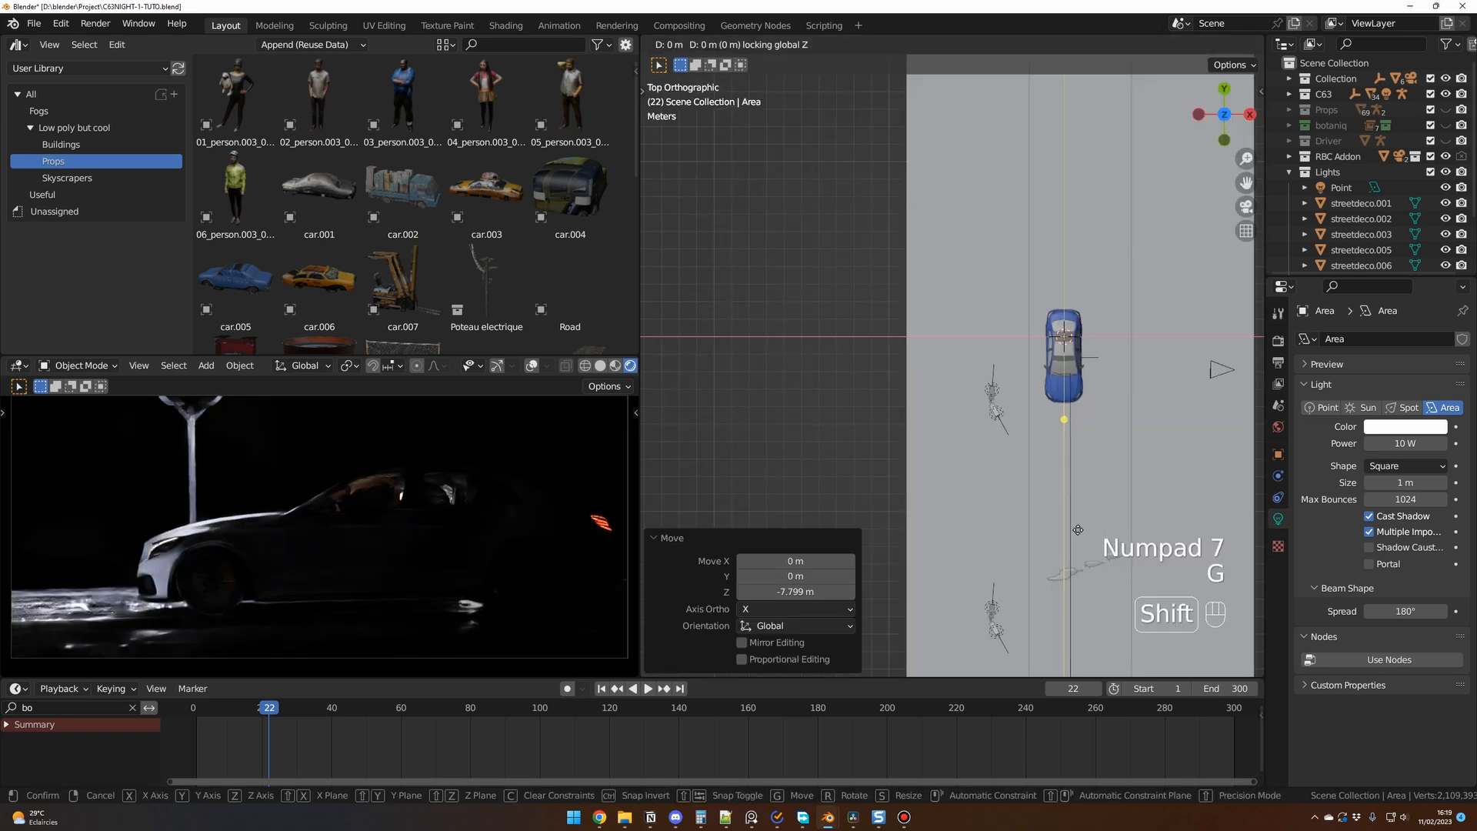
key("shift+z")
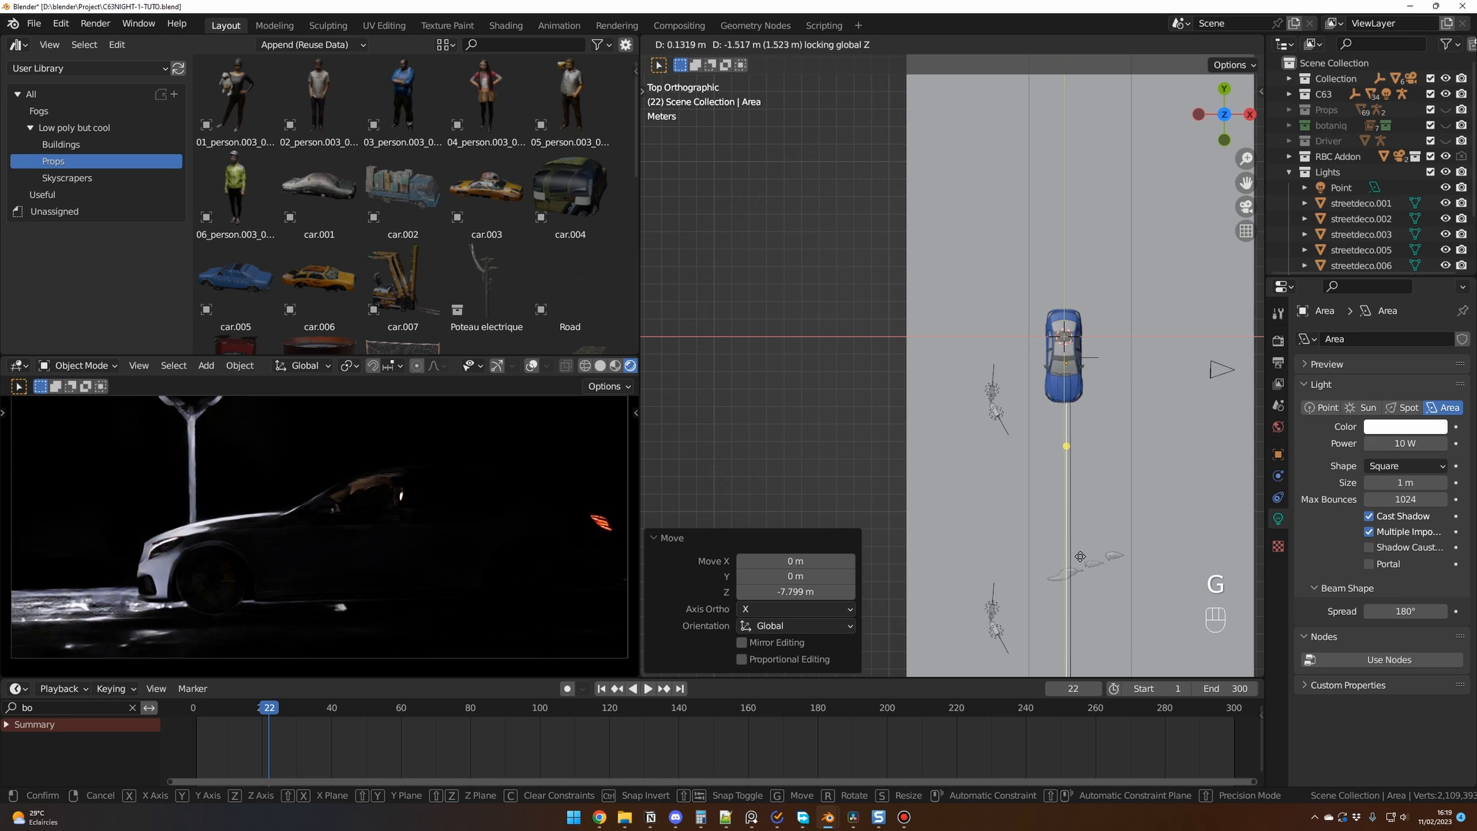
left_click(1082, 550)
Step: Raise the area light about 0.33 m along Z
middle_click_drag(1083, 551, 930, 403)
scroll(935, 408, "up", 2)
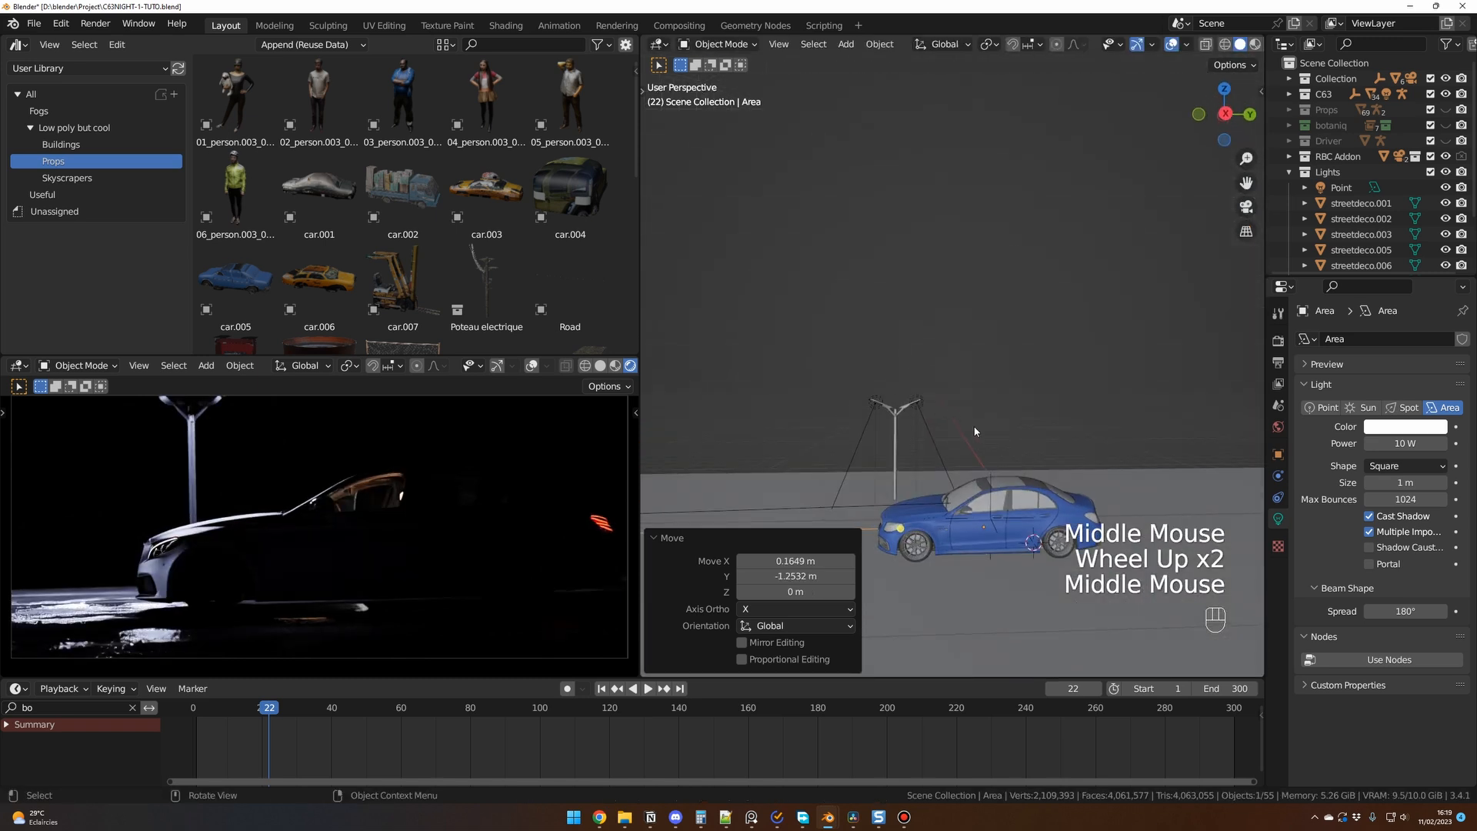
key("g")
key("z")
left_click(990, 421)
Step: Parent the area light to the car's Body with the Object (Keep Transform) option
middle_click_drag(1016, 439, 1056, 464)
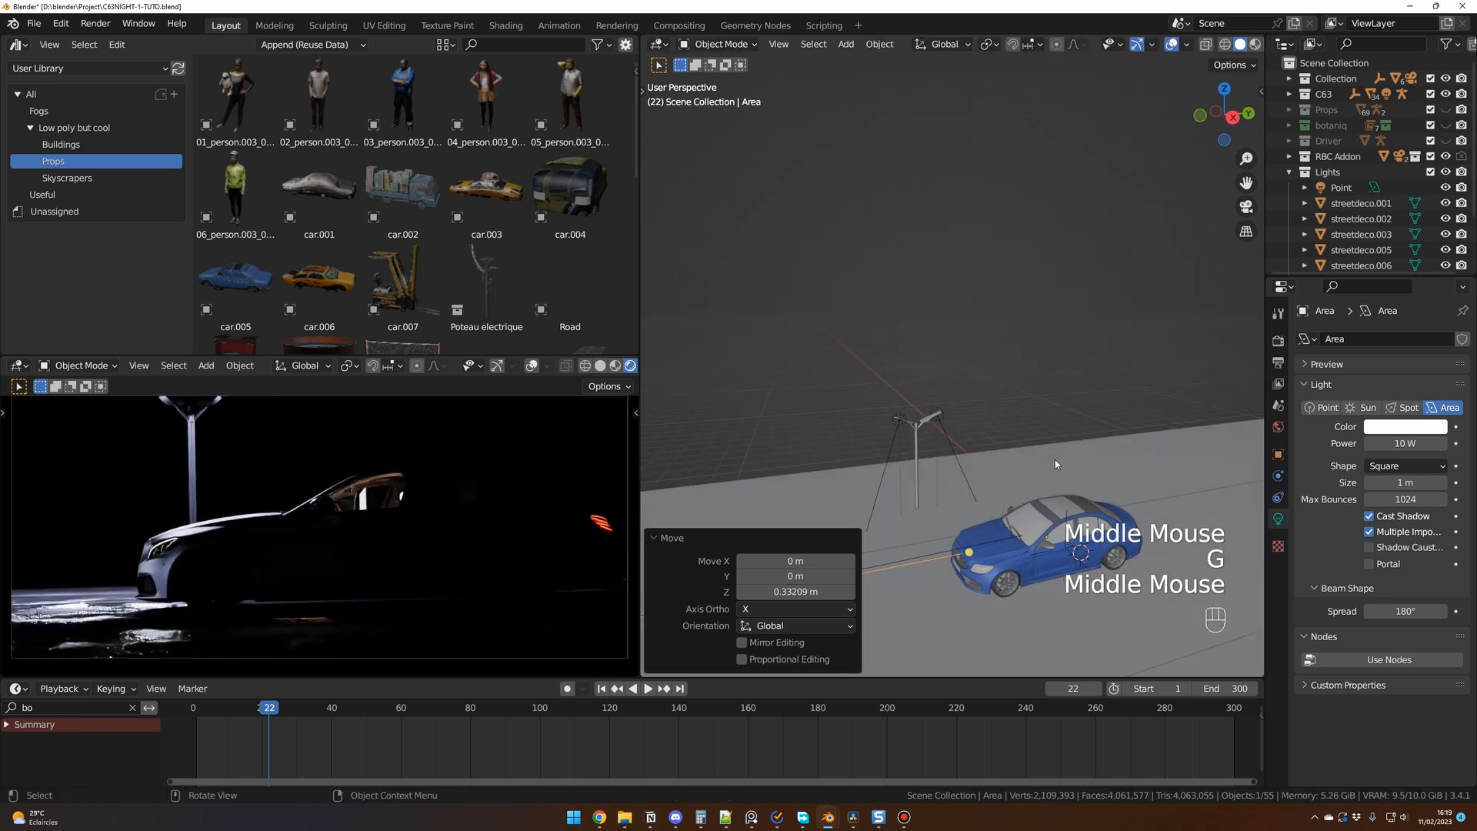
scroll(1057, 455, "down", 1)
left_click(959, 436)
scroll(959, 436, "up", 2)
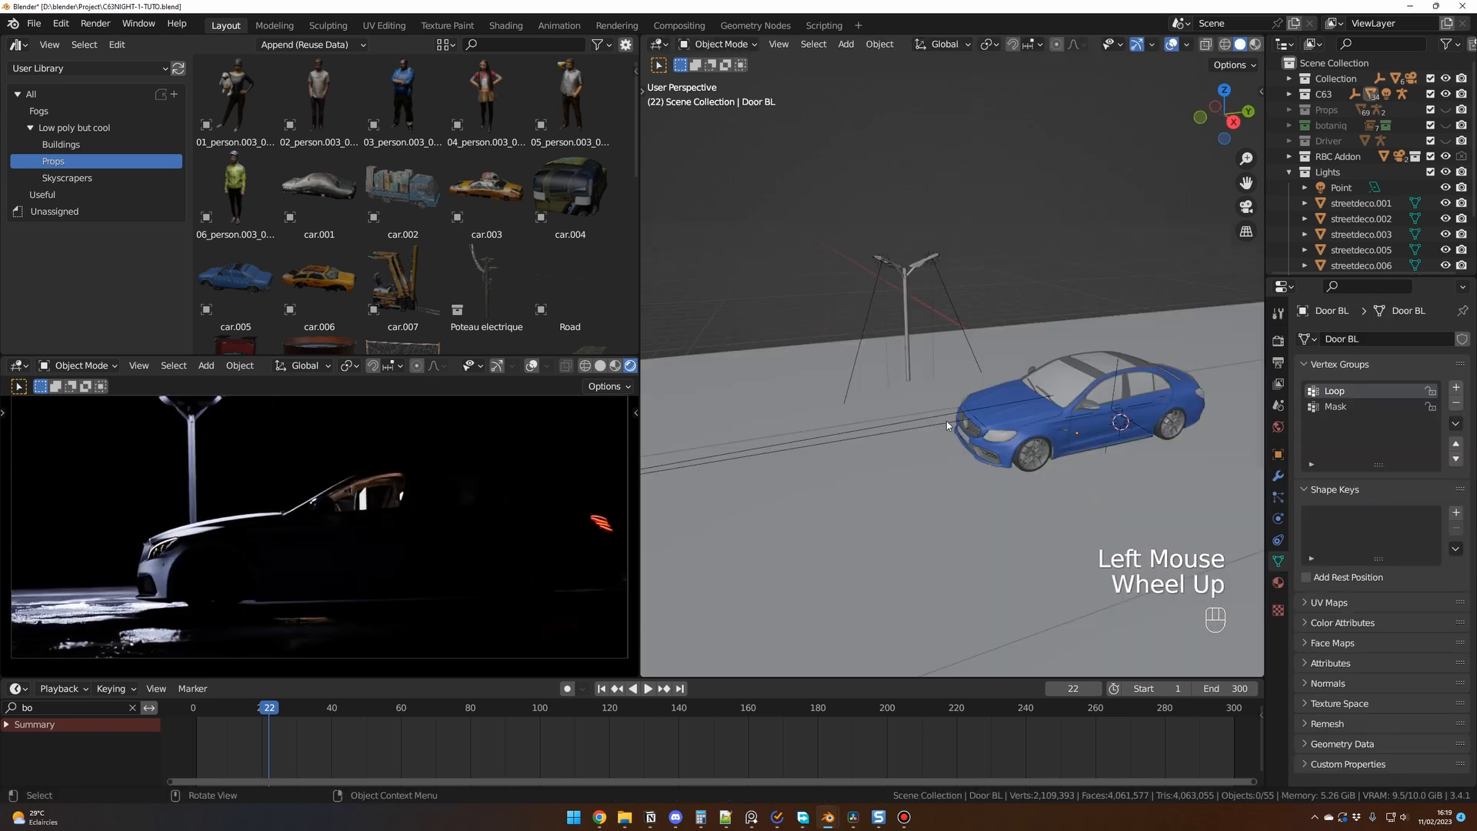
left_click(946, 421)
left_click(1054, 424, "shift")
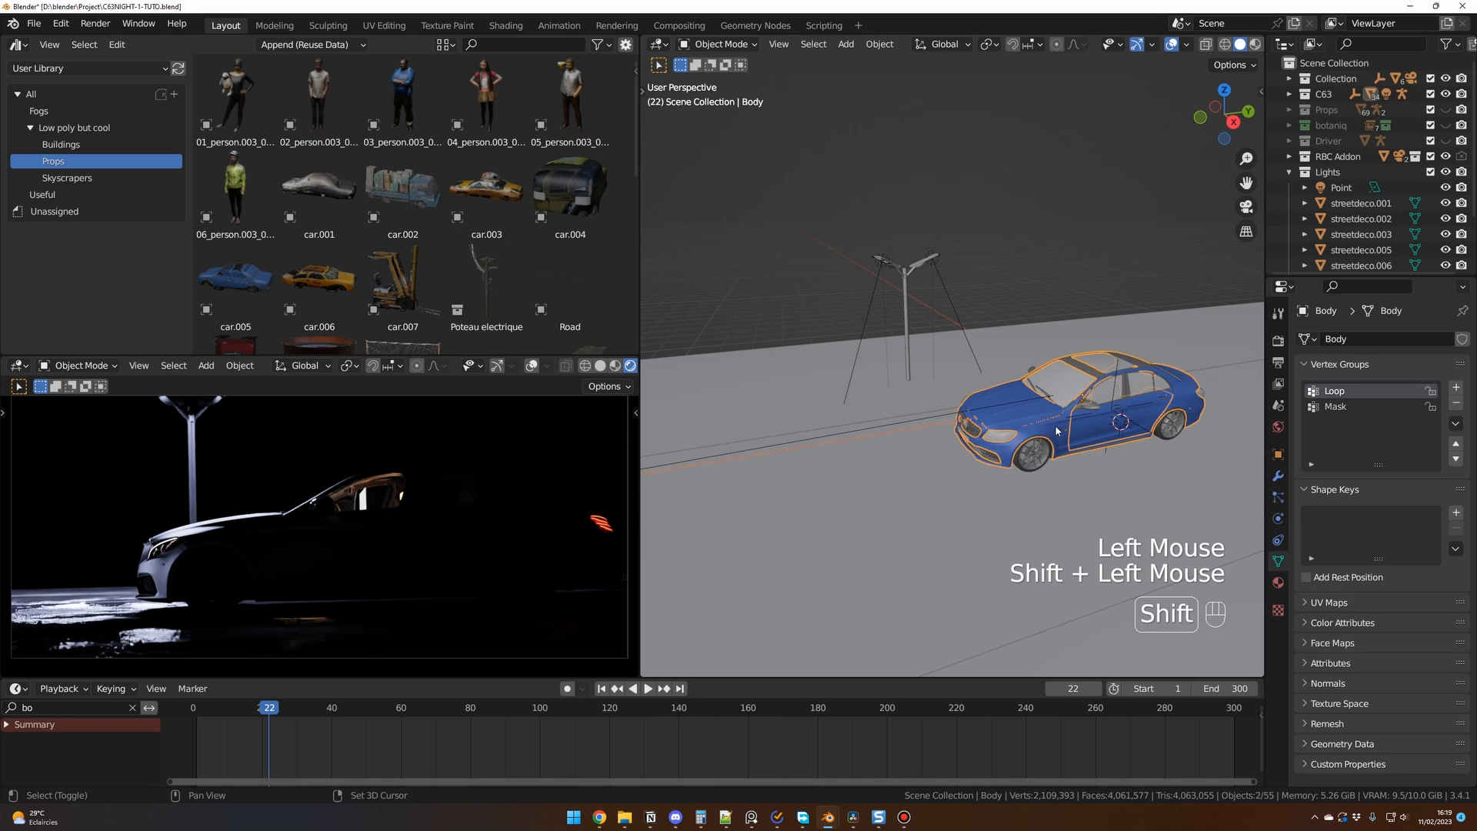
key("ctrl+p")
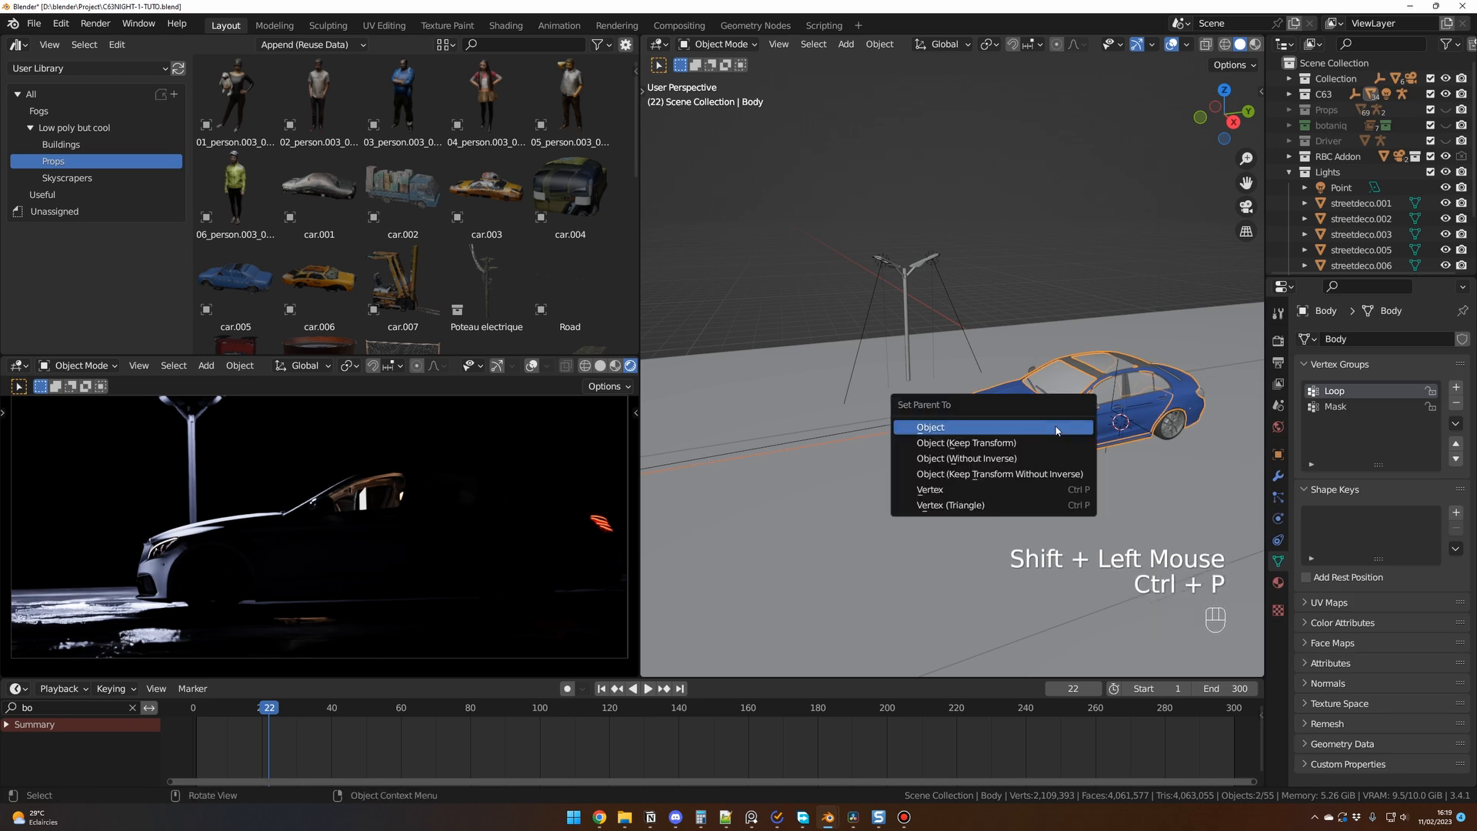
left_click(992, 445)
left_click(1030, 207)
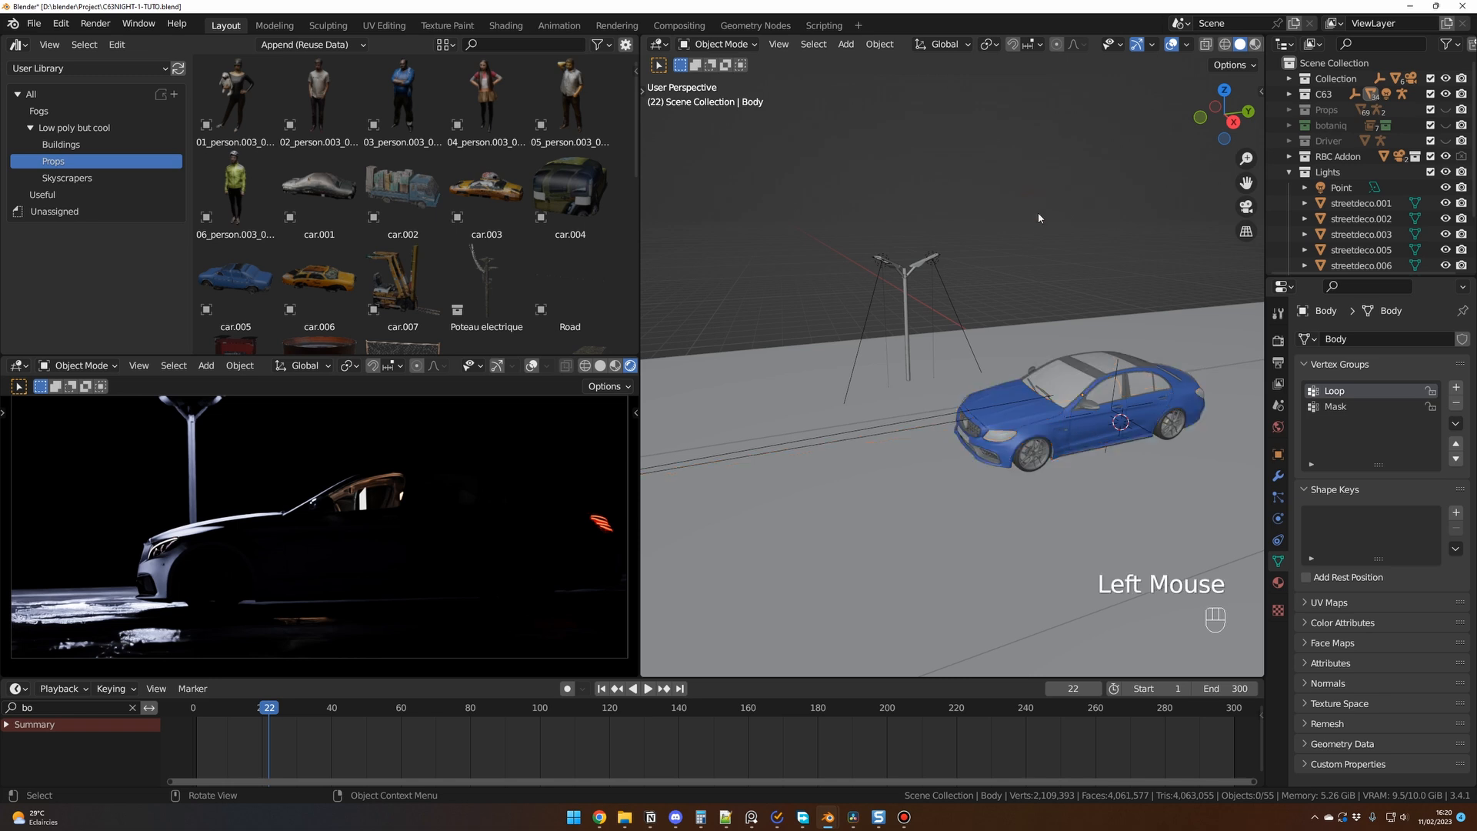
Step: Delete the new area light in front of the car
middle_click_drag(1054, 235, 1045, 274)
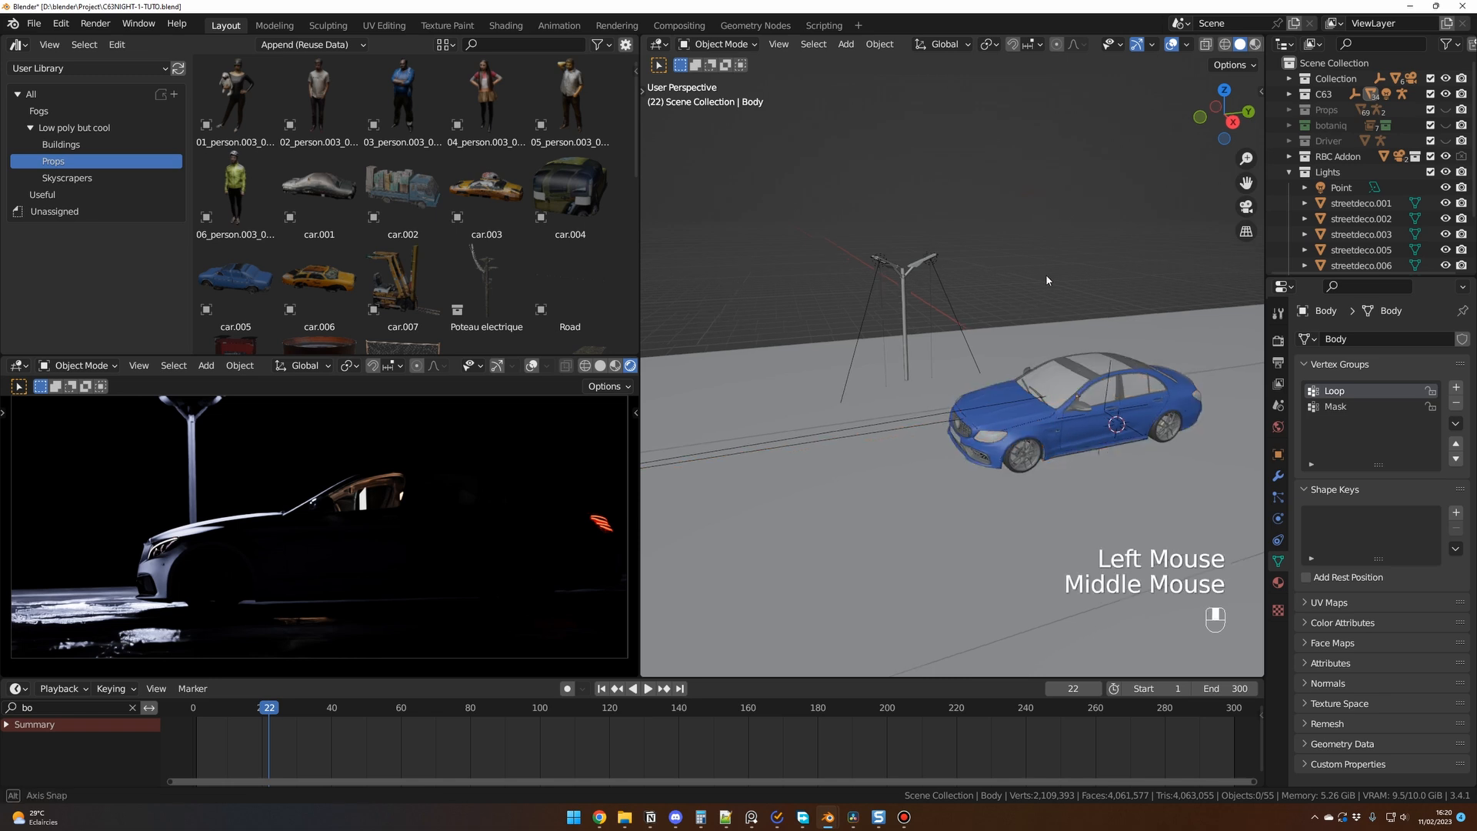
left_click(939, 423)
key("Delete")
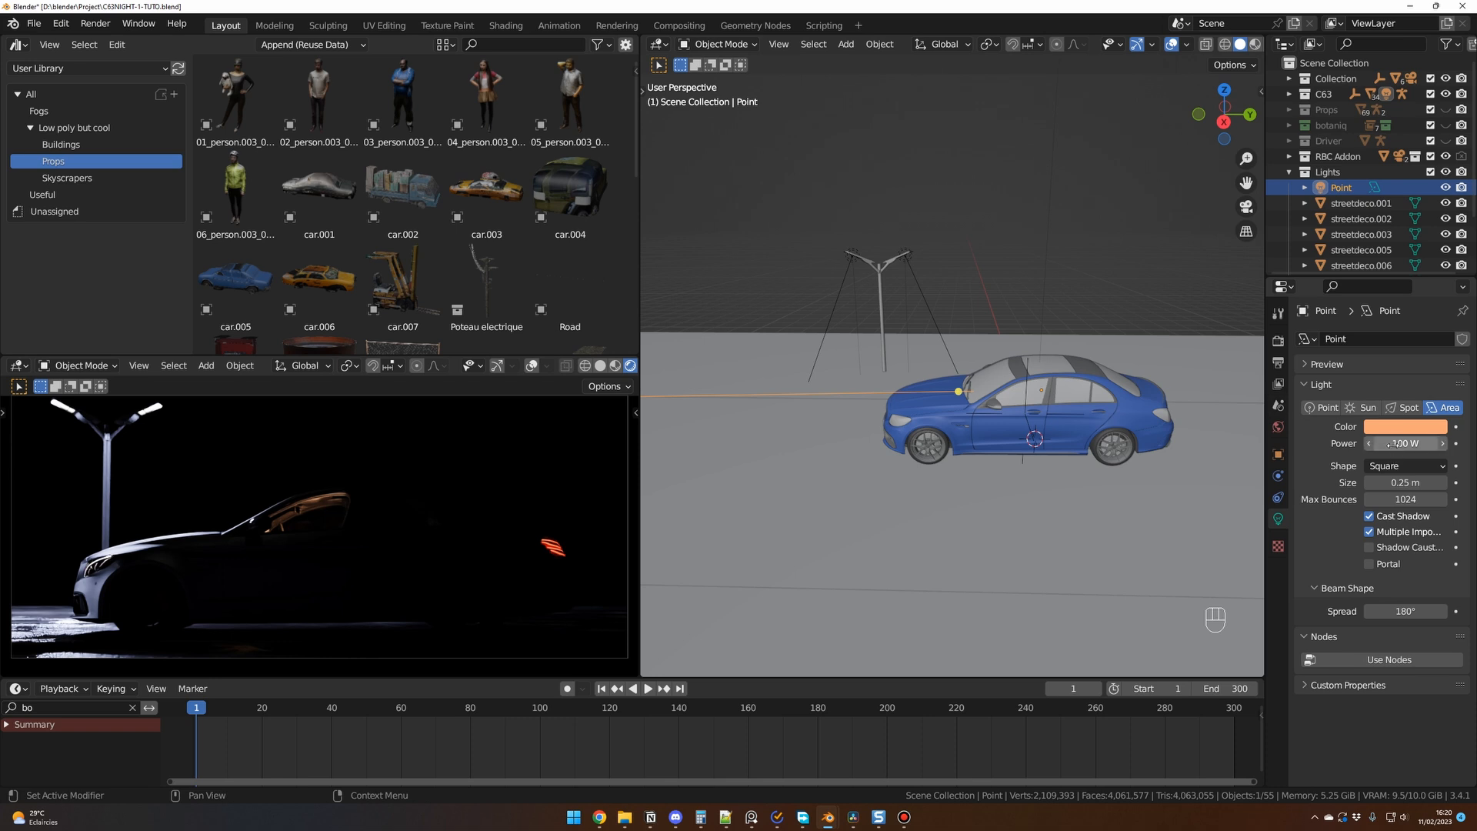
Step: Hide the Point light and show it again to compare how it lights the car's interior
left_click(1446, 188)
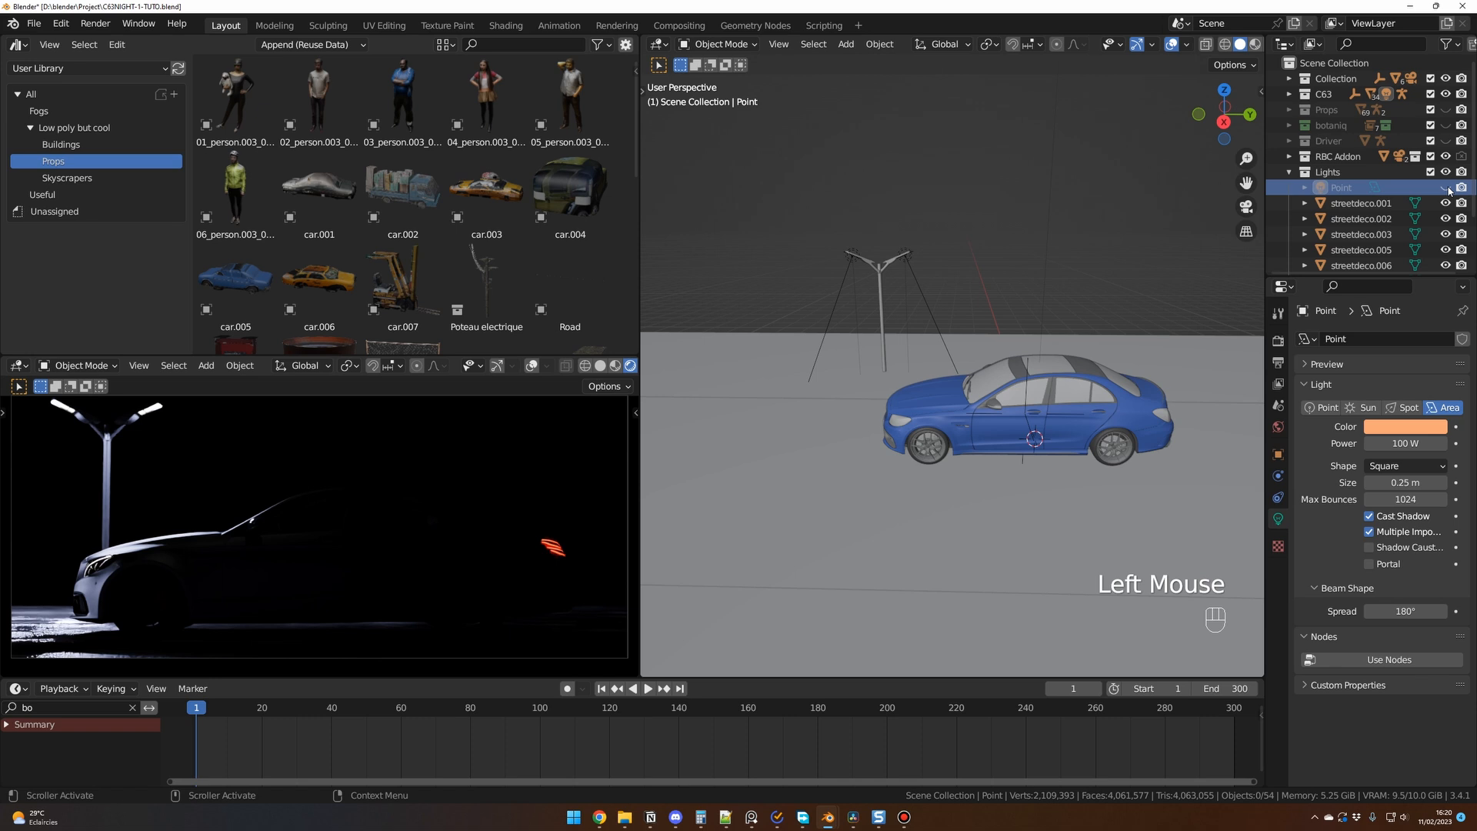
left_click(1447, 189)
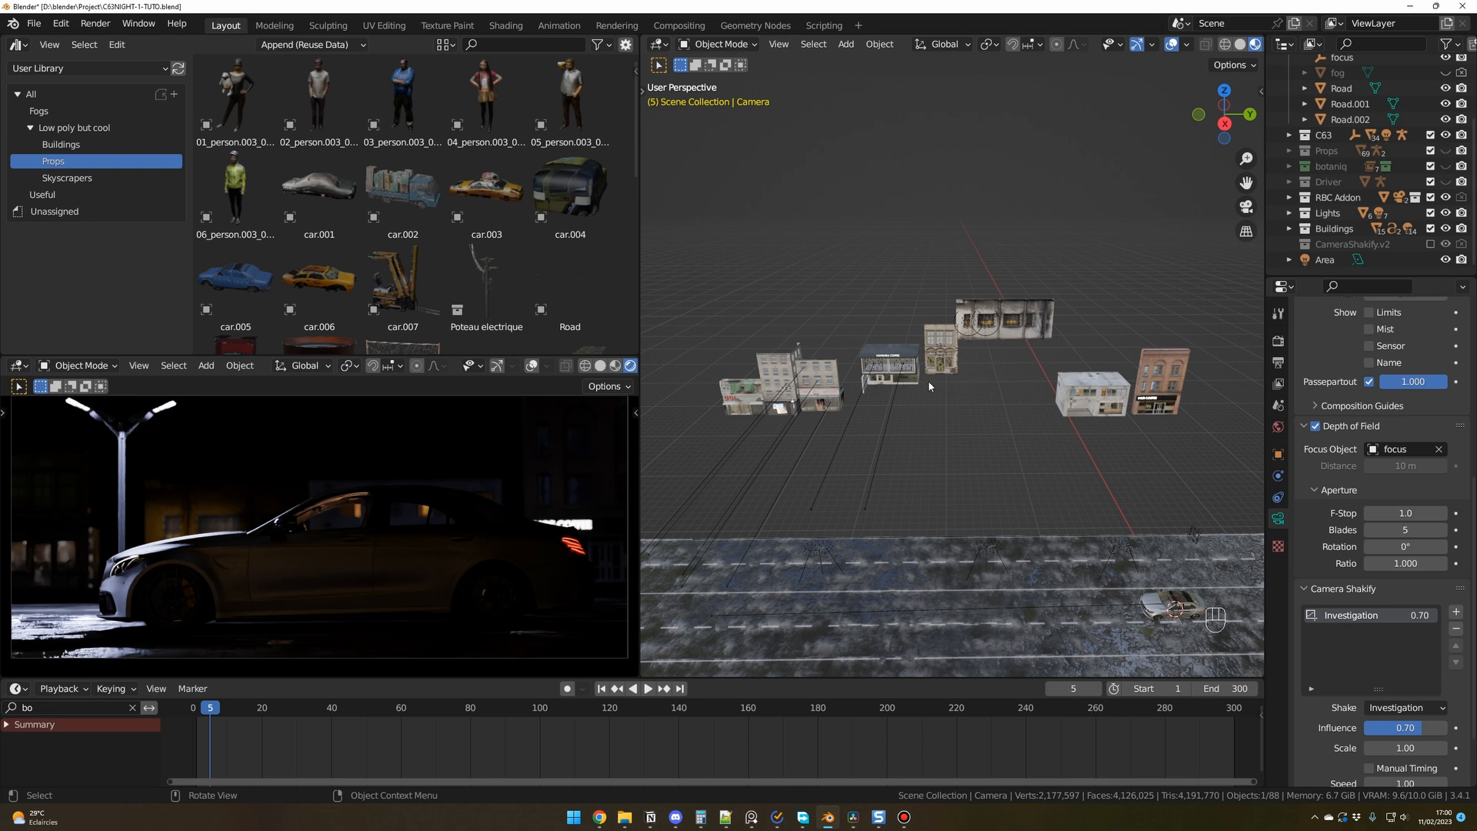
Step: Select the Camera, examine its lens and depth of field settings, and scrub the animation forward to check the focus
scroll(1363, 156, "up", 4)
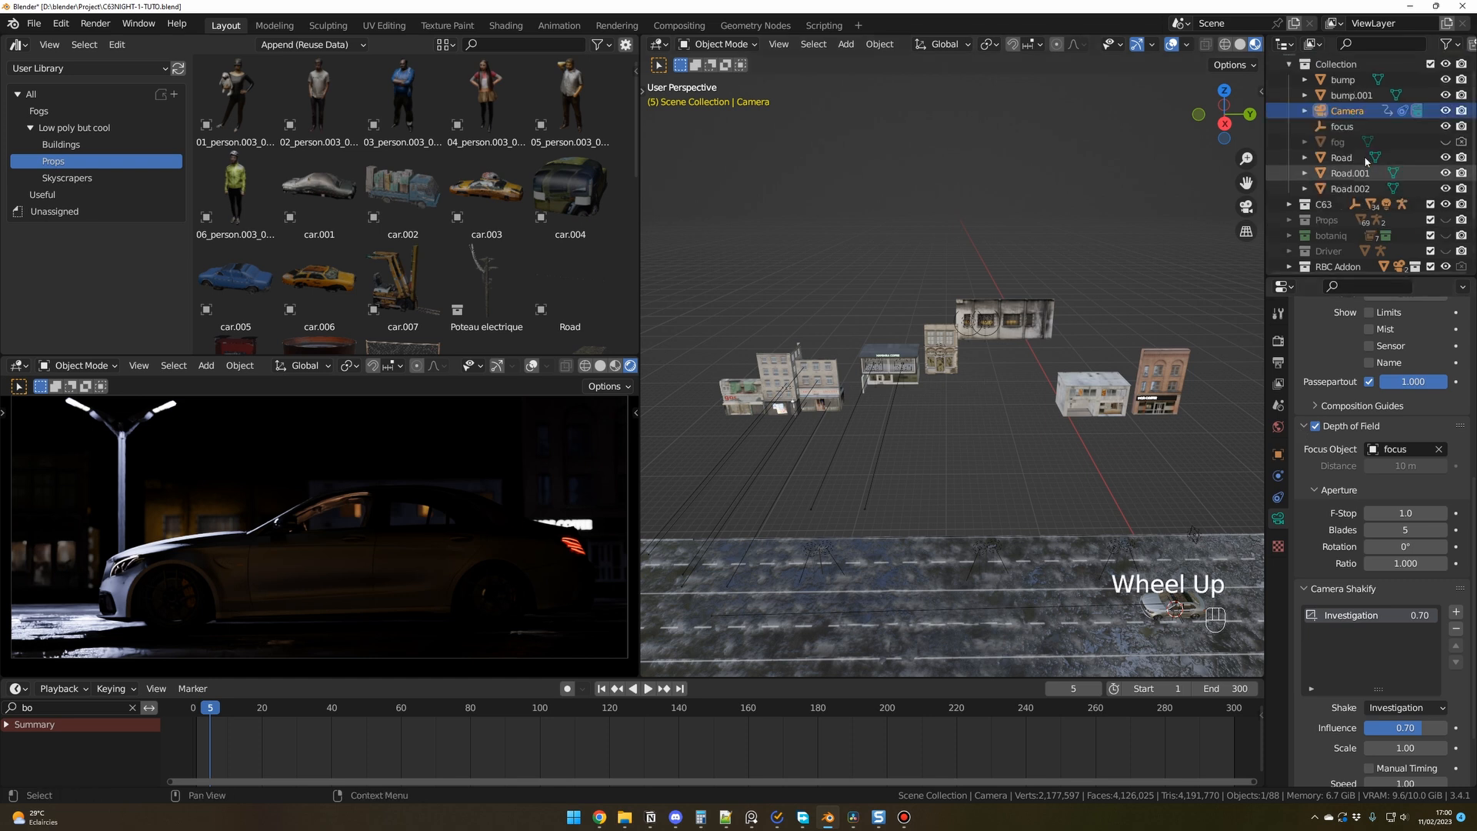
double_click(1351, 106)
left_click(1350, 110)
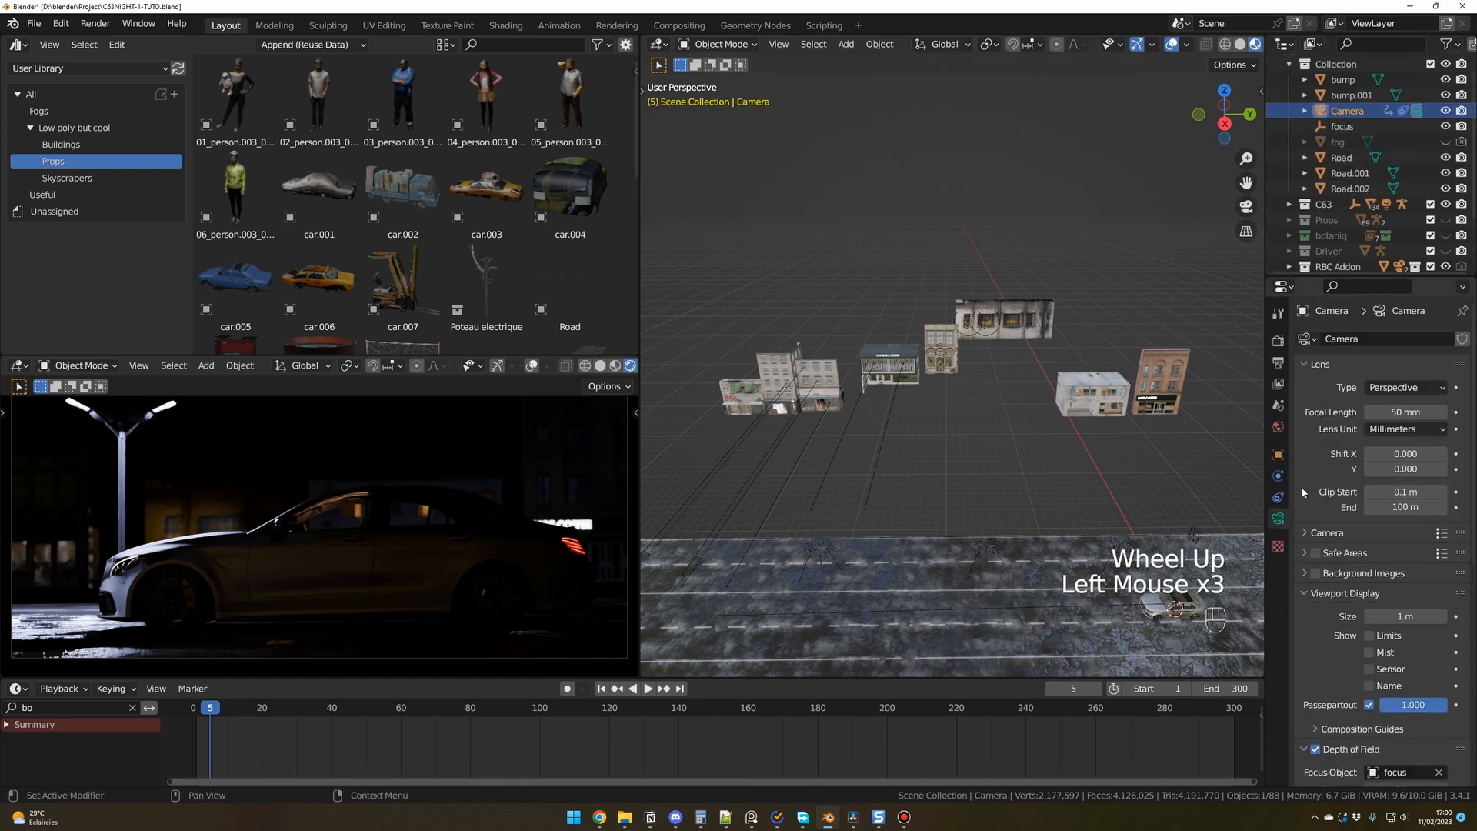
left_click(1280, 518)
scroll(1323, 446, "down", 3)
scroll(1322, 531, "down", 1)
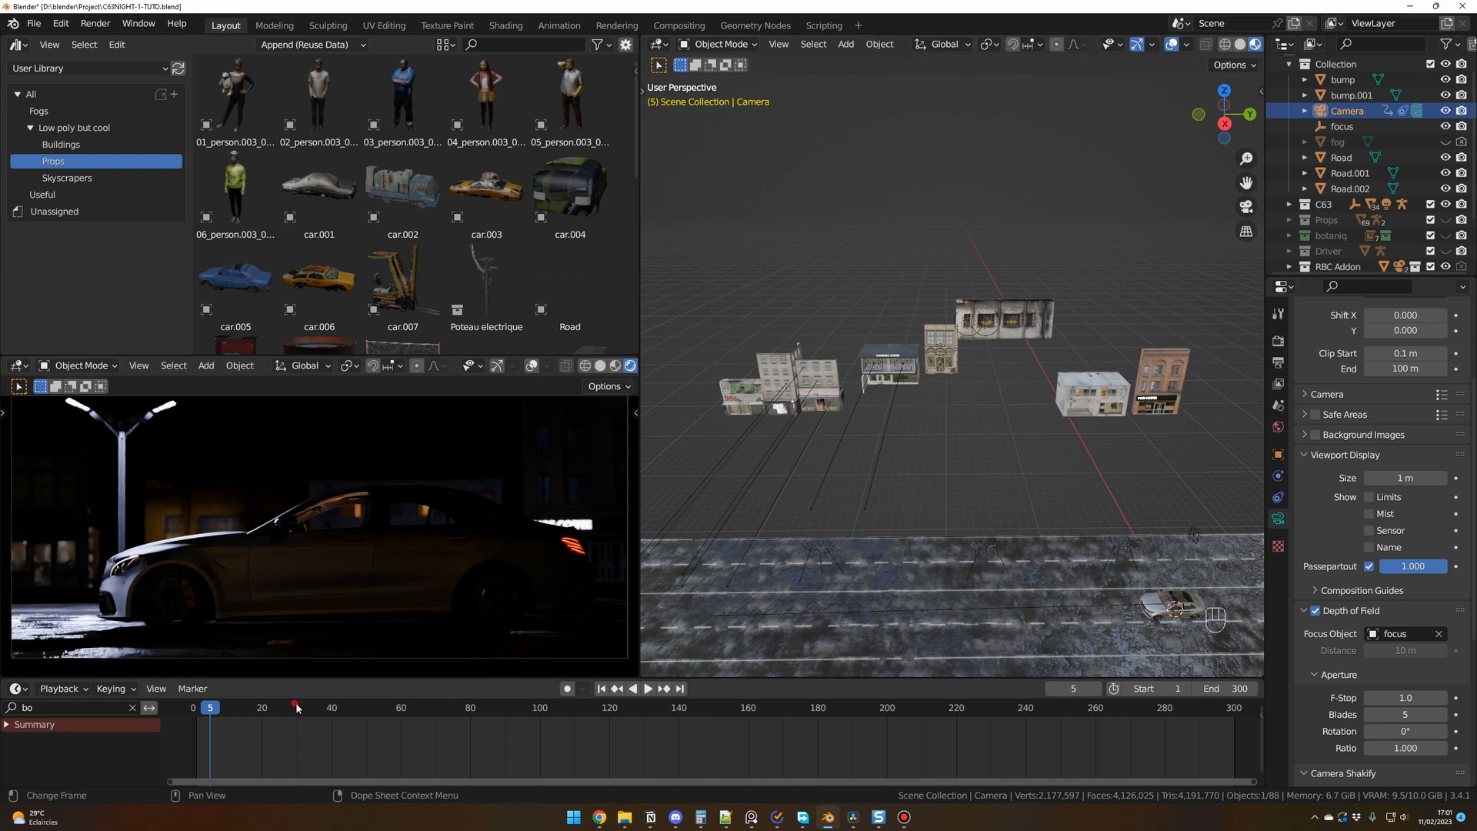
left_click_drag(296, 705, 407, 649)
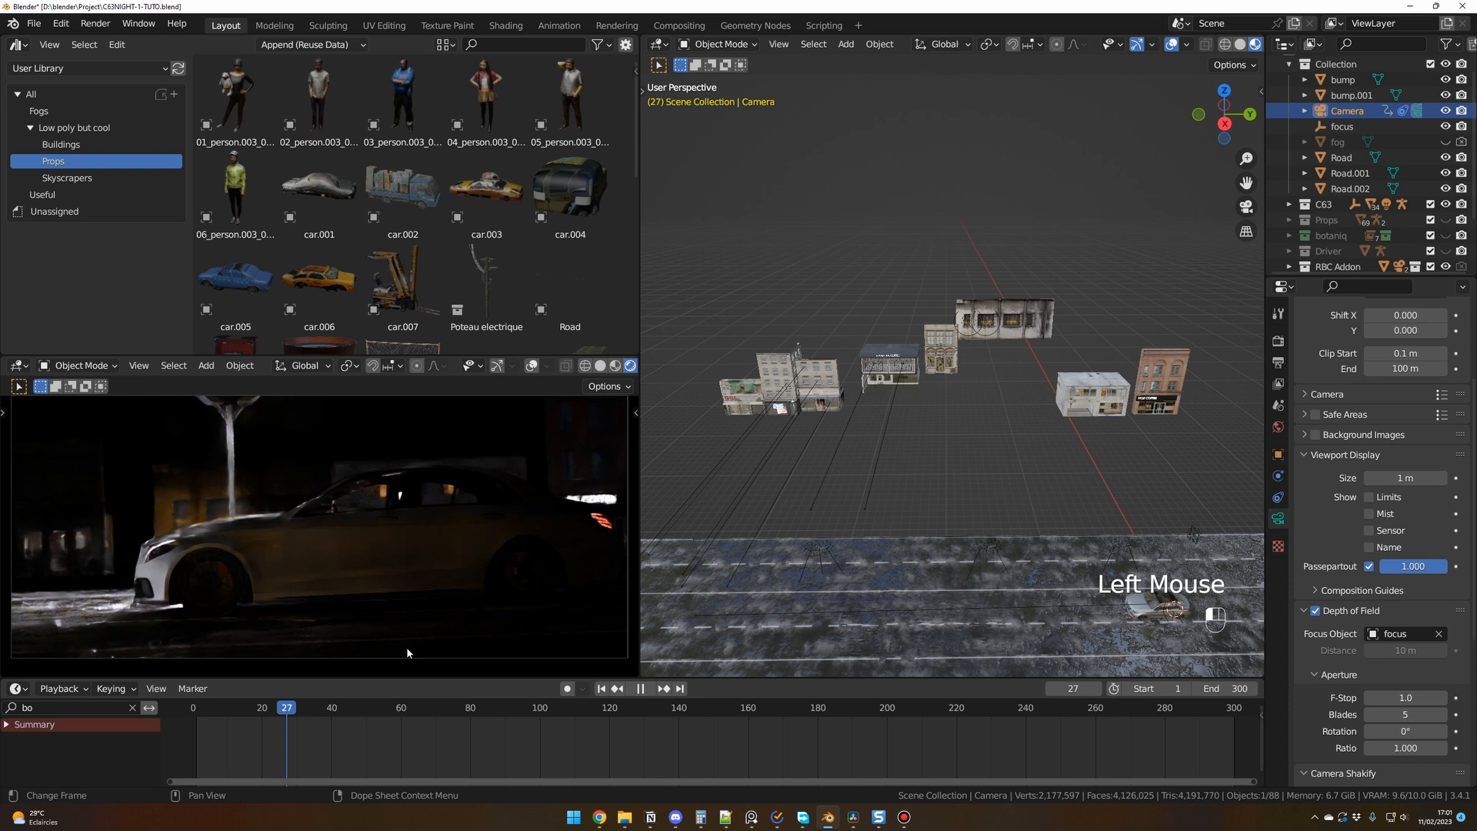
Step: Hide the nearest building wall on the camera's side of the road and show it again to compare the light on the car
left_click(846, 366)
key("KP_7")
scroll(846, 371, "down", 3)
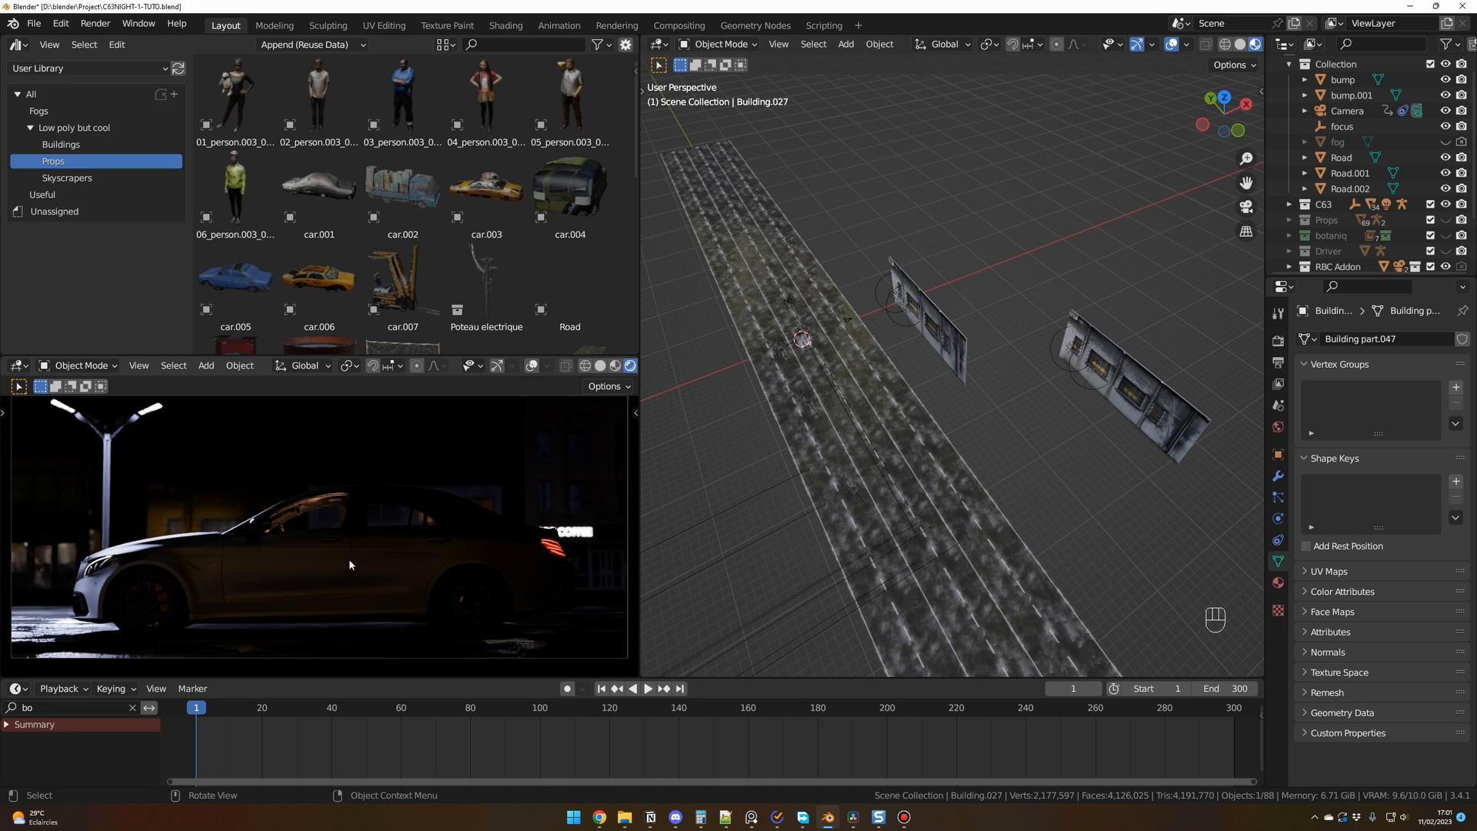
middle_click_drag(1007, 472, 969, 464)
left_click_drag(953, 225, 1028, 405)
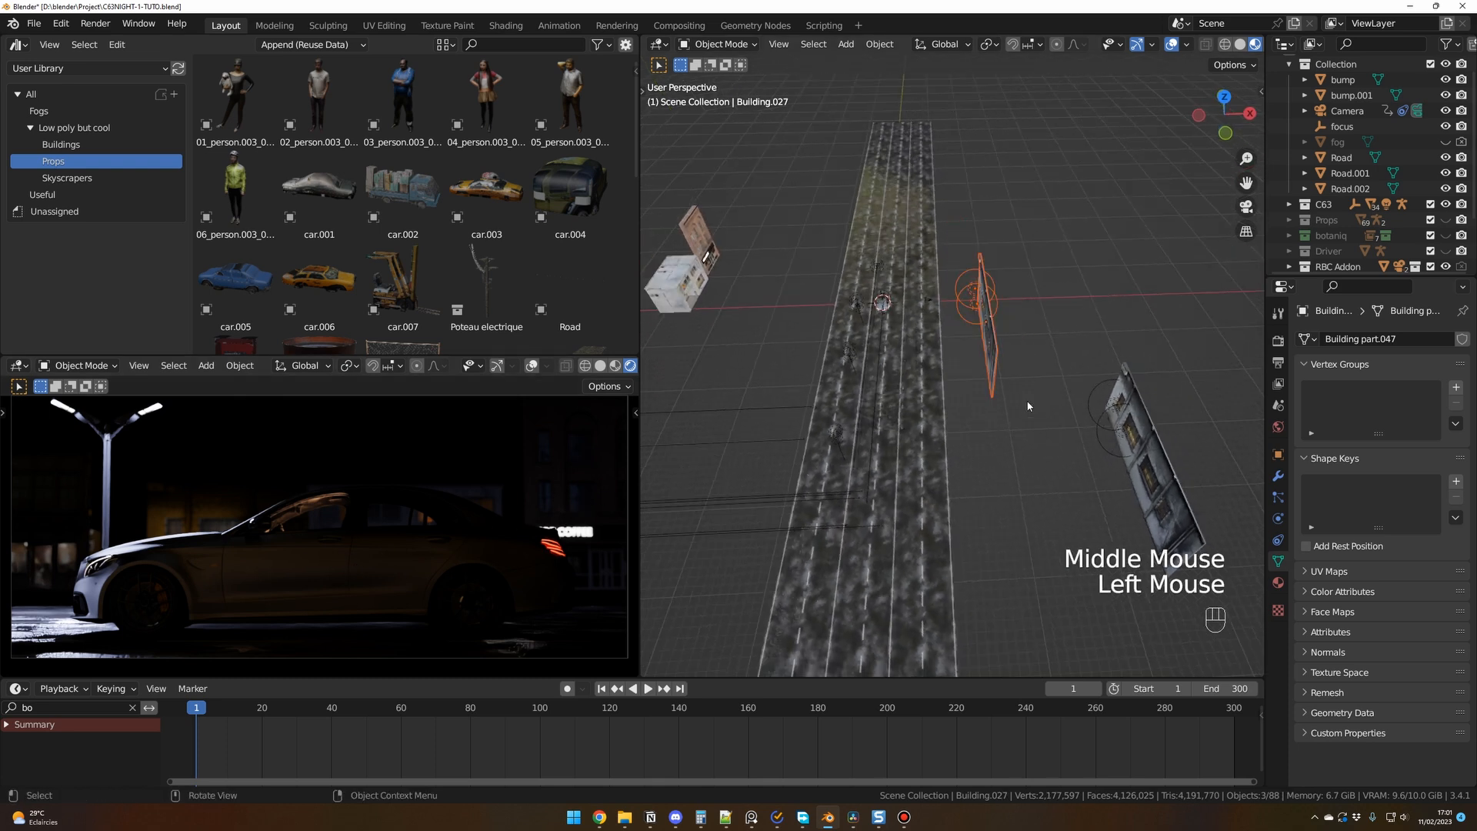
key("h")
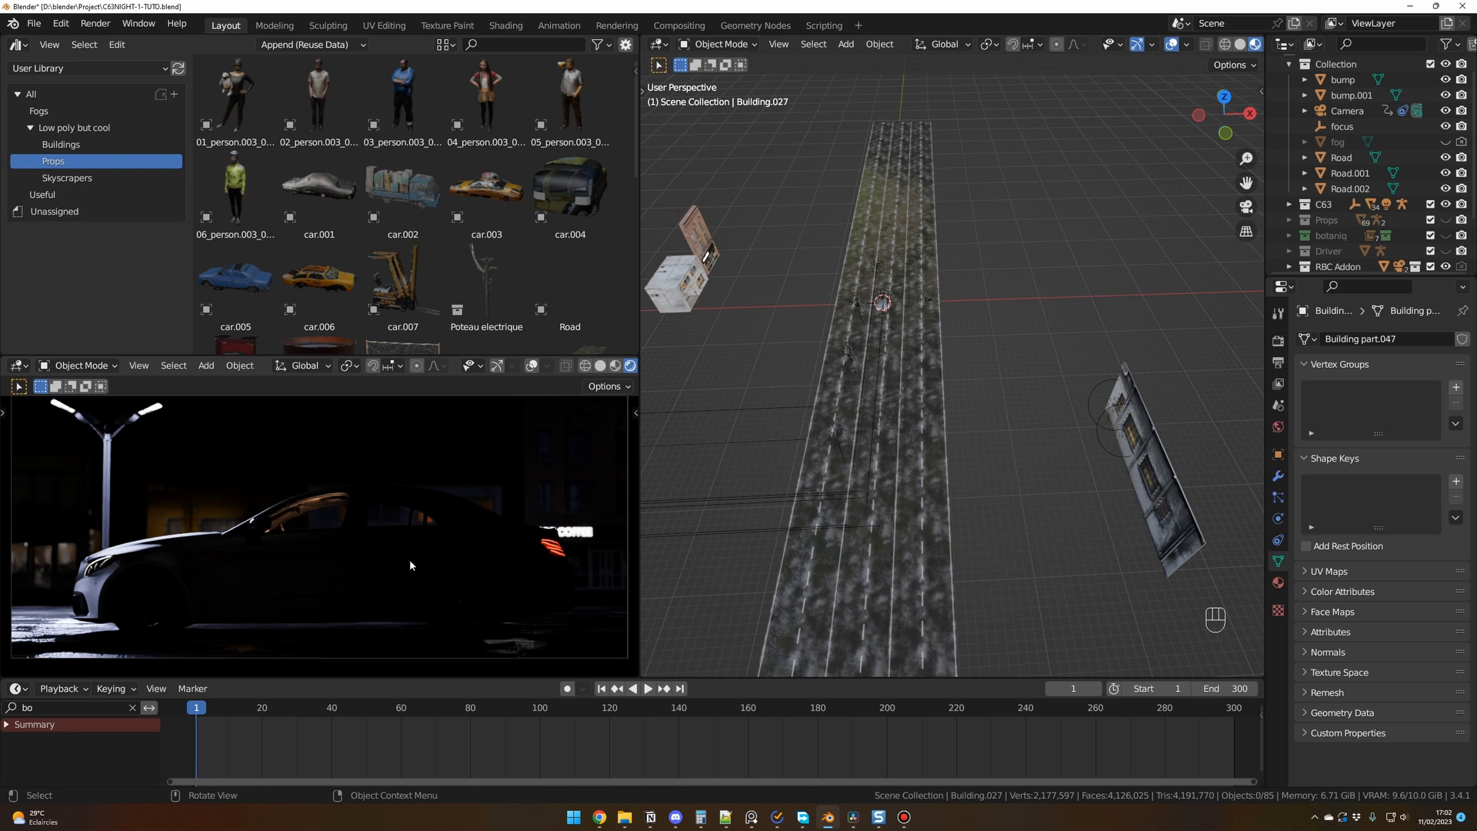
key("alt+h")
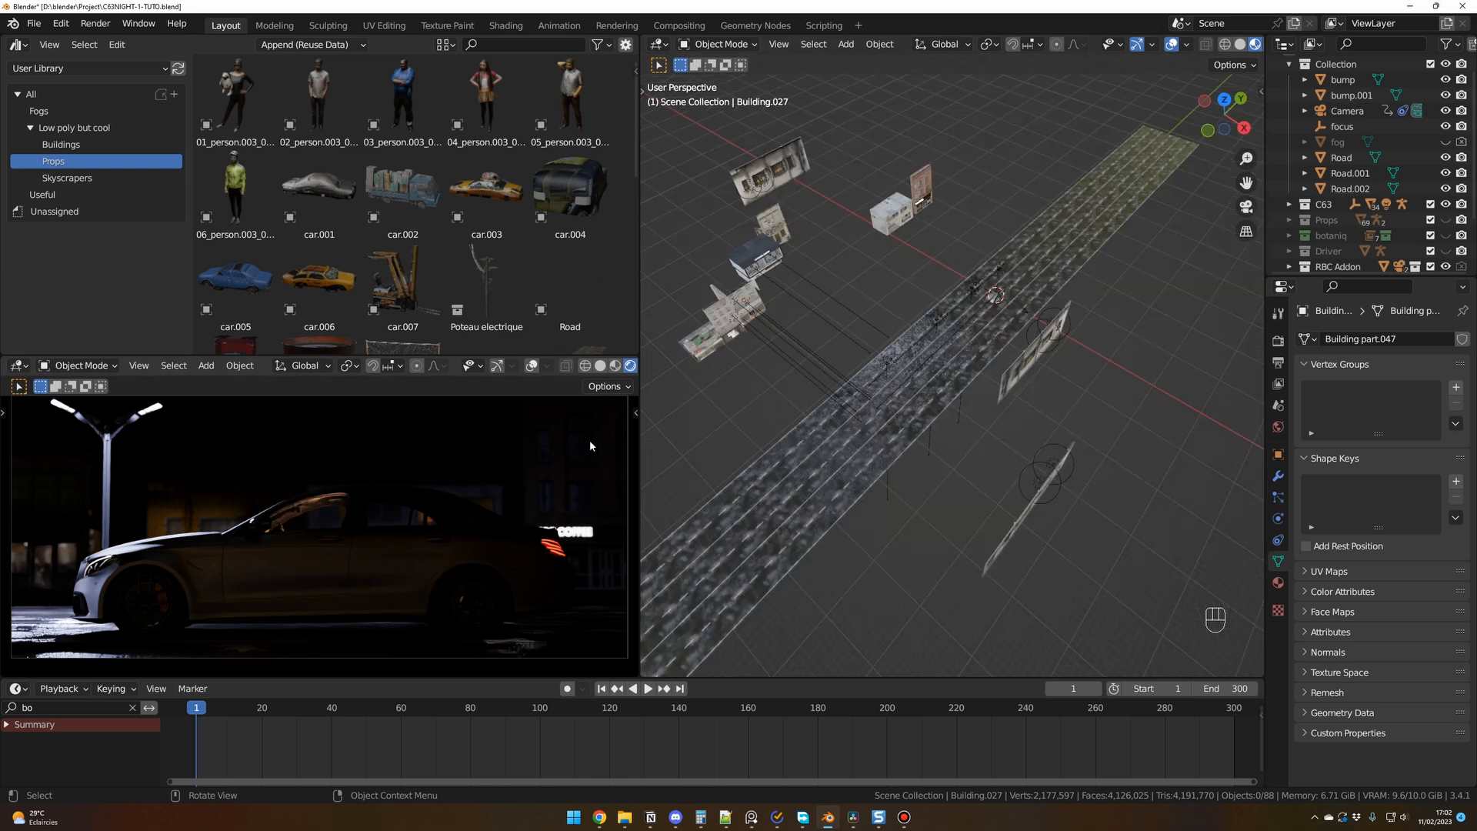
middle_click_drag(756, 407, 773, 399)
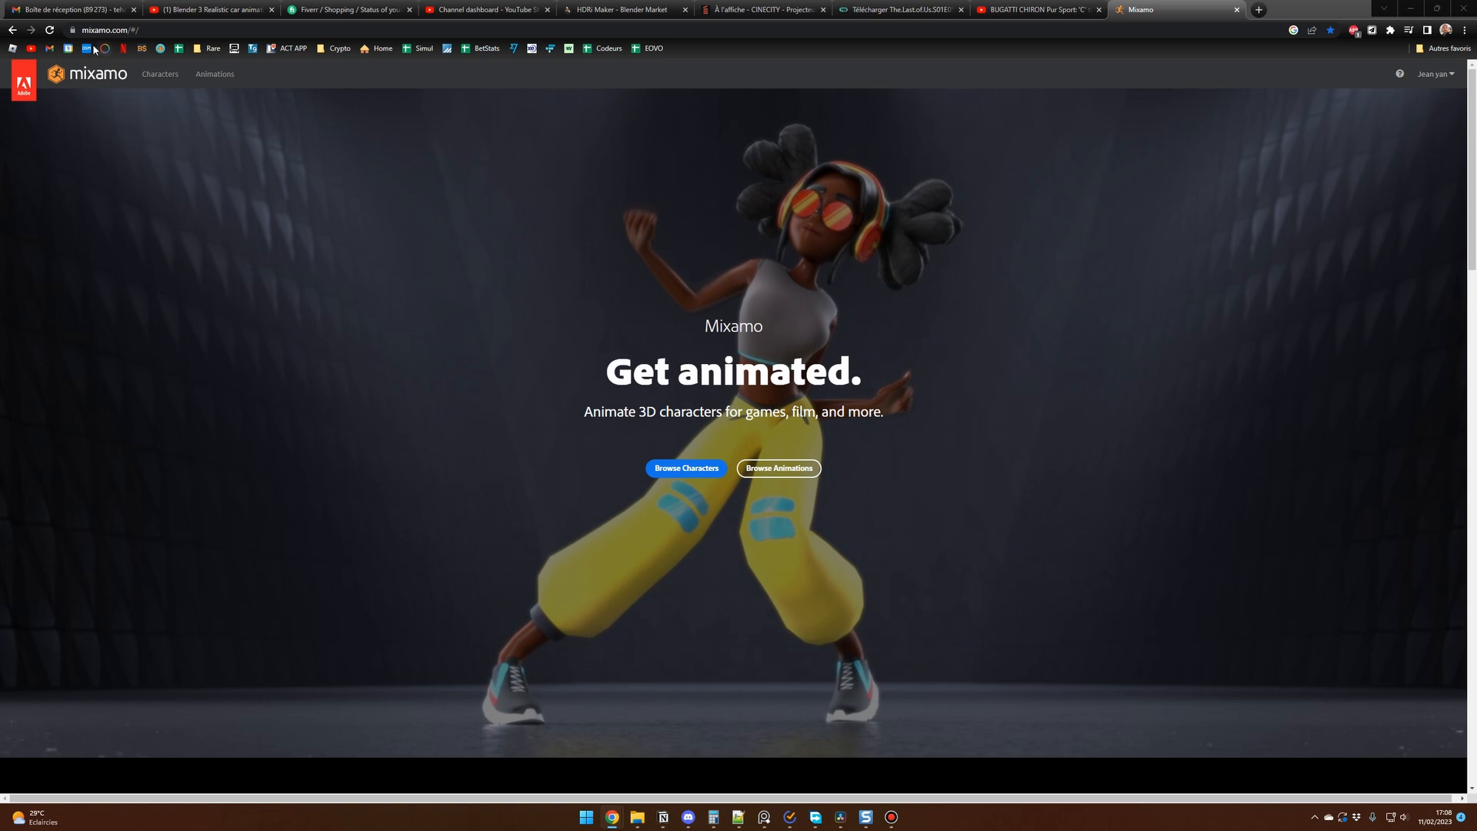
Step: Switch to Mixamo in the browser, choose the James character and search the animations for "drive"
left_click(686, 469)
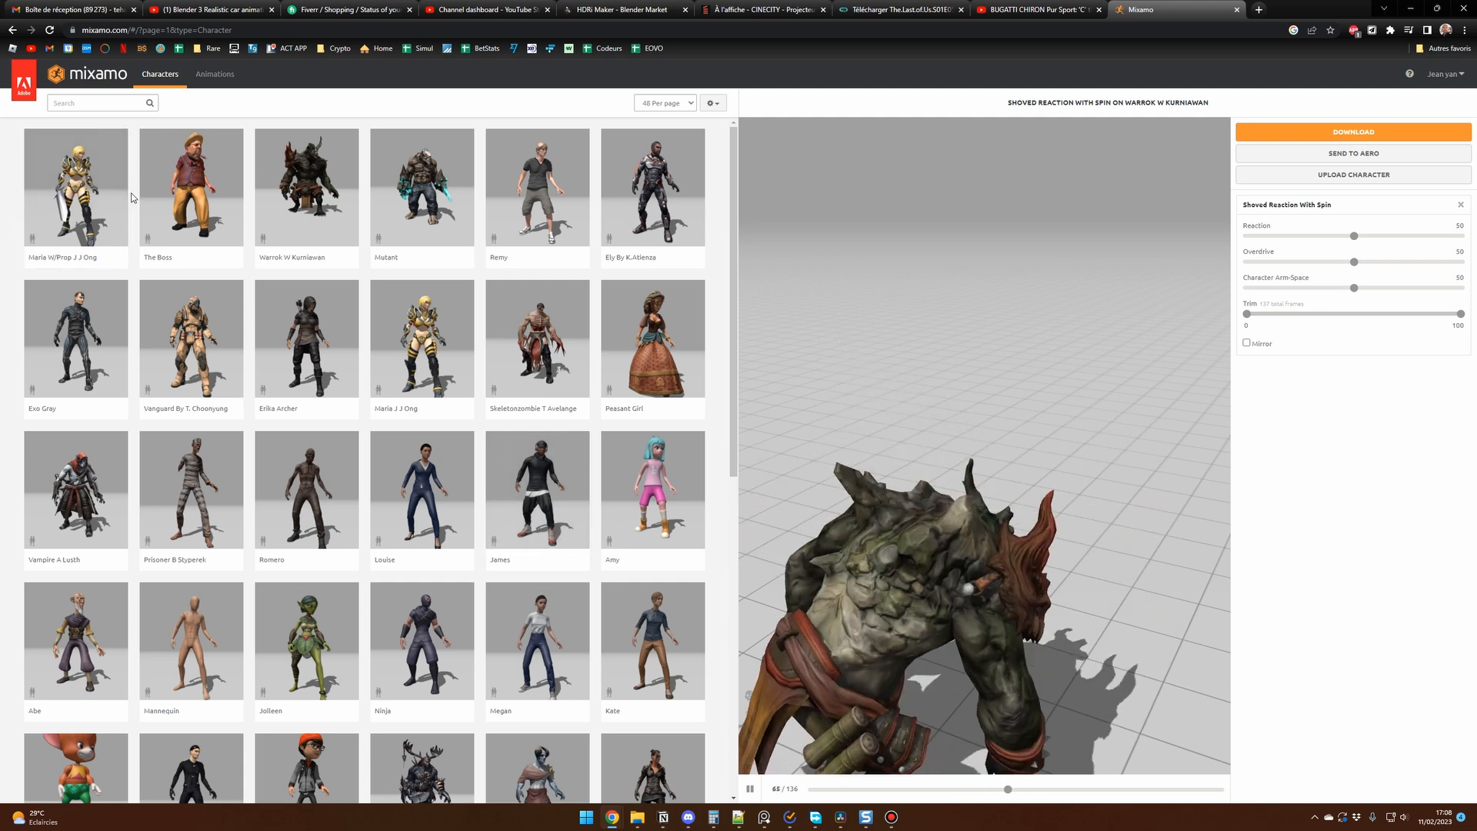
left_click(532, 477)
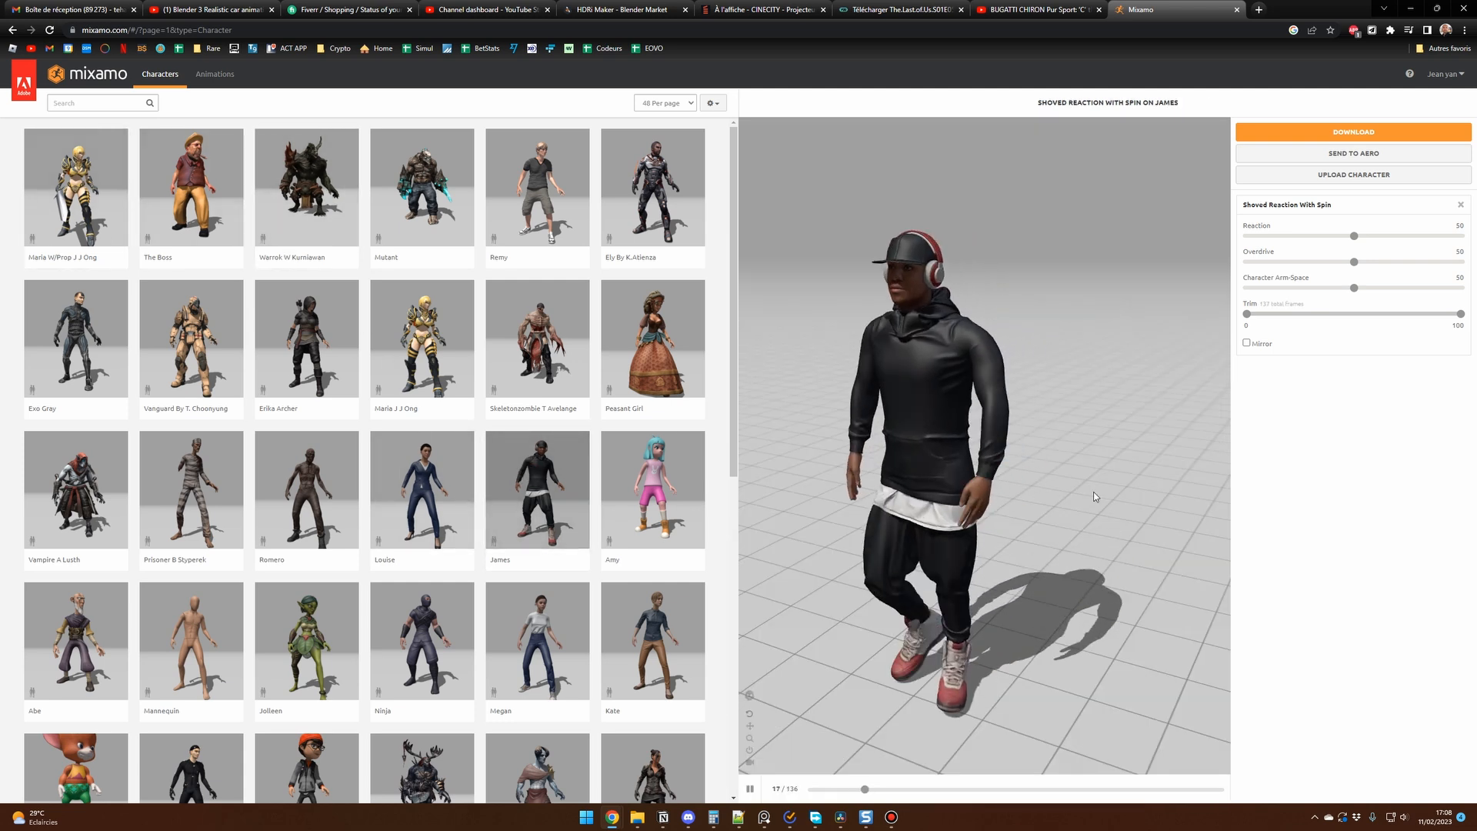
left_click(216, 74)
left_click(96, 102)
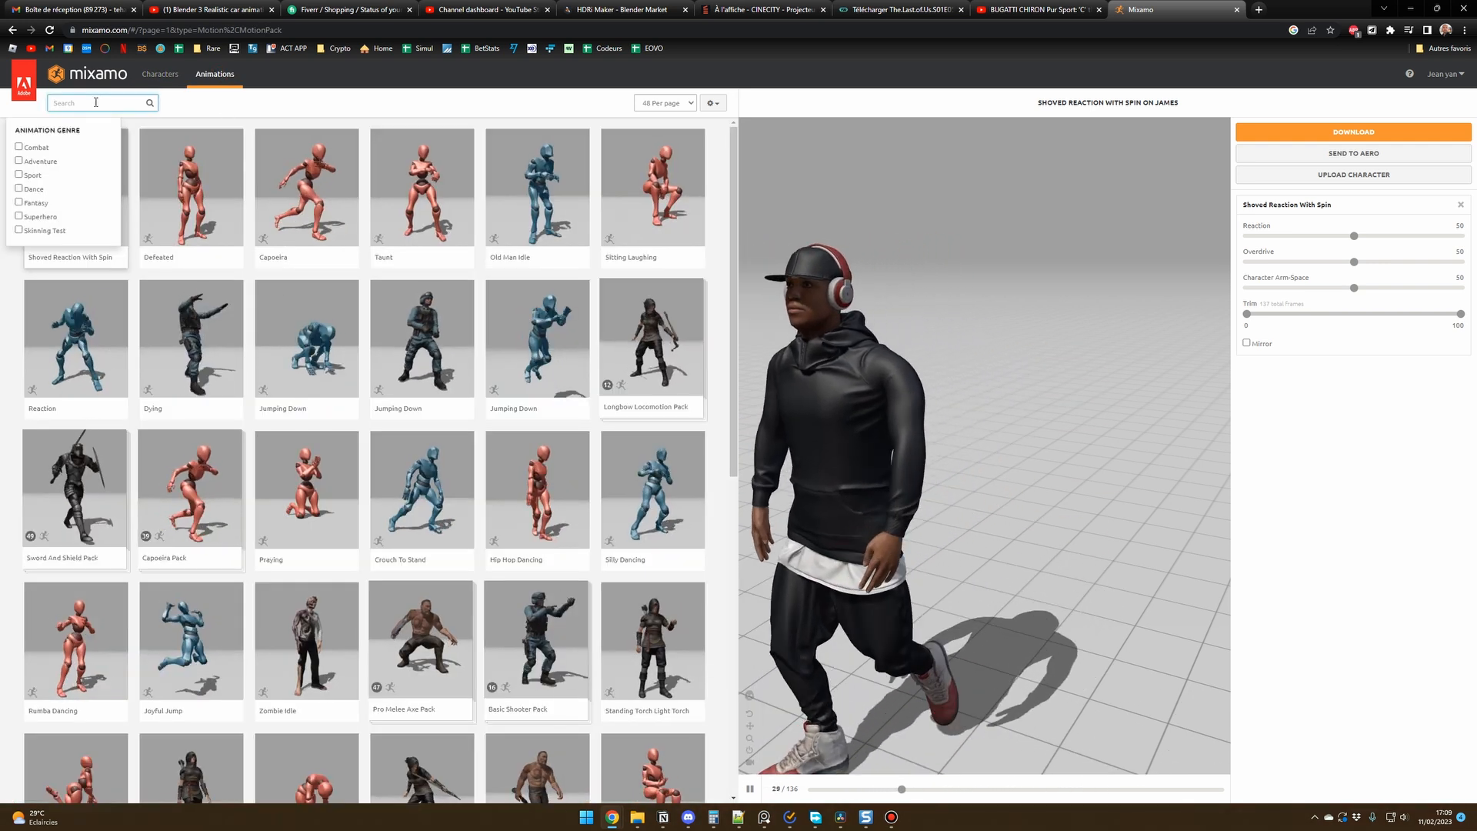
type("drive")
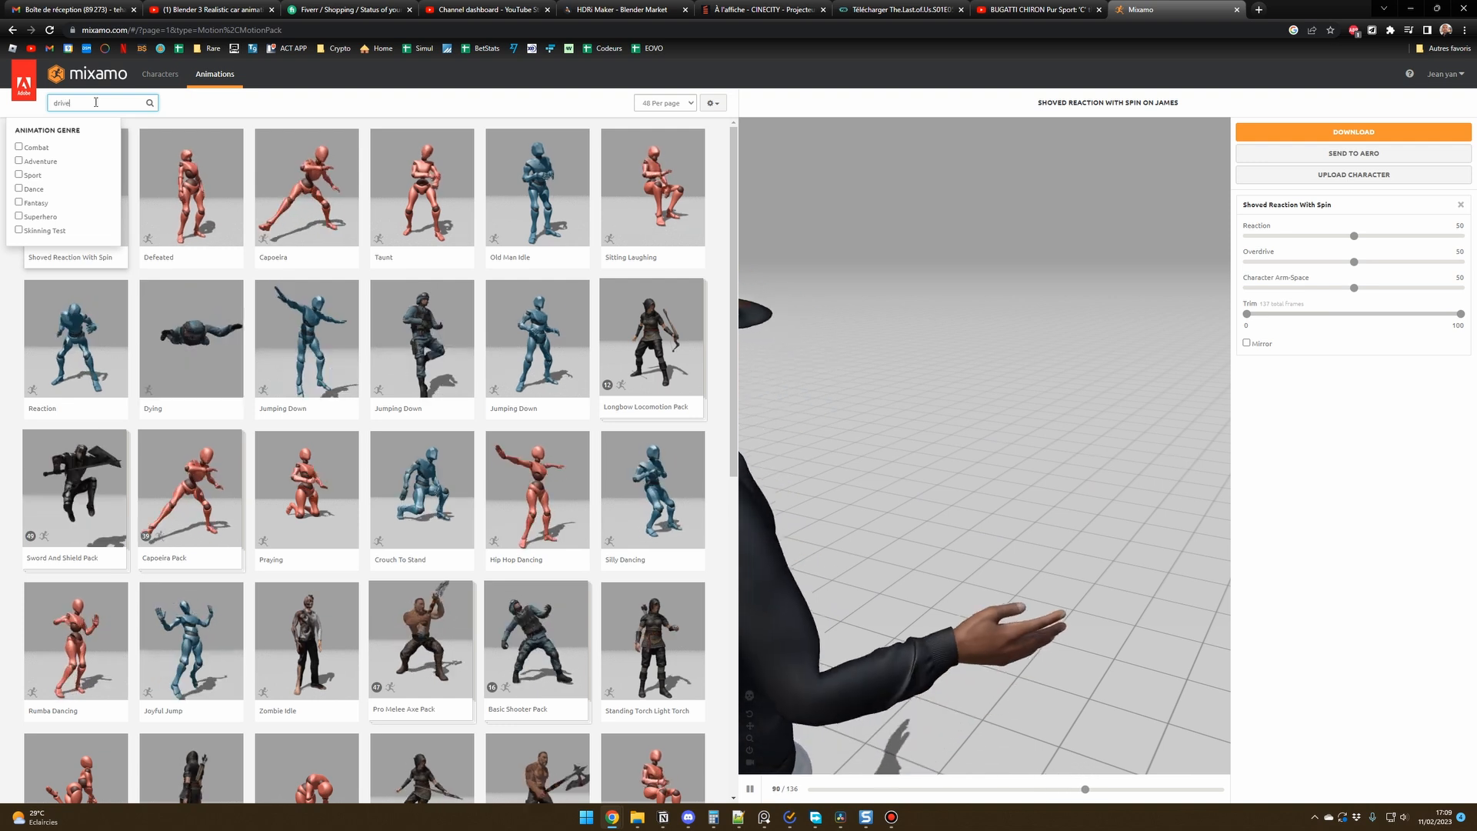
key("Return")
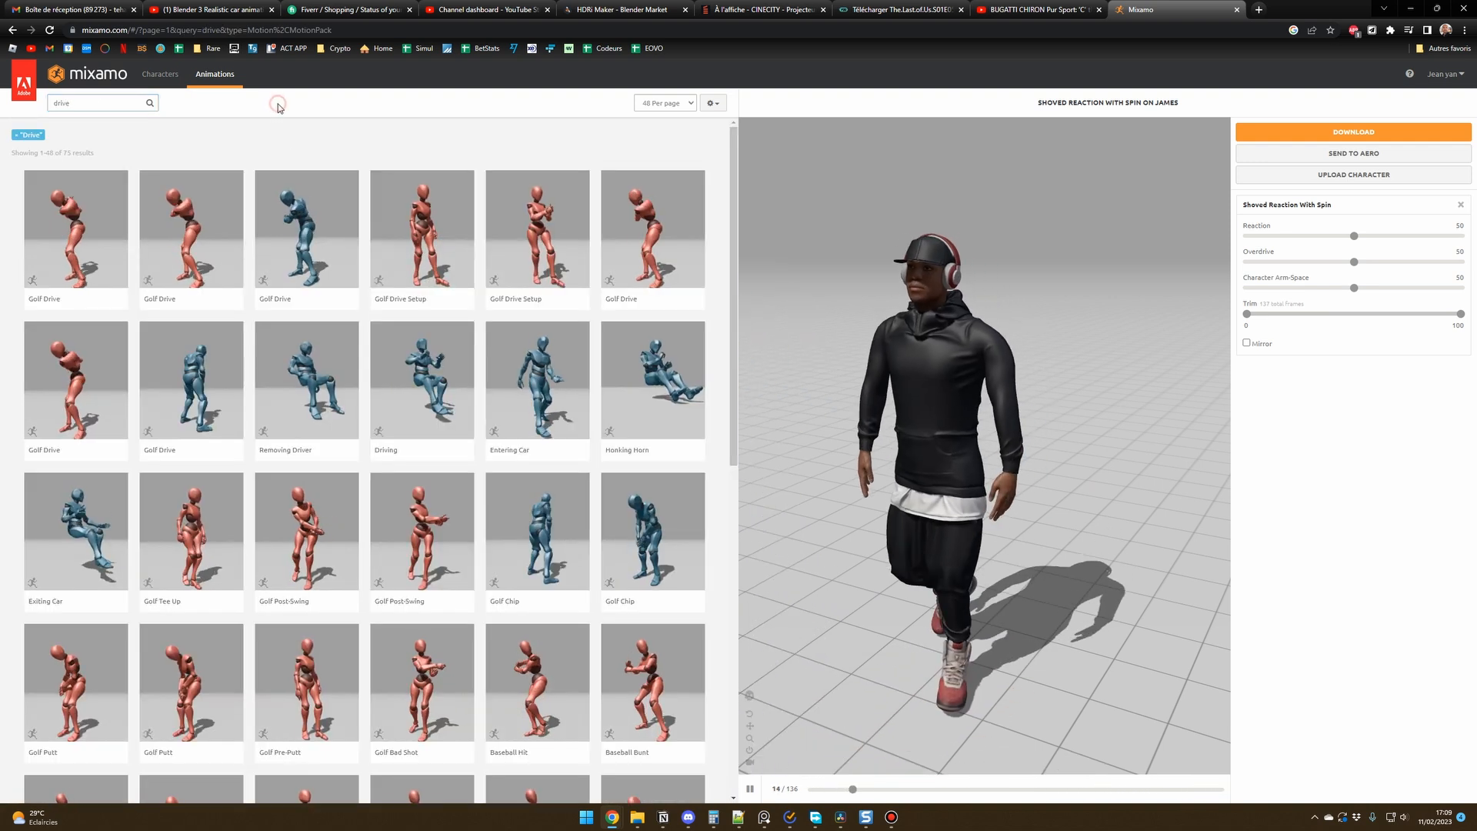
Step: Apply the Driving animation to the character with Style set to 0 and download it
left_click(424, 367)
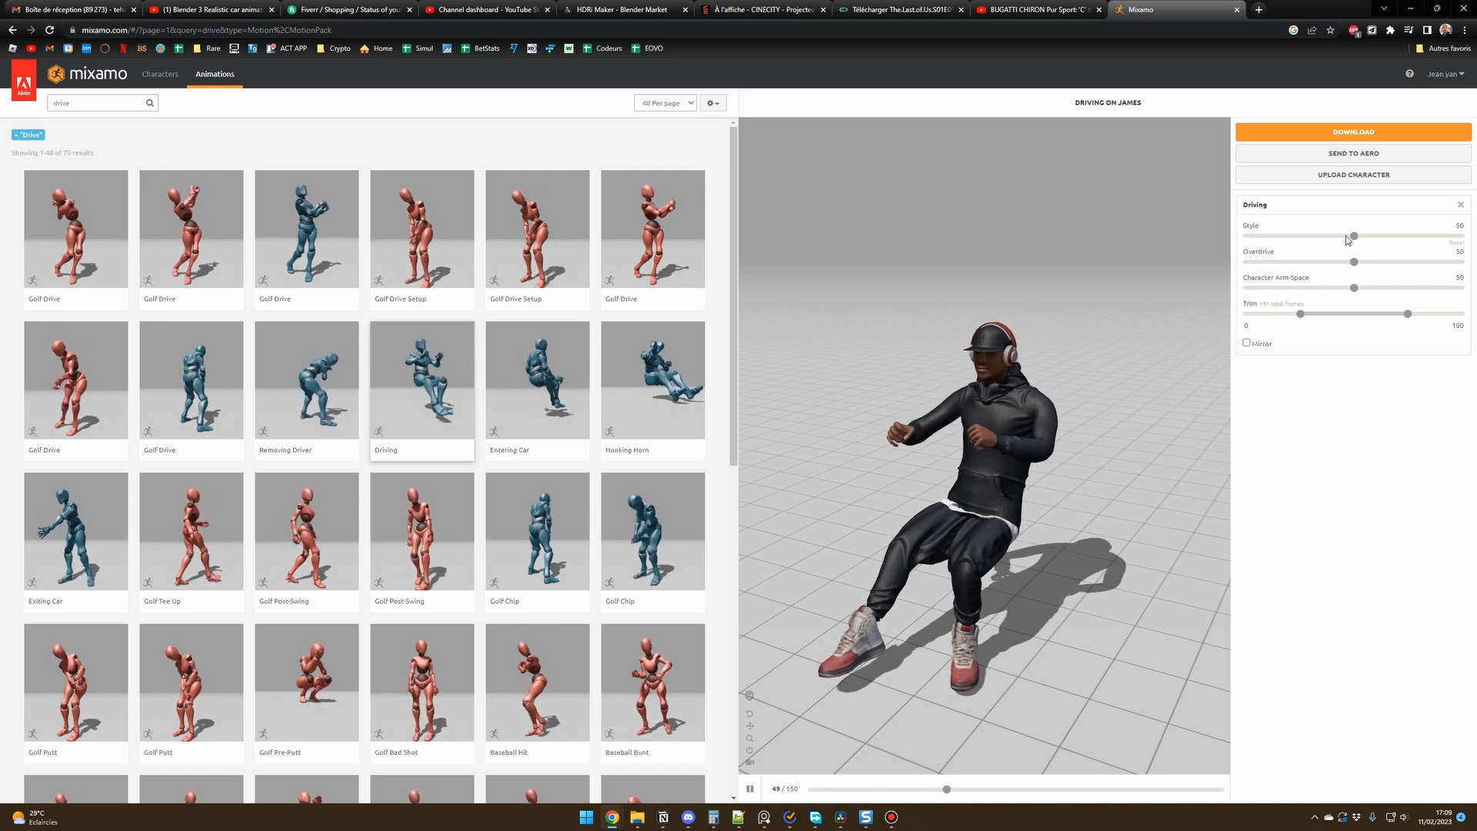
left_click_drag(1354, 235, 1209, 234)
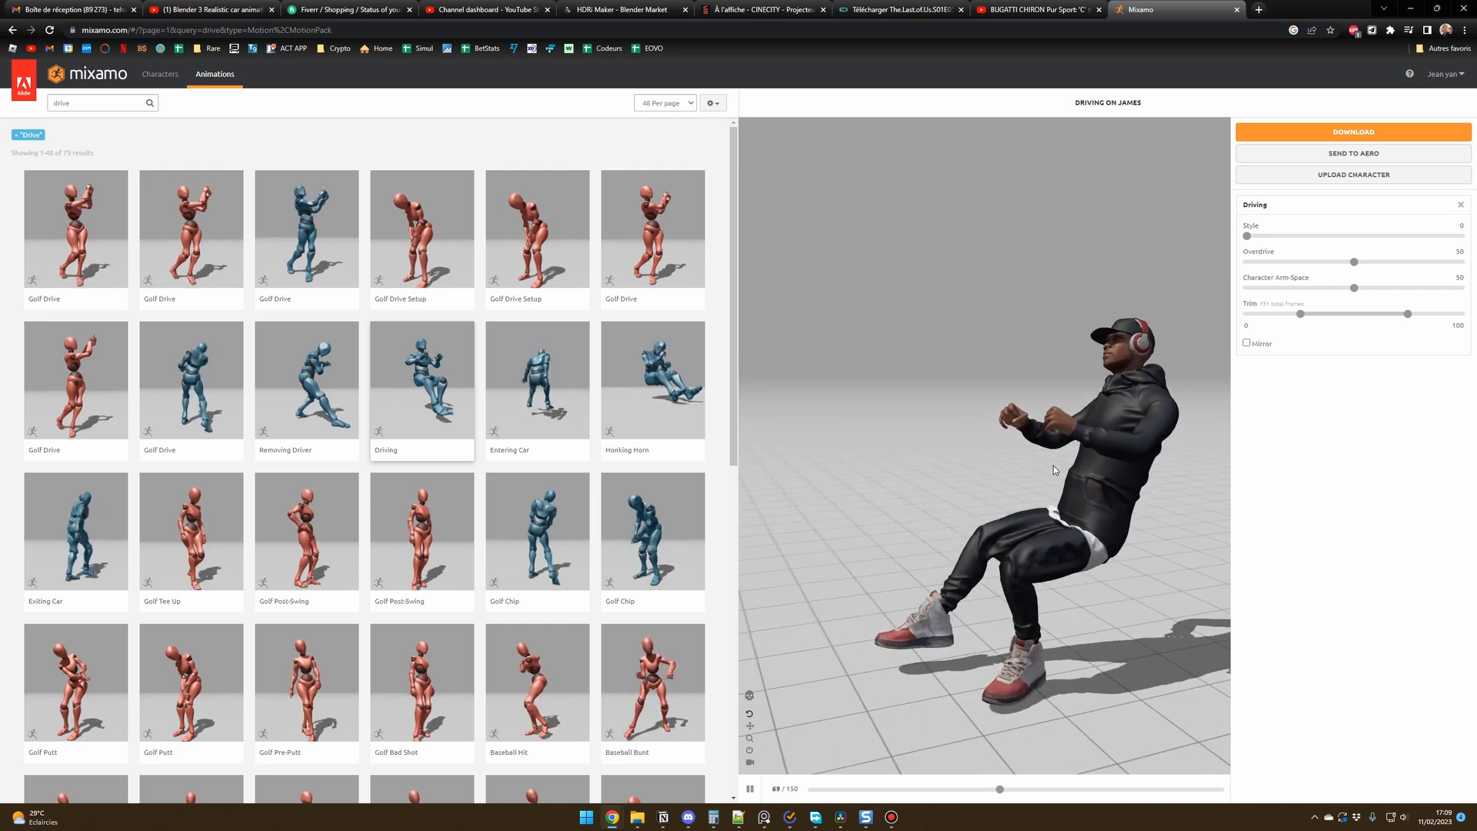
left_click(1347, 132)
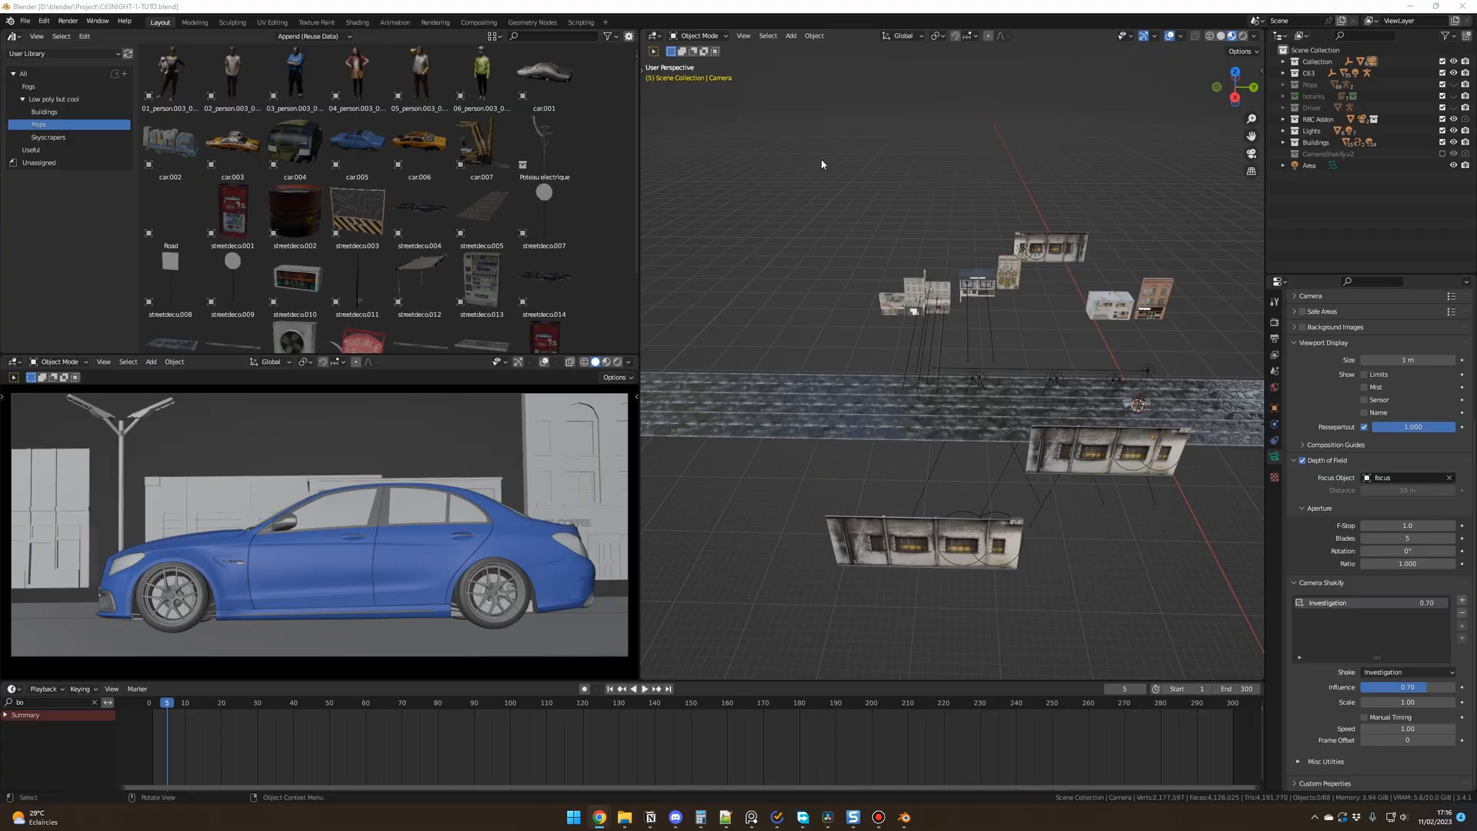
Step: Switch to Blender and import Driving.fbx from the Models\Mixamo folder as FBX
left_click(26, 21)
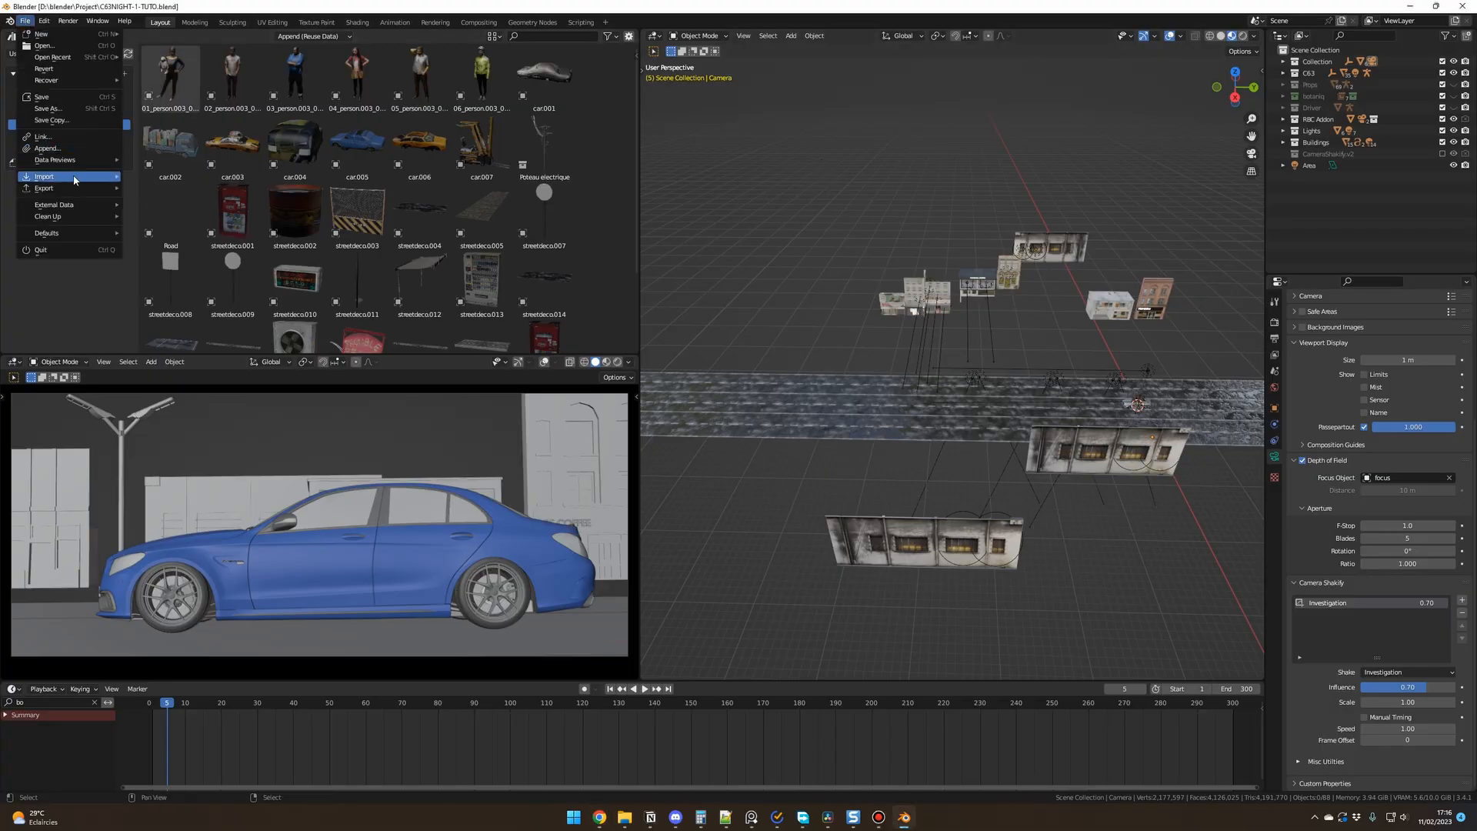
mouse_move(86, 179)
left_click(213, 291)
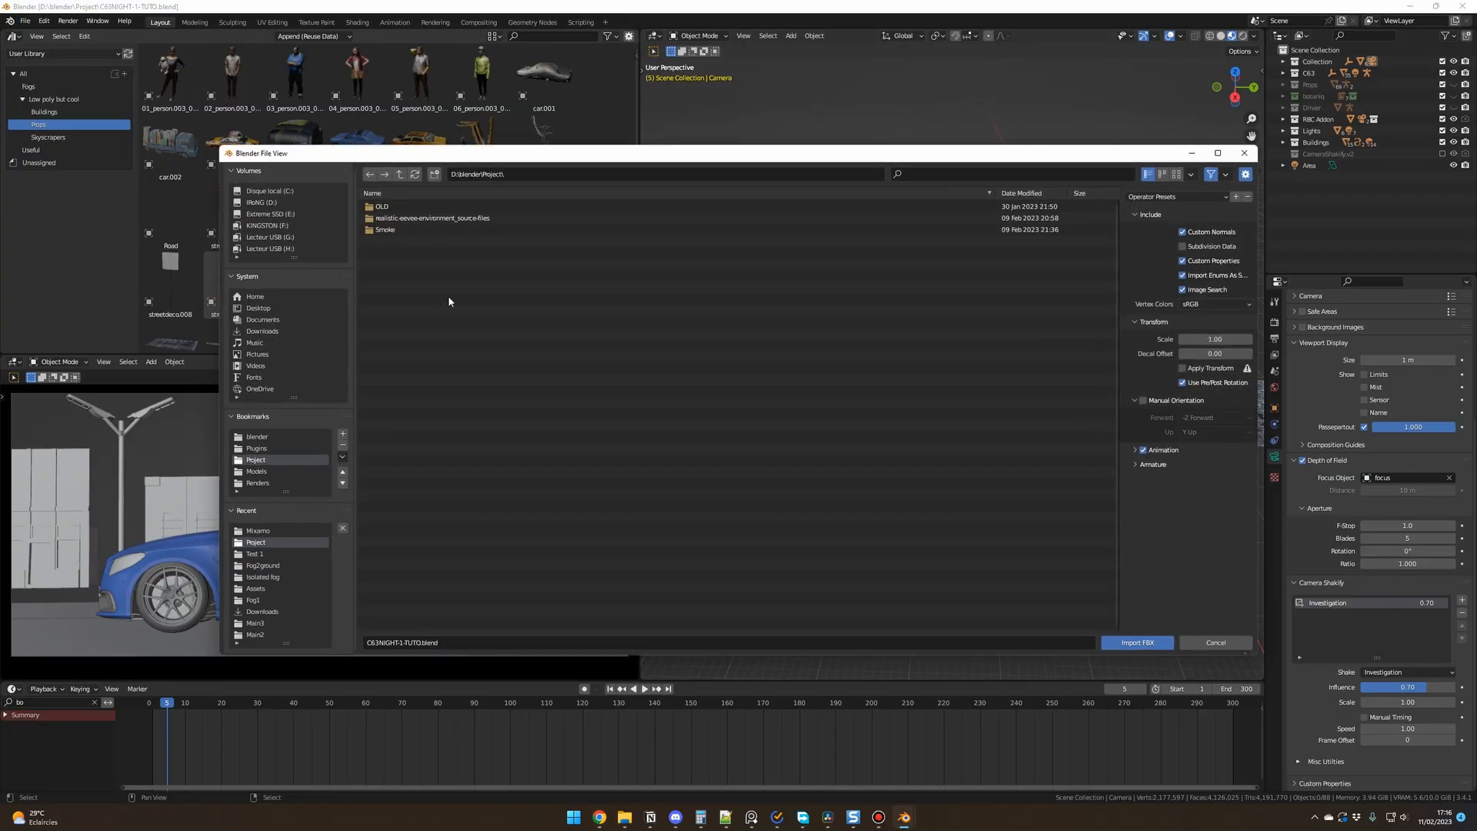
left_click(267, 472)
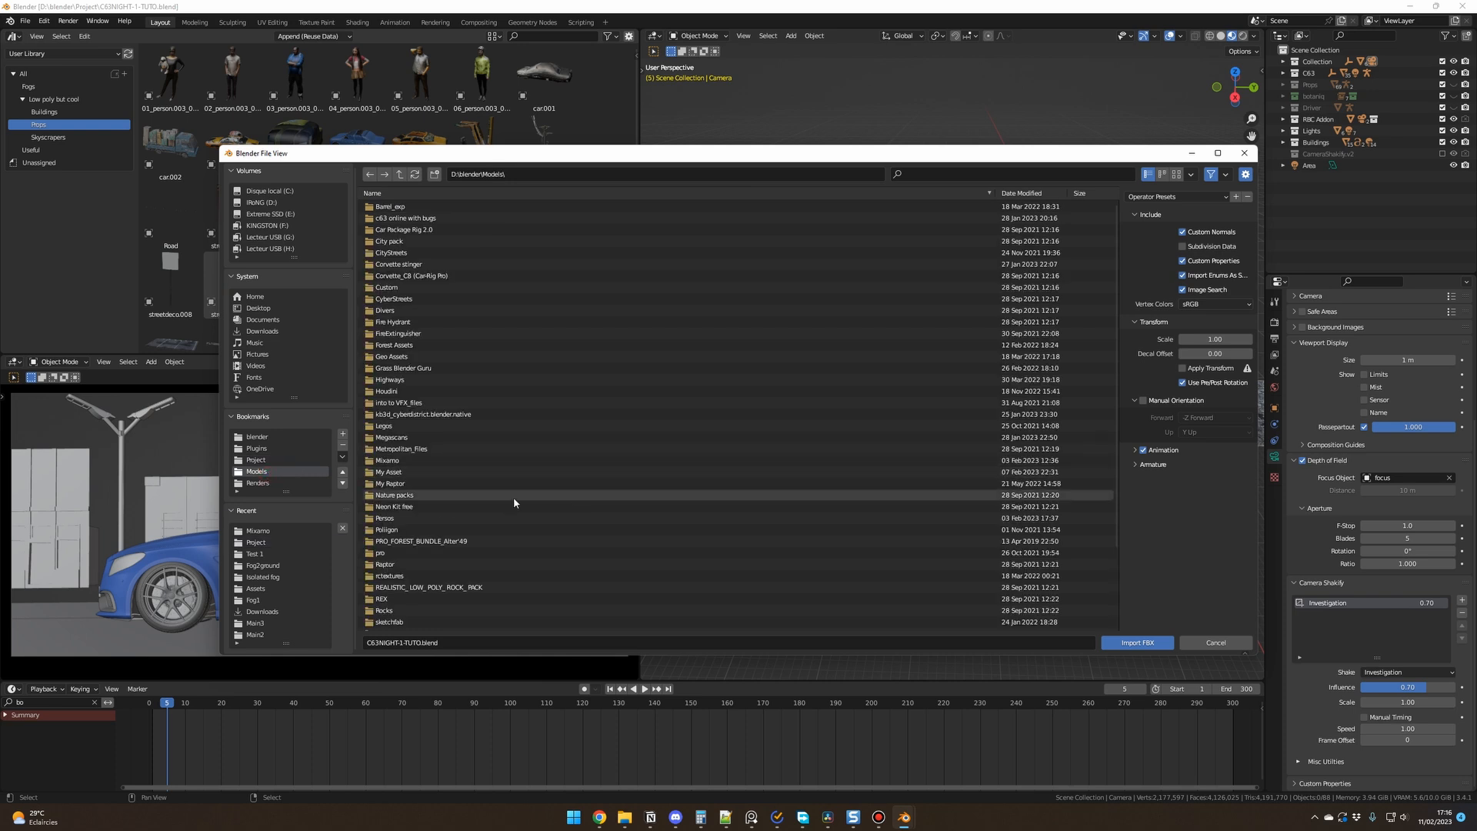
double_click(515, 500)
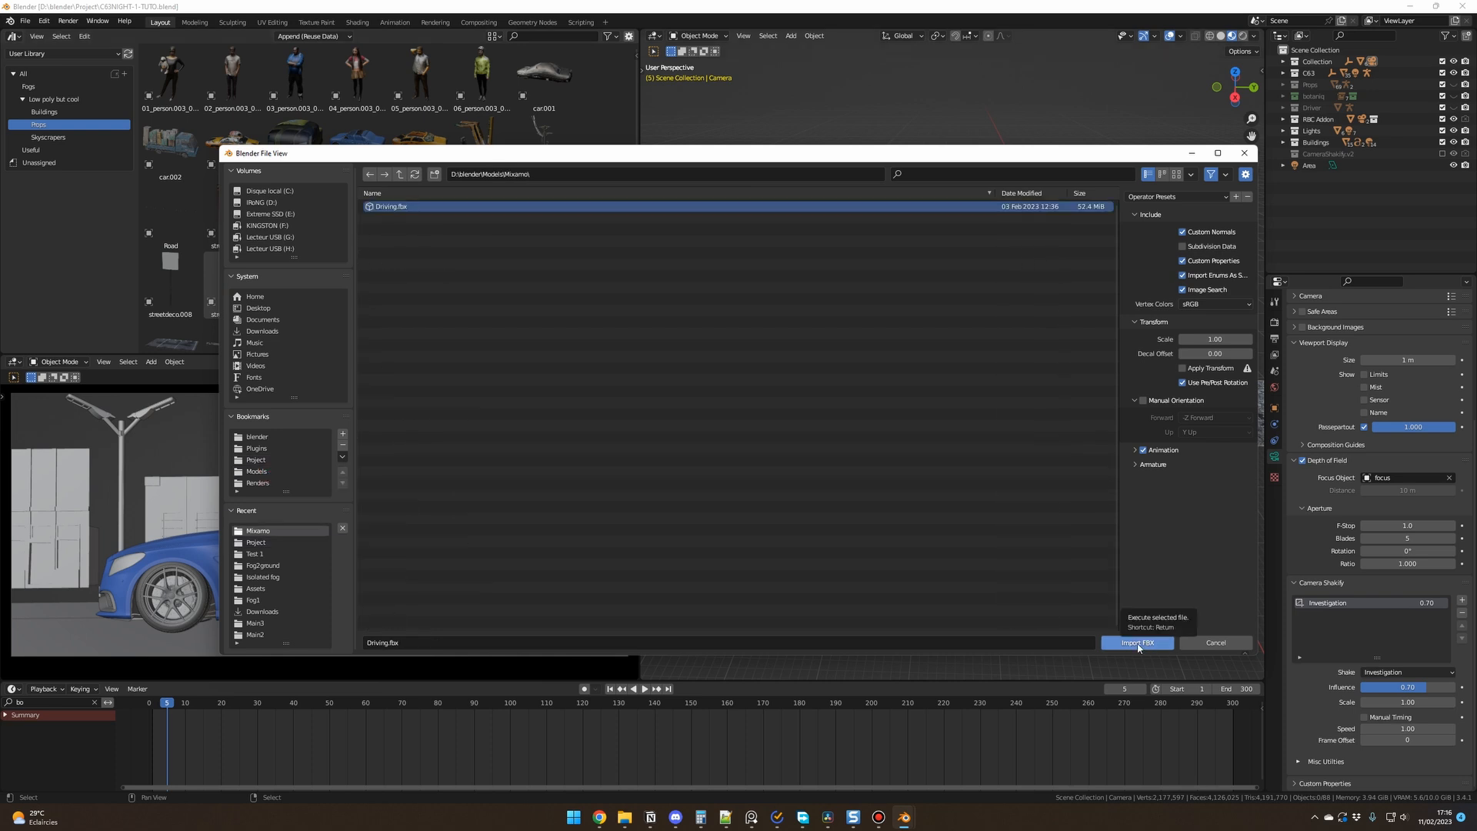
left_click(1132, 645)
Step: Move the imported driver armature about 23.26 m along X, out of the car and clear of the street
key("KP_Decimal")
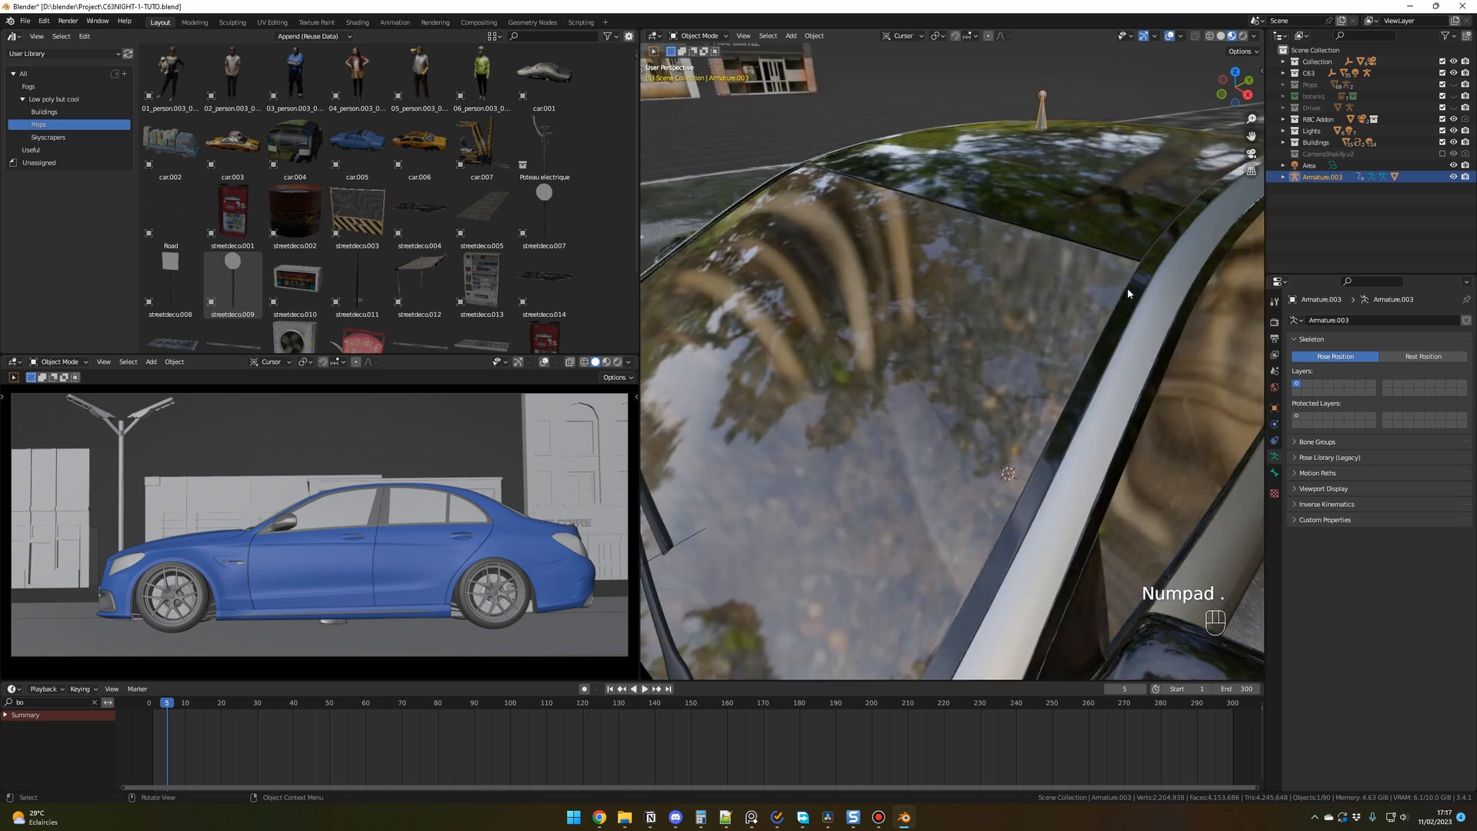
scroll(1057, 394, "down", 3)
middle_click_drag(1071, 405, 1092, 392)
middle_click_drag(1092, 392, 897, 423, "shift")
scroll(992, 431, "down", 3)
middle_click_drag(992, 431, 1003, 384)
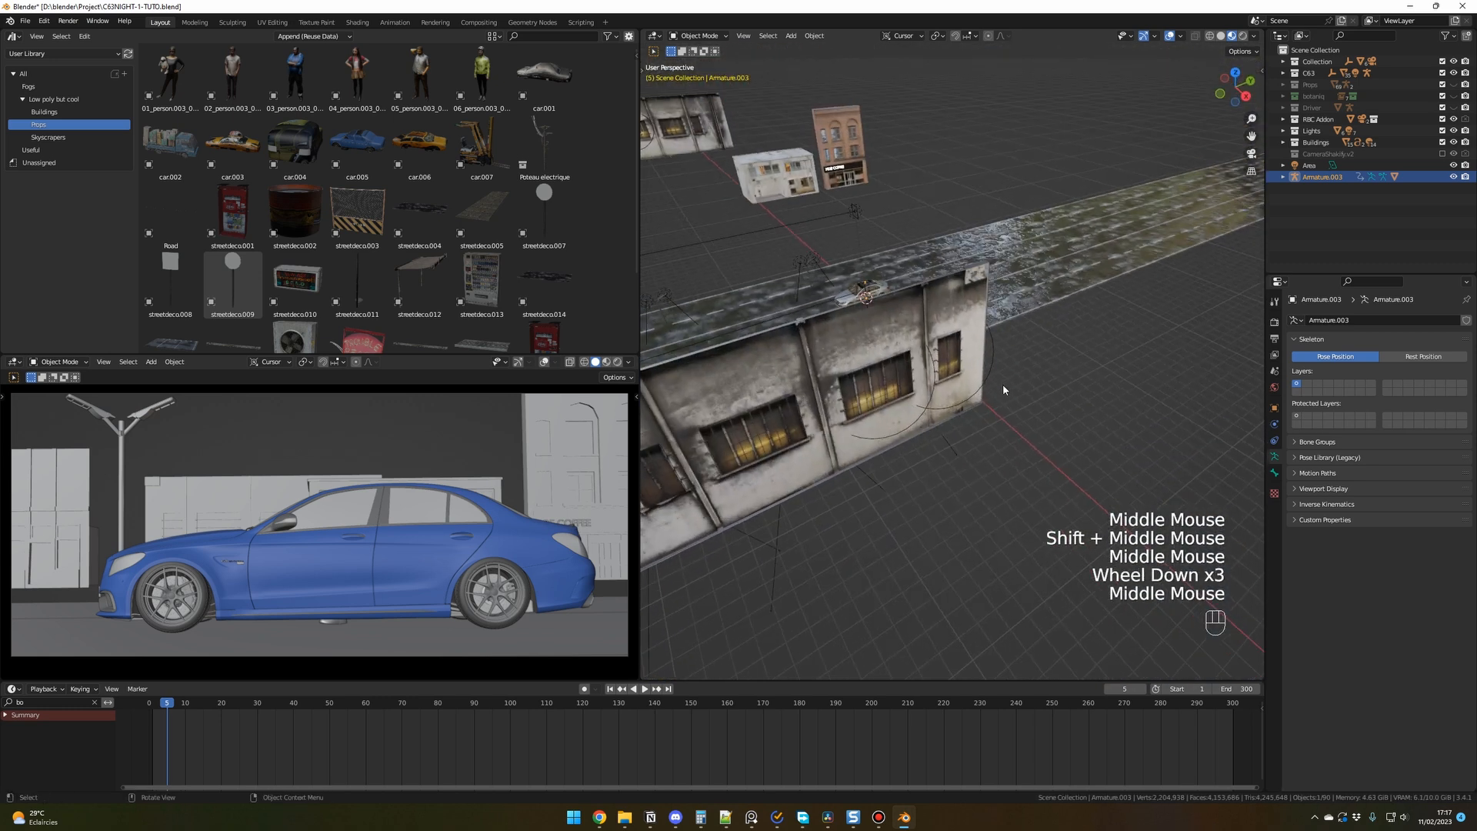
key("g")
left_click(1146, 516)
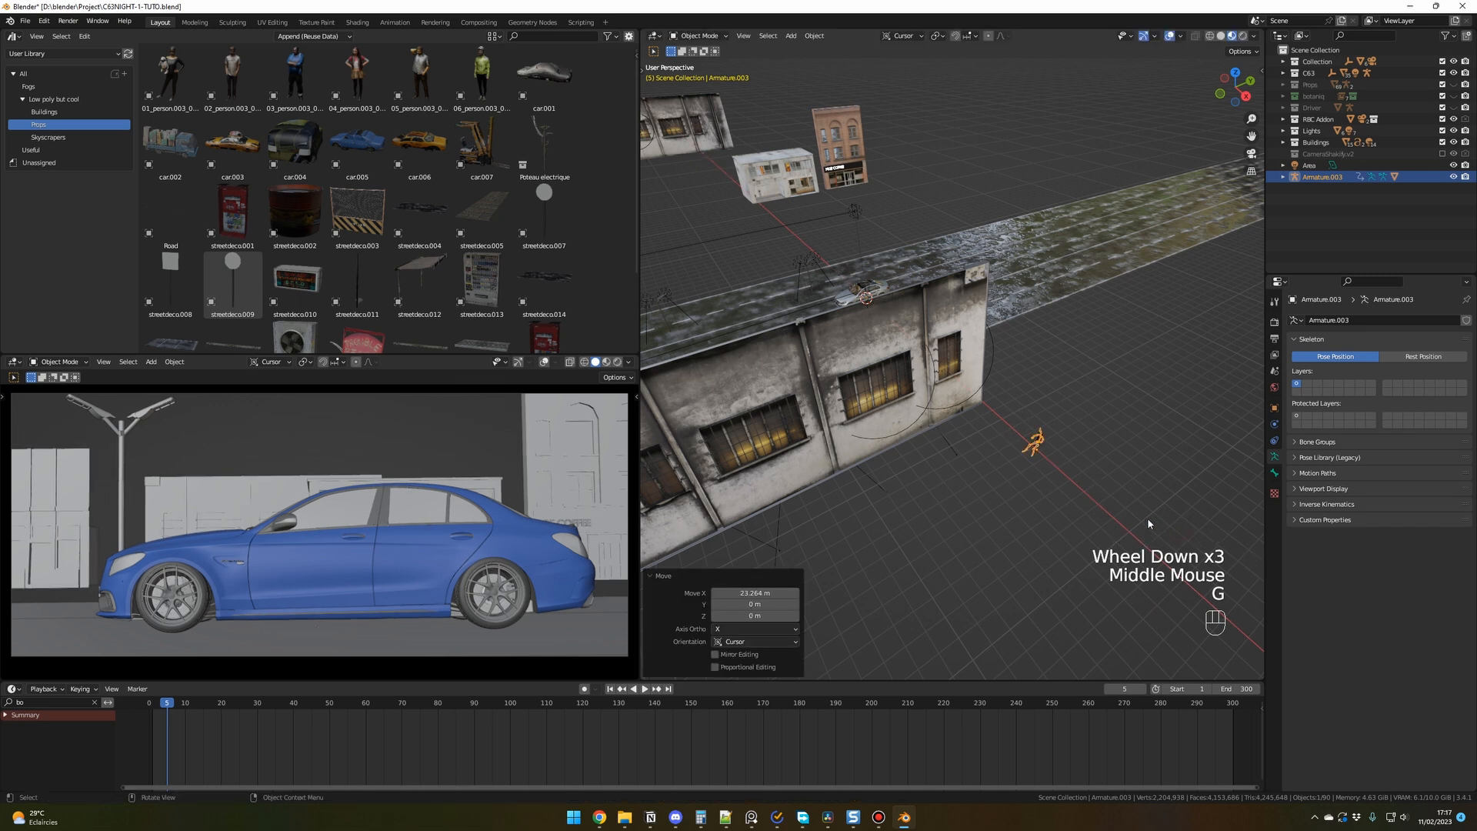
Step: Frame the driver character up close and play the animation to check the driving motion
key("KP_Decimal")
middle_click_drag(1146, 517, 874, 501)
scroll(1088, 407, "up", 1)
scroll(1133, 394, "up", 1)
scroll(1134, 395, "down", 1)
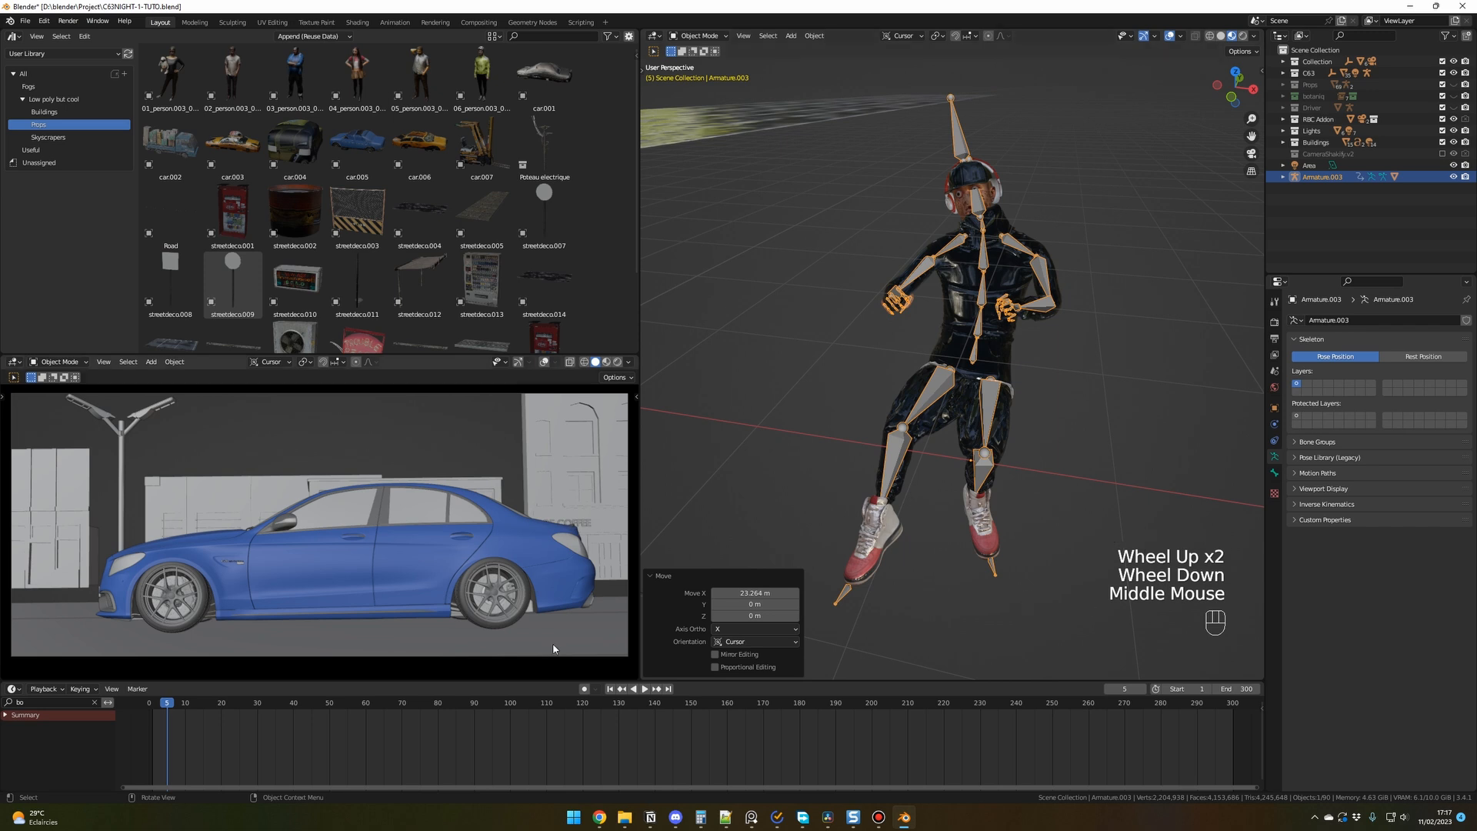
left_click(644, 689)
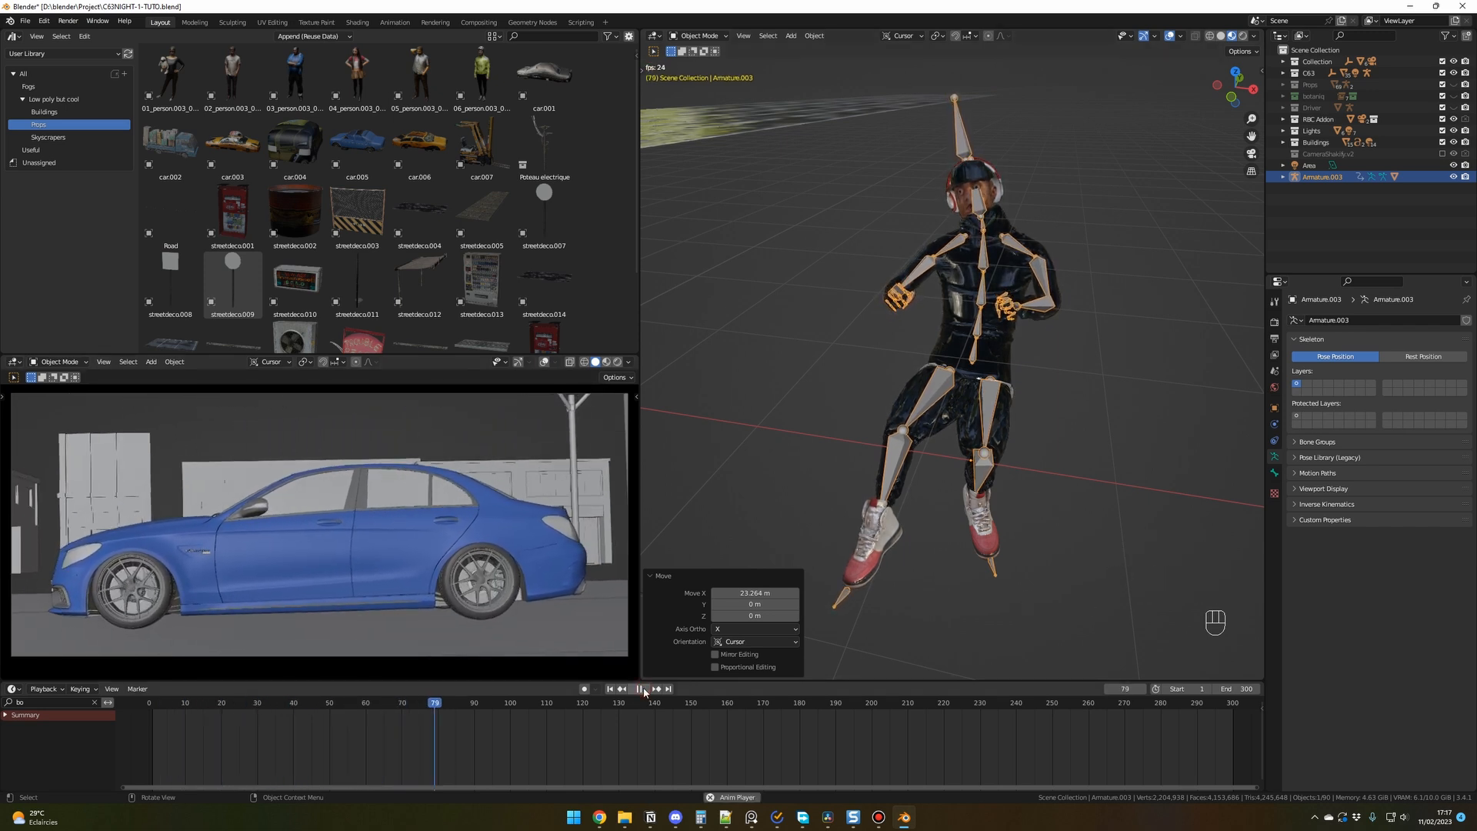
left_click(644, 689)
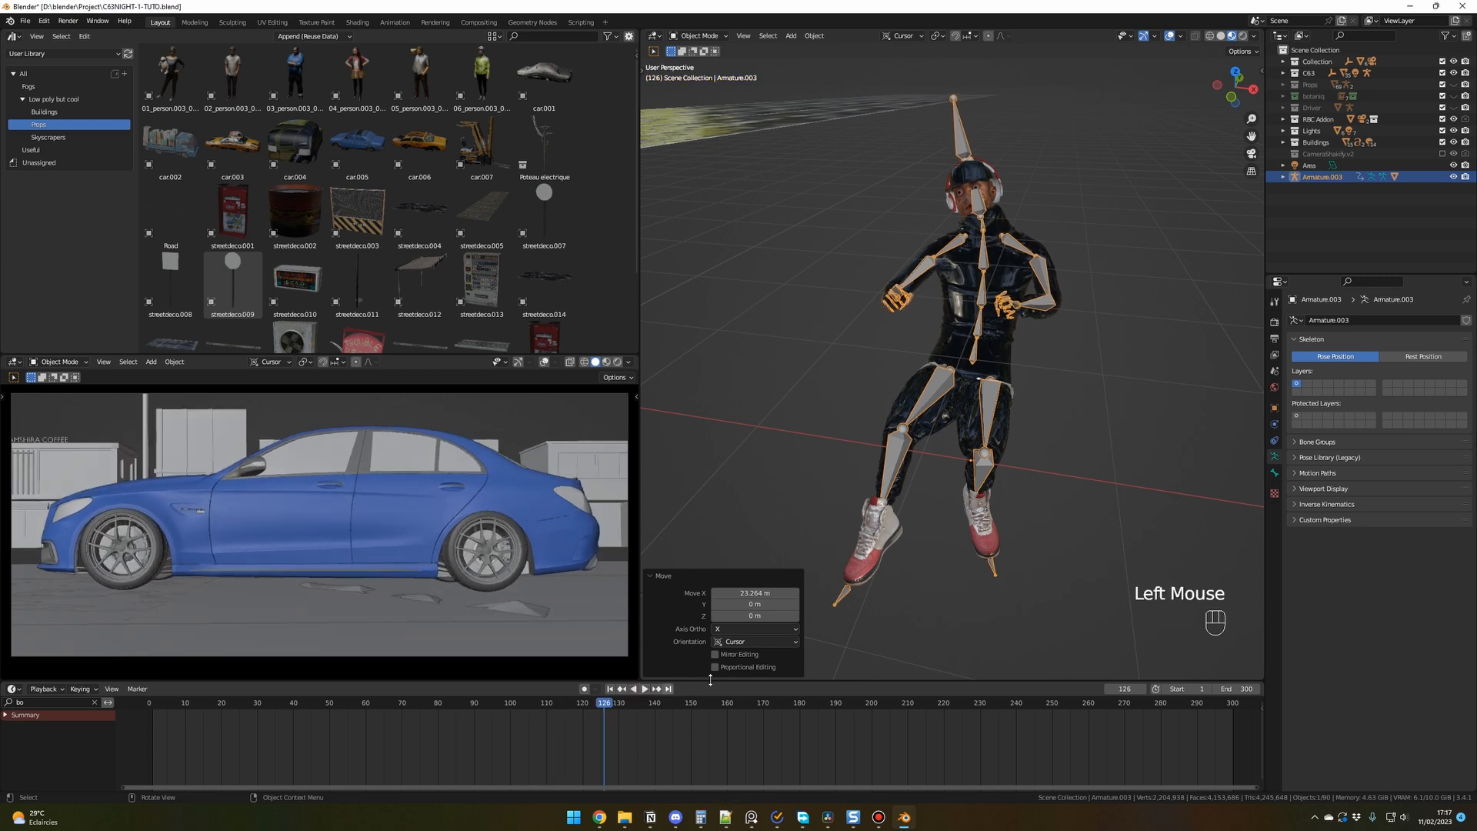
Step: Clear the timeline's channel filter, check where the armature's keyframes end, and filter the channels by "ar"
left_click(96, 700)
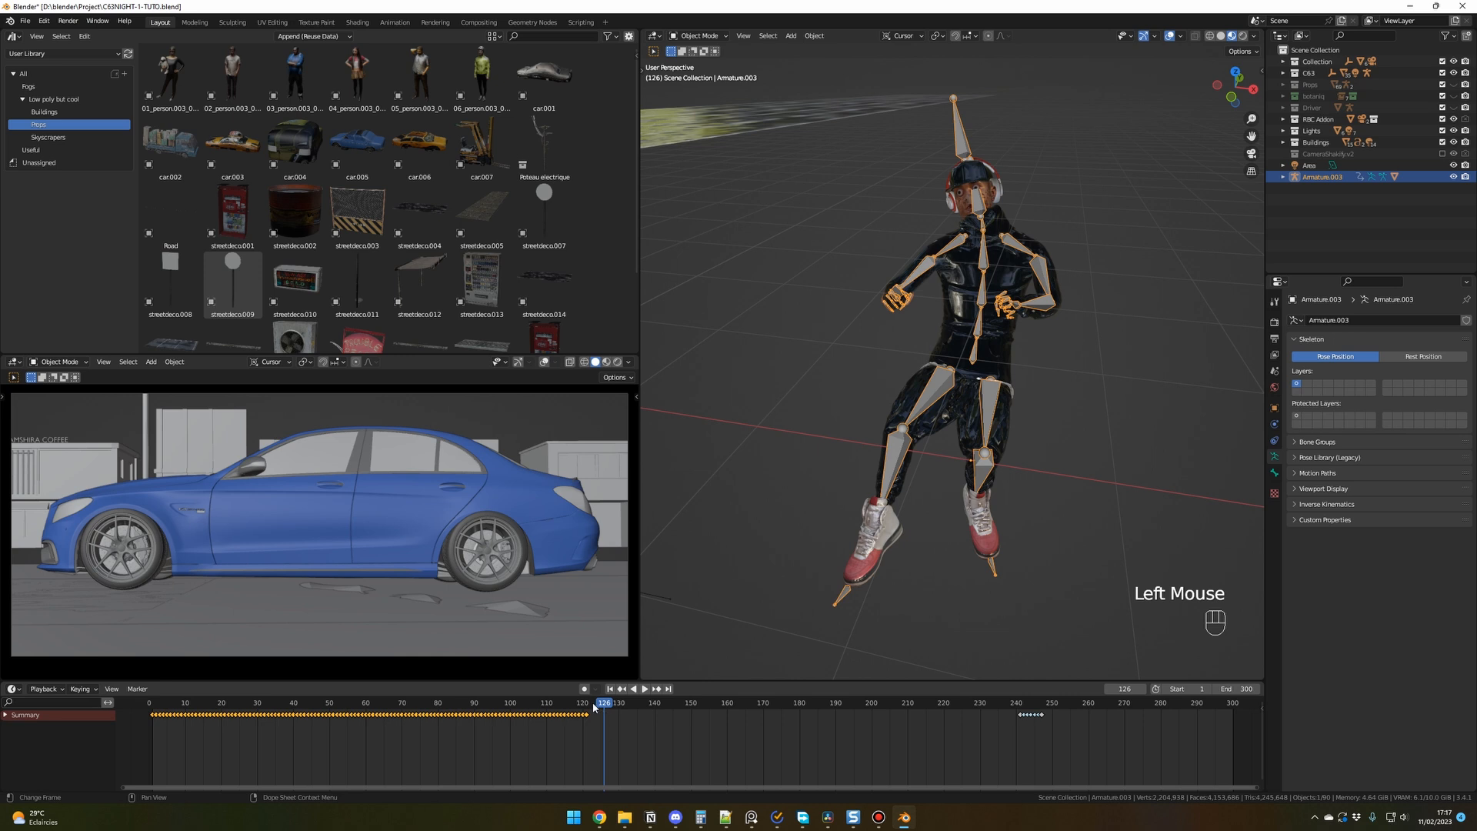
mouse_move(604, 706)
left_mouse_down()
mouse_move(588, 706)
mouse_move(608, 706)
left_mouse_up()
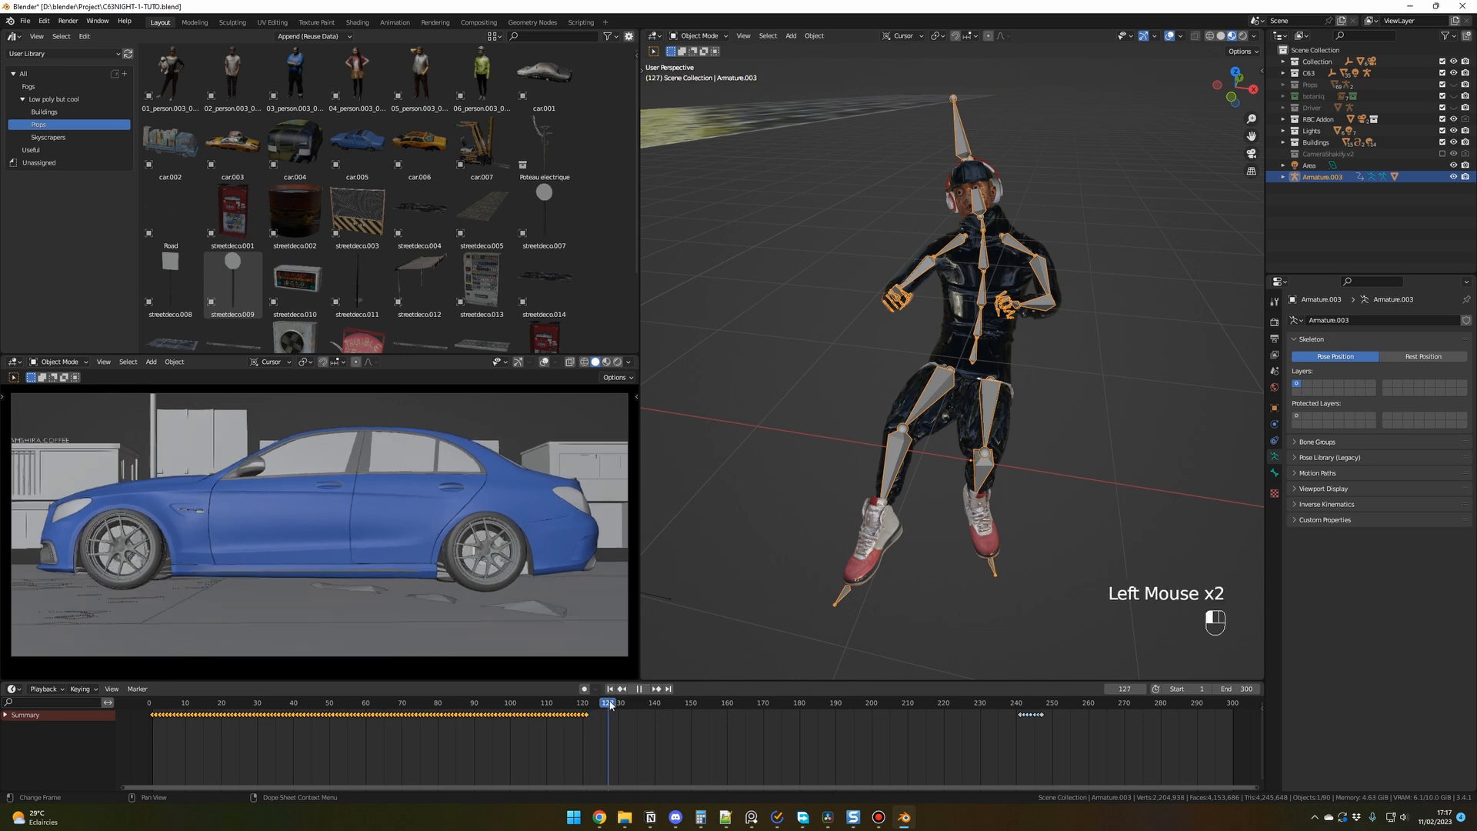
left_click(28, 702)
type("ar")
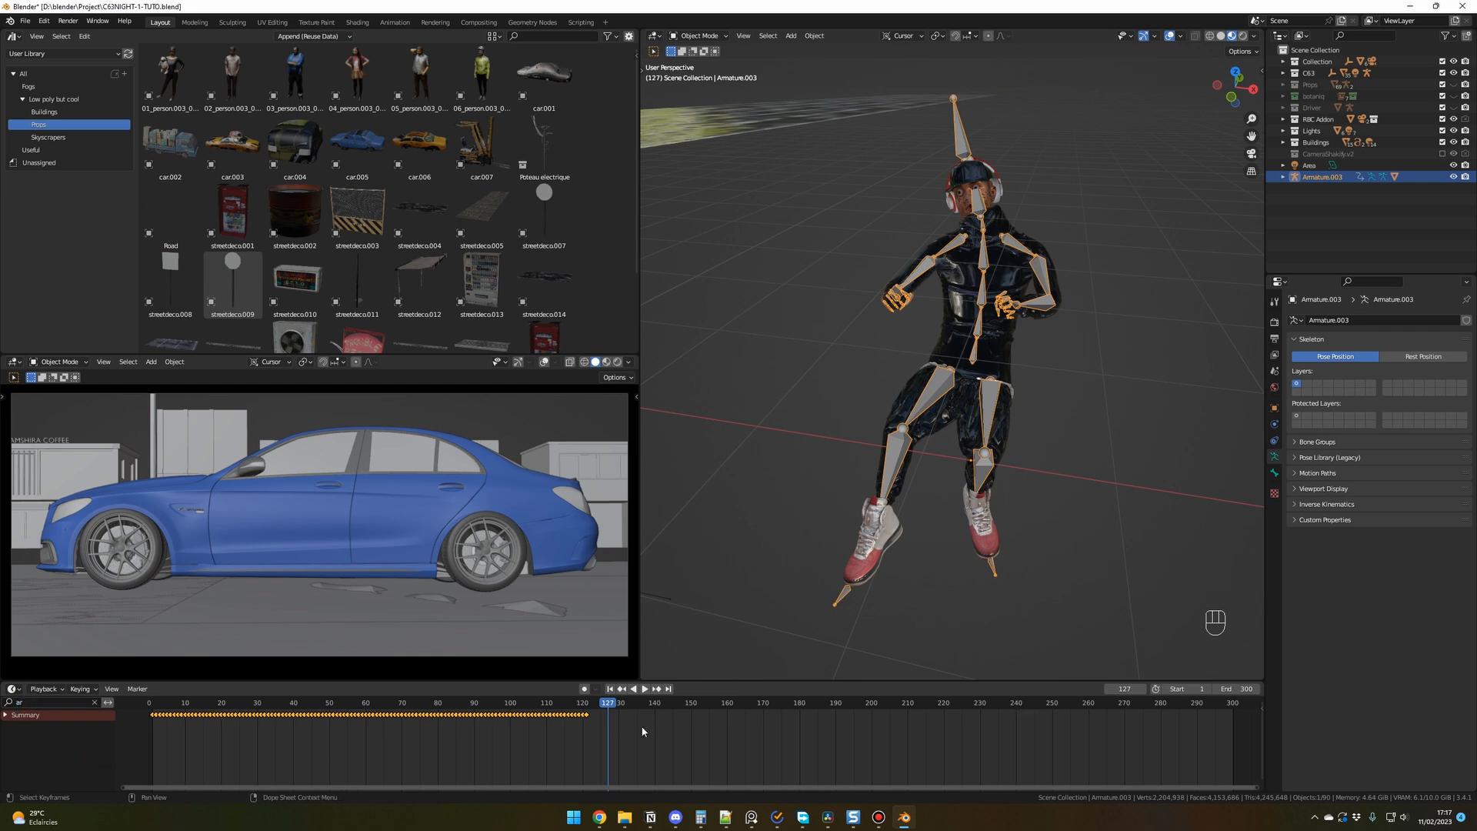
Step: Copy all the armature's keyframes and paste them at frame 121 and again at about frame 240 to extend the driving motion
left_click_drag(592, 726, 153, 706)
key("ctrl+c")
left_click(587, 703)
key("ctrl+v")
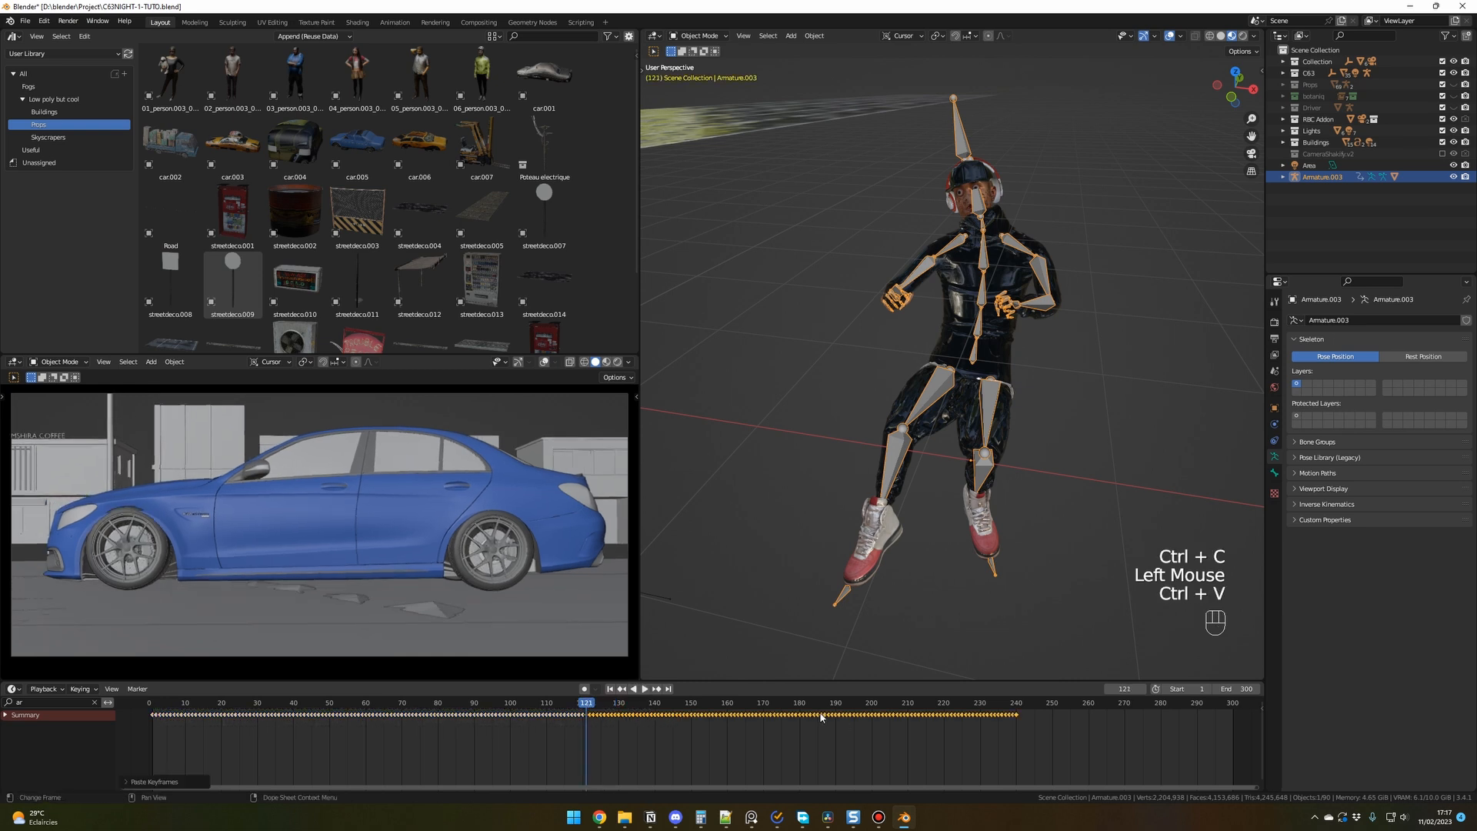
left_click(1016, 703)
key("ctrl+v")
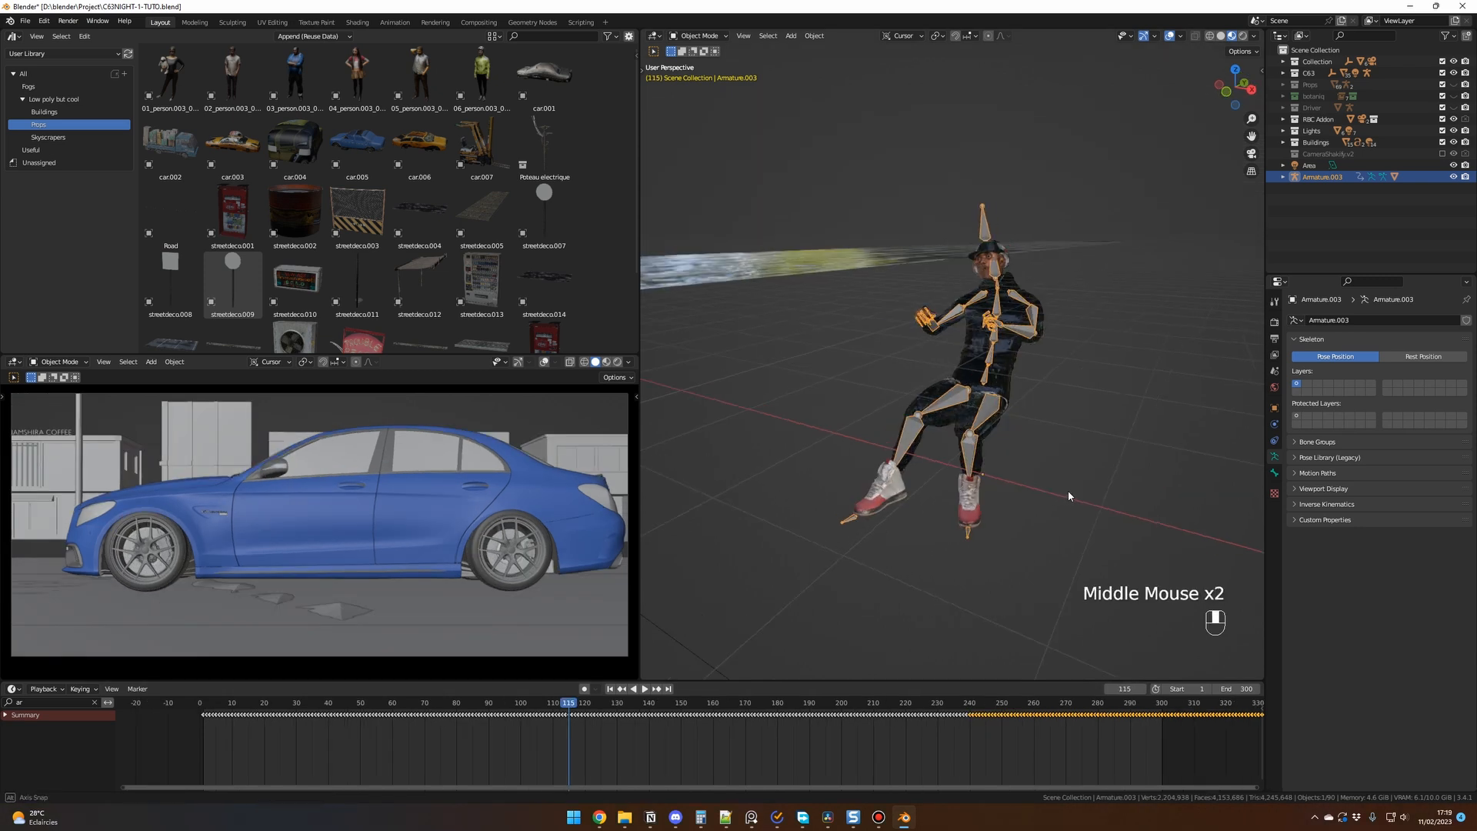
Step: Add a Decimate modifier to the driver's body mesh and set its ratio to 0.25
middle_click_drag(1065, 495, 1097, 497)
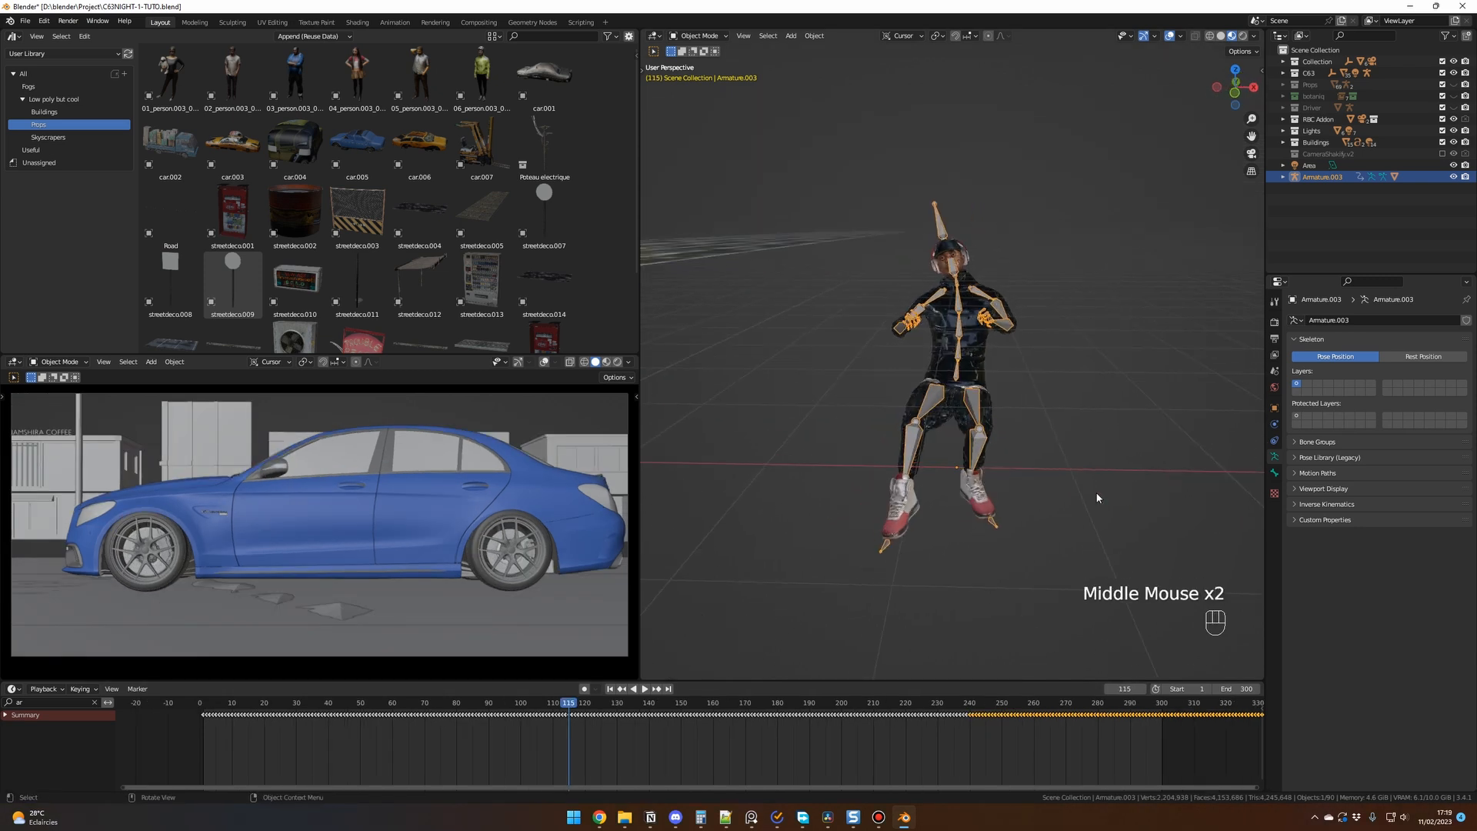
left_click(1120, 426)
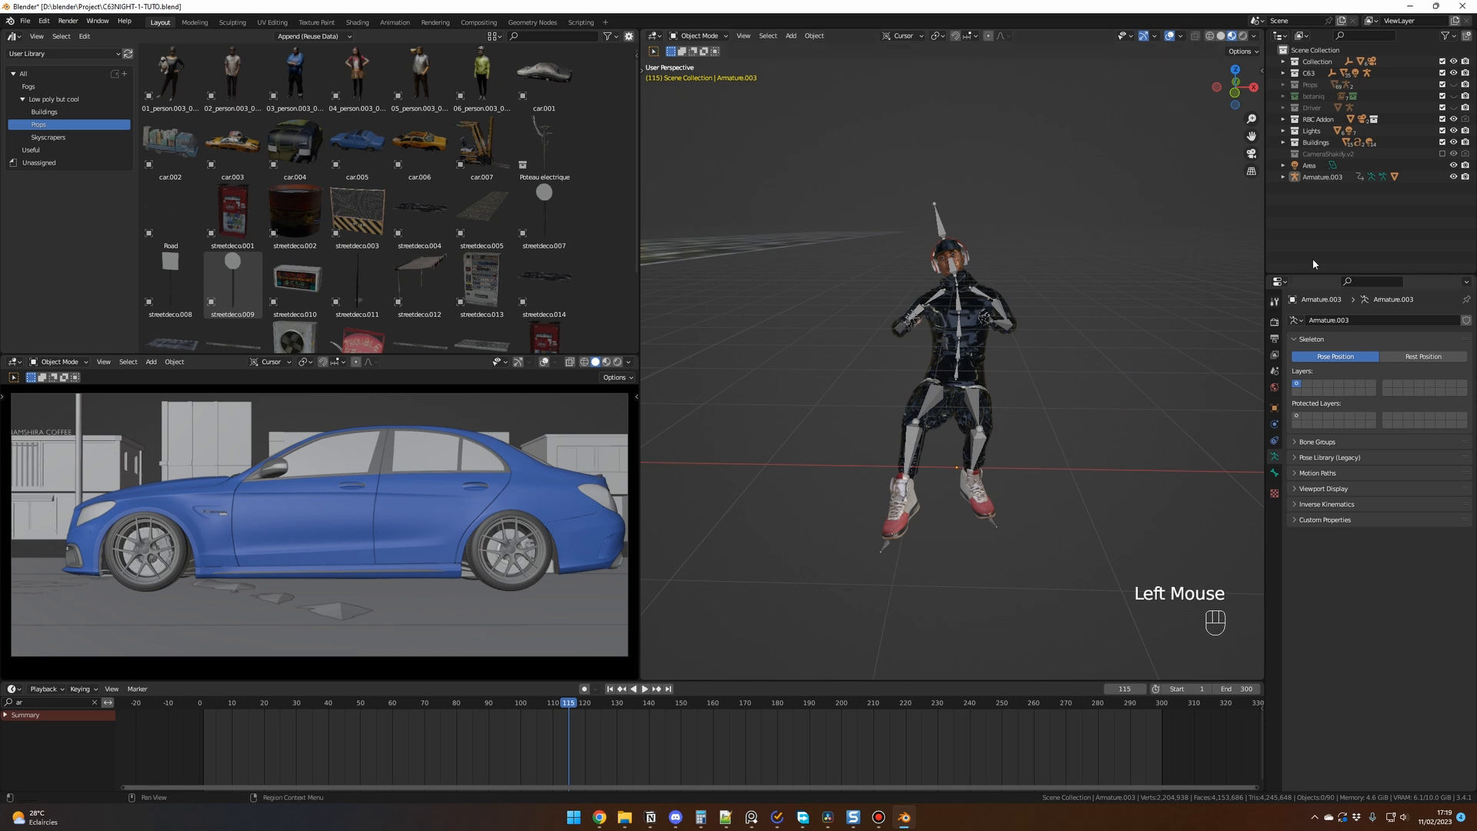
left_click(1283, 177)
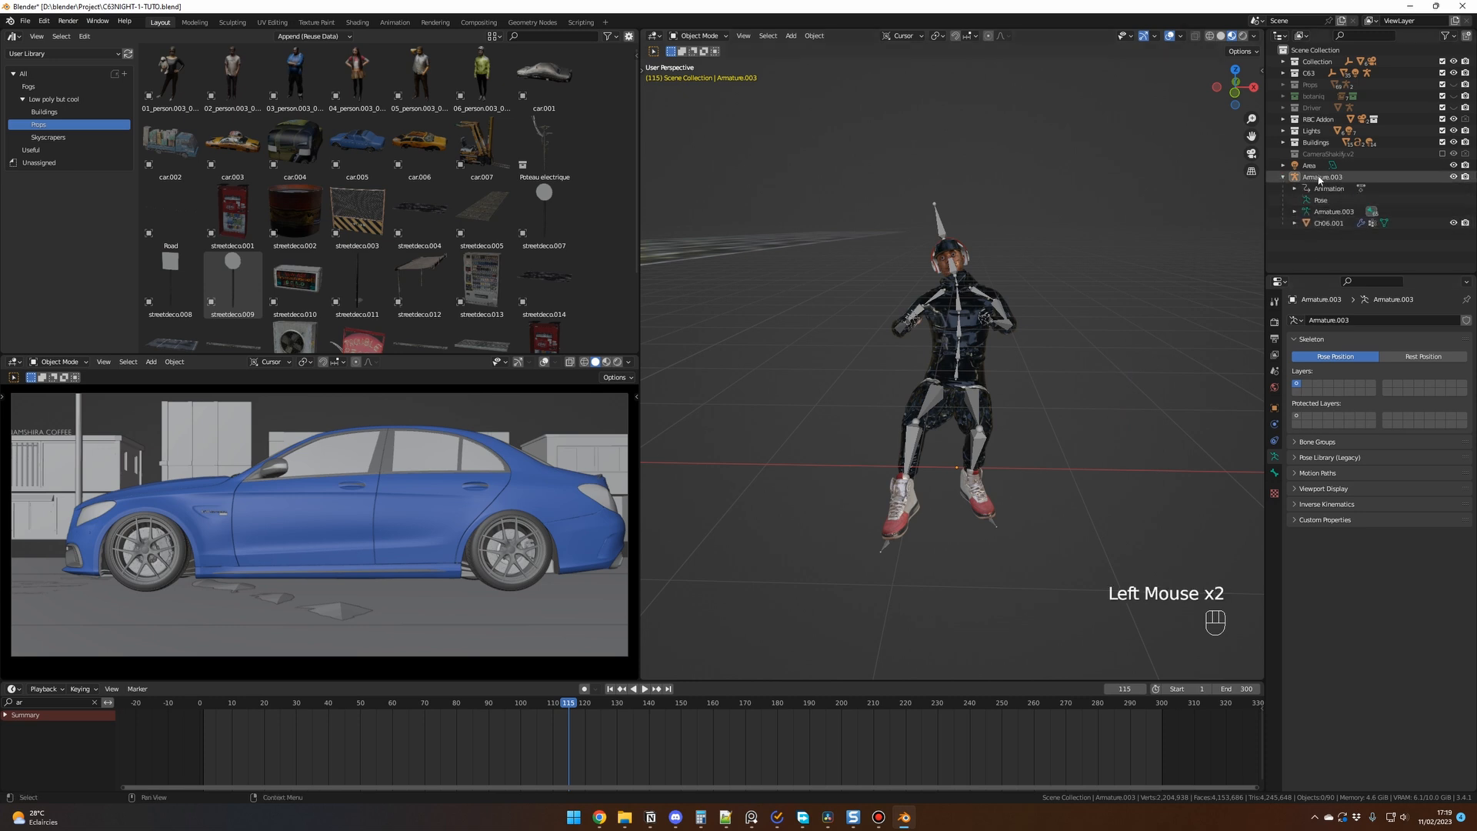
left_click(1330, 223)
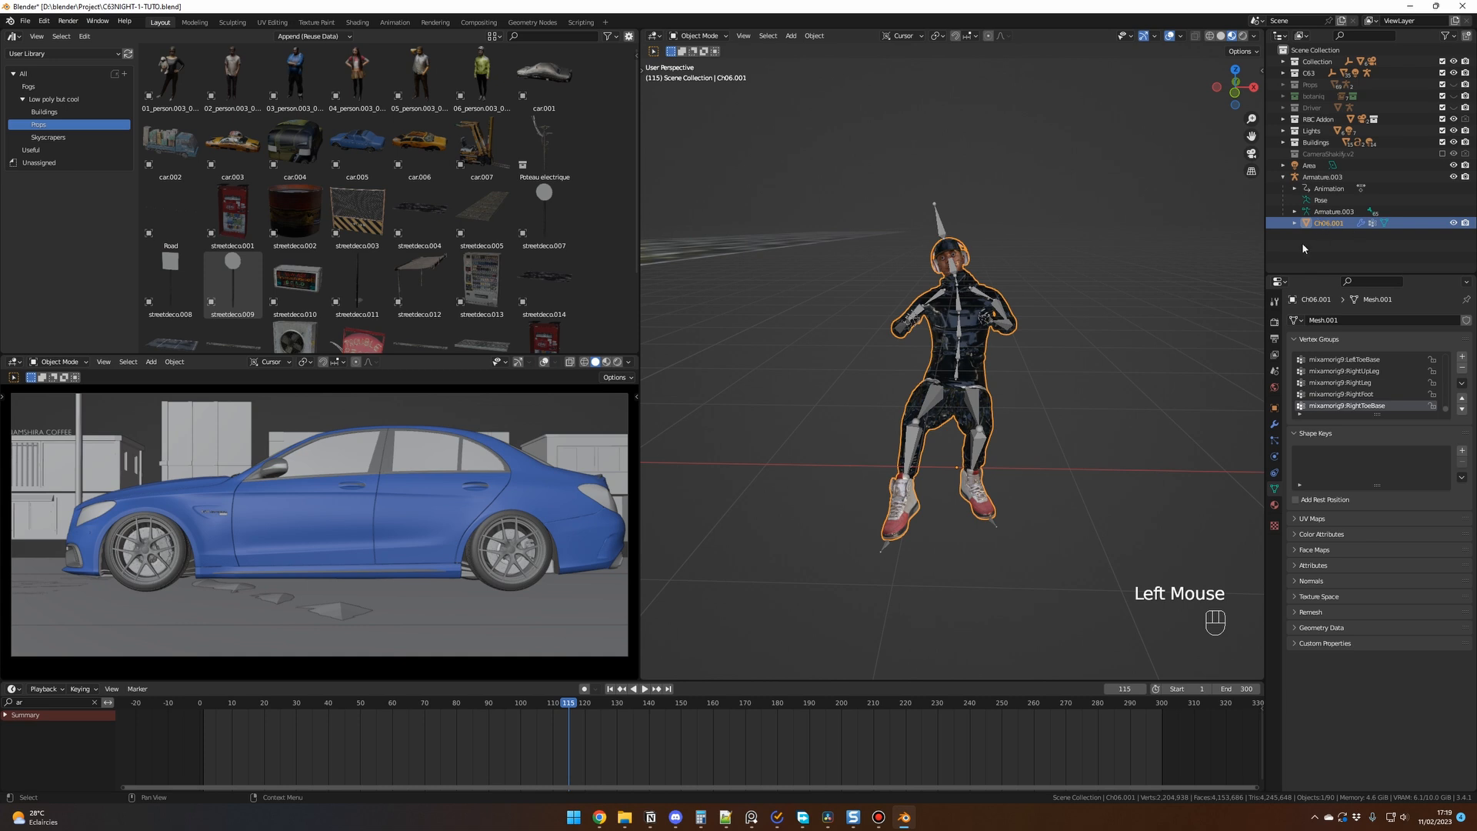
left_click(1275, 426)
left_click(1333, 321)
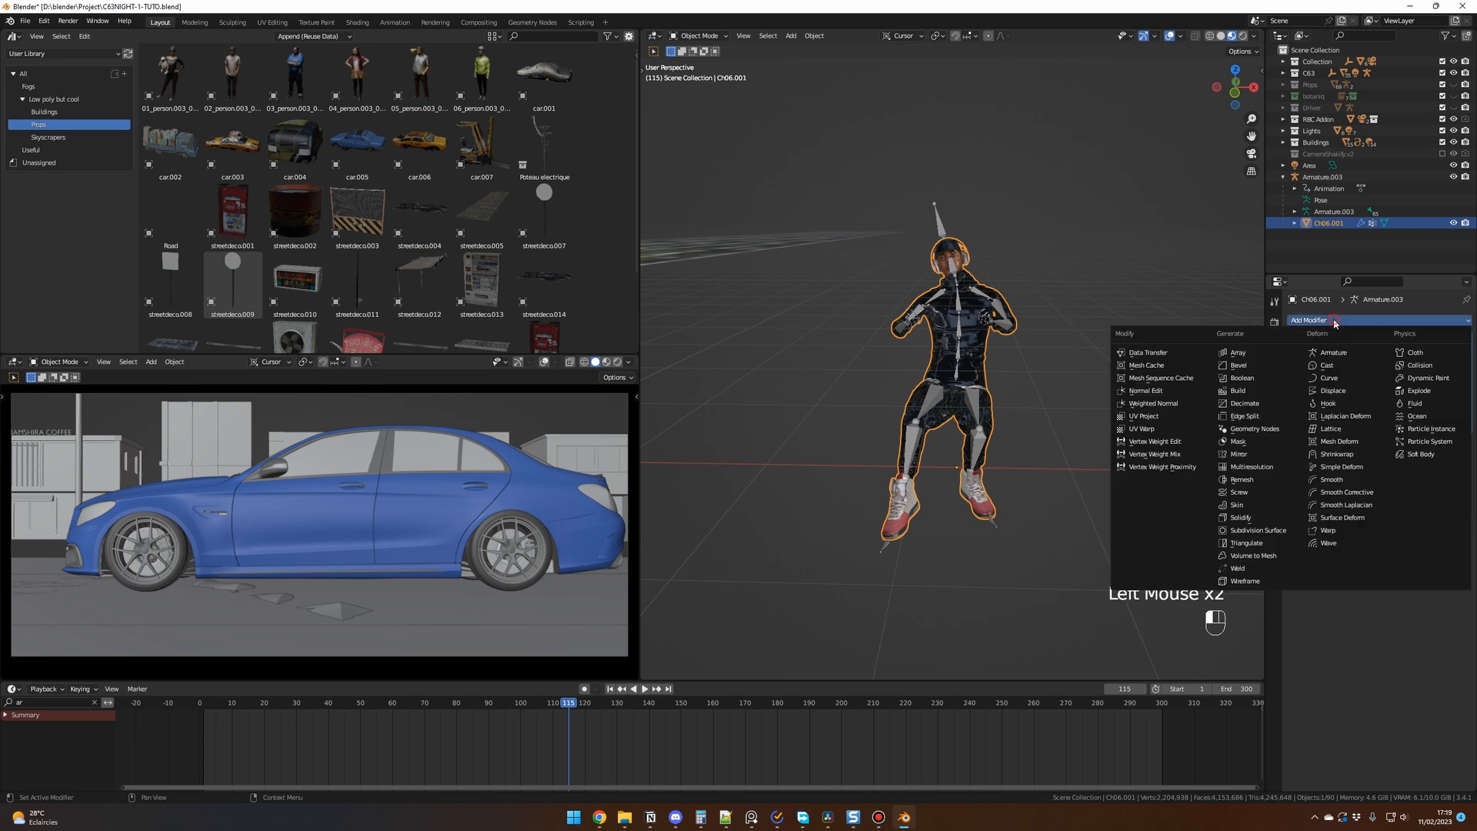
left_click(1246, 403)
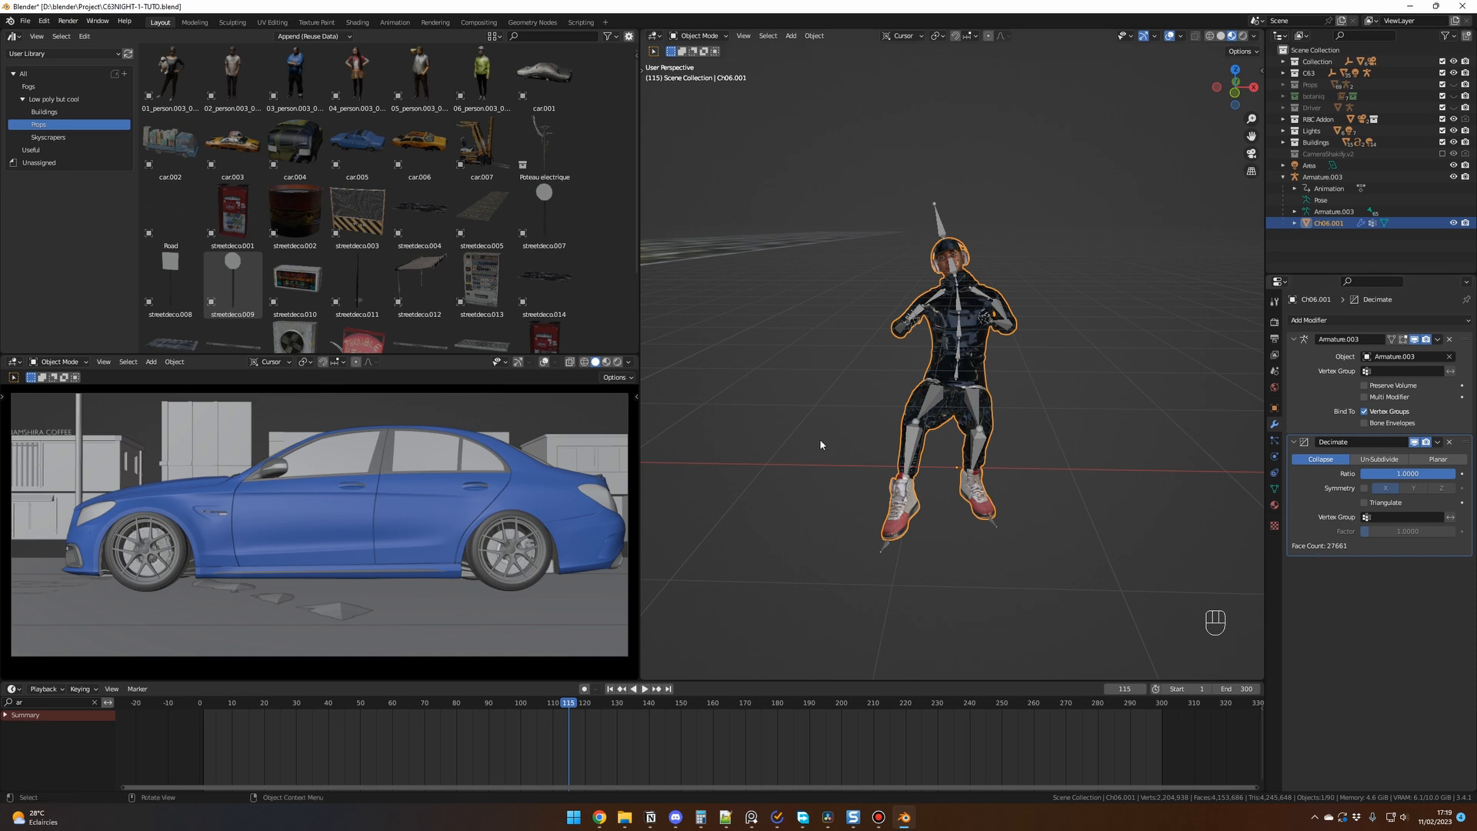
left_click(1395, 474)
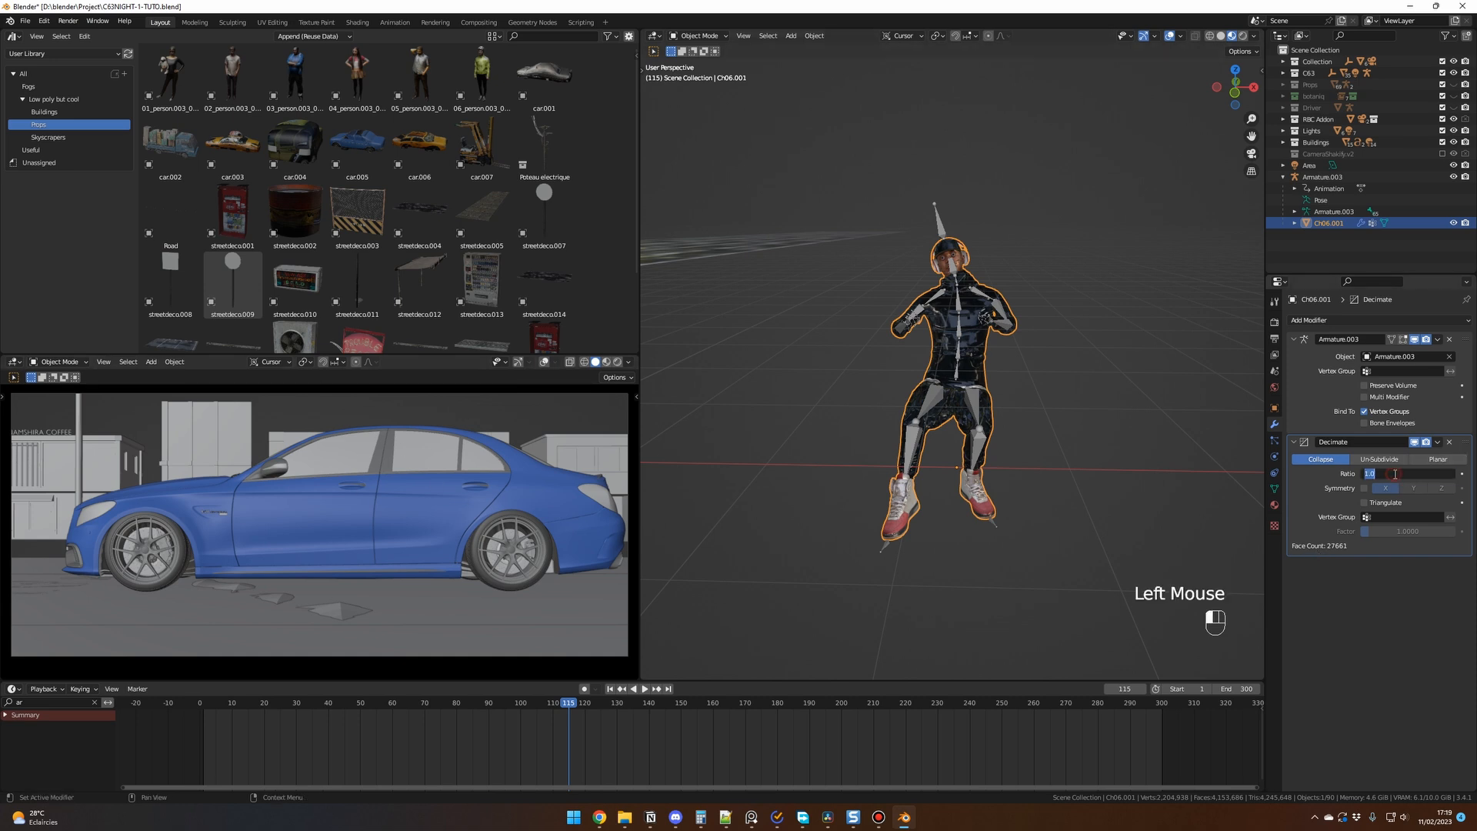
type("0.25")
key("Return")
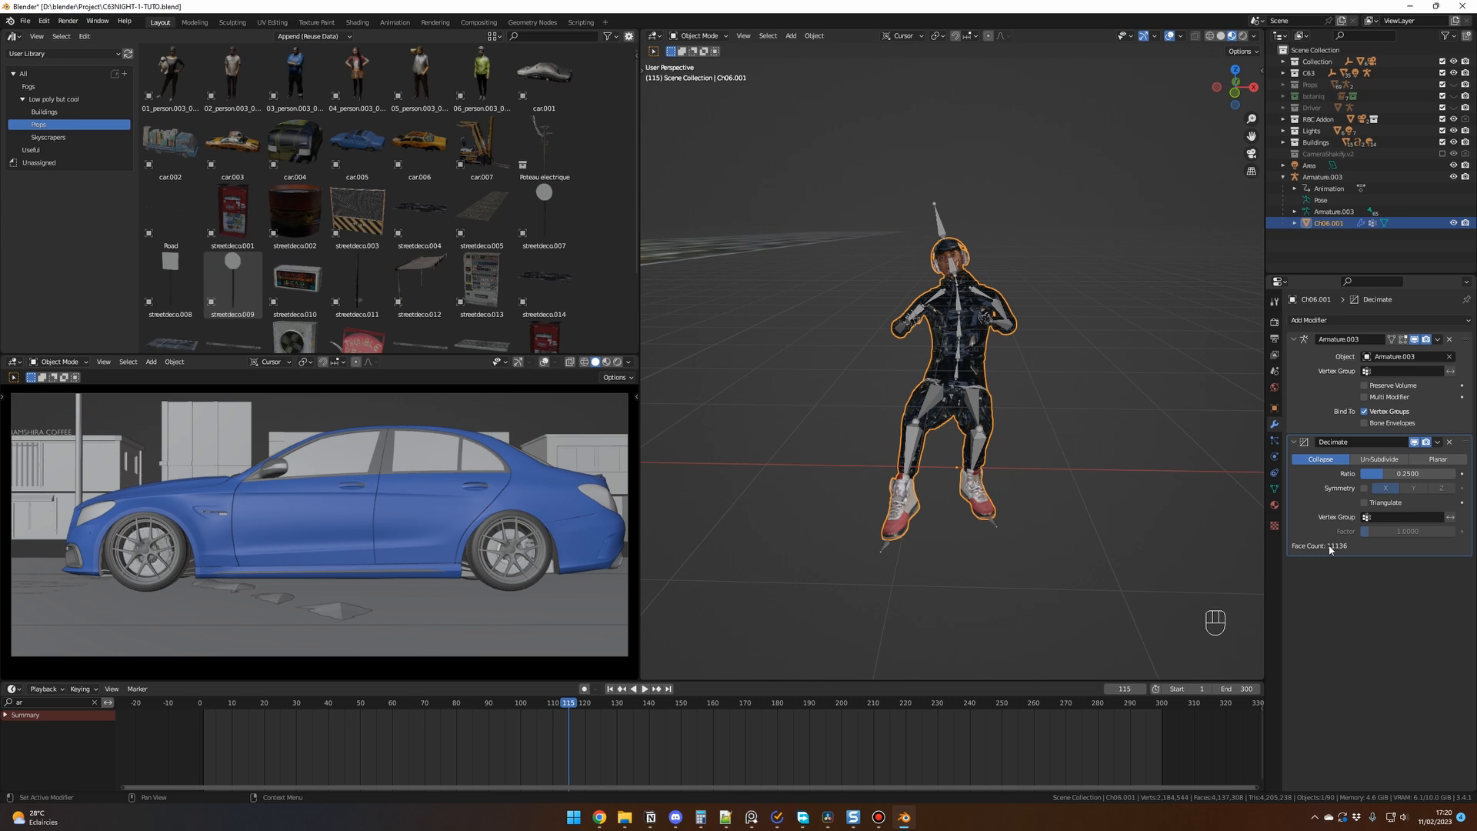
Step: Delete the vertices of the driver mesh's lower body, from the waist down, in Edit Mode and return to Object Mode
middle_click_drag(1054, 428, 1091, 466)
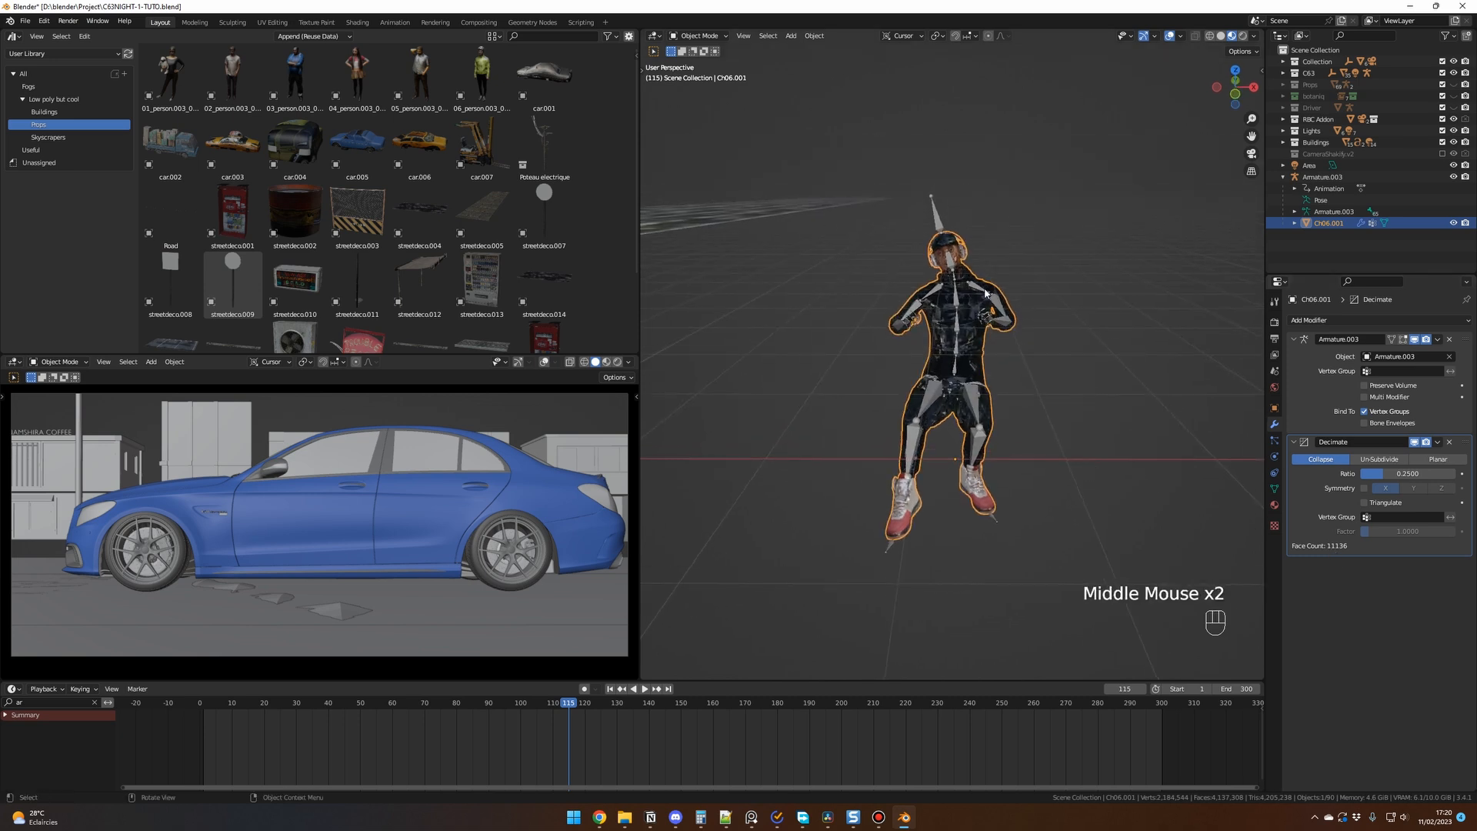
left_click(716, 38)
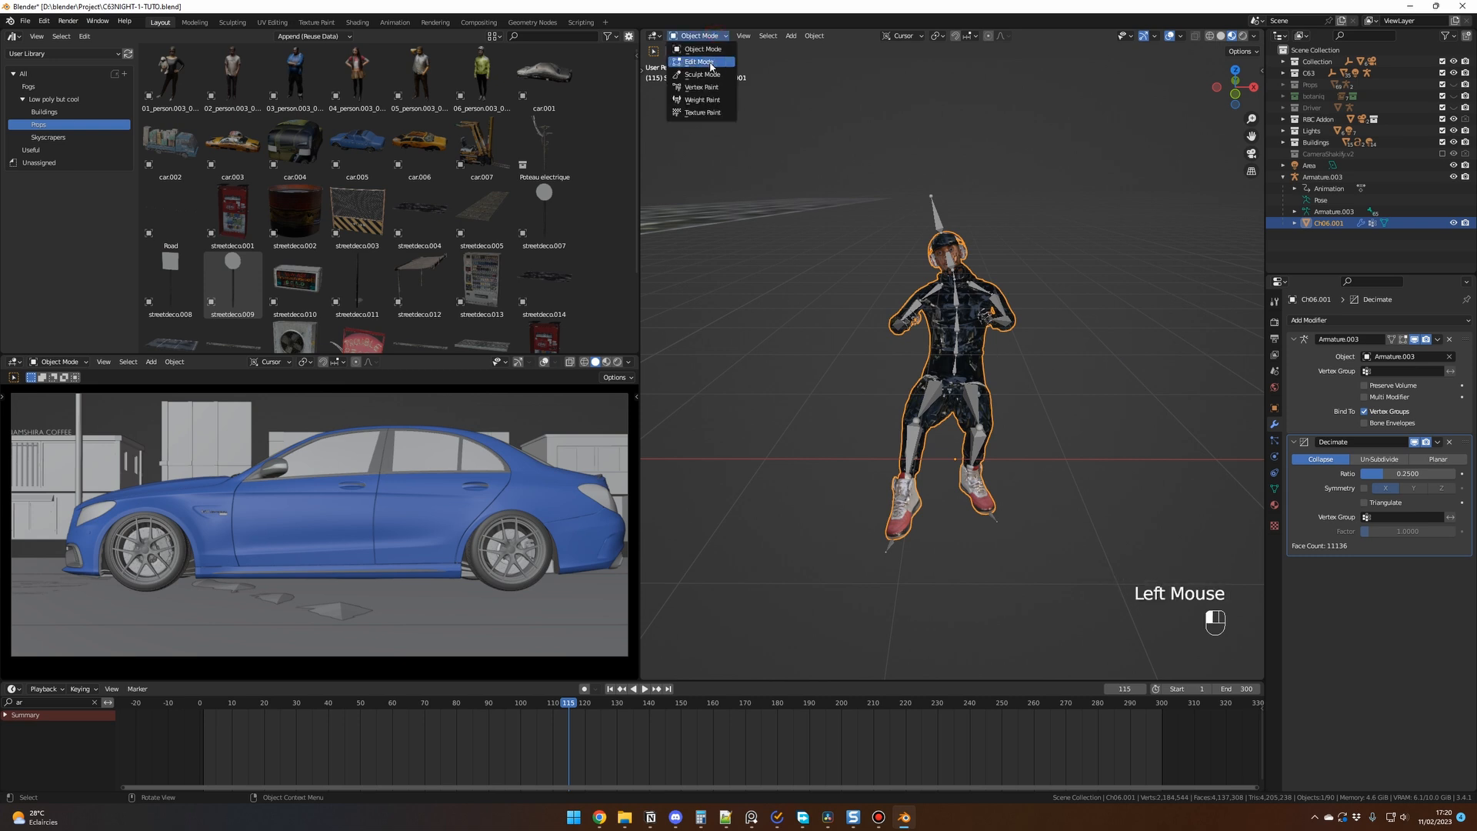
left_click(709, 66)
scroll(1154, 240, "down", 1)
middle_click_drag(1154, 239, 1161, 236)
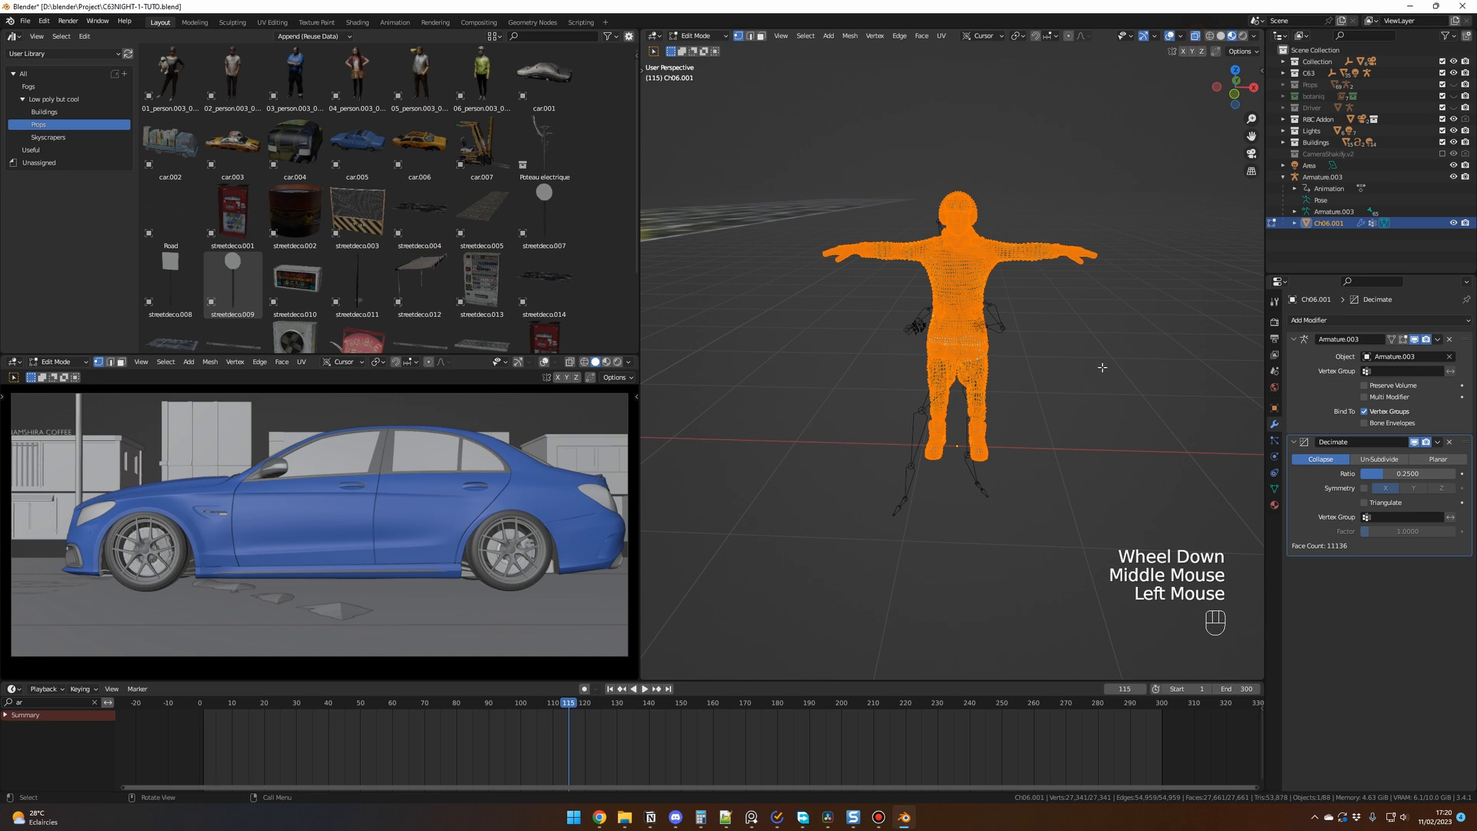
middle_click_drag(1100, 368, 935, 393)
left_click(1153, 412)
middle_click_drag(1145, 414, 1069, 419)
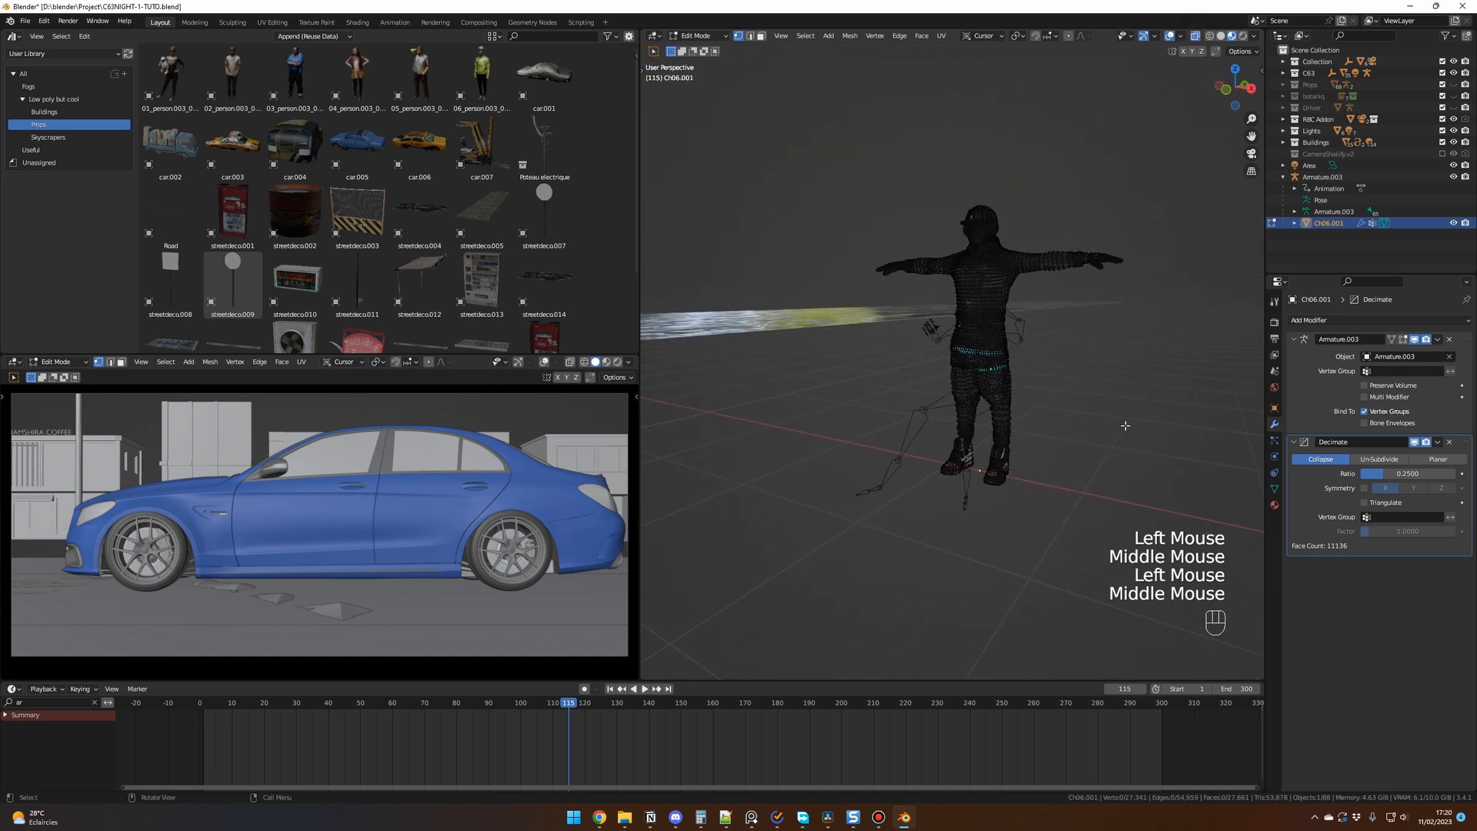
left_click_drag(885, 346, 1150, 510)
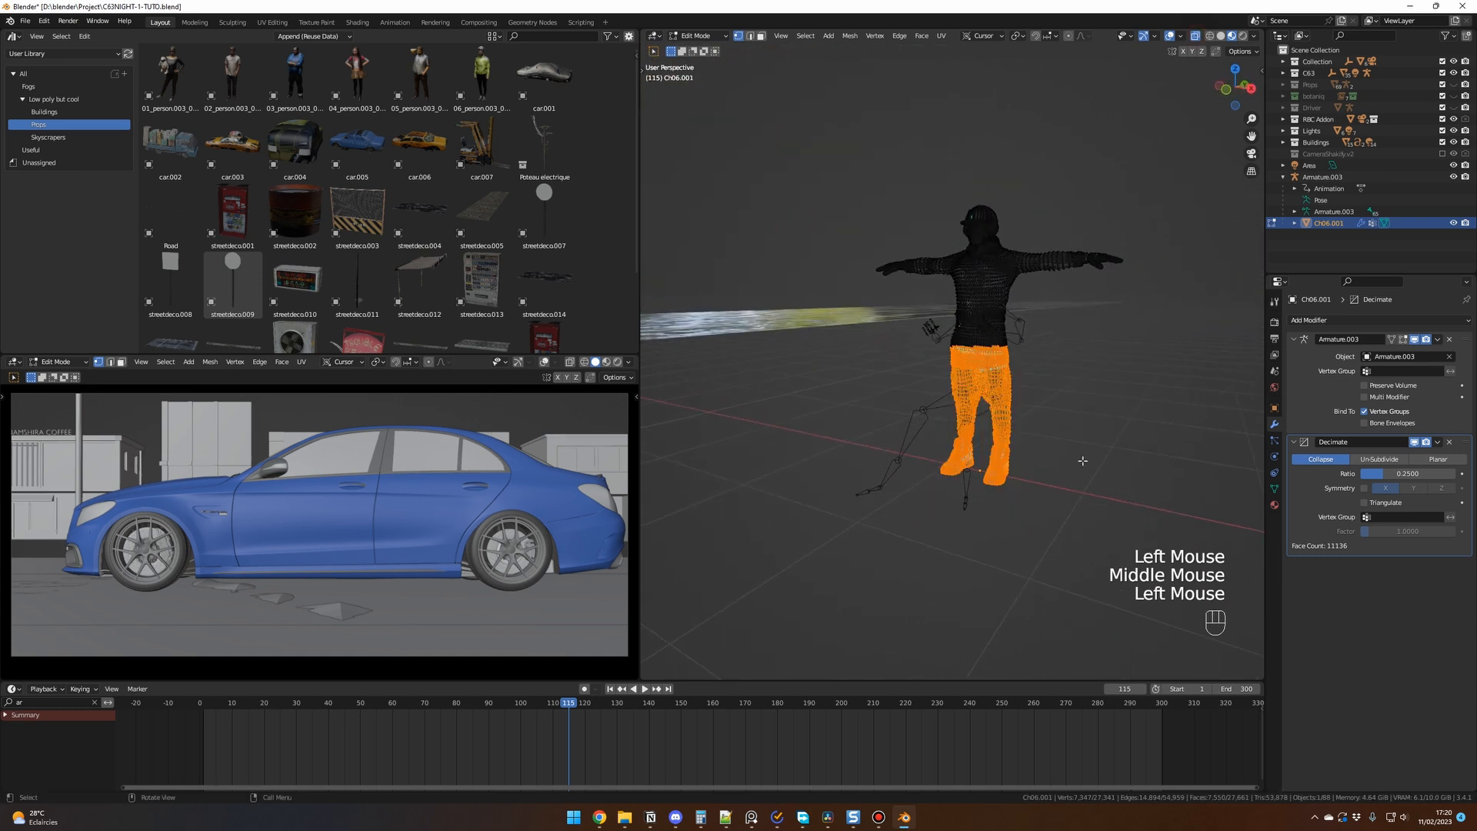
middle_click_drag(1146, 500, 1115, 439)
key("Delete")
left_click(1103, 453)
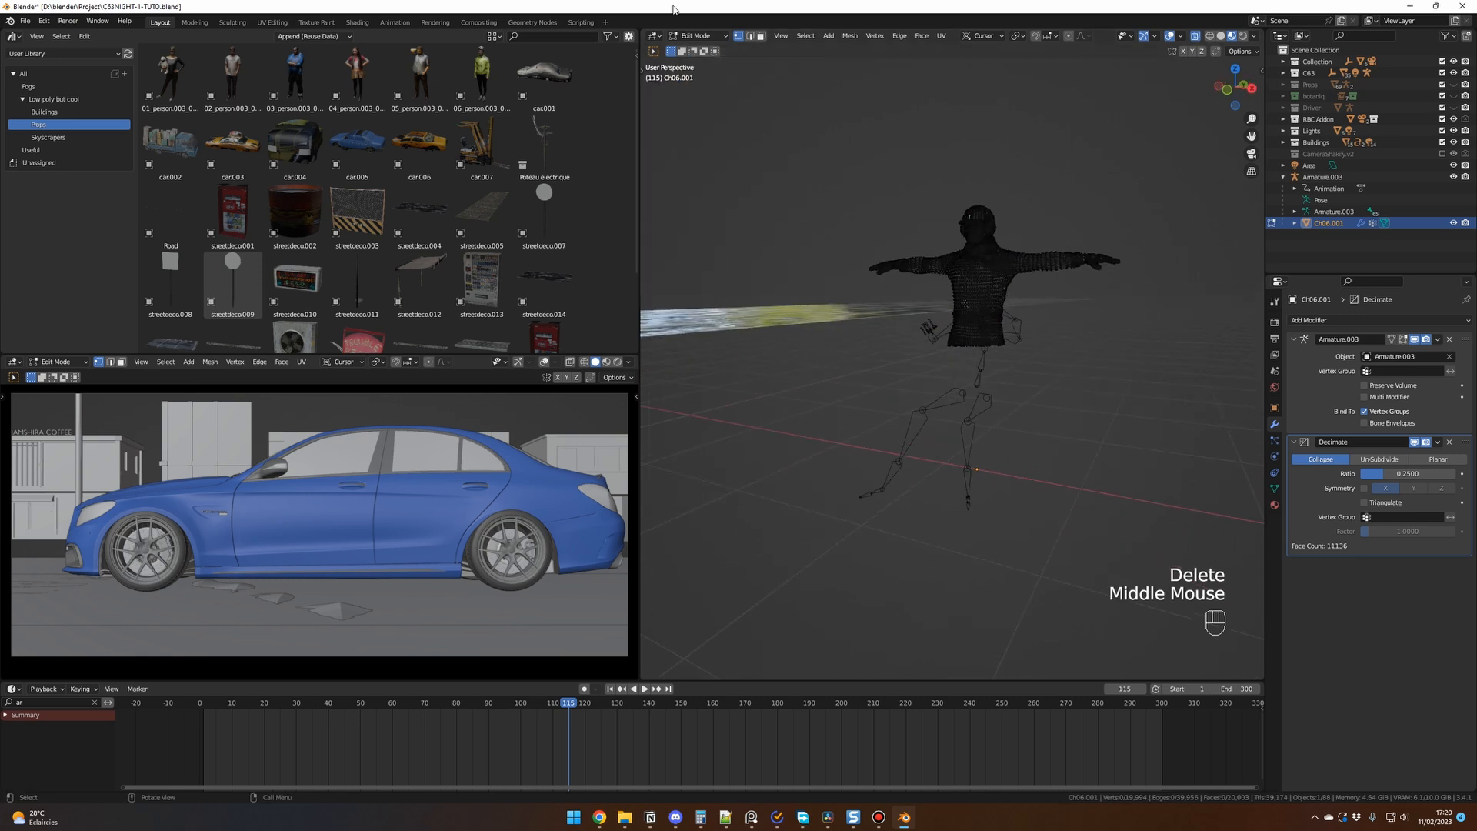
left_click(696, 36)
left_click(698, 49)
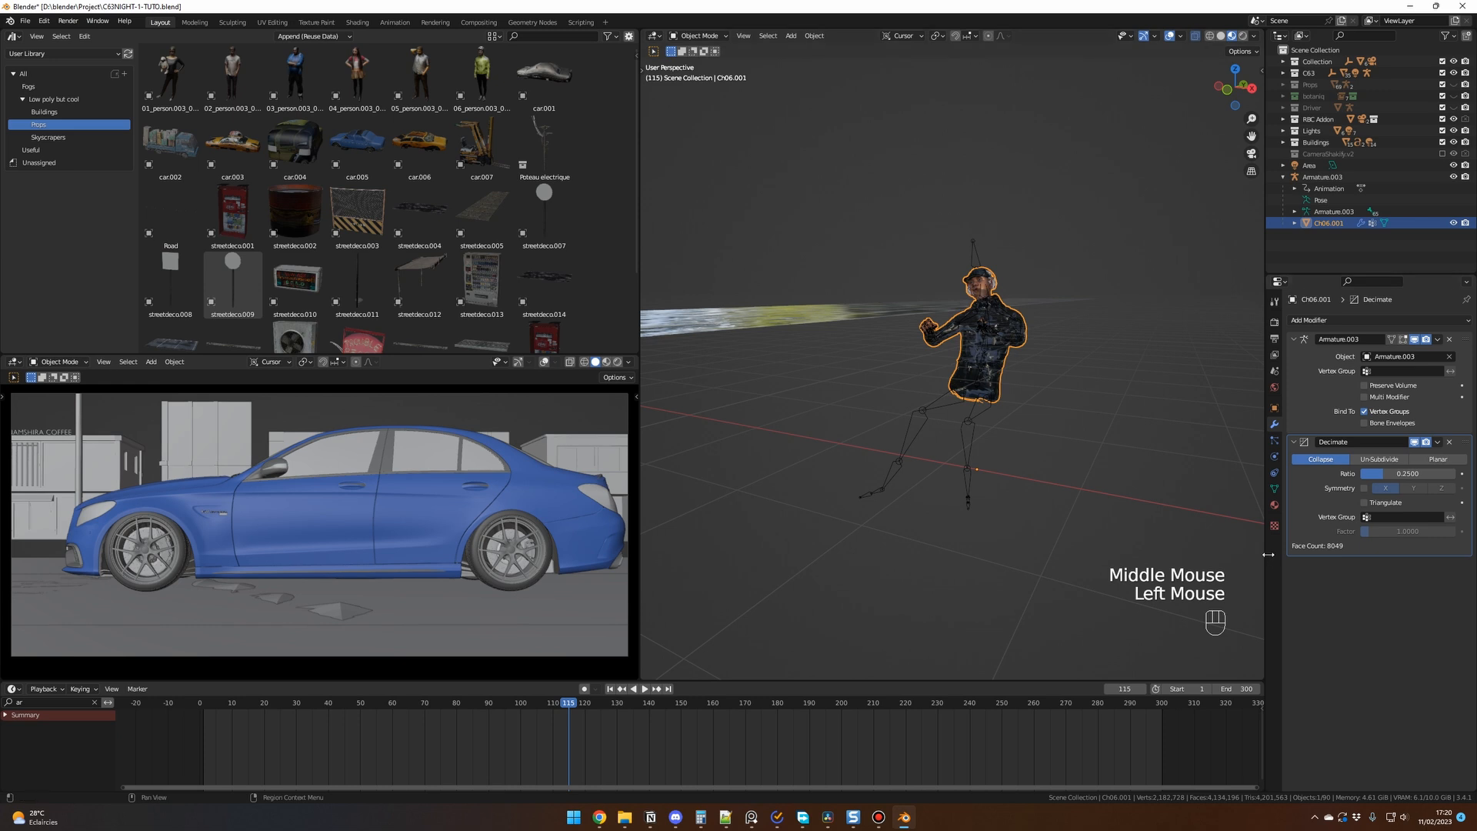
left_click(1399, 655)
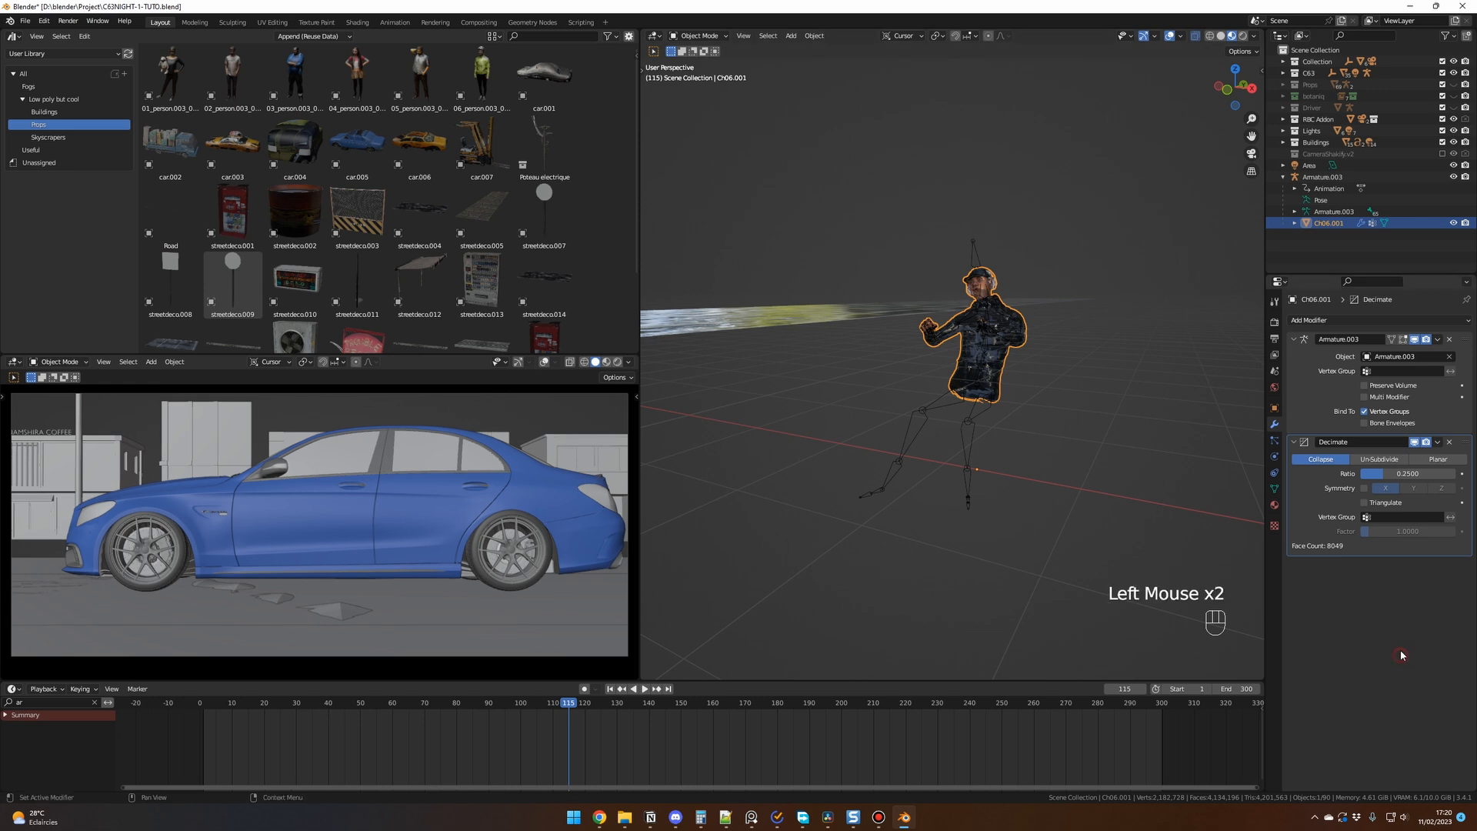
middle_click(1336, 551)
Step: Move the driver armature horizontally about -22.85 m in X and -12.47 m in Y, into the car's front seat
left_click(1055, 478)
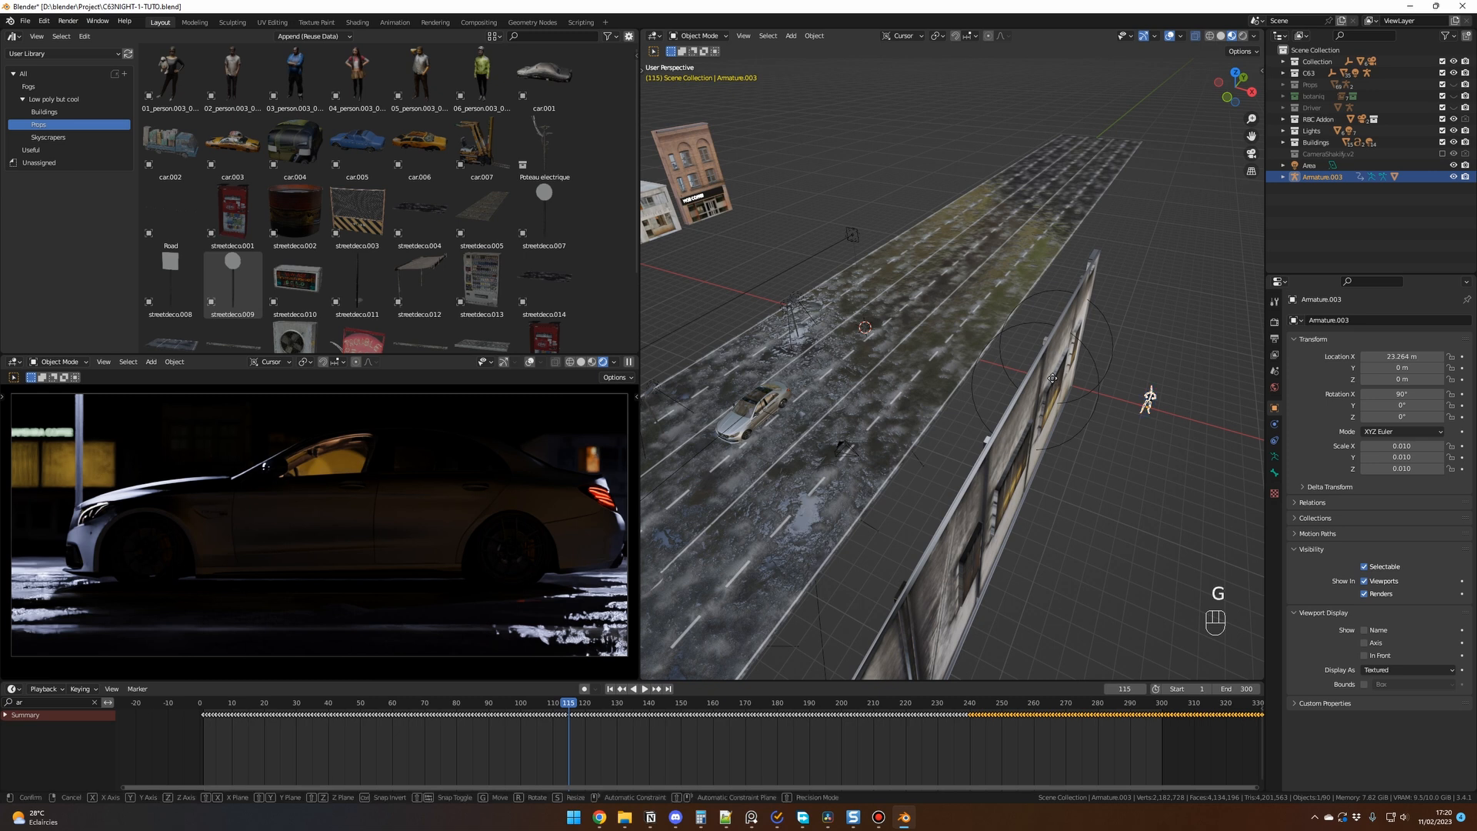
key("g")
key("shift+z")
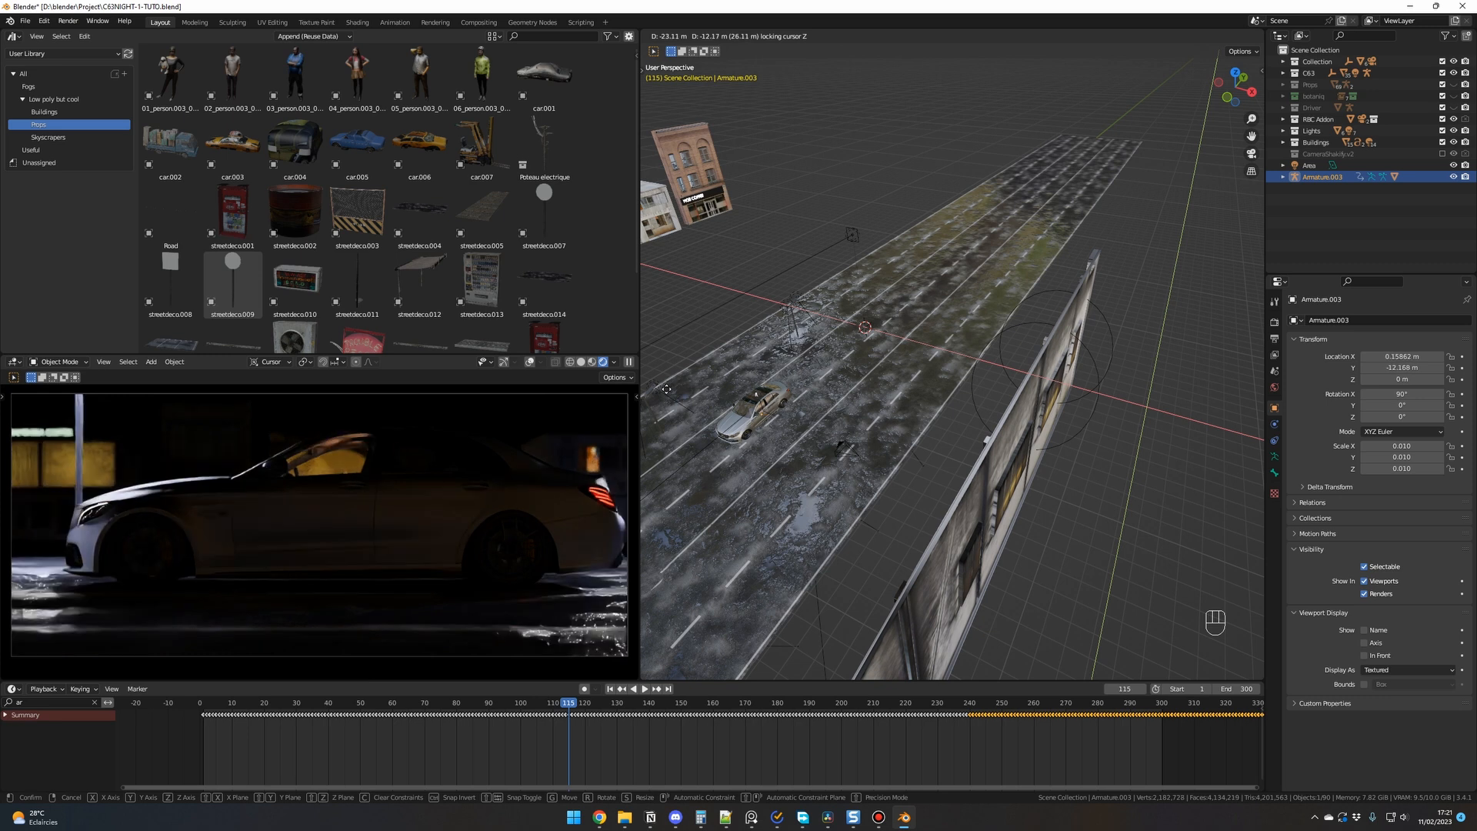
left_click(666, 389)
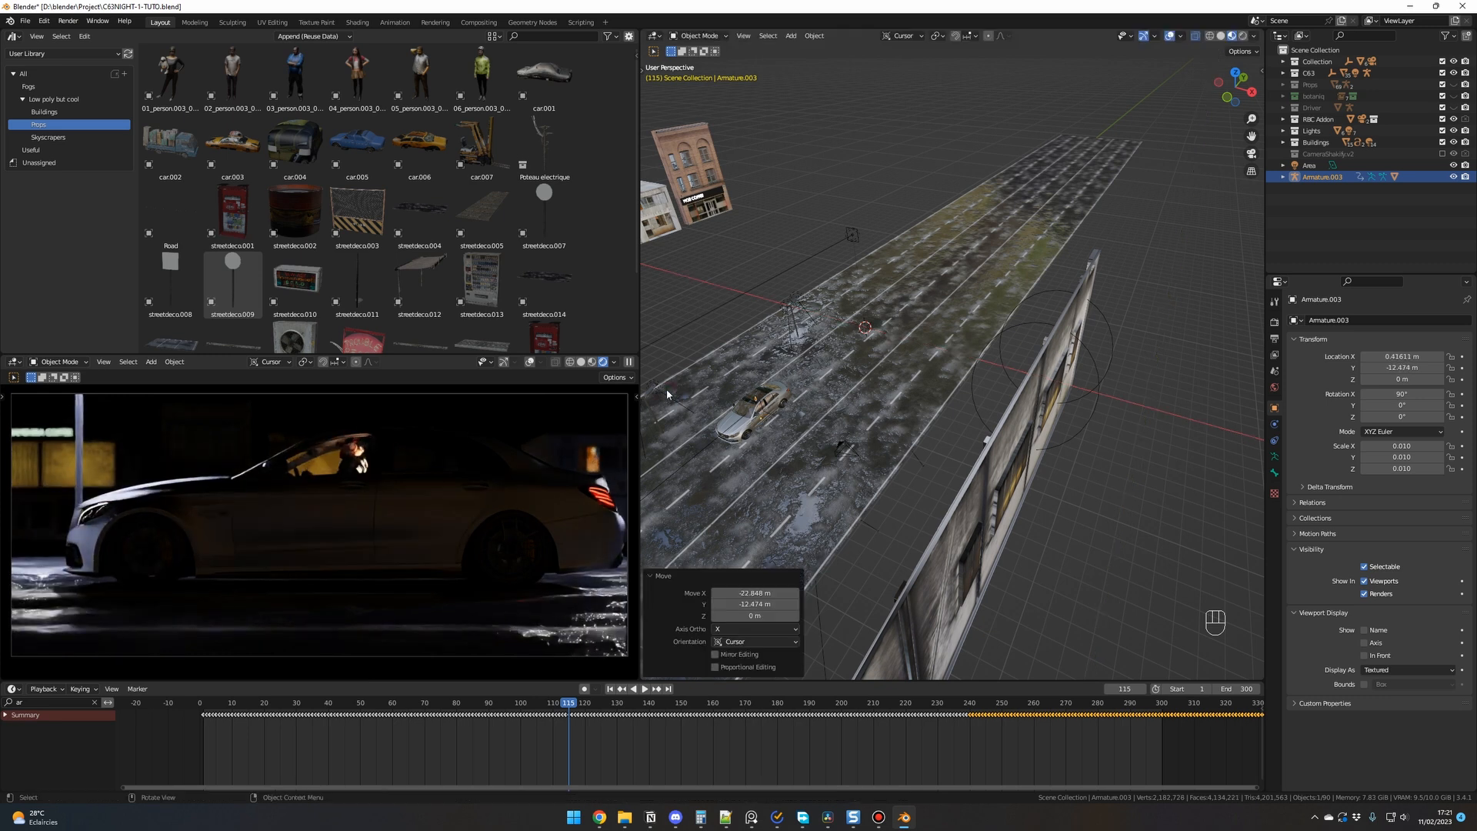
Step: Lower the driver armature about 0.036 m along Z to fit it in the car seat
middle_click_drag(666, 389, 666, 441)
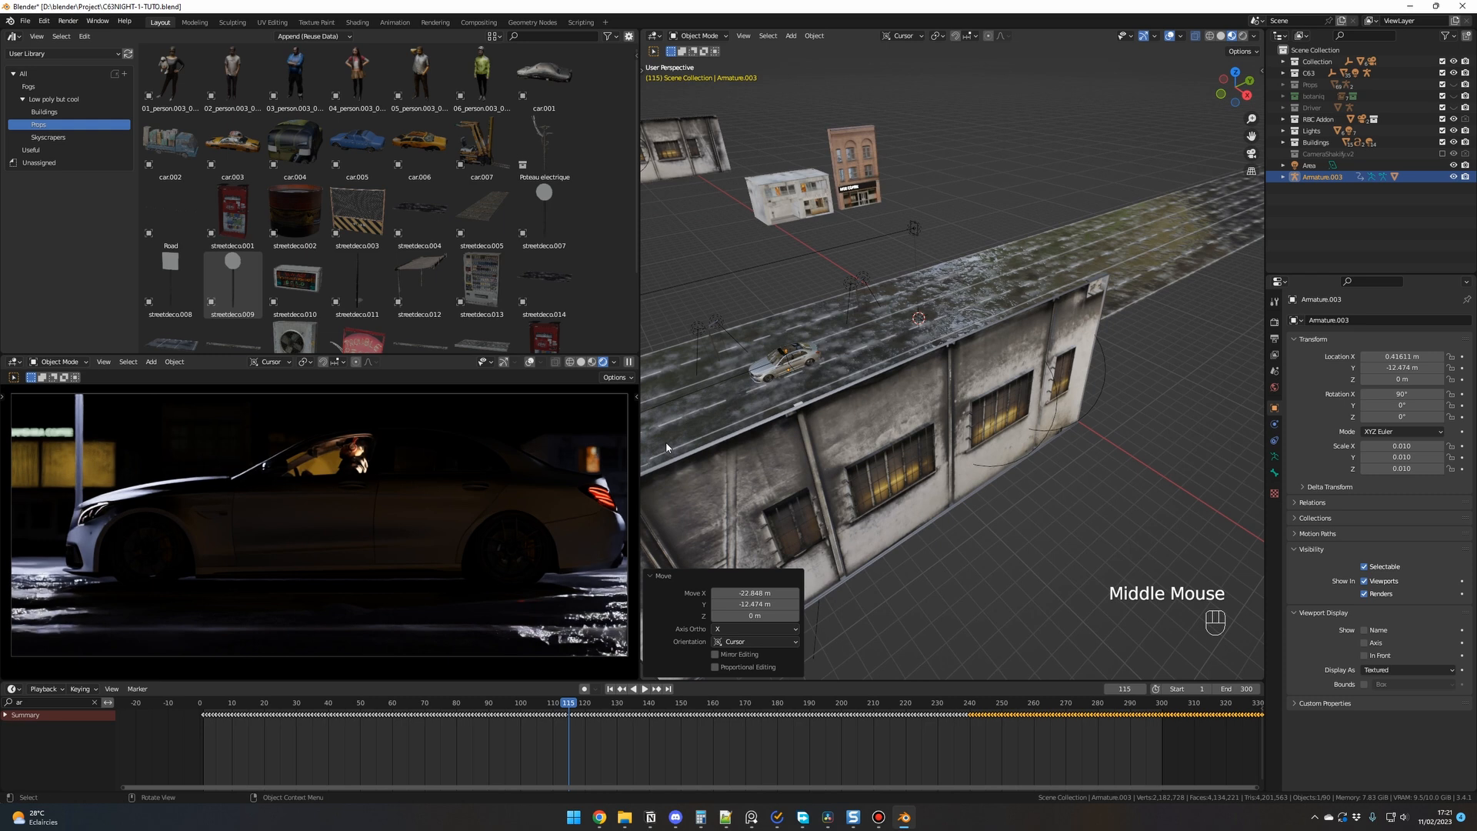
key("g")
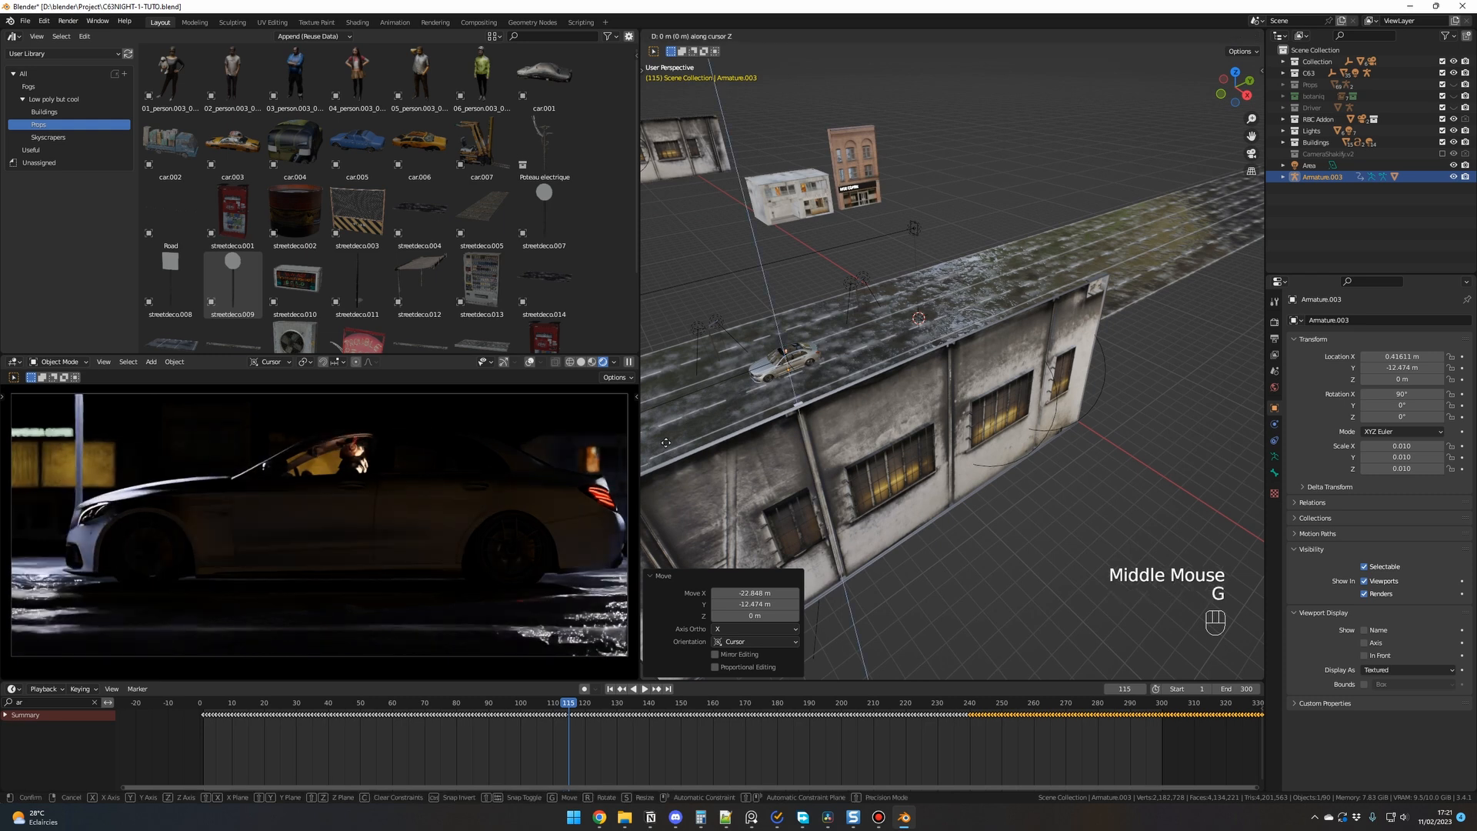
key("shift")
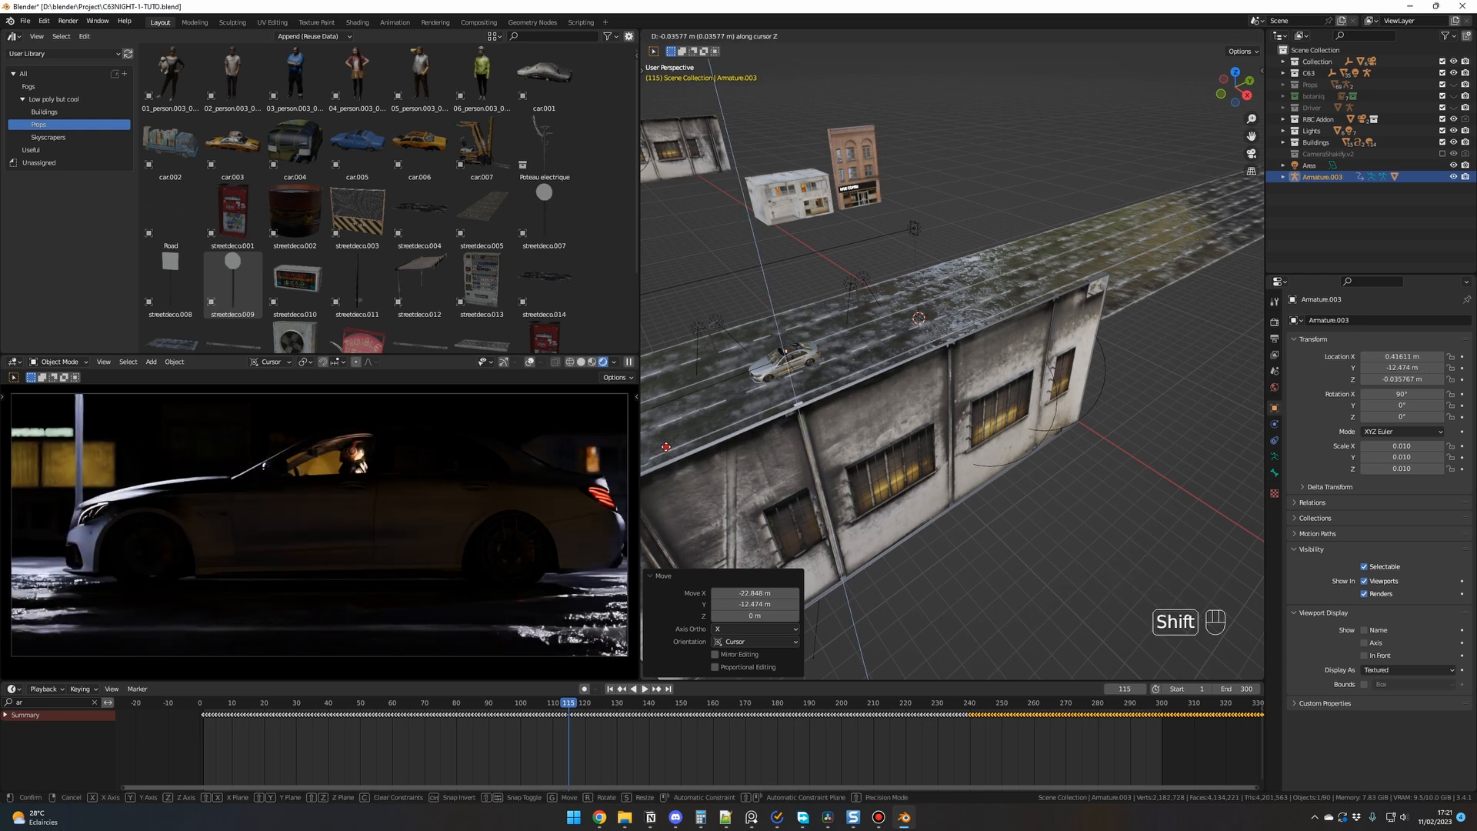
left_click(666, 446)
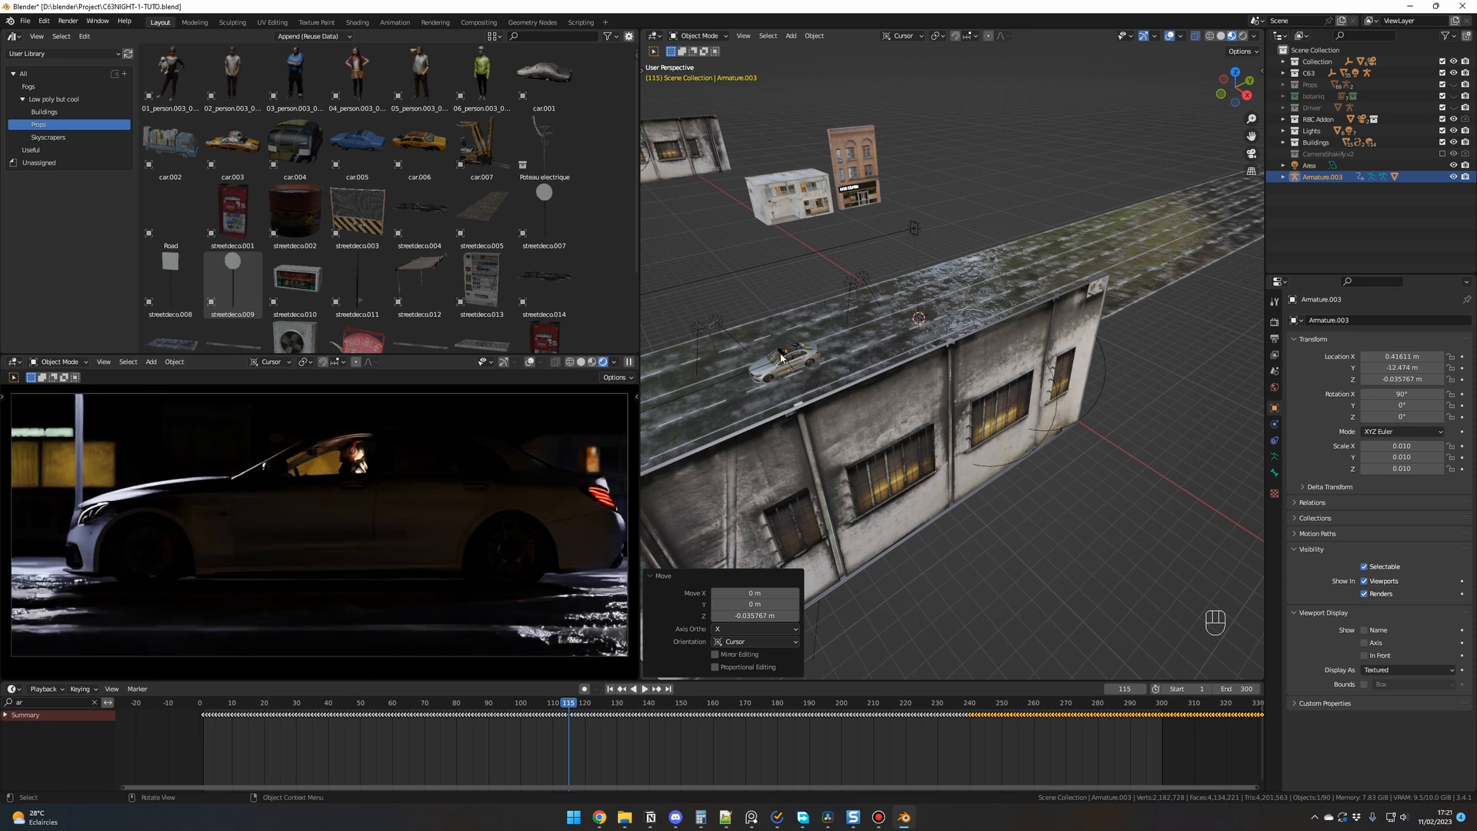
scroll(781, 357, "up", 3)
middle_click_drag(781, 357, 830, 369, "shift")
middle_click_drag(831, 369, 875, 380)
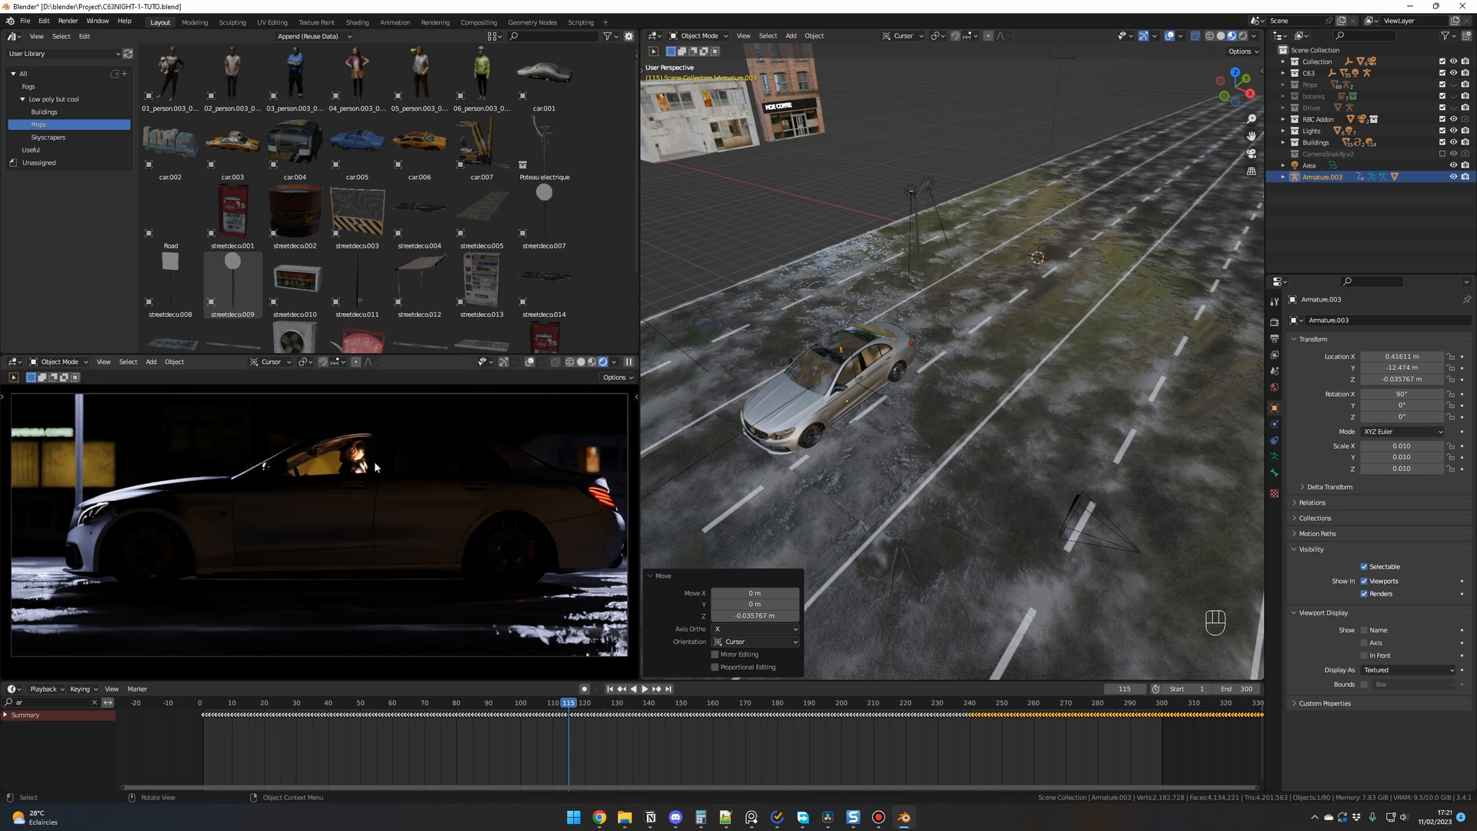
Step: Parent the driver armature to the car's body using Object (Keep Transform)
left_click(1119, 273)
left_click(1119, 274)
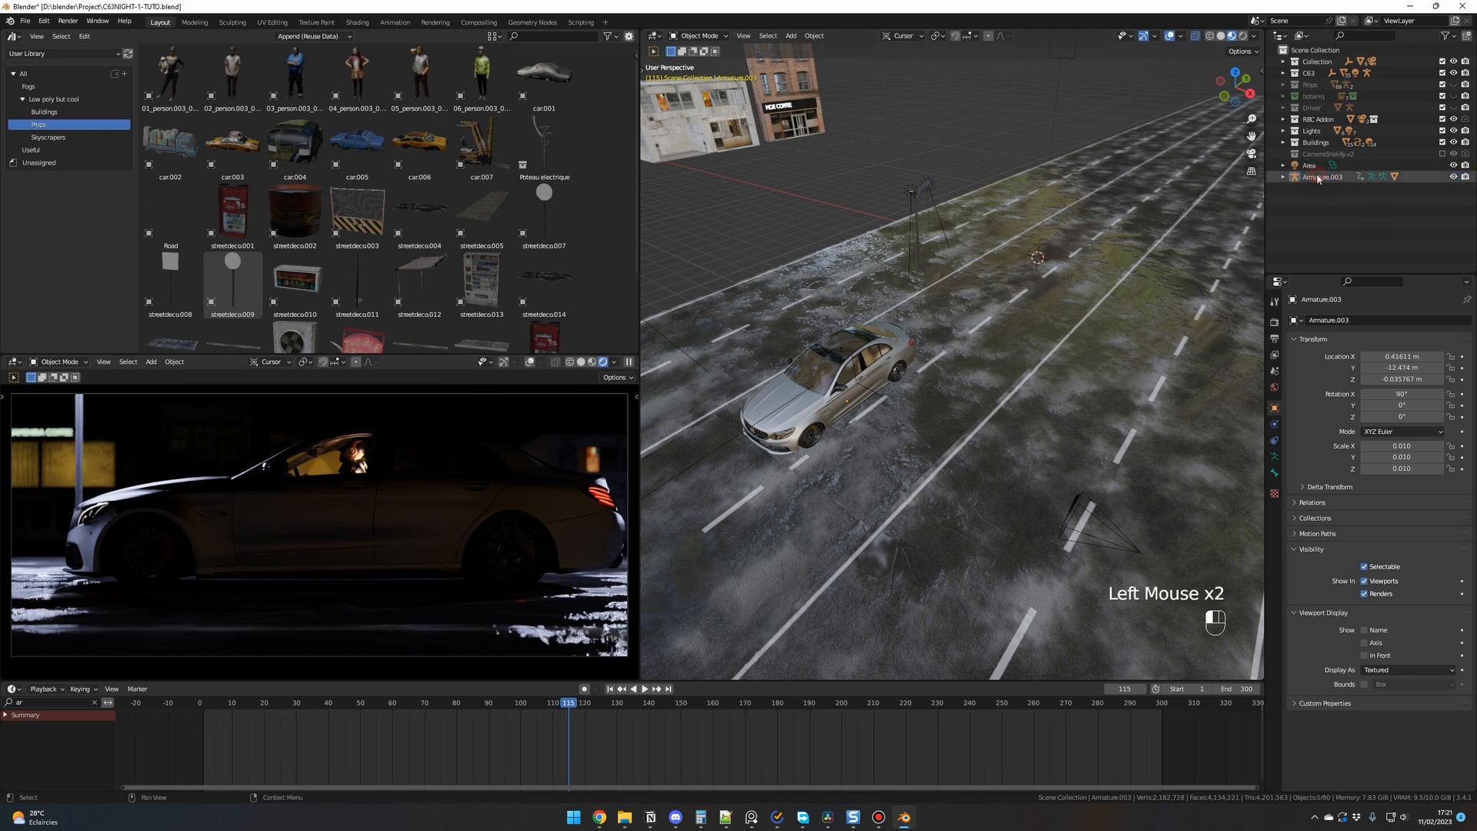
left_click(825, 398, "shift")
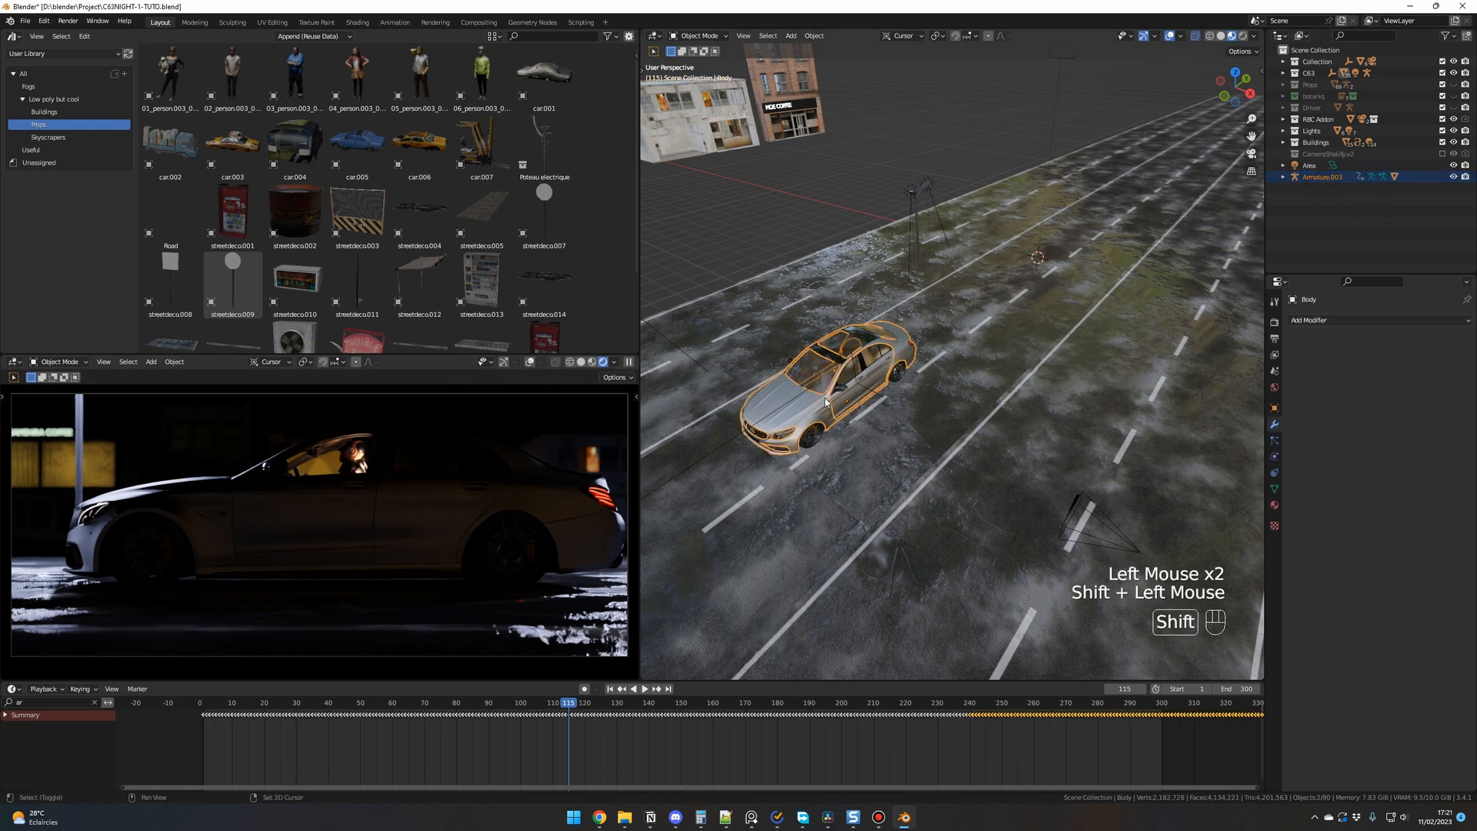
key("ctrl+p")
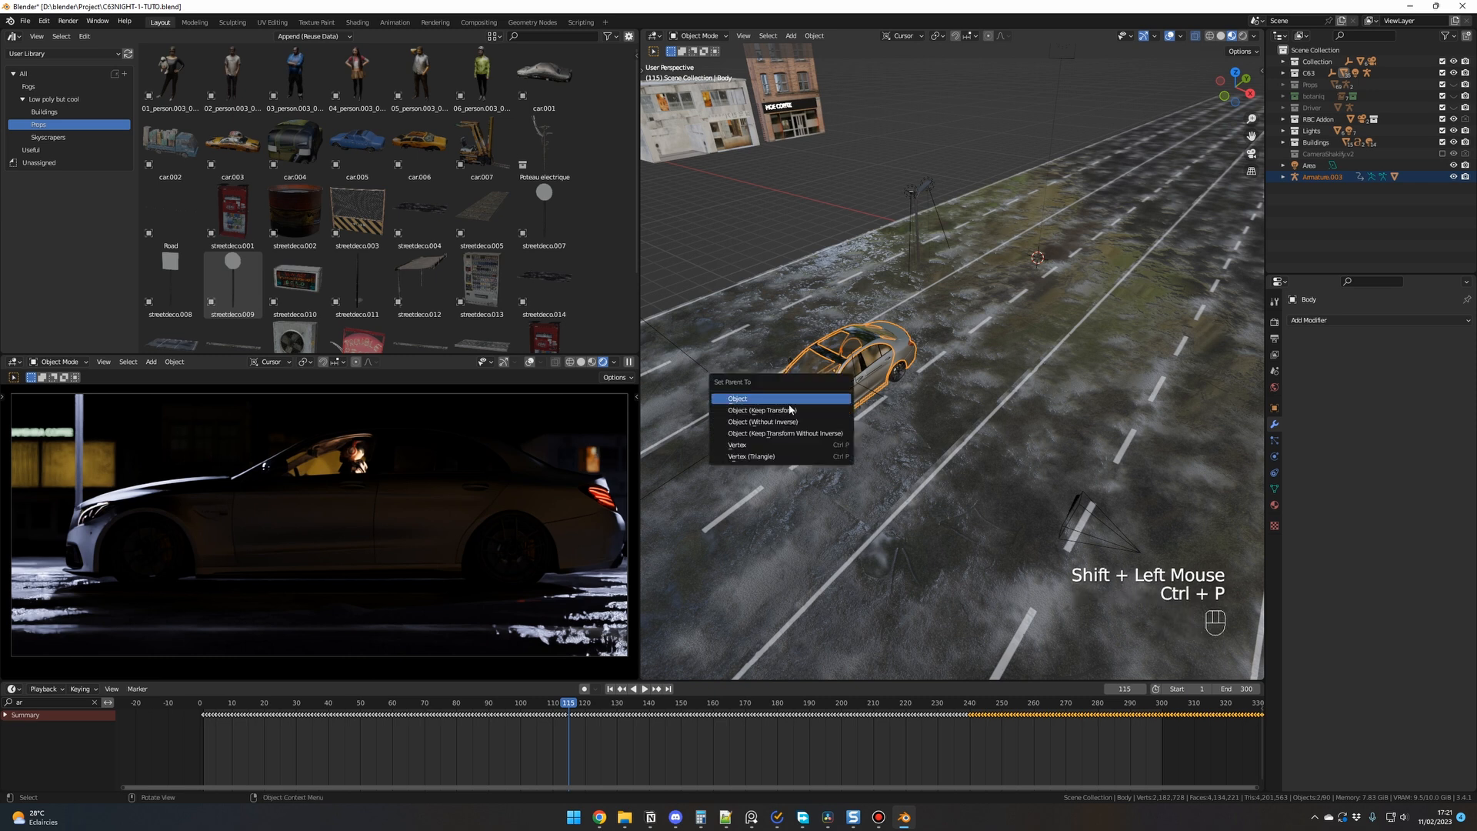
left_click(790, 410)
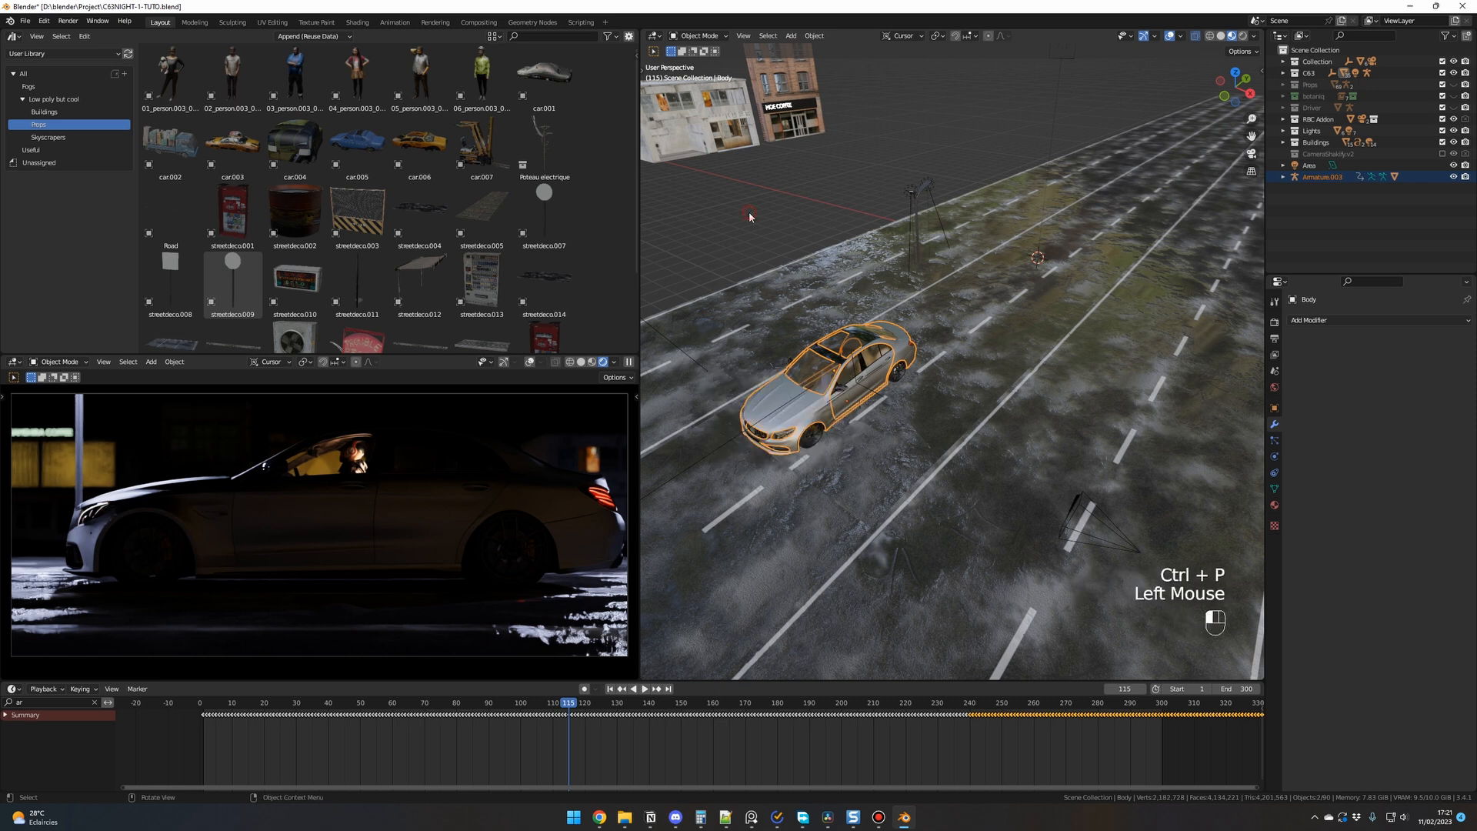
left_click(750, 217)
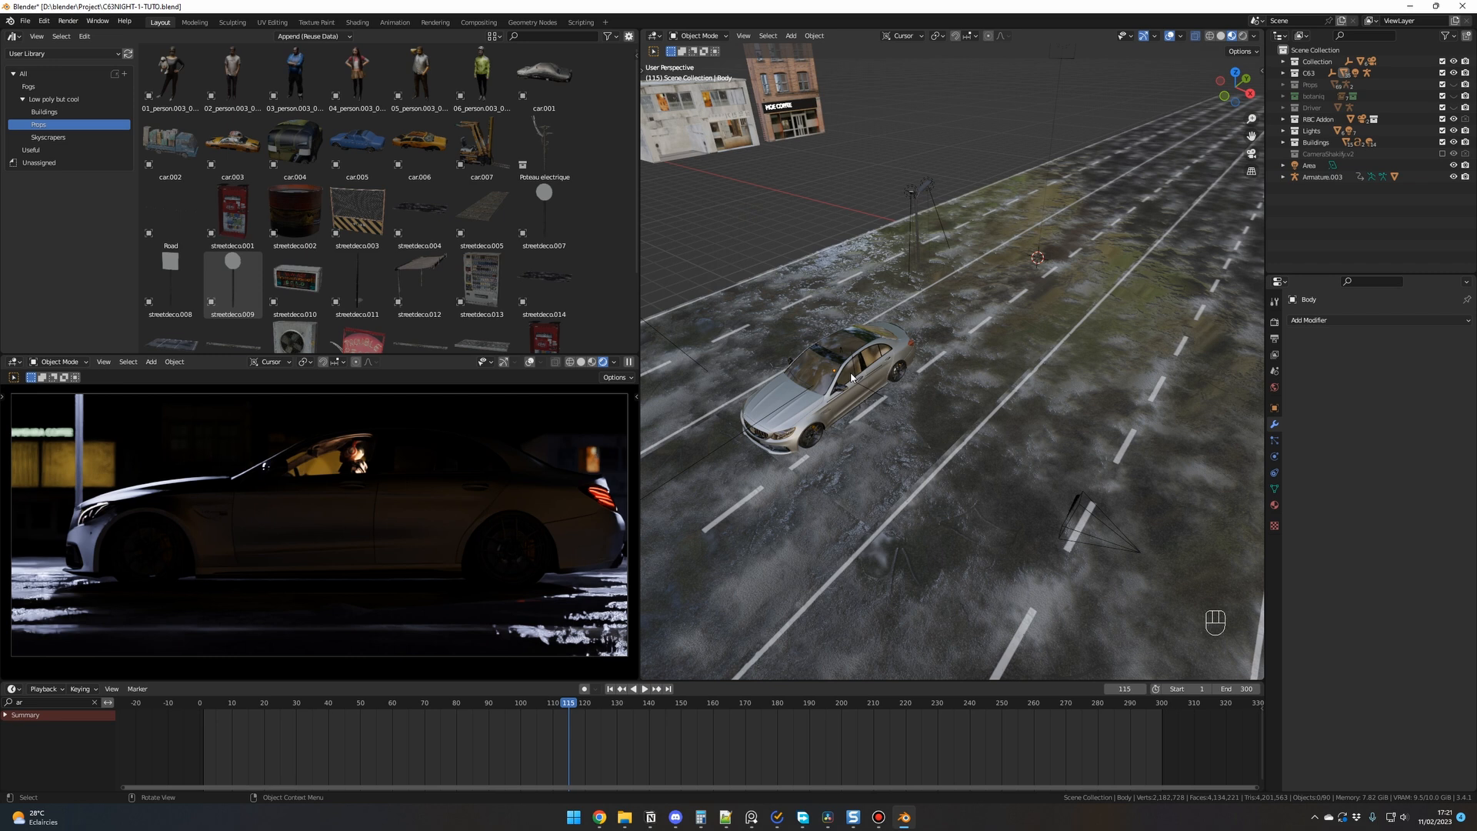
scroll(879, 501, "down", 2)
middle_click_drag(879, 501, 917, 509)
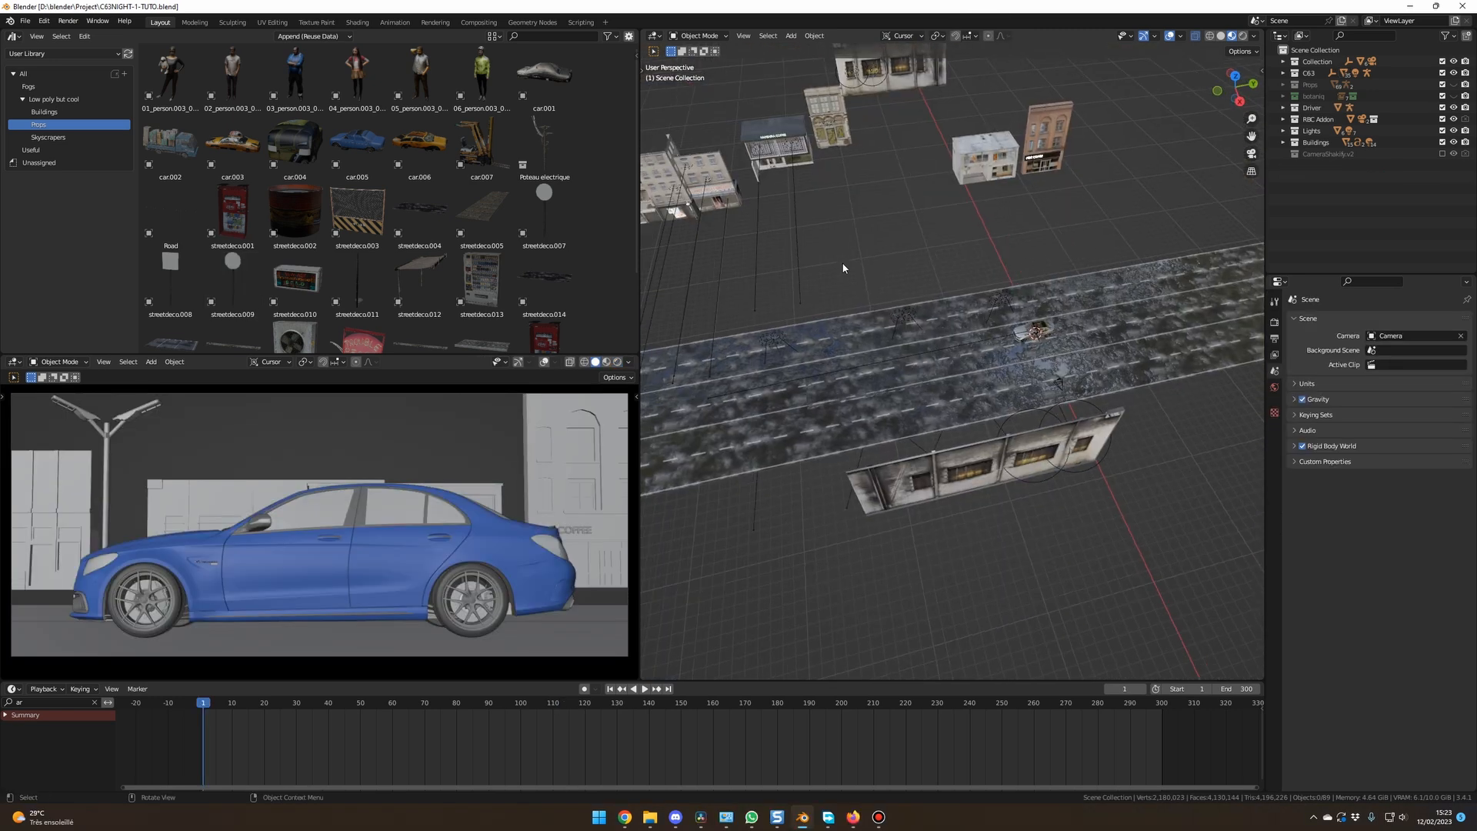
Step: Add a 2 m mesh plane at the world origin
middle_click_drag(868, 301, 832, 246)
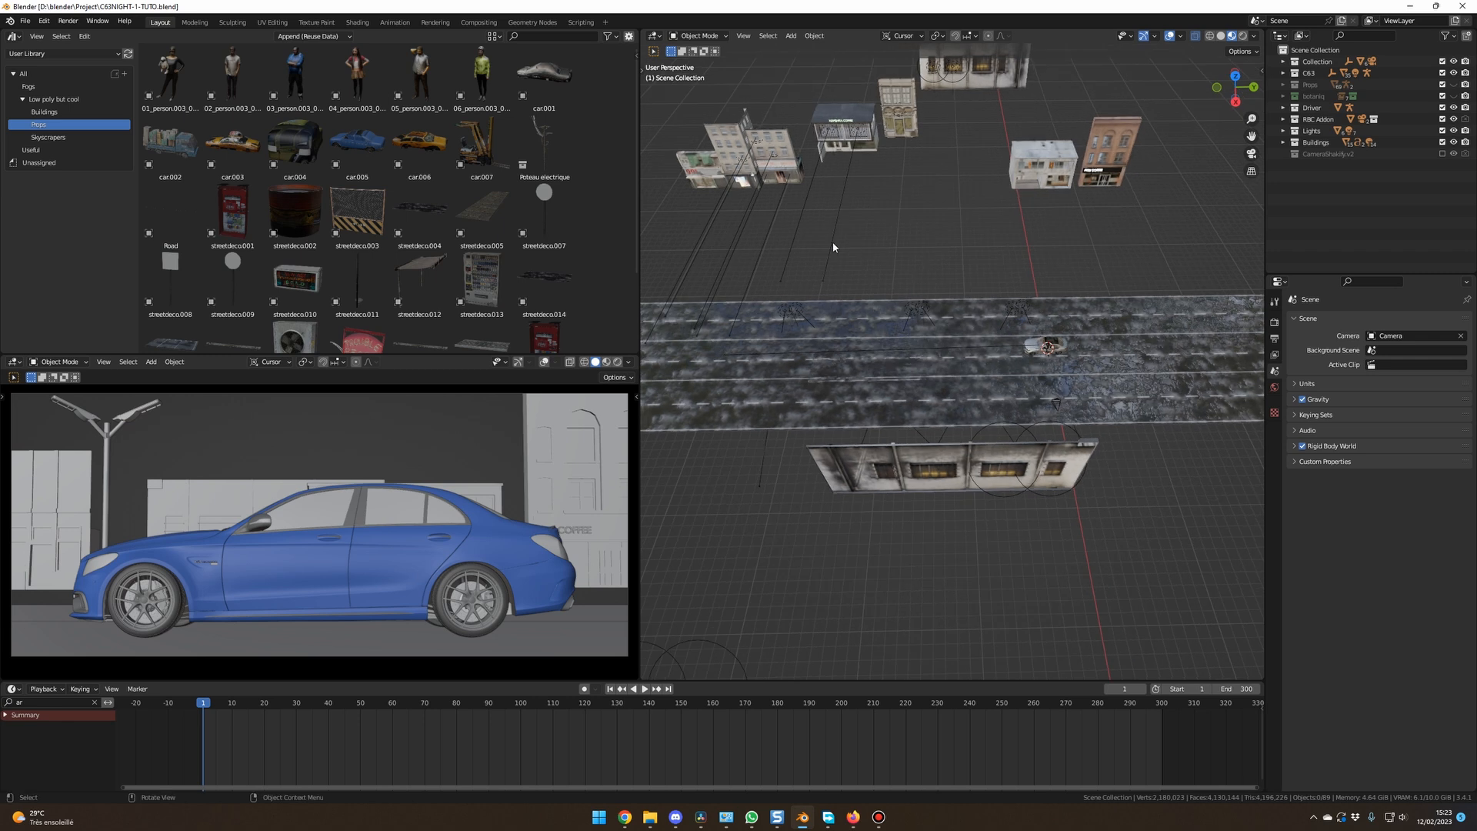
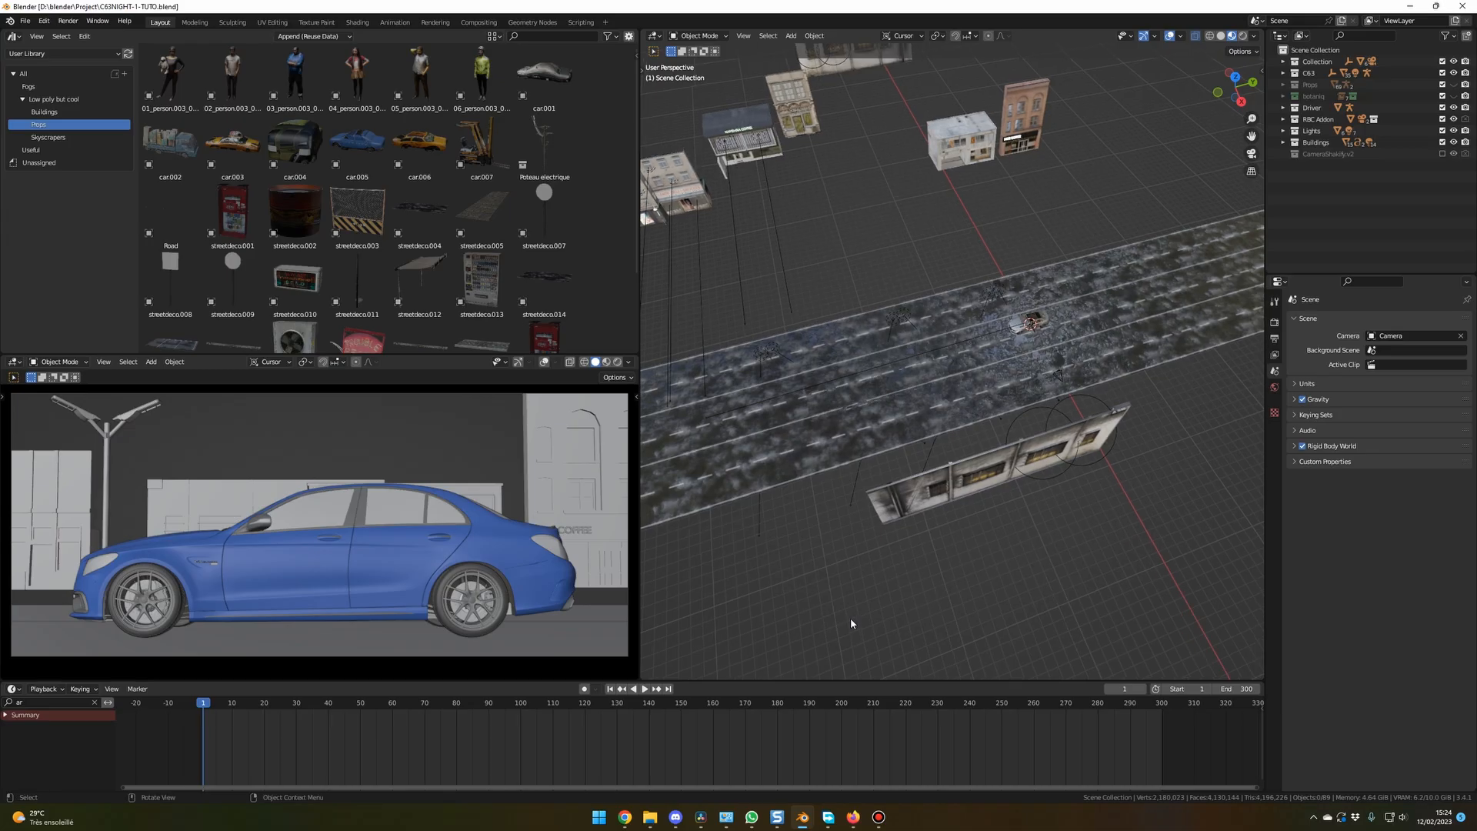
middle_click_drag(851, 616, 894, 607)
key("shift+a")
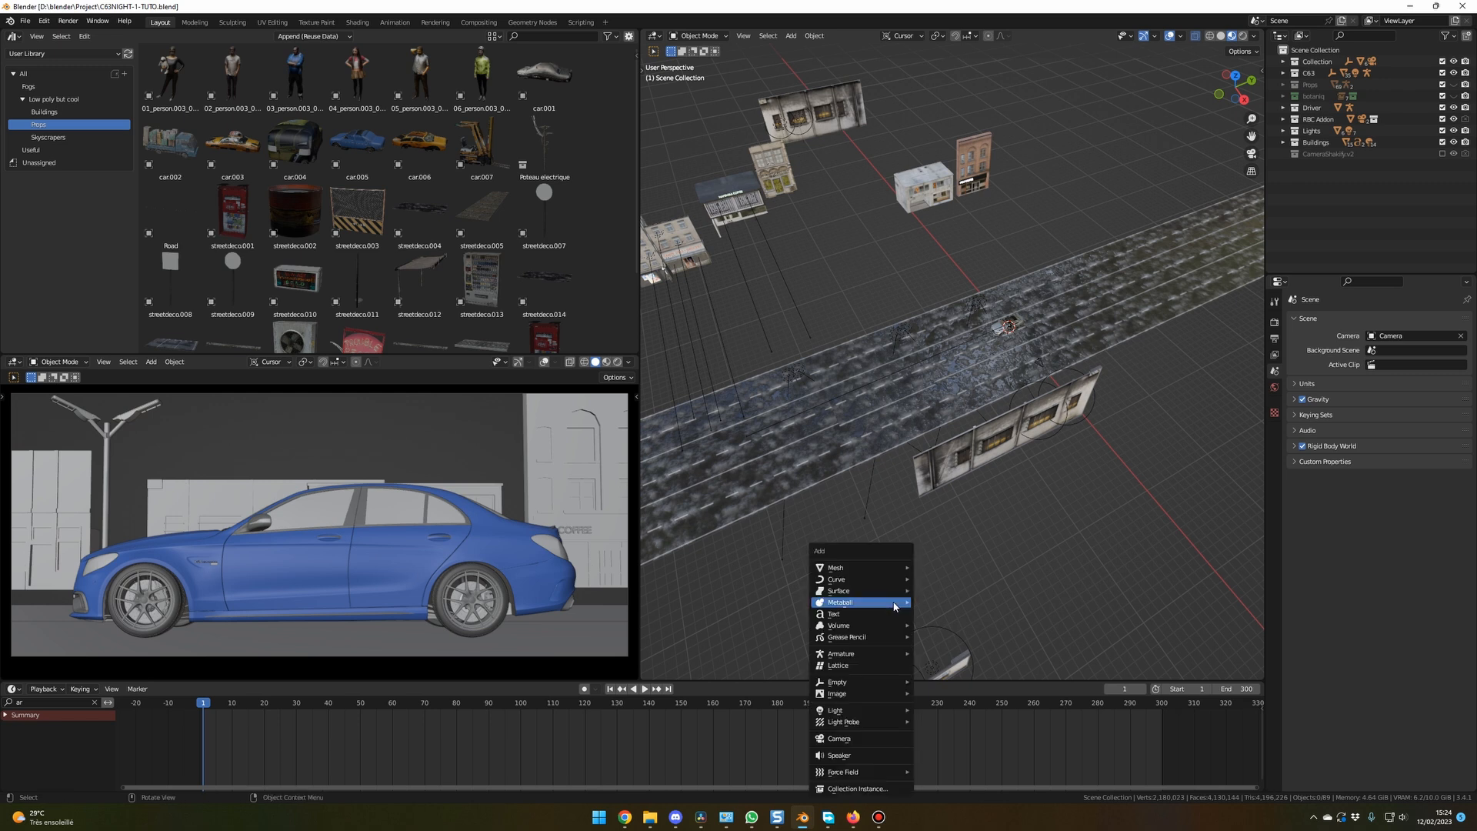
mouse_move(885, 568)
left_click(953, 572)
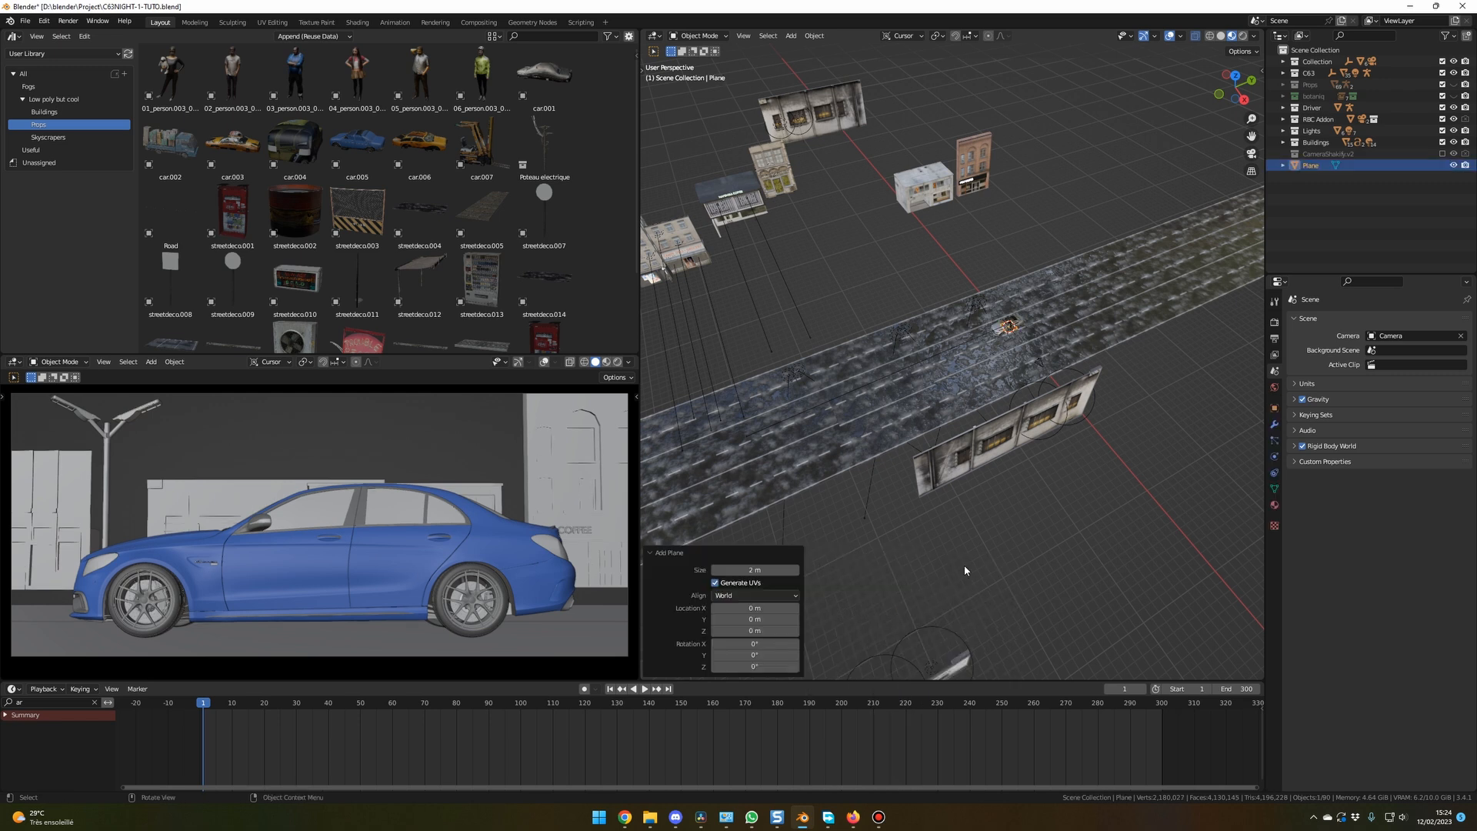
middle_click_drag(963, 565, 1035, 567)
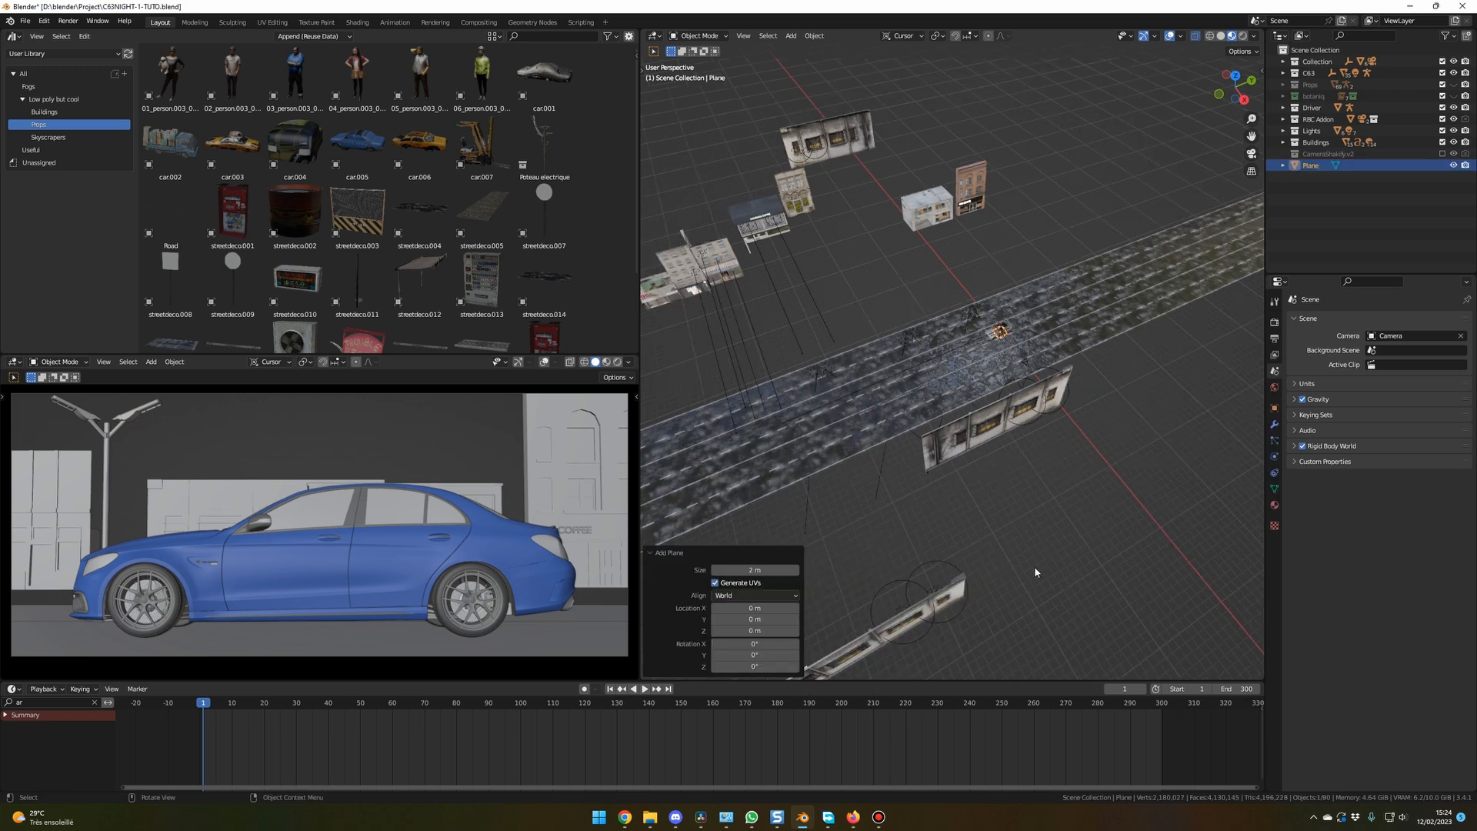
Step: Move the new plane about 36.28 m along the cursor's X axis, clear of the existing road
key("g")
key("x")
left_click(1175, 141)
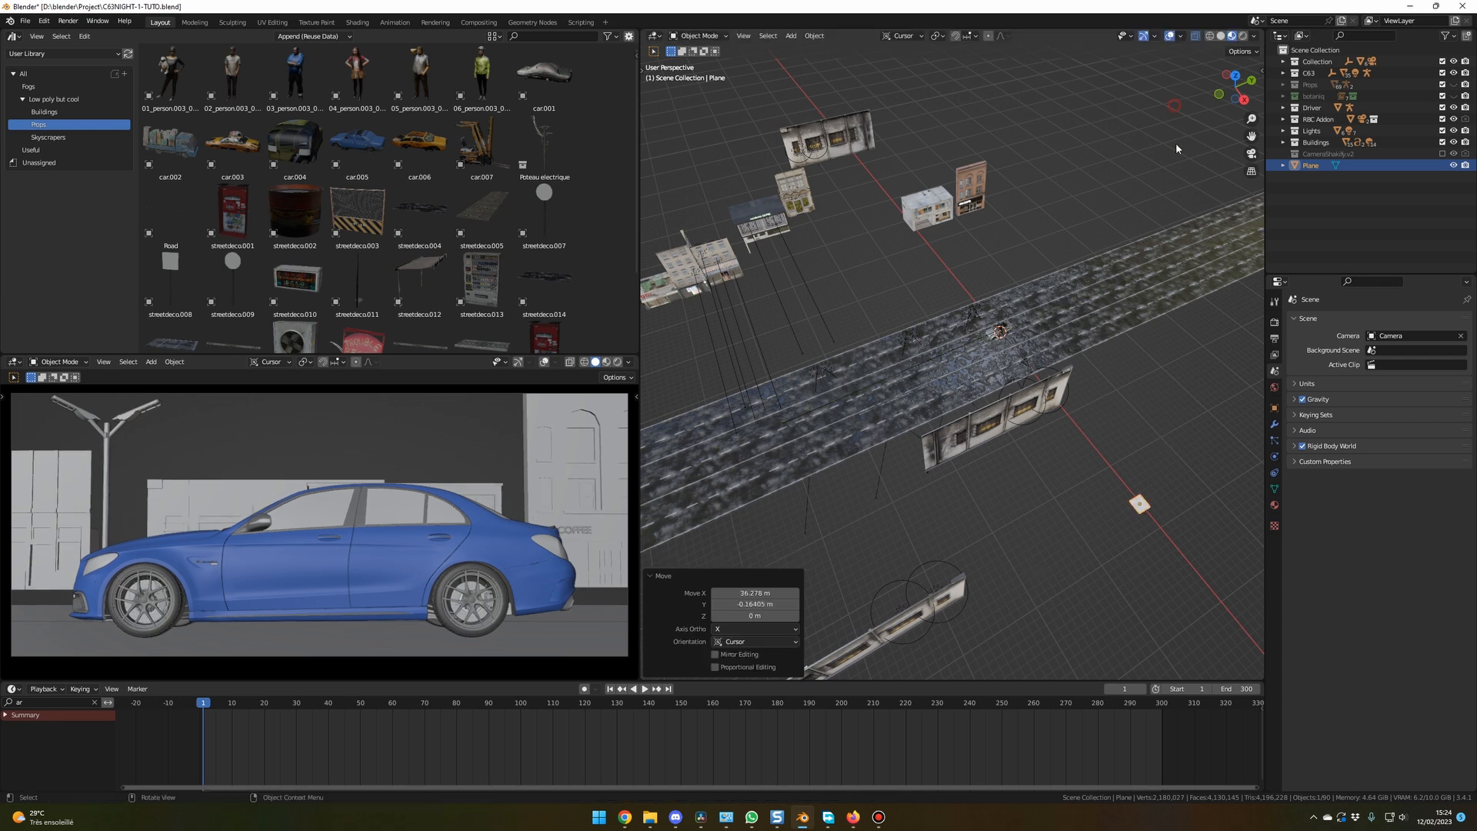
key("KP_Decimal")
scroll(1049, 234, "down", 2)
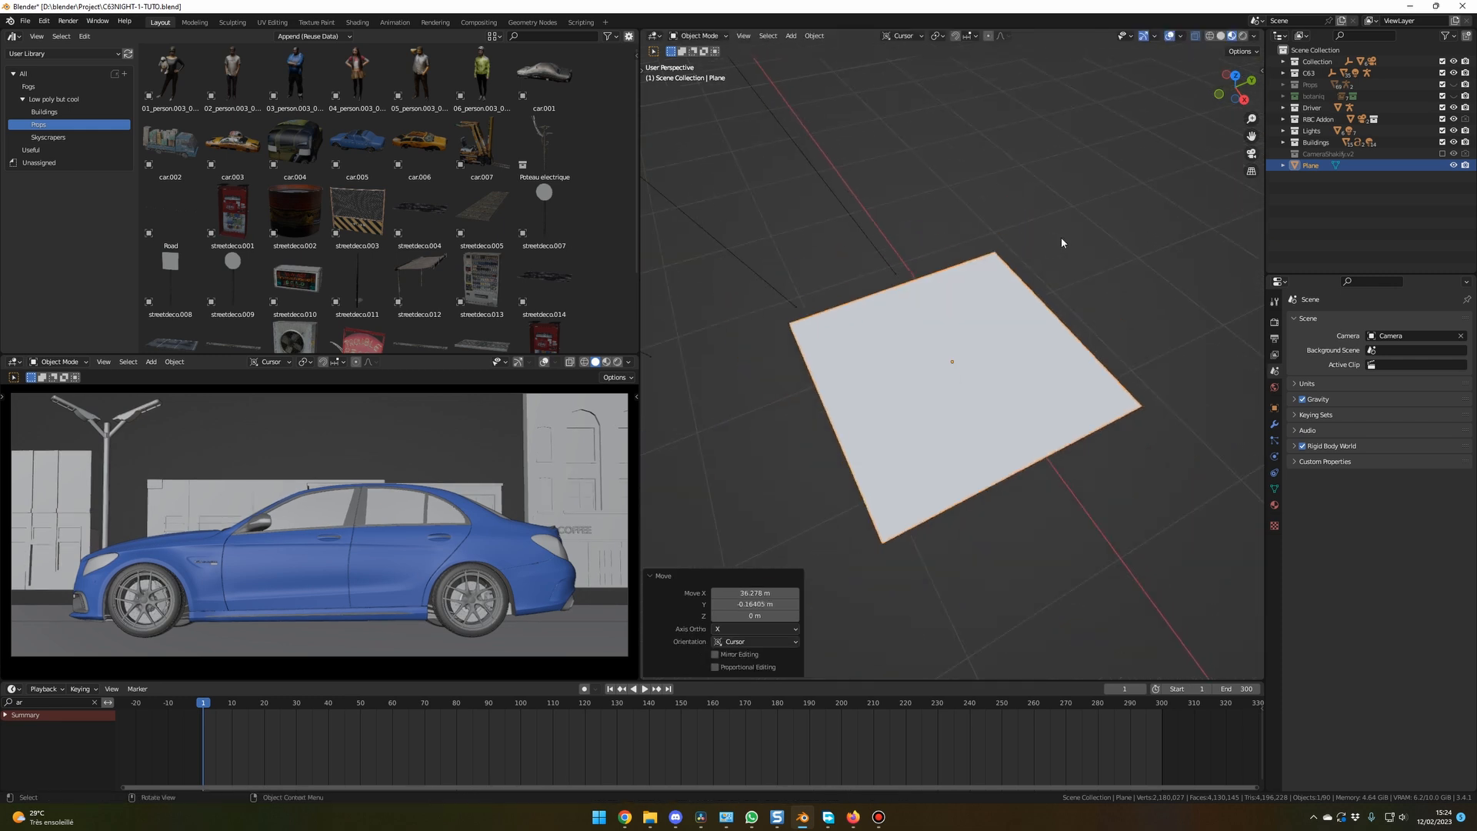
Step: Set the plane's X and Y dimensions to 3 m
key("n")
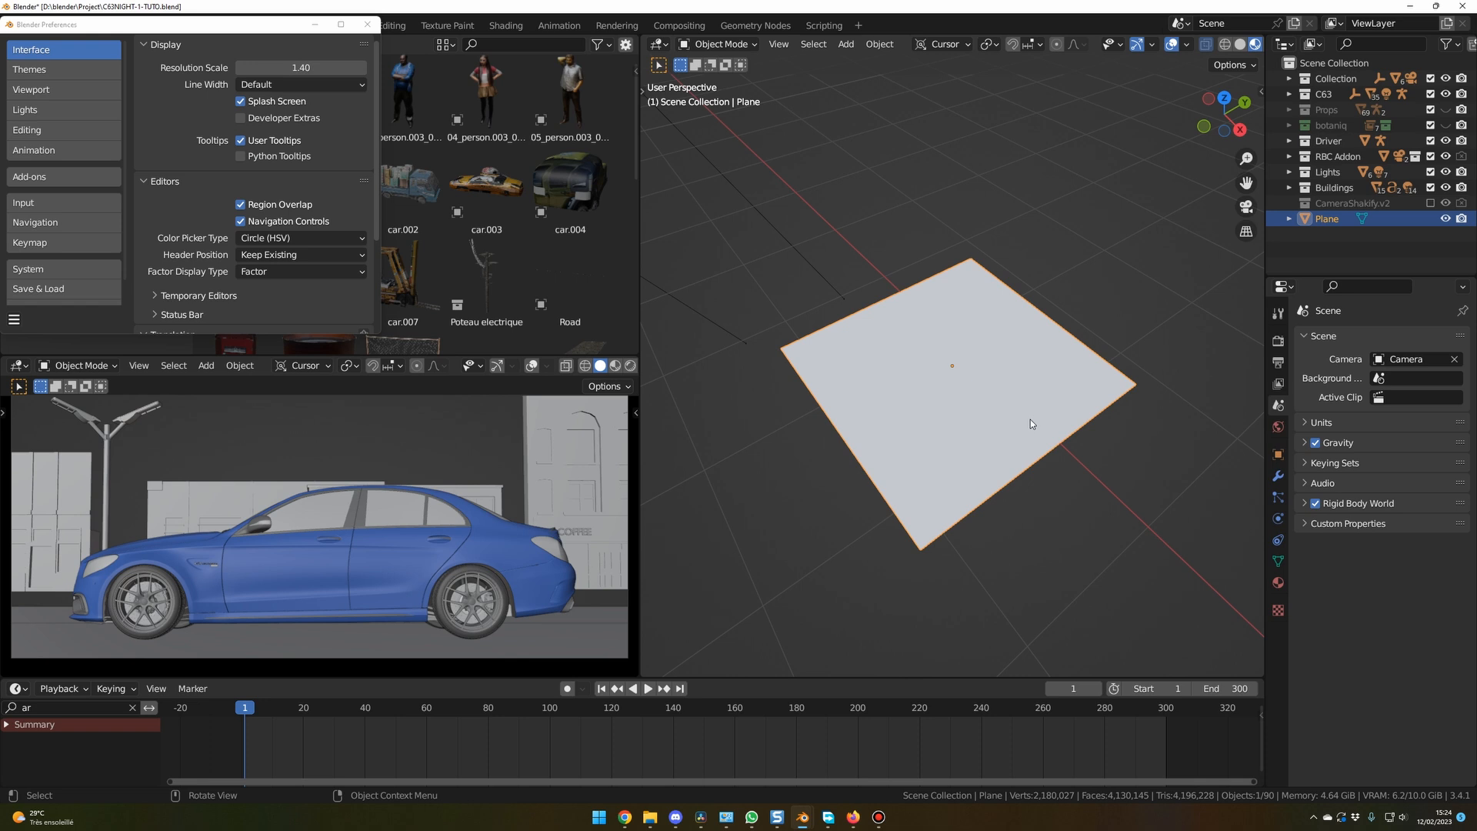
key("n")
left_click(1253, 91)
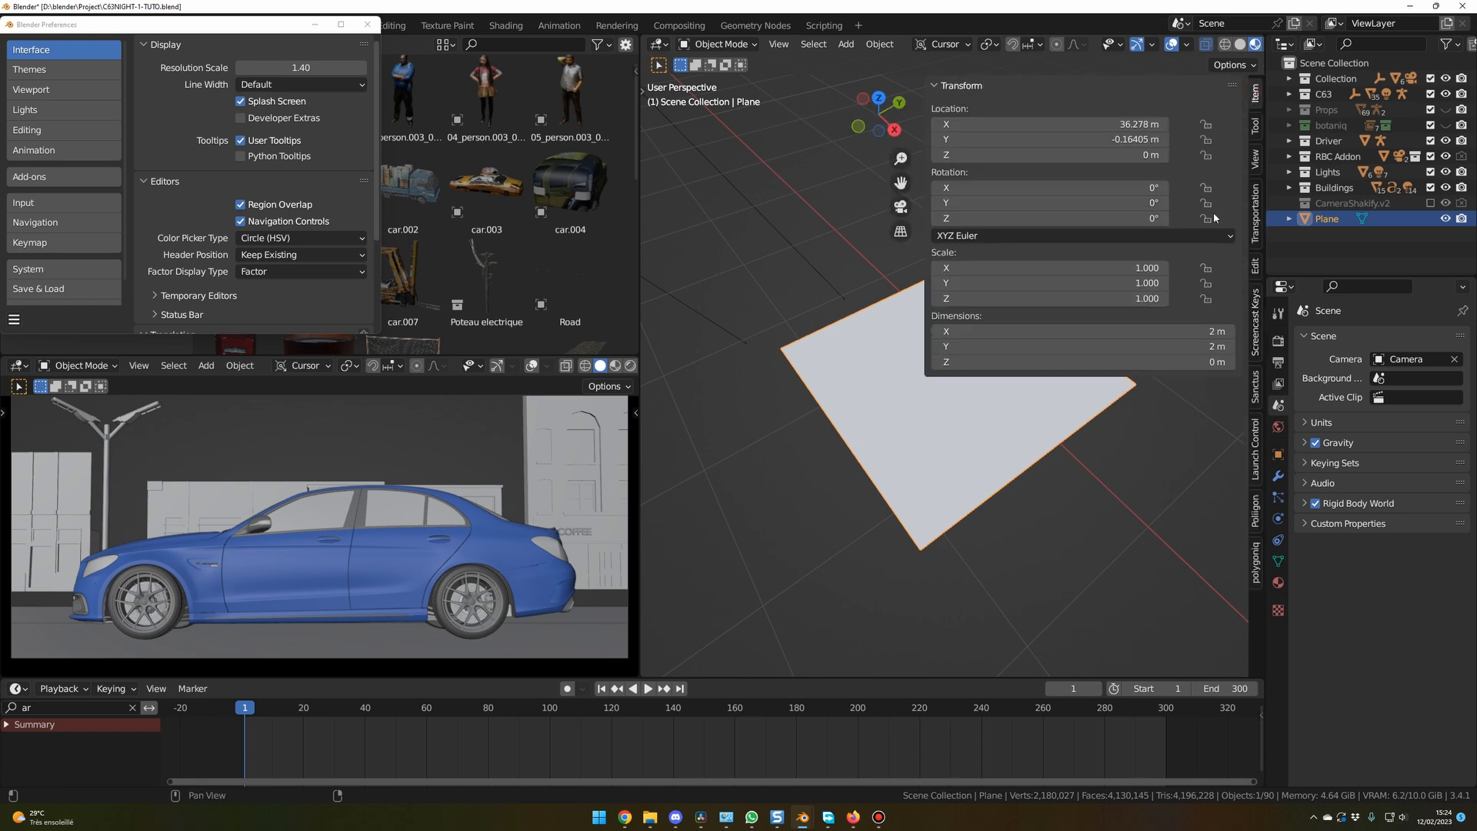
left_click_drag(985, 330, 985, 346)
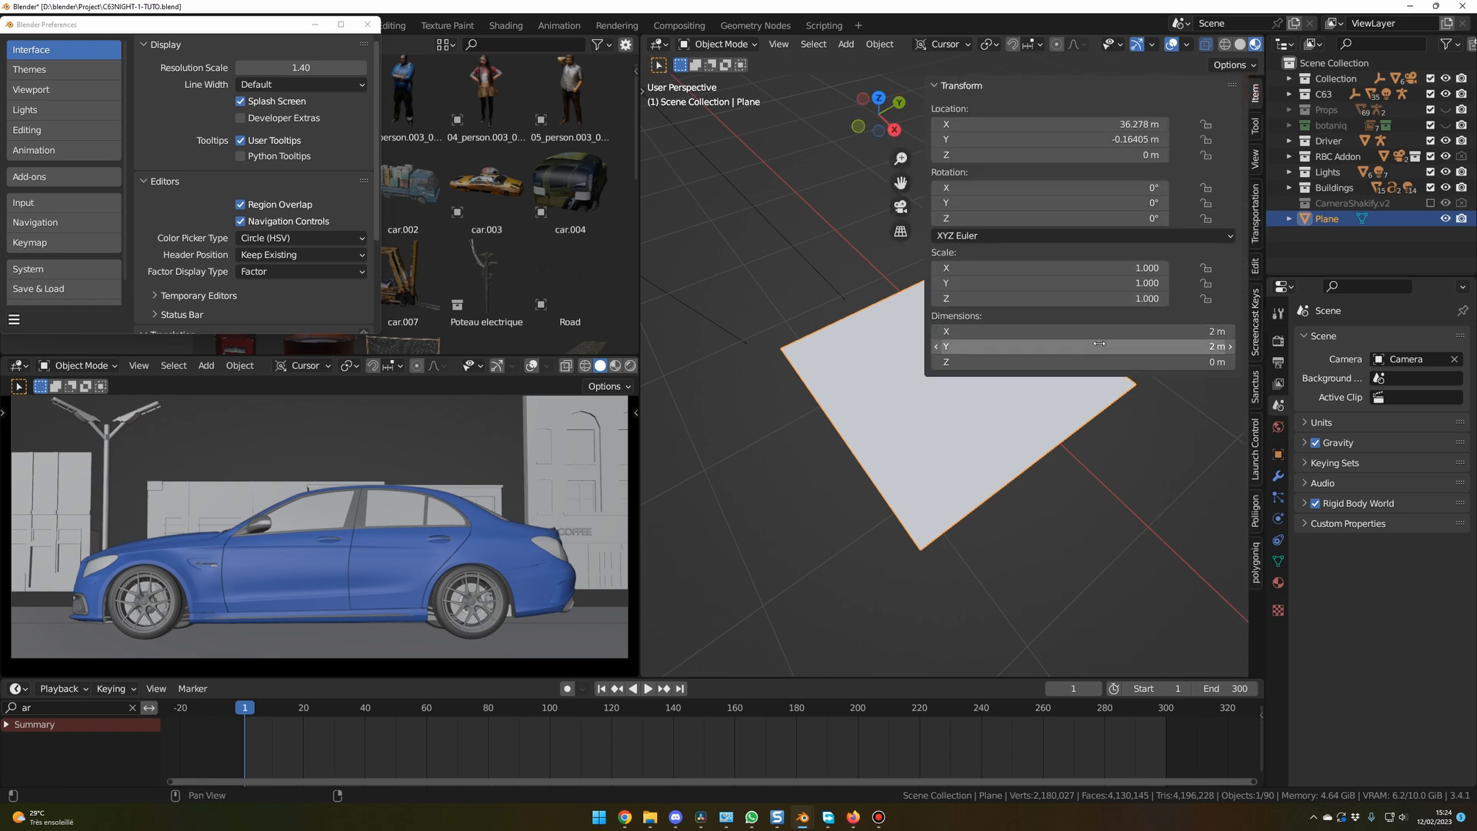
type("3")
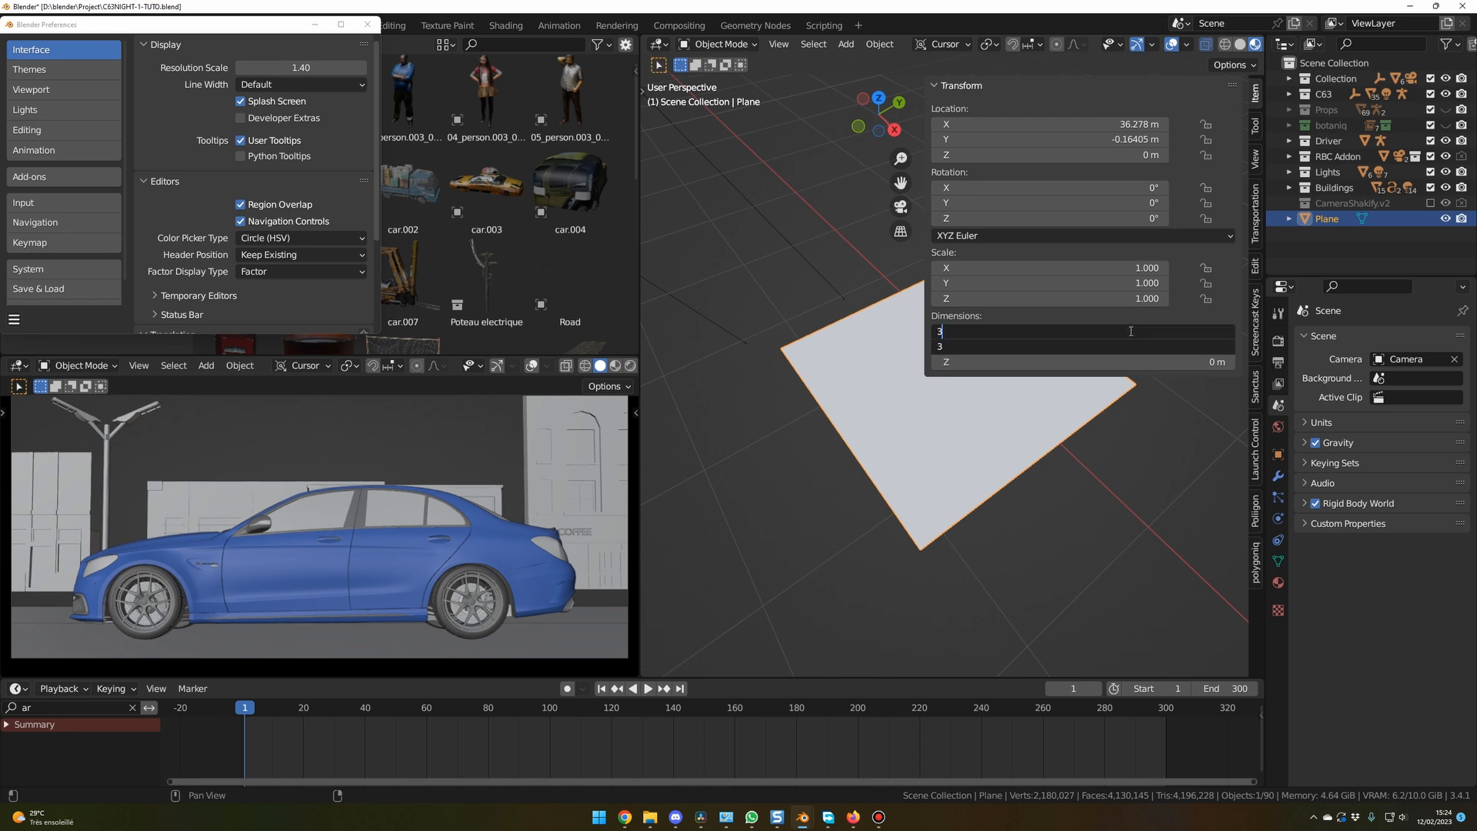
key("Return")
scroll(1067, 544, "down", 4)
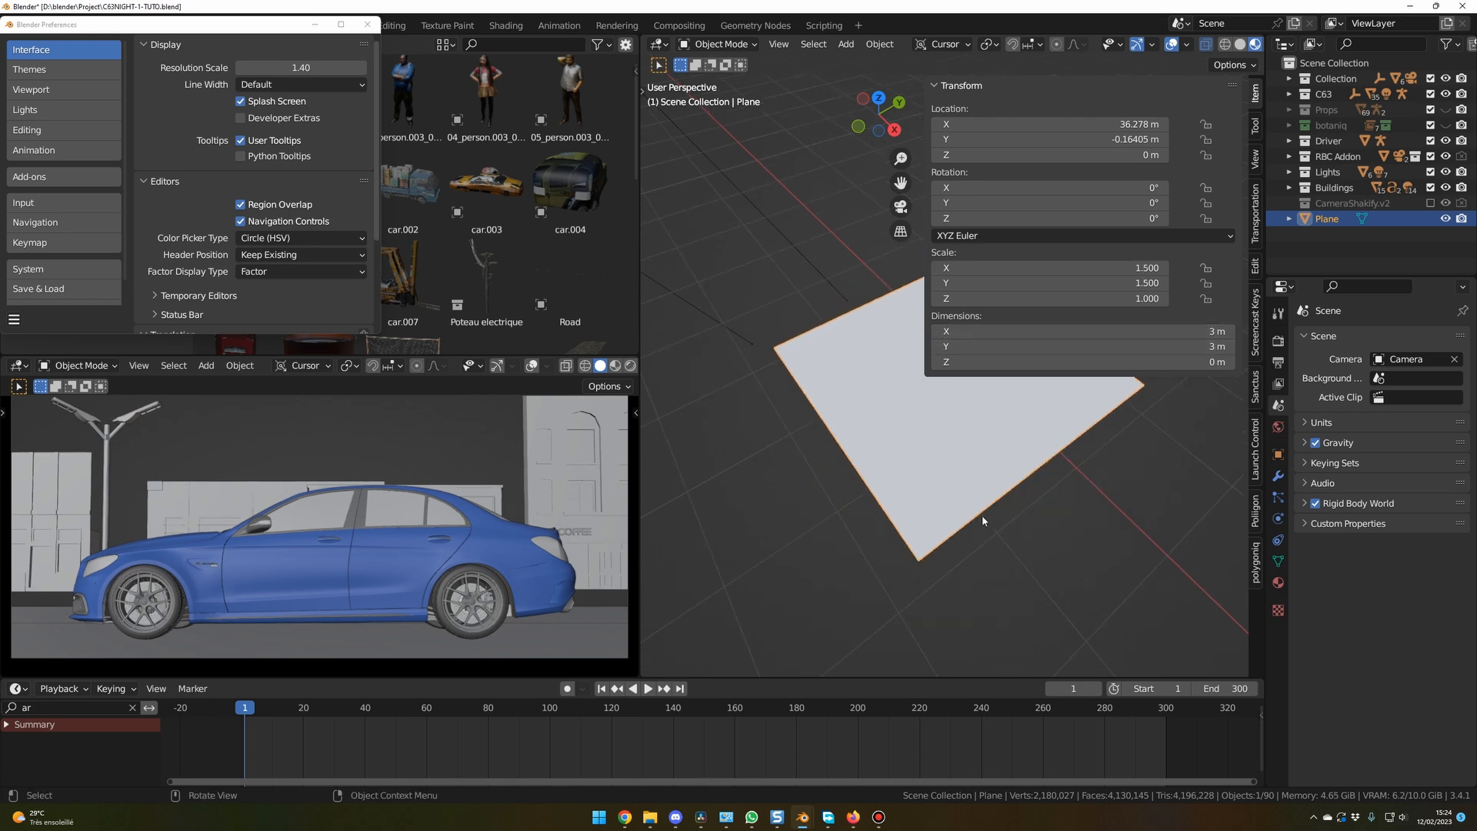
key("n")
left_click(1001, 452)
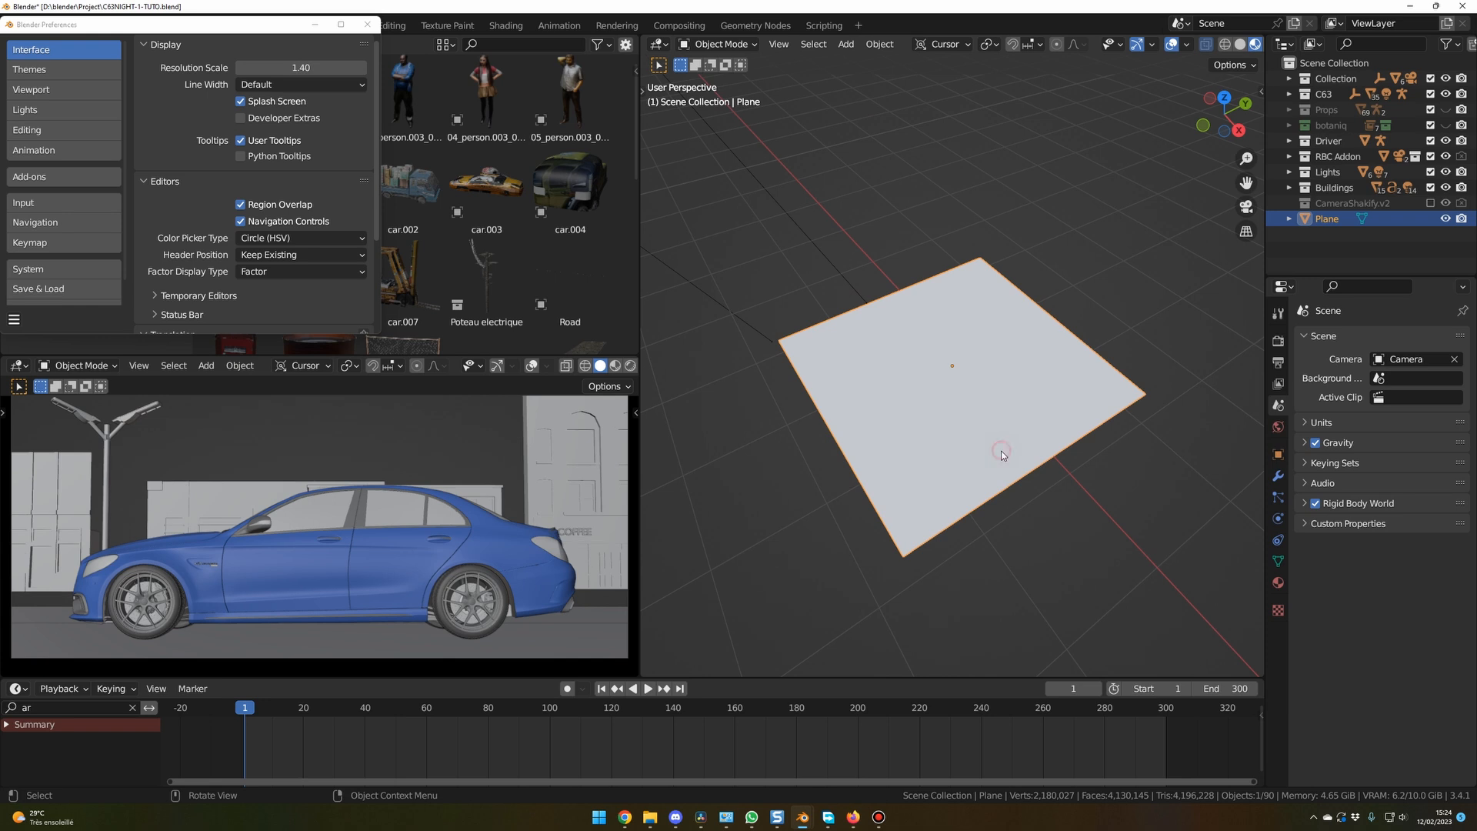
Step: Close the preferences window and create a new material for the plane in the Shading workspace
left_click(367, 23)
left_click(508, 27)
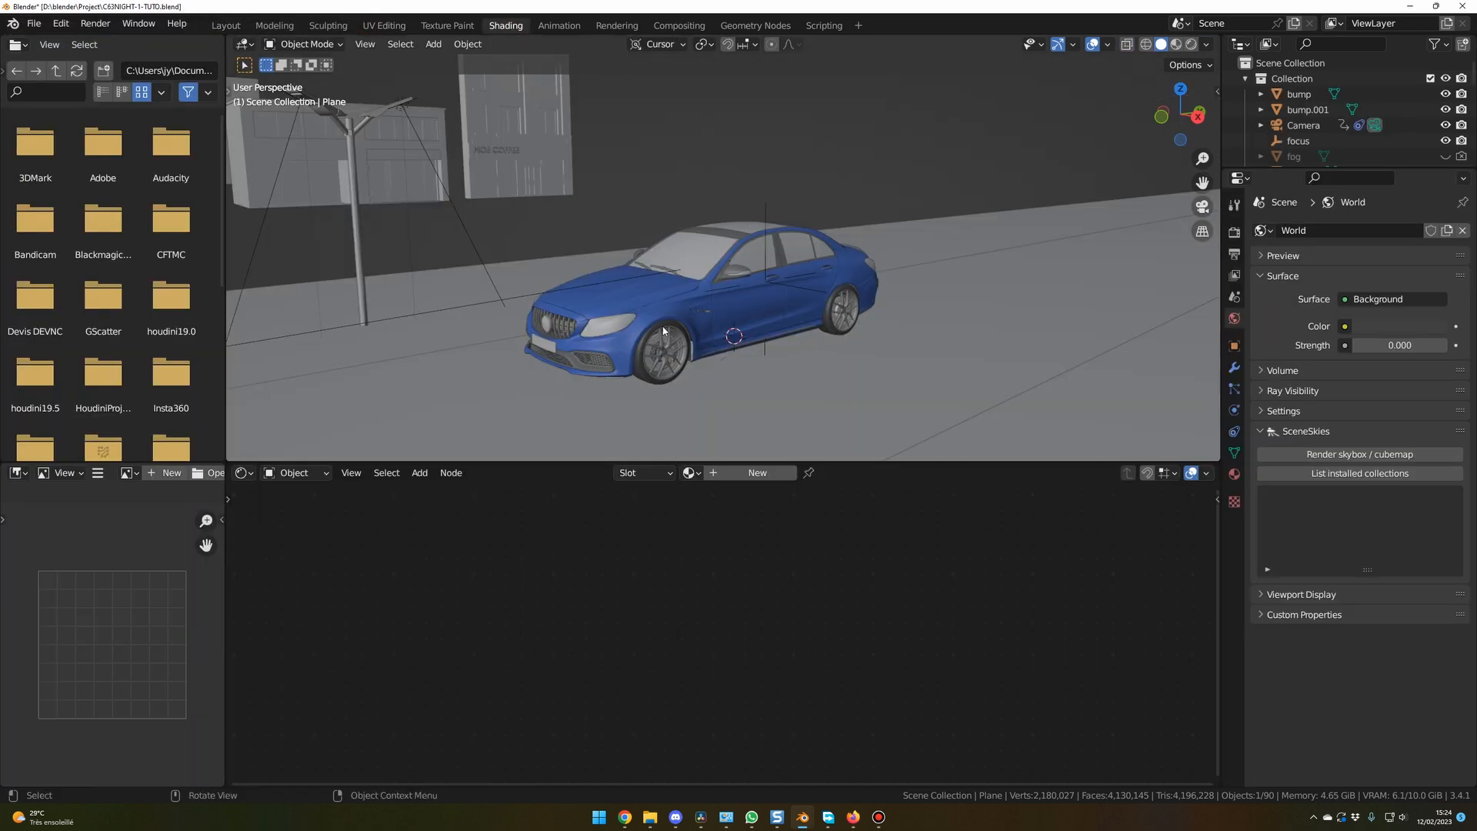
key("KP_Divide")
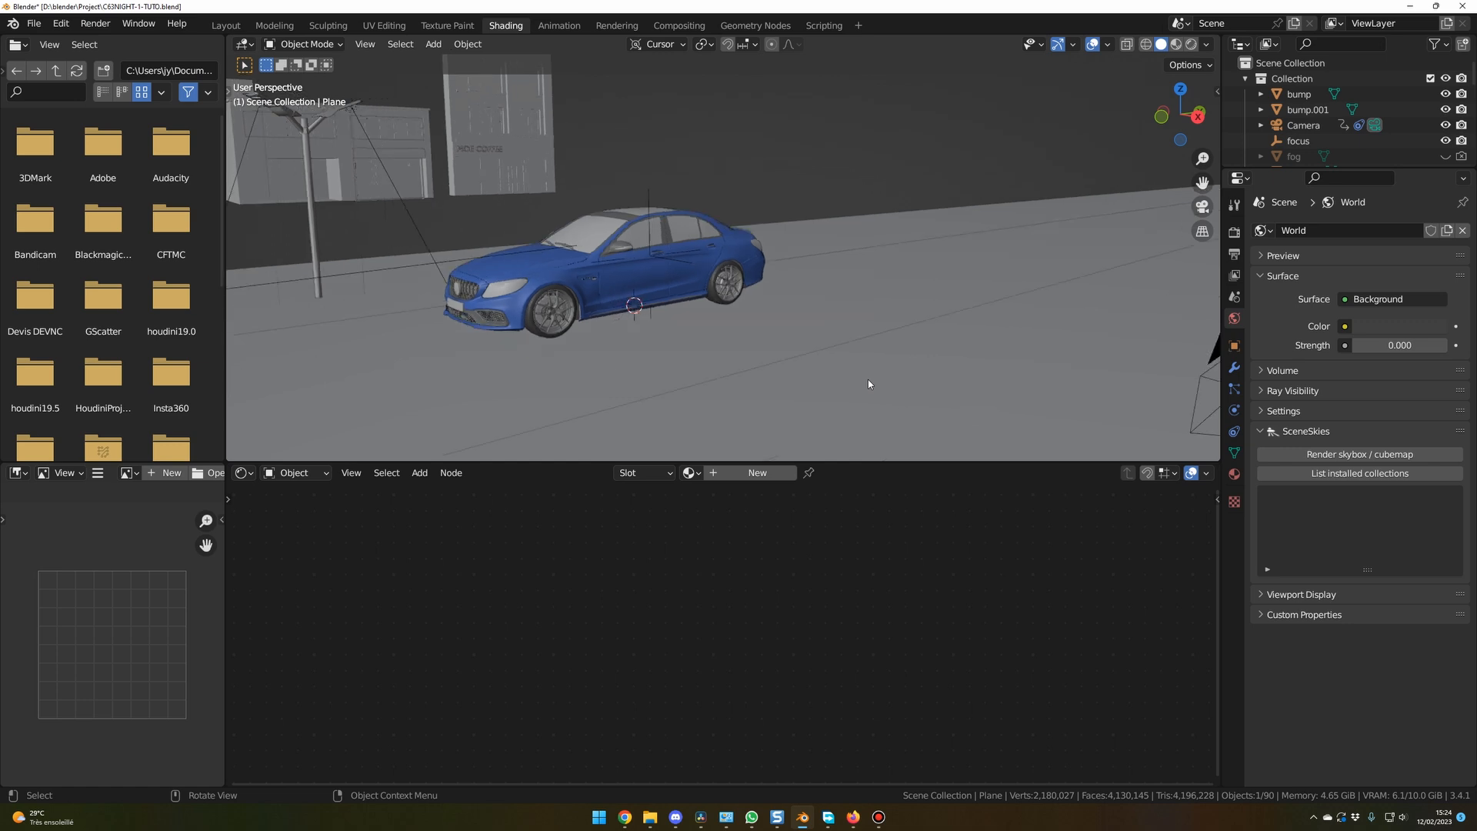
middle_click_drag(831, 415, 831, 433)
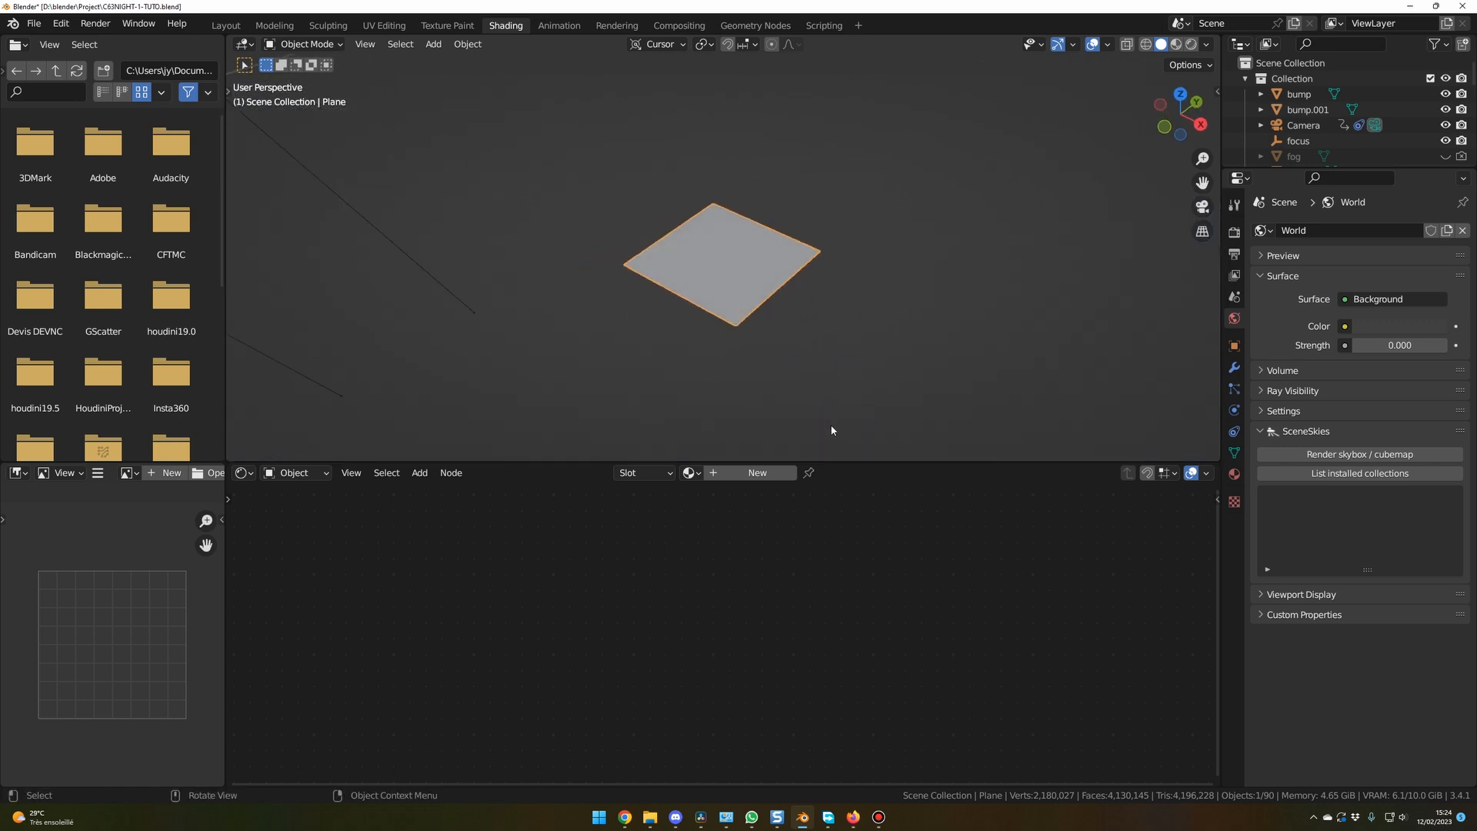
scroll(830, 430, "up", 2)
left_click(749, 472)
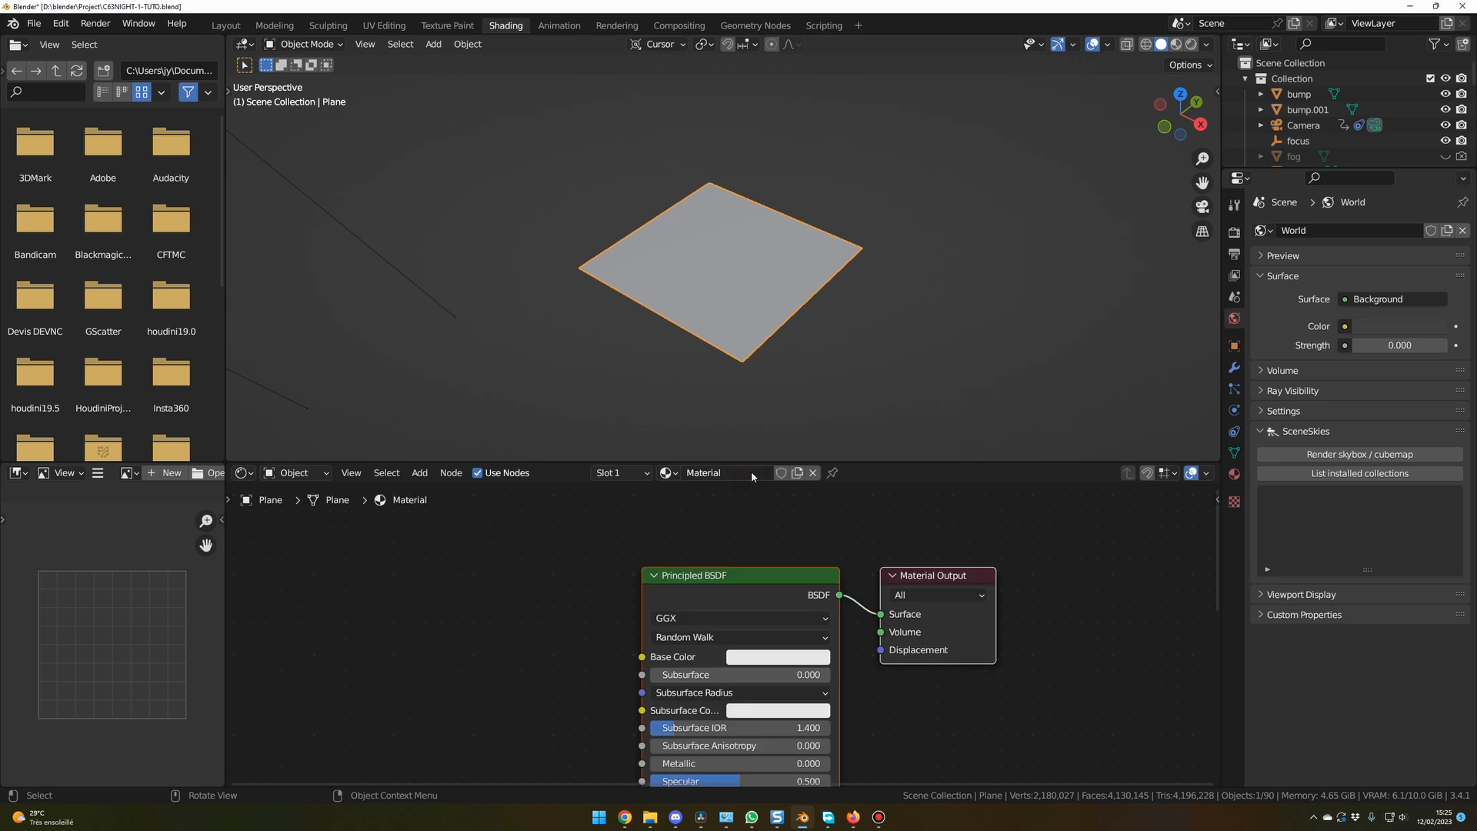
middle_click_drag(801, 781, 795, 796)
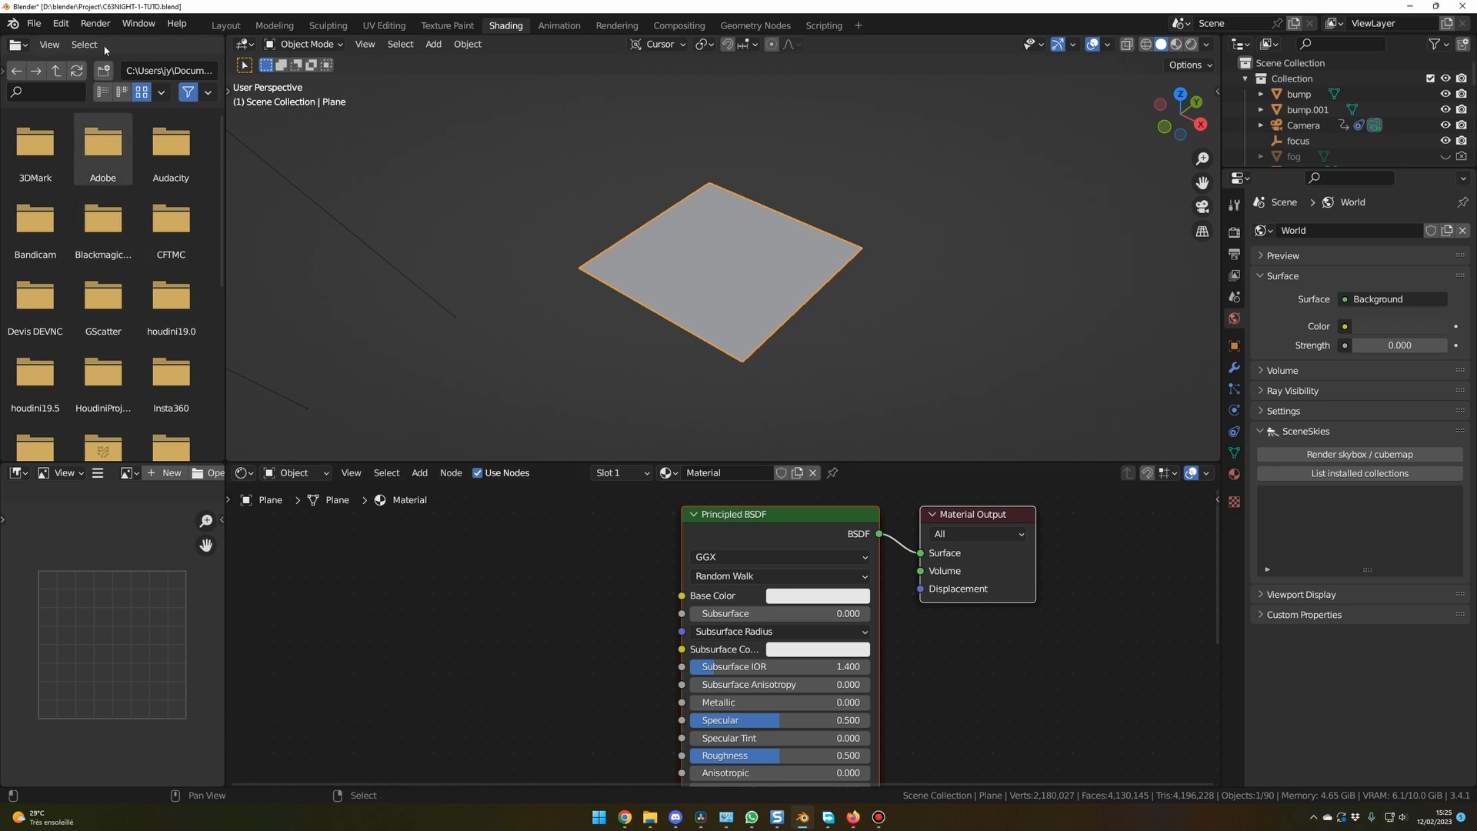
Step: Check in the add-on preferences whether Node Wrangler is enabled, searching for "wr"
left_click(61, 23)
left_click(100, 246)
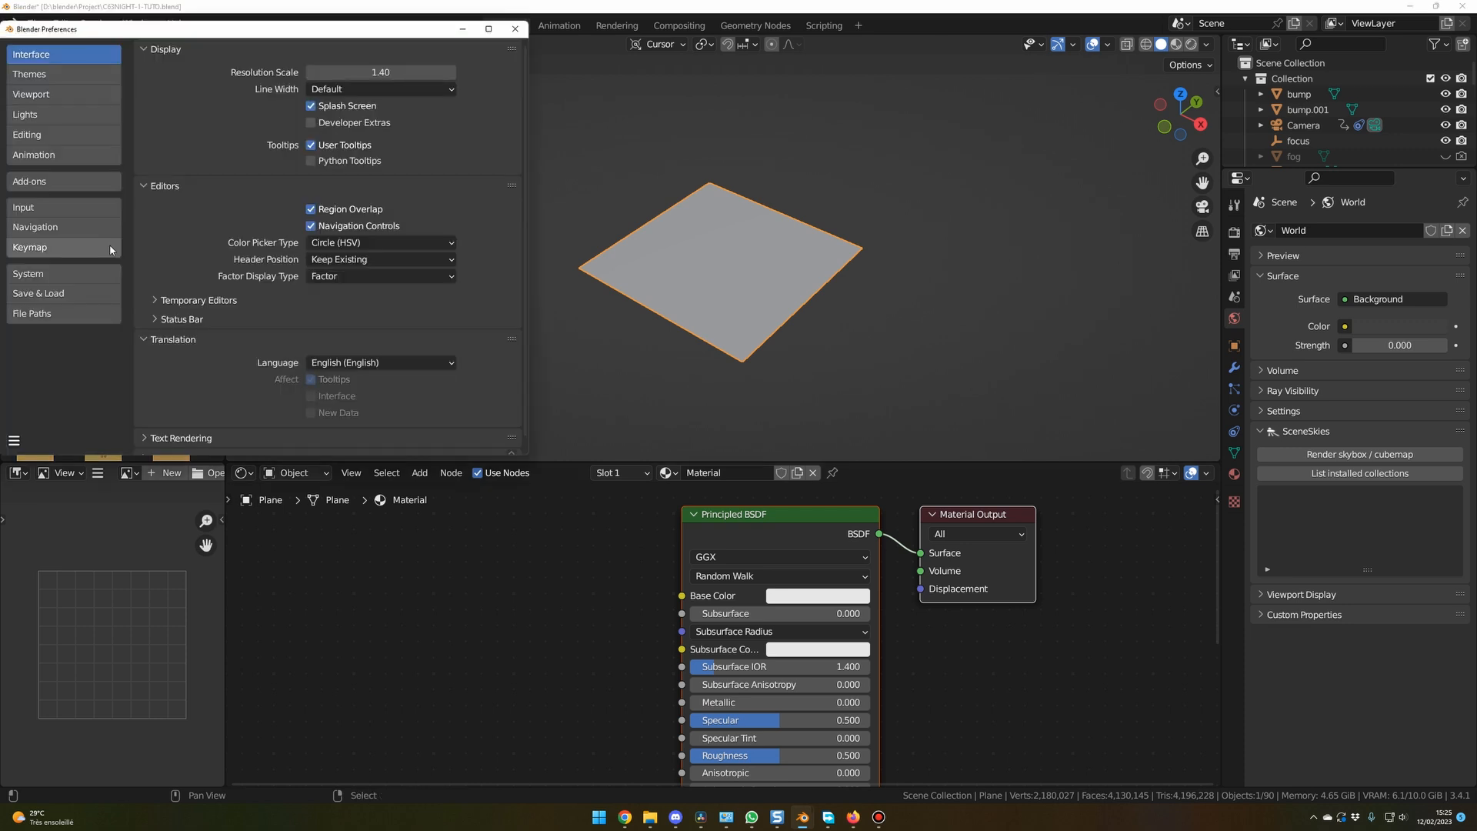
left_click(31, 181)
left_click(448, 69)
type("wr")
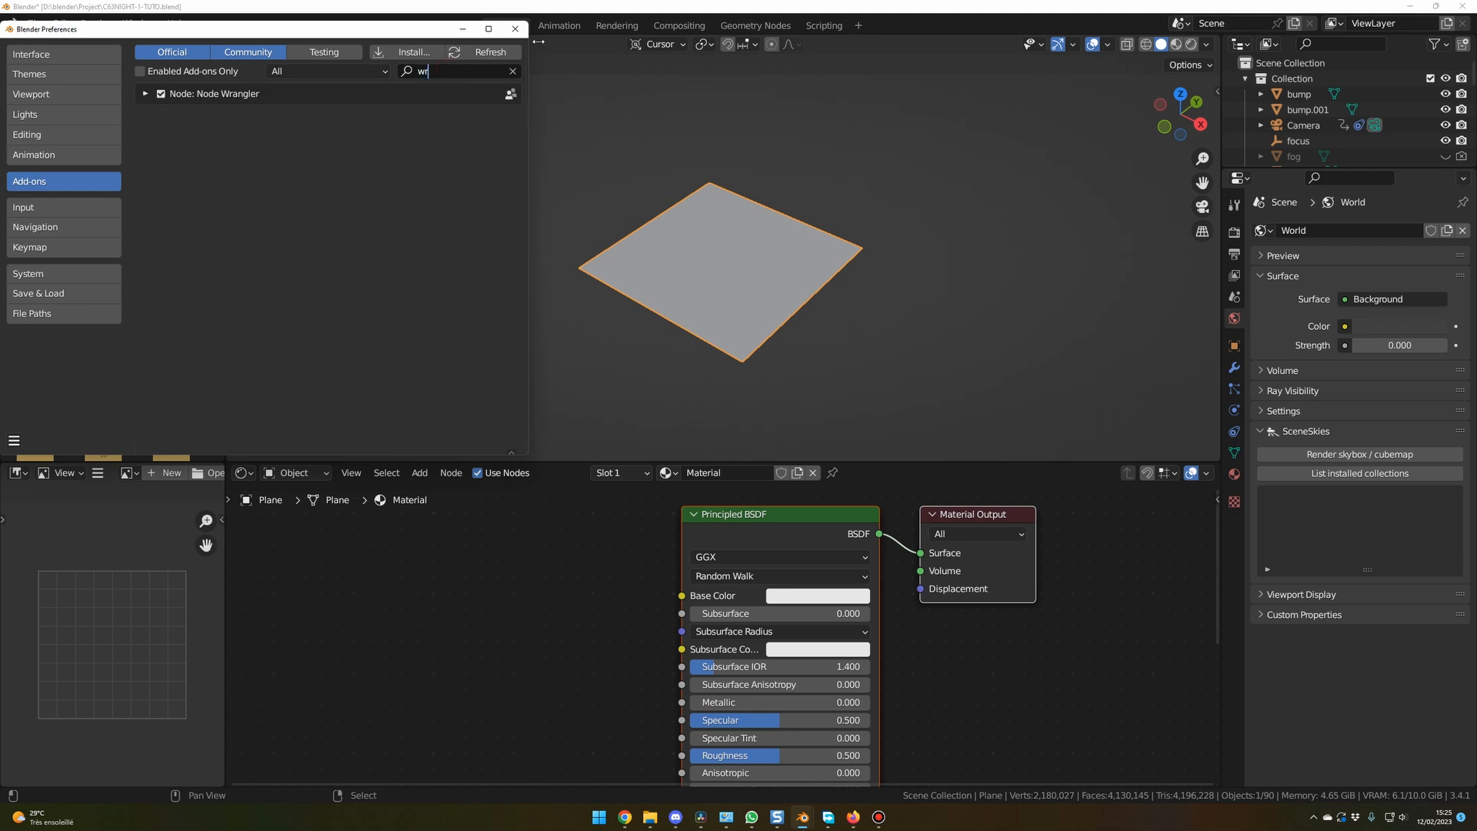
left_click(515, 28)
Step: Load the four asphalt_02 4k maps from D:\blender\Texture\Polyhaven\asphalt_02_4k.blend\textures onto the Principled BSDF with Node Wrangler's Principled Texture Setup
left_click_drag(607, 463, 592, 382)
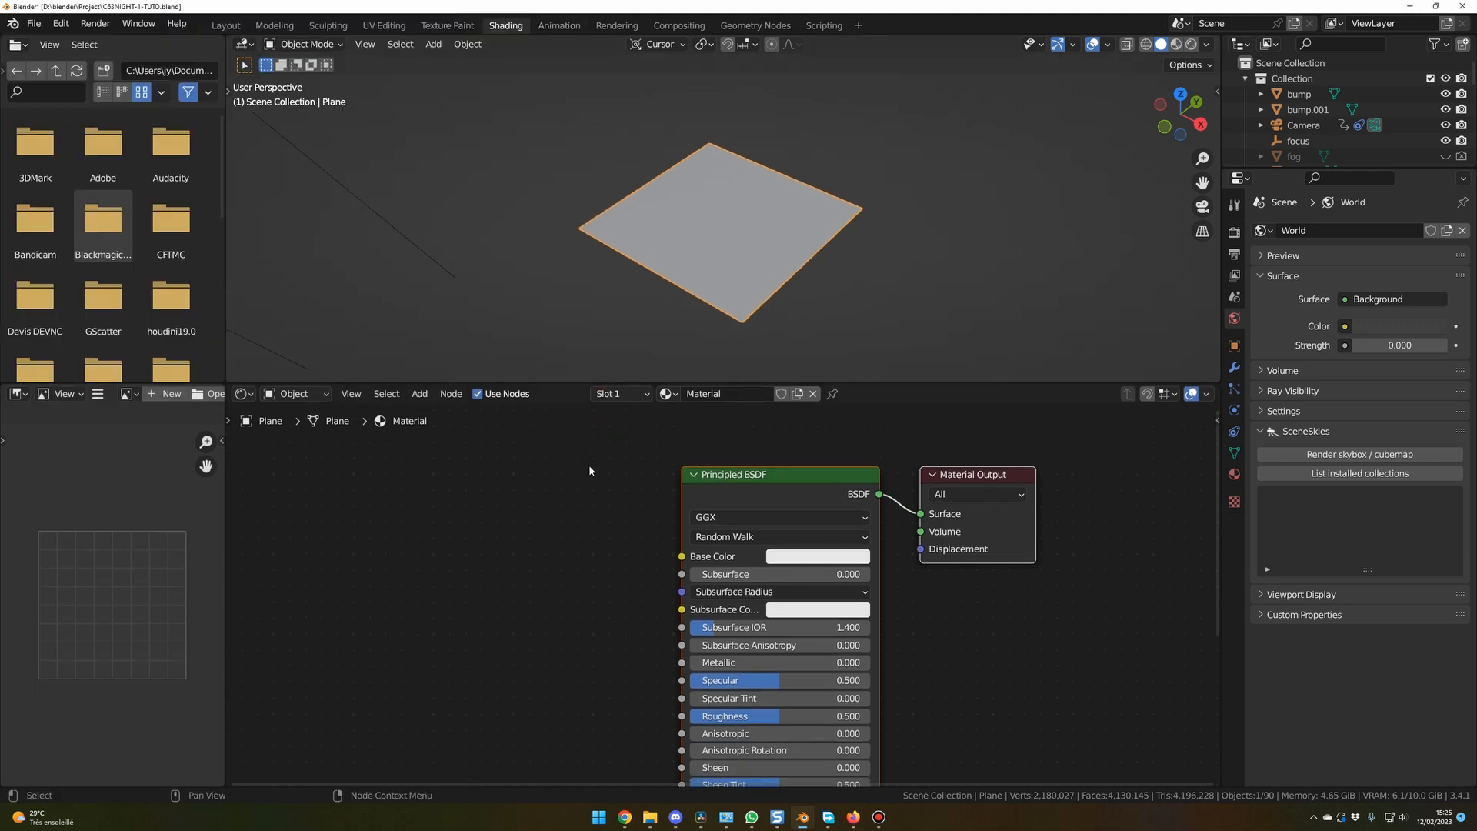
left_click(774, 465)
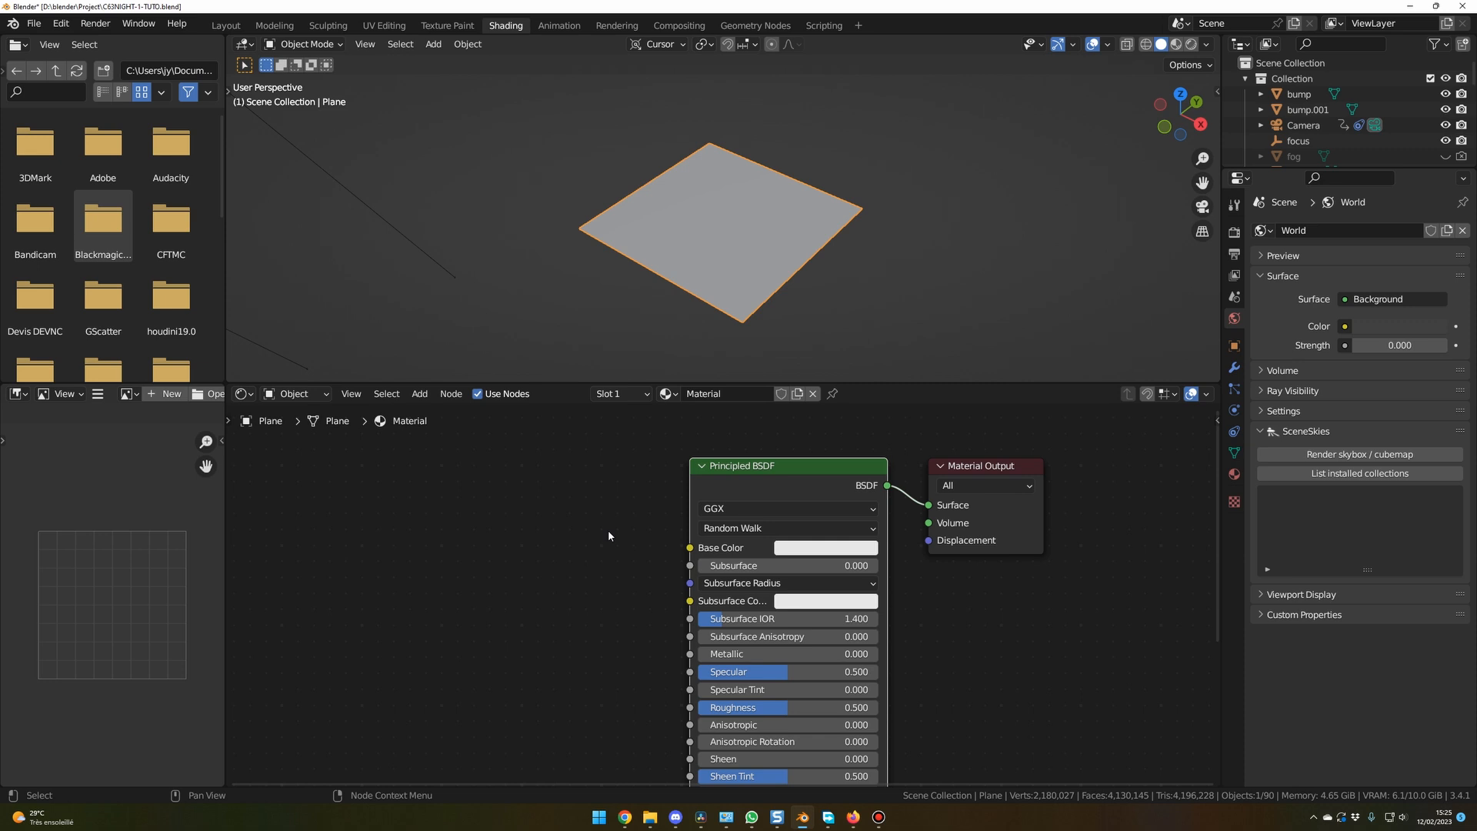
key("ctrl+shift+t")
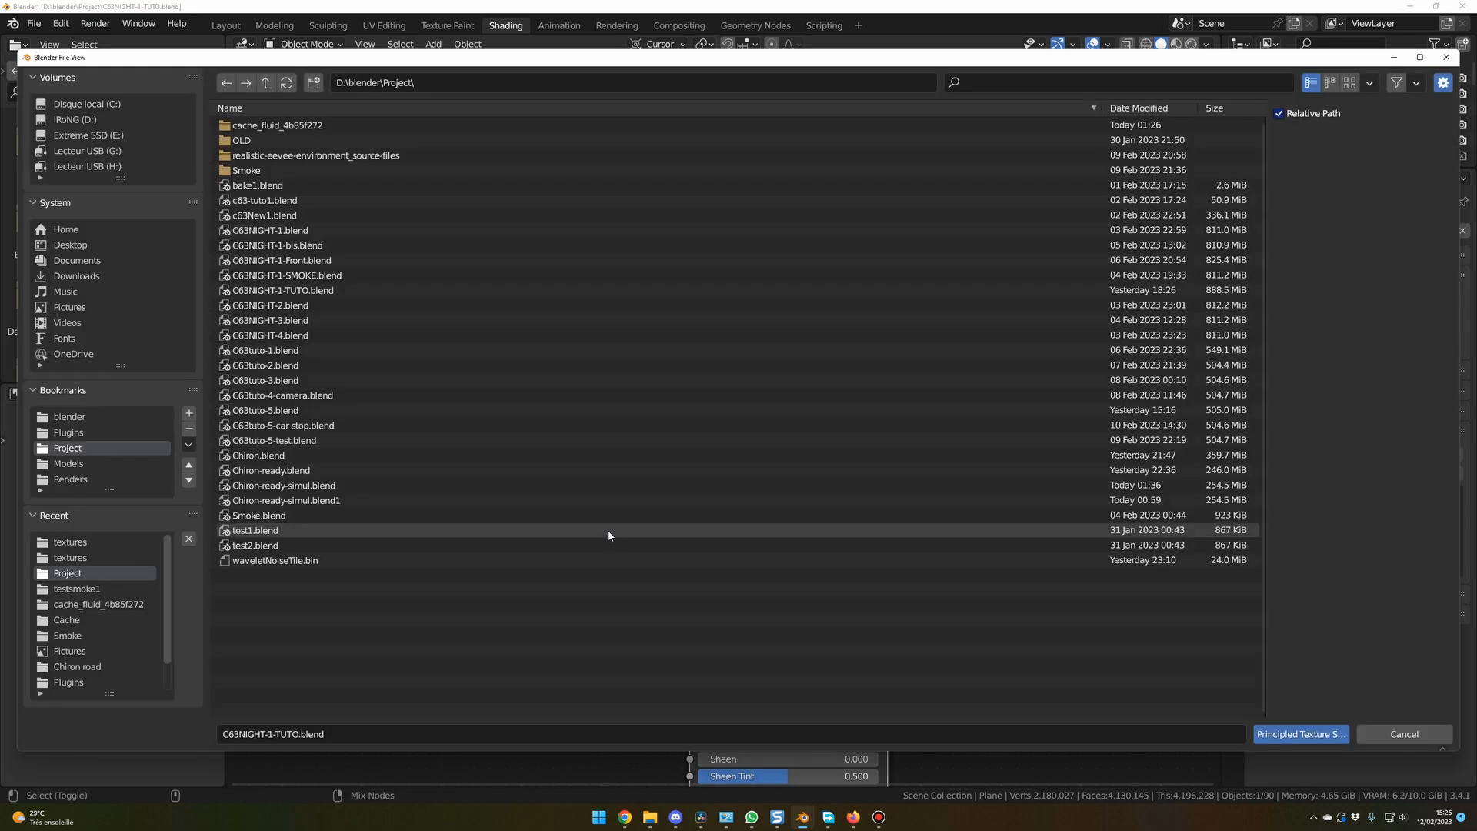
left_click(78, 465)
left_click(79, 419)
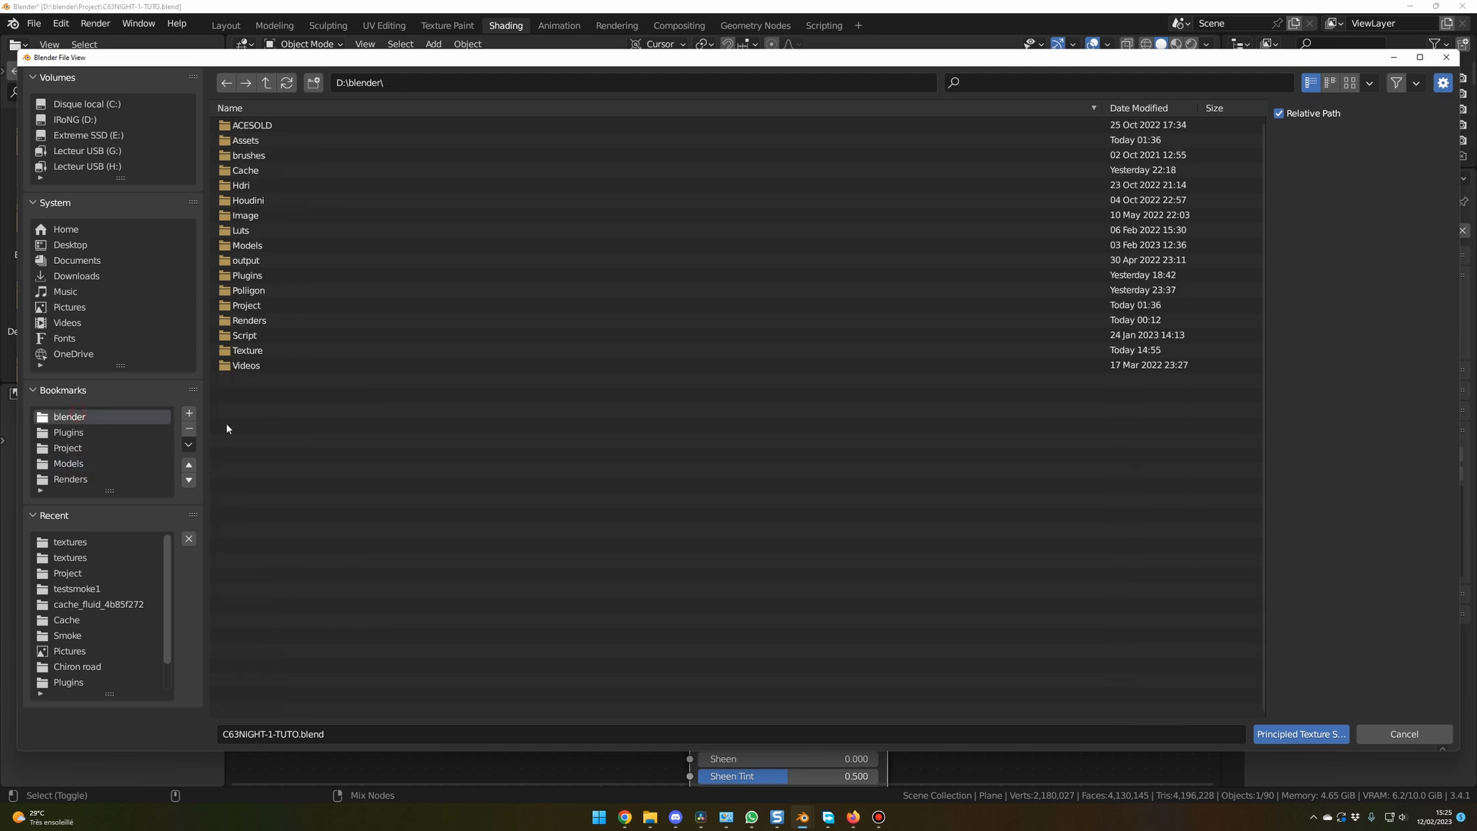
double_click(262, 350)
double_click(256, 143)
left_click(266, 83)
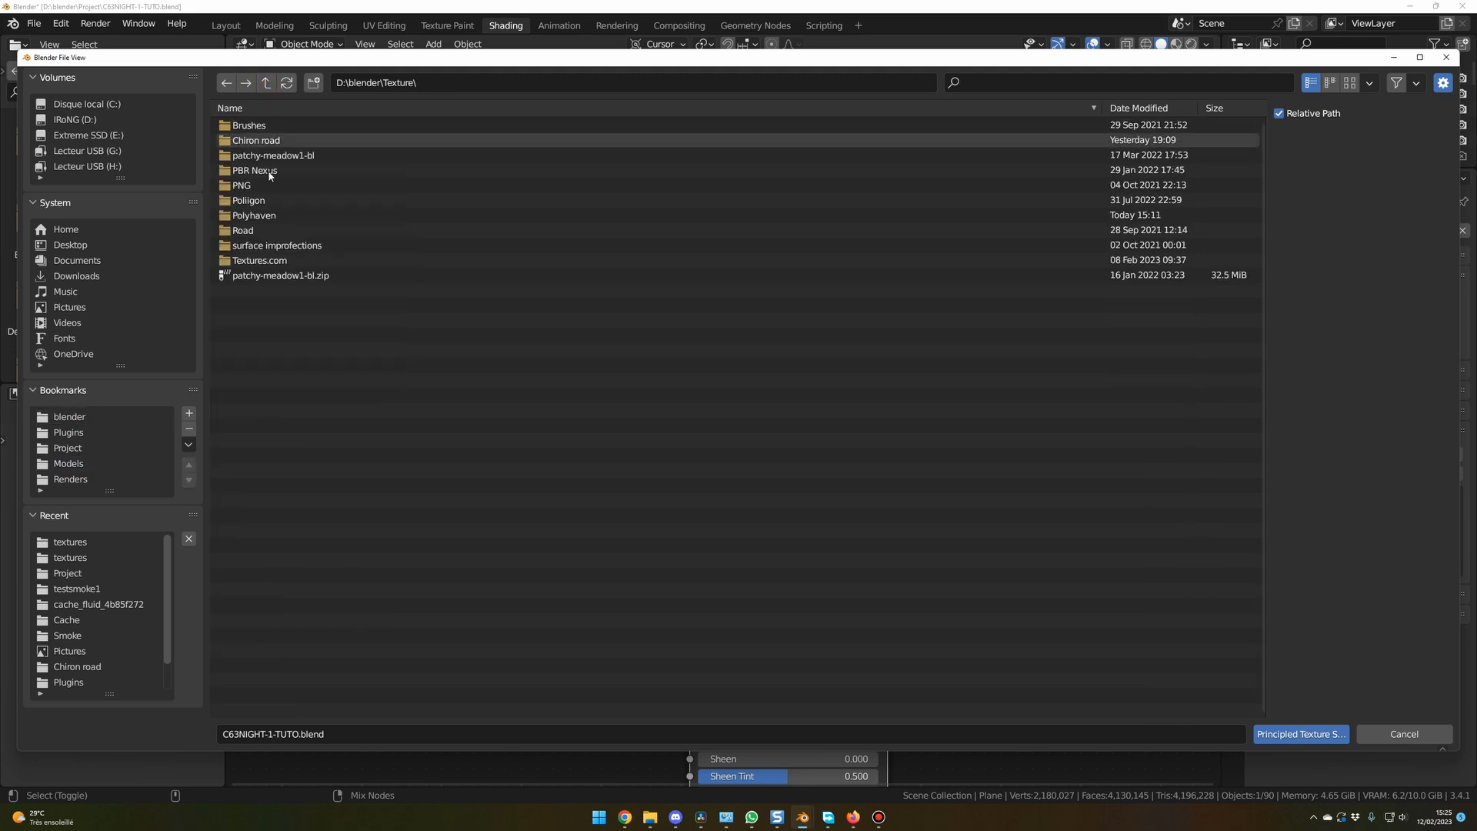
double_click(261, 215)
double_click(280, 125)
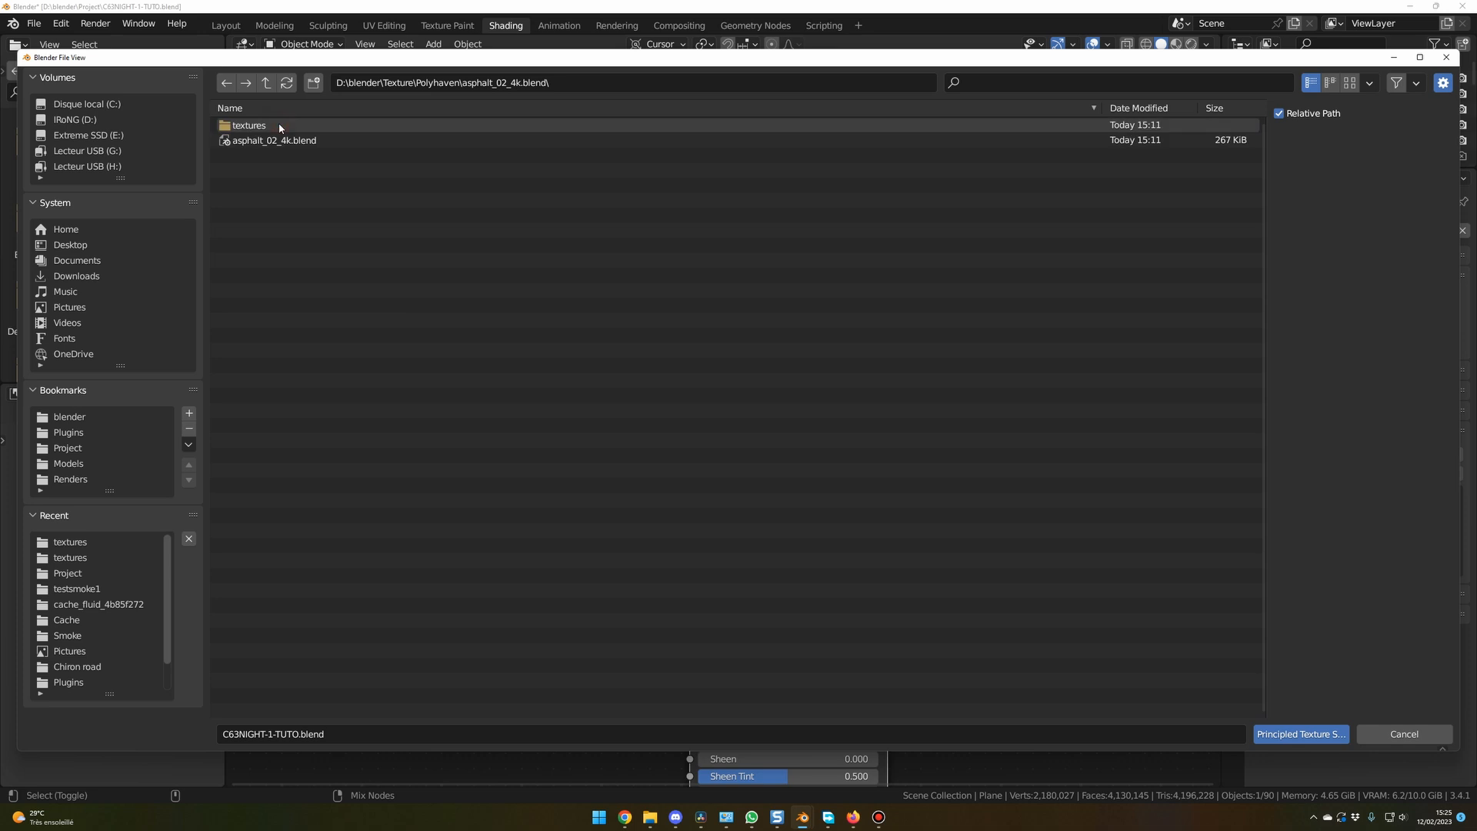
double_click(254, 127)
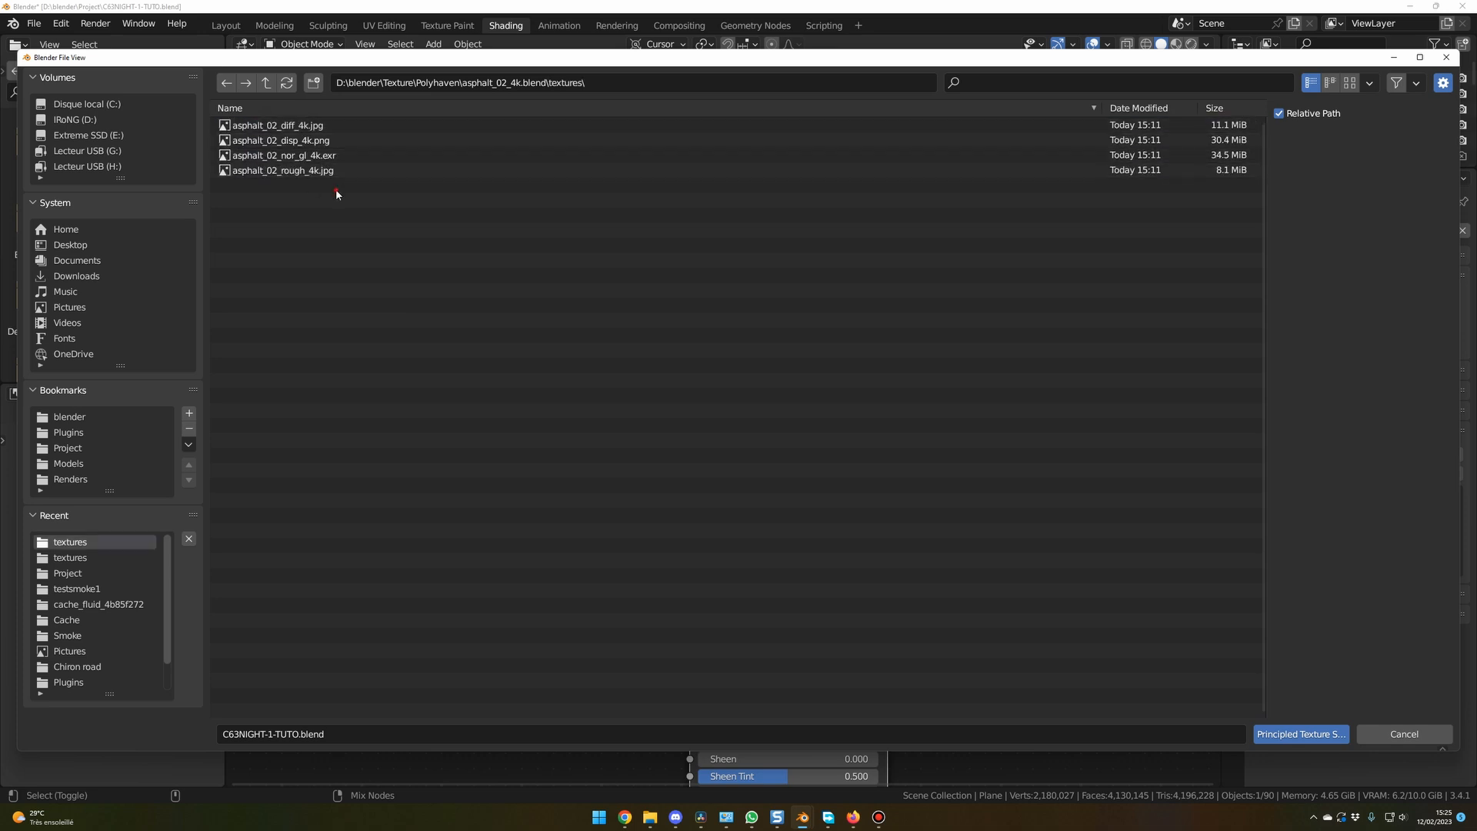
left_click_drag(338, 190, 276, 130)
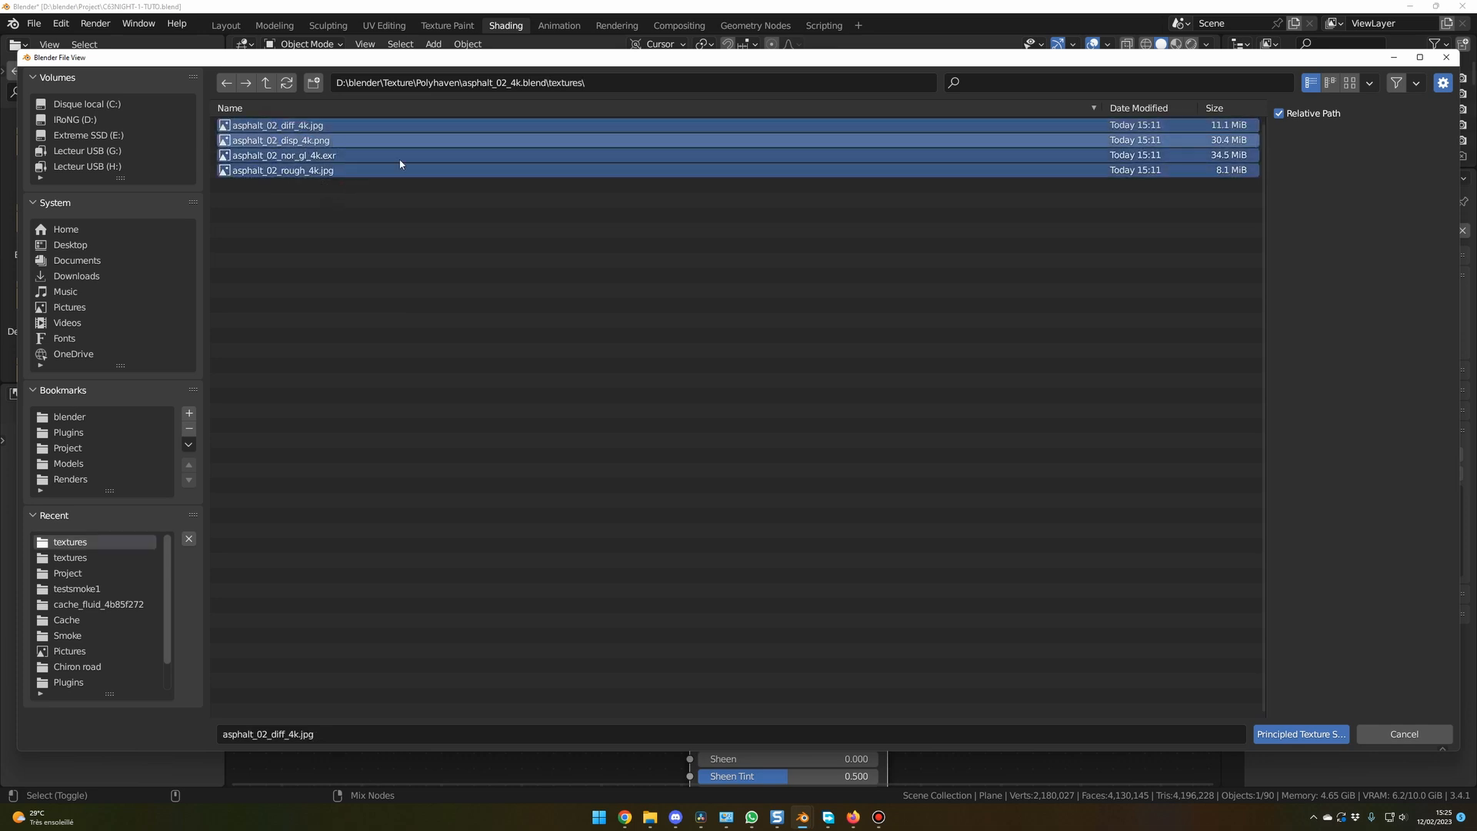
left_click(1300, 734)
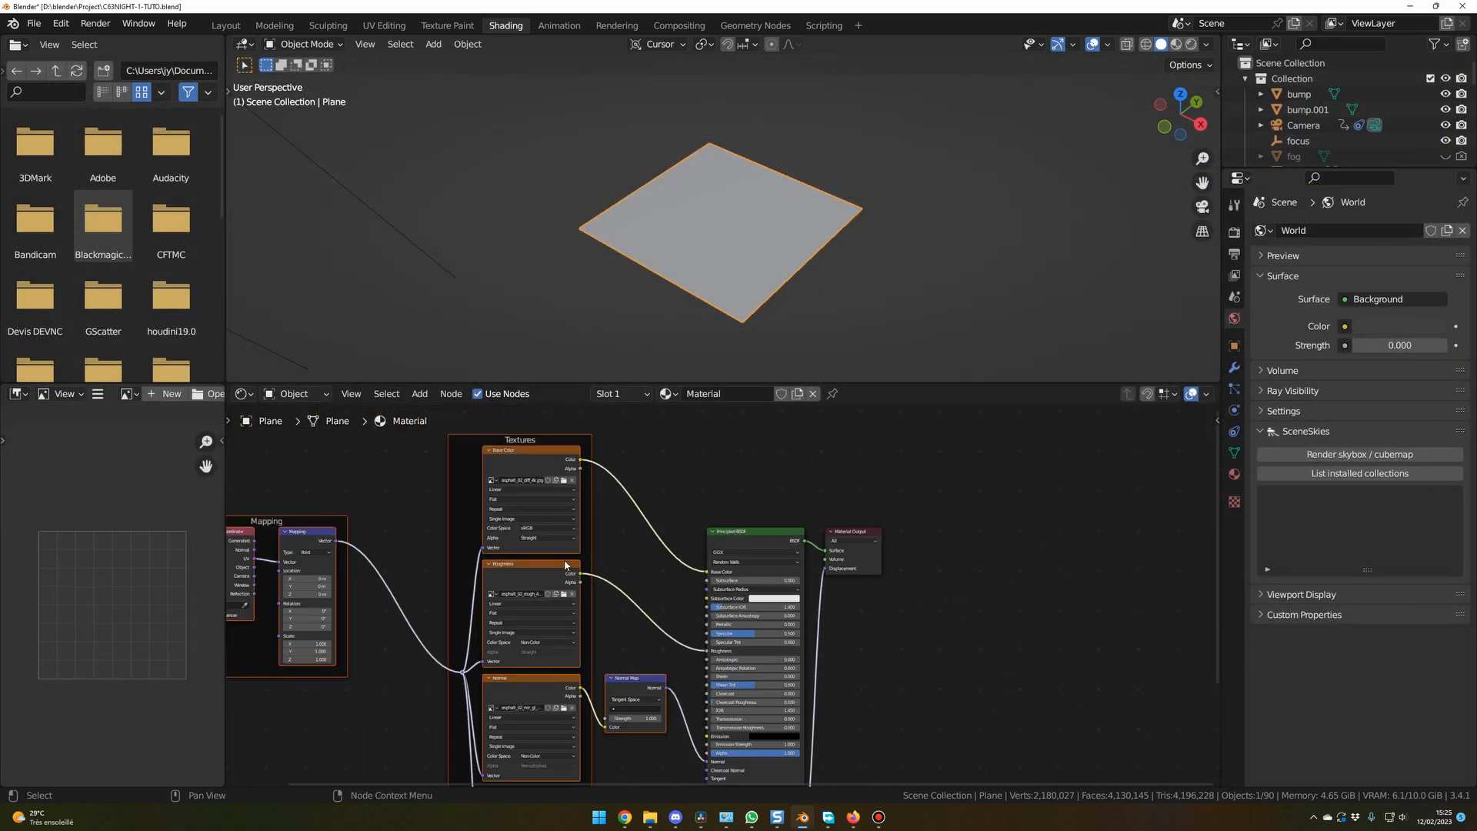
Step: Switch the viewport to material preview shading and inspect the asphalt texture on the plane
left_click(1175, 44)
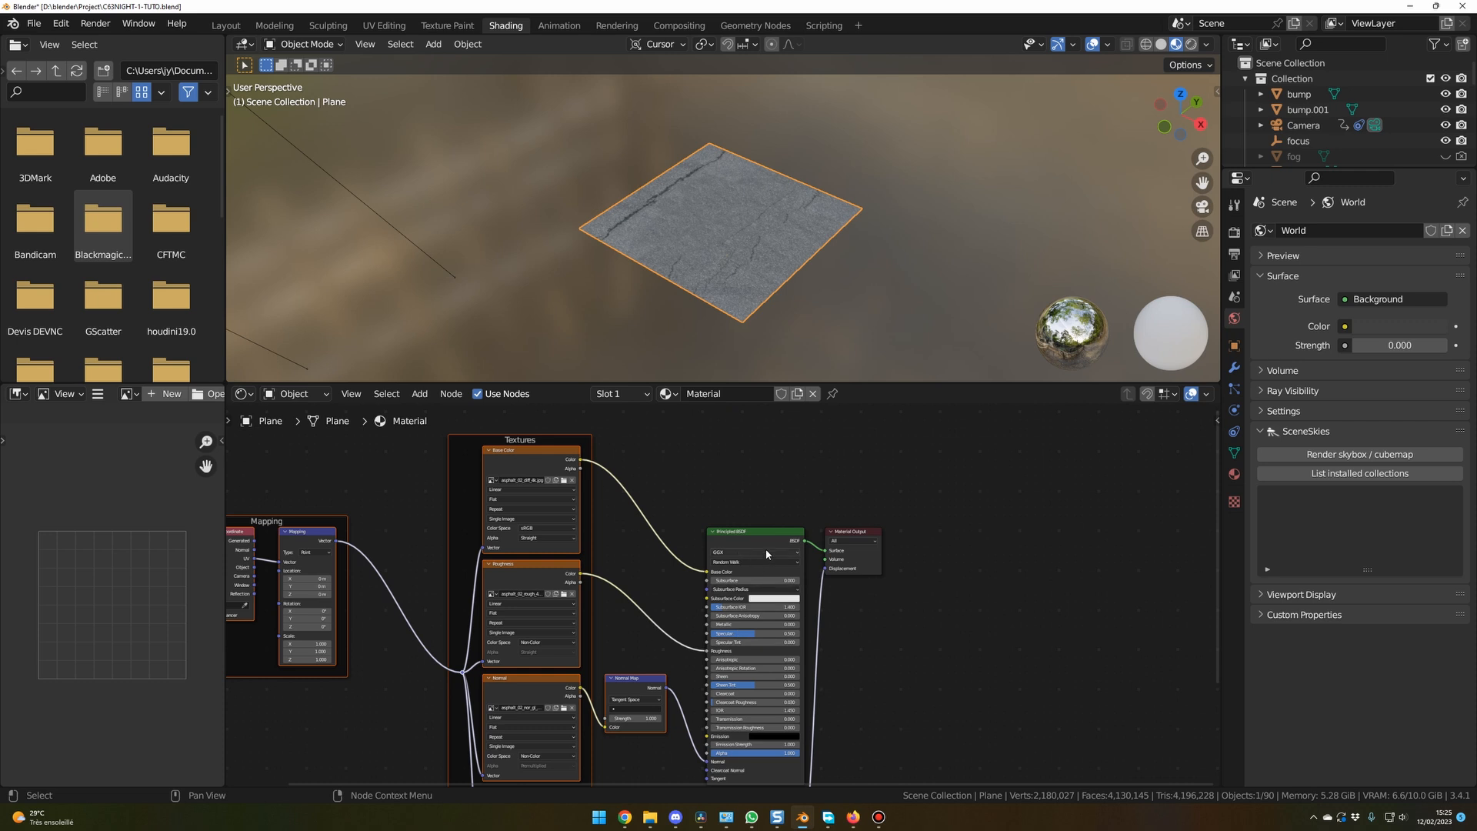
middle_click_drag(739, 322, 800, 304)
scroll(689, 320, "up", 3)
scroll(712, 326, "down", 2)
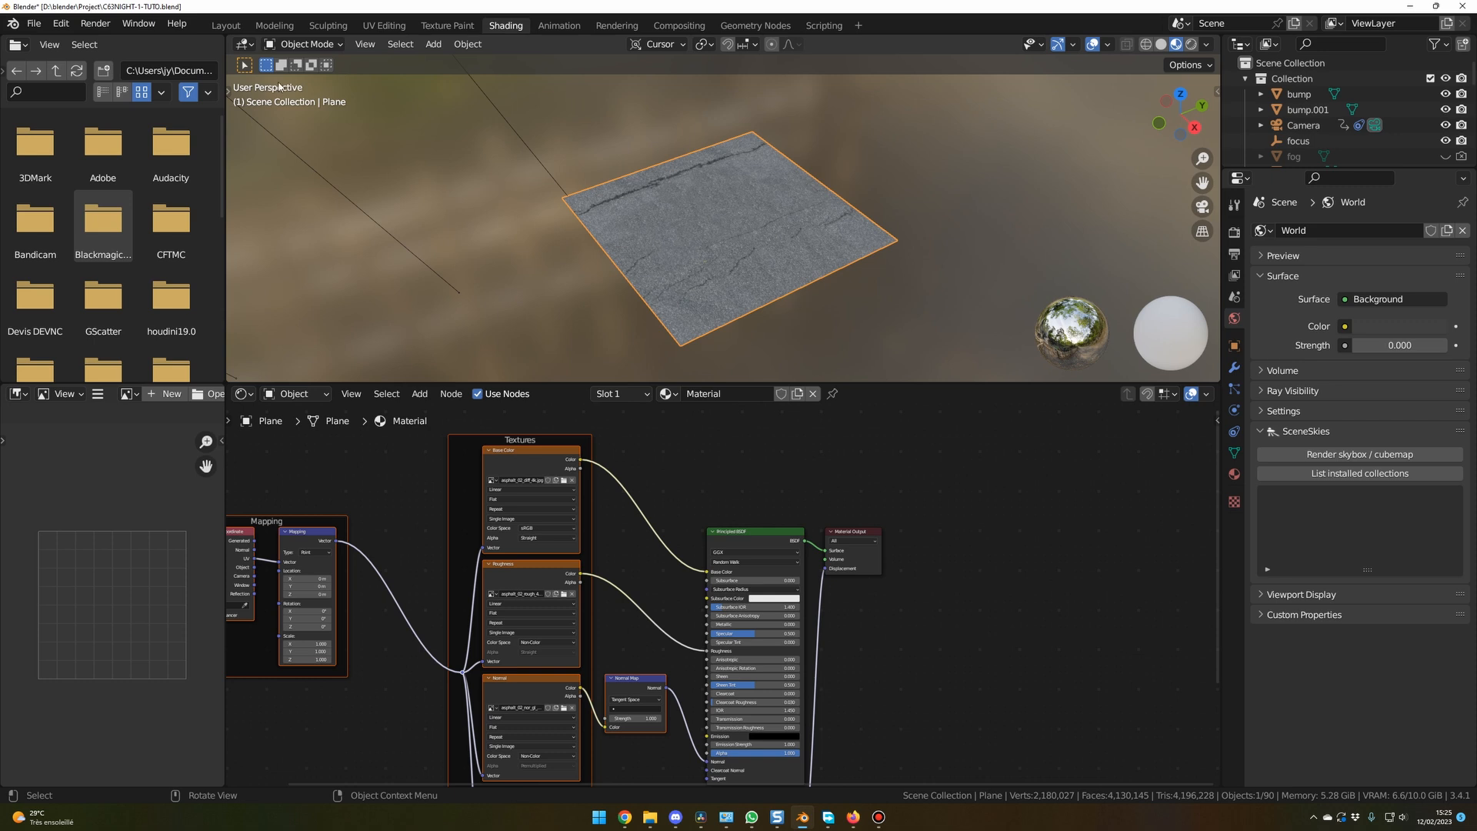
Step: Return to the Layout workspace and widen the main 3D viewport around the plane
left_click(226, 25)
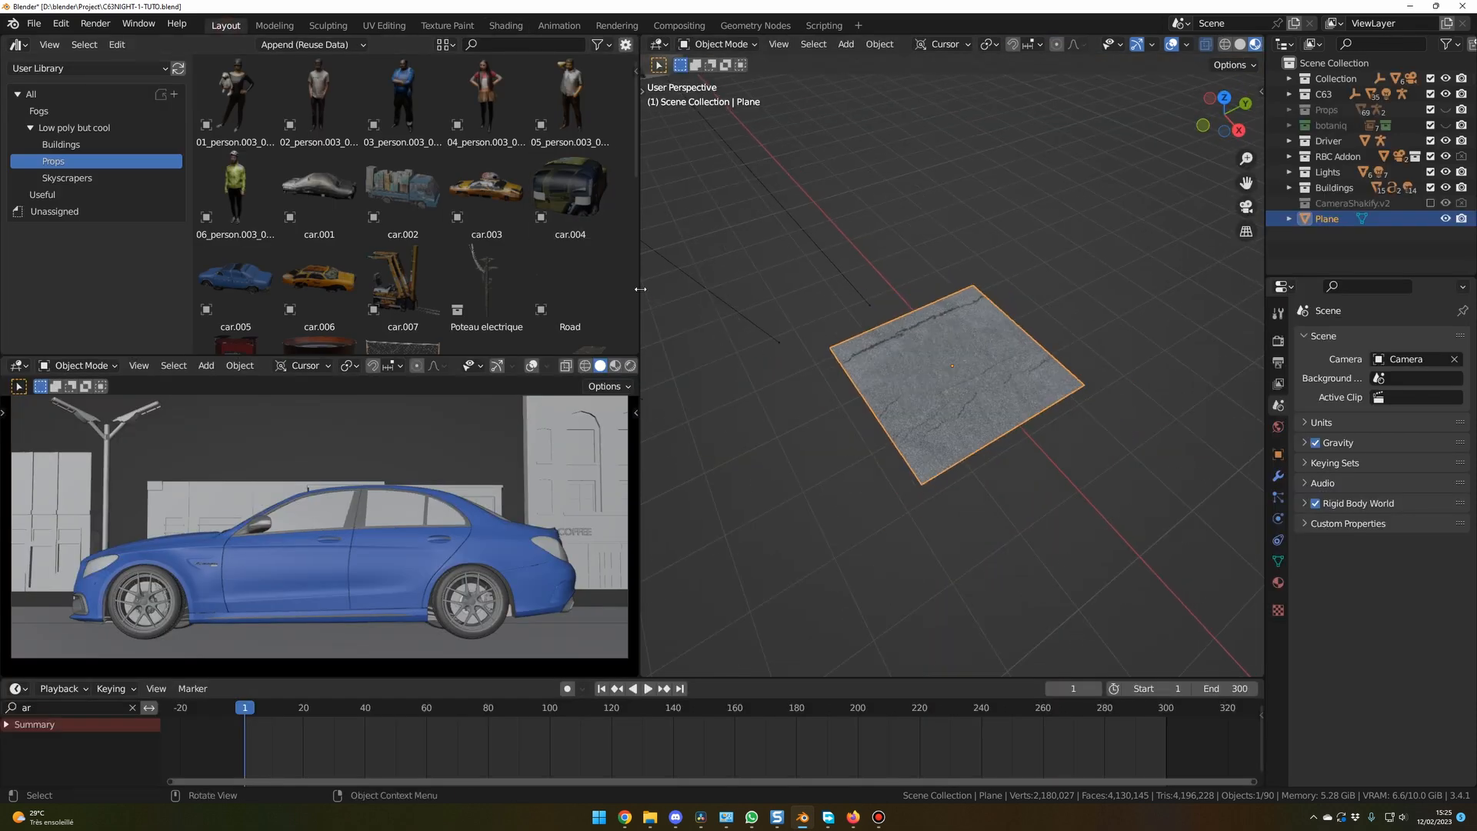
left_click_drag(640, 289, 422, 288)
middle_click_drag(620, 333, 608, 338)
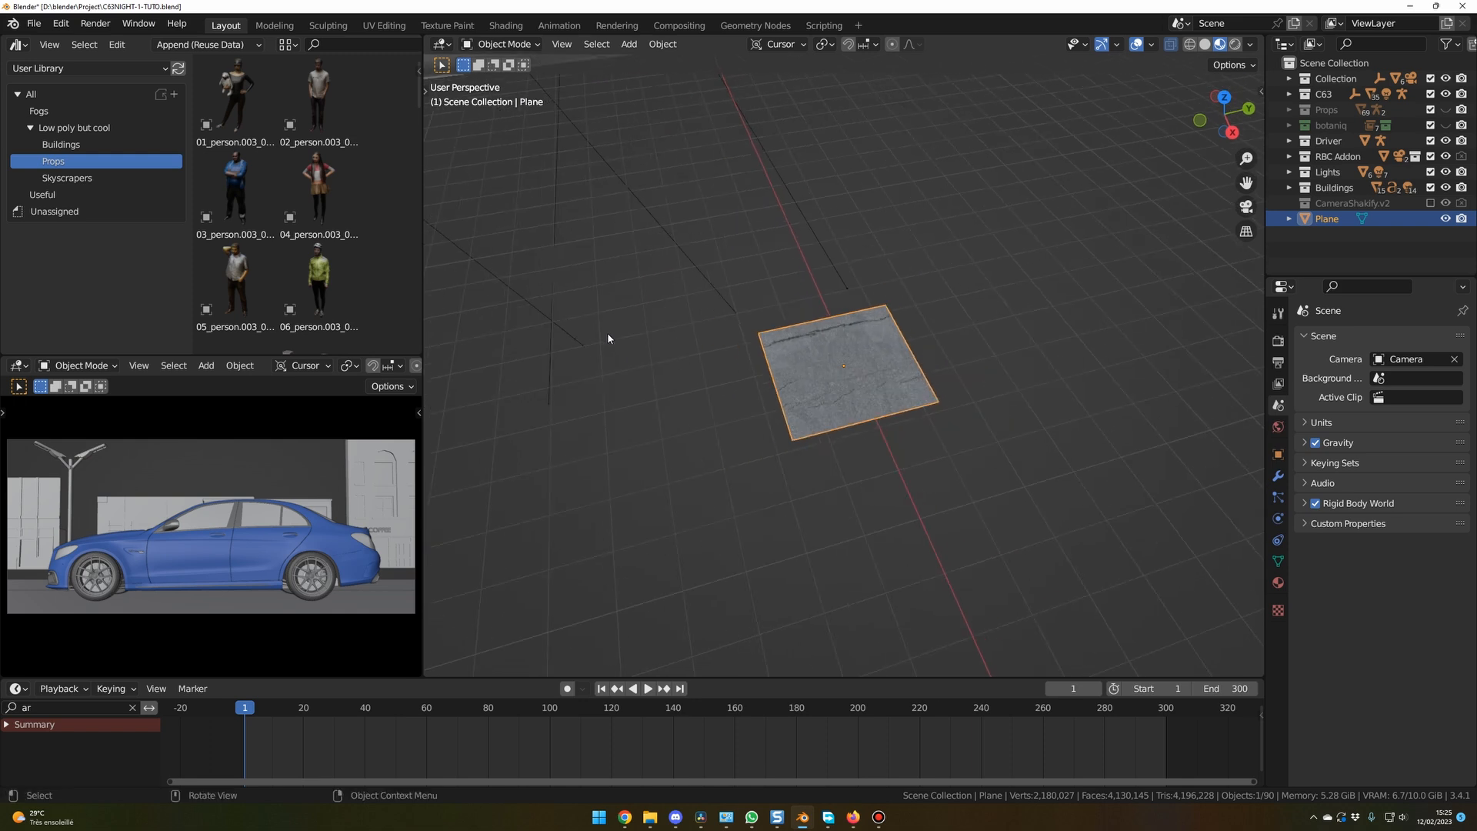
scroll(825, 355, "down", 3)
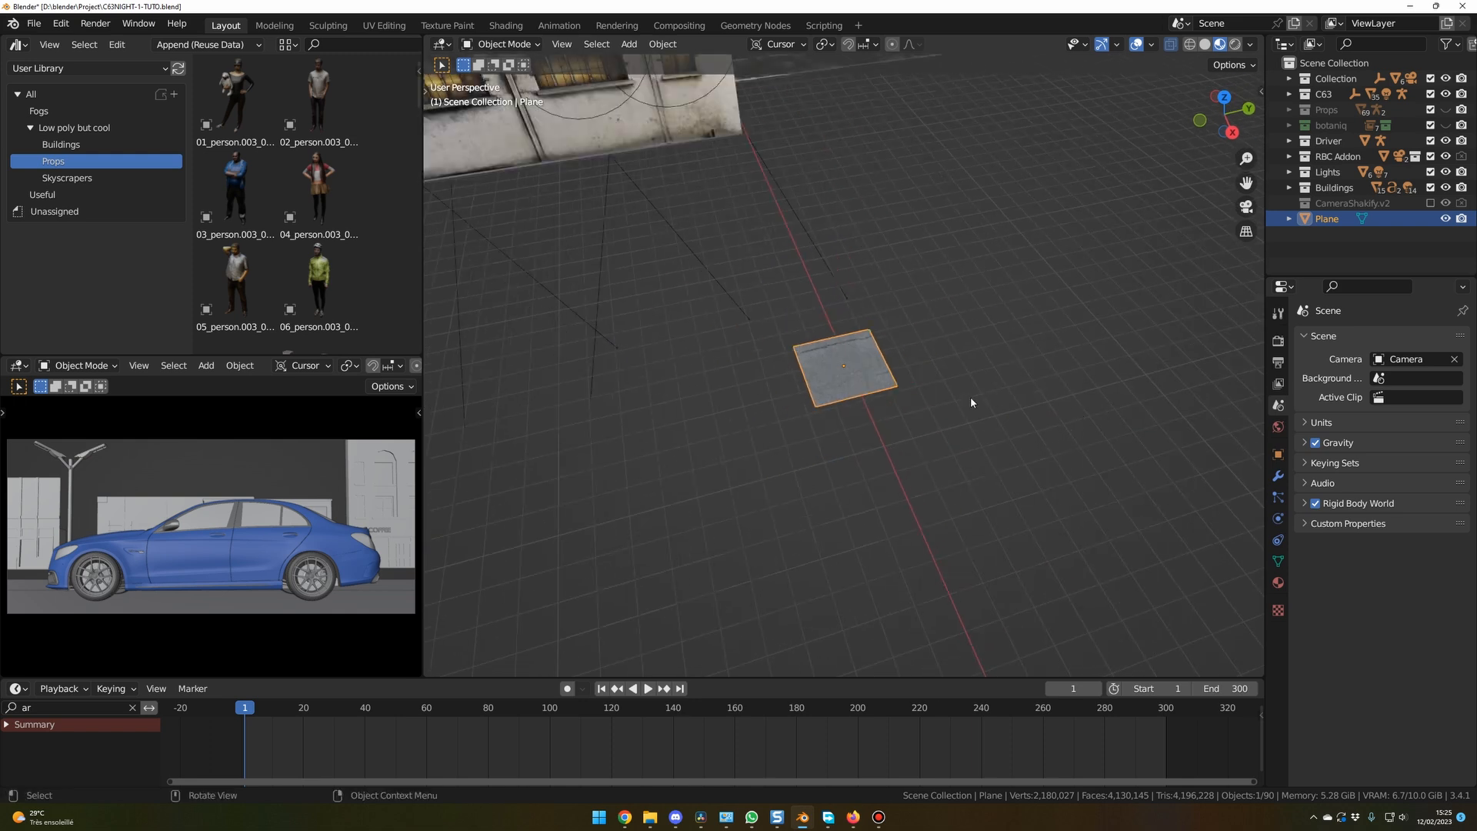
middle_click_drag(970, 395, 921, 380)
Step: Add an Array modifier to the asphalt plane and set its fixed count to 15
left_click(1277, 475)
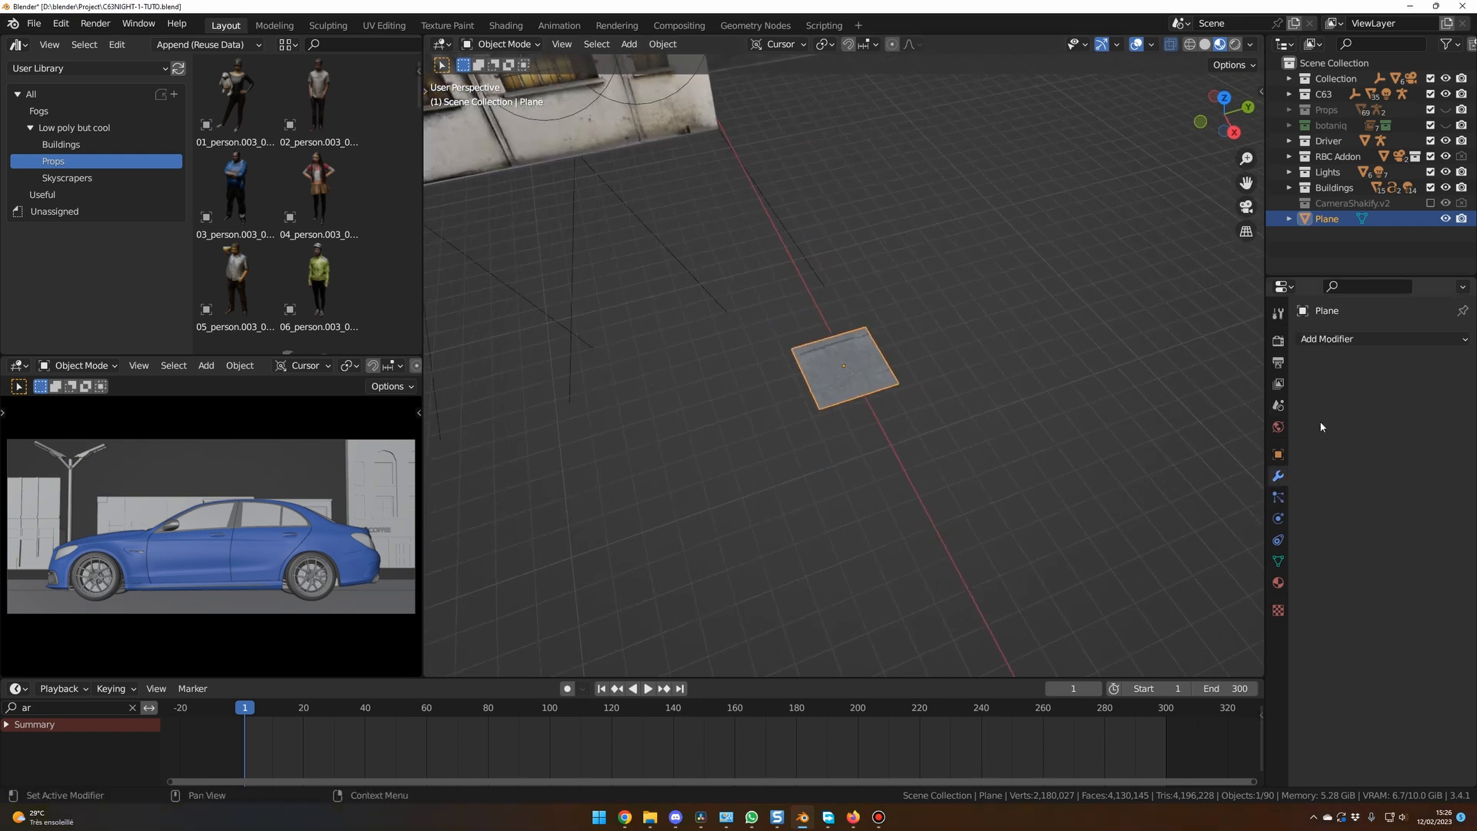
left_click(1342, 339)
left_click(1141, 382)
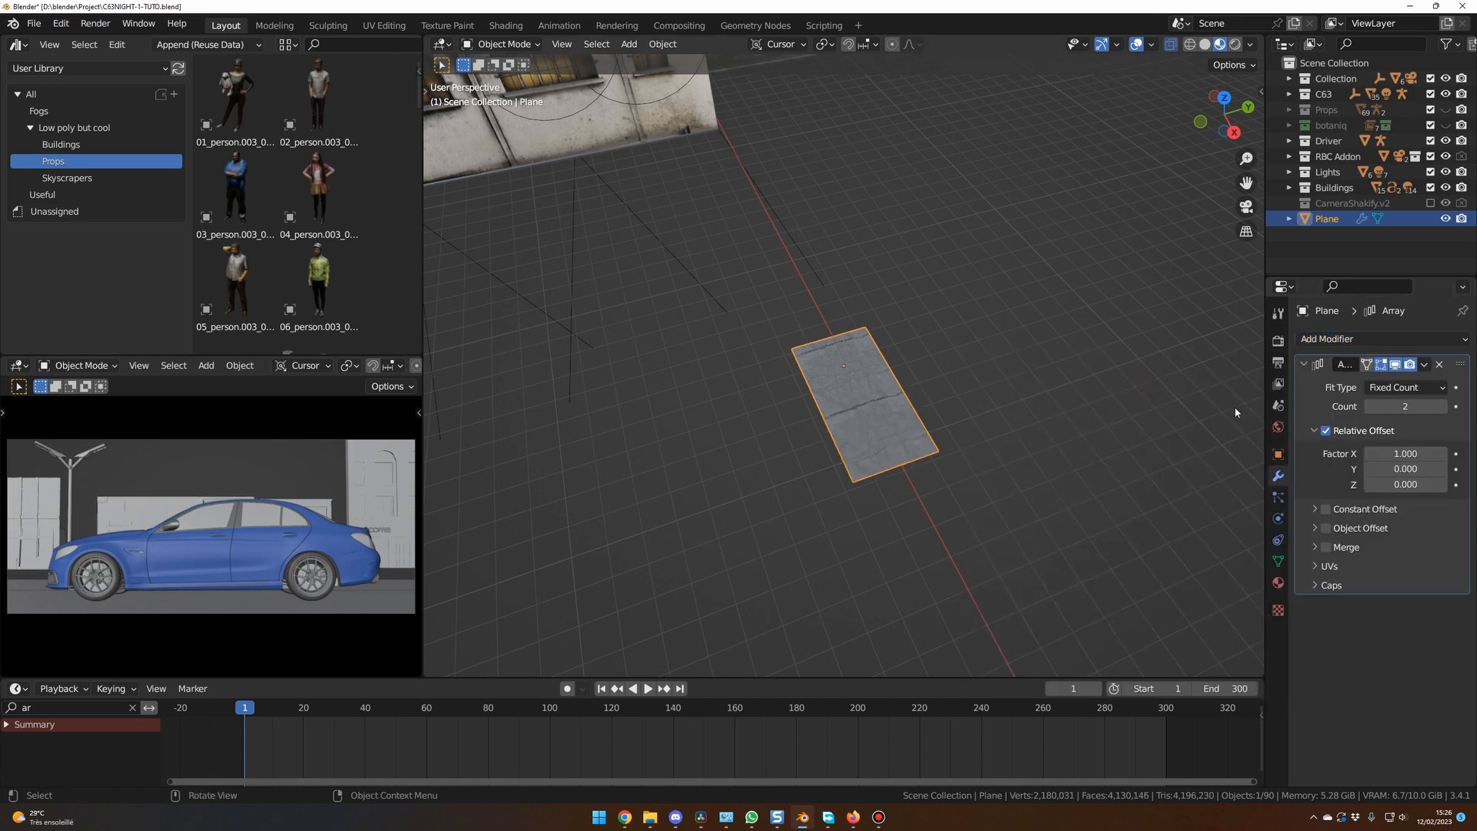
scroll(983, 471, "down", 6)
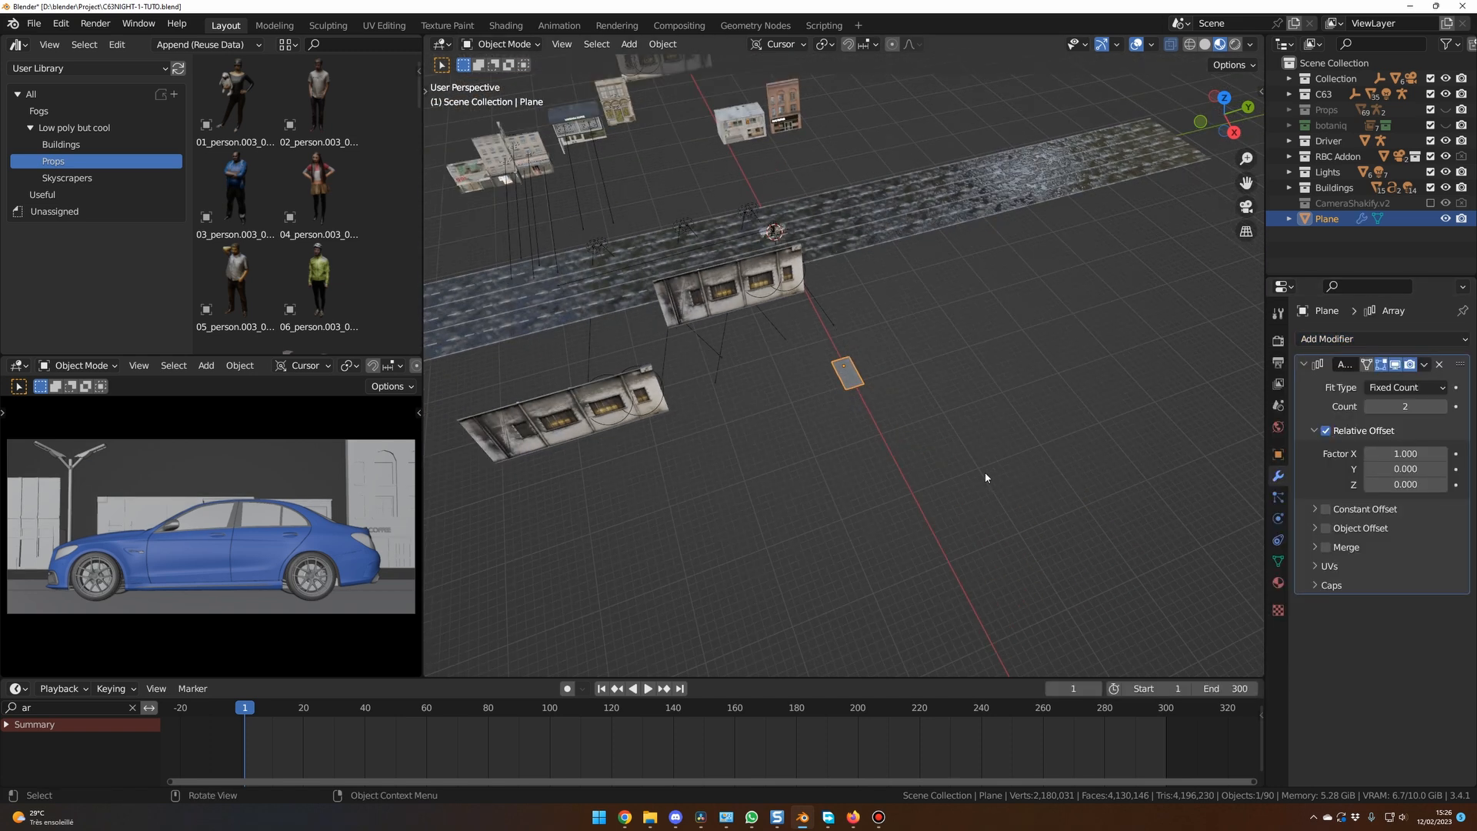
left_click(1395, 406)
type("10")
key("Return")
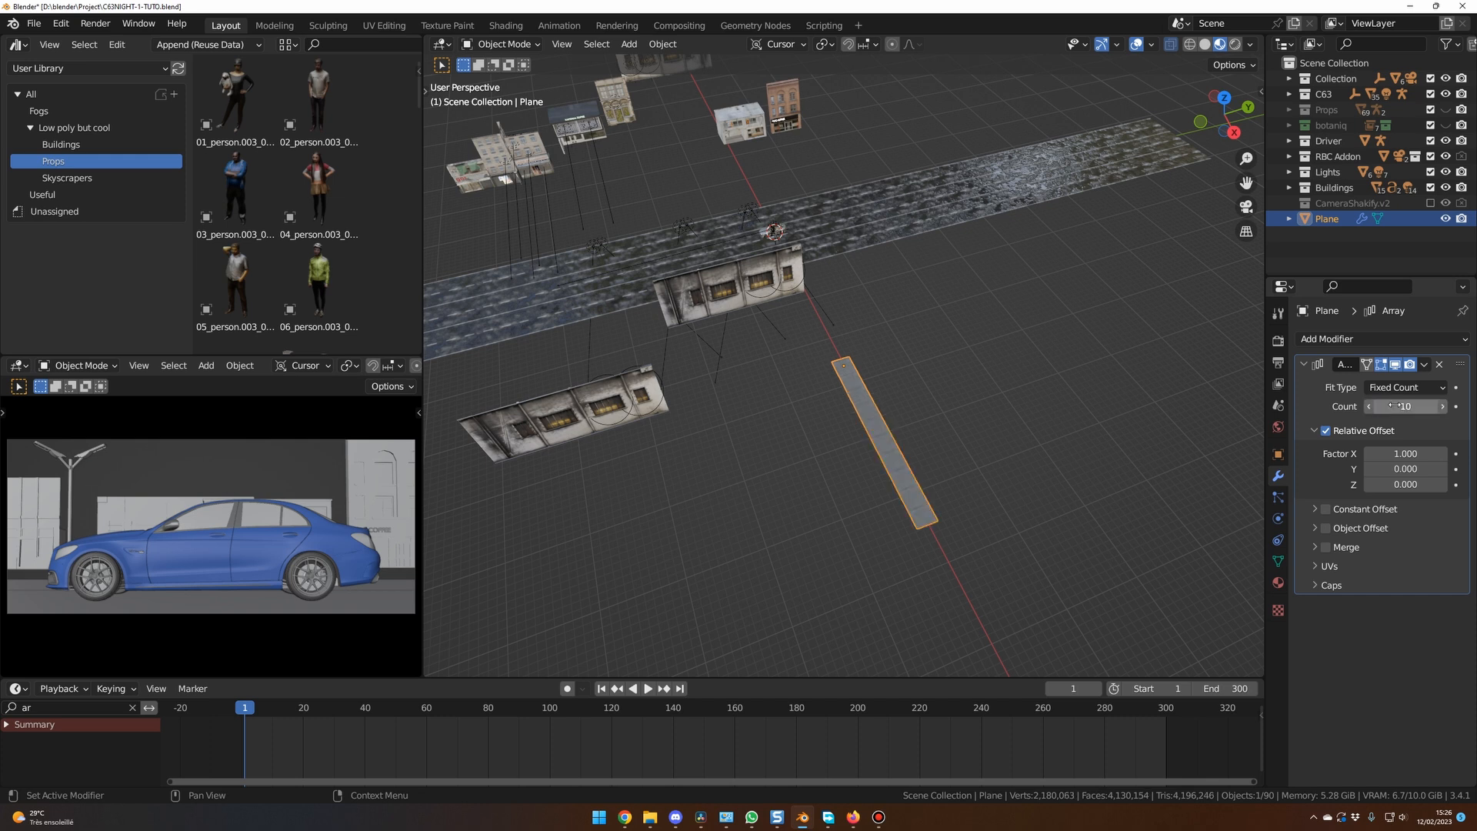
left_click(1404, 405)
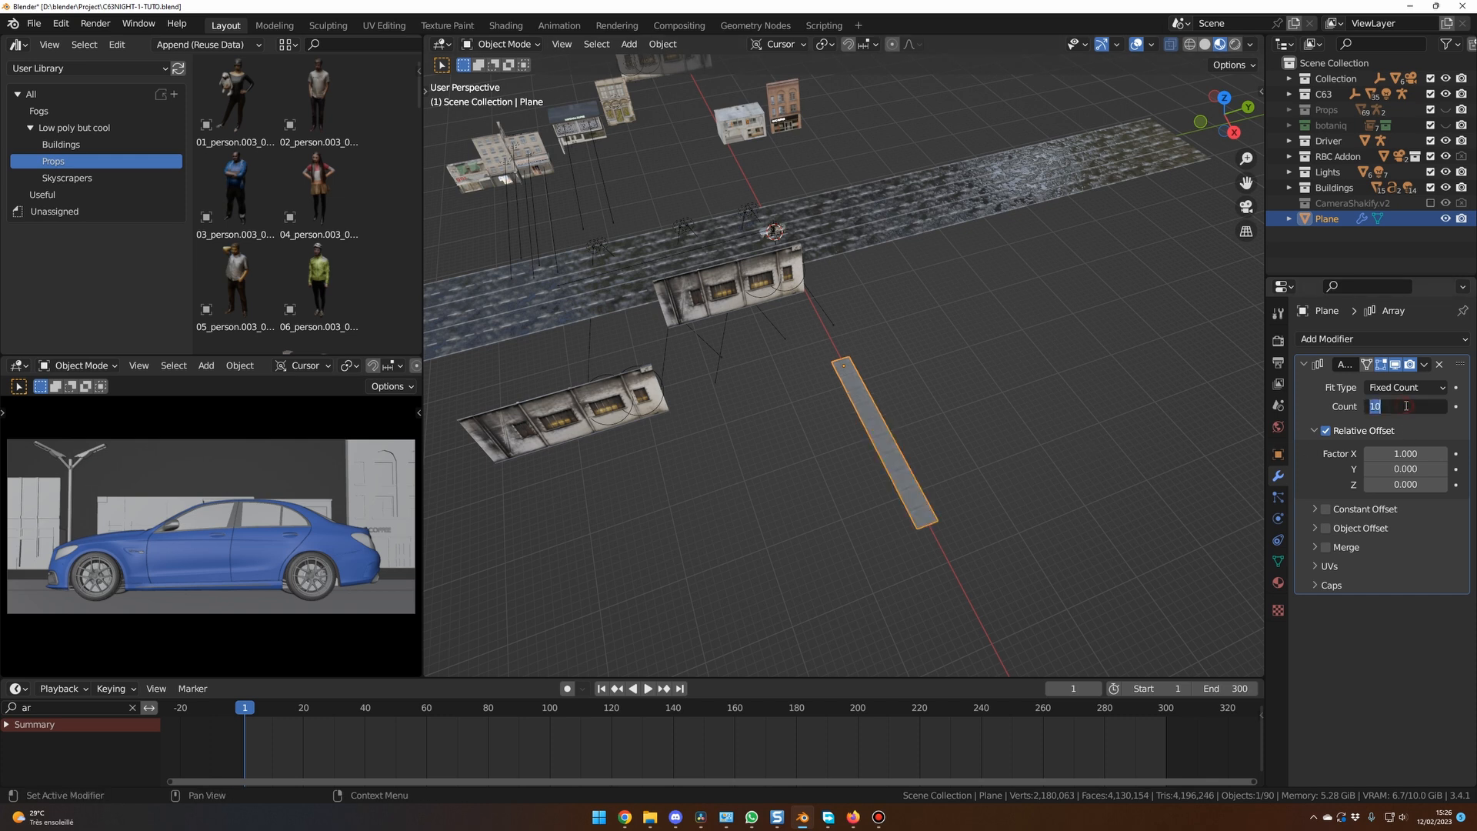
key("Return")
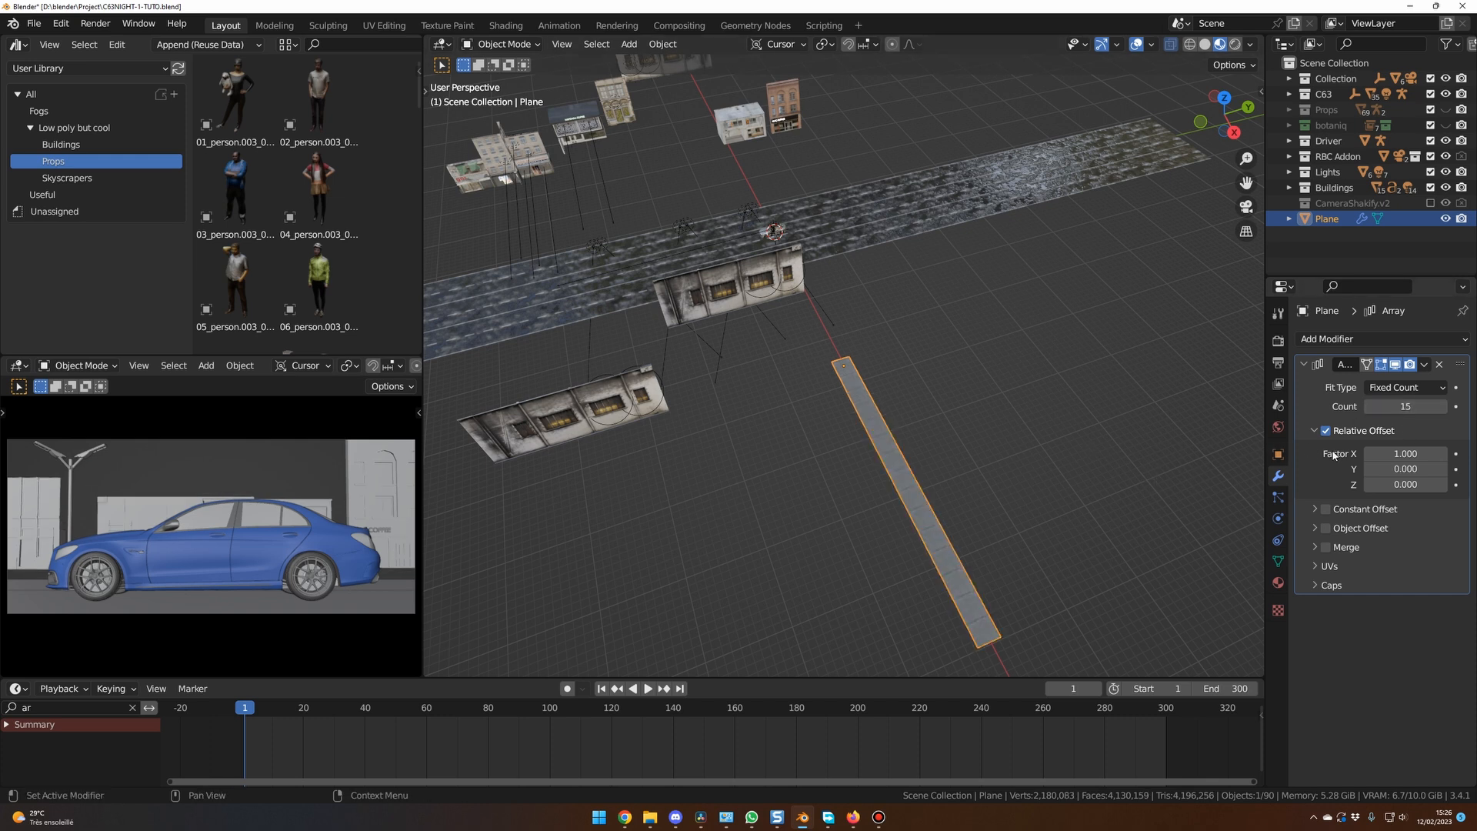
Step: Add a second Array modifier to the asphalt plane with relative offset factors X 0 and Y 1
left_click(1354, 339)
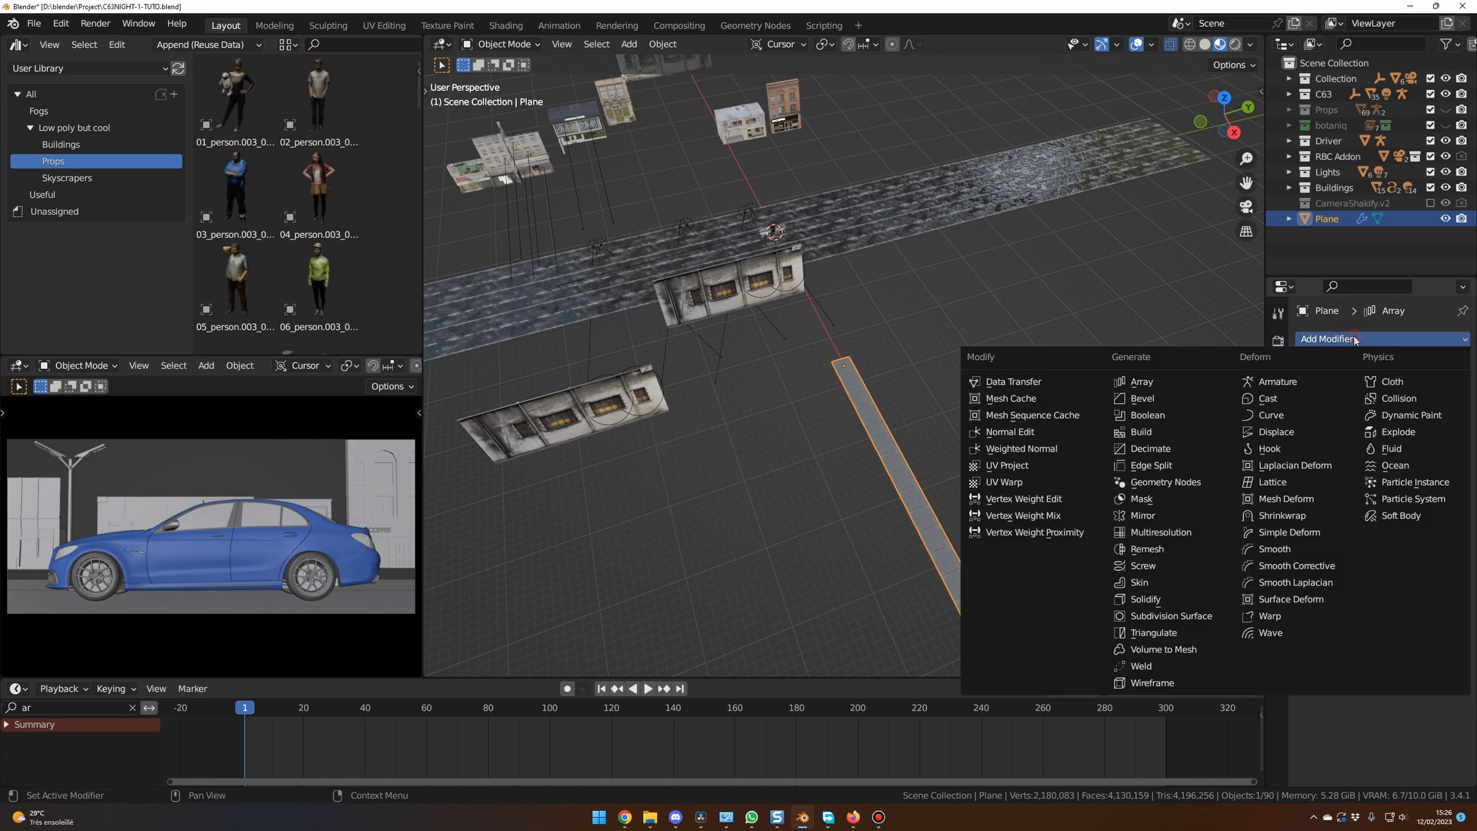
left_click(1145, 382)
scroll(1384, 615, "down", 2)
left_click(1405, 648)
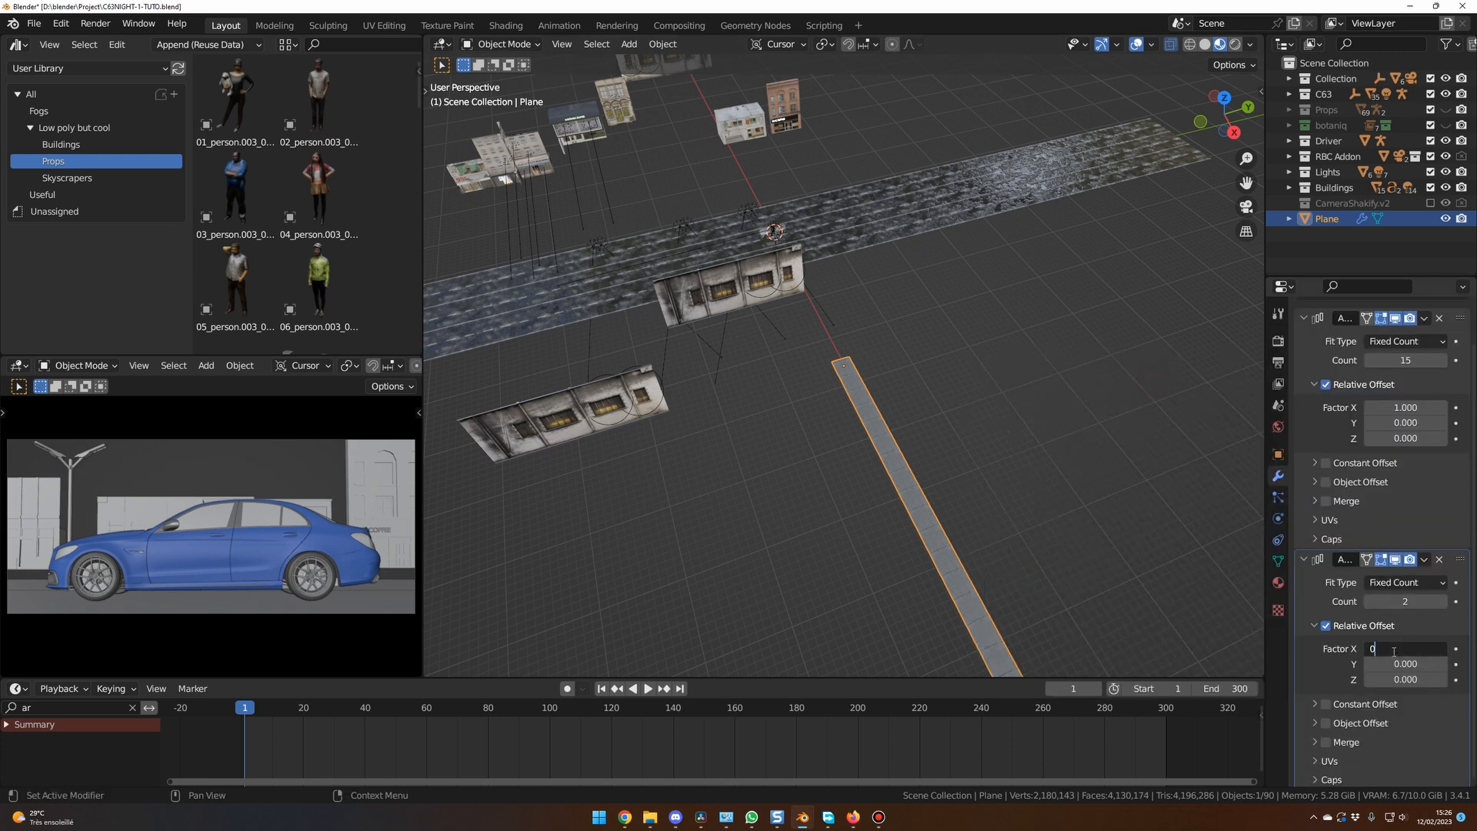
type("000")
left_click(1388, 664)
type("1")
key("Return")
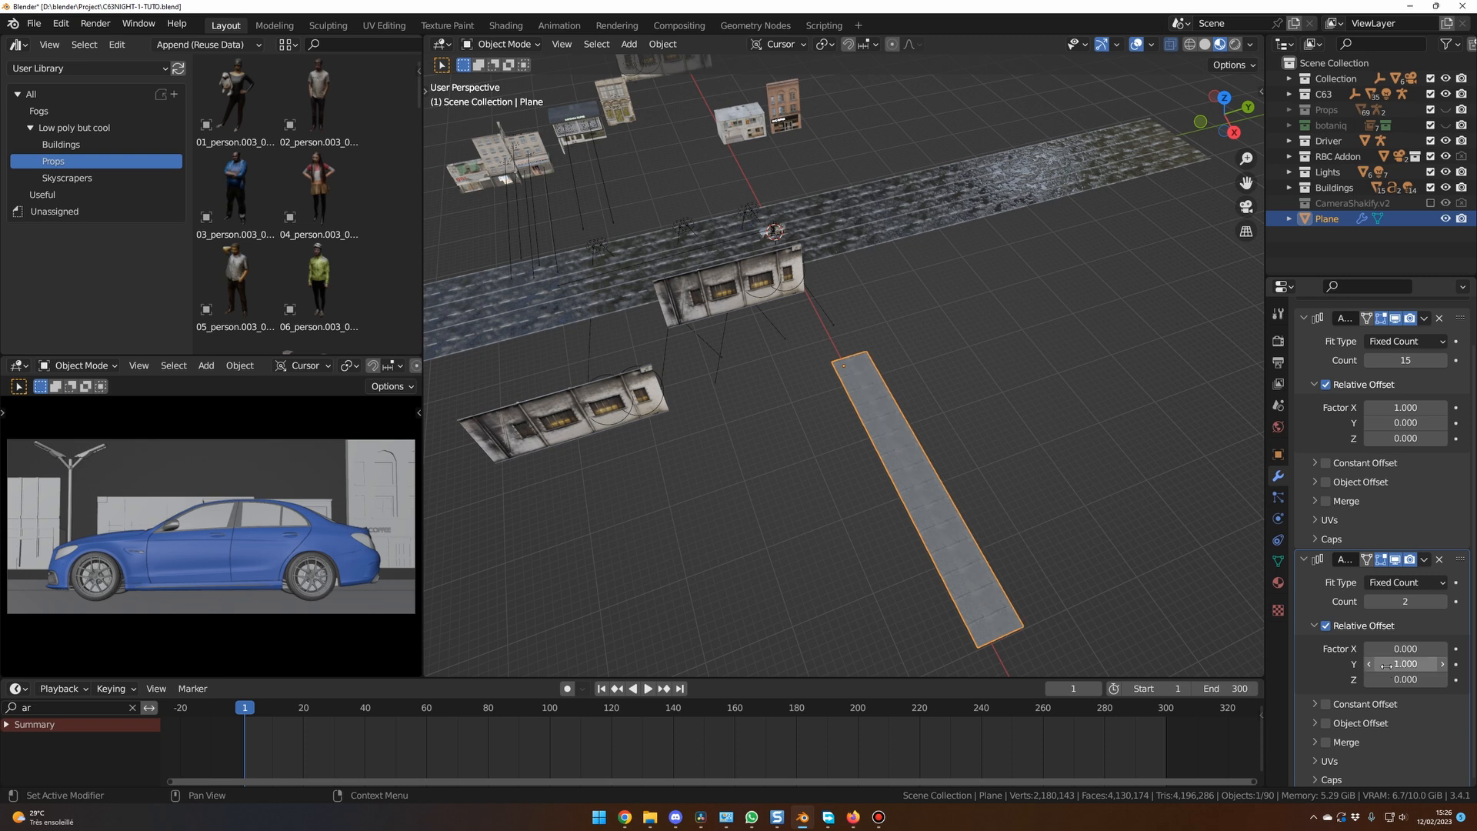
Step: Set the second Array modifier's fixed count to 40
left_click(1389, 601)
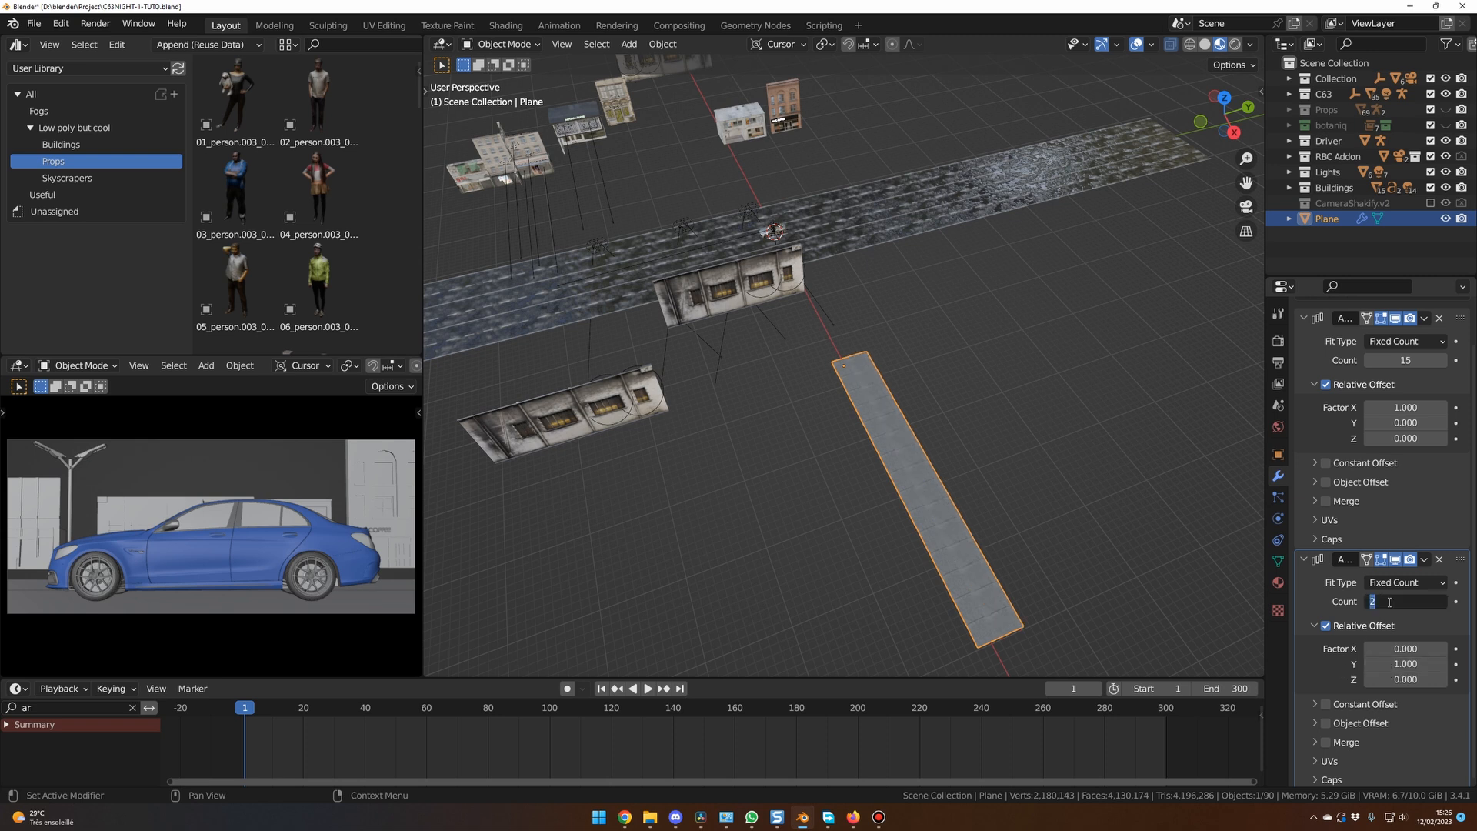
type("40")
key("Return")
scroll(1015, 496, "down", 4)
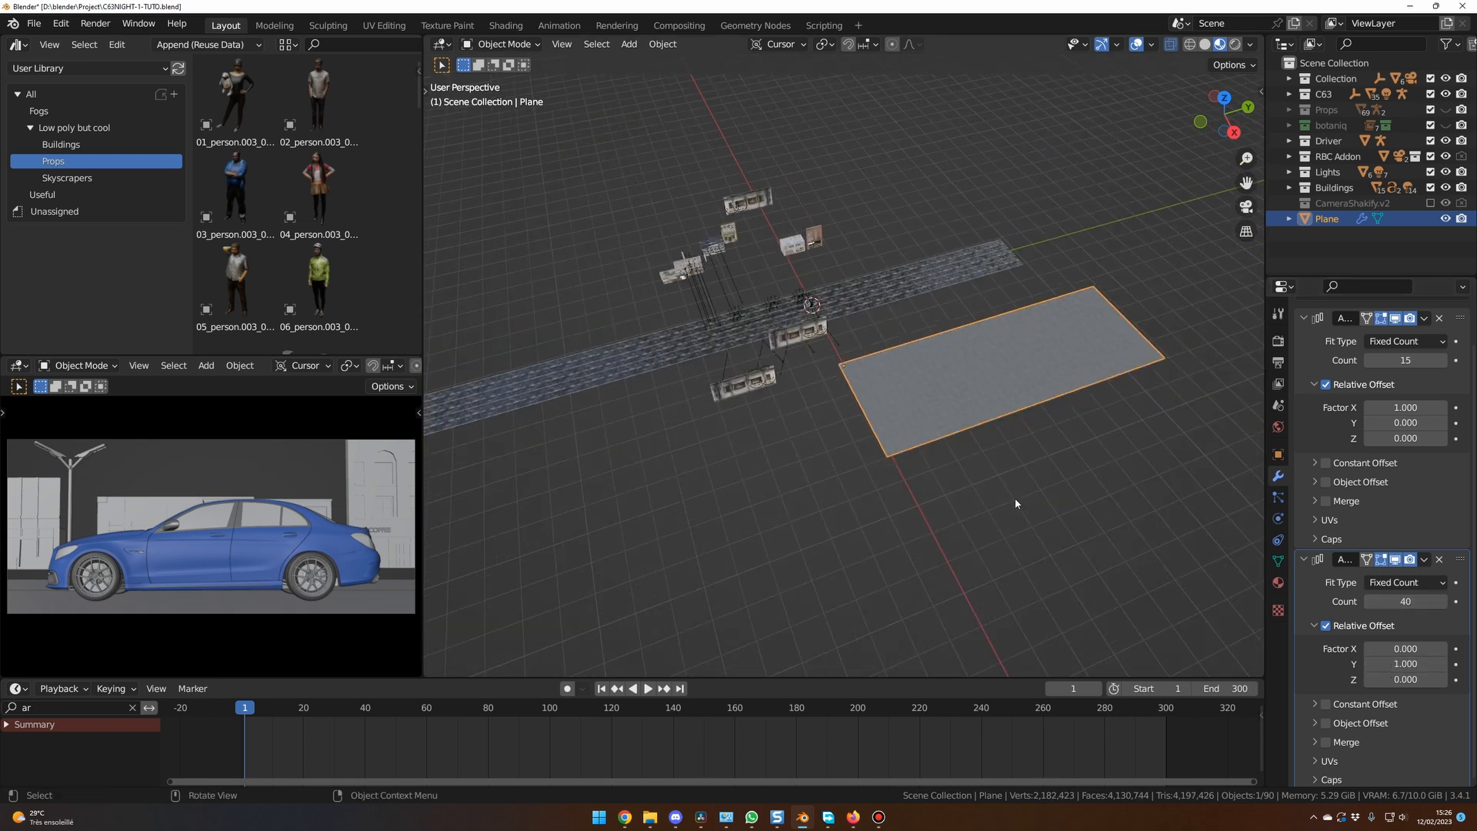
Step: Move the tiled asphalt plane horizontally by about -89 m in X and -91 m in Y, under the buildings beside the road
middle_click_drag(1013, 497, 1042, 509)
key("g")
key("shift+z")
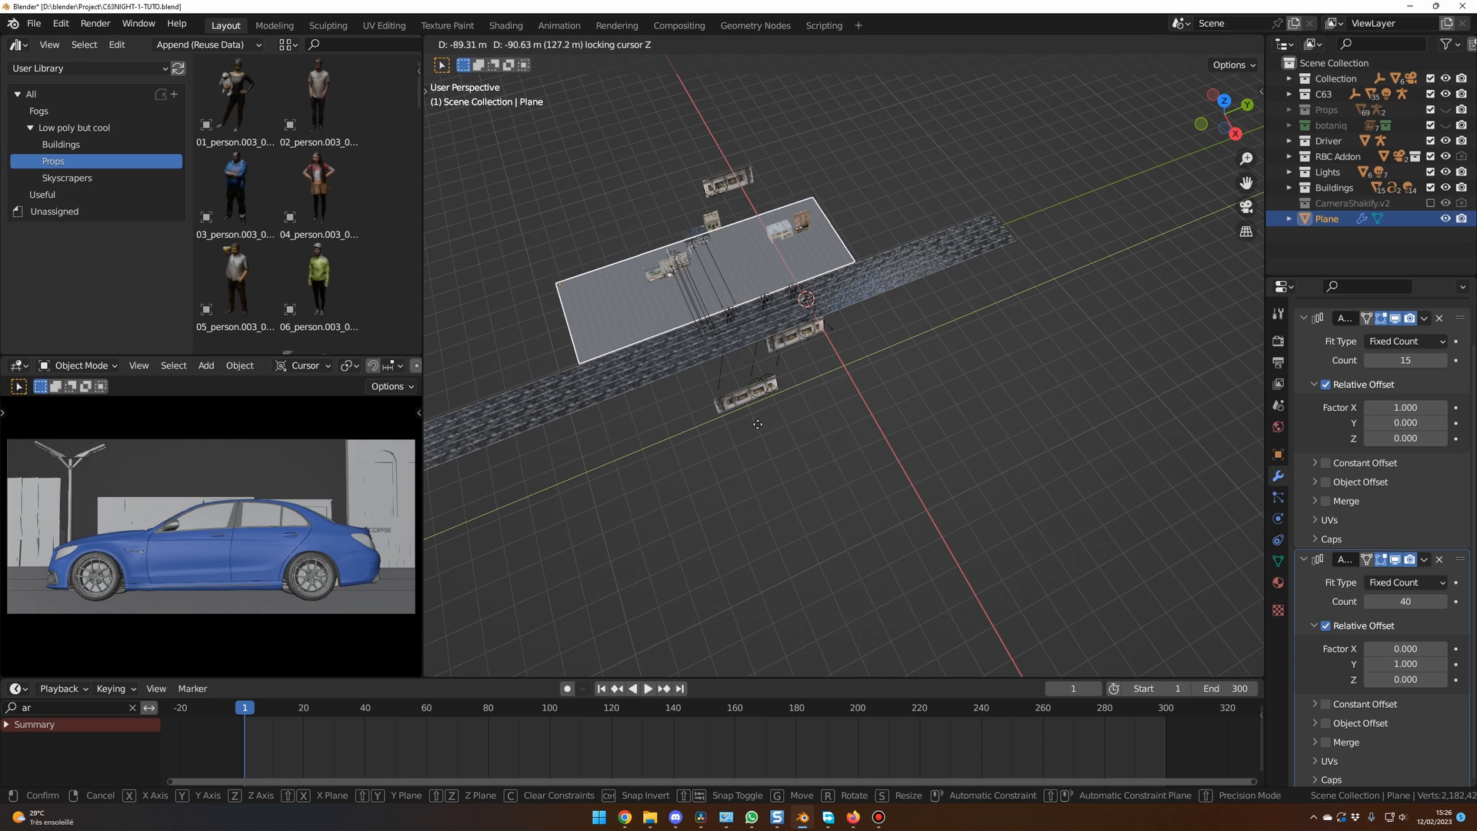
left_click(757, 420)
left_click(873, 508)
scroll(869, 500, "up", 6)
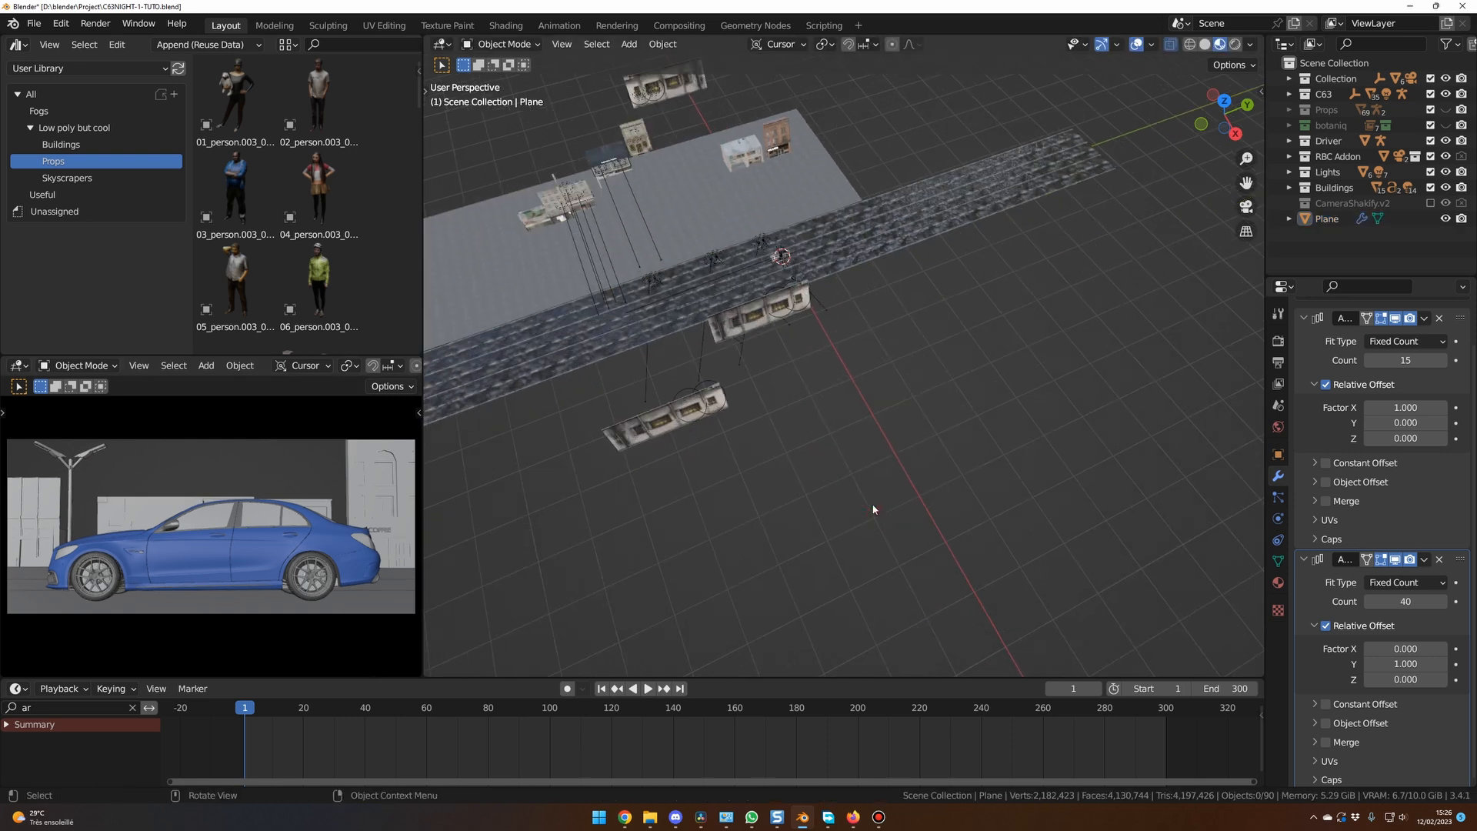
scroll(852, 439, "down", 5)
middle_click_drag(874, 501, 855, 480)
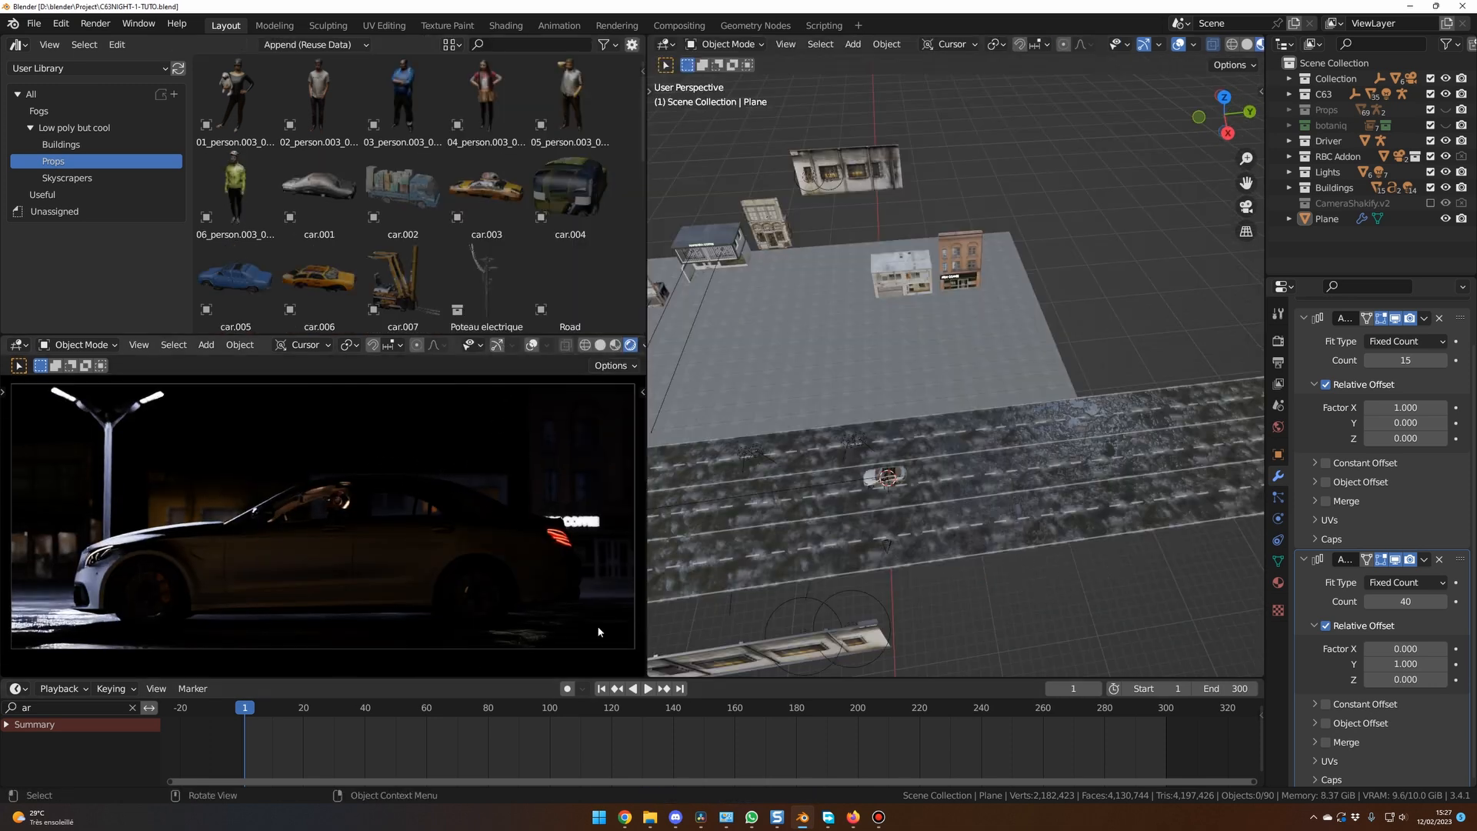
Step: Scrub the animation to frame 299, checking the camera view, and inspect the street scene with its props
left_click_drag(263, 709, 964, 712)
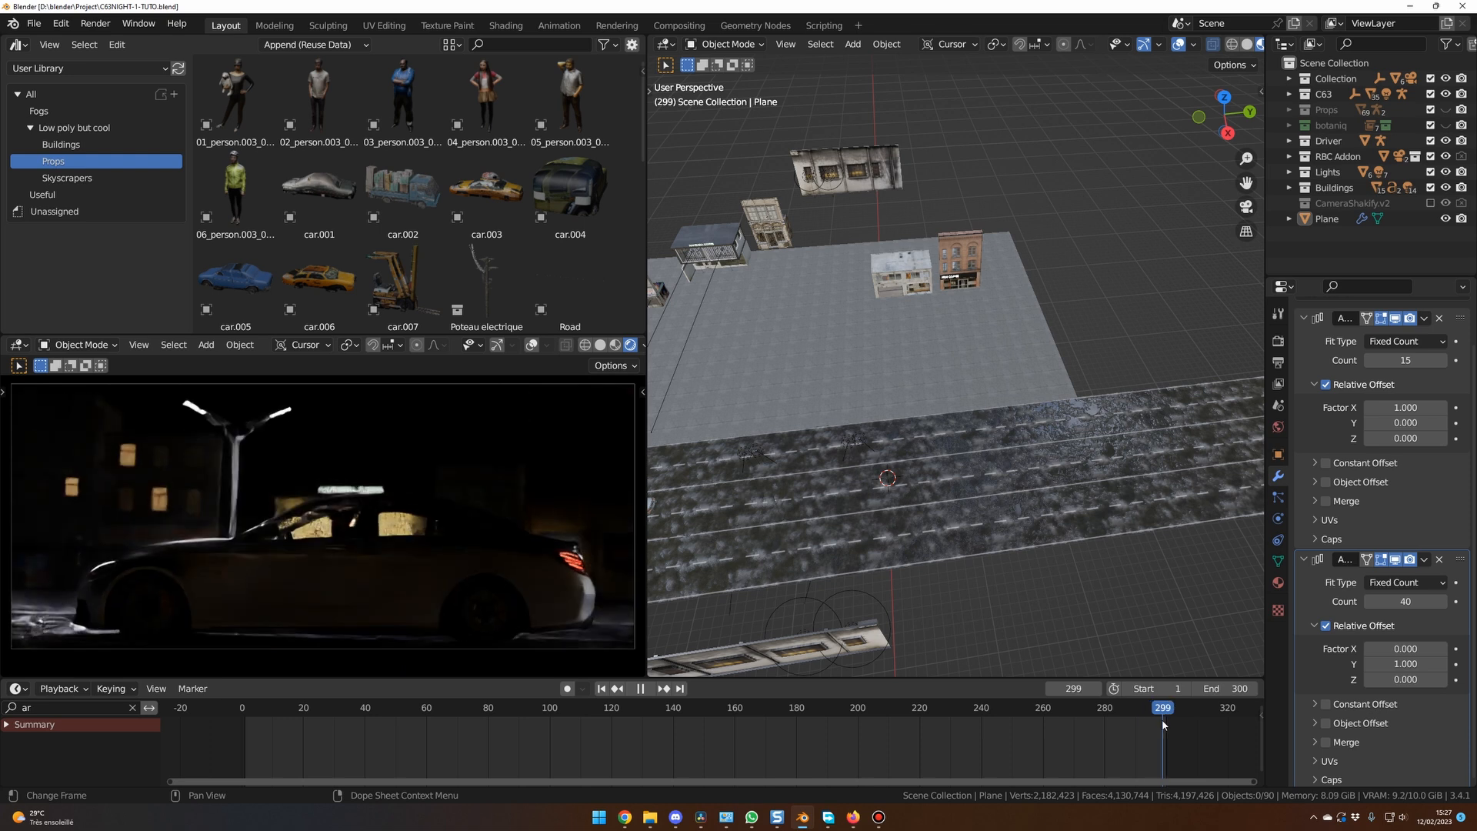
key("space")
scroll(917, 527, "down", 2)
mouse_move(916, 527)
middle_mouse_down()
mouse_move(939, 503)
mouse_move(936, 544)
middle_mouse_up()
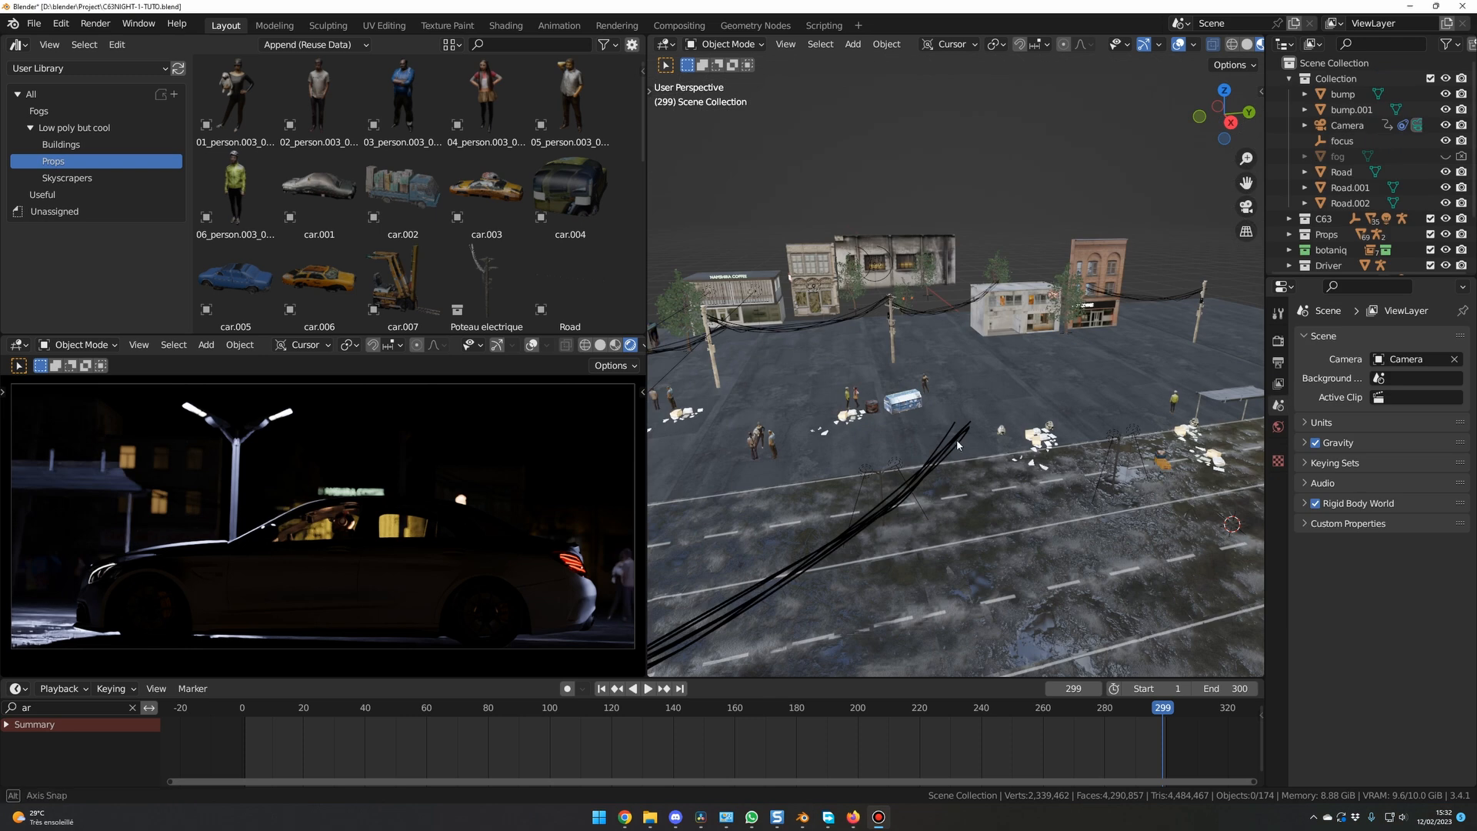
middle_click_drag(957, 440, 944, 445)
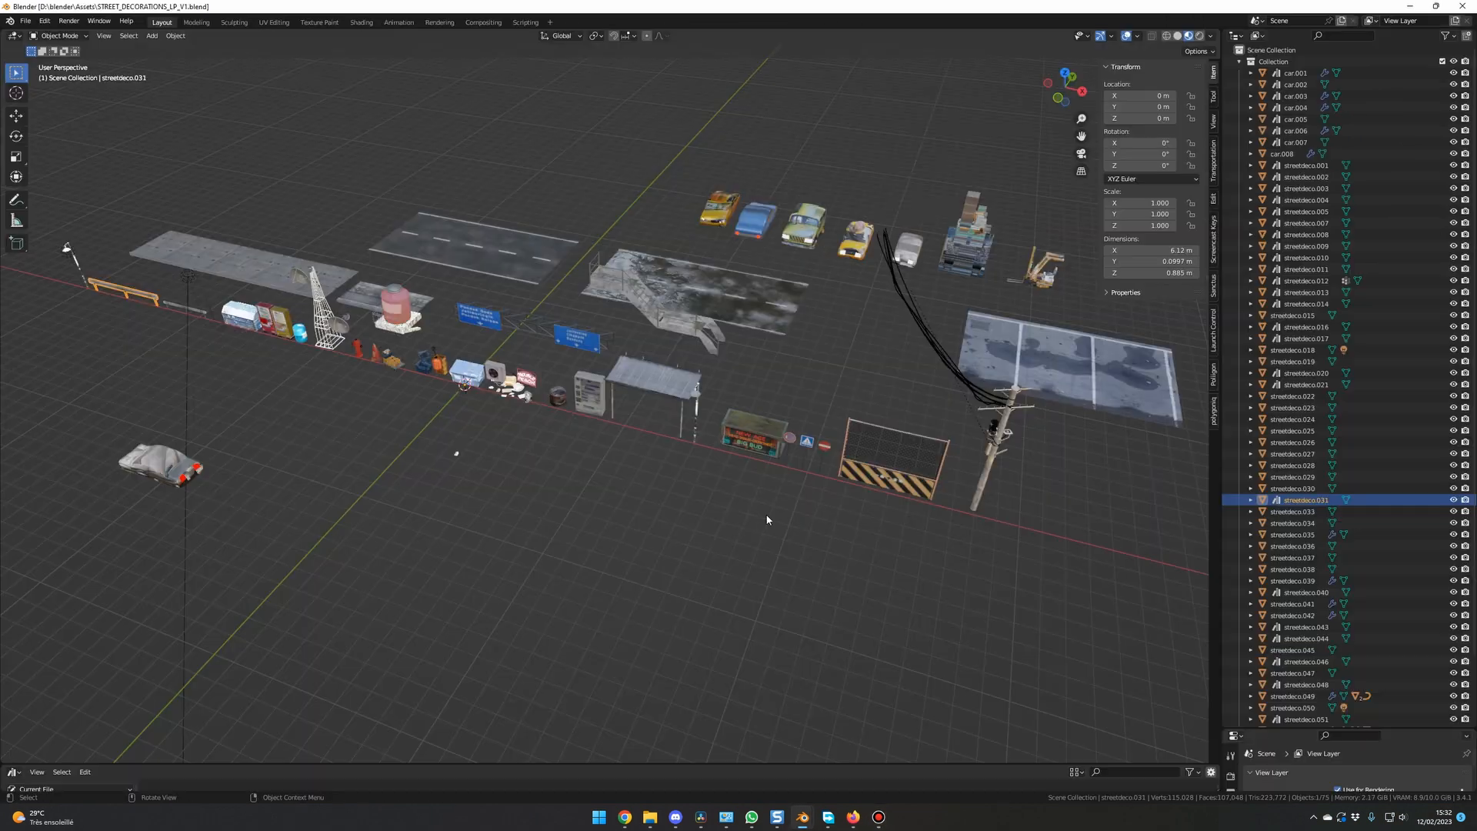
Step: Look over the cars, road pieces and street props in STREET_DECORATIONS_LP_V1.blend
mouse_move(734, 516)
middle_mouse_down()
mouse_move(751, 518)
mouse_move(748, 505)
middle_mouse_up()
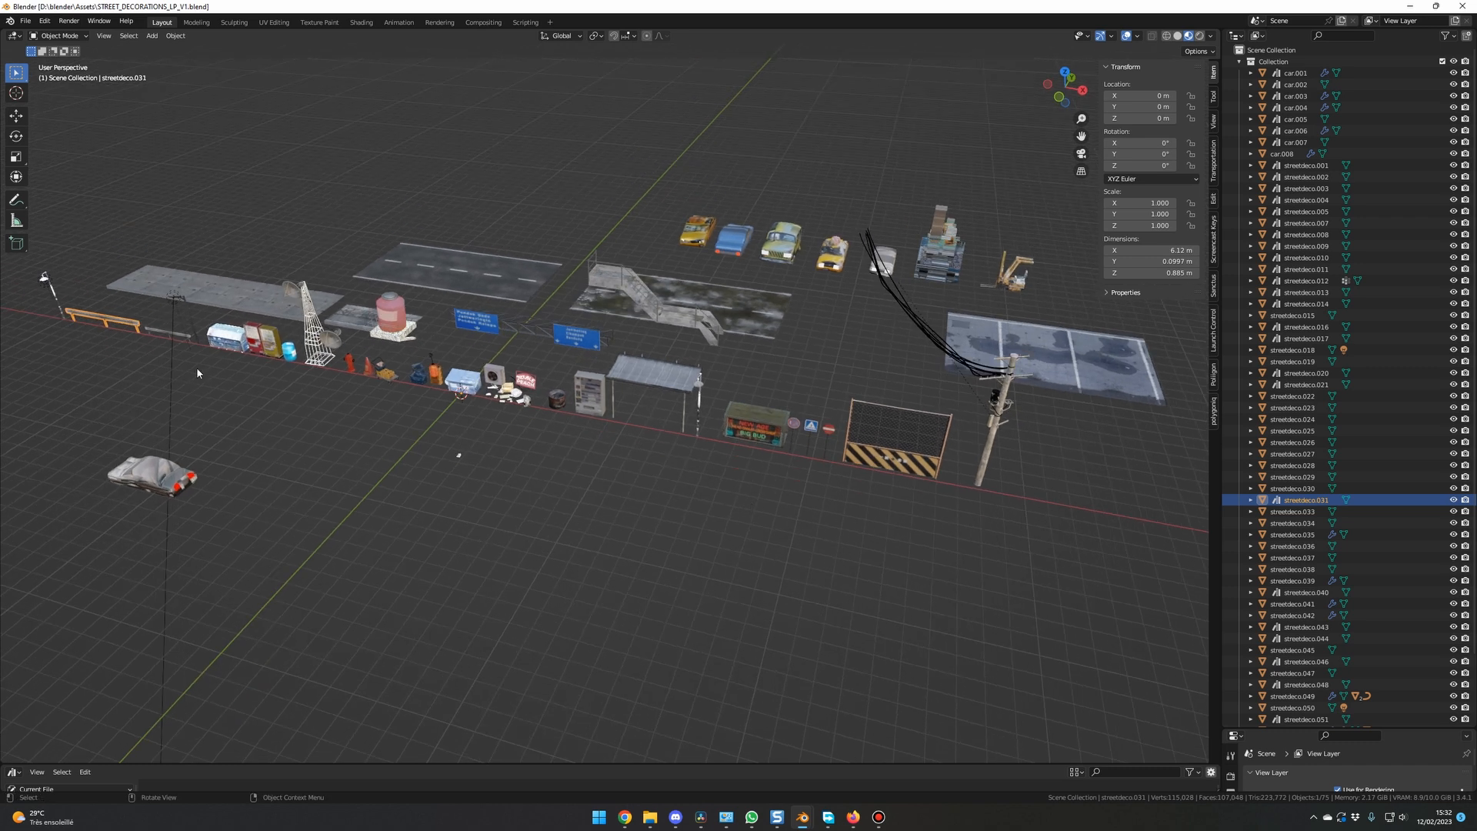
middle_click_drag(284, 387, 829, 501)
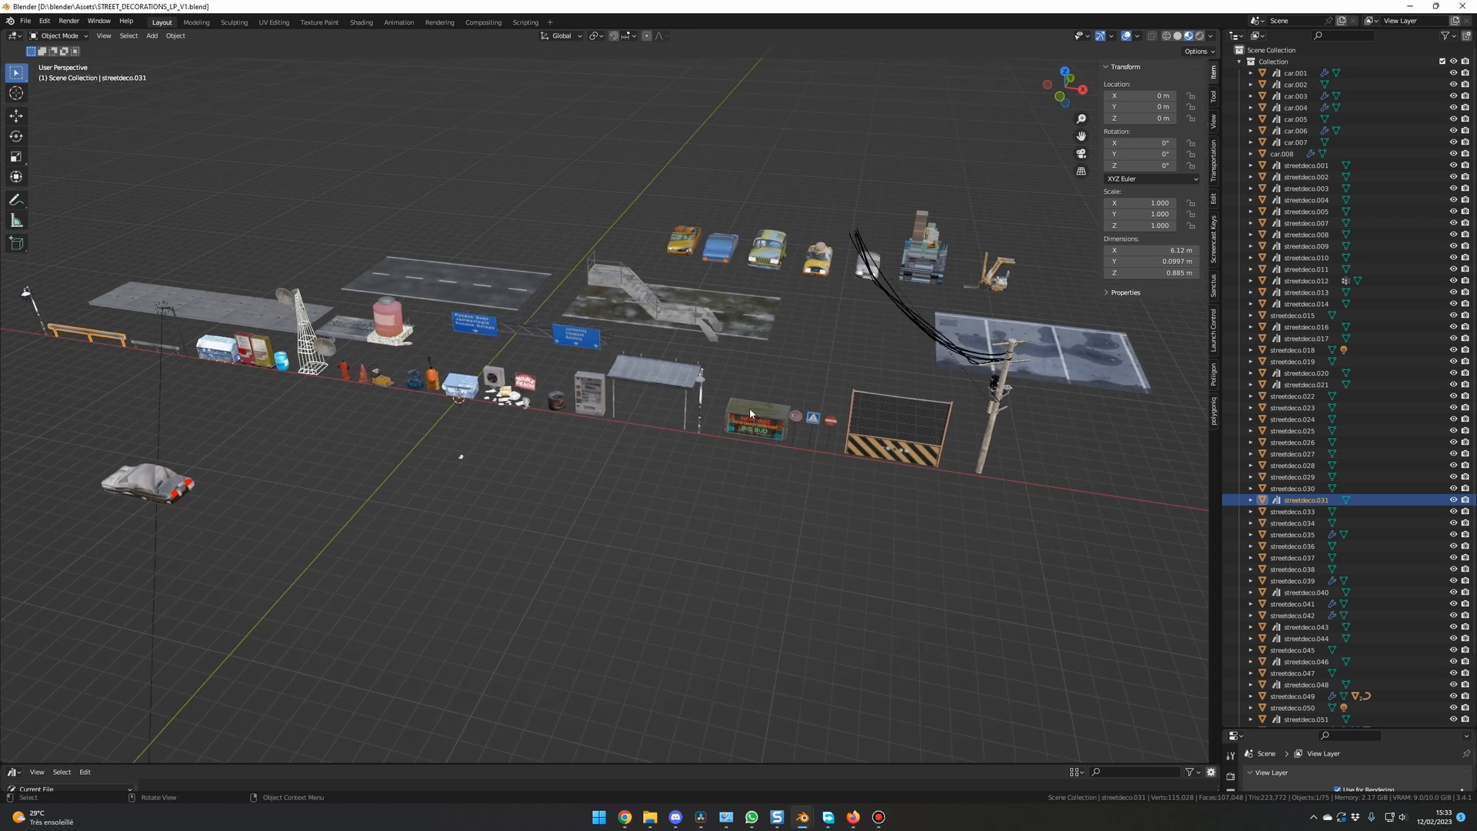
middle_click_drag(701, 471, 918, 459)
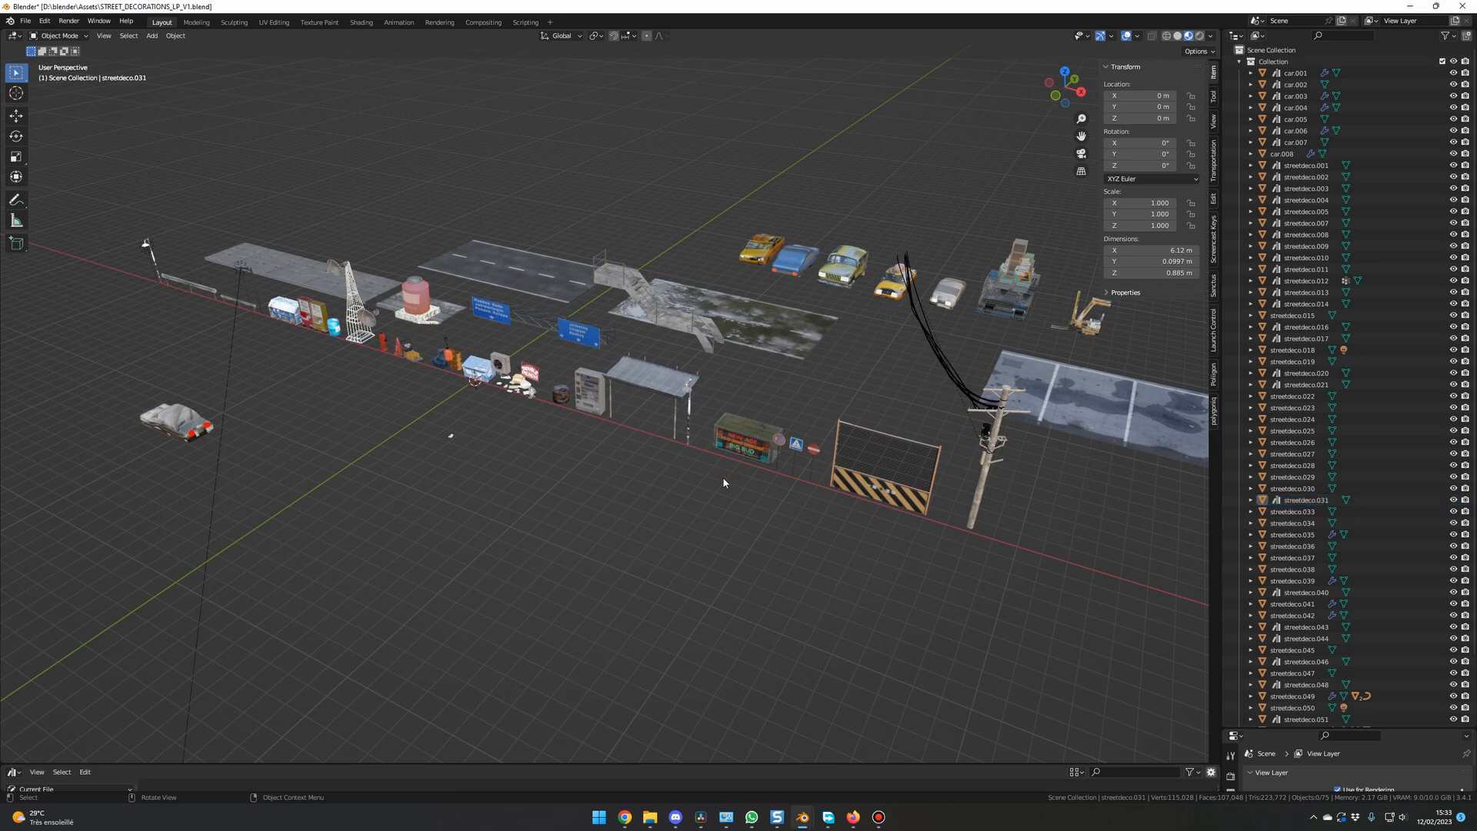
Step: Switch to the browser and review the low-poly people and free street models on Sketchfab and Poly Haven's industrial models
key("alt+Tab")
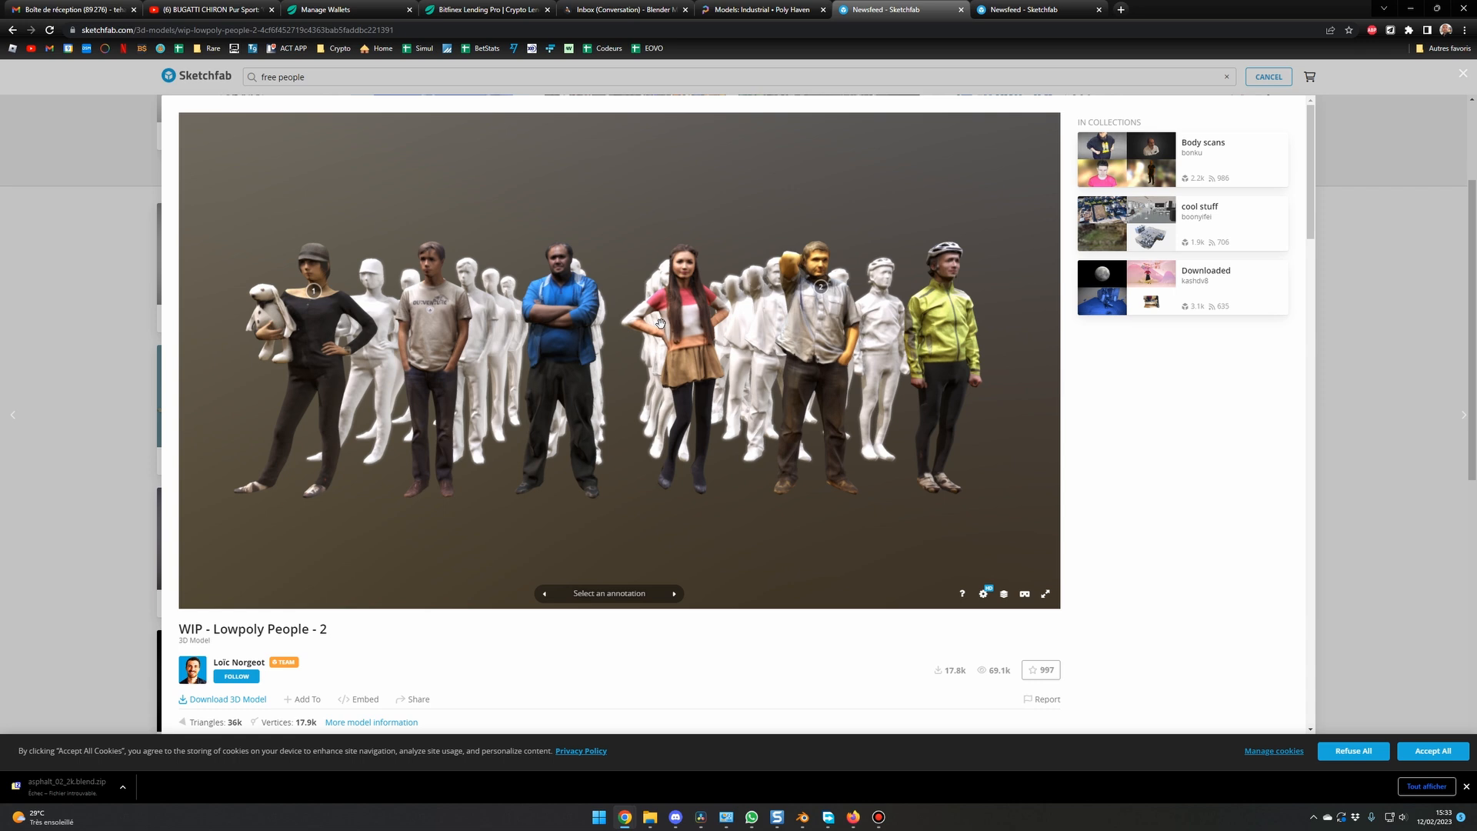
key("ctrl+Tab")
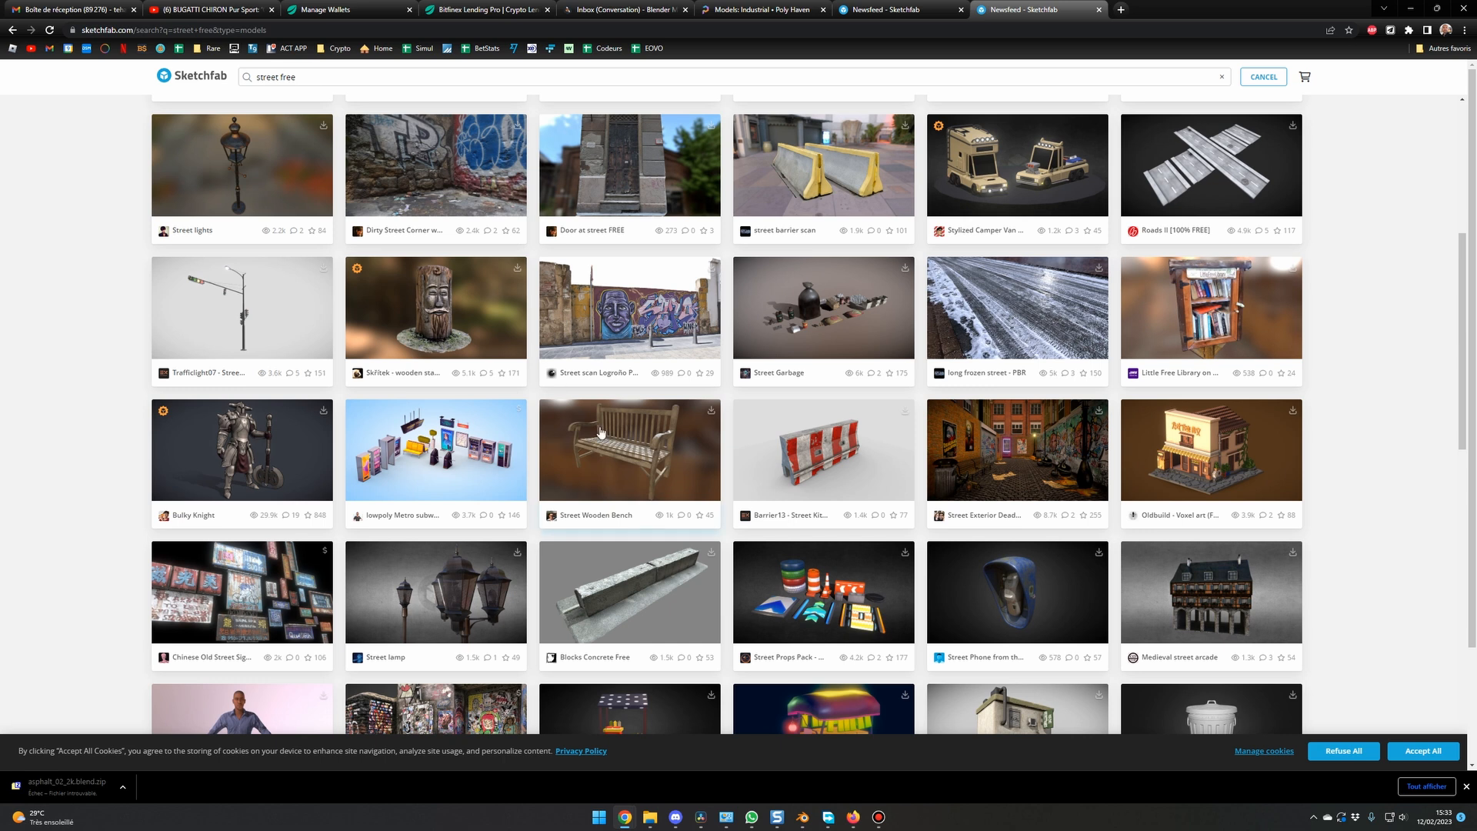
scroll(600, 433, "down", 5)
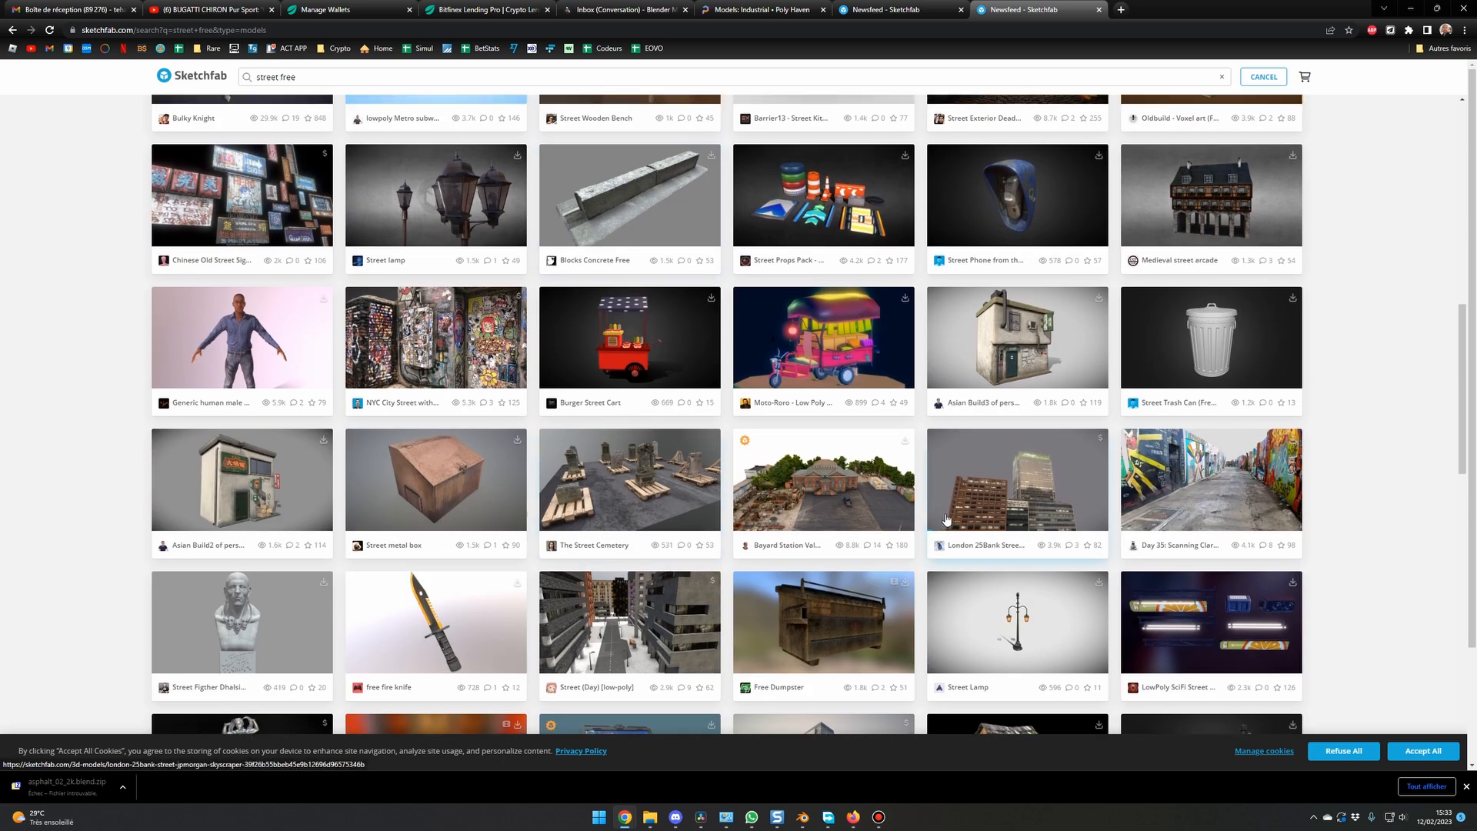
scroll(946, 519, "up", 3)
left_click(752, 9)
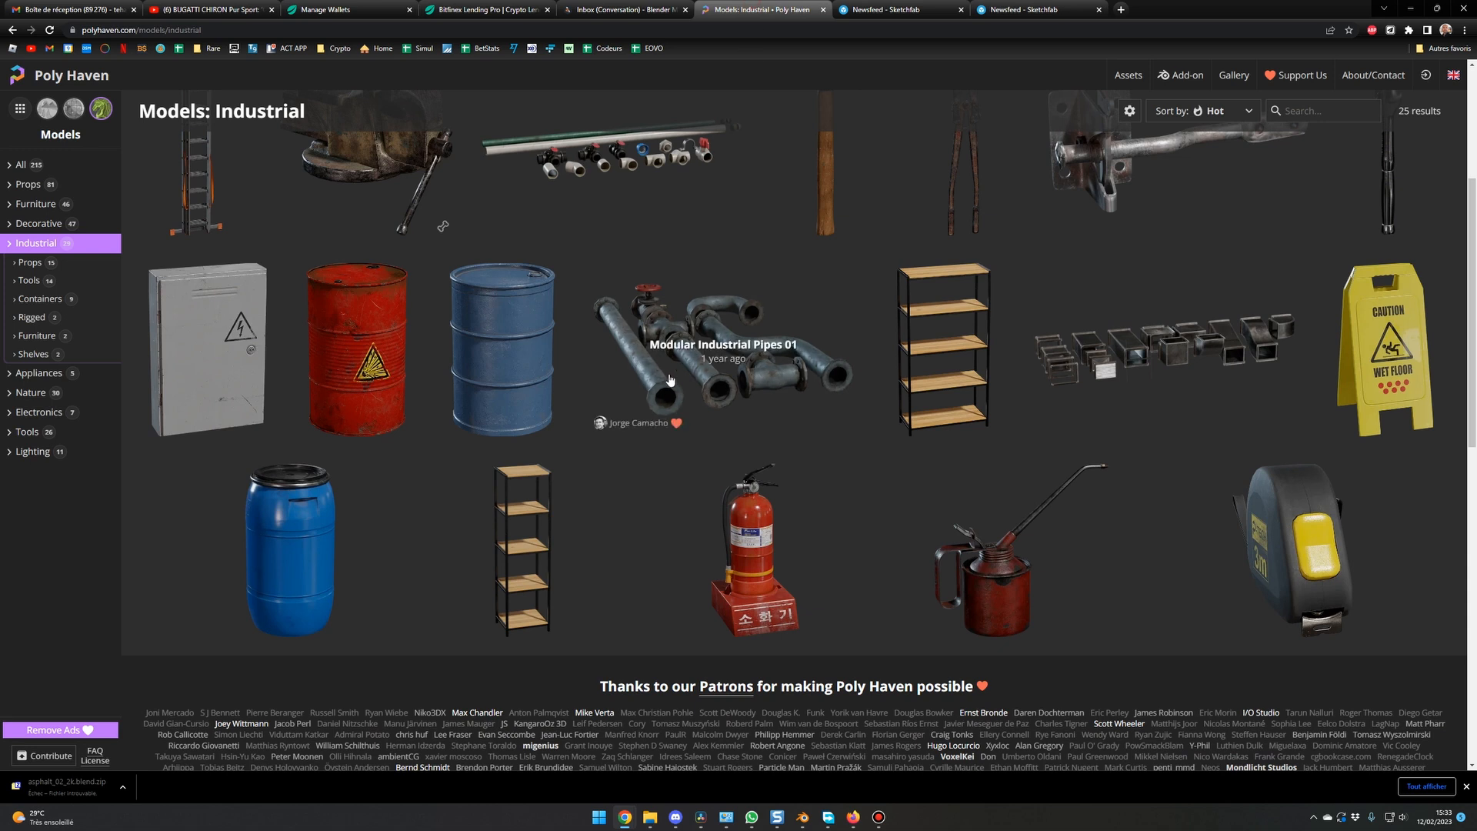
scroll(388, 363, "up", 2)
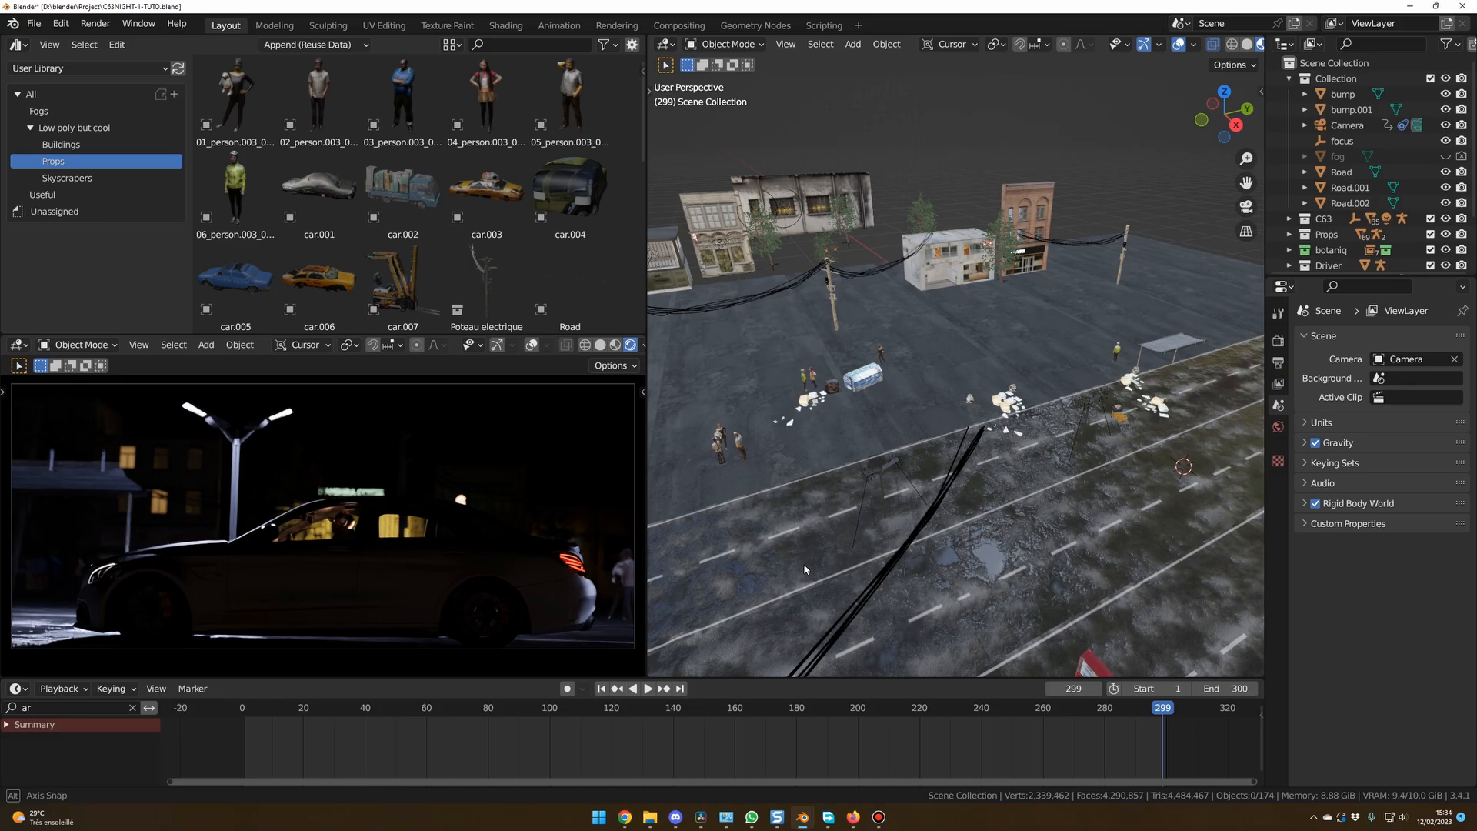
Step: Return to the street scene in Blender and play the animation from frame 122 to check the foreground props passing the camera
middle_click_drag(970, 567, 954, 428)
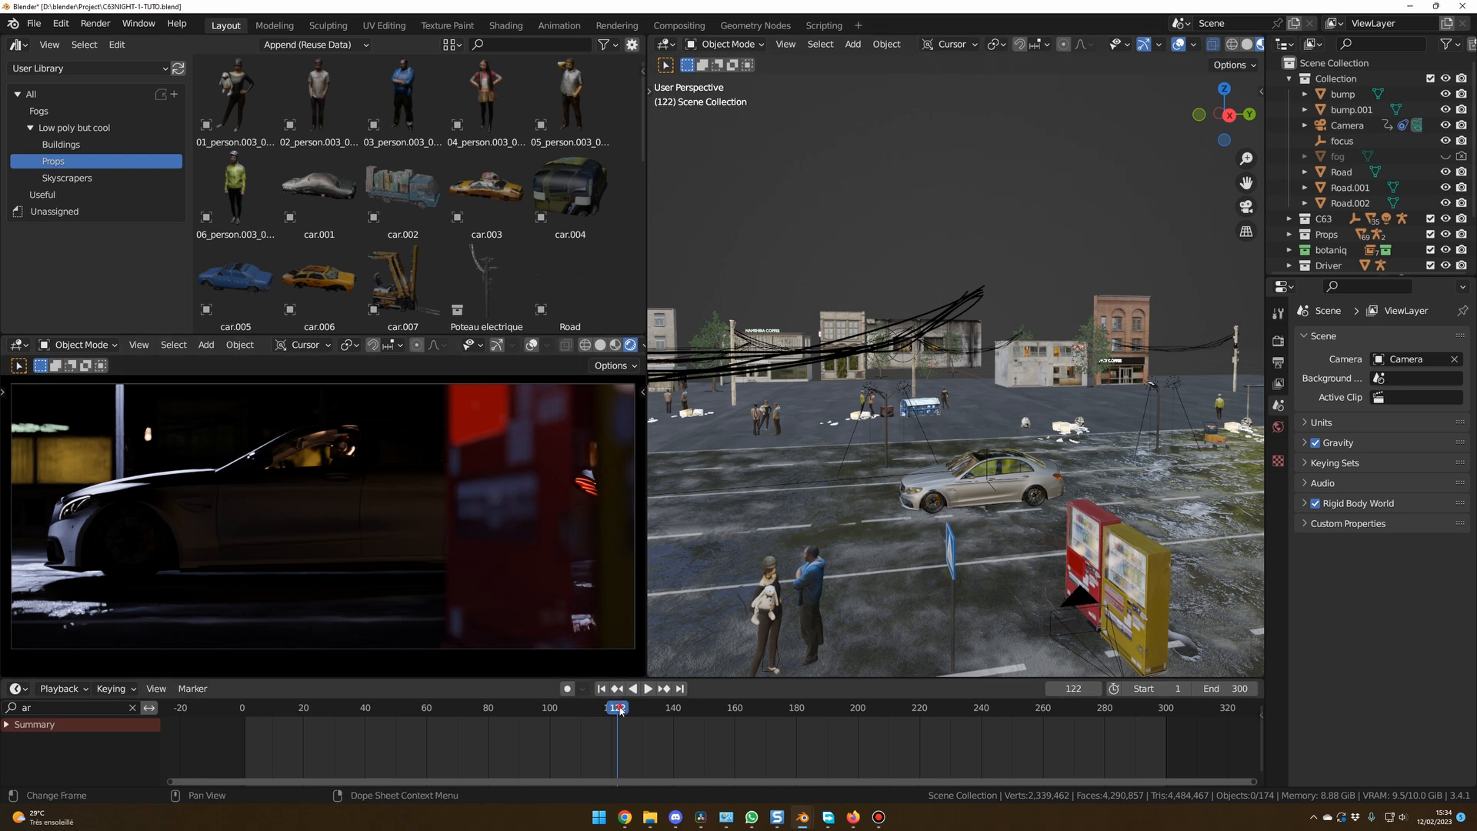
left_click(648, 688)
key("space")
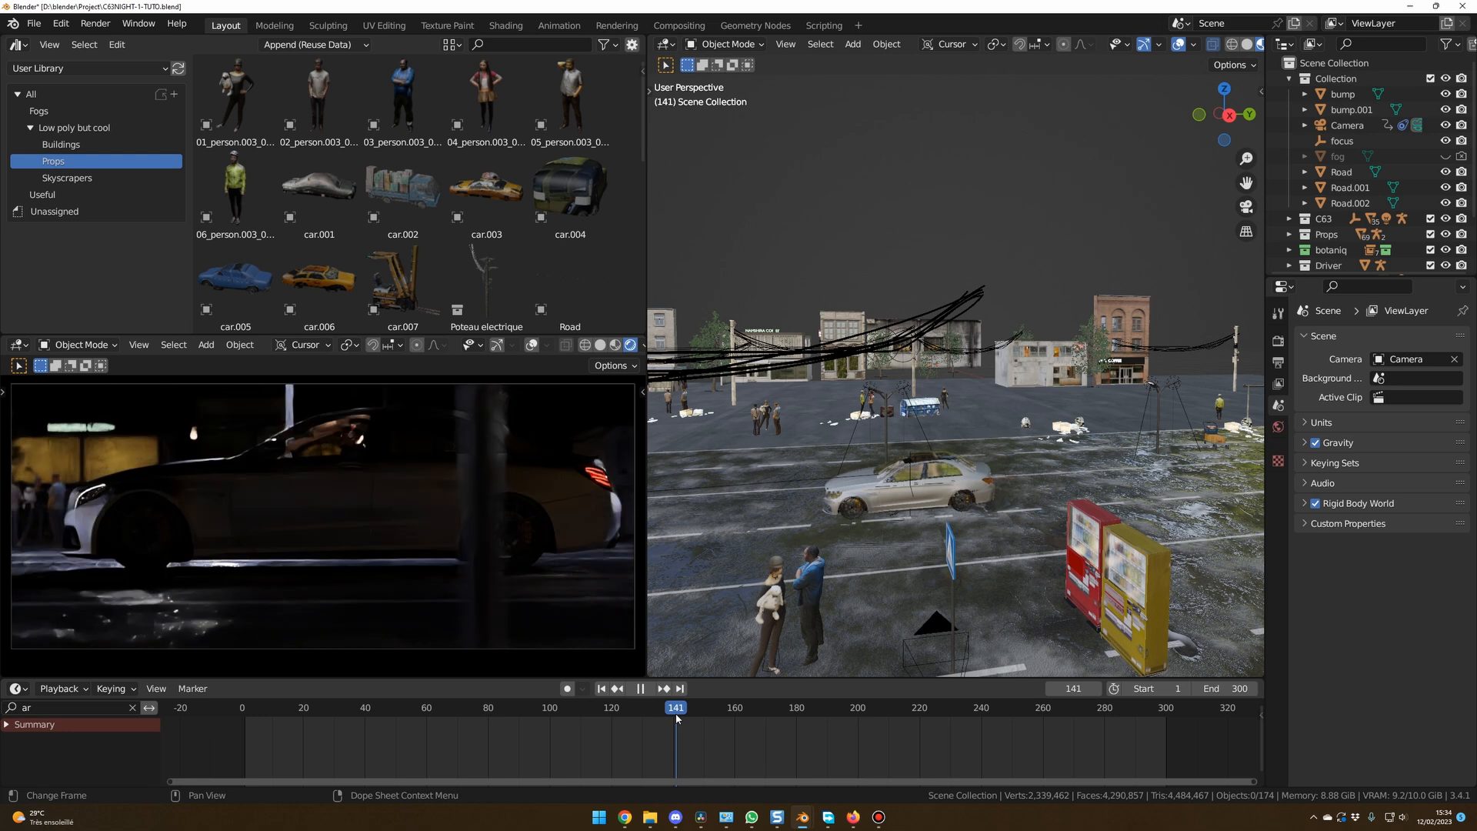
key("space")
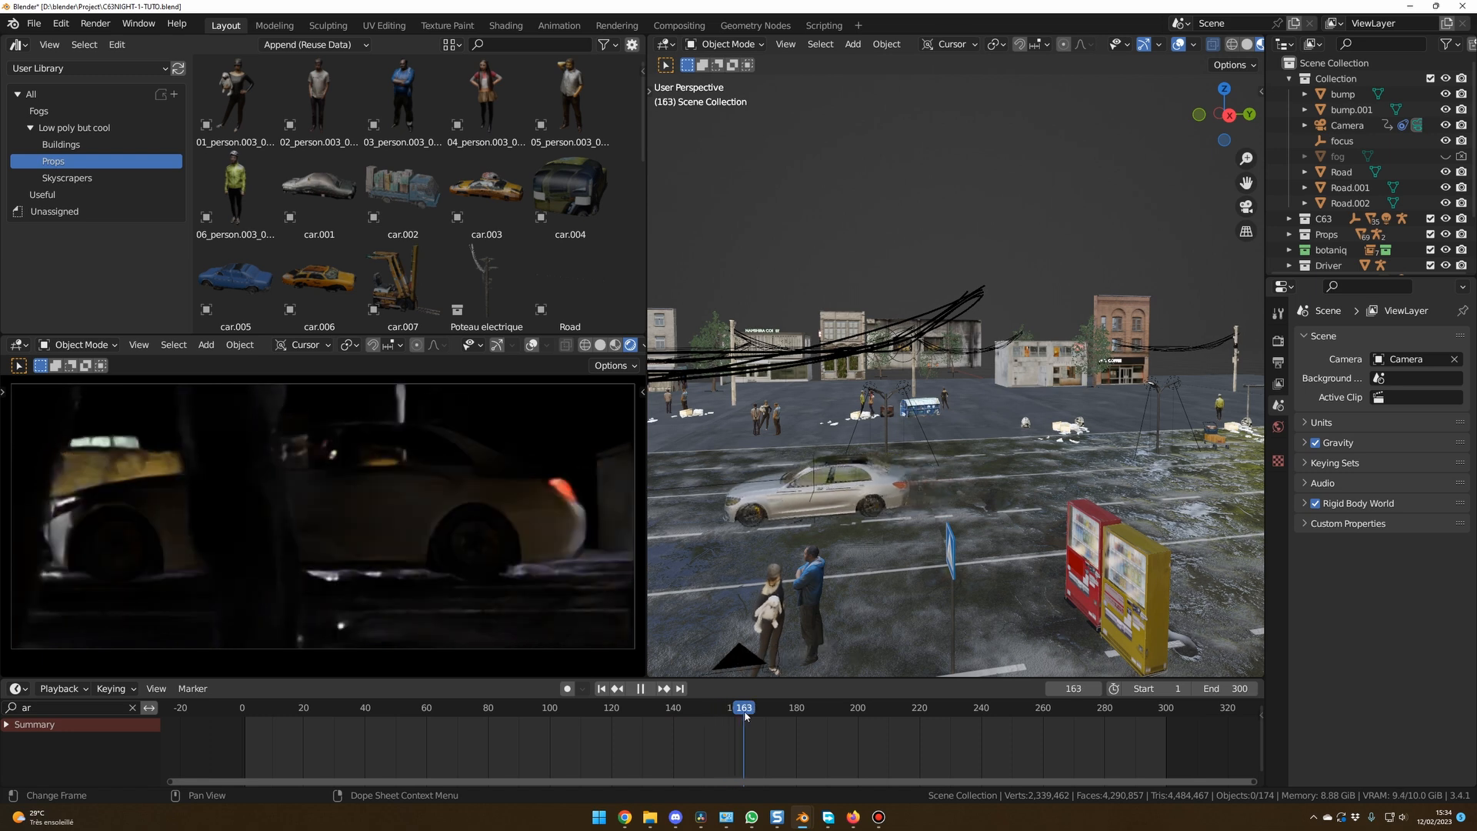
key("space")
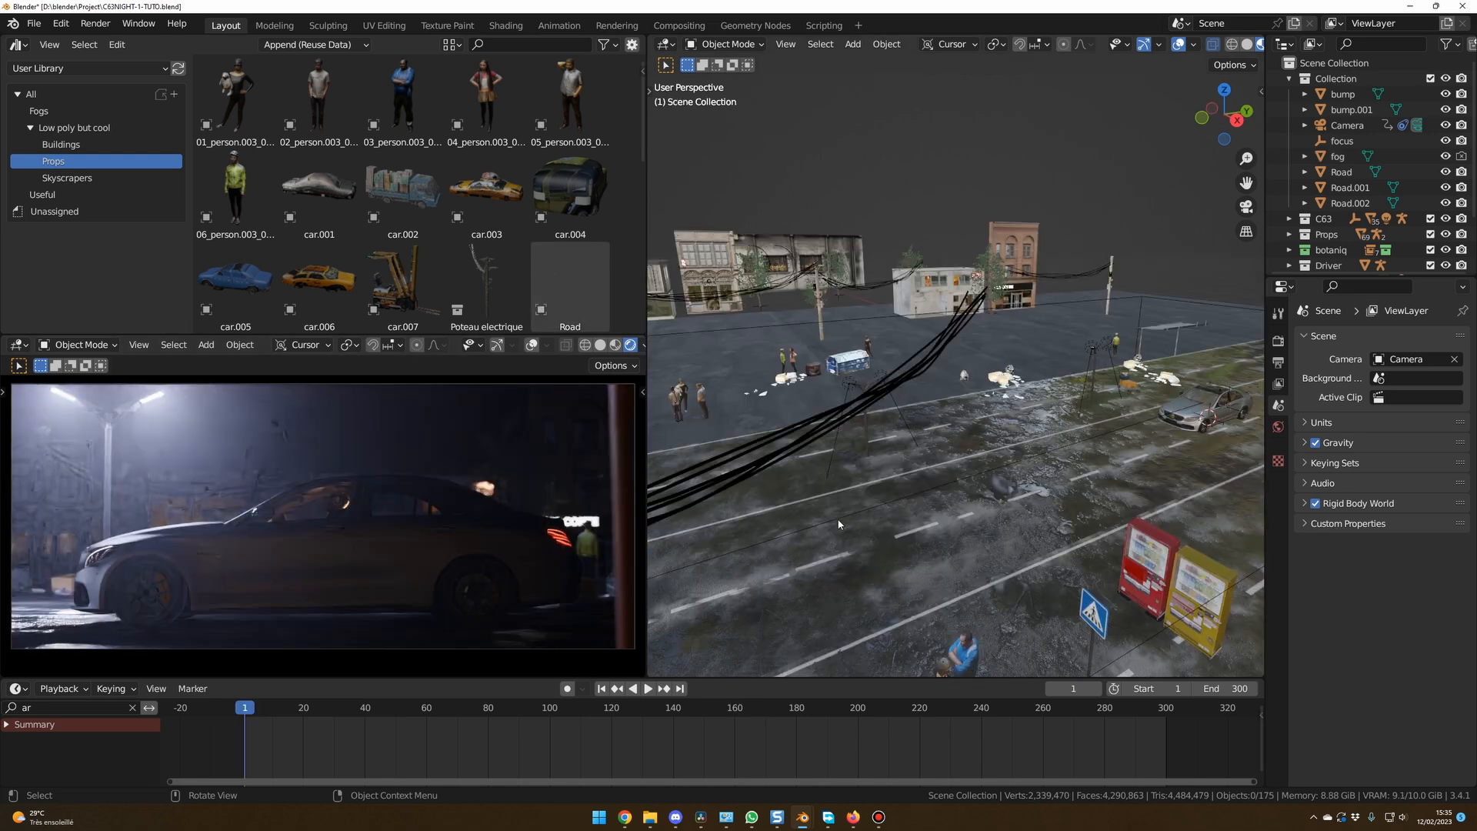
Step: Select the fog box enclosing the street and inspect its extent around the road
scroll(828, 445, "down", 5)
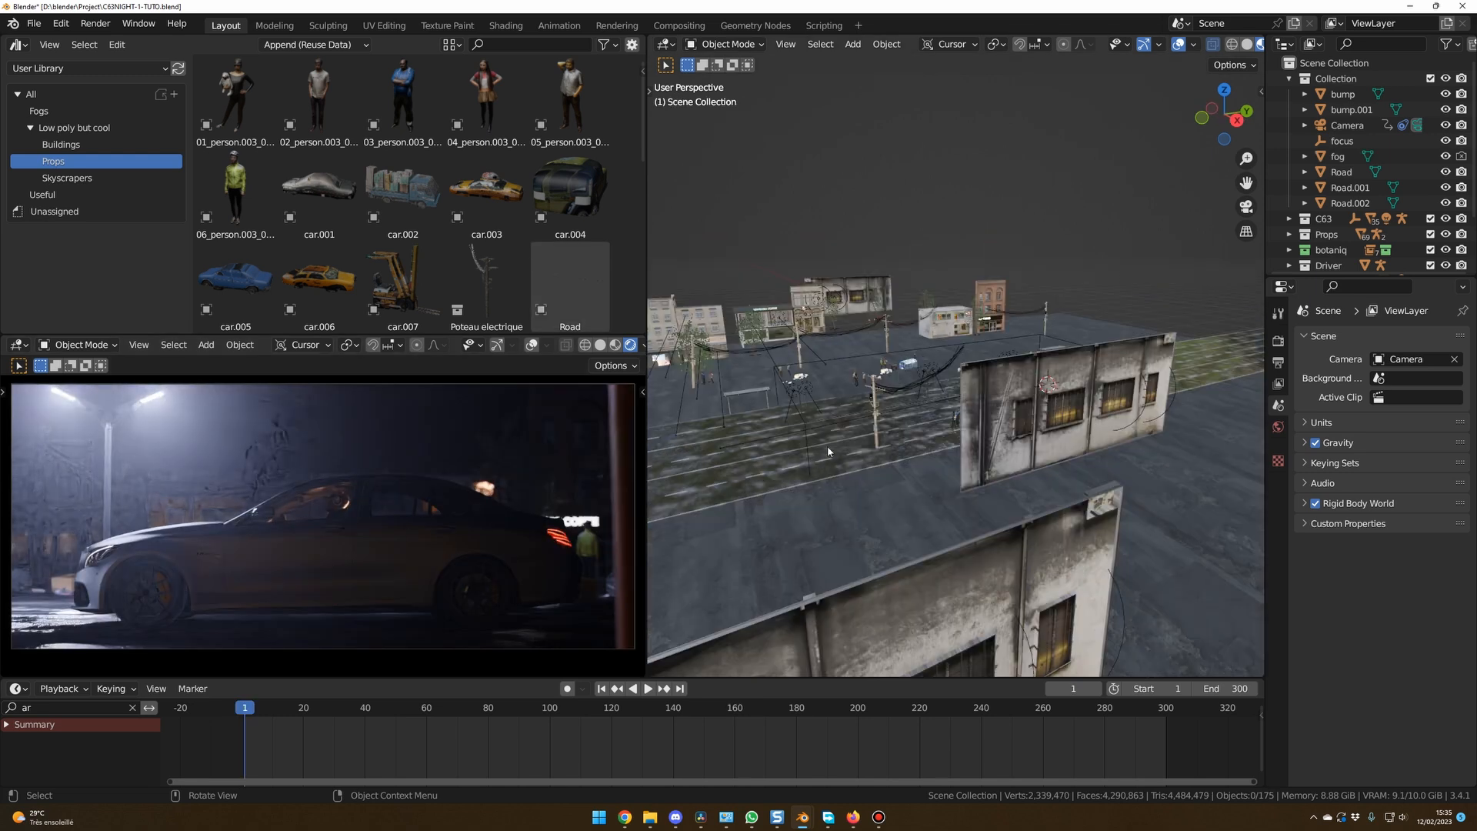
left_click(834, 429)
key("n")
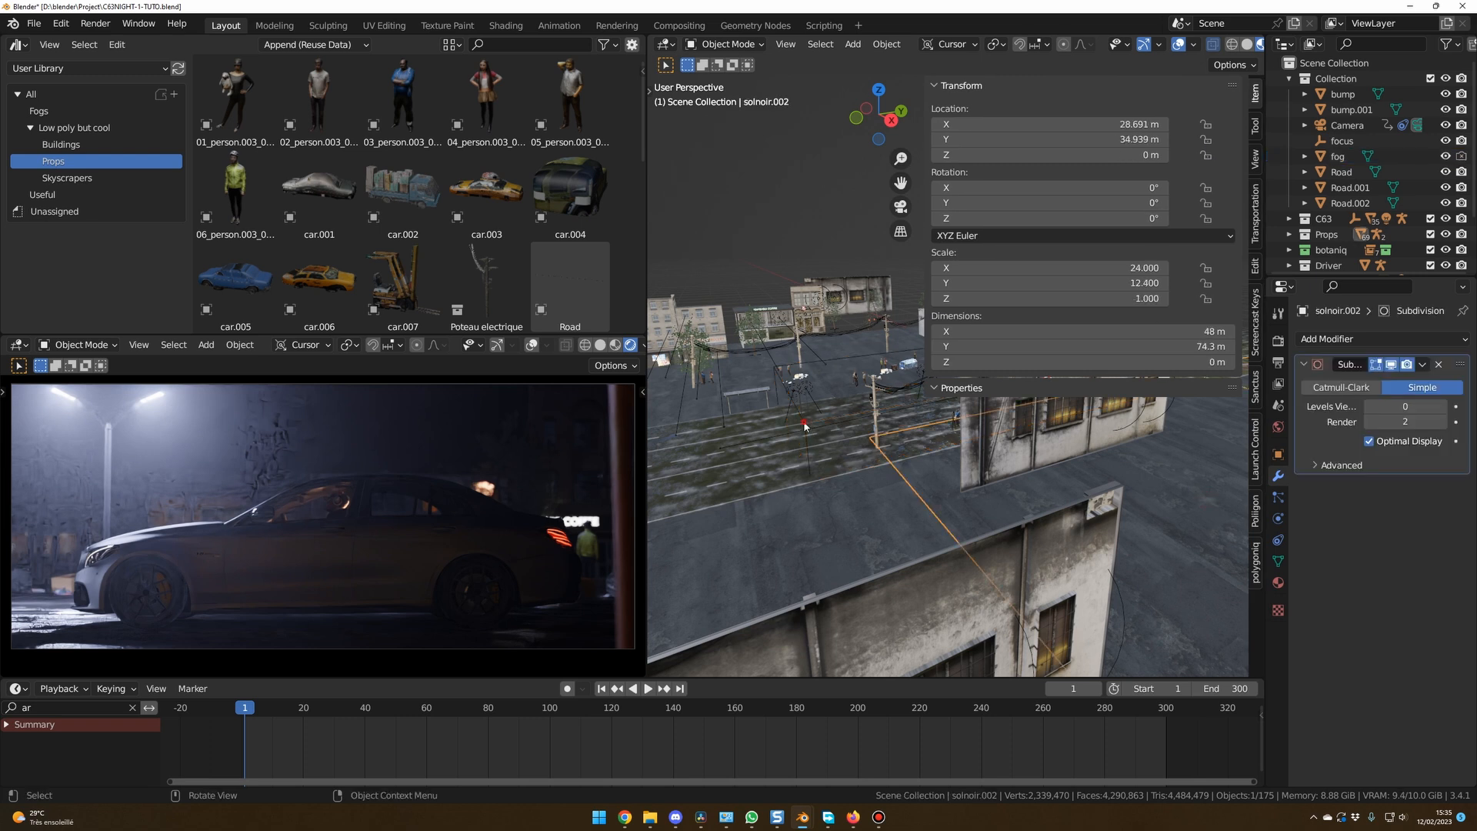
left_click(805, 426)
key("n")
key("KP_Decimal")
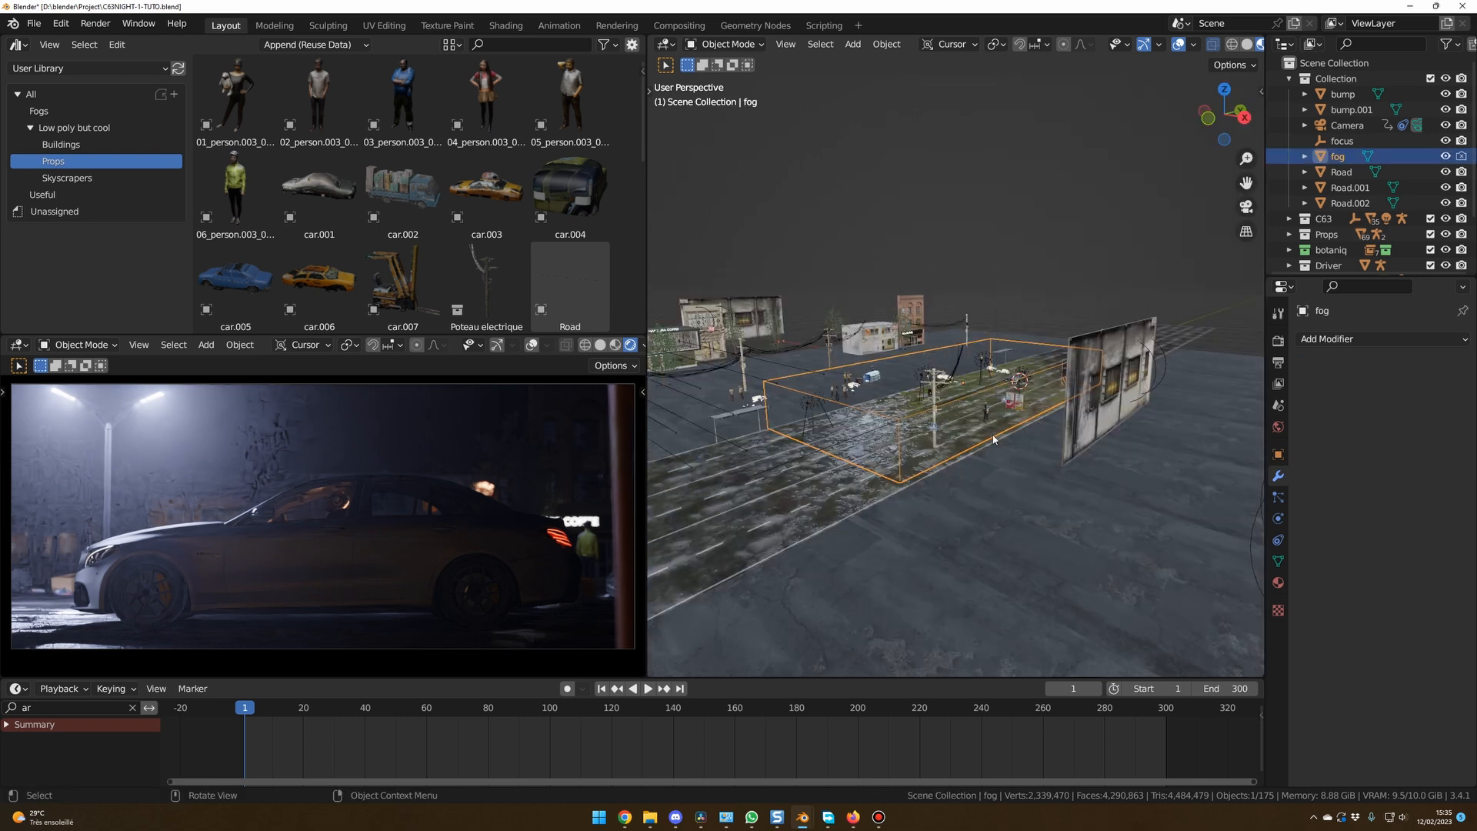
middle_click_drag(993, 439, 958, 583)
scroll(958, 577, "up", 1)
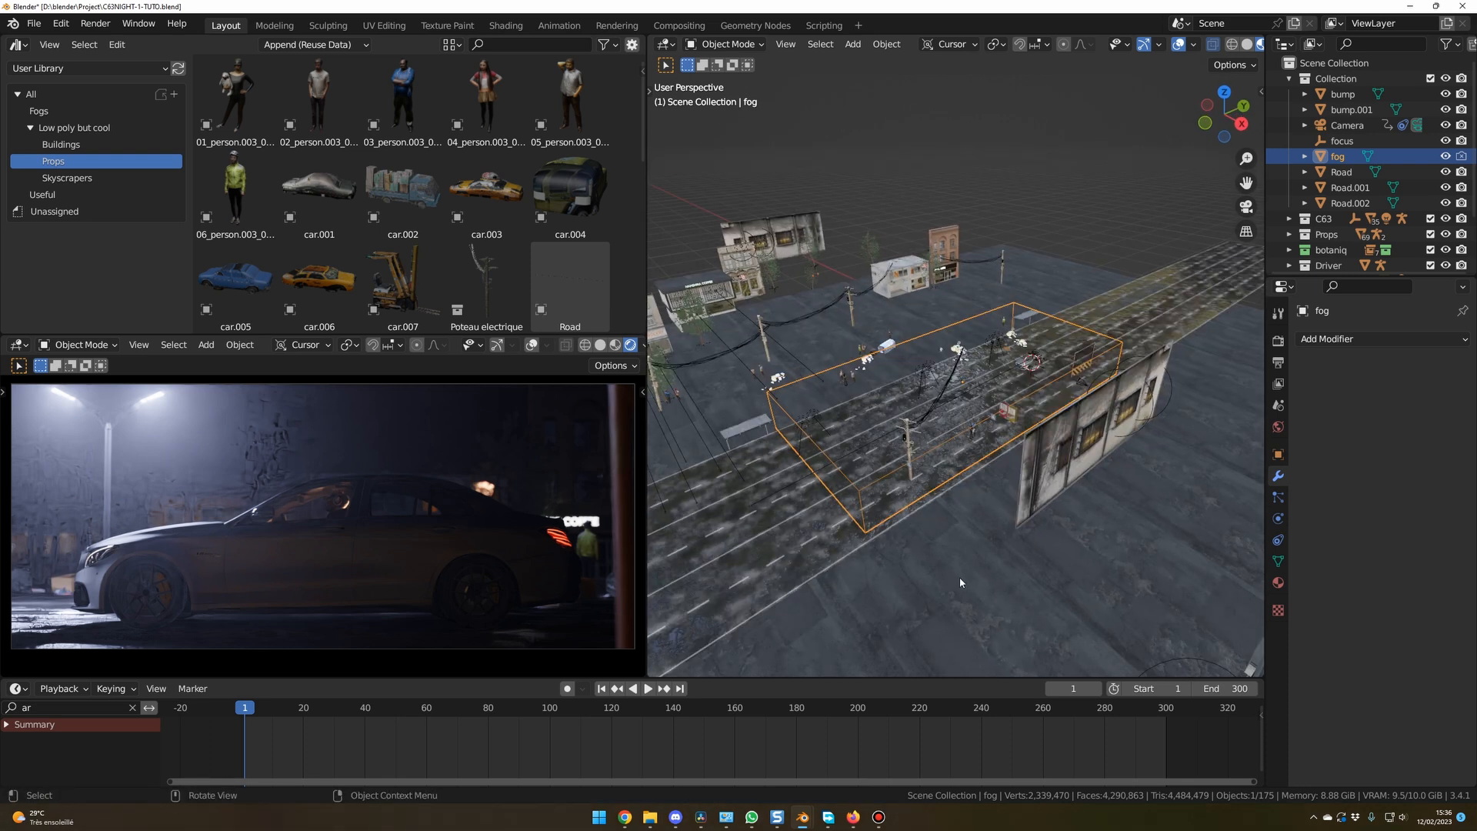
Step: Go to frame 300 and examine the foggy camera view and the whole street layout
left_click_drag(1146, 715, 1168, 715)
scroll(928, 625, "up", 2)
middle_click_drag(929, 625, 941, 561)
scroll(941, 561, "down", 6)
middle_click_drag(1005, 607, 935, 601)
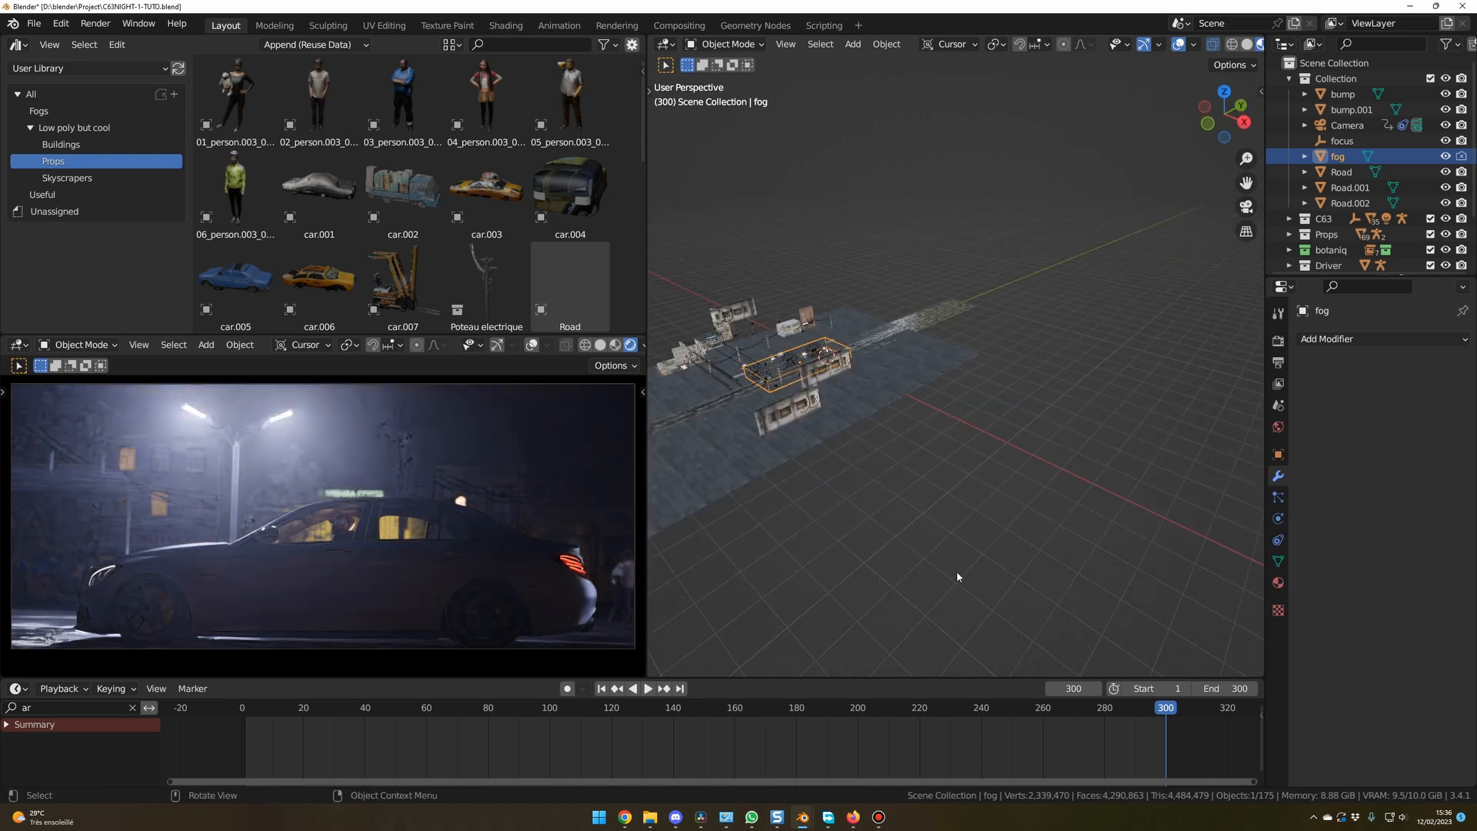
Step: Add a cube mesh and scale it up uniformly by about 3.05
left_click(963, 553)
key("shift+a")
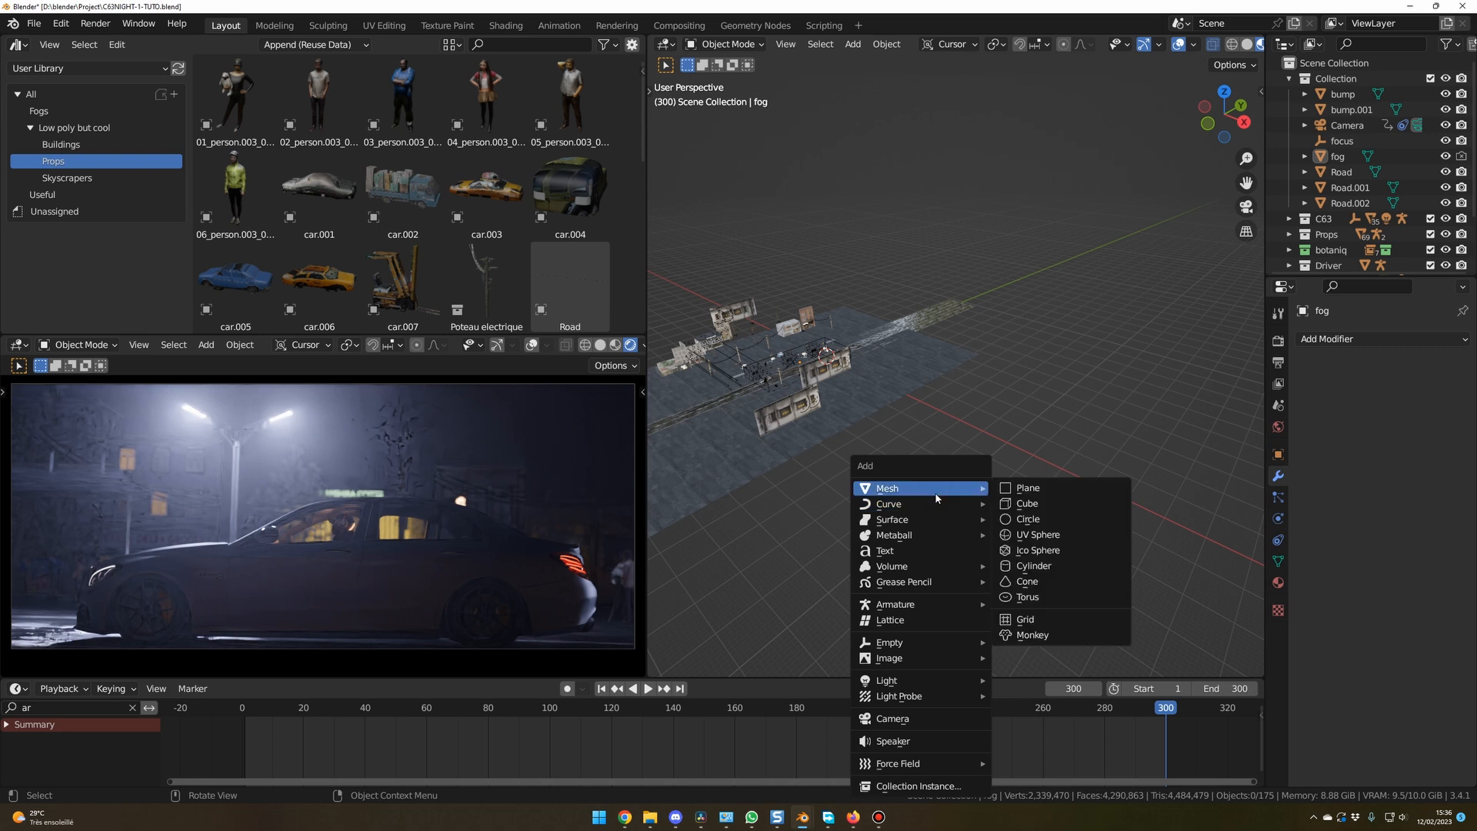
left_click(1051, 505)
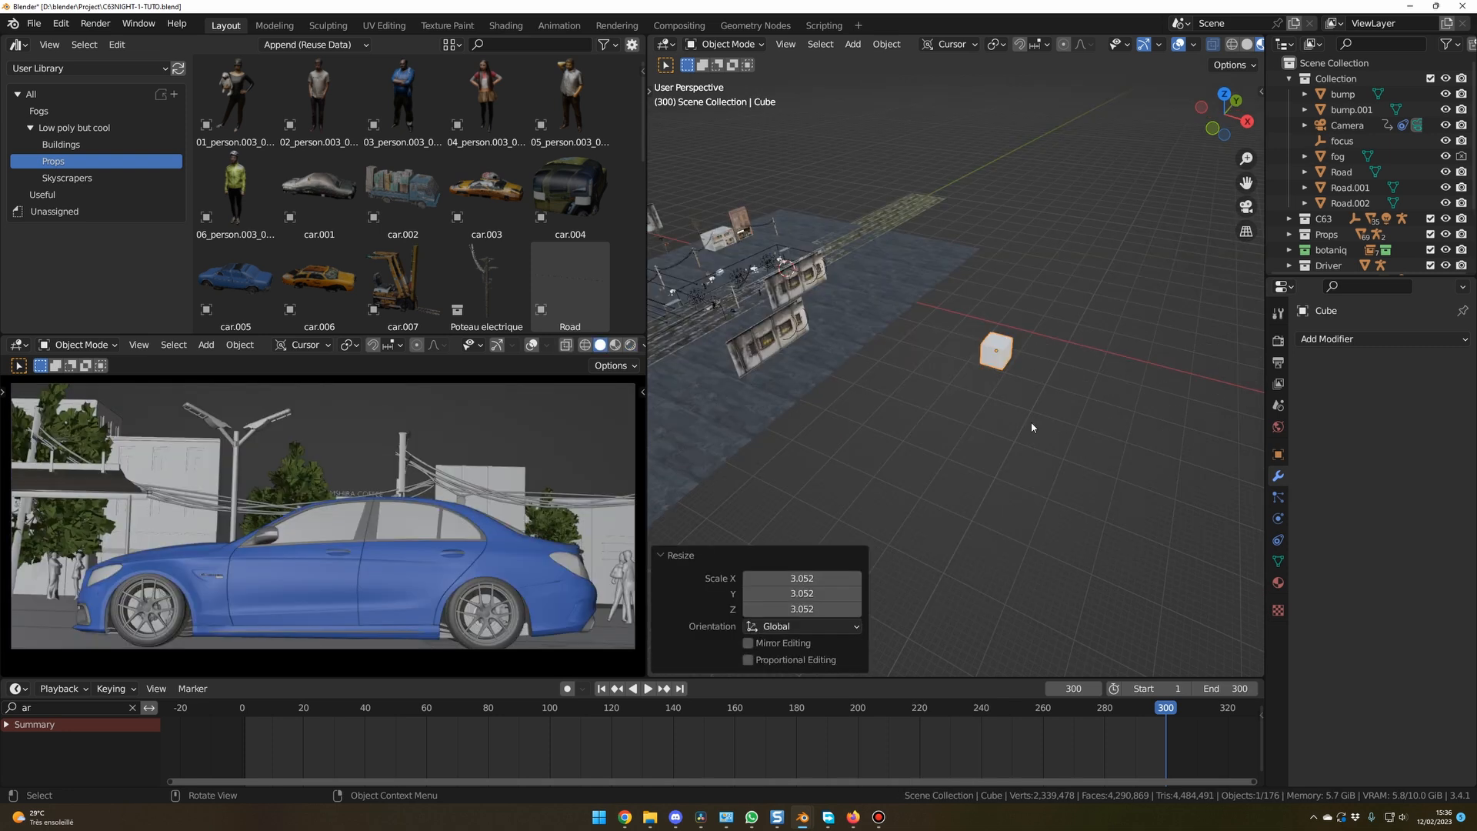
middle_click_drag(1032, 423, 1013, 424)
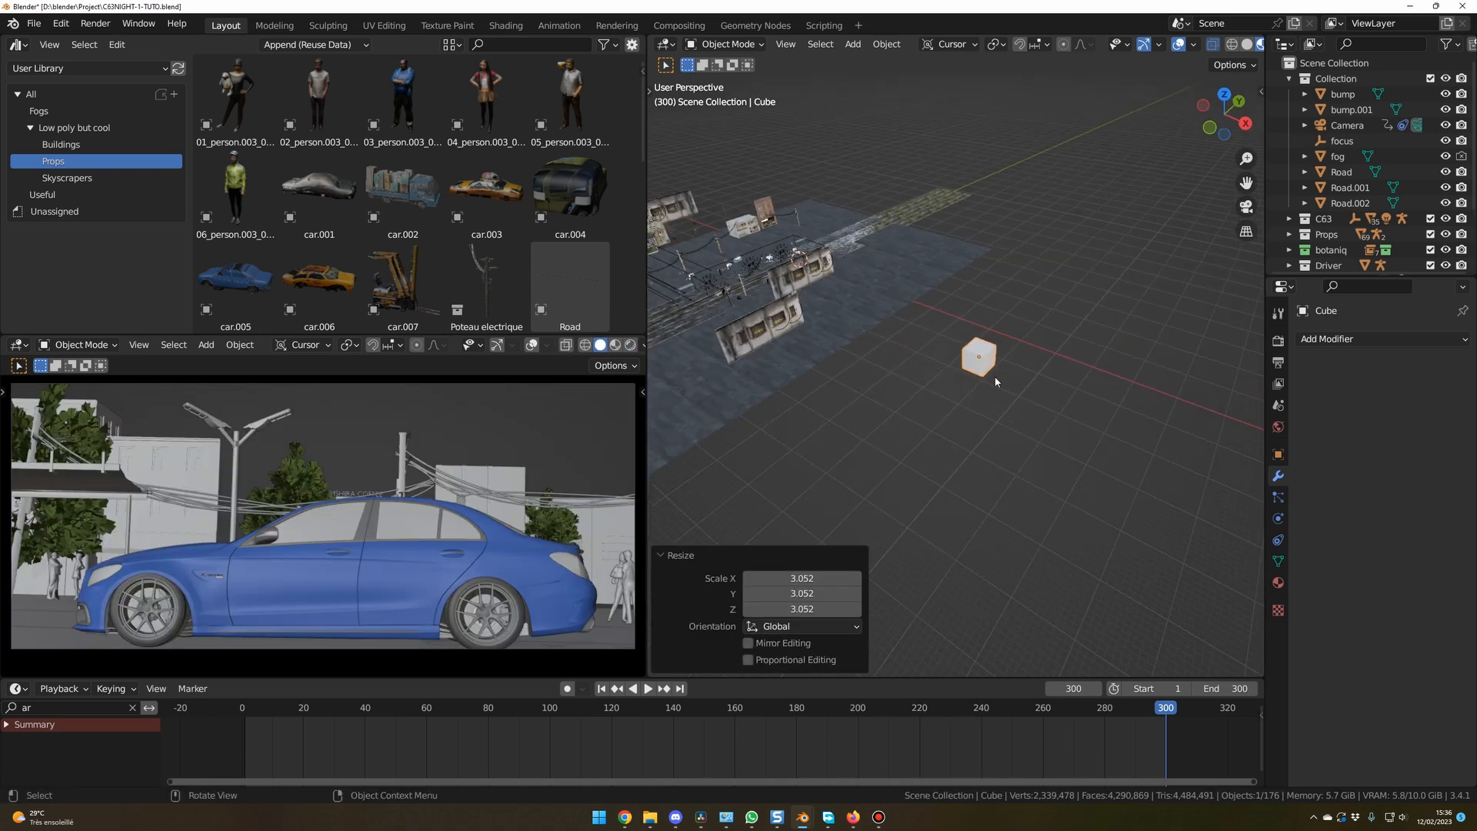
Step: Move the cube about -88 m in X and -4.9 m in Y to the street and enlarge it uniformly
key("g")
left_click(767, 299)
key("s")
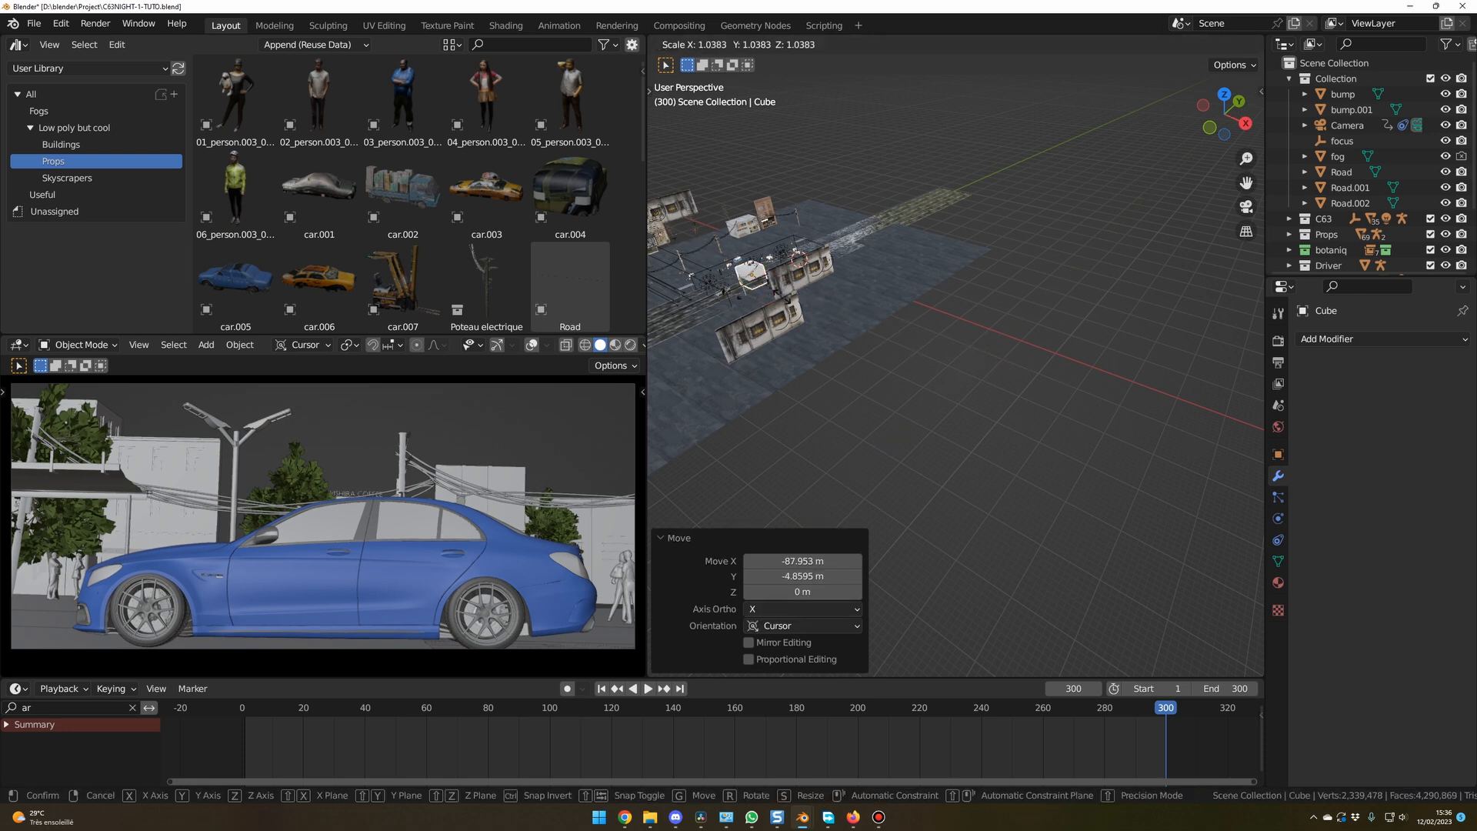
left_click(823, 298)
Step: Stretch the cube along Y and X into a long box with scale about 9.4 × 19.3 × 5.6, adjusting its height along Z
key("s")
key("y")
left_click(983, 285)
key("g")
key("z")
left_click(958, 307)
middle_click_drag(901, 355, 976, 440)
key("s")
key("x")
key("Escape")
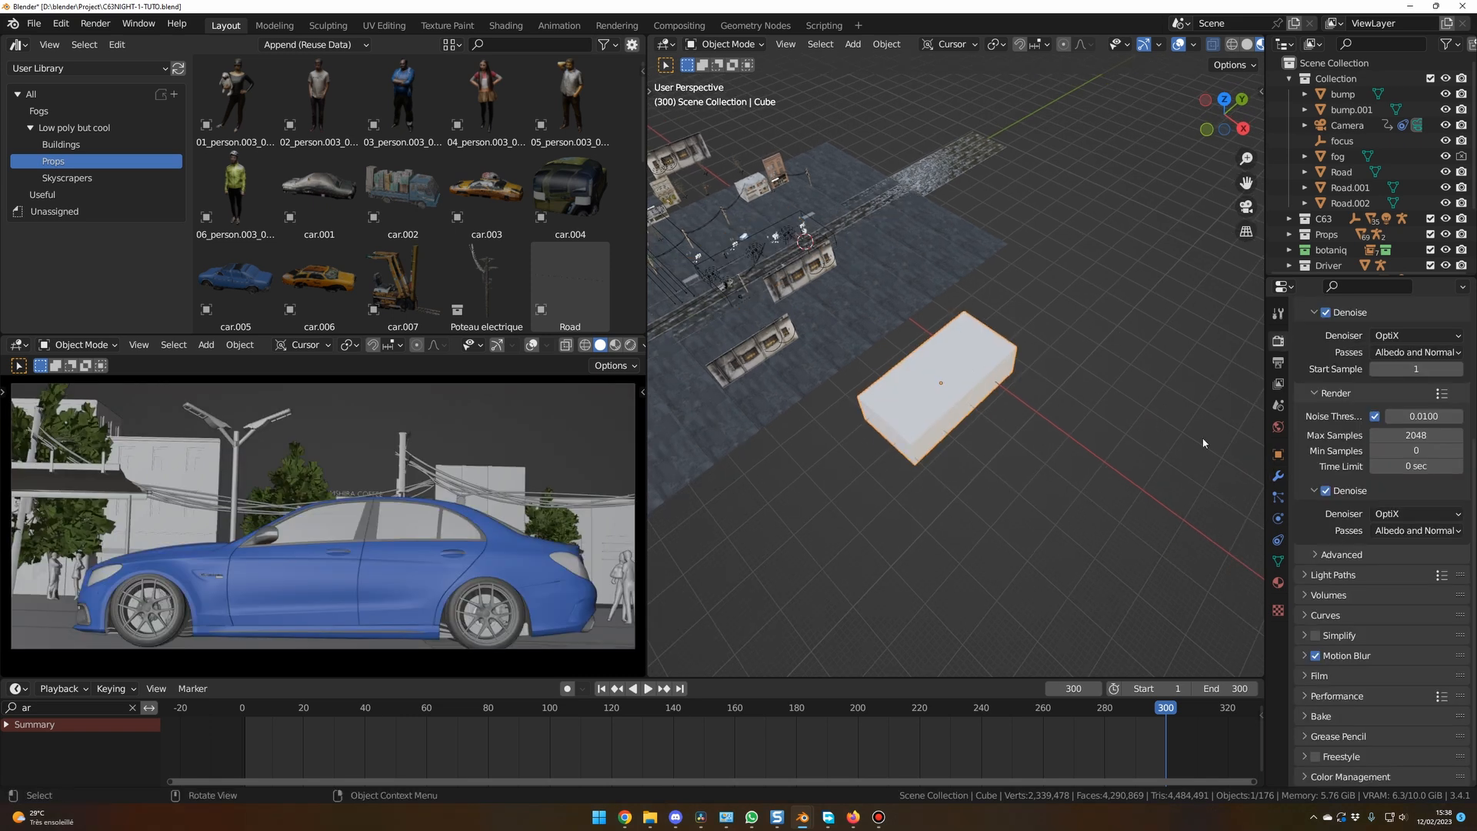
Step: Display the long box in the viewports as Wire in its object display settings
left_click(1278, 456)
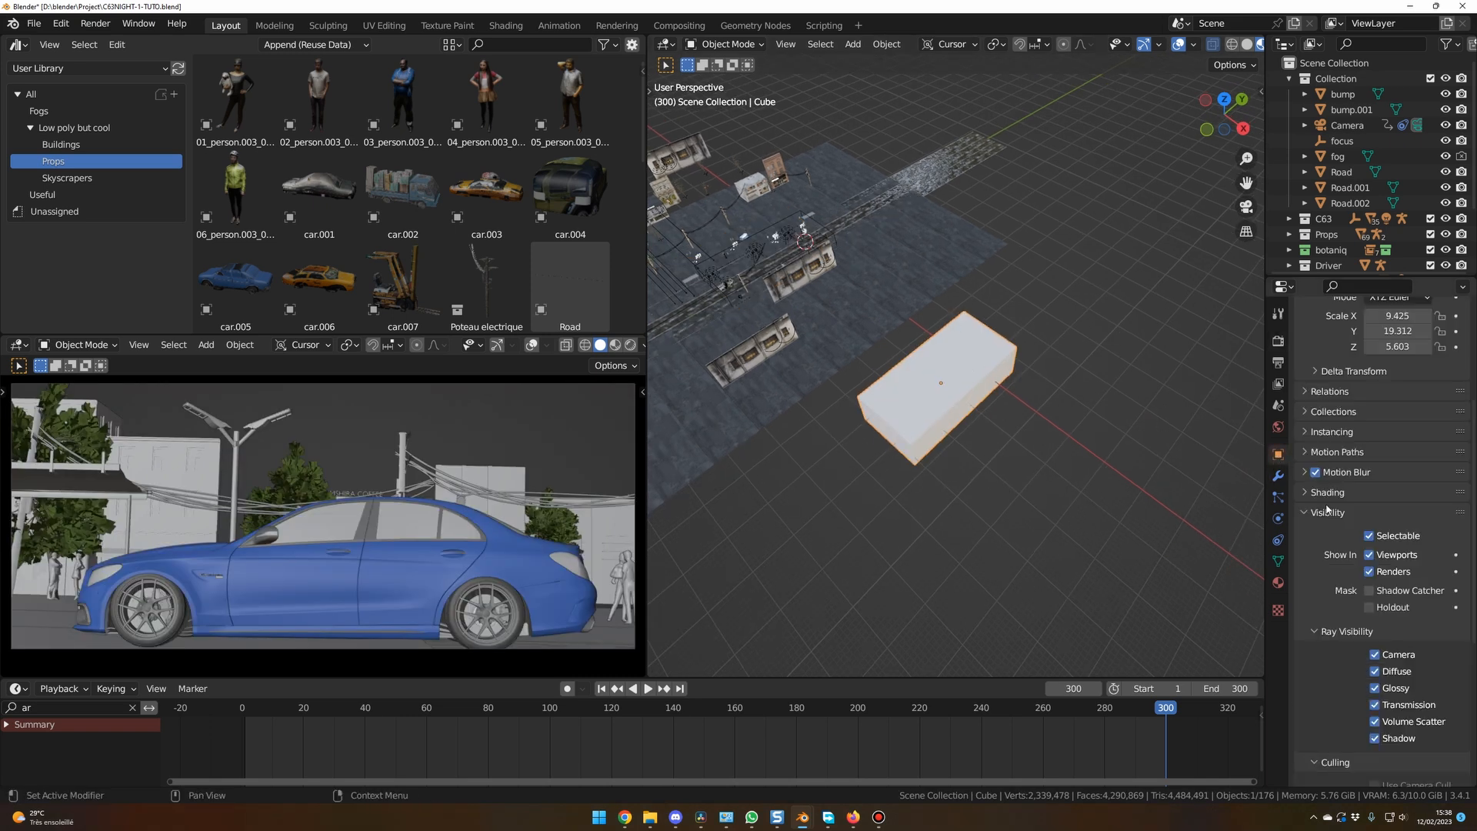
scroll(1368, 694, "down", 3)
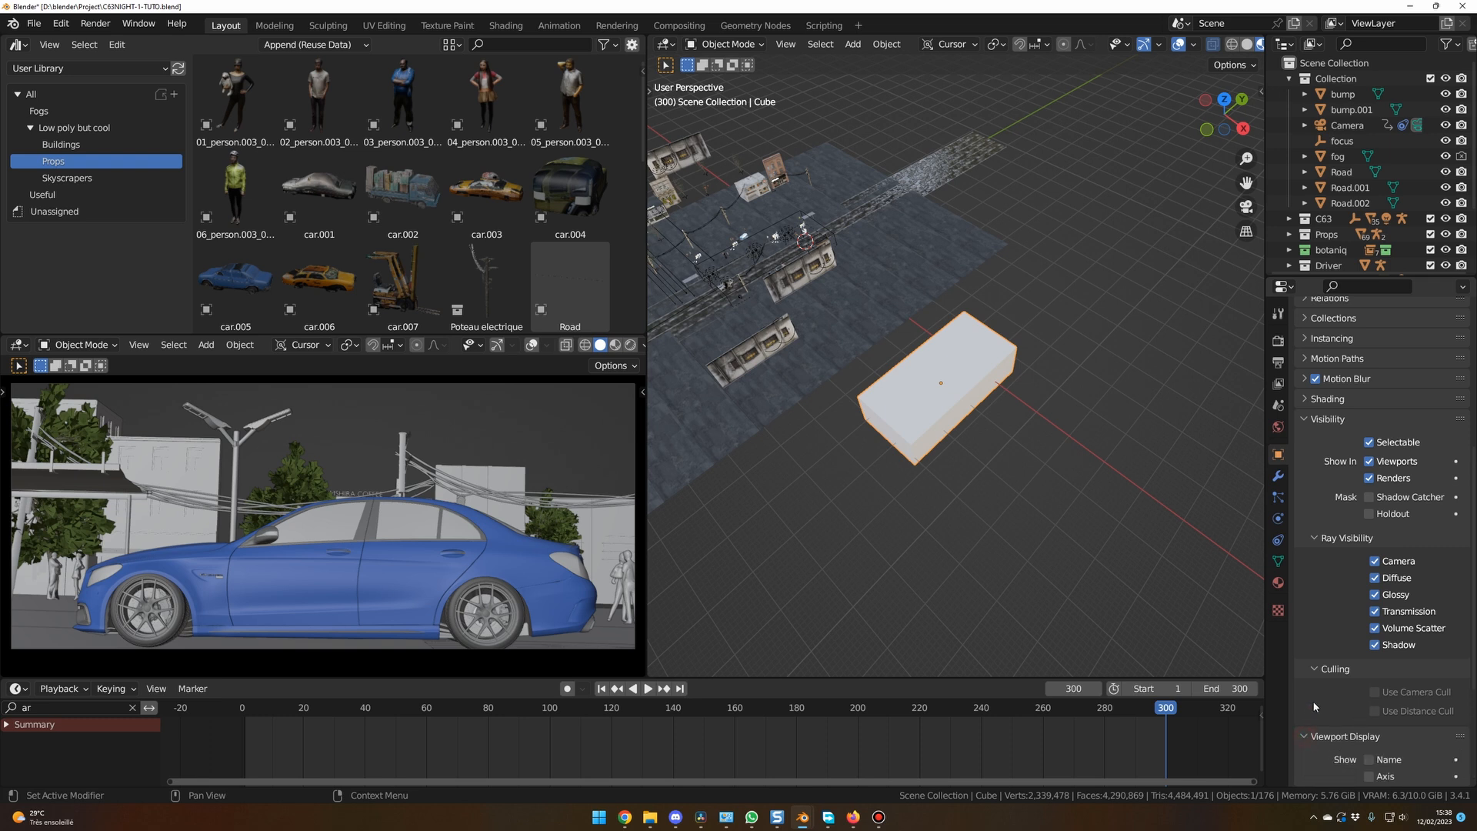
left_click(1299, 735)
scroll(1317, 699, "down", 5)
left_click(1376, 734)
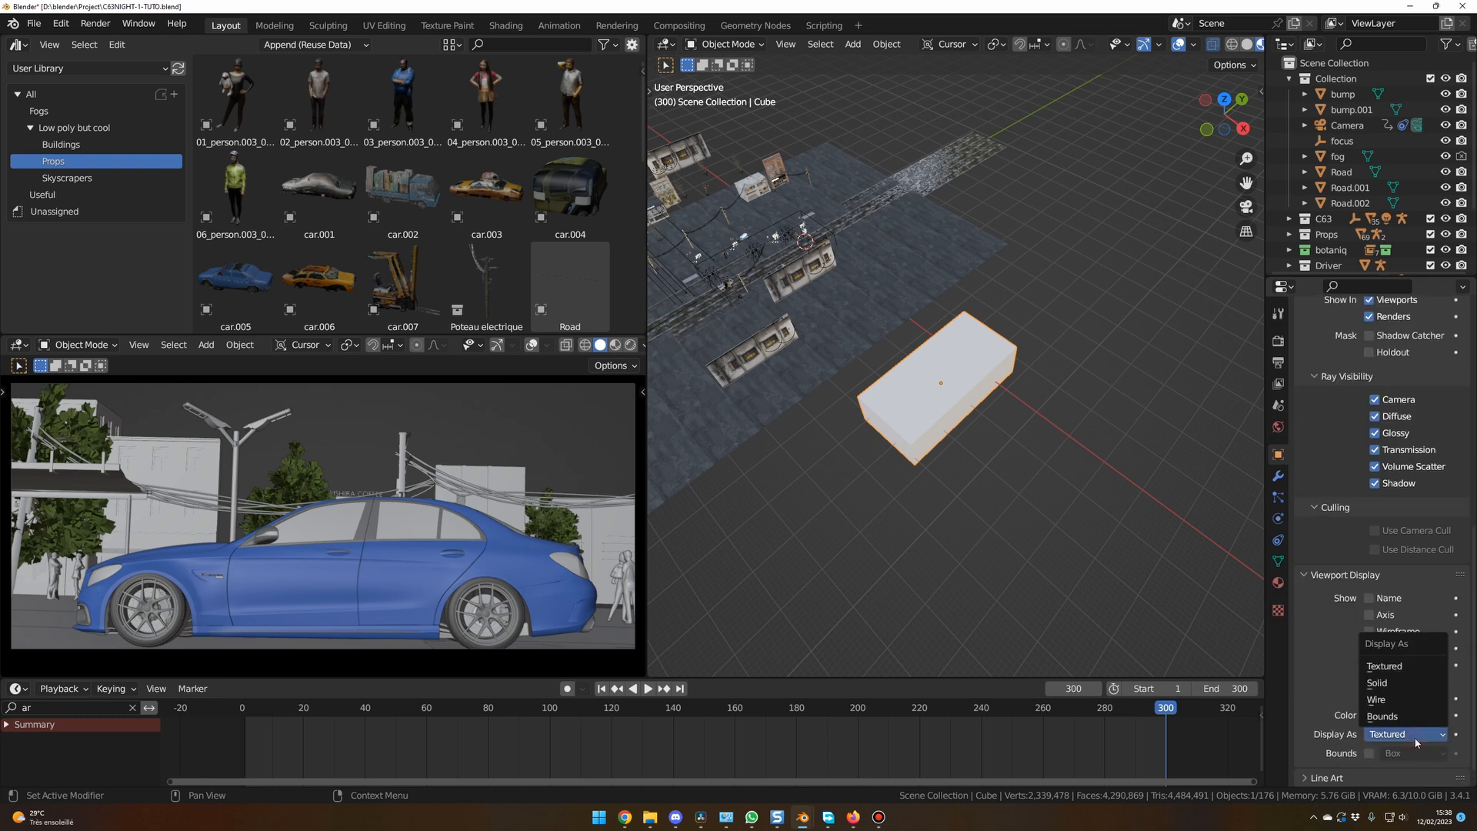
left_click(1392, 700)
middle_click_drag(1002, 597, 906, 374)
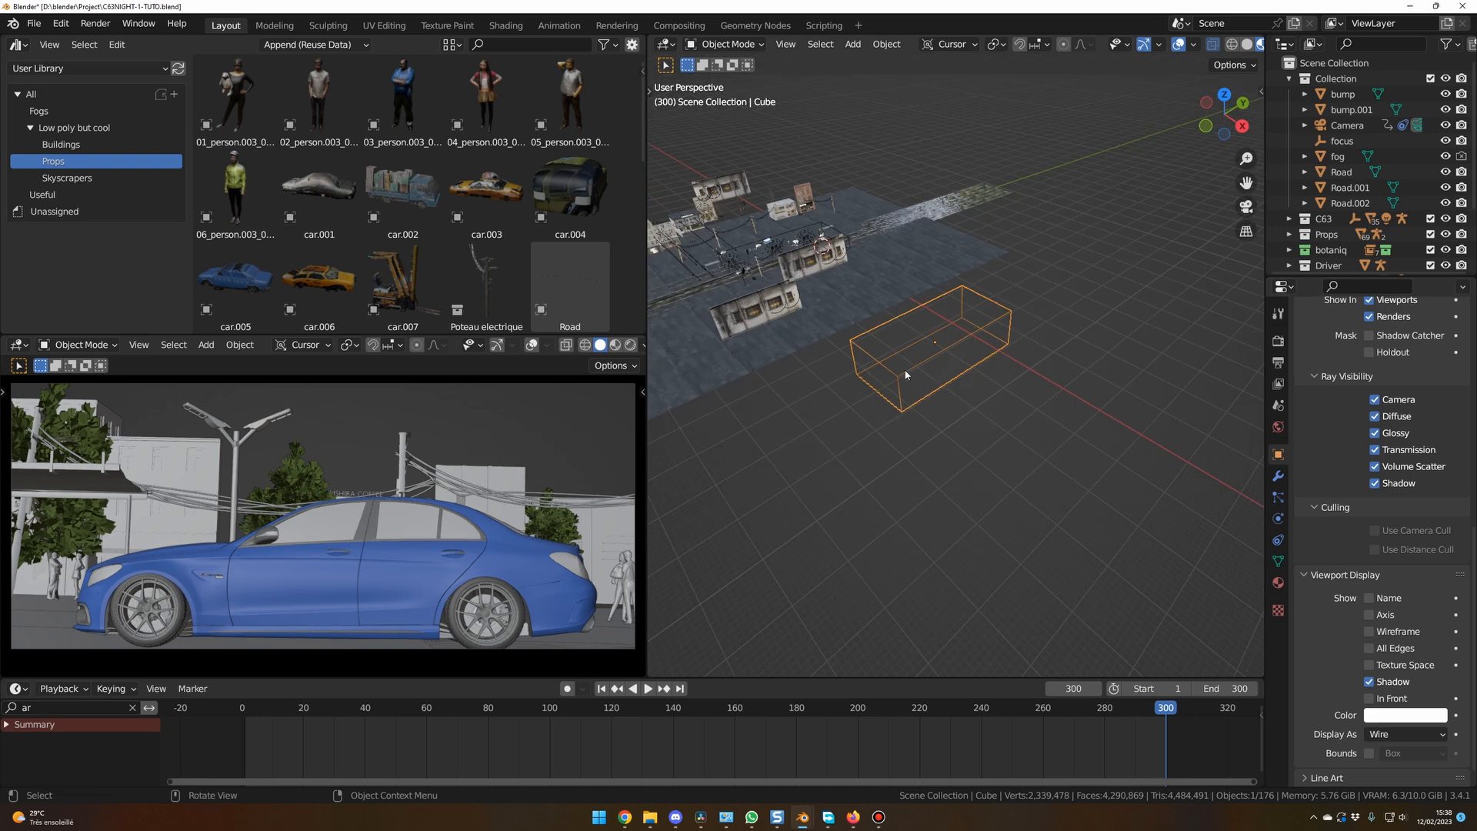
Step: Give the box a new material, replacing its Principled BSDF with a Principled Volume connected to the output's Volume socket
left_click(507, 26)
left_click(757, 393)
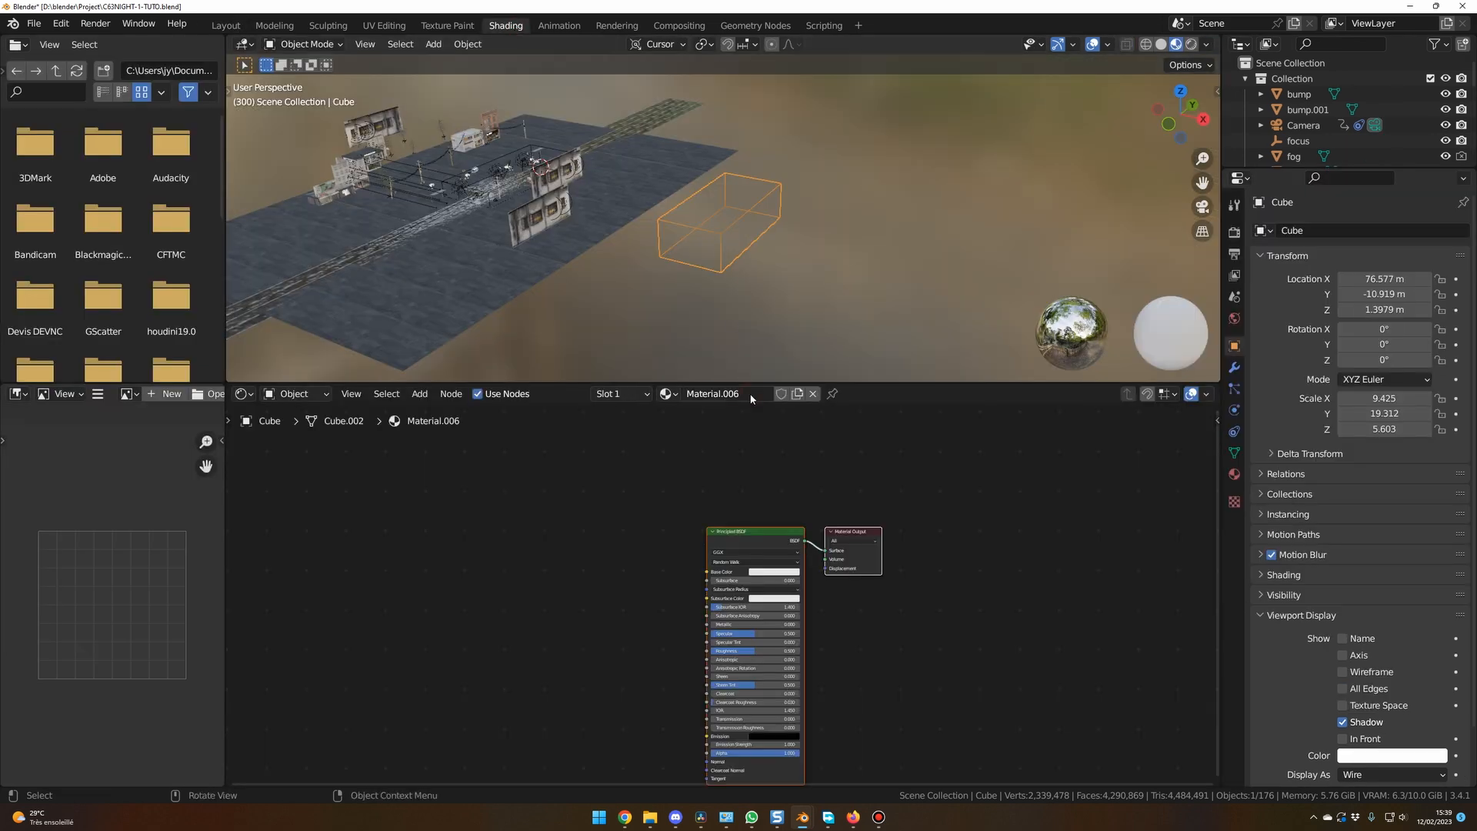
left_click(746, 484)
key("x")
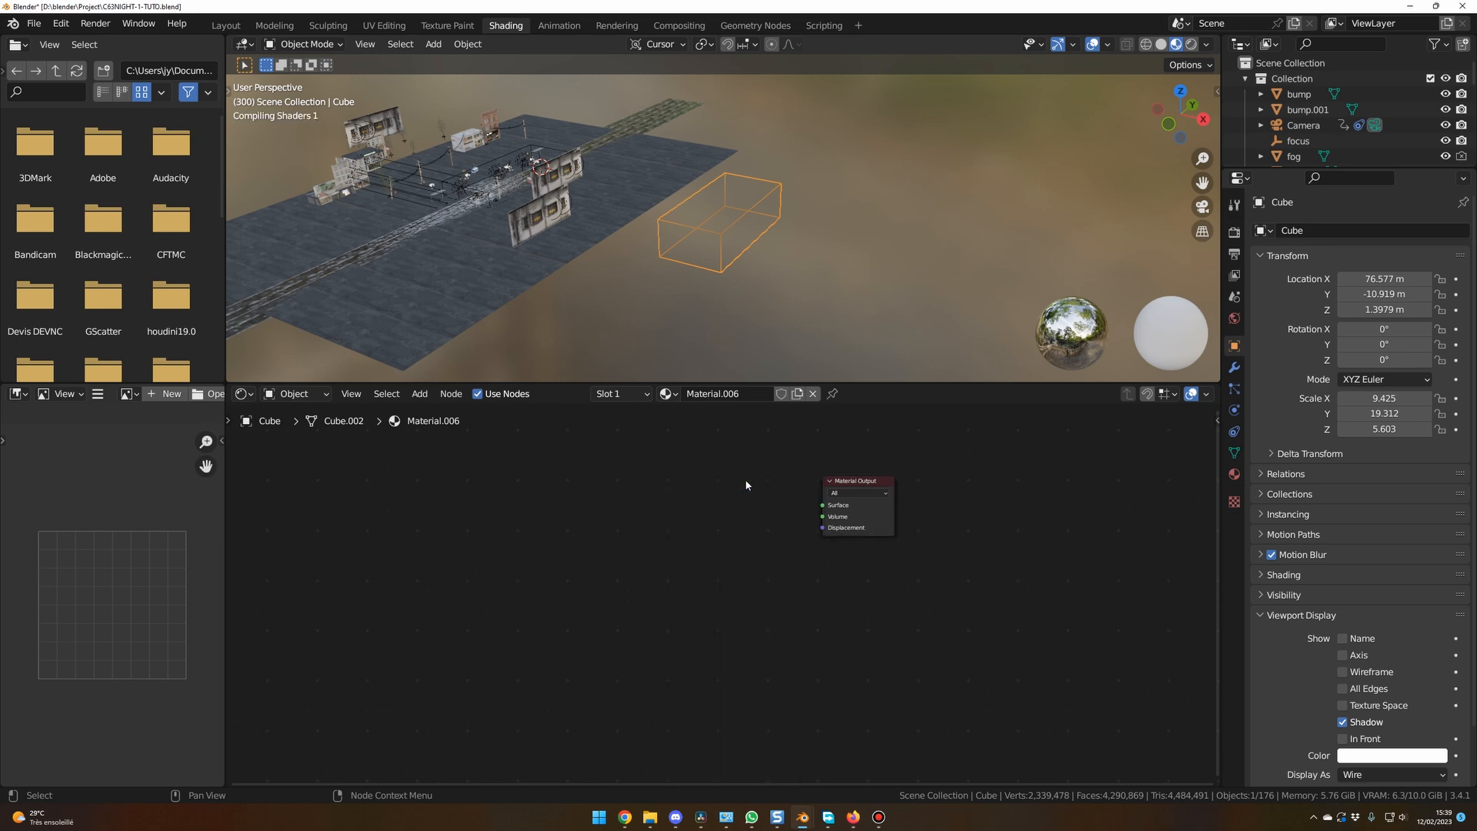
key("shift+a")
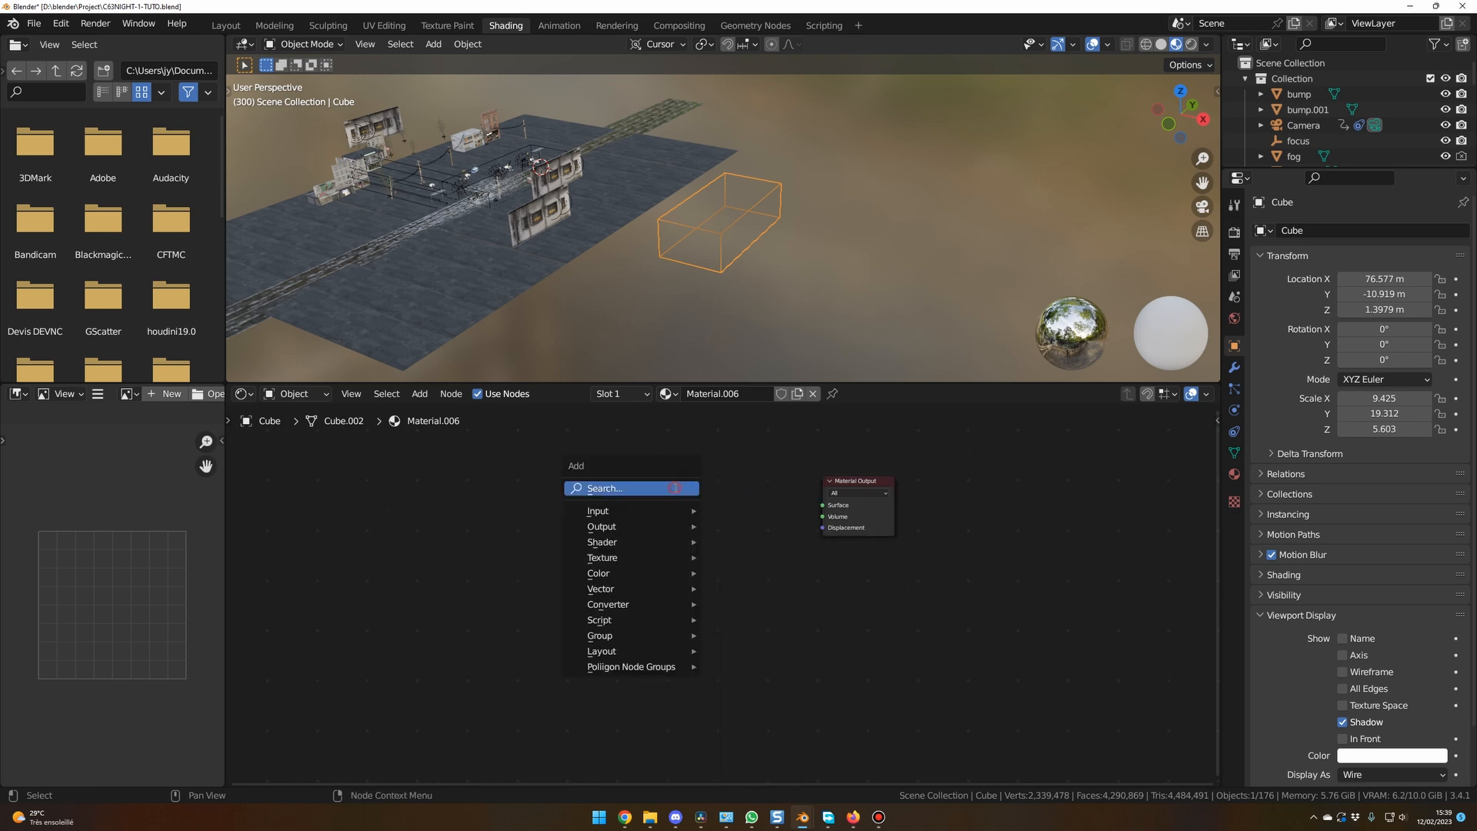
left_click(675, 488)
type("vol")
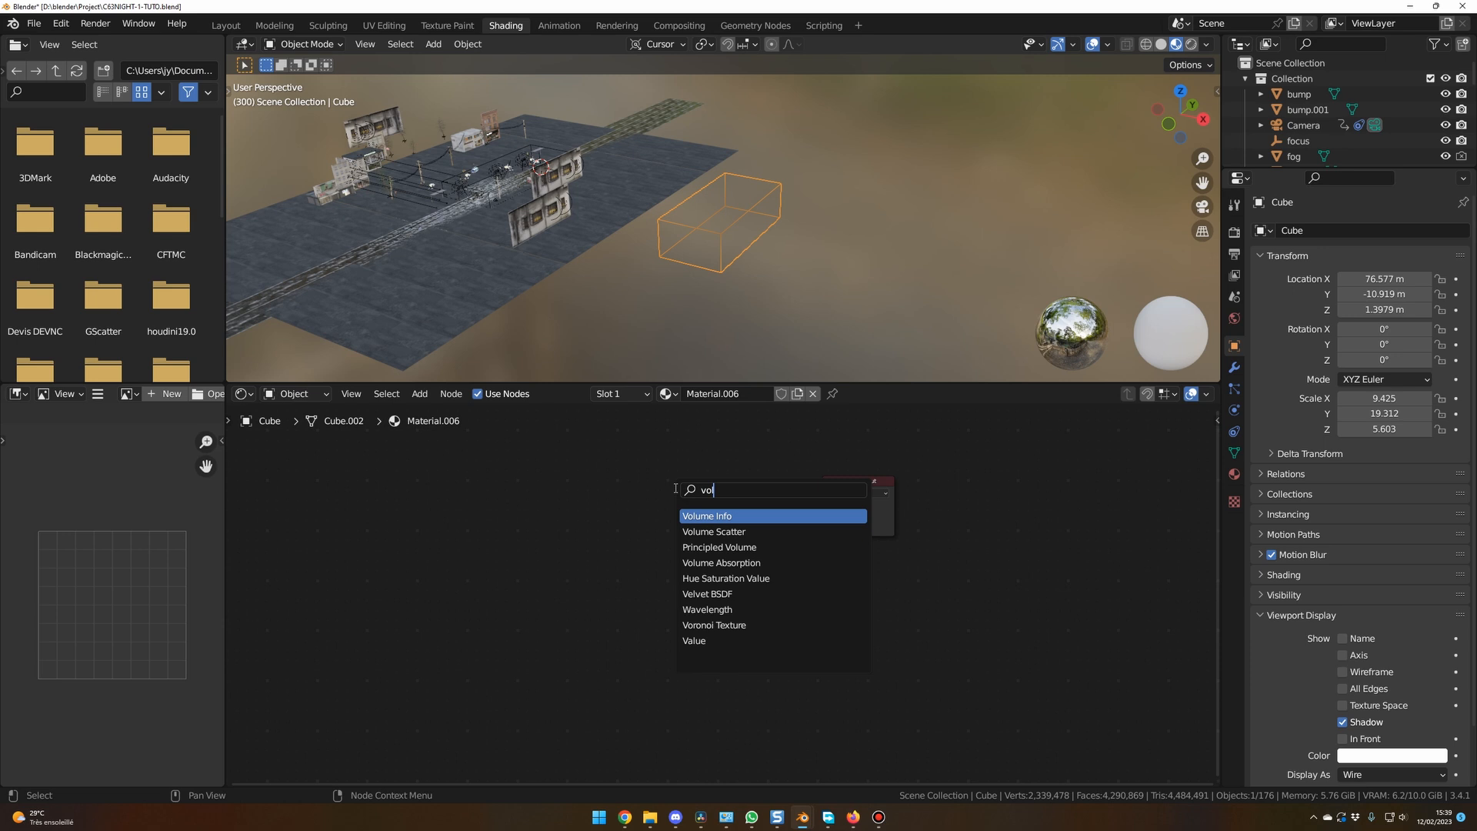
left_click(723, 548)
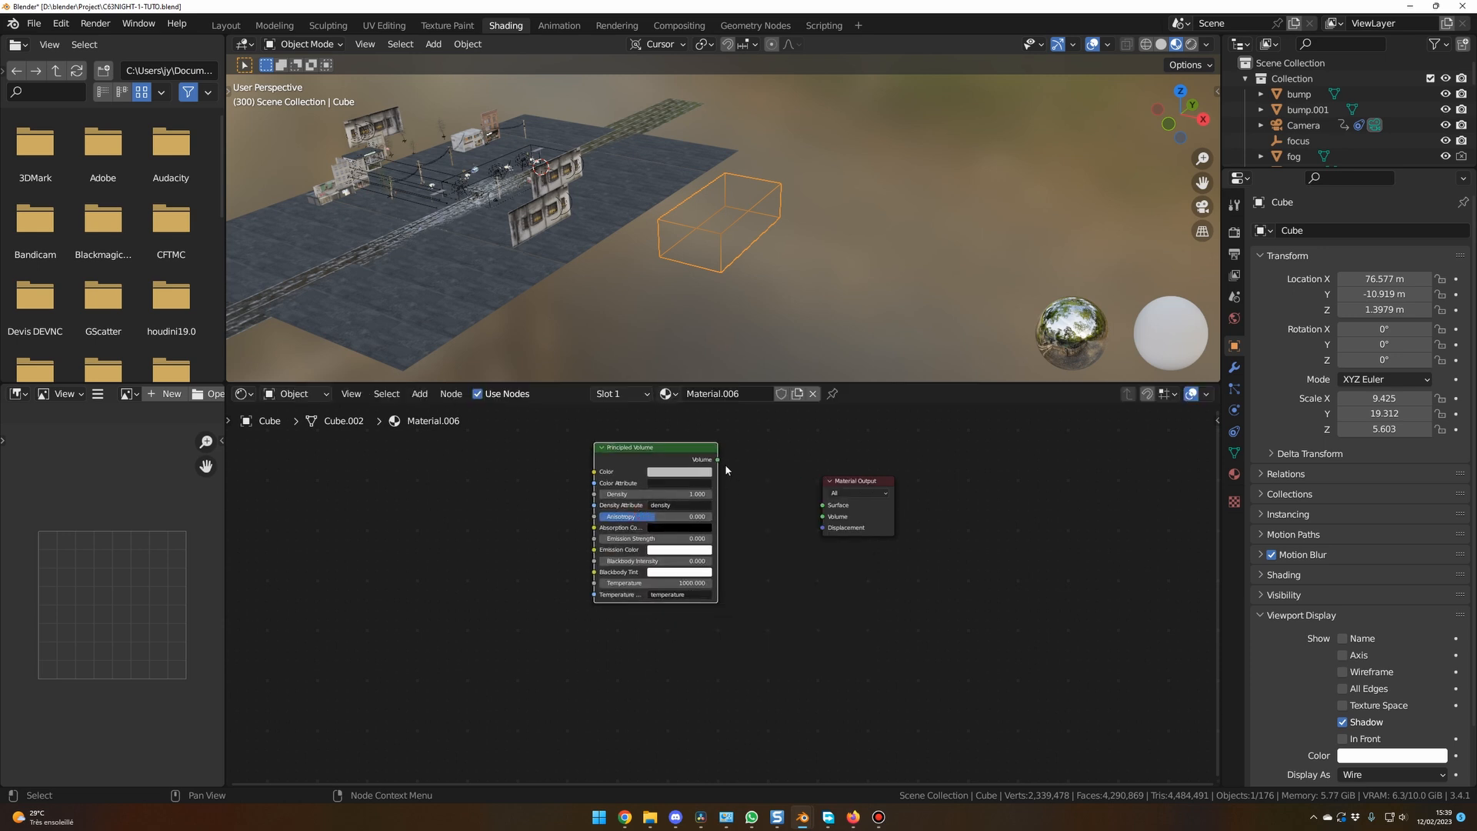
left_click_drag(716, 459, 819, 521)
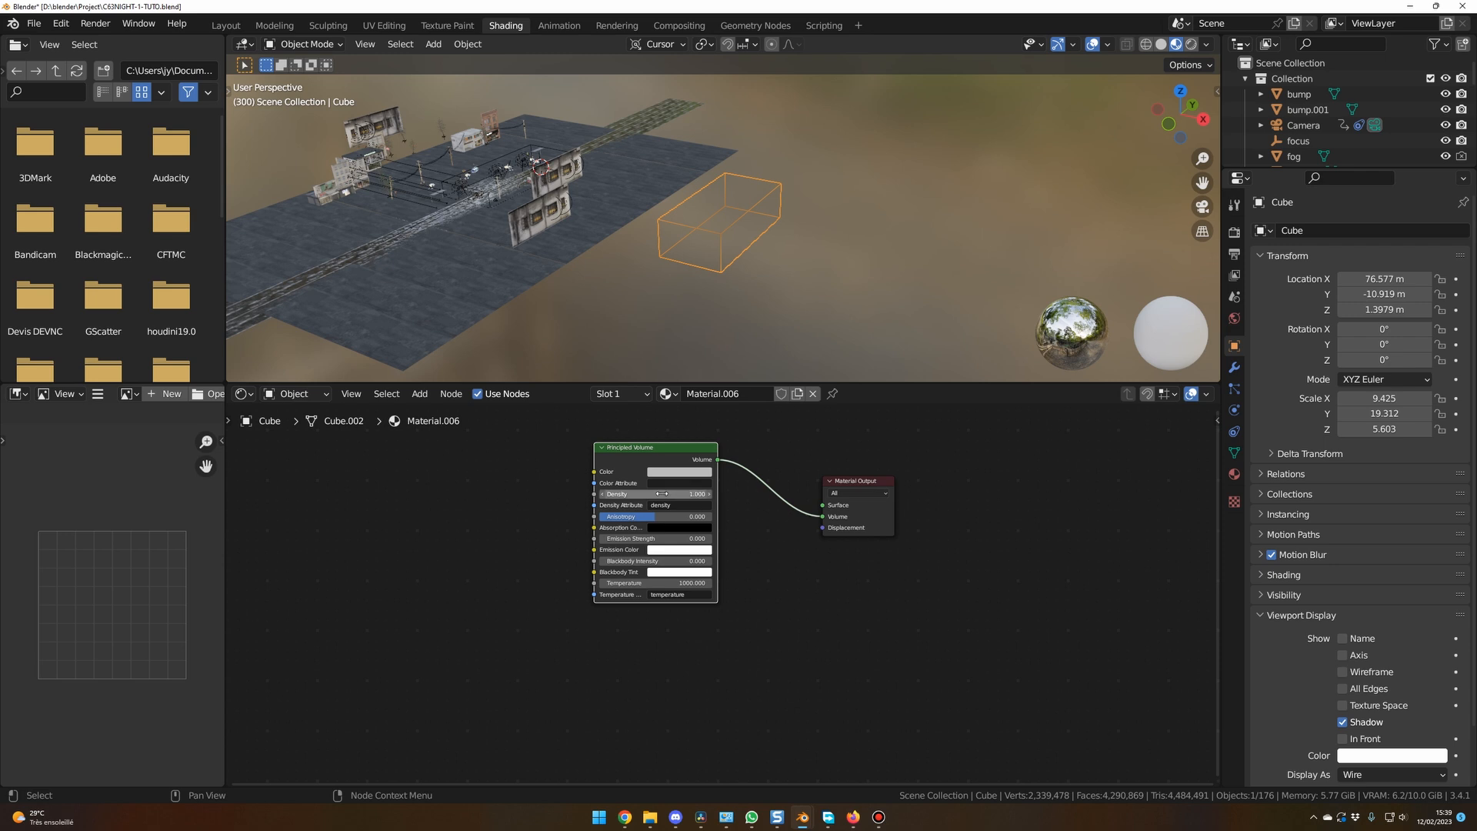
Step: Move the box along X to about 19.3 m, over the edge of the tiled street
scroll(742, 297, "up", 2)
key("g")
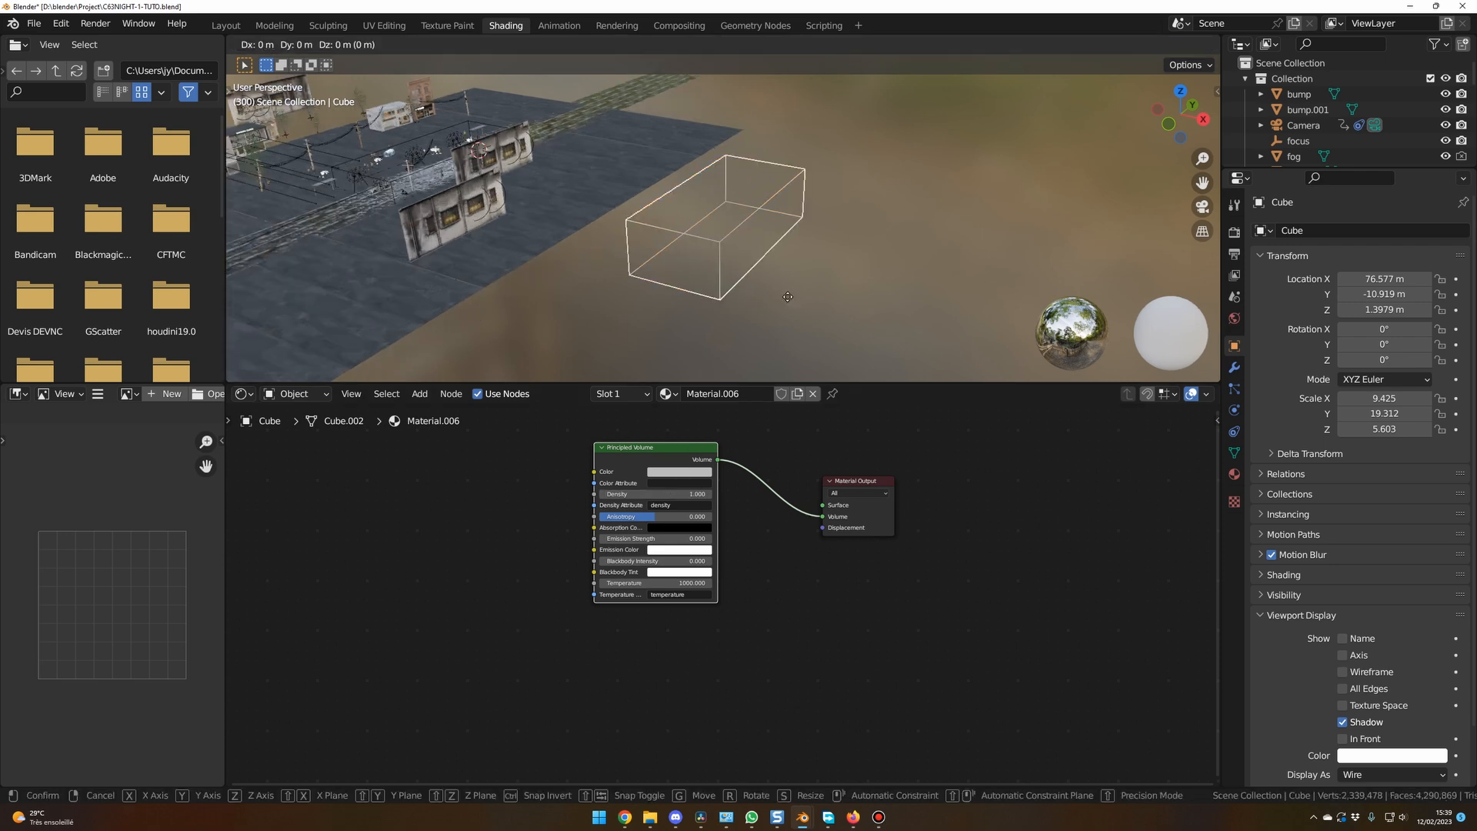
key("x")
left_click(577, 278)
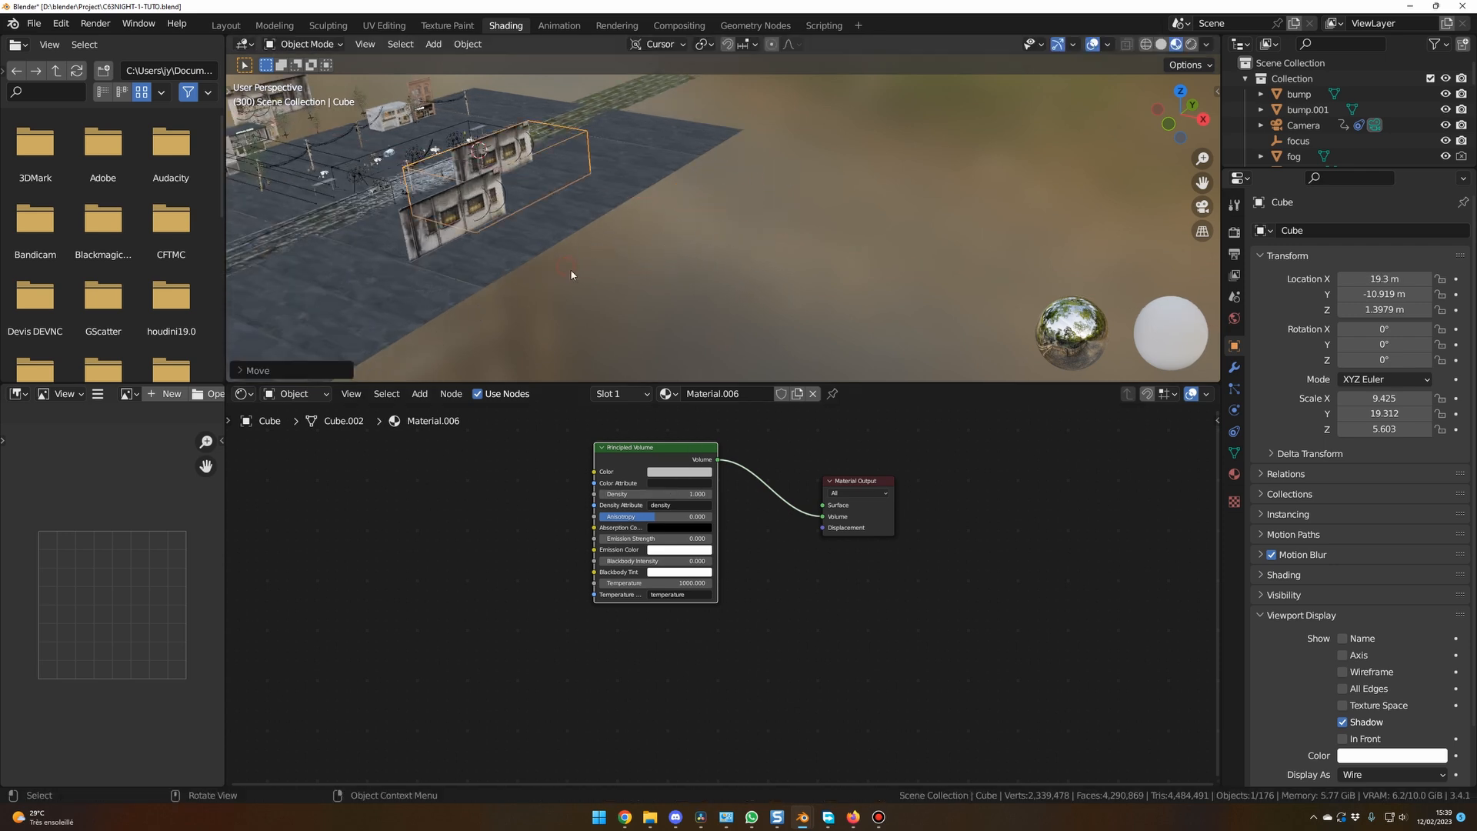
Step: Check the existing fog object's volume settings and set the box's Principled Volume density to 0.01
left_click(378, 158)
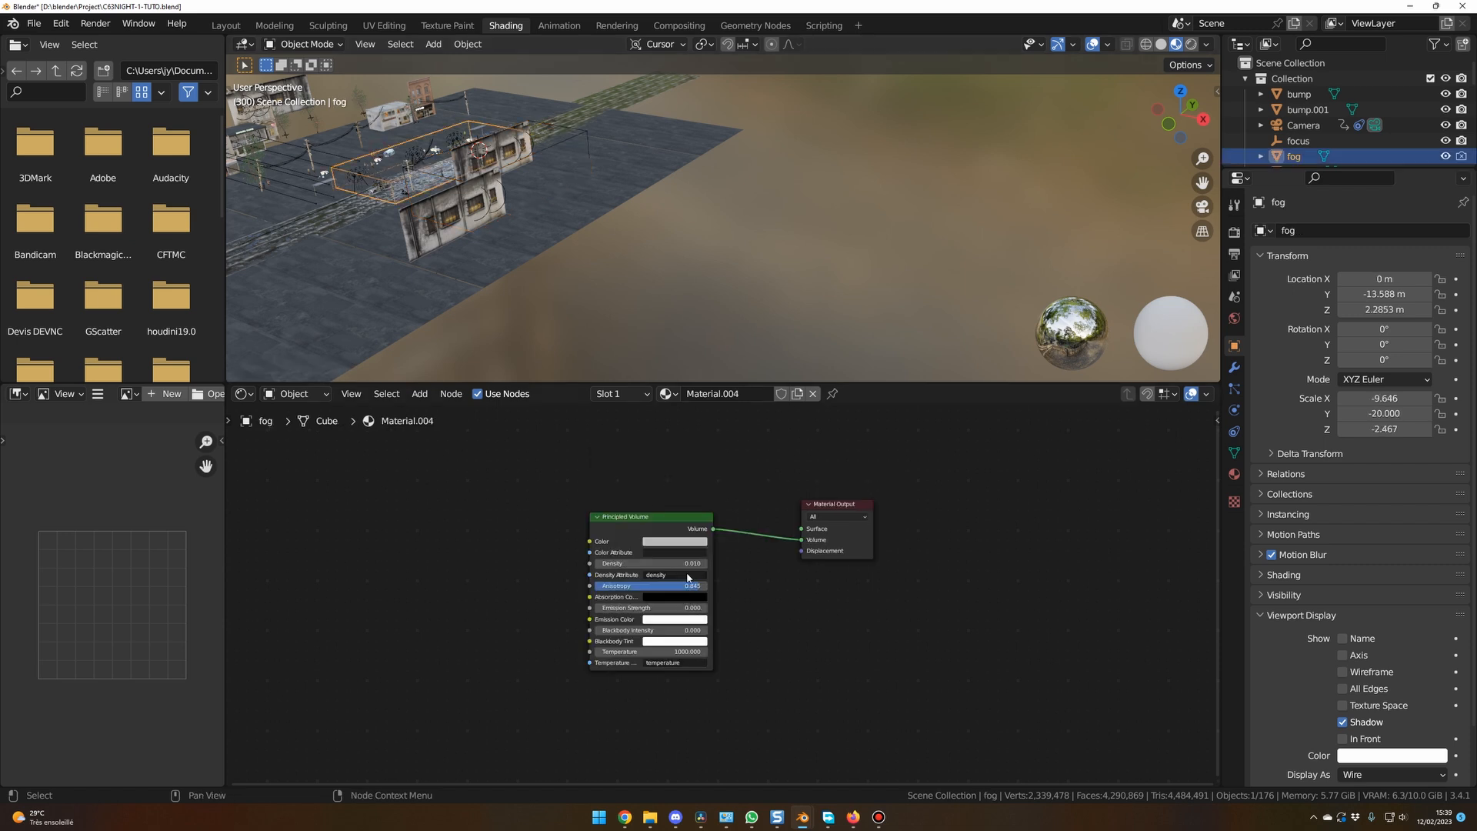
left_click(550, 150)
left_click(685, 494)
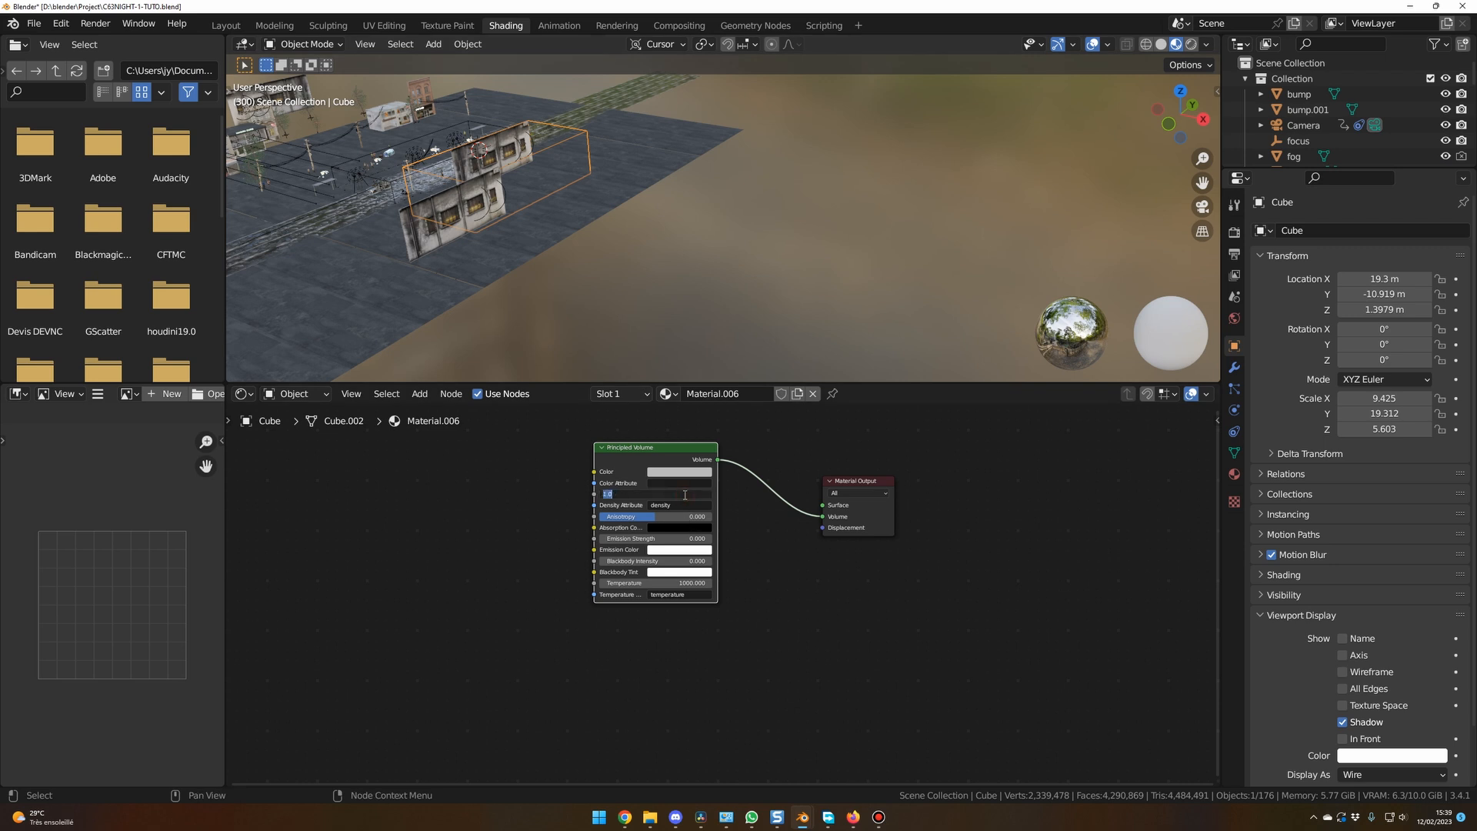
type("0.01")
key("Return")
Step: Compare with the fog object's volume again and set the box's Principled Volume anisotropy to 0.8
left_click(351, 171)
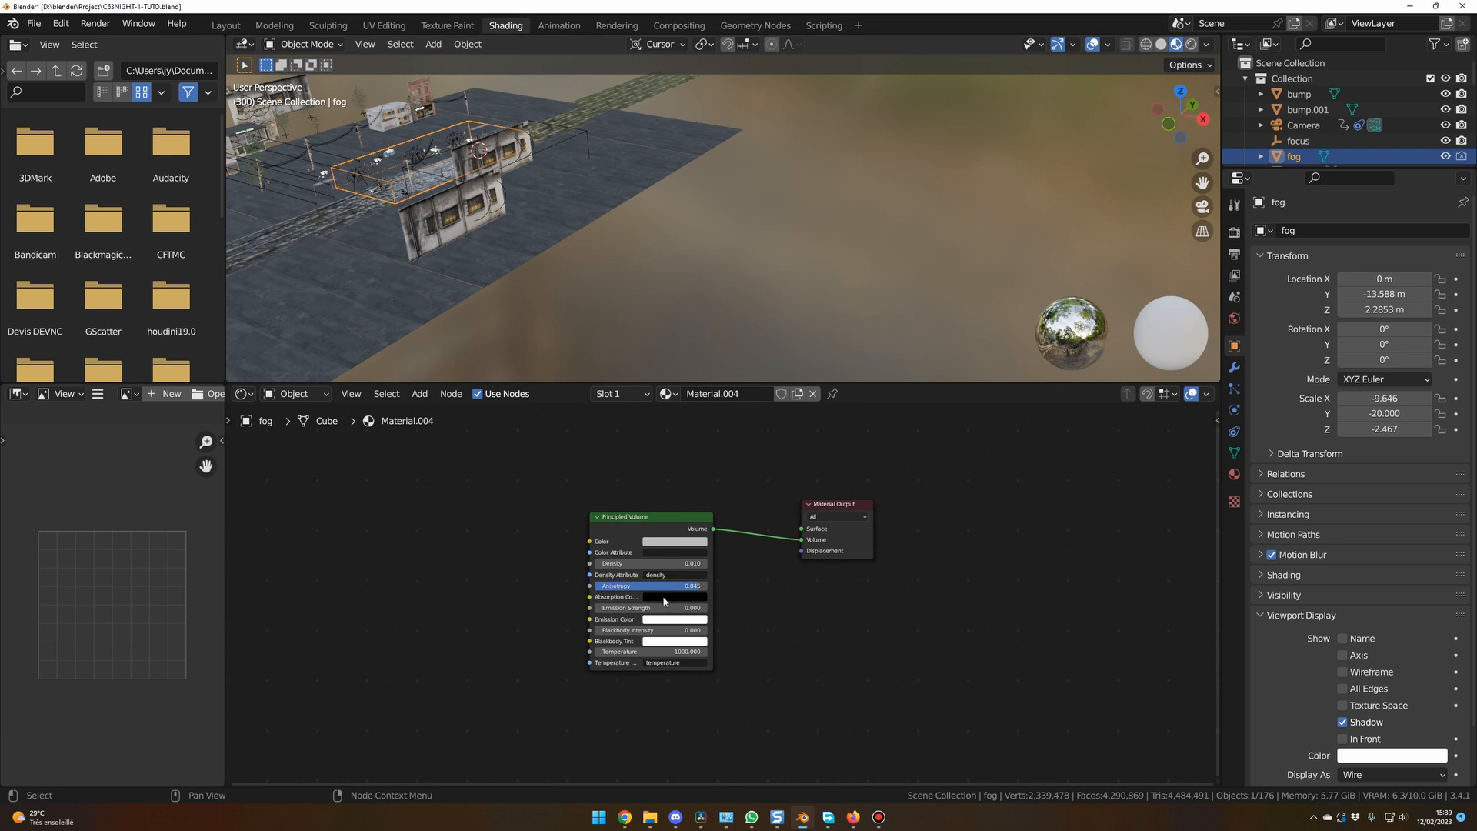
left_click(543, 151)
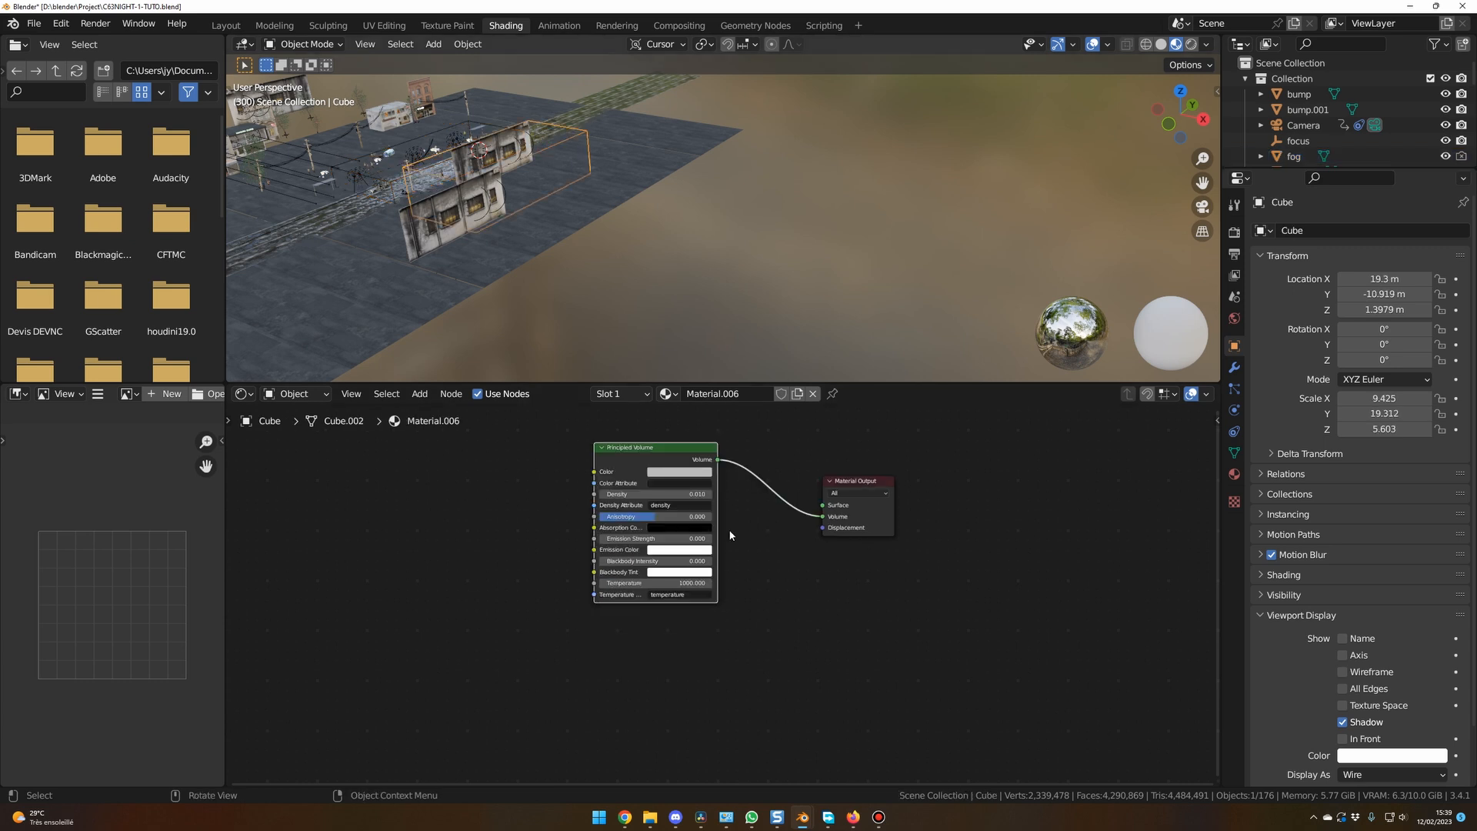
left_click(690, 518)
type("0.")
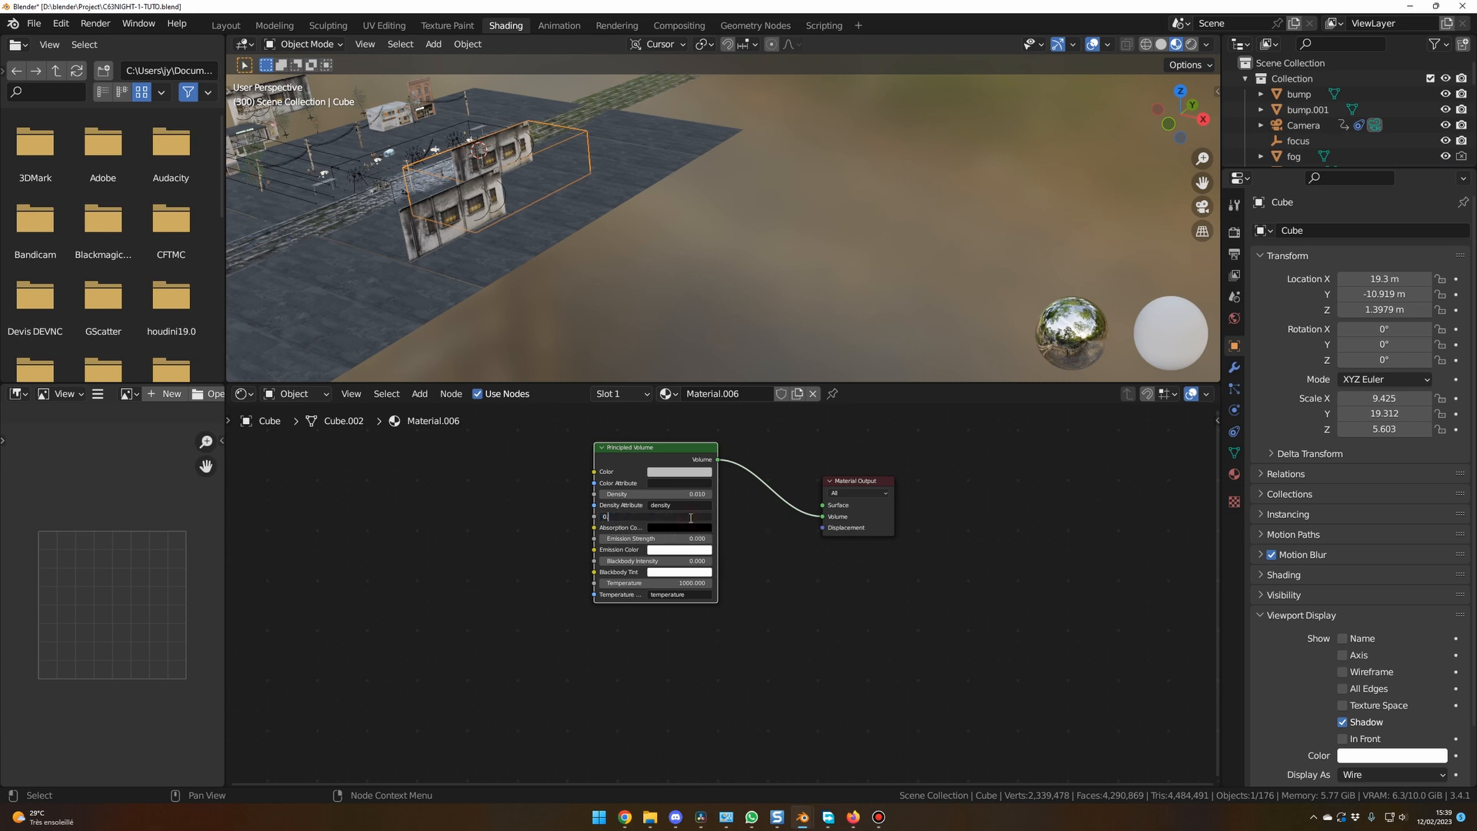
type("8")
key("Return")
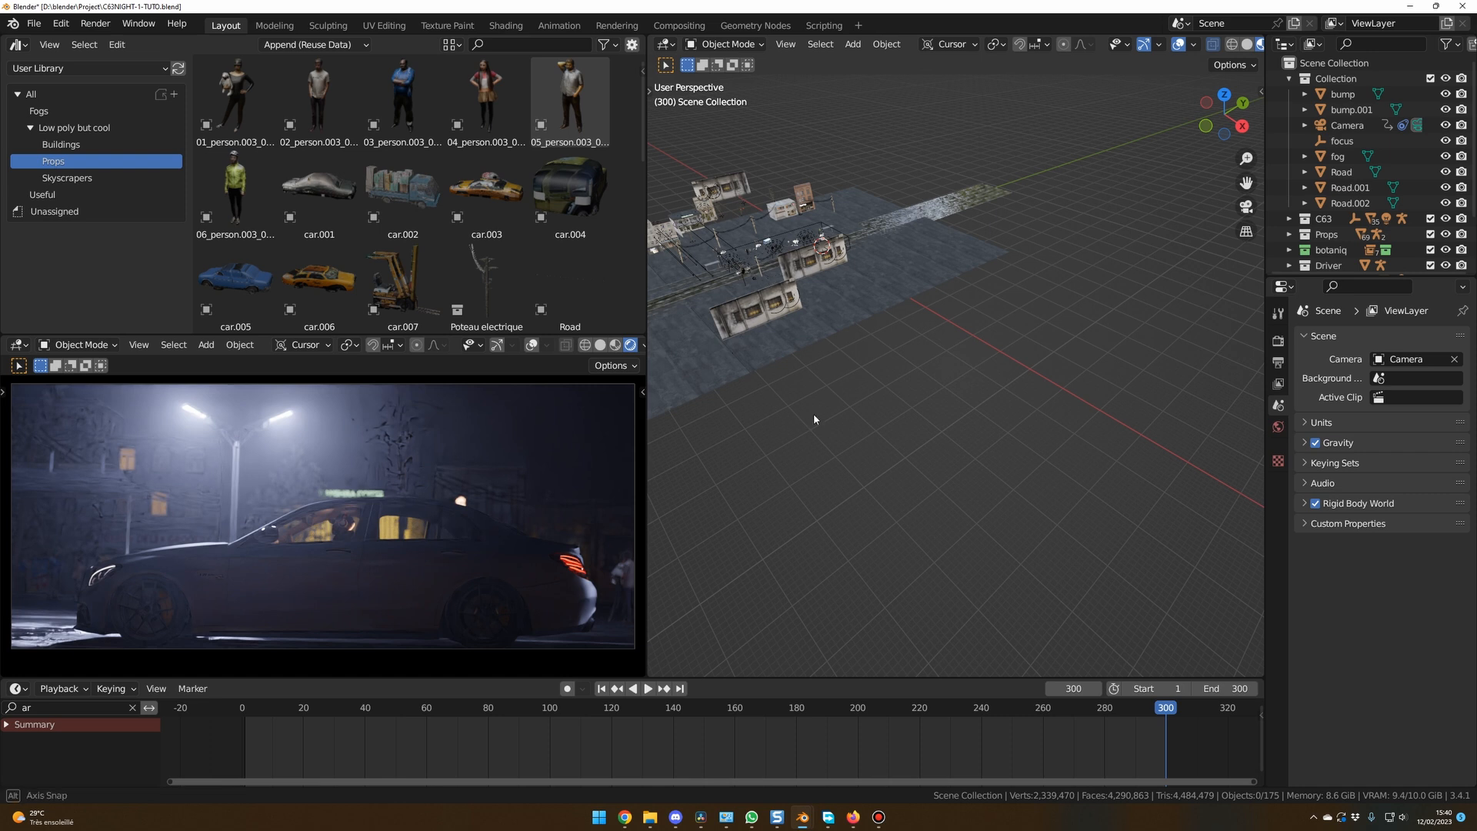
Step: Examine the street layout, the Cycles sampling and motion blur settings, and the output format, frame range and file settings
middle_click_drag(926, 417, 926, 496)
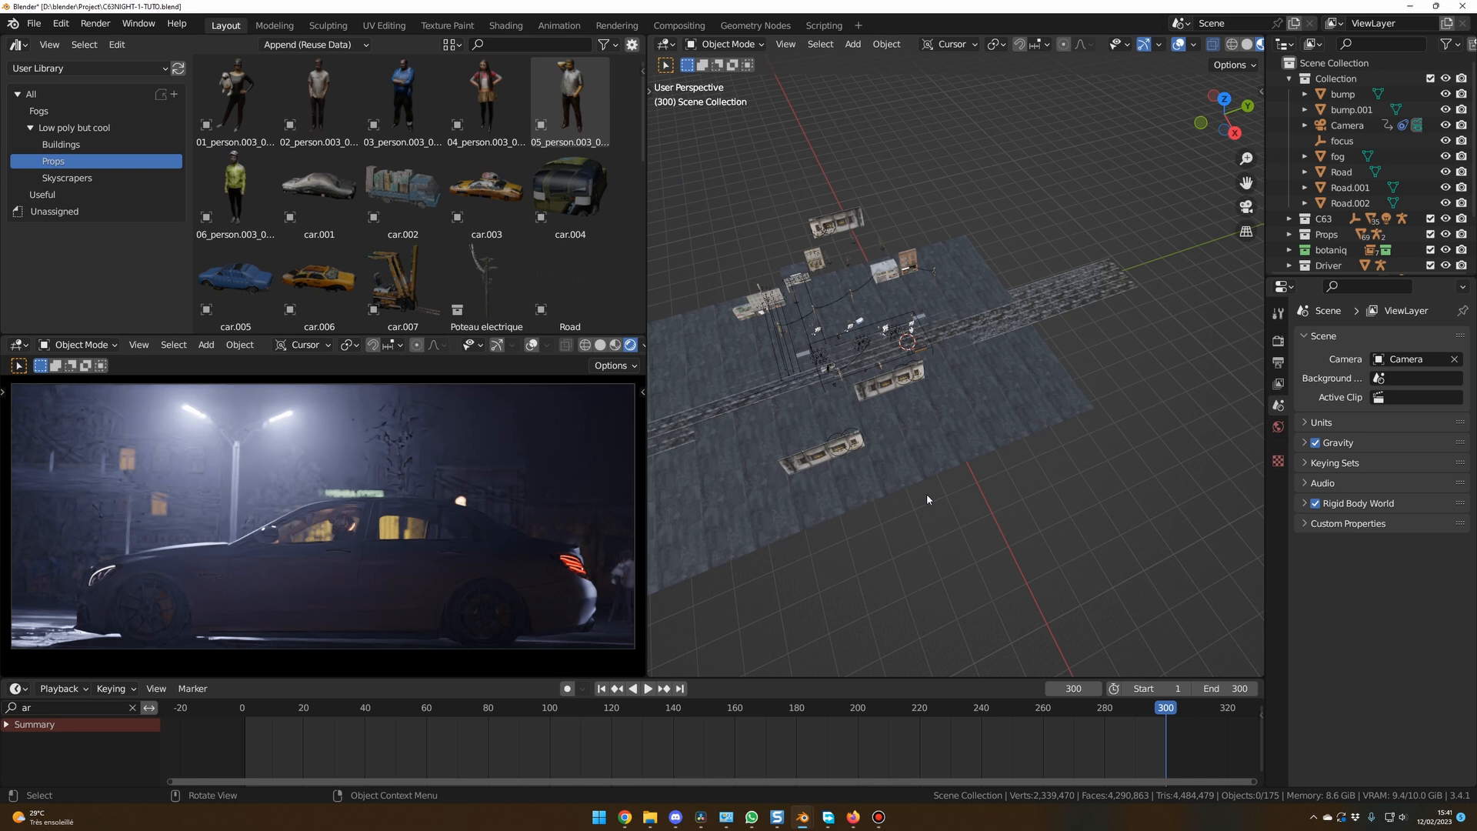
scroll(926, 494, "up", 2)
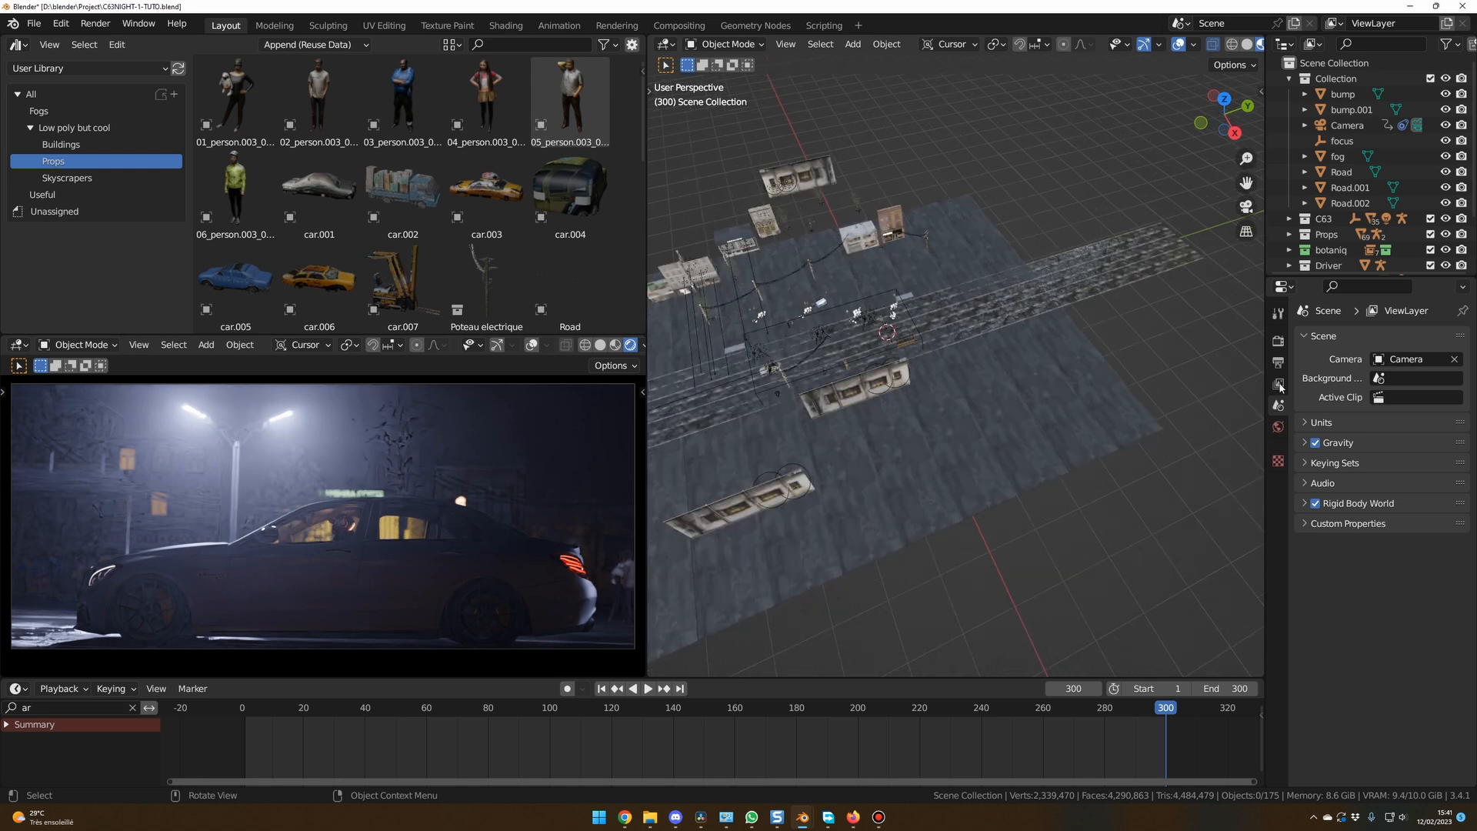
left_click(1277, 341)
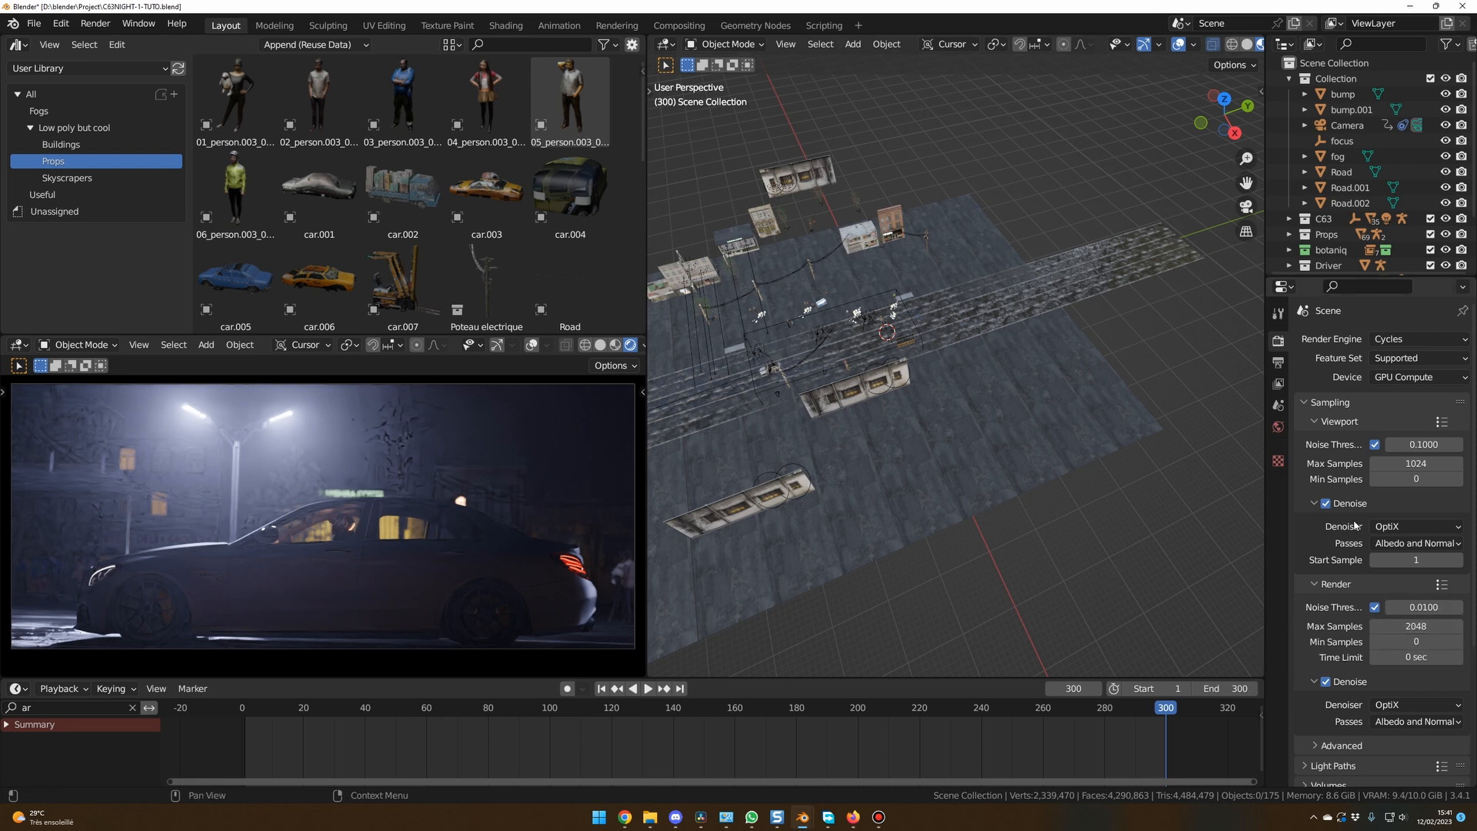
scroll(1363, 579, "down", 3)
scroll(1363, 578, "down", 2)
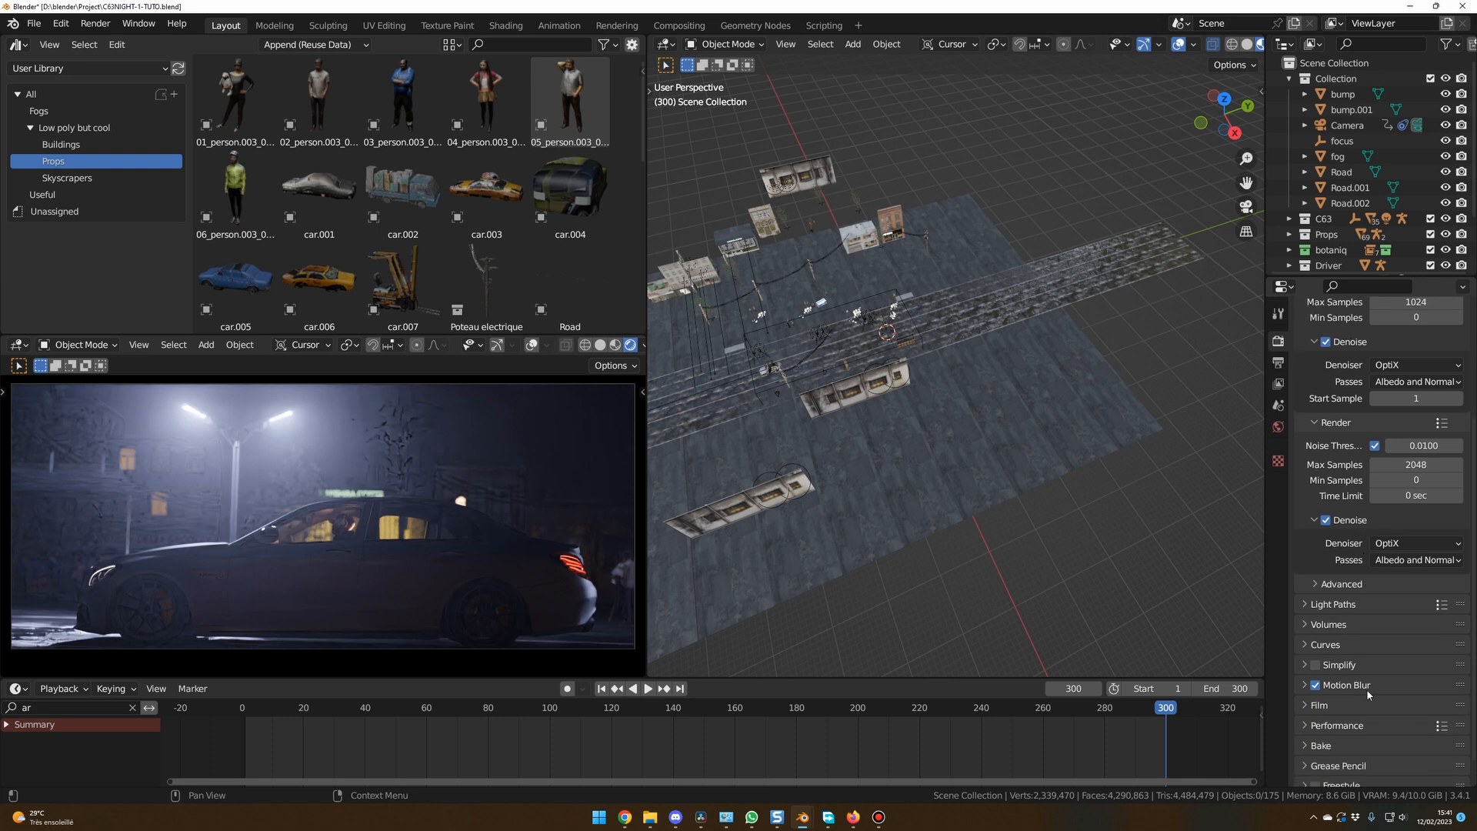
left_click(1277, 362)
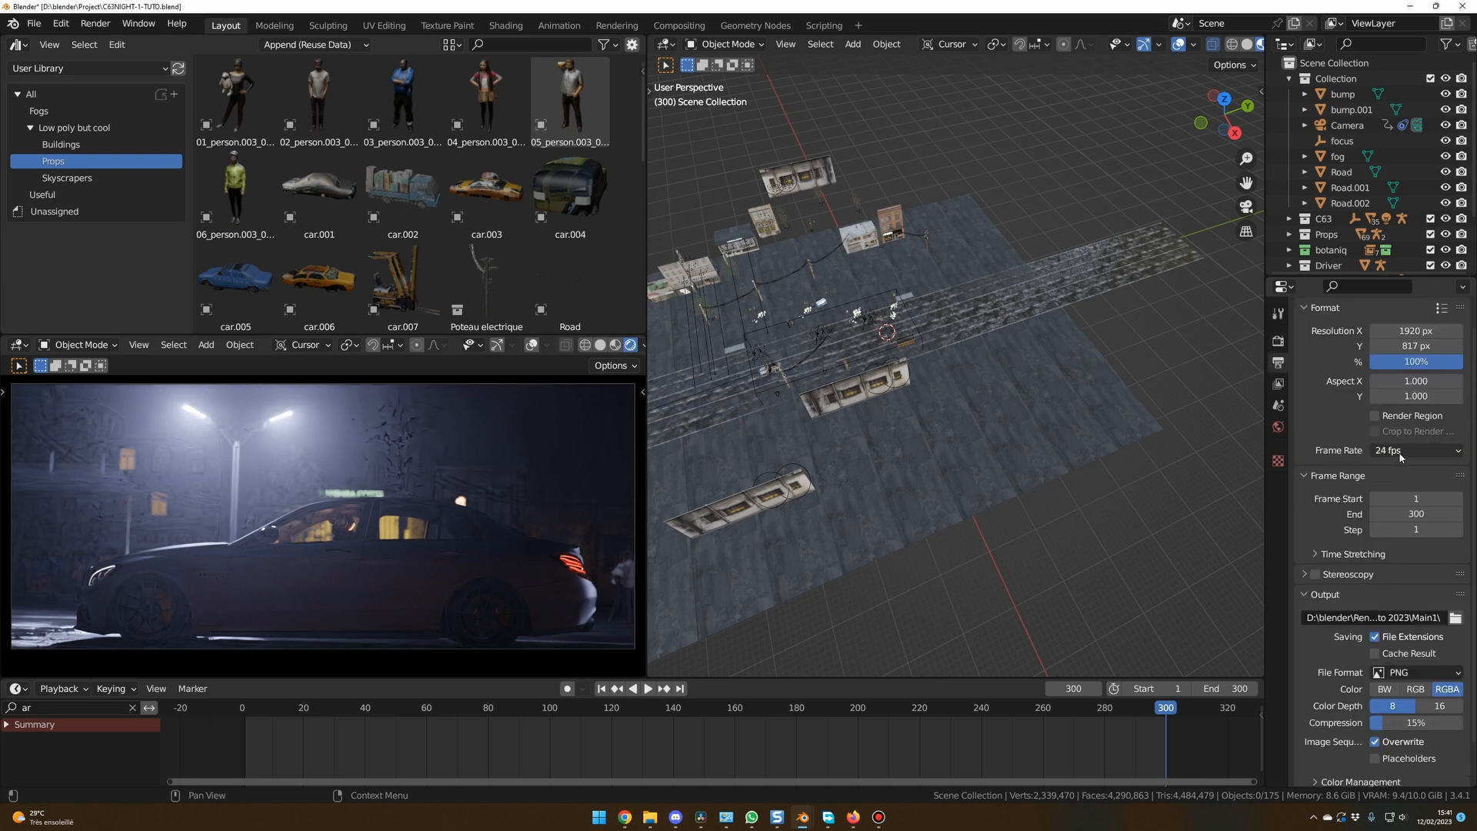
scroll(1398, 462, "down", 2)
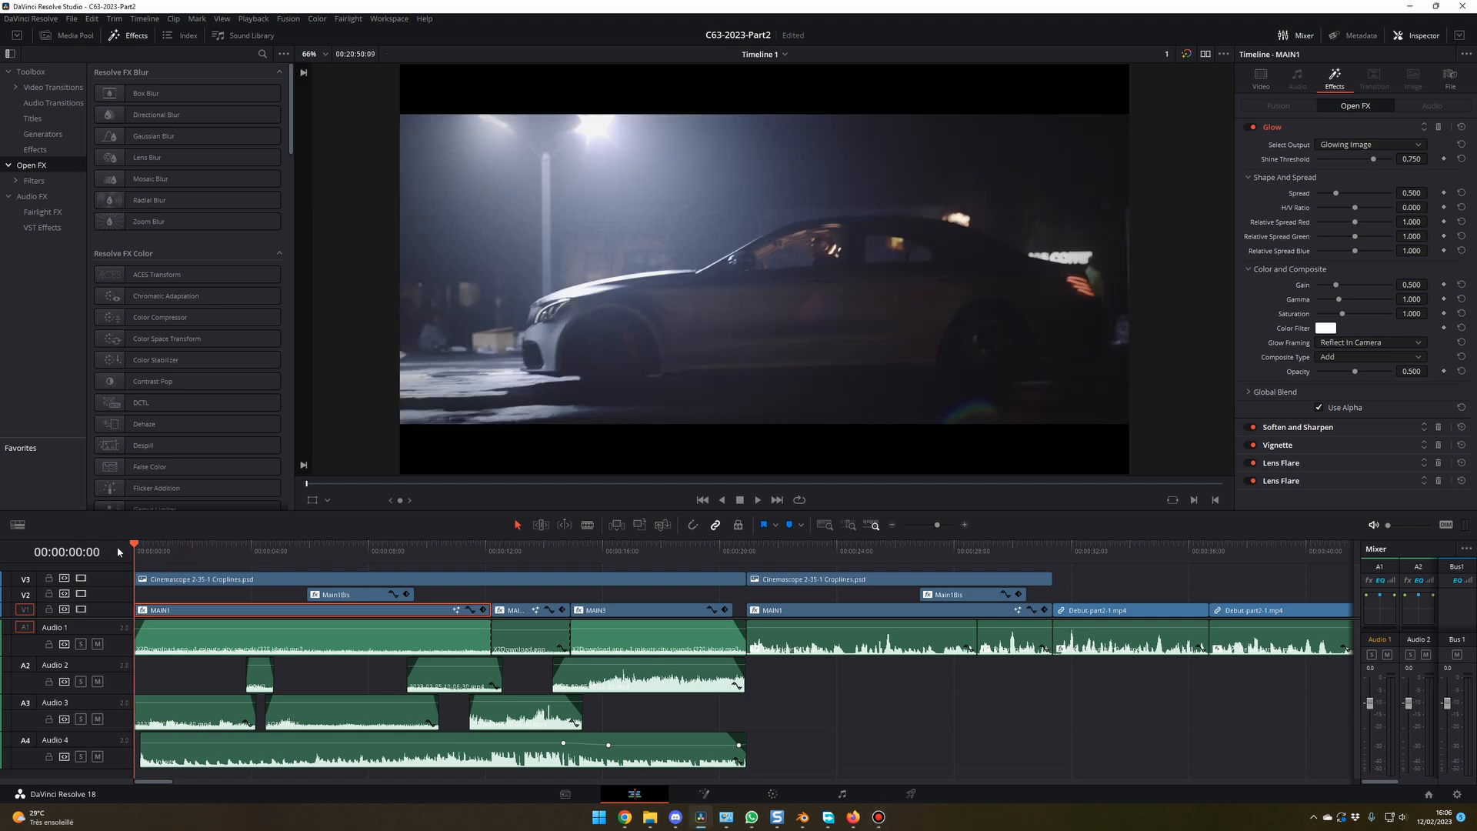
Step: Switch to DaVinci Resolve, then play and scrub the beginning of the MAIN1 clip in the timeline
key("space")
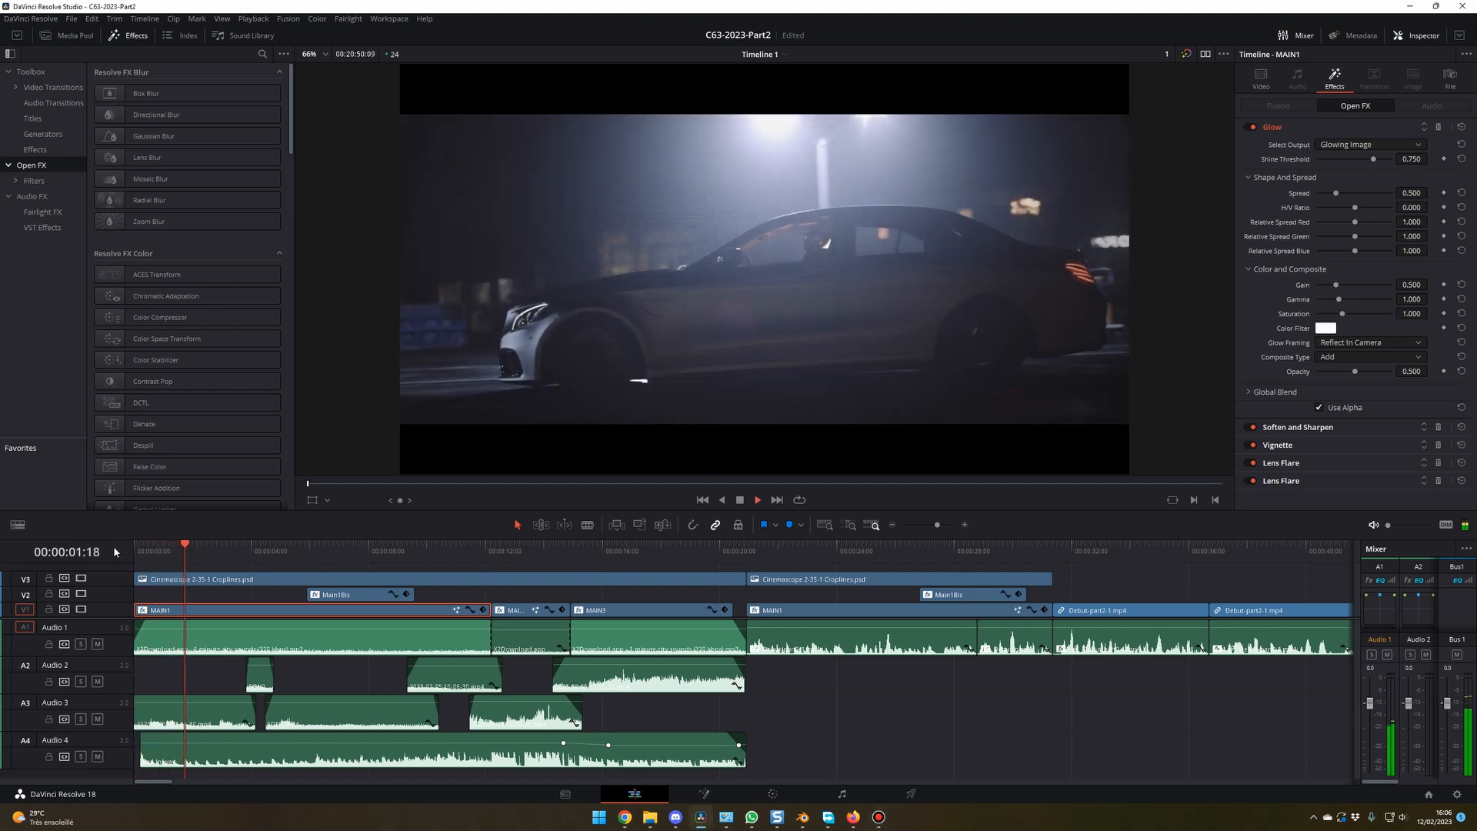
left_click(177, 550)
left_click(153, 557)
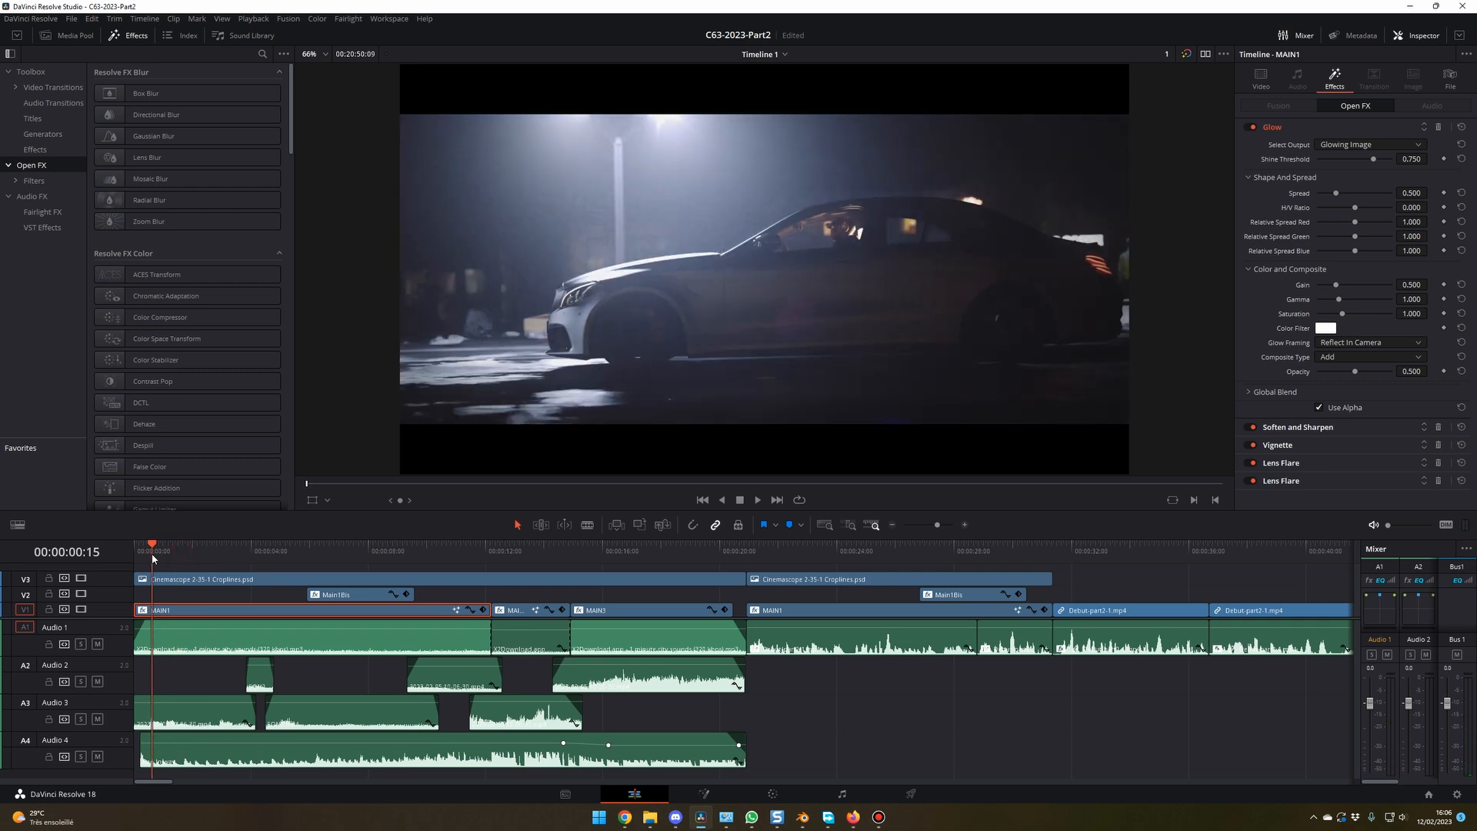
mouse_move(152, 558)
left_mouse_down()
mouse_move(200, 553)
mouse_move(163, 552)
mouse_move(180, 553)
left_mouse_up()
Step: Open the Main1 folder of rendered PNG frames in File Explorer and switch DaVinci Resolve to its Media page
mouse_move(650, 817)
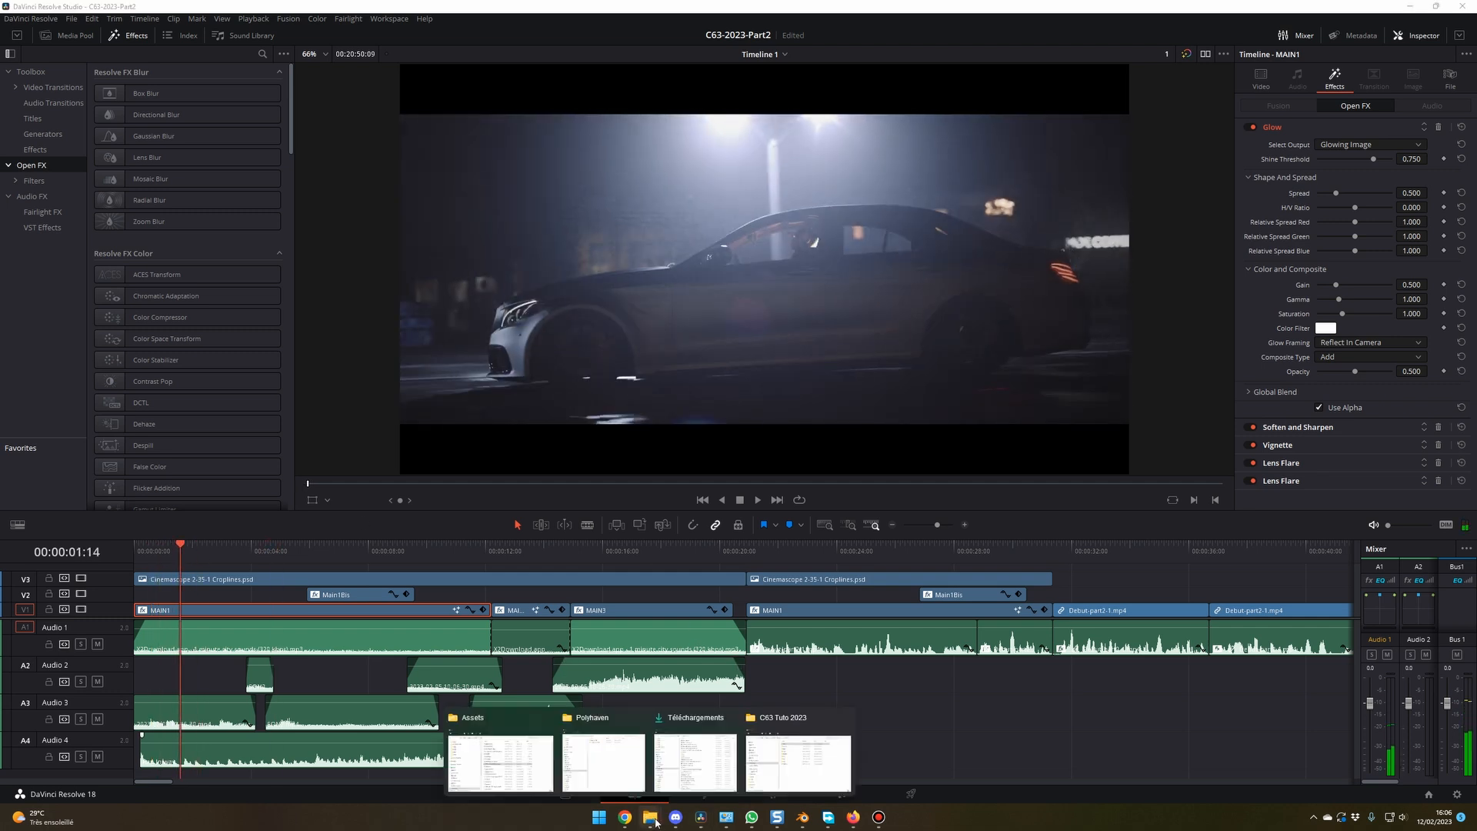
left_click(823, 771)
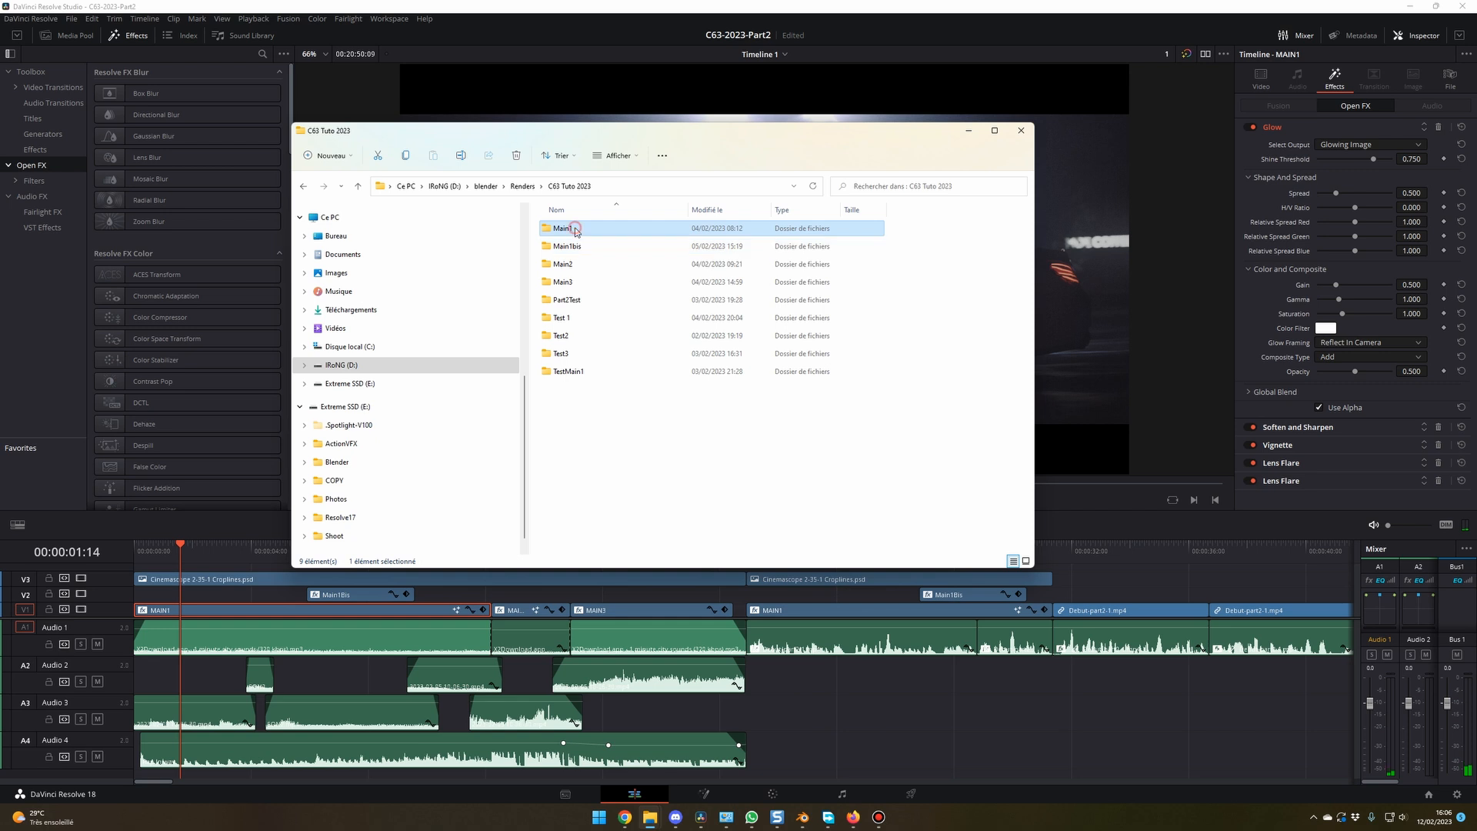
double_click(608, 228)
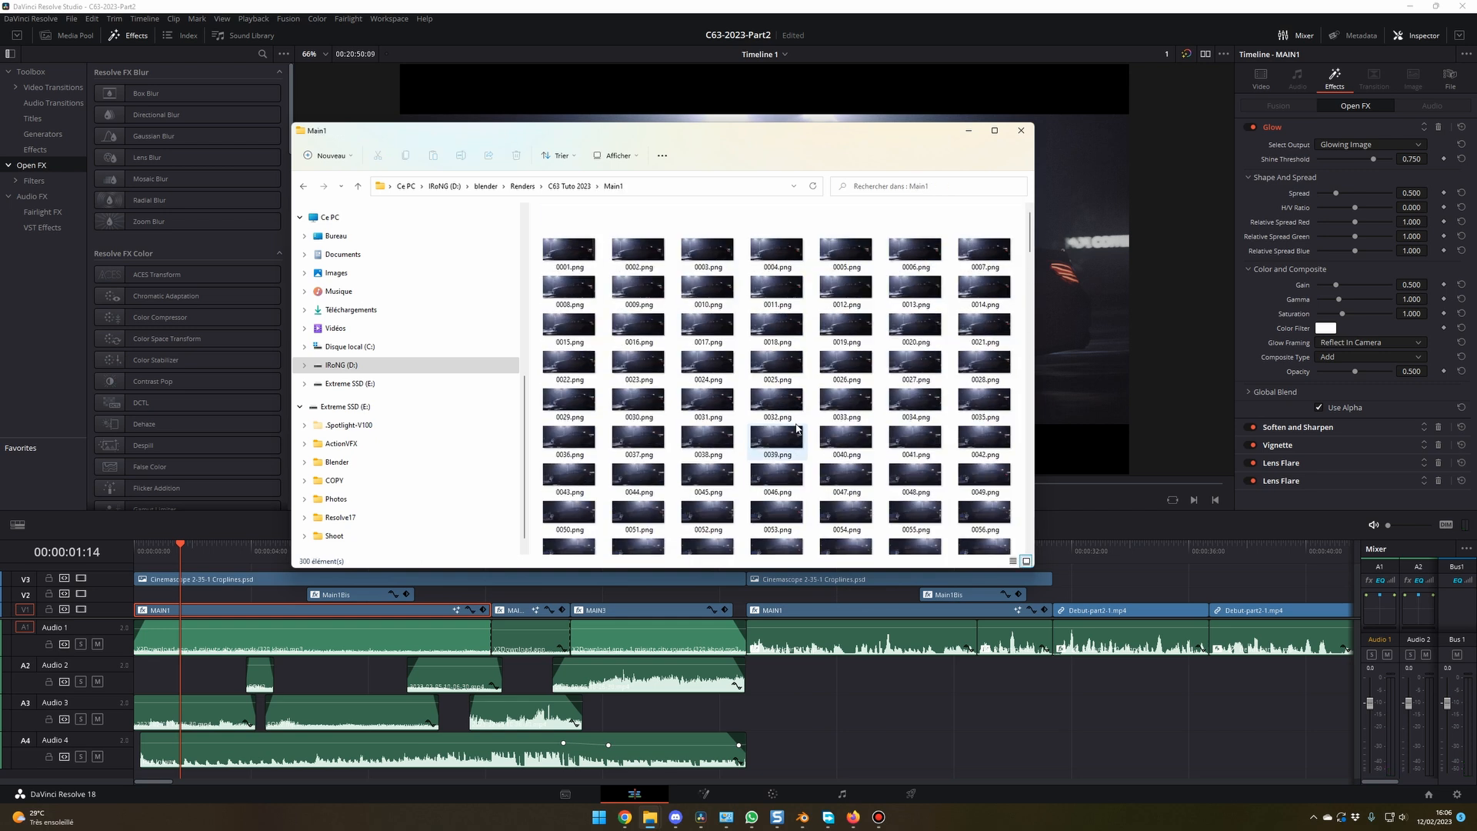
left_click(565, 793)
Step: Select all Main1 frames, return to the C63 Tuto 2023 folder and try to bring the Main1 folder into the media pool
left_click(713, 294)
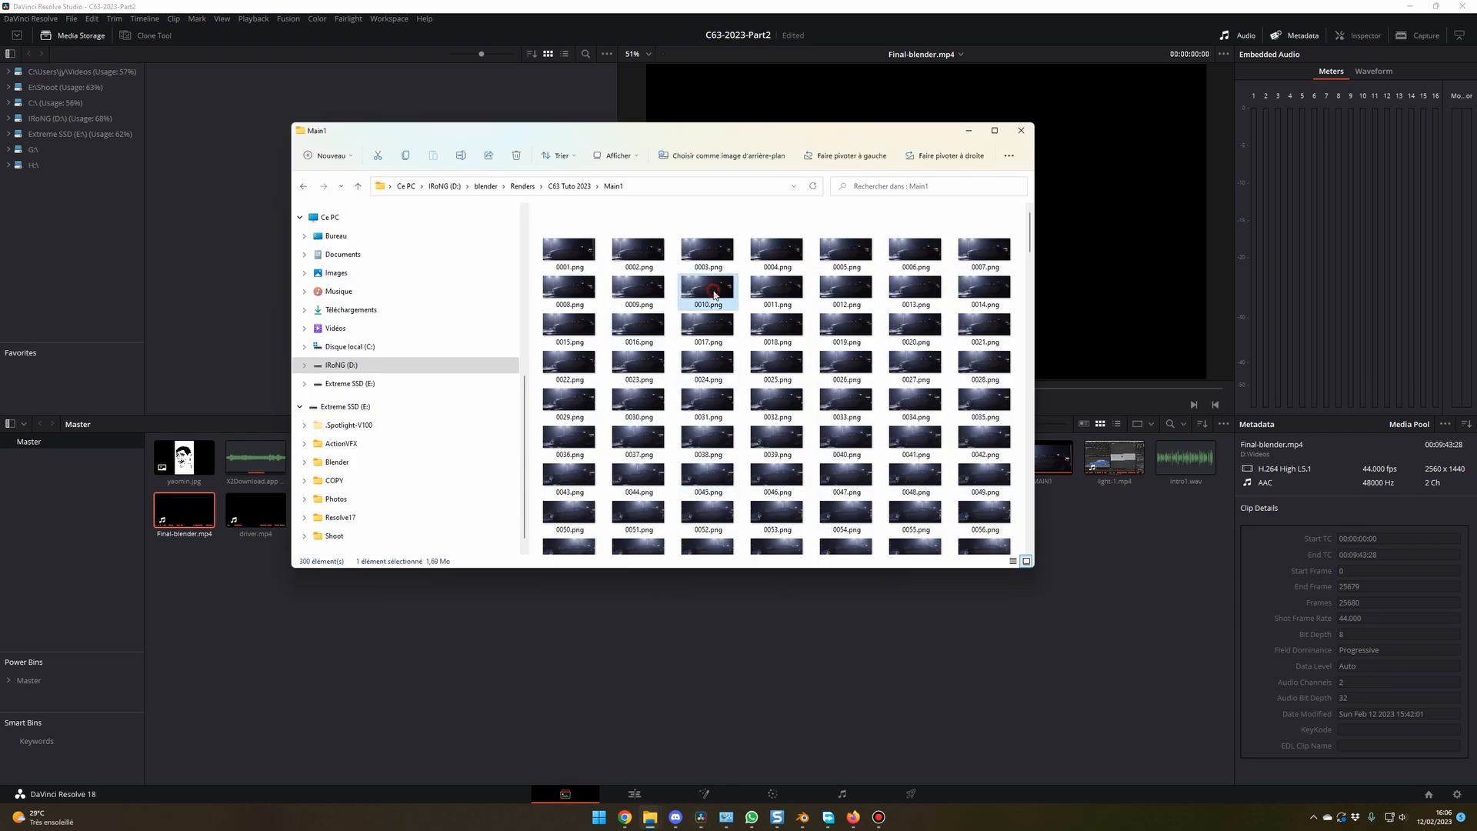
key("ctrl+a")
left_click(303, 186)
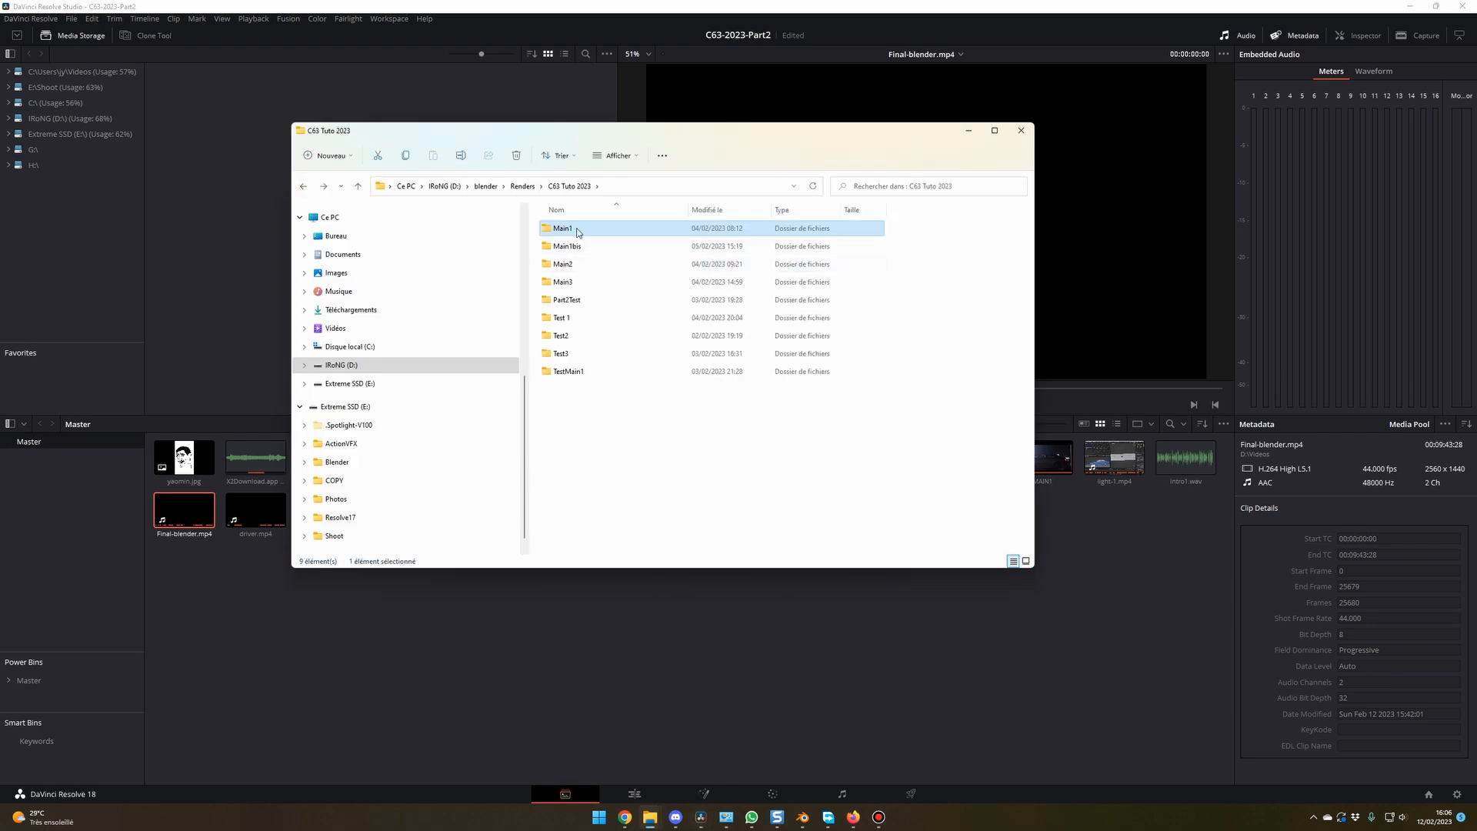
left_click_drag(568, 228, 802, 652)
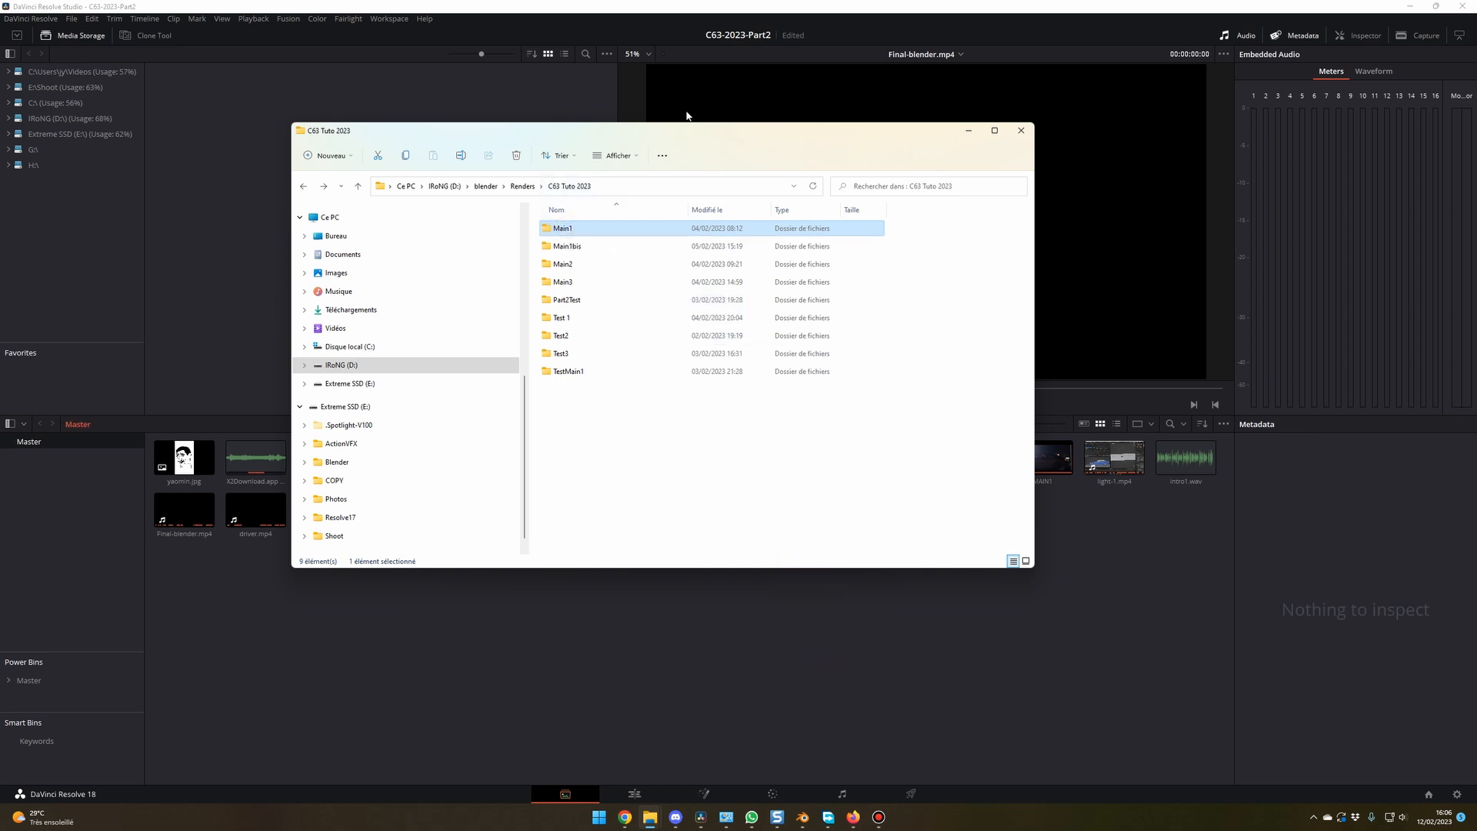
Step: Load the MAIN1 image-sequence clip from the media pool into the viewer and scrub to about 00:00:01:21
left_click_drag(683, 131, 735, 142)
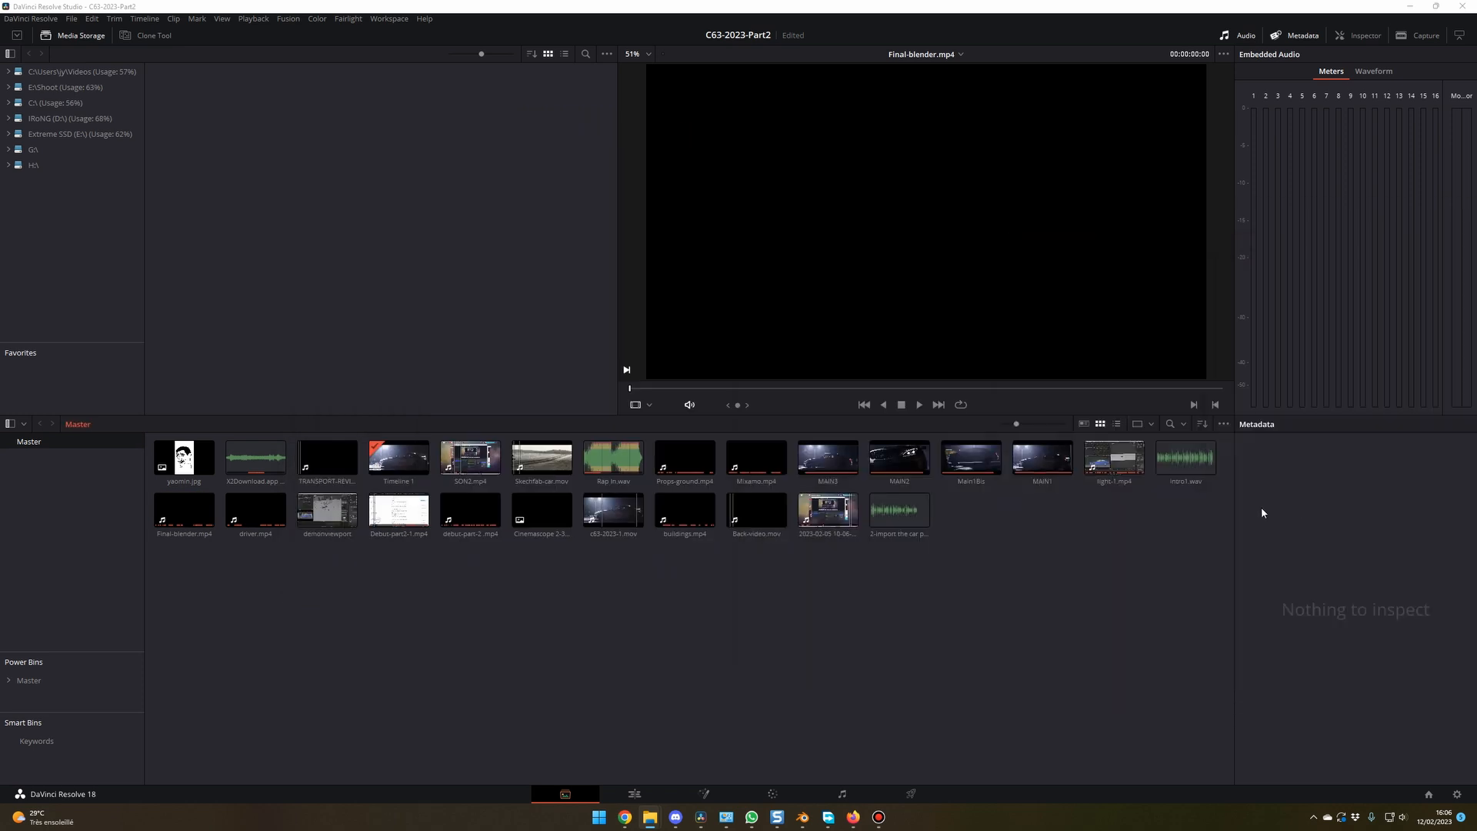
left_click(1042, 457)
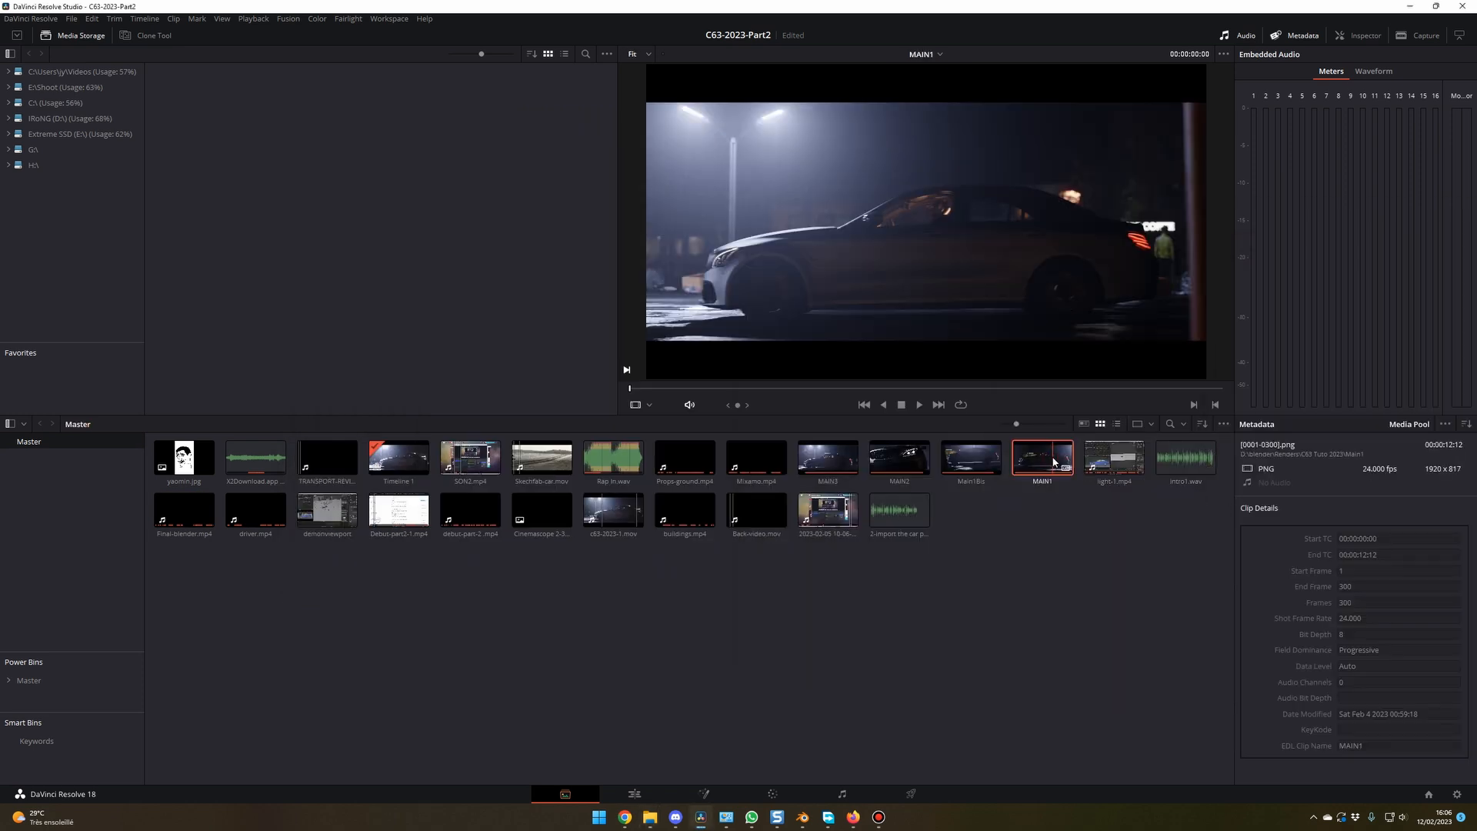
left_click_drag(664, 389, 719, 389)
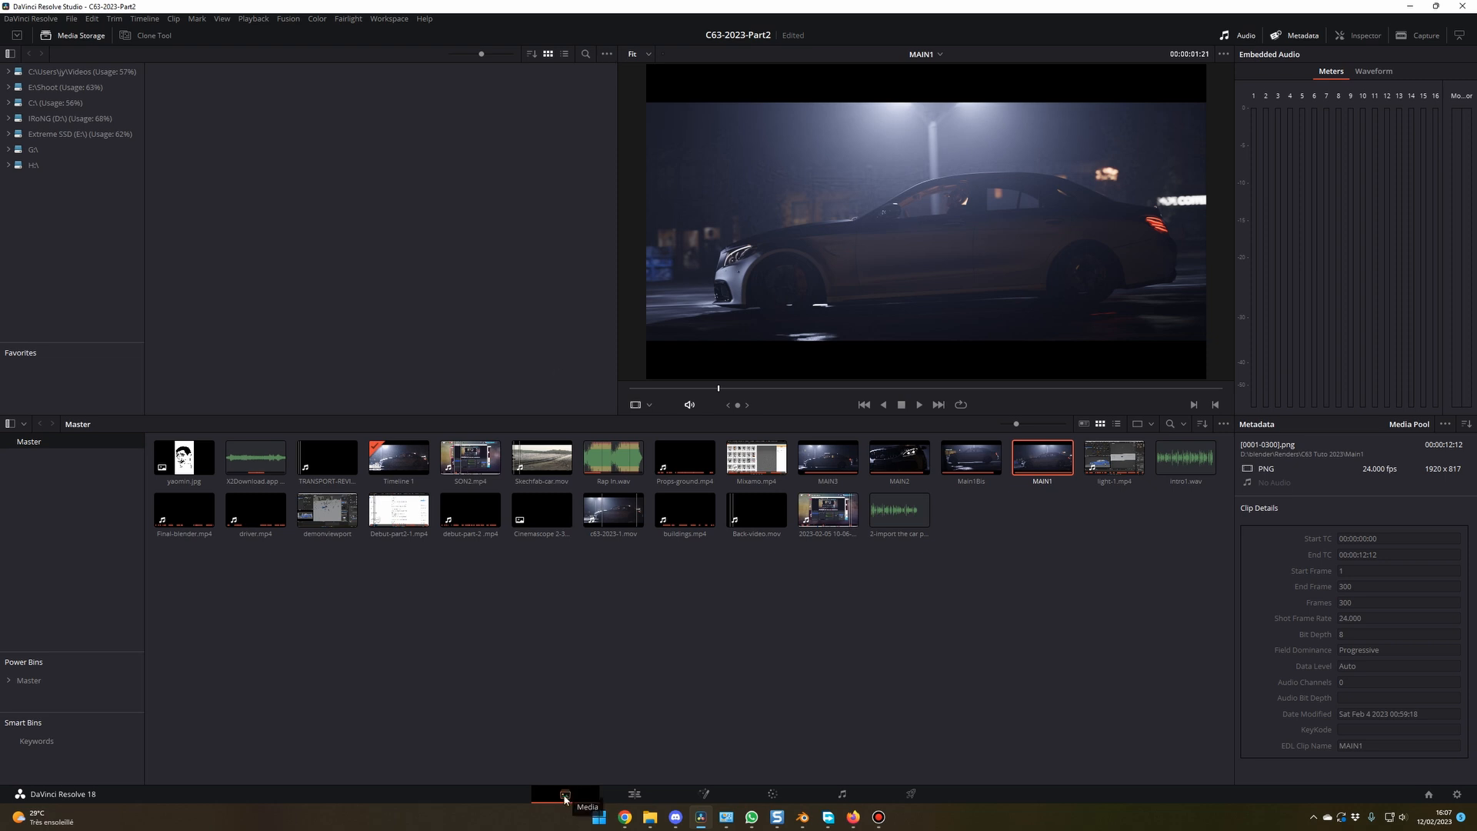
Step: Examine the media storage's Frame Display Mode choices and leave the mode set to Sequence
left_click(607, 54)
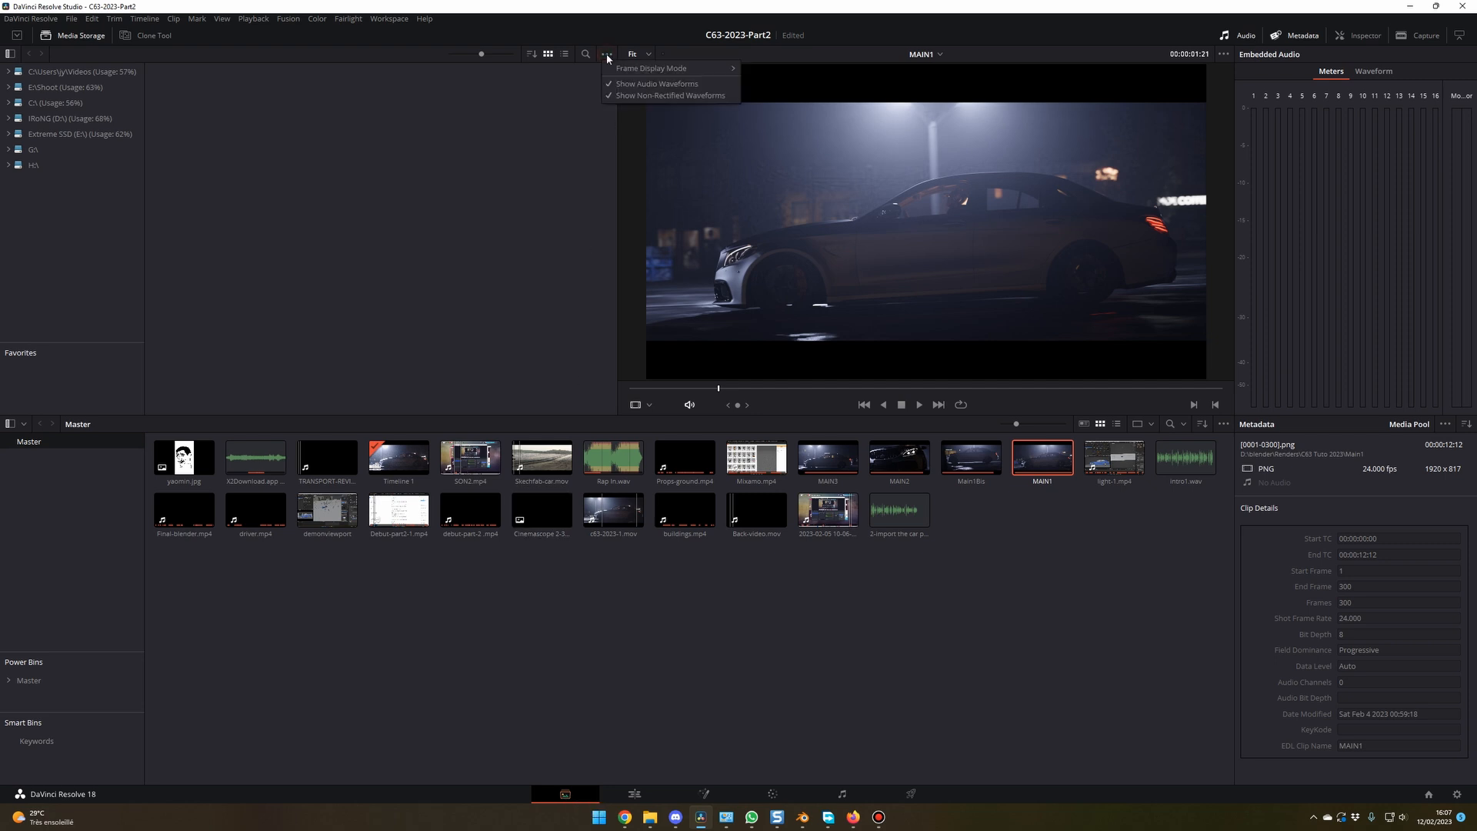
mouse_move(631, 74)
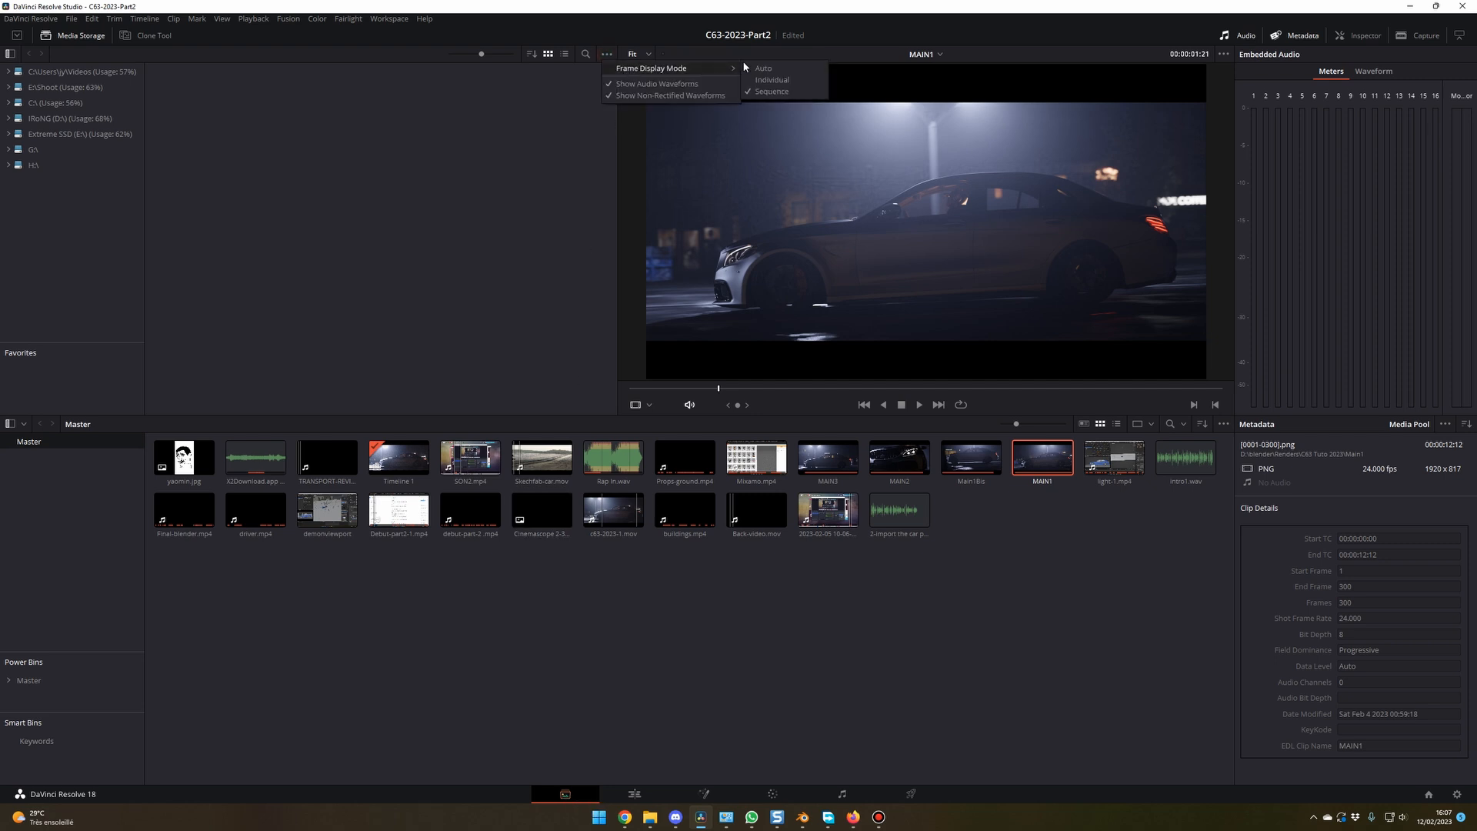
left_click(540, 636)
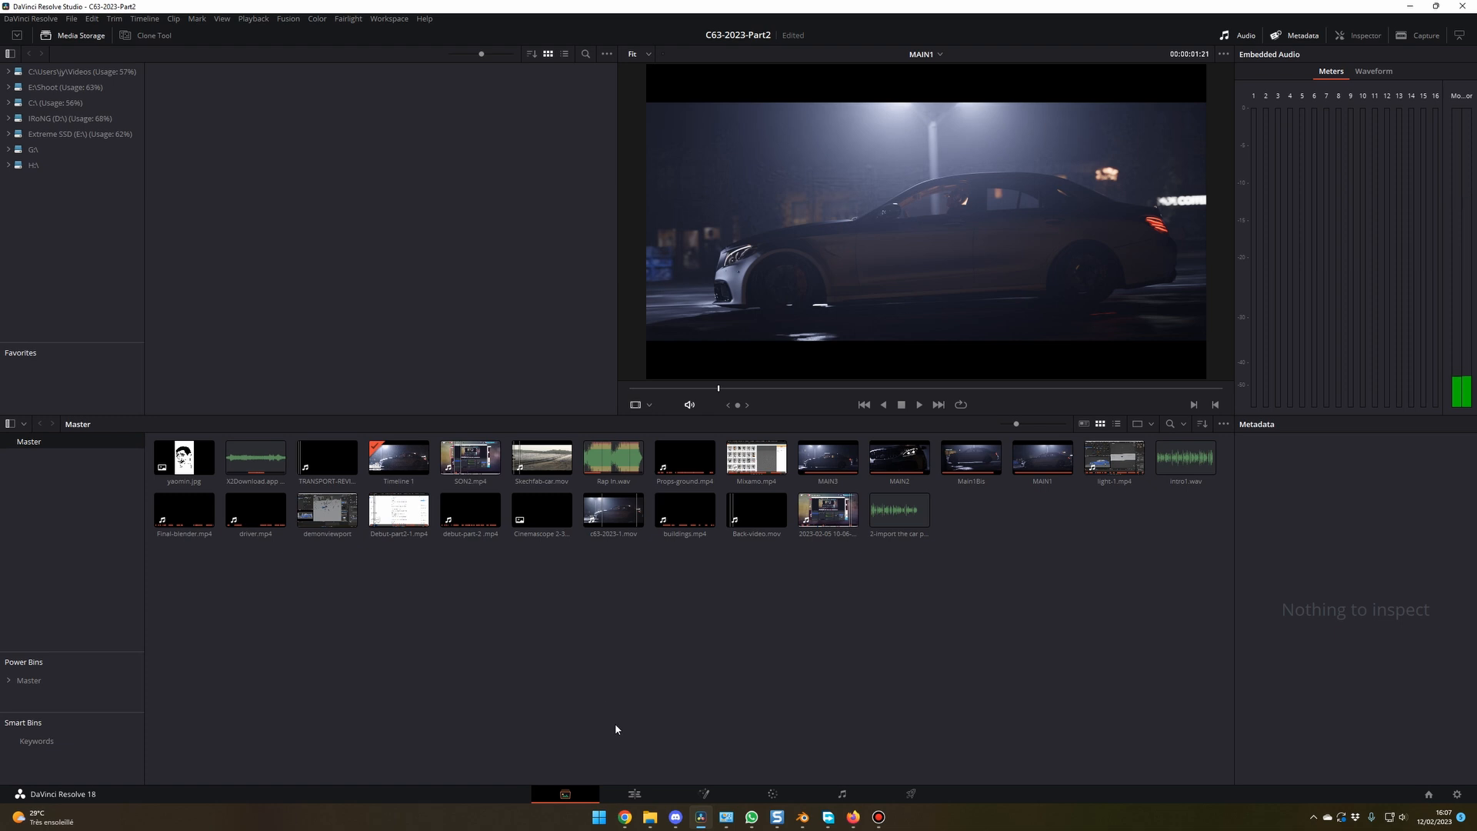
Step: Return to the Edit page, select the first MAIN1 clip at 00:00:01:10 and bypass the color grades
left_click(637, 793)
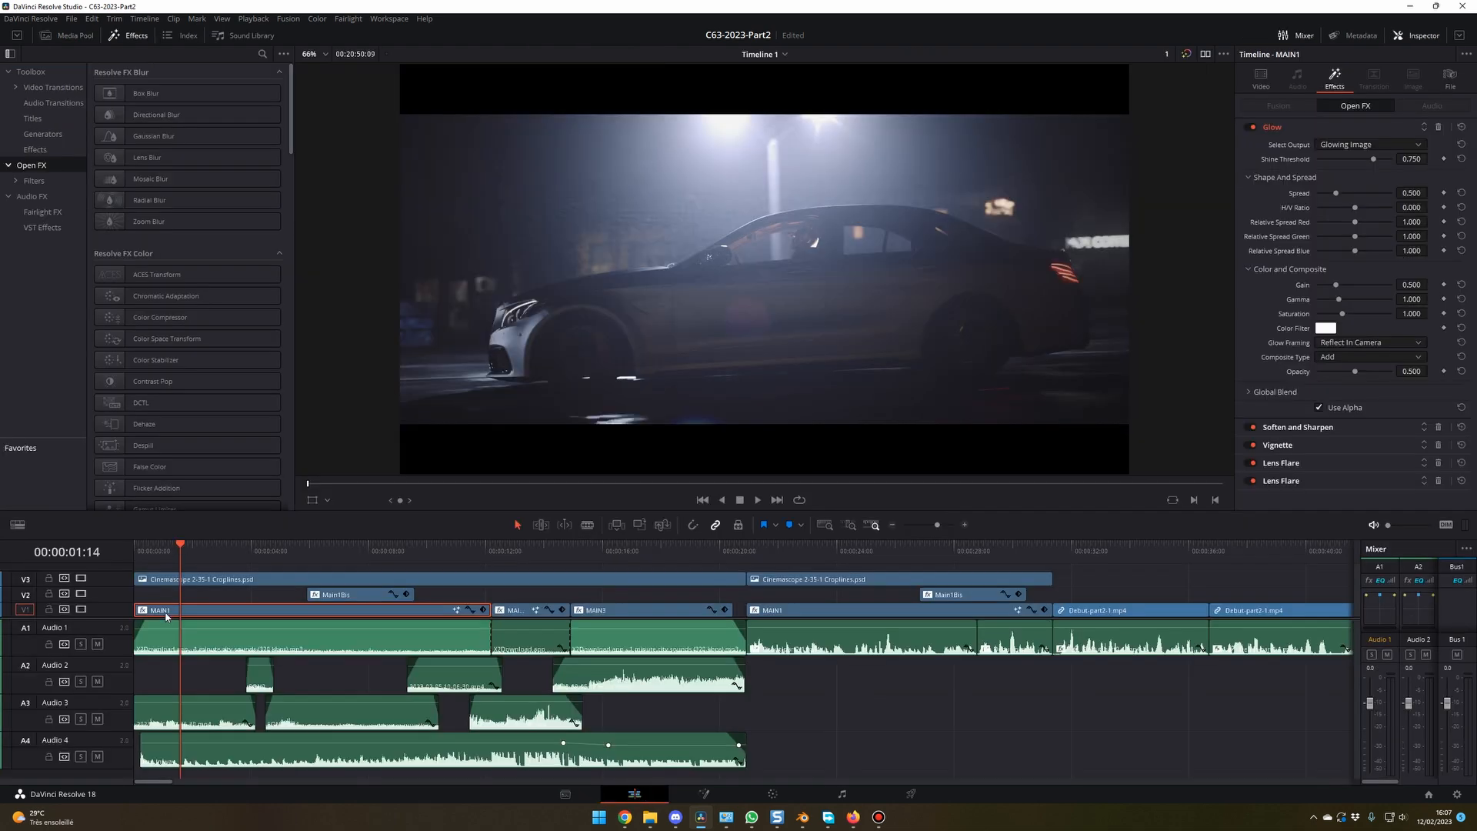
left_click(175, 548)
left_click(211, 613)
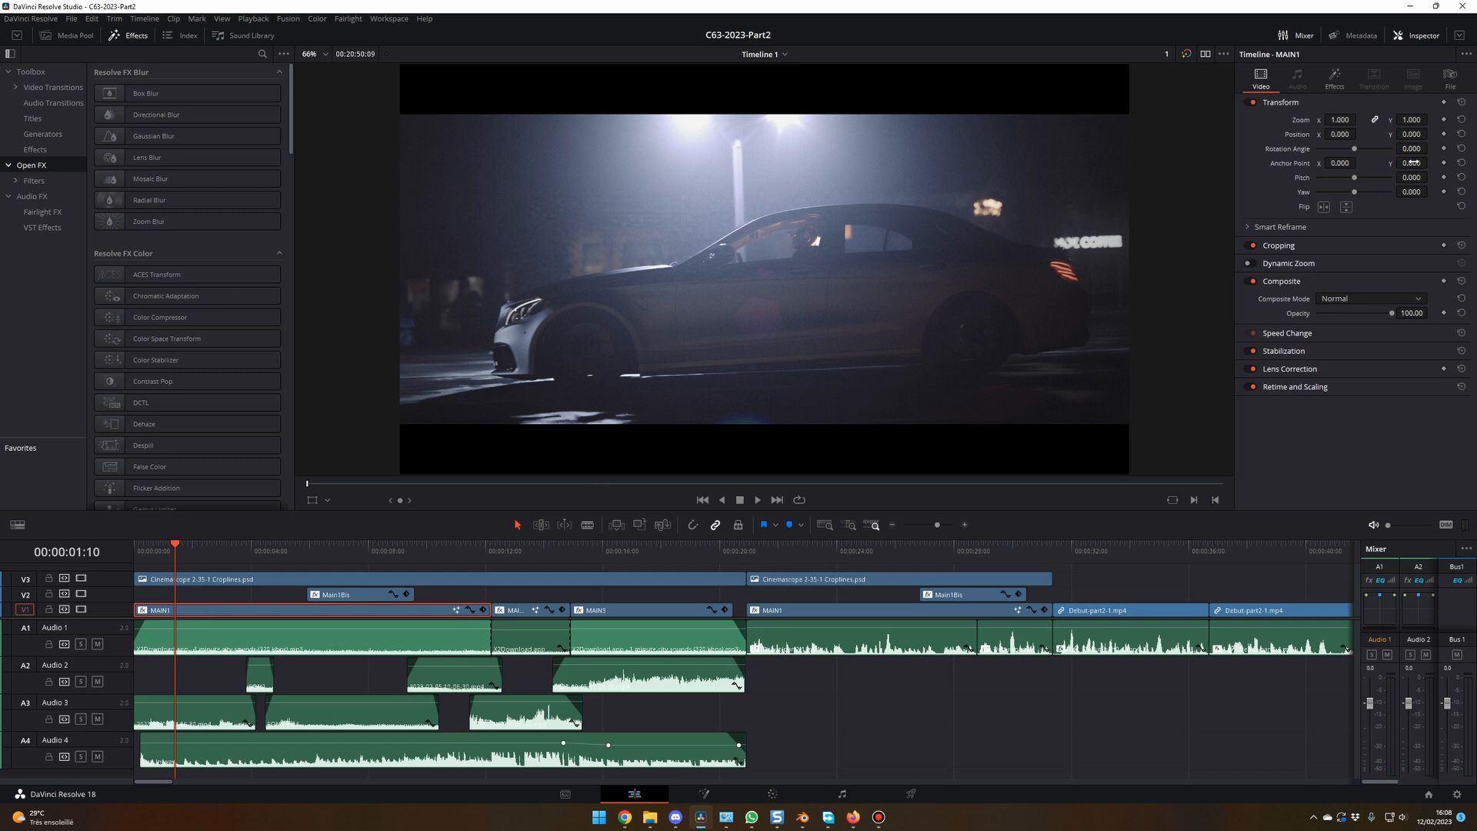
left_click(1185, 54)
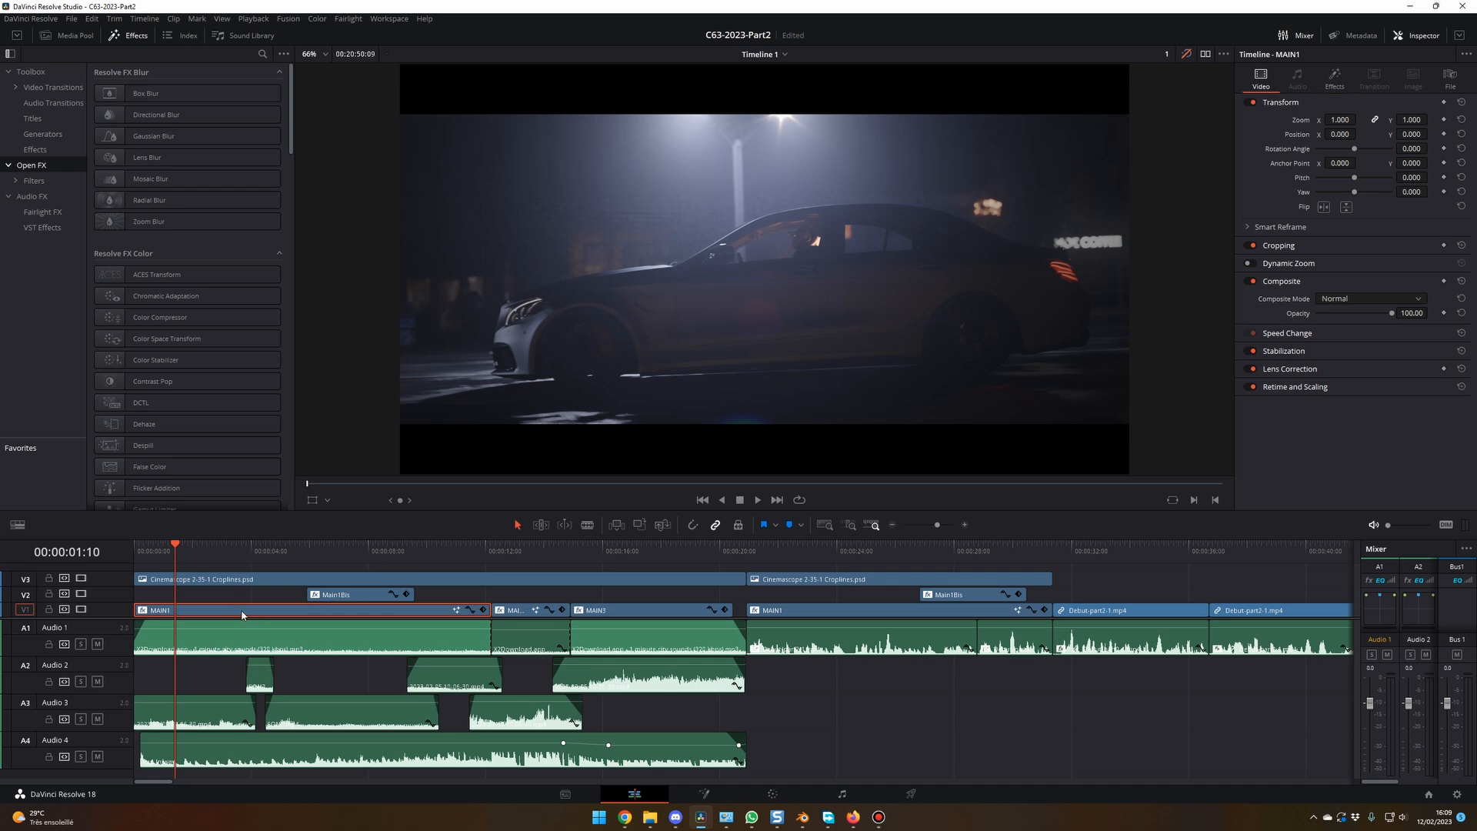
Step: Show MAIN1's Open FX and compare the image with Glow off and on, also at the timeline start
left_click(1341, 87)
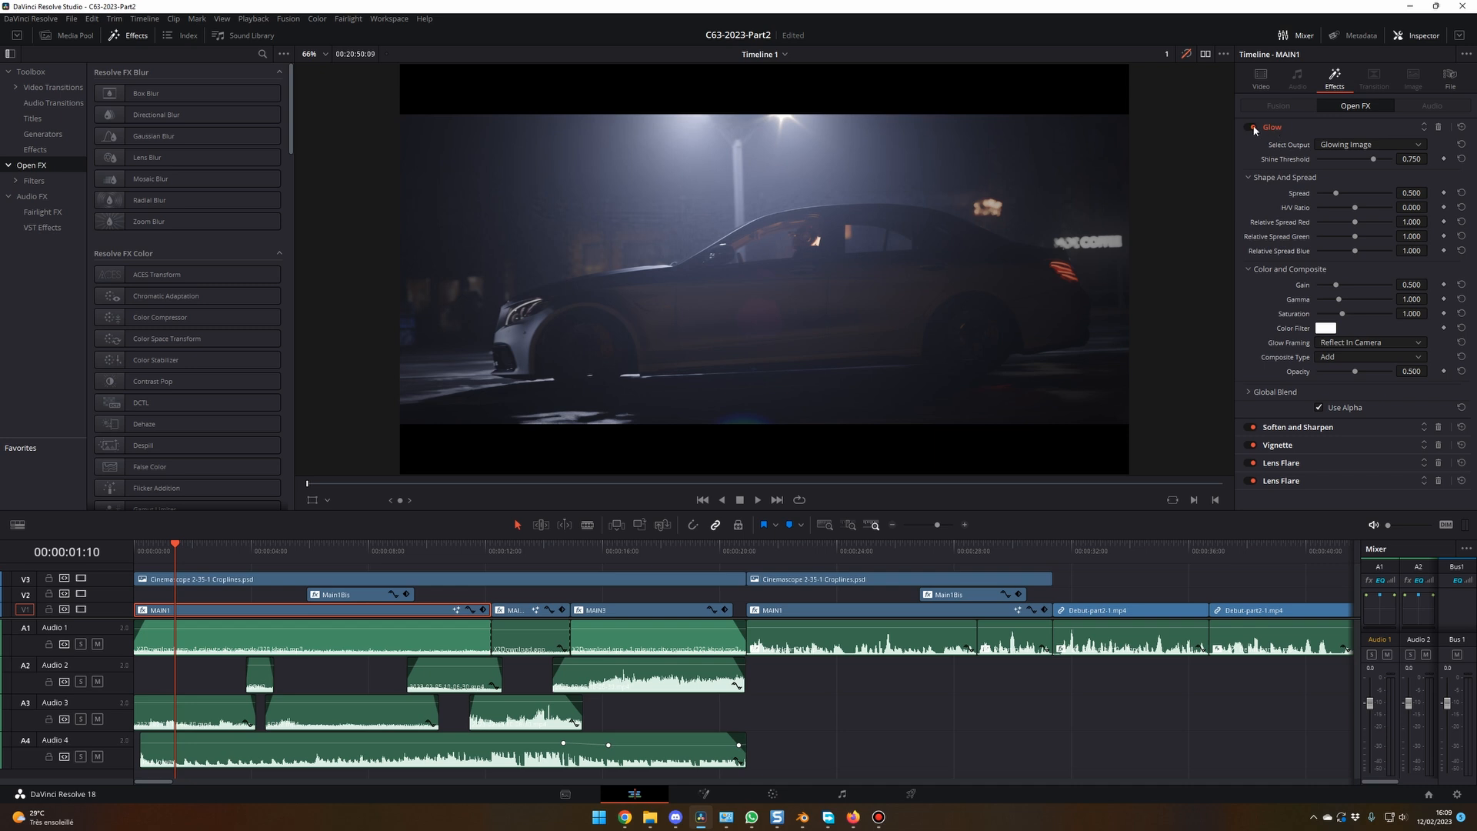
left_click(1253, 127)
left_click(1253, 127)
left_click(1253, 127)
key("Home")
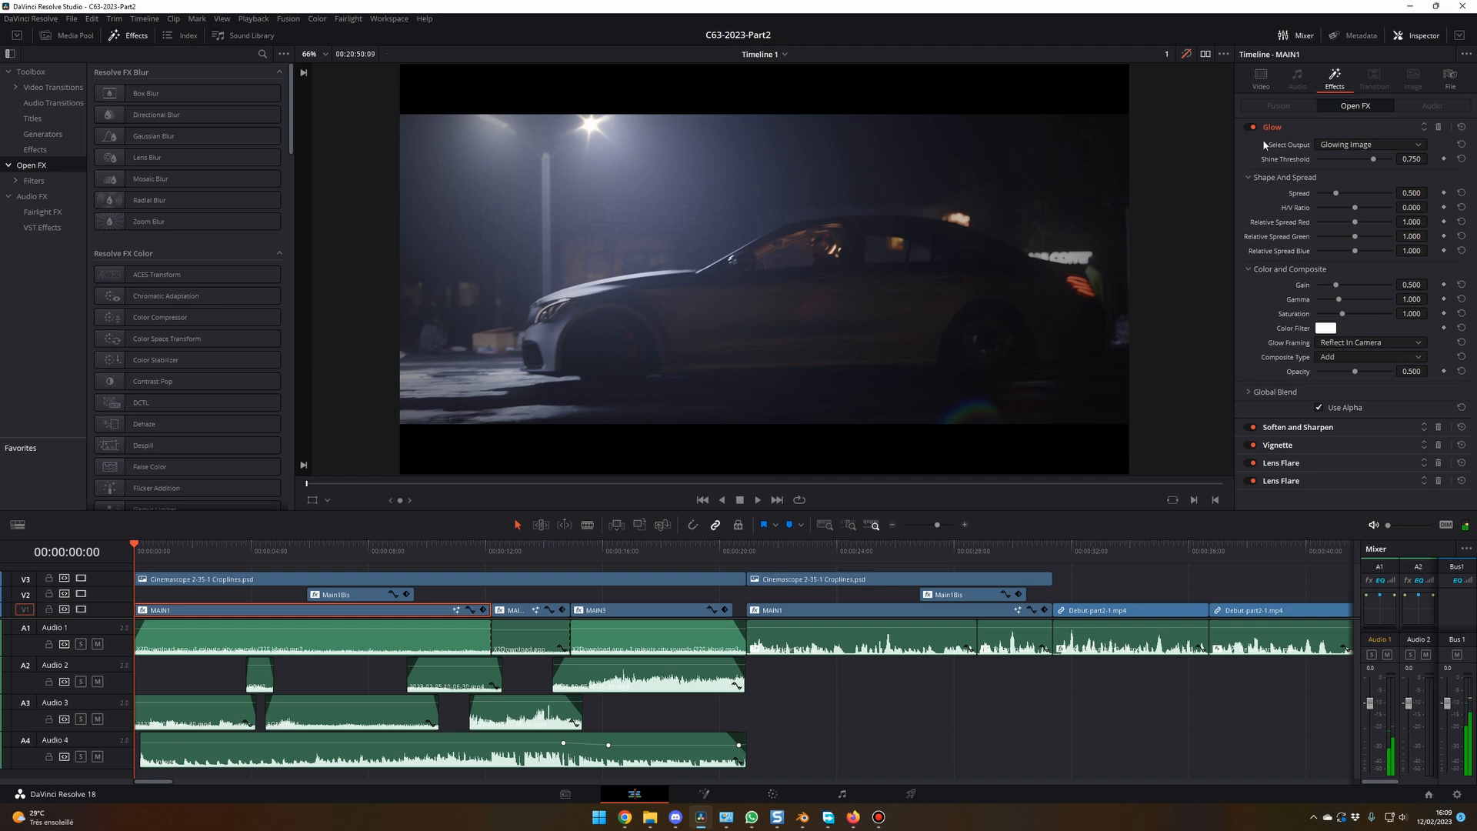
left_click(1253, 128)
left_click(1253, 128)
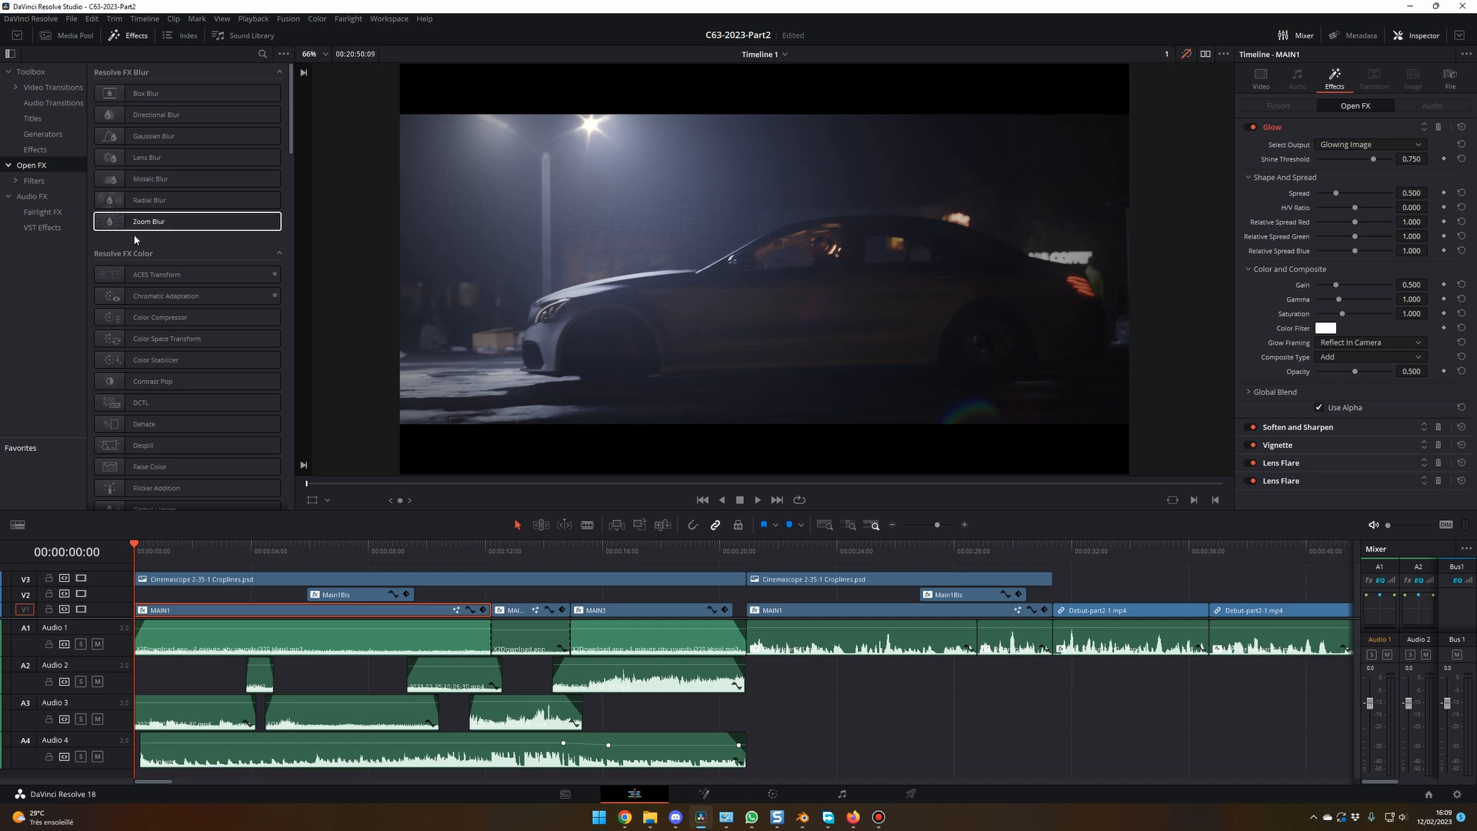
Step: Search the effects library for "glo" and try to apply Glow to the first MAIN1 clip
left_click(133, 36)
left_click(135, 36)
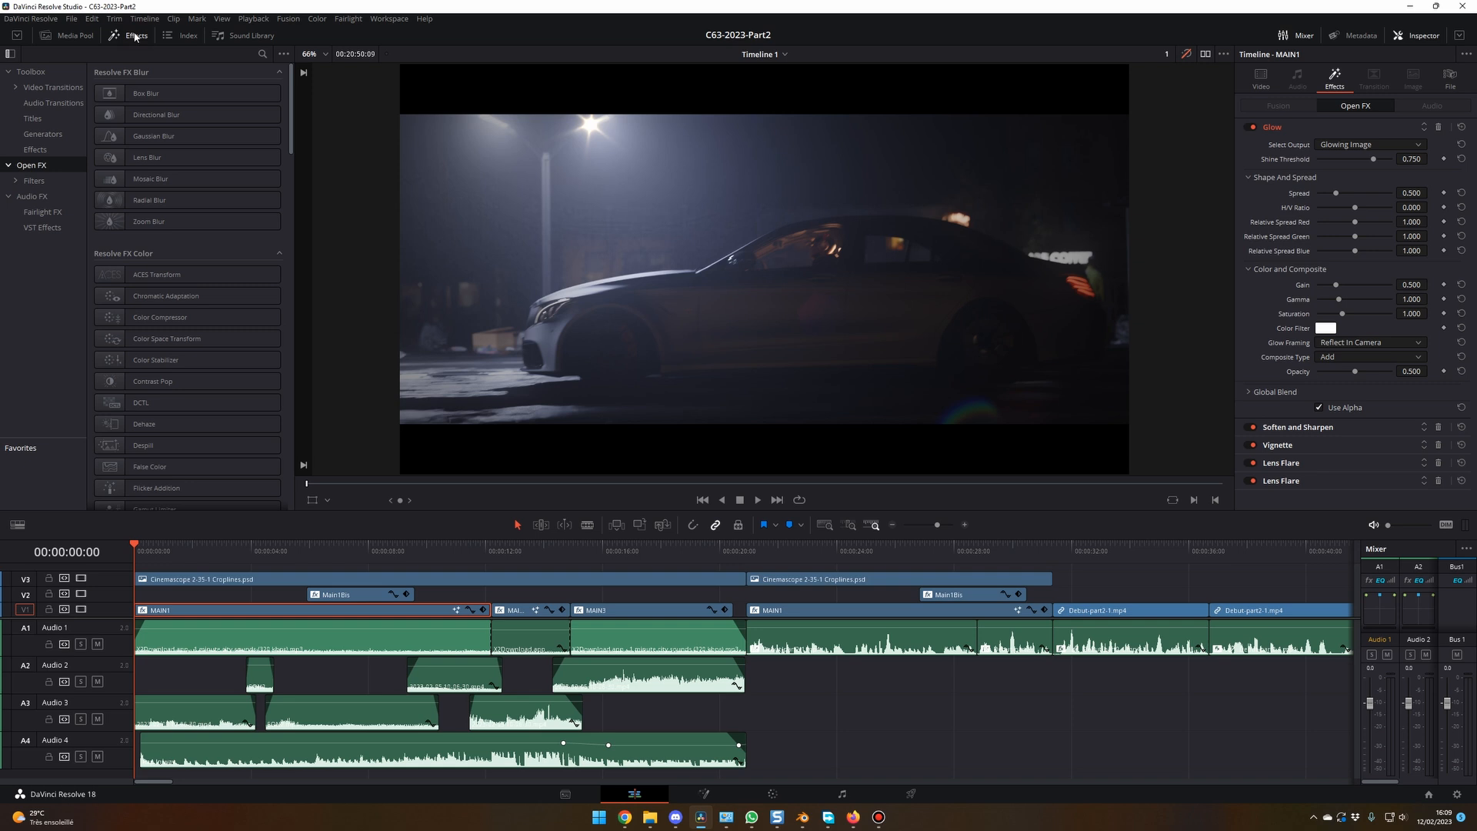
left_click(265, 53)
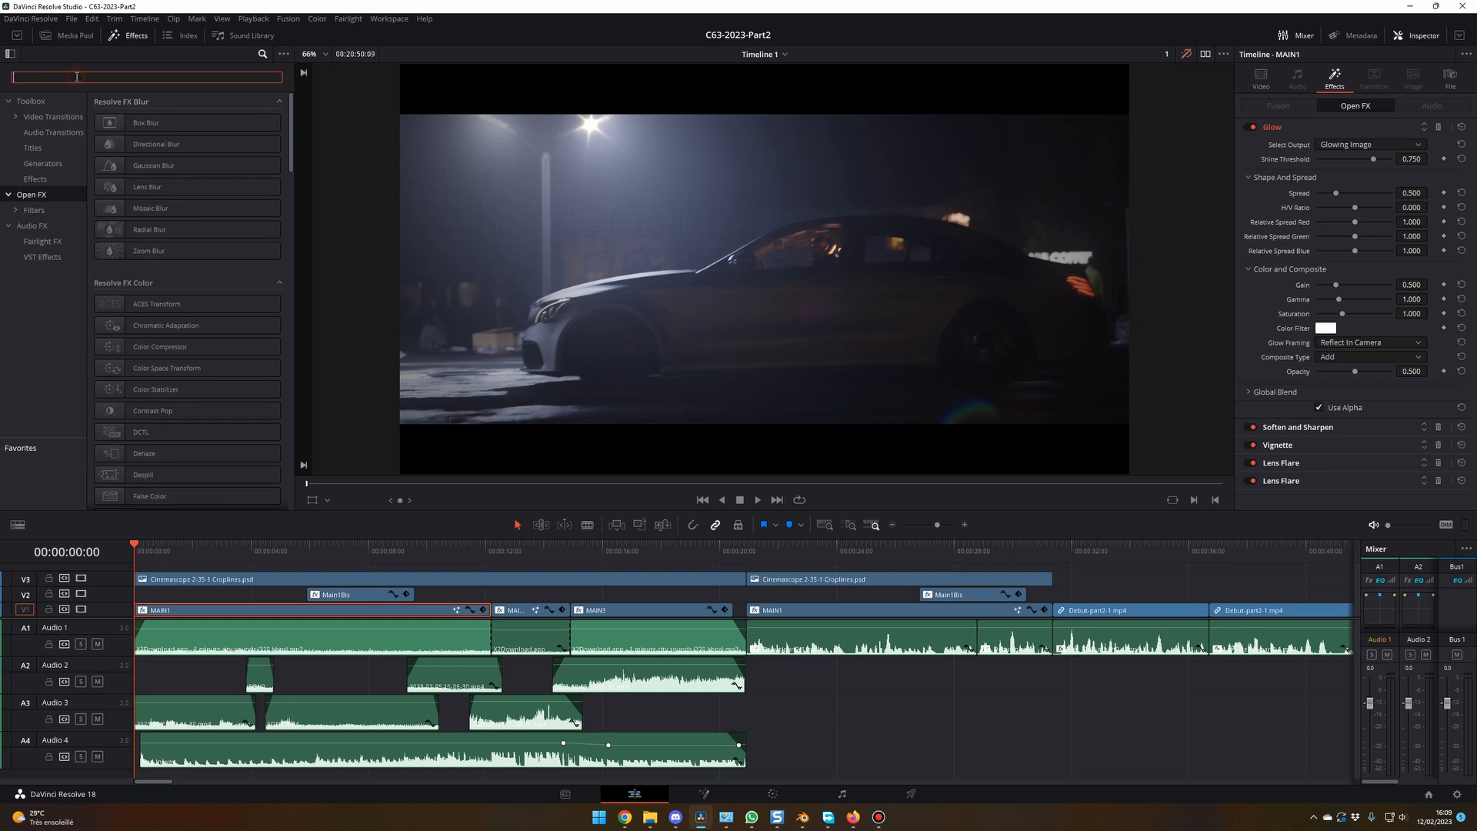
type("glo")
left_click_drag(163, 123, 262, 615)
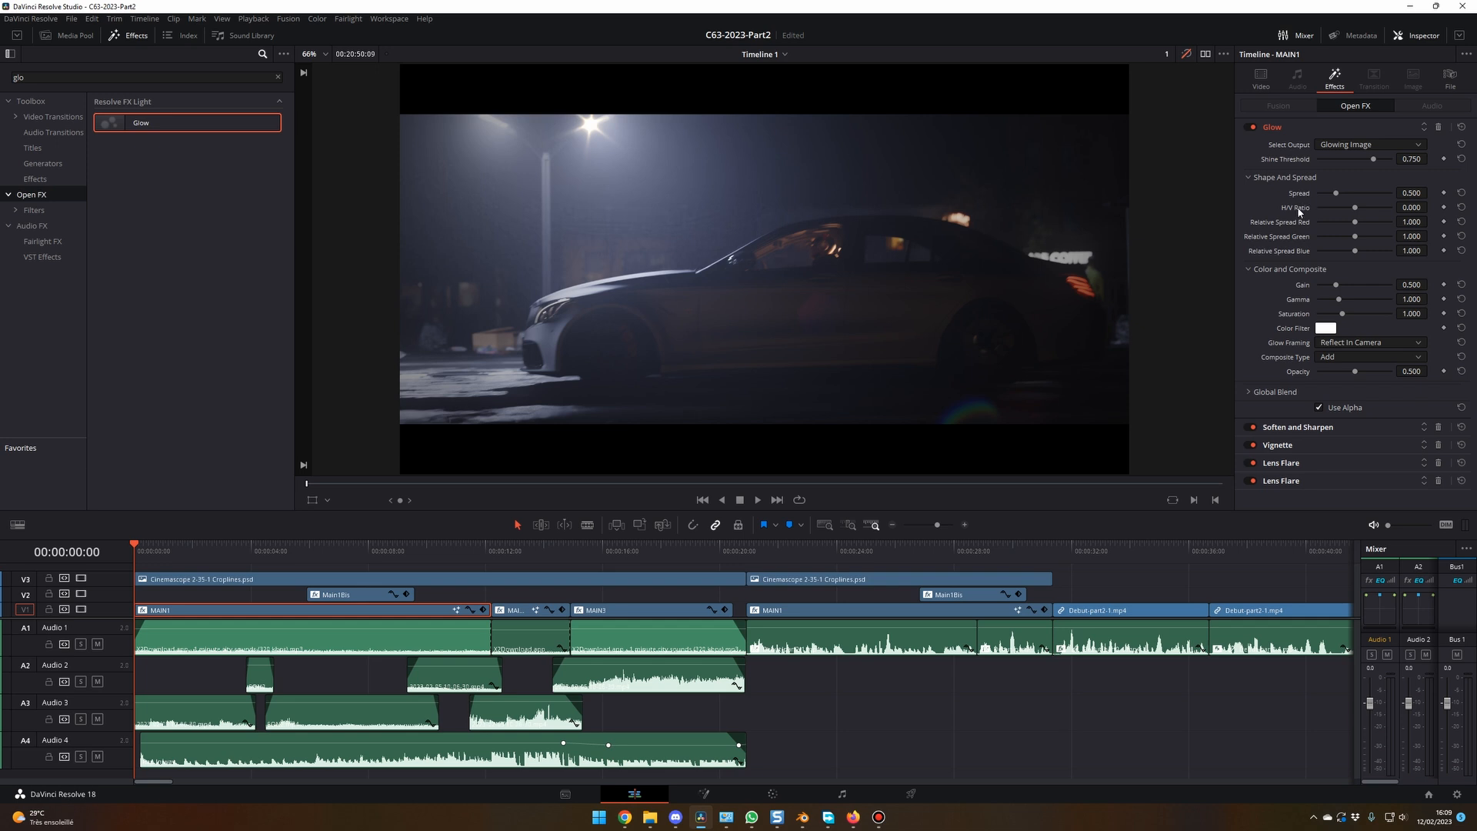
Step: Compare MAIN1 with Glow and with Soften and Sharpen off and on, and expand the Global Blend settings of Soften and Sharpen
left_click(1252, 127)
left_click(1252, 127)
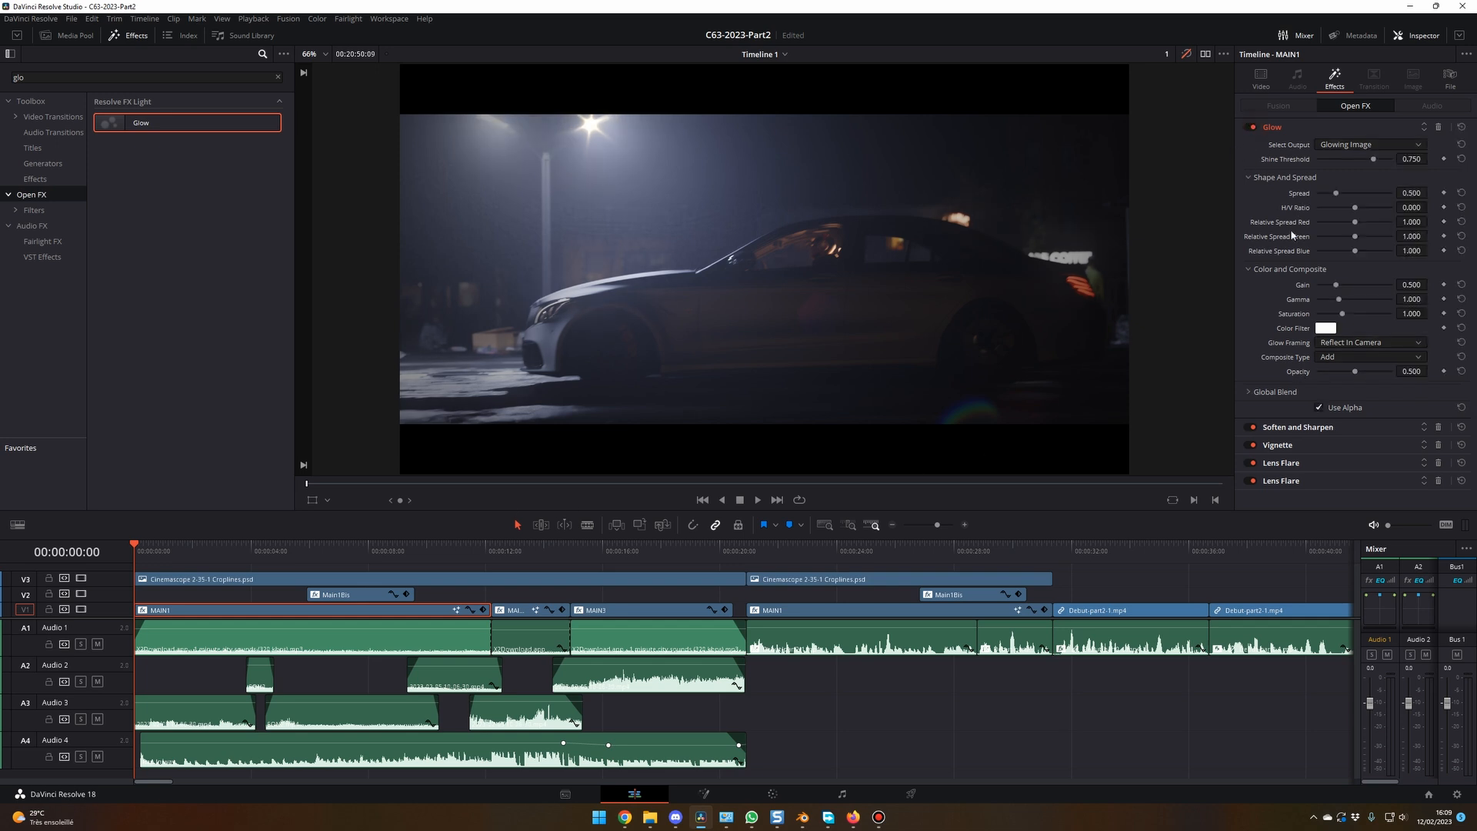
left_click(1298, 429)
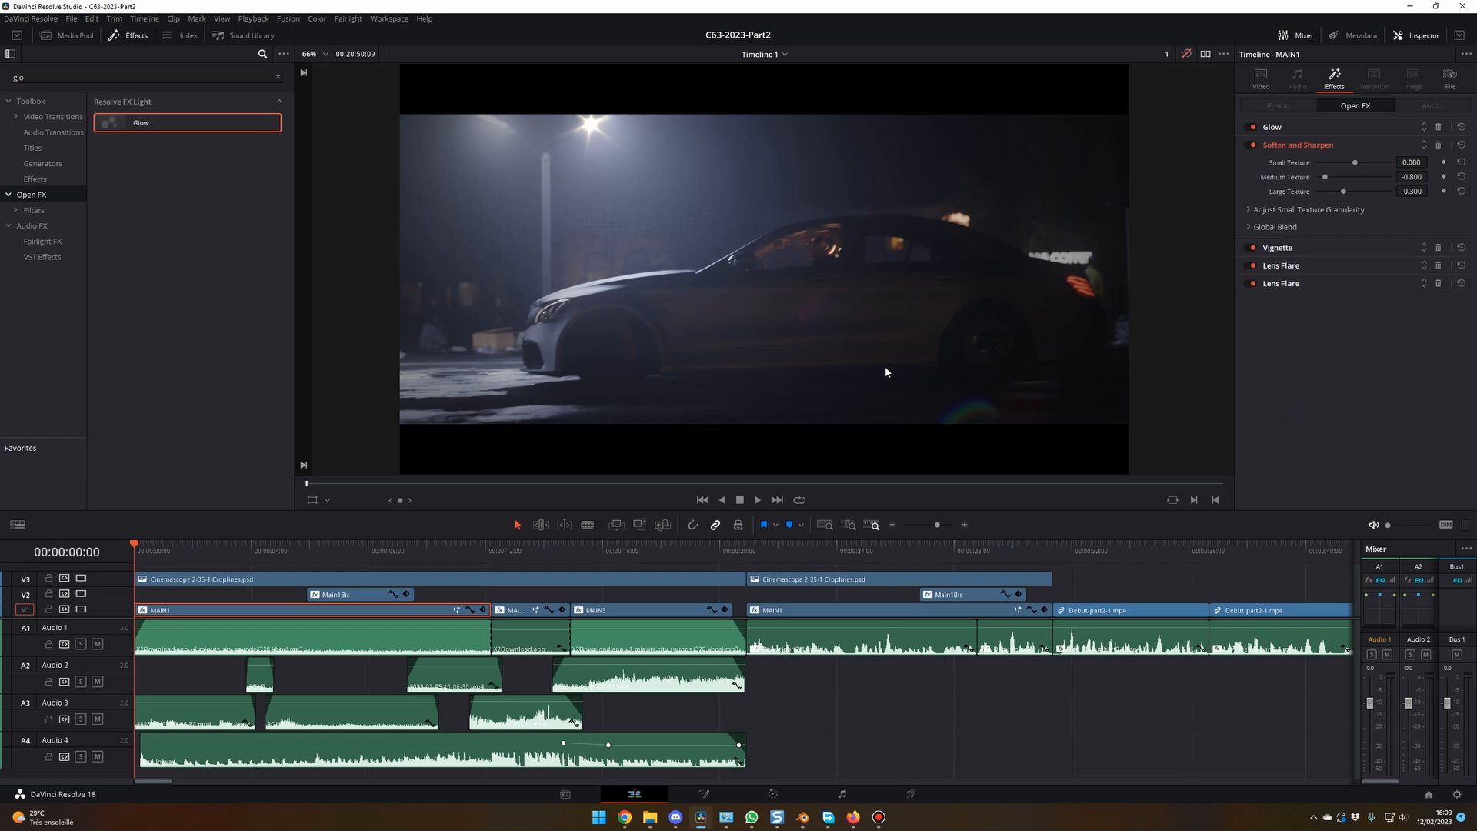
left_click(1250, 144)
left_click(1252, 144)
left_click(1251, 144)
left_click(1251, 145)
left_click(1281, 228)
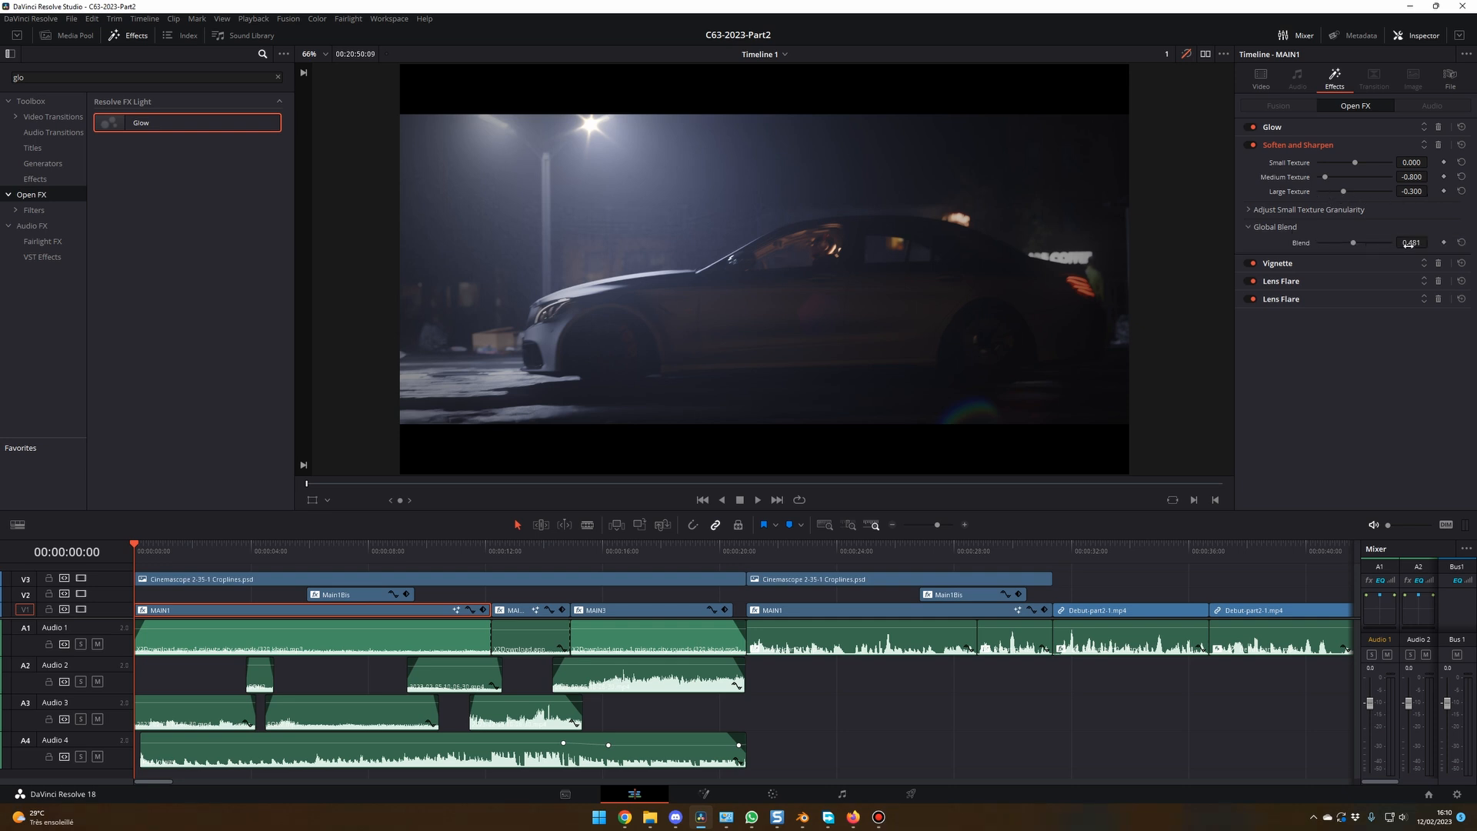
Step: Expand MAIN1's Vignette, compare the image with it off and on, and search the effects library for "vign"
left_click(1326, 263)
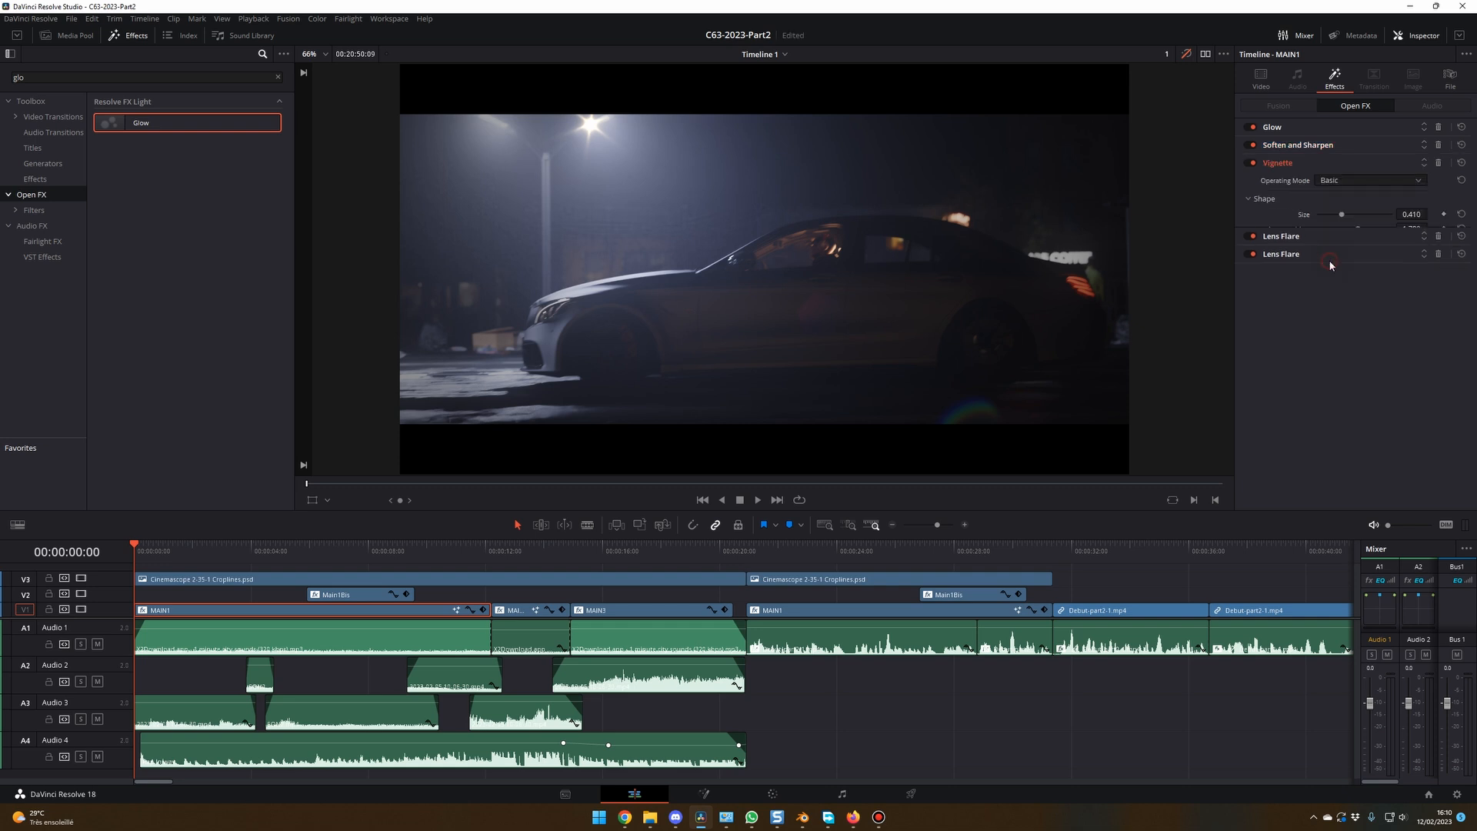
left_click(1252, 163)
left_click(1252, 163)
left_click(1252, 163)
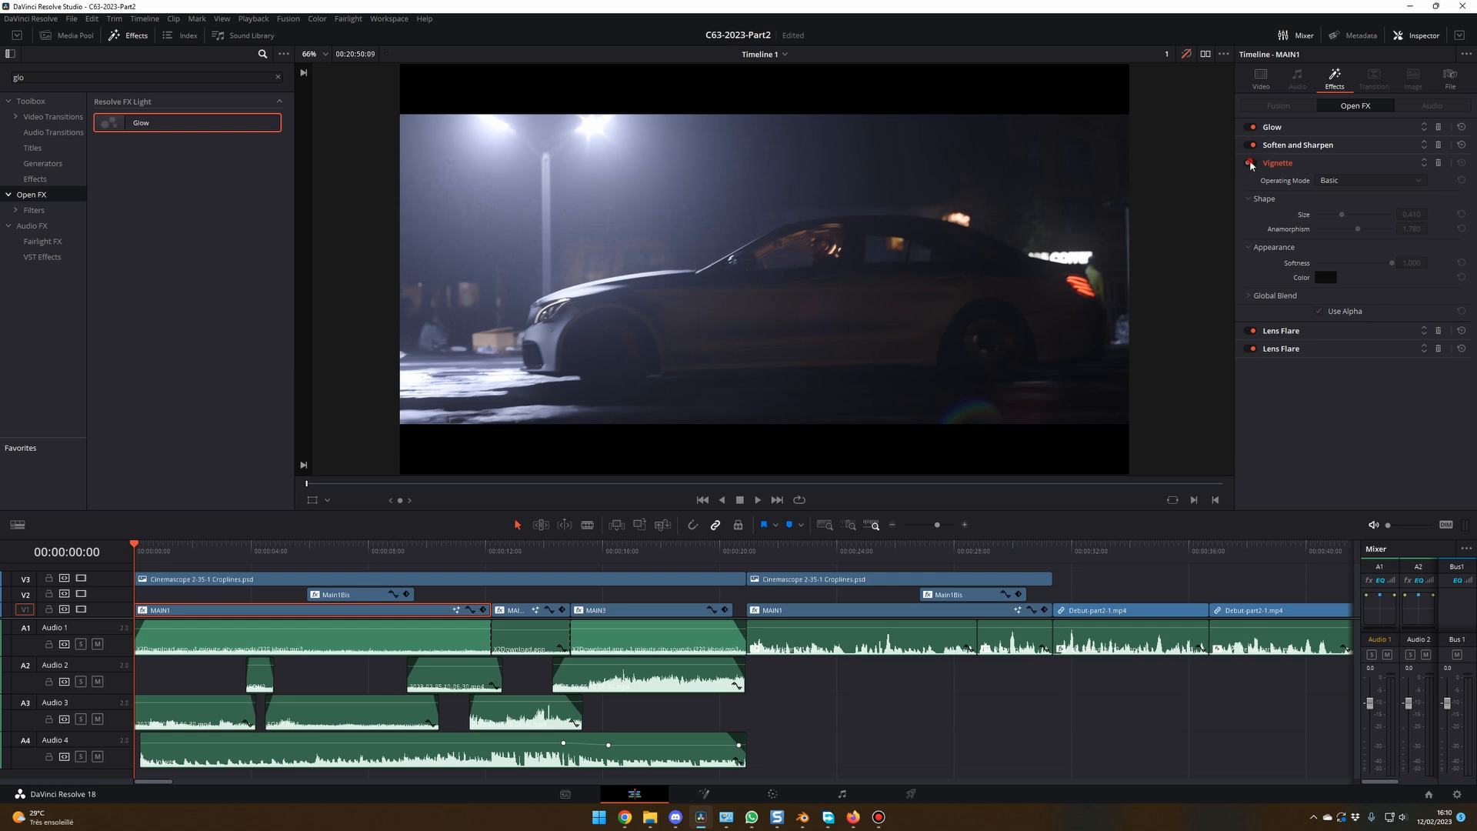
left_click(1252, 163)
left_click(1251, 163)
left_click(1251, 163)
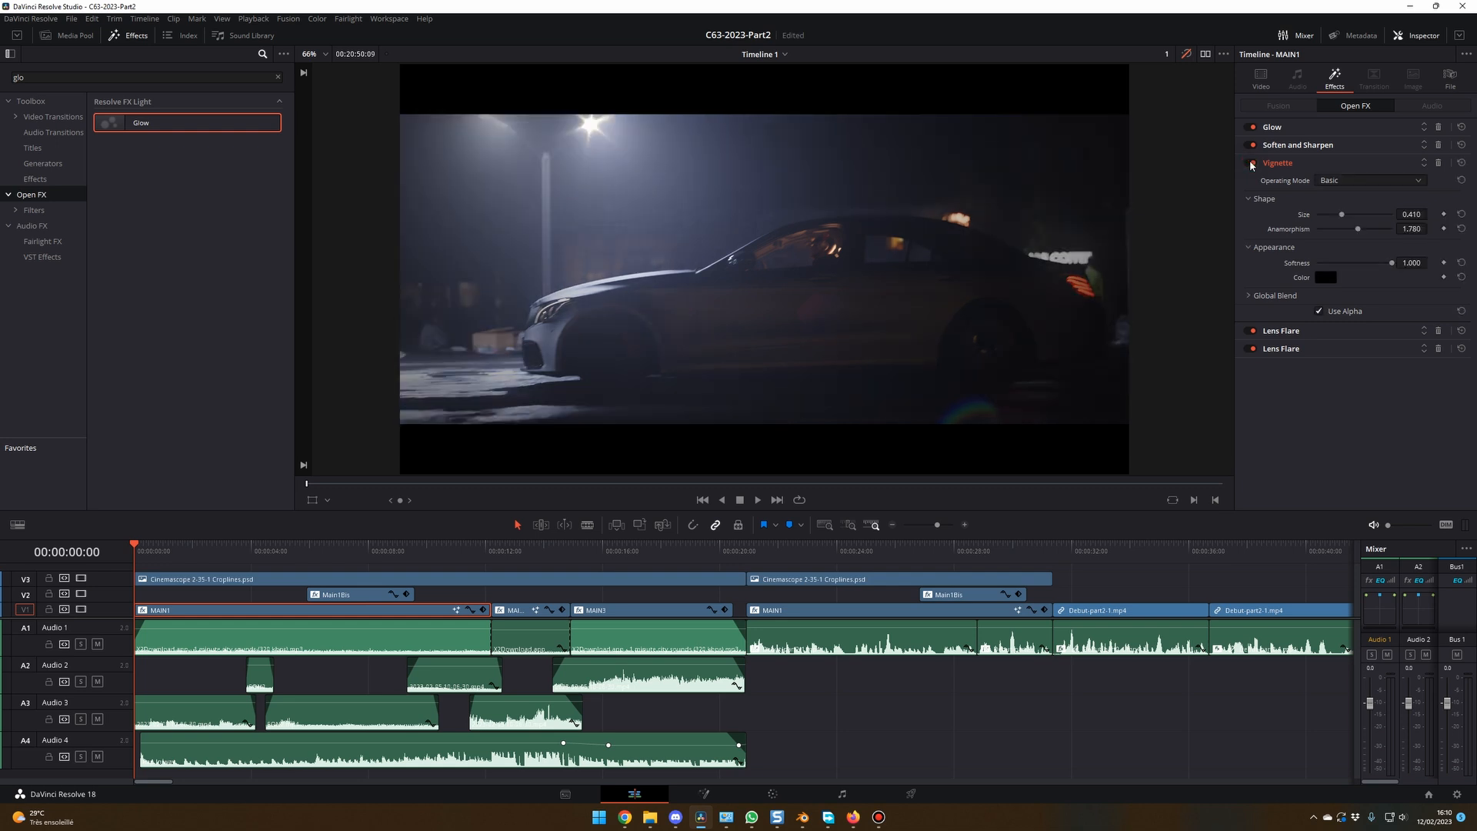
left_click(1251, 163)
left_click(1251, 163)
left_click(1252, 163)
left_click(1252, 163)
left_click(278, 77)
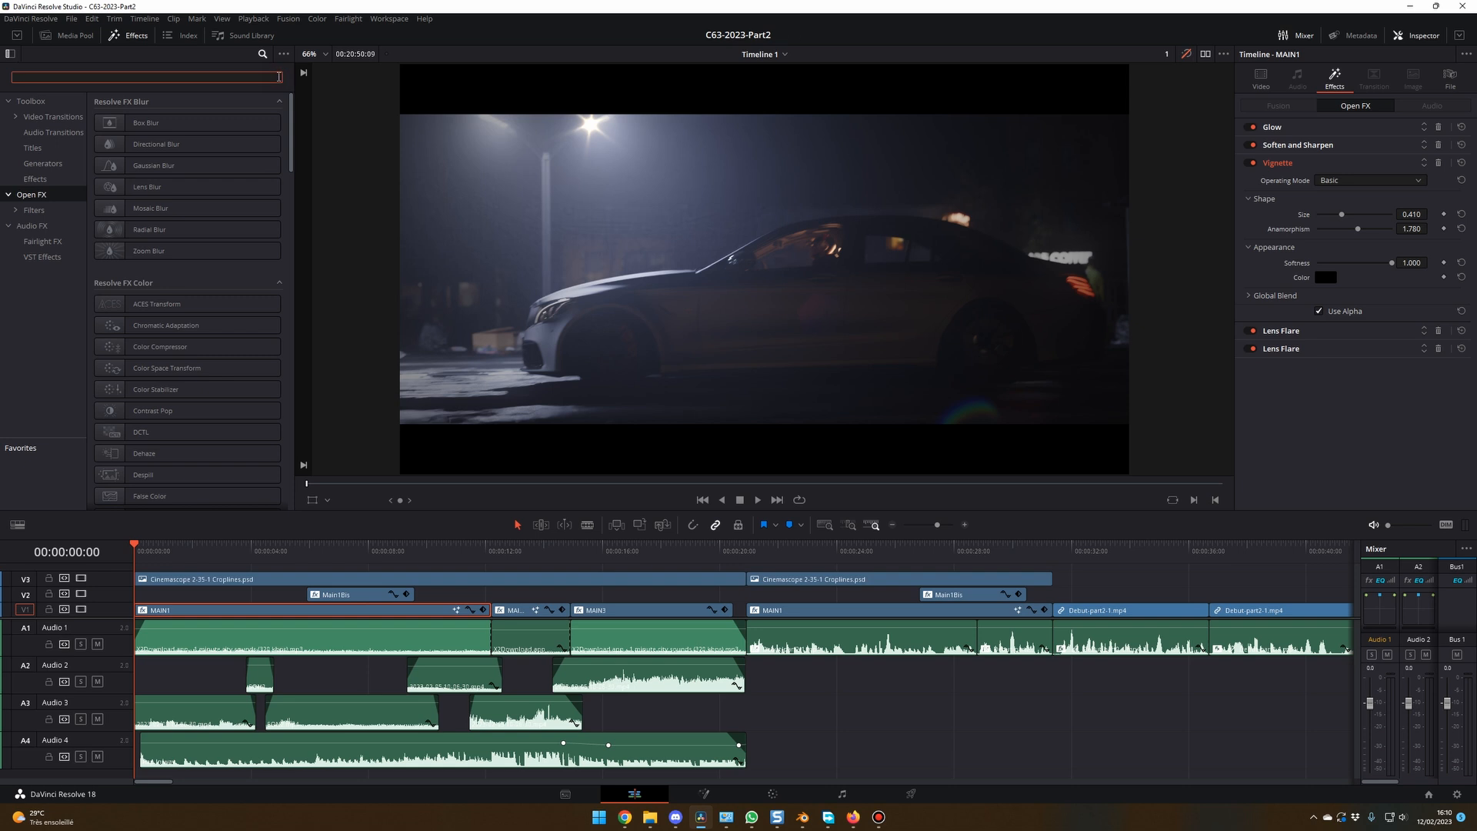
type("vign")
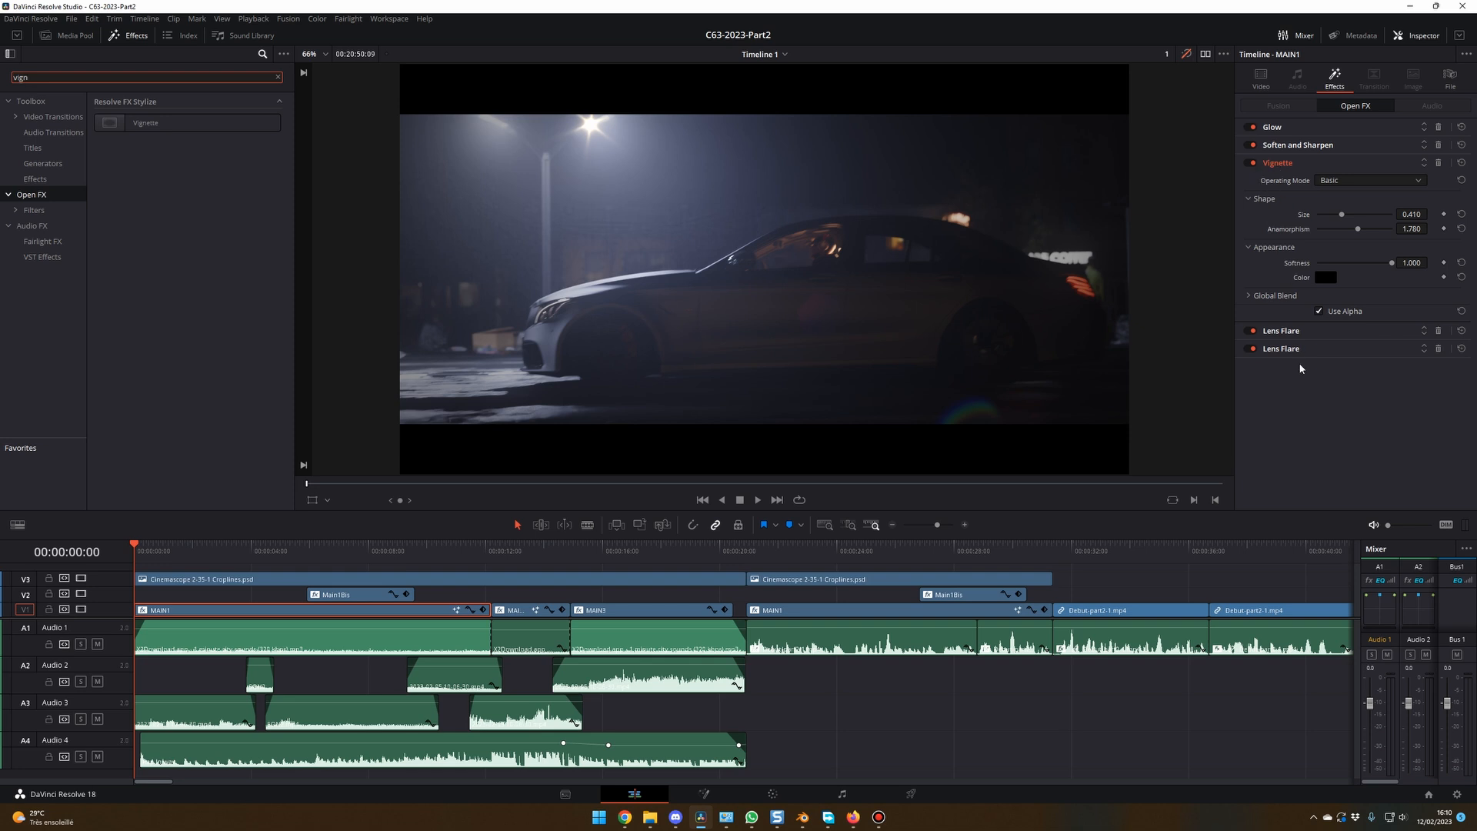
Step: Expand MAIN1's first Lens Flare, compare the image with it off and on, and save the project
left_click(1322, 330)
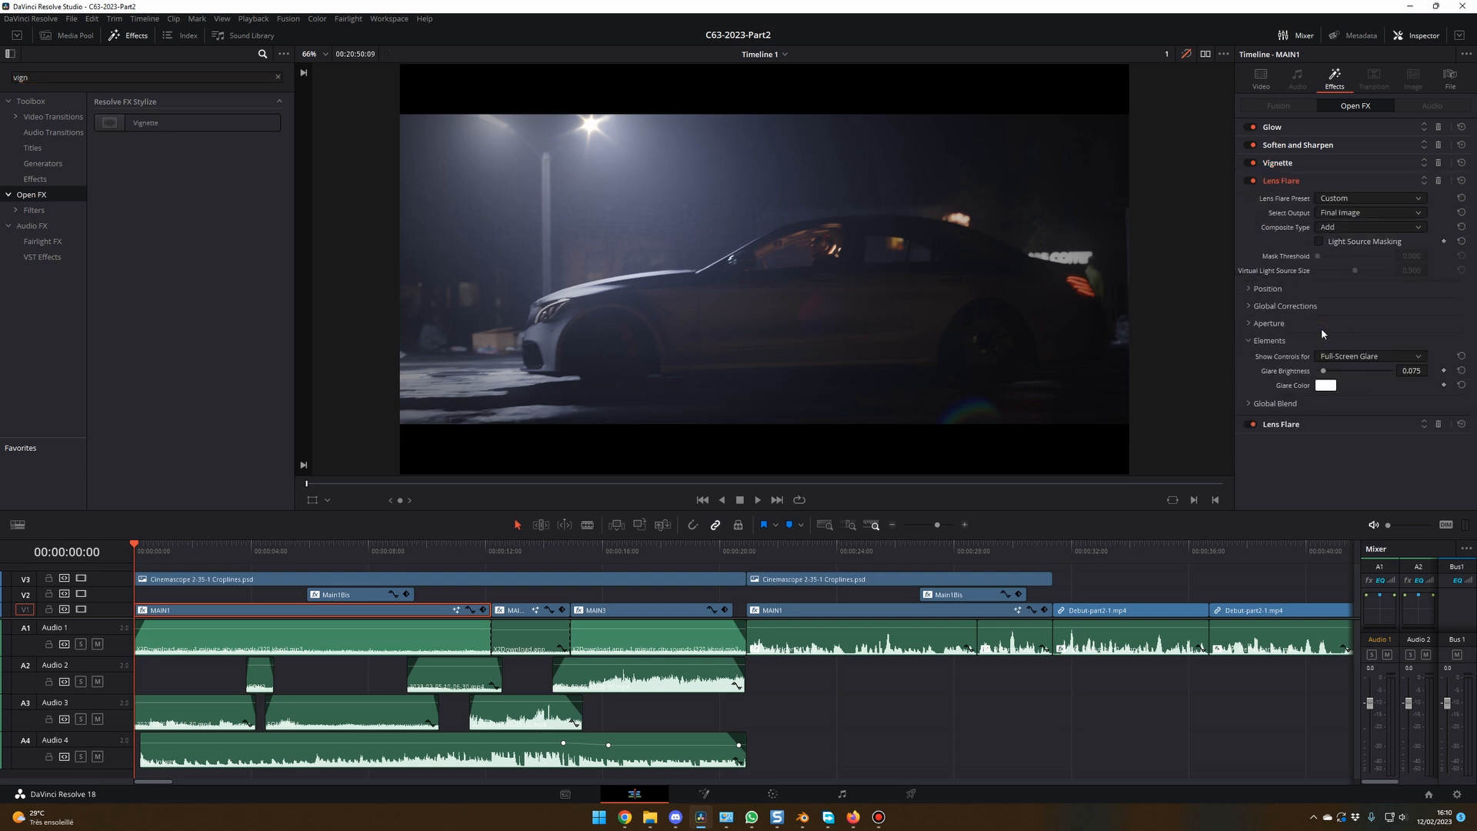
left_click(1250, 180)
left_click(1250, 180)
left_click(1252, 181)
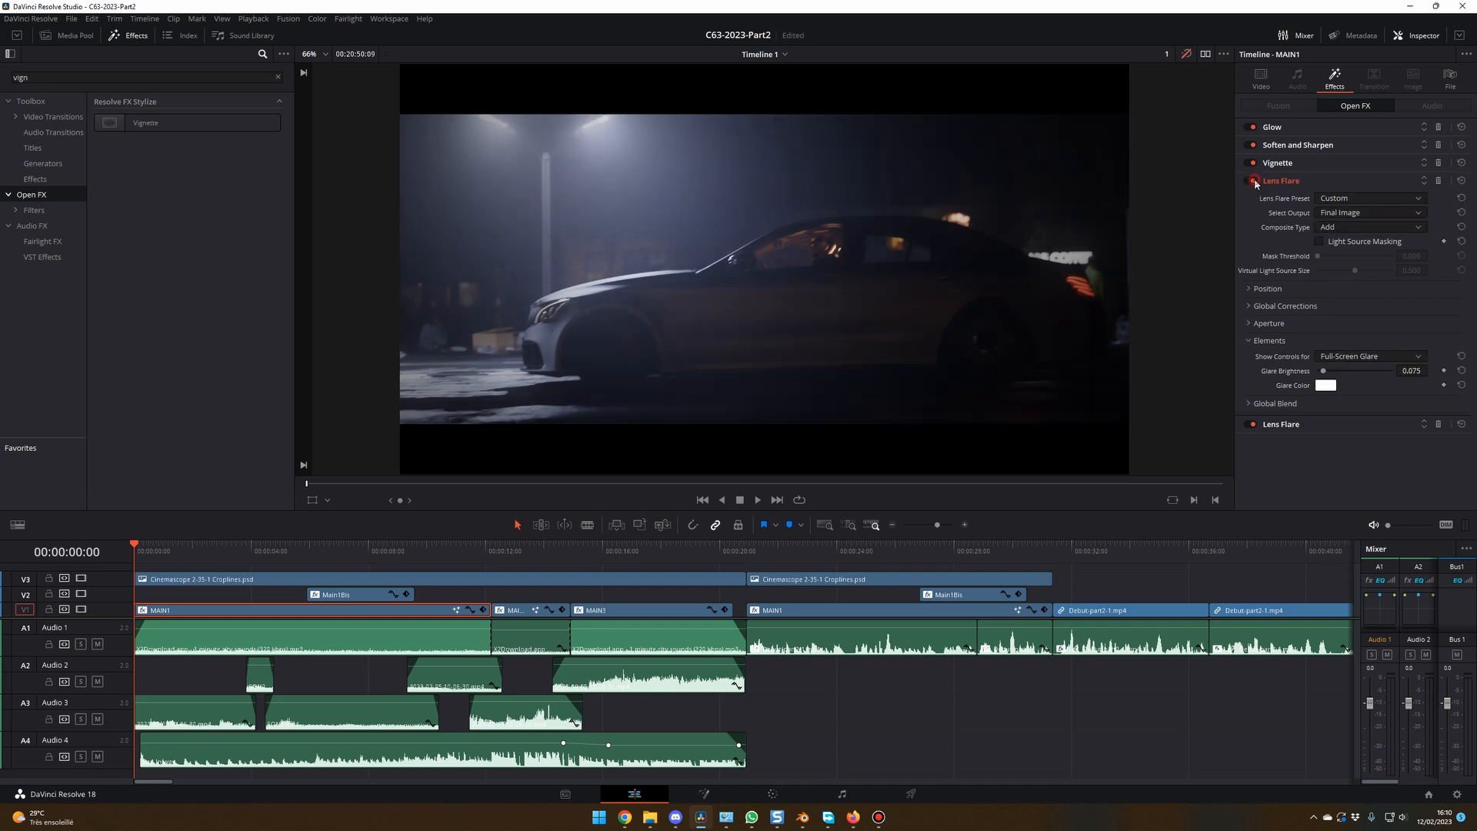
left_click(1252, 181)
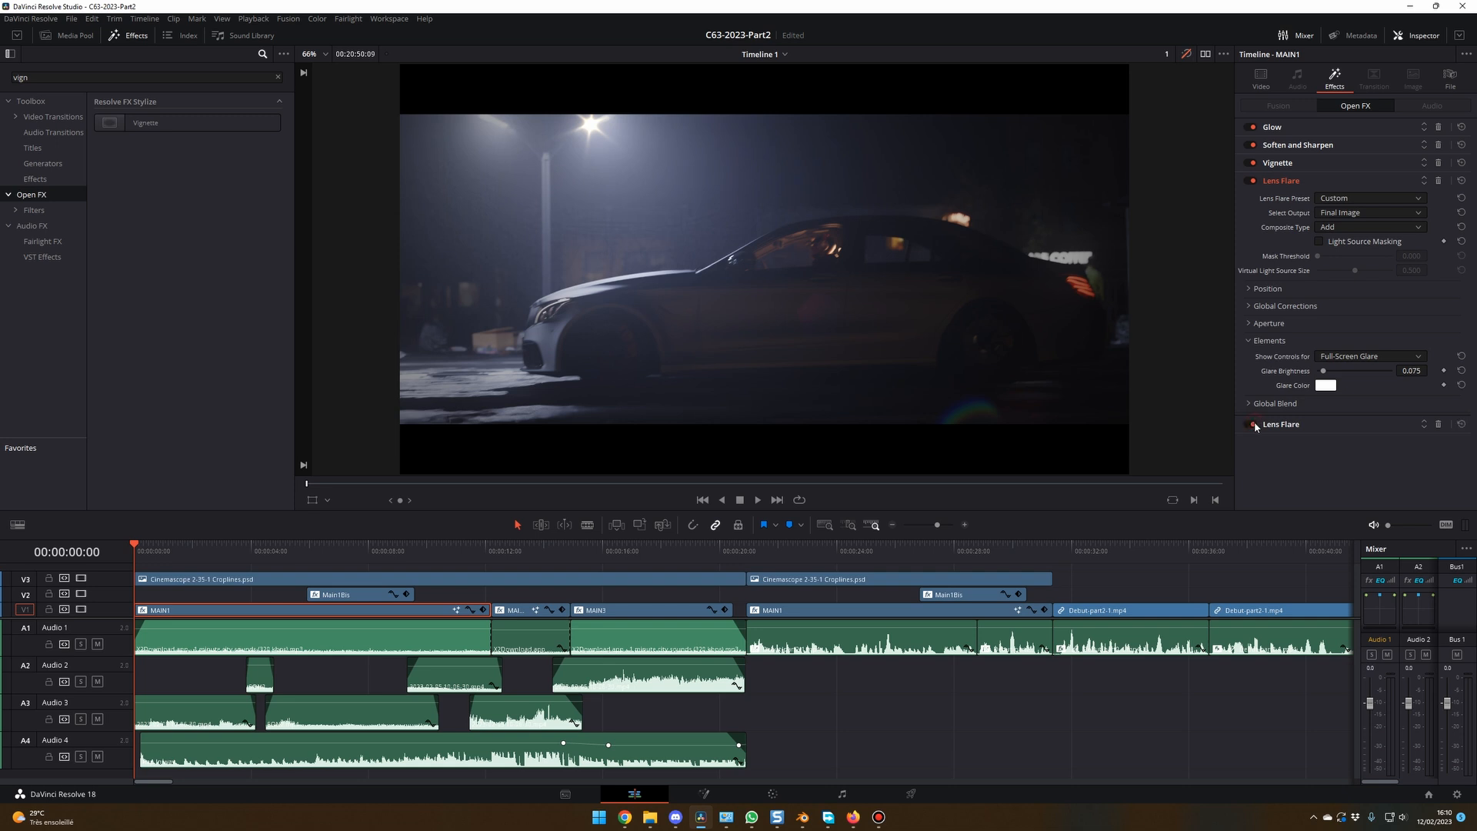
key("ctrl+s")
Step: Expand the first Lens Flare's Position settings, advance to 00:00:00:05 and show the Open FX Overlay in the viewer
left_click(1265, 289)
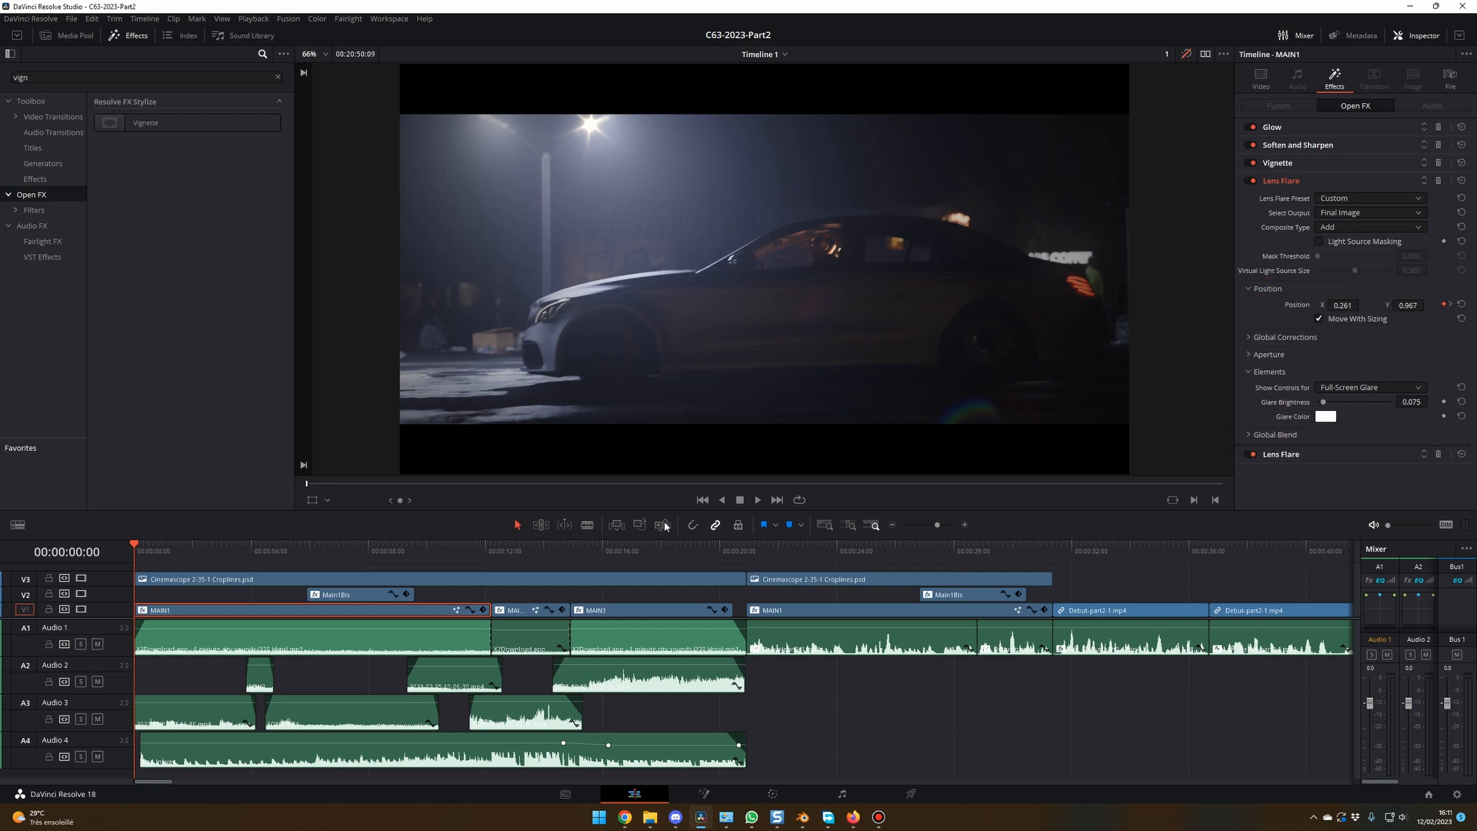
key("space")
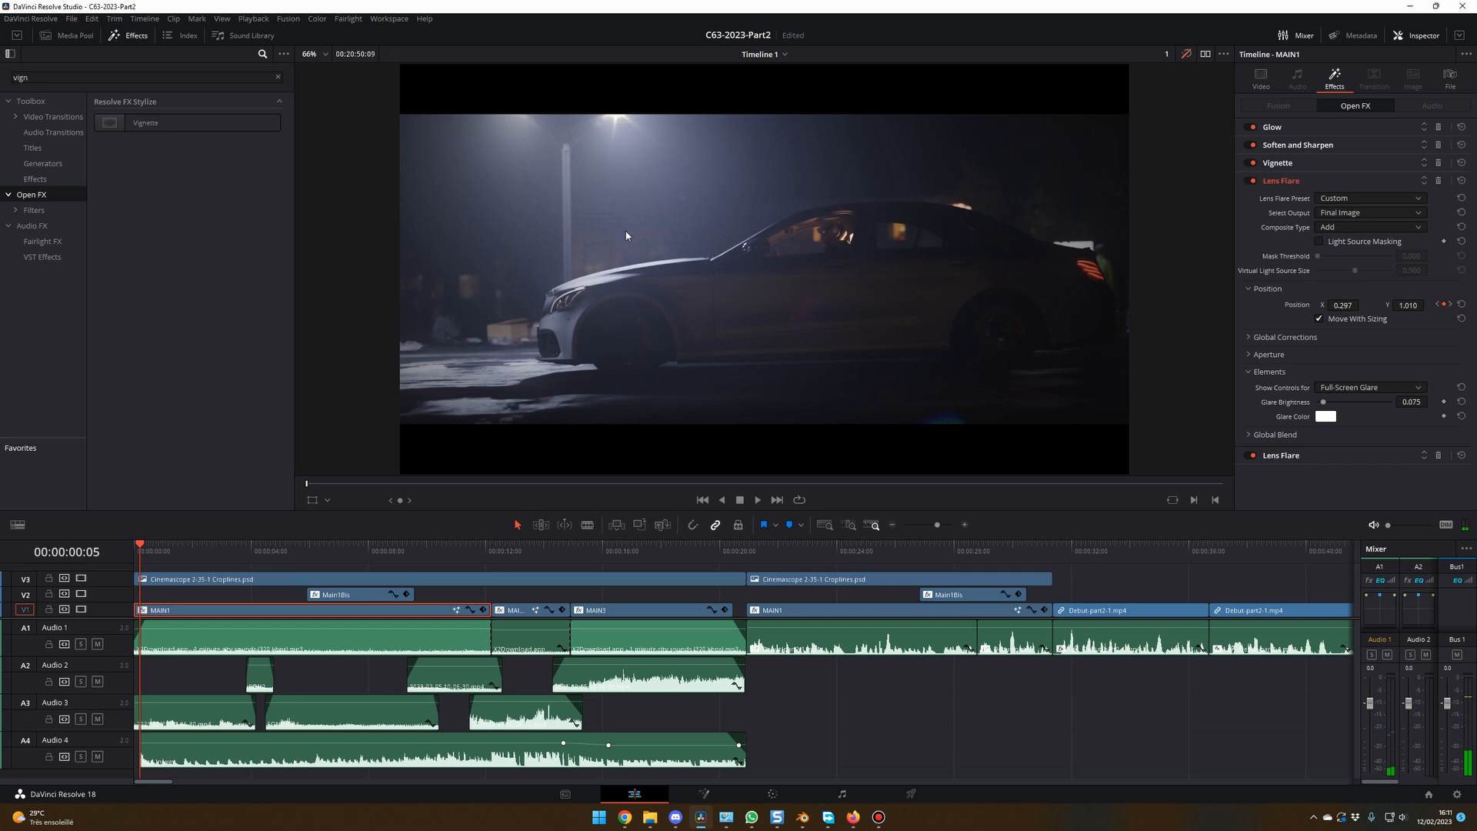
left_click(328, 501)
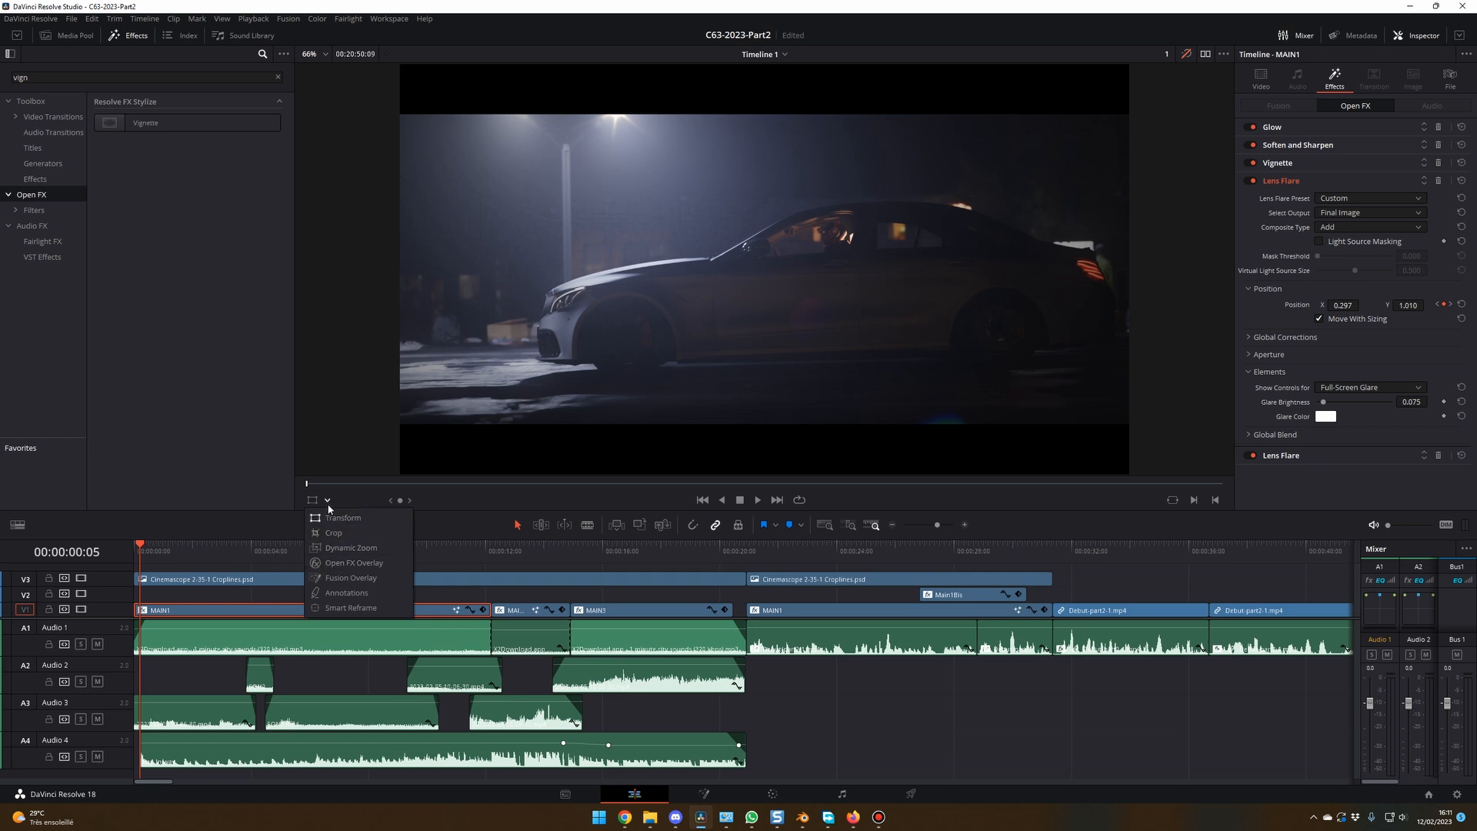
left_click(328, 502)
left_click(327, 501)
left_click(353, 563)
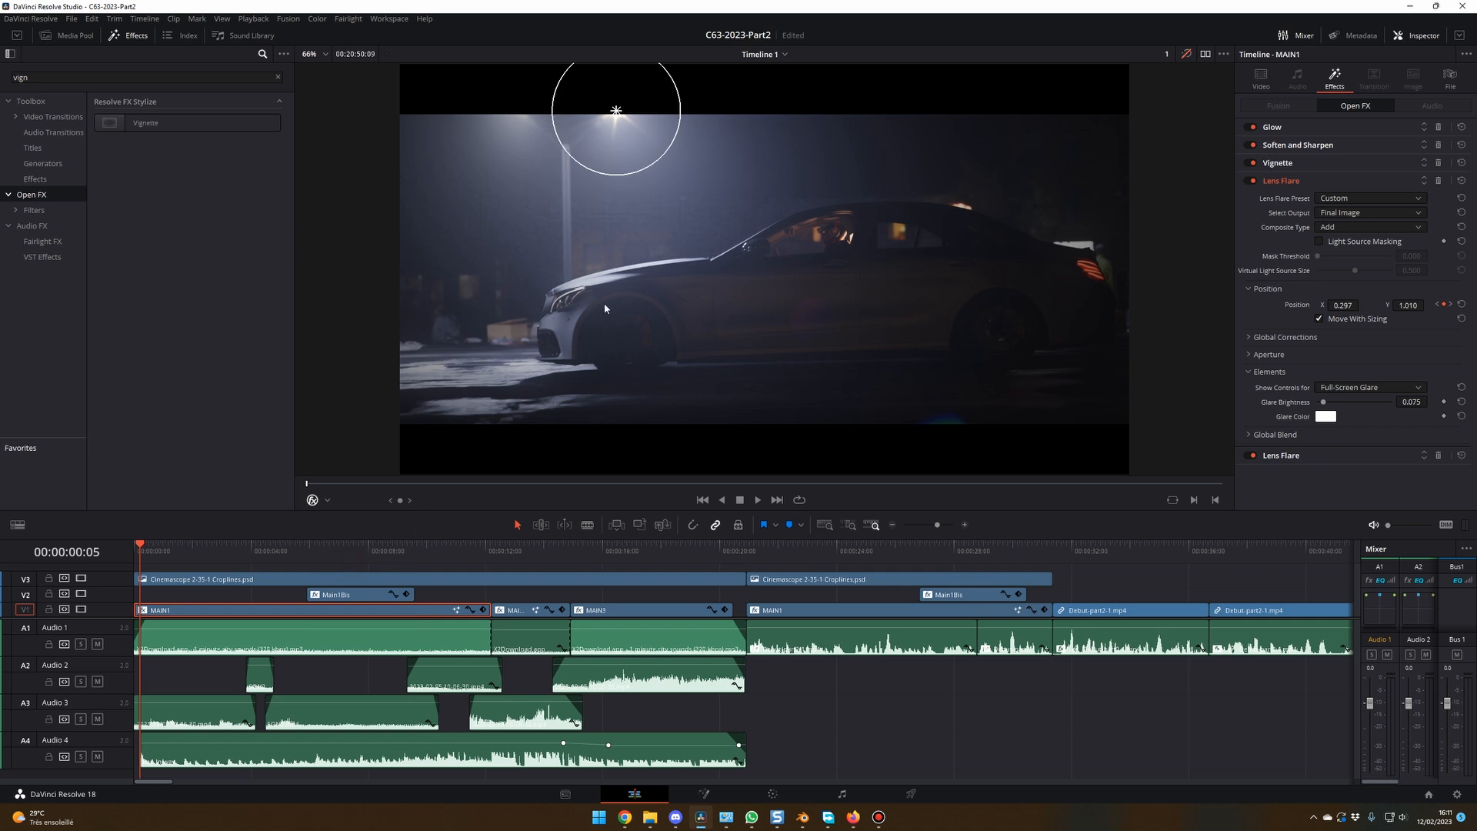
Step: Try moving the lens flare's centre to about X 0.283, Y 0.993, save the project, and move it back onto the streetlamp
mouse_move(618, 113)
left_mouse_down()
mouse_move(587, 163)
mouse_move(719, 253)
mouse_move(593, 165)
mouse_move(606, 117)
left_mouse_up()
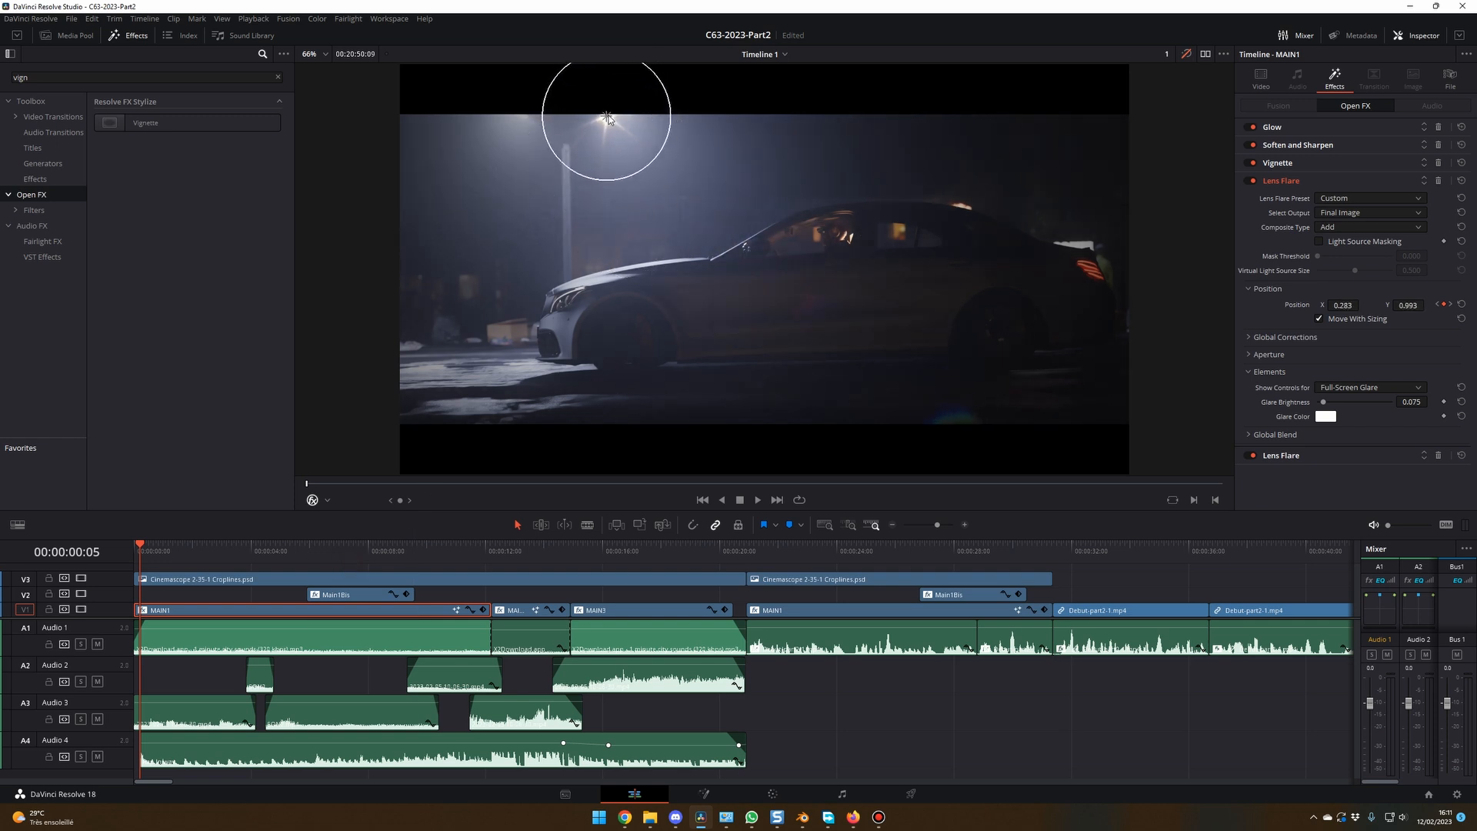
key("ctrl+s")
left_click_drag(607, 117, 616, 111)
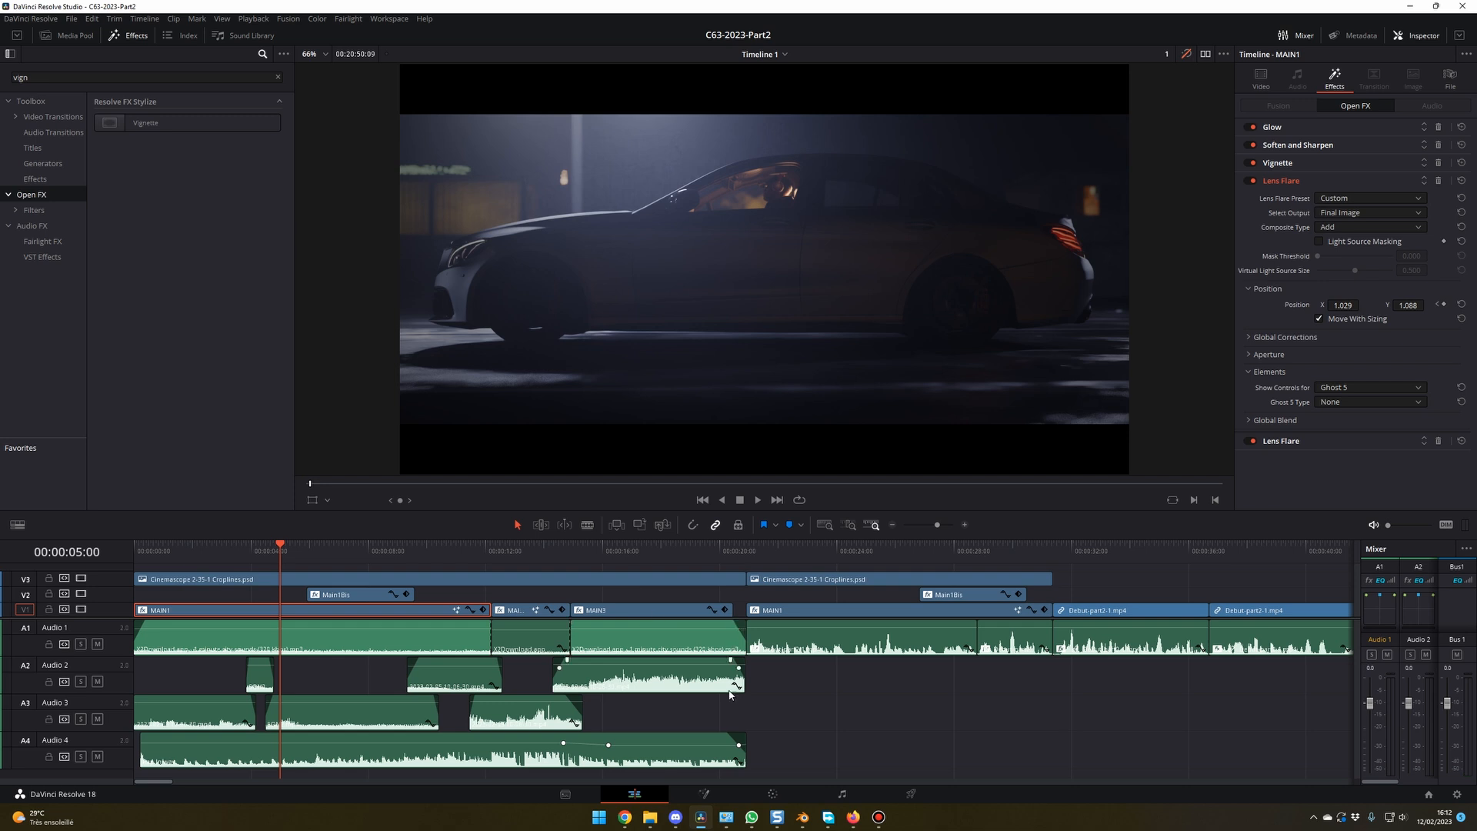
Step: Open the Color page and compare the MAIN1 image with FilmConvert Nitrate off and on
left_click(774, 795)
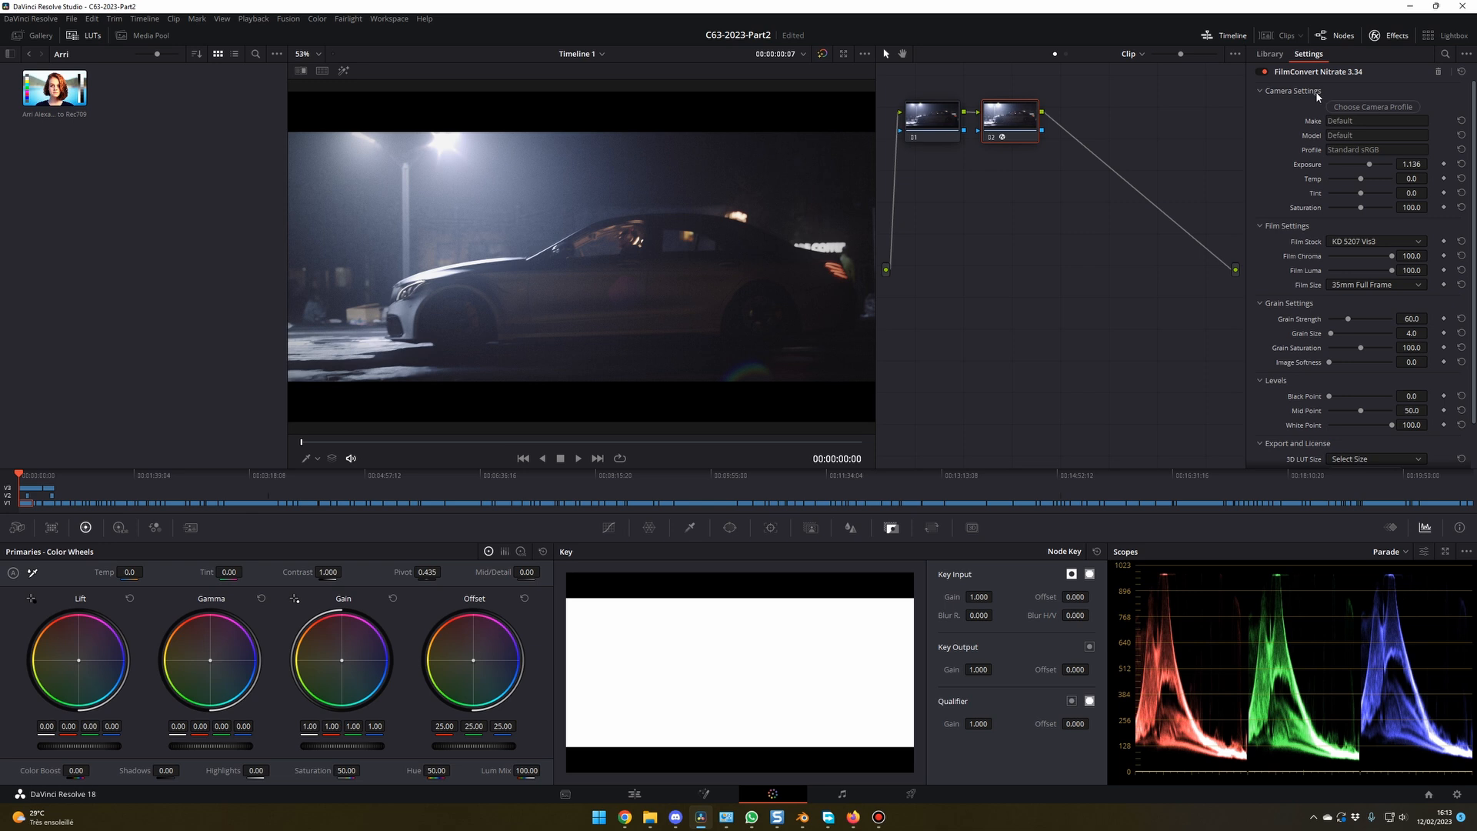
left_click(1265, 72)
left_click(1265, 72)
left_click(1264, 72)
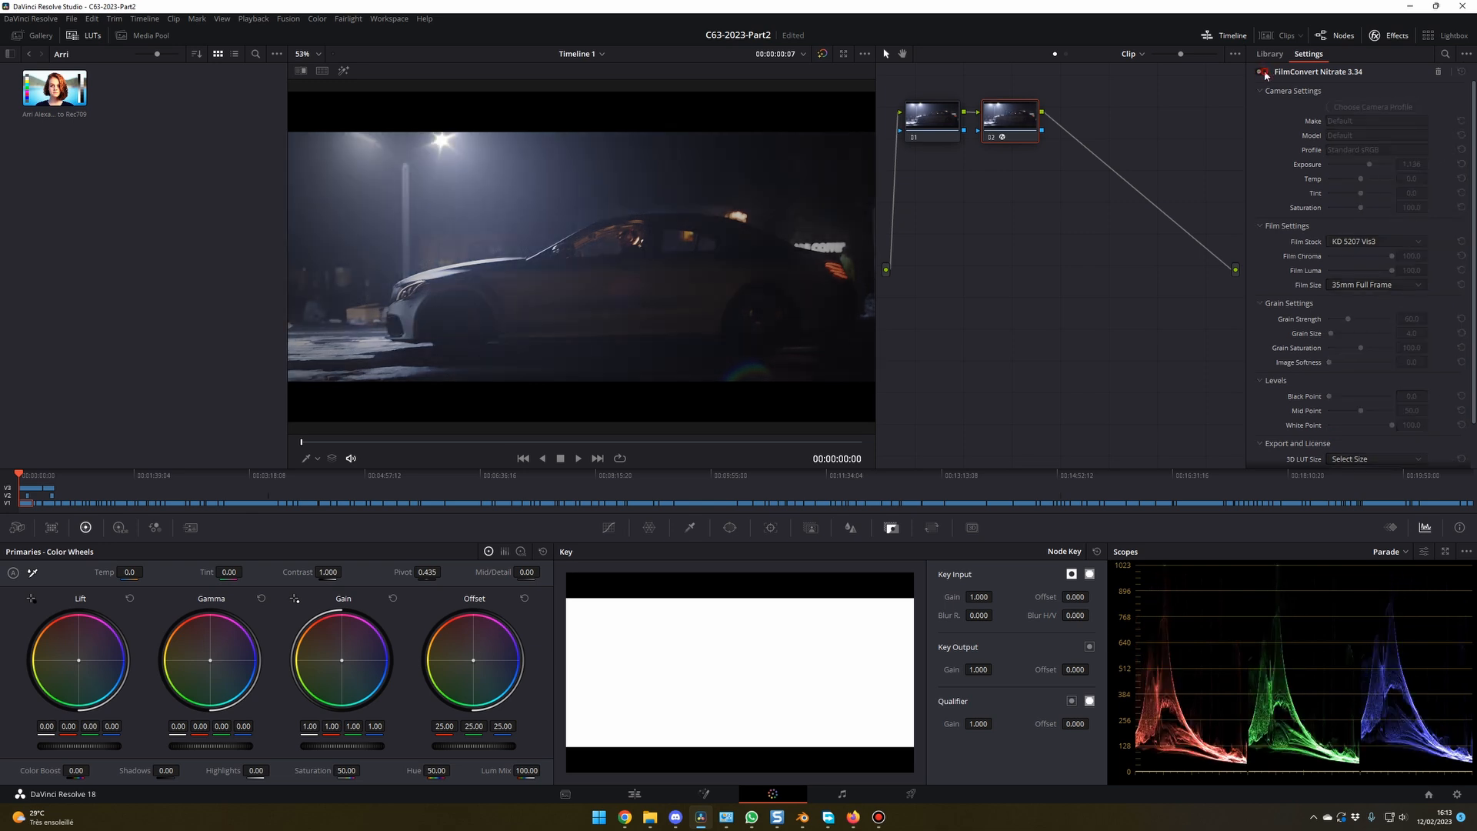
left_click(1265, 73)
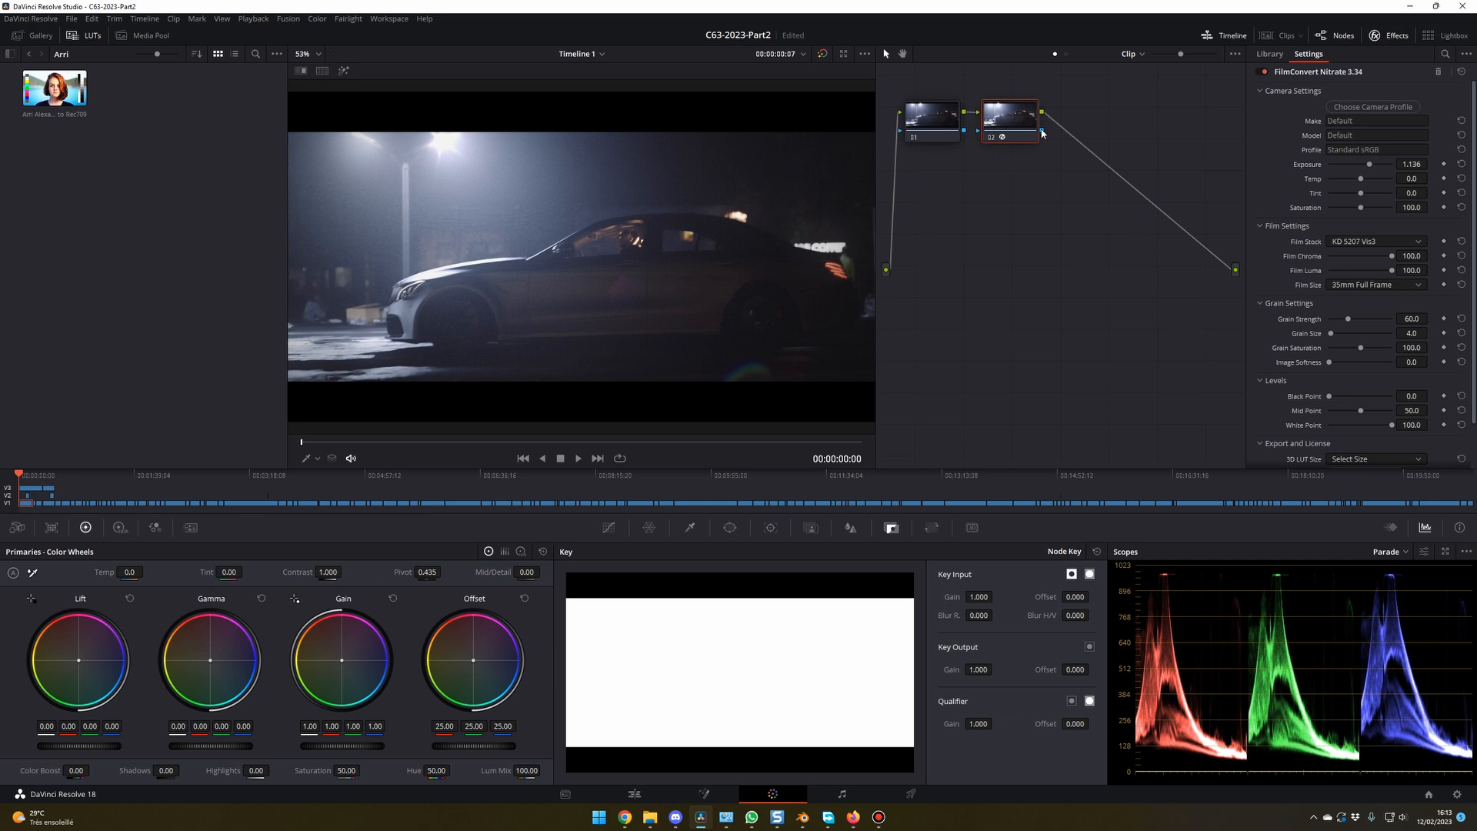
Step: Reposition nodes 02 and 01 further down in the node graph, leaving node 01 selected
left_click_drag(1012, 117, 1058, 188)
left_click_drag(933, 118, 949, 177)
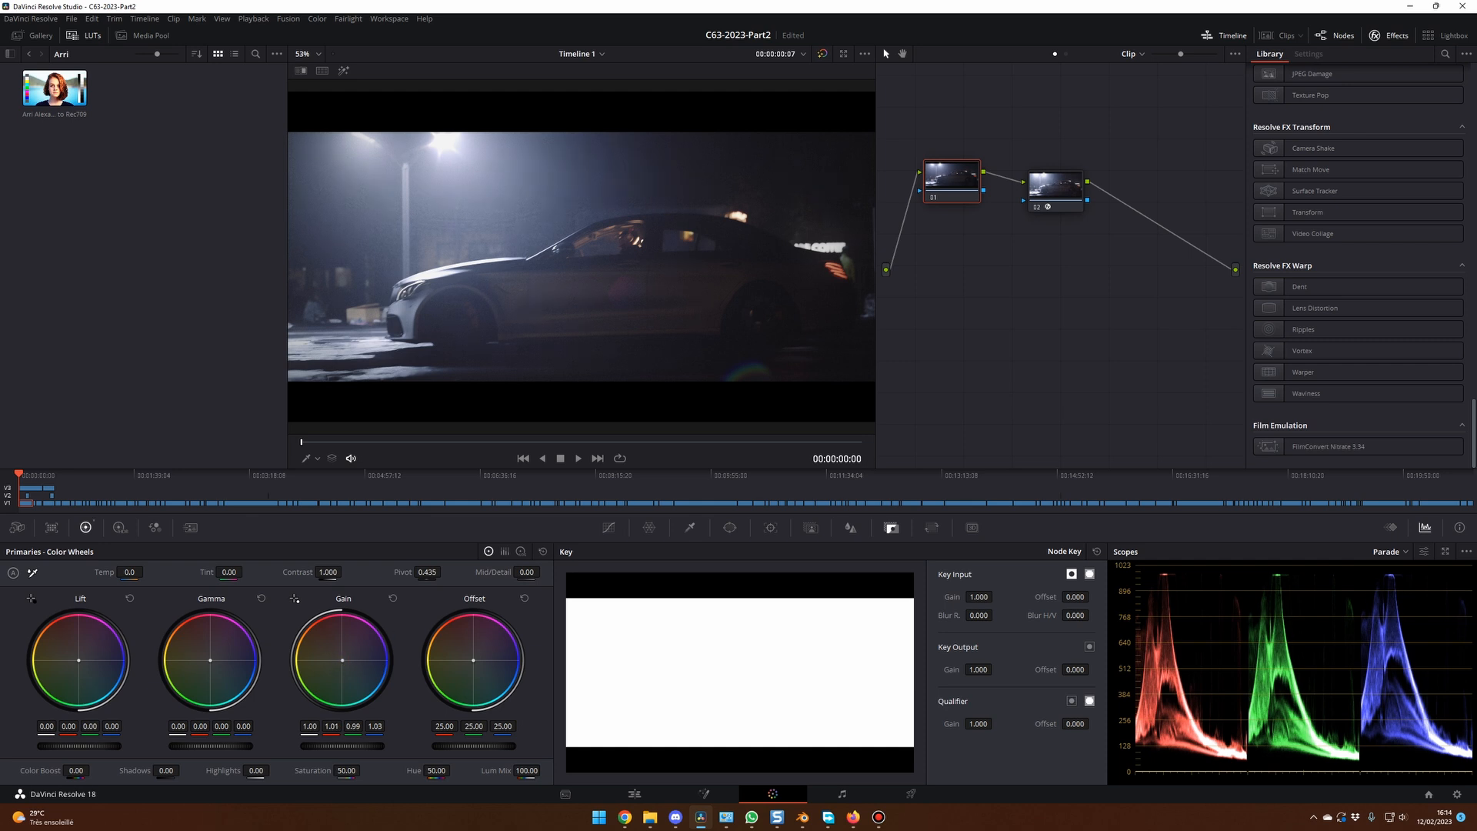
Step: Try warming node 01's Gain to about red 1.17, green 0.97, blue 0.76, and reset the Gain color balance
left_click_drag(343, 660, 336, 657)
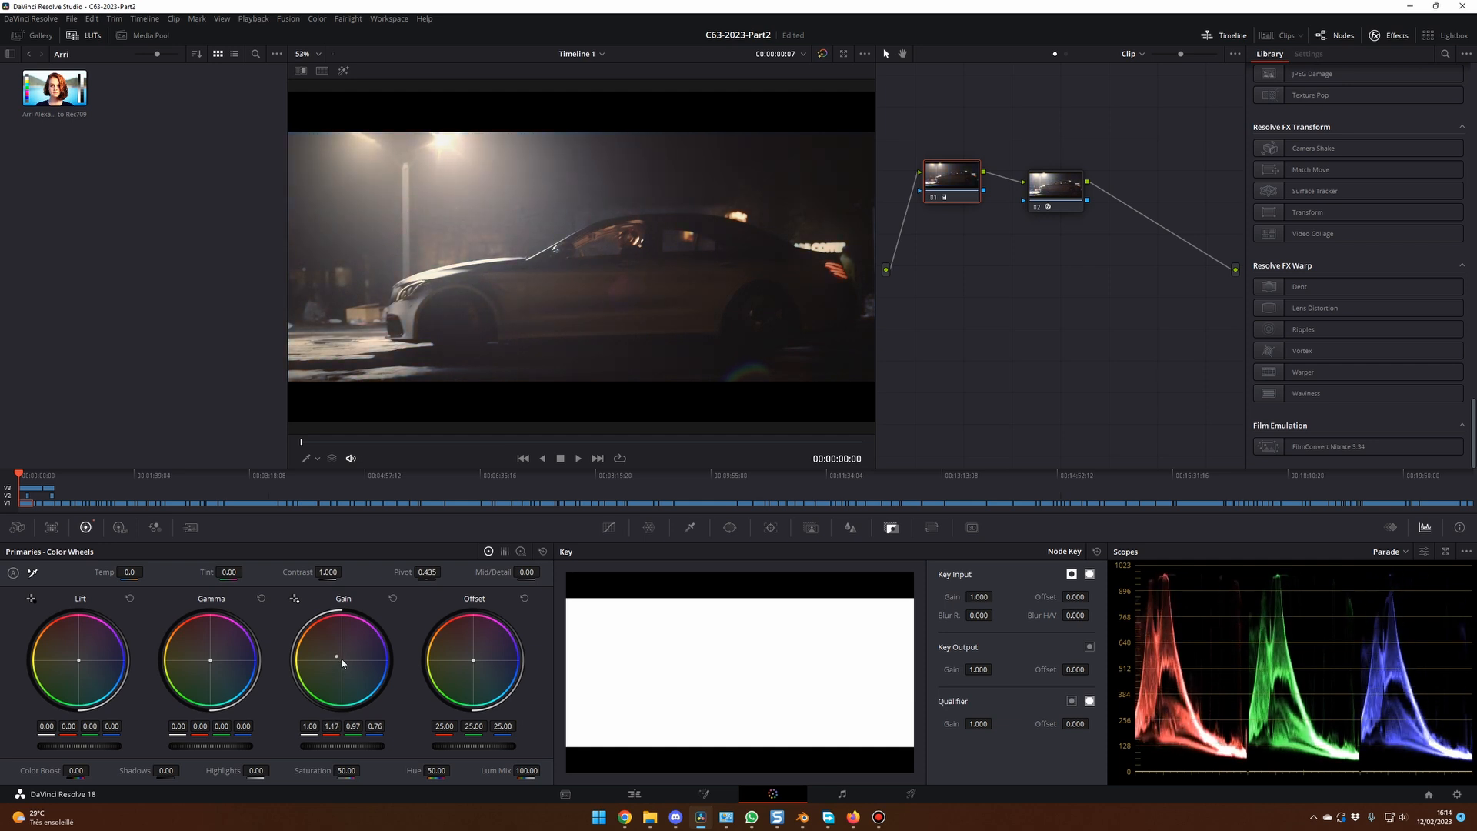
double_click(343, 663)
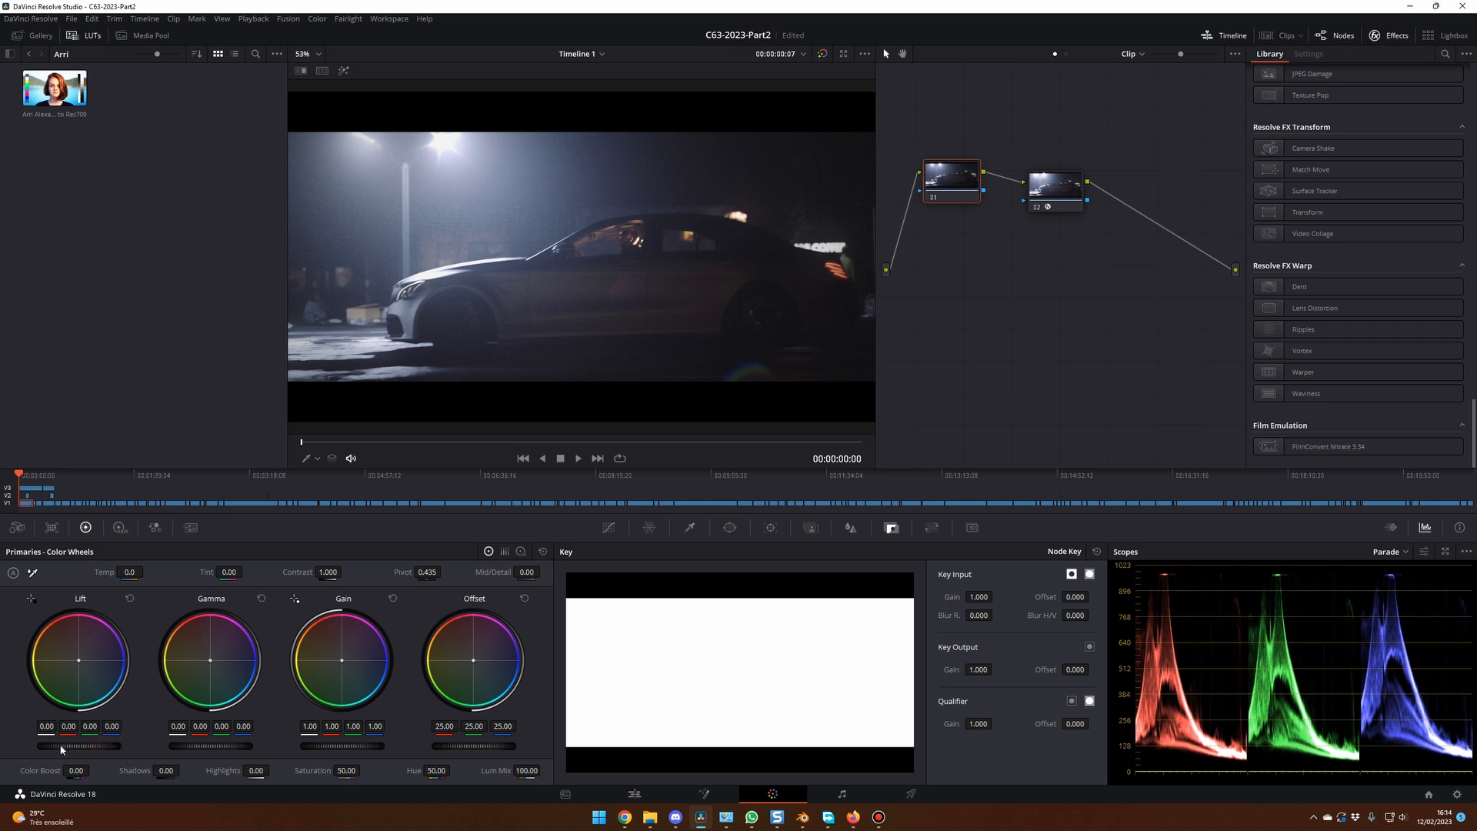
Step: Save the project and set node 01's Lift to -0.03, Gamma to 0.02 and Gain to 1.22, leaving node 01 selected
key("ctrl+s")
left_click_drag(78, 745, 69, 745)
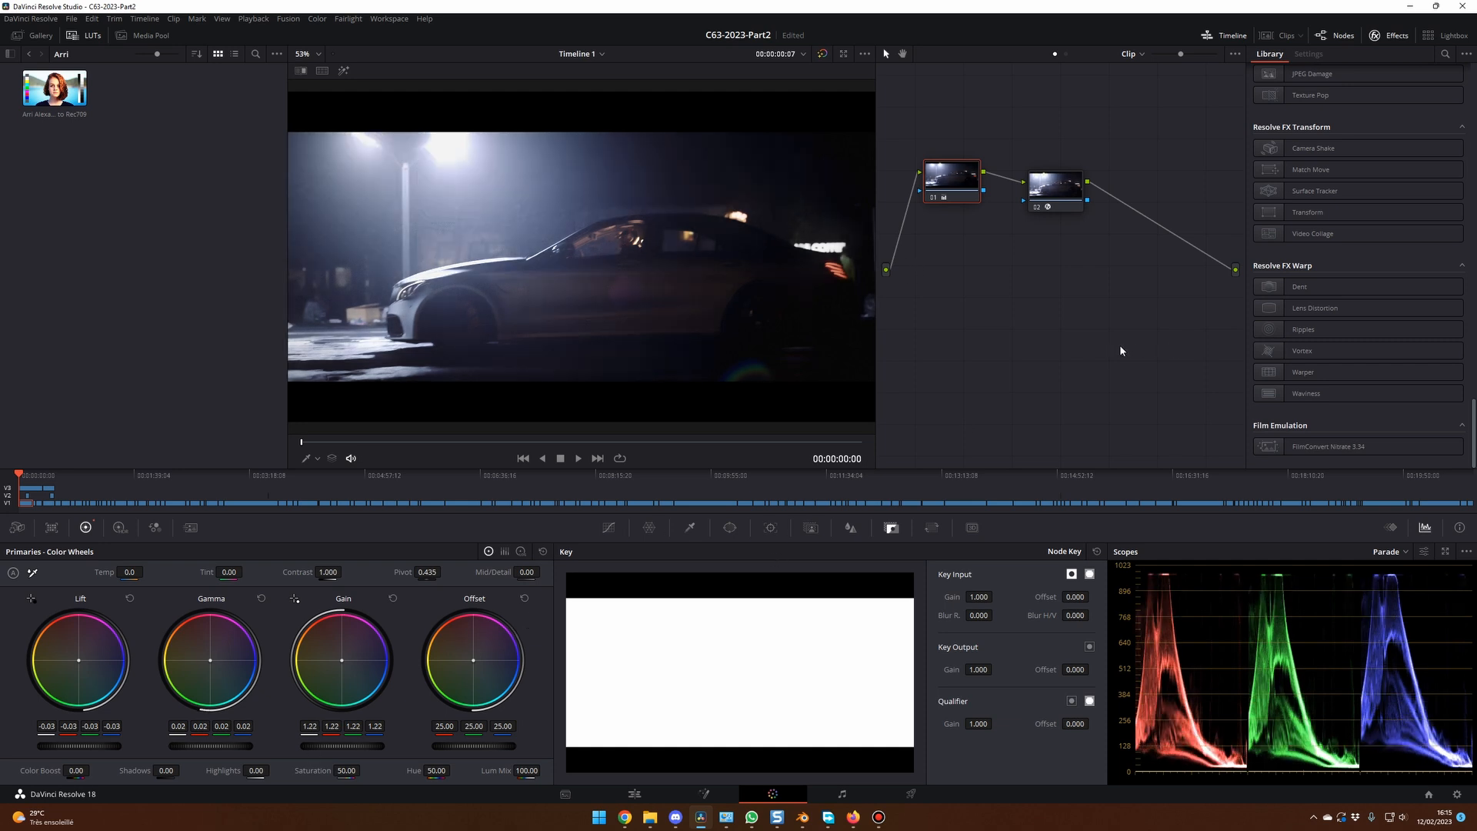
left_click(1065, 185)
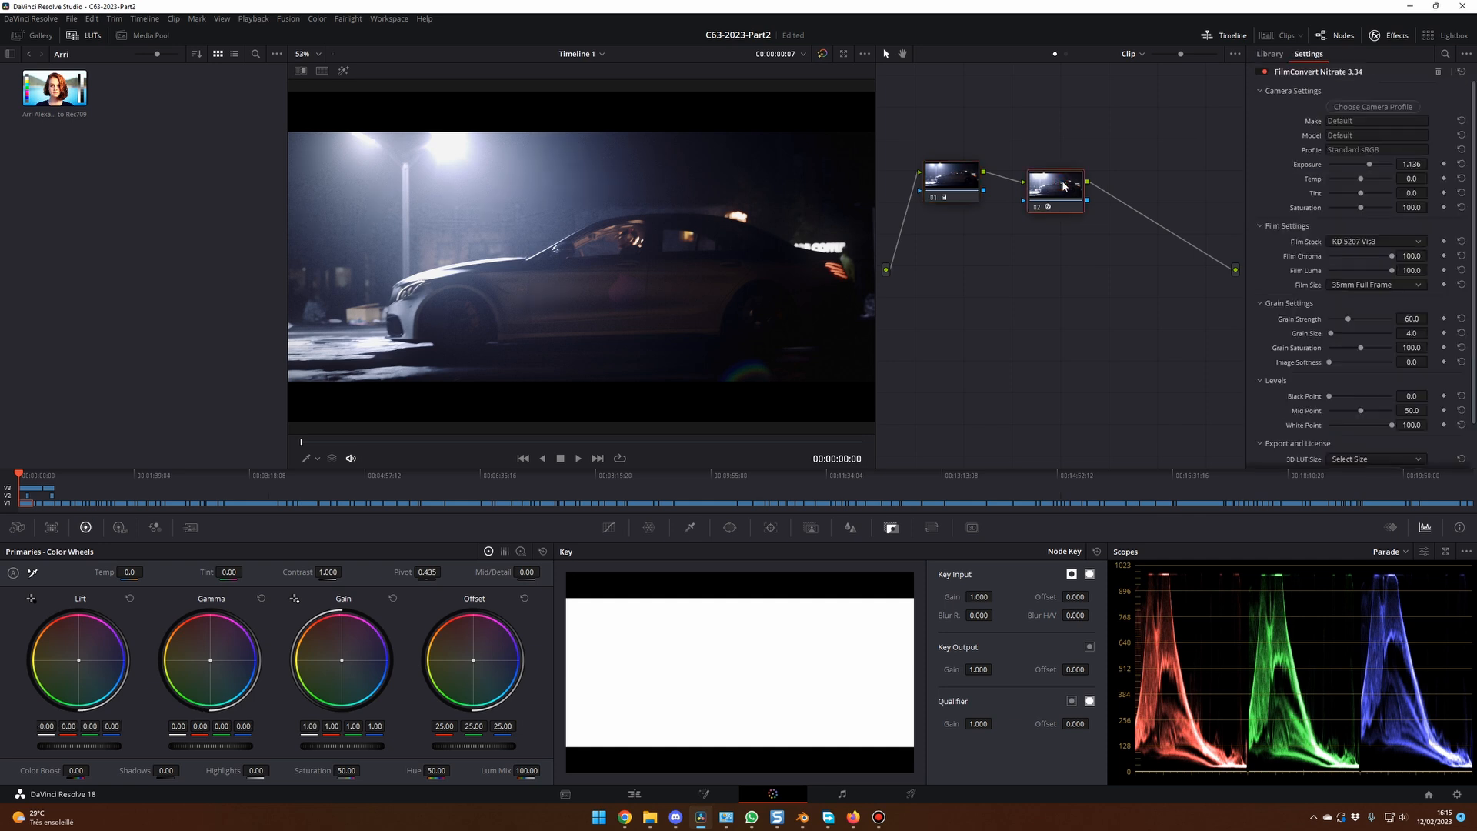
left_click(948, 177)
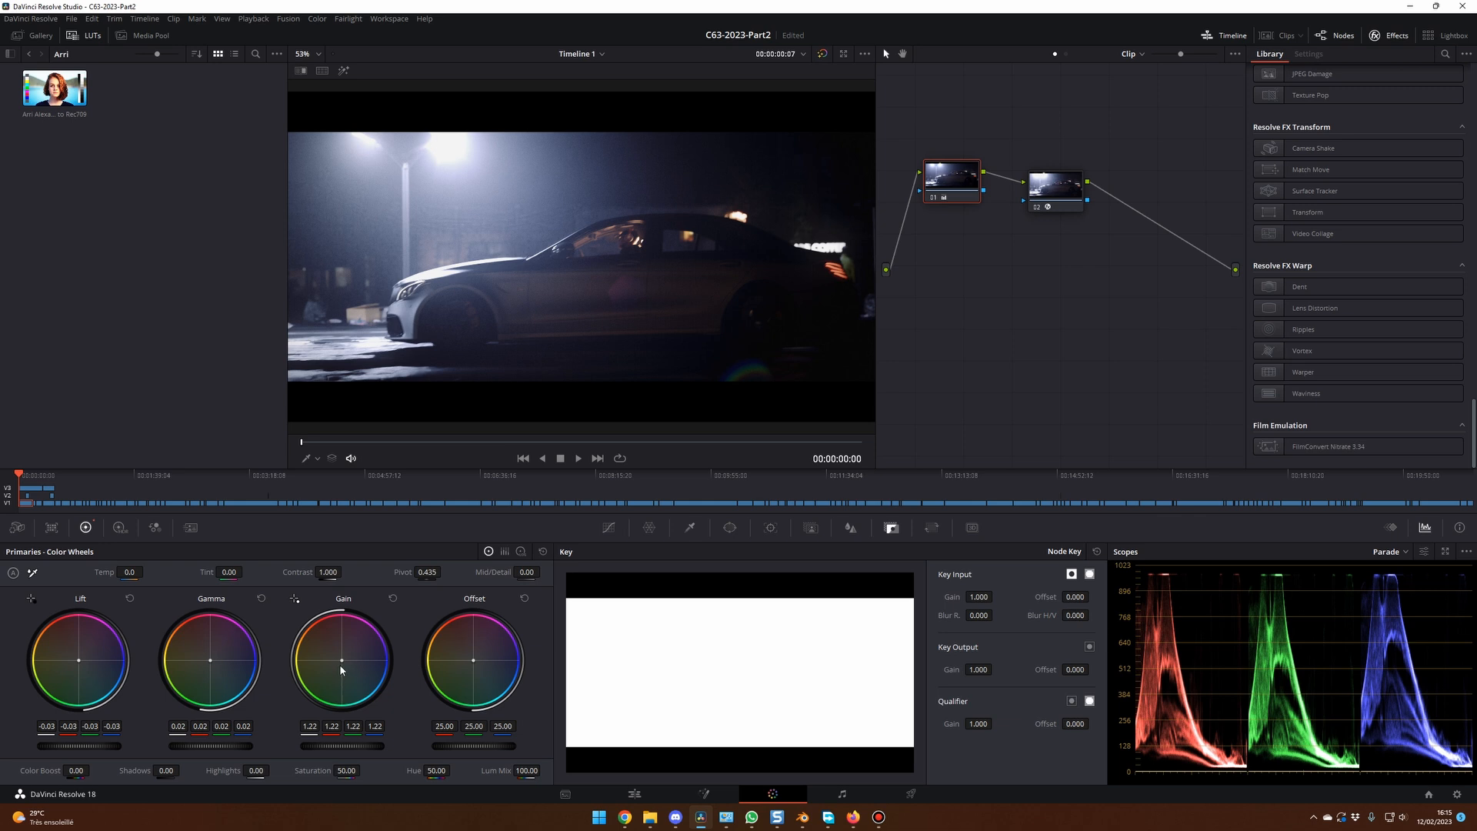
Step: Return to the Edit page and scrub through the MAIN1, MAIN2 and MAIN3 clips, stopping at 00:00:09:14
key("shift+4")
left_click_drag(496, 551, 551, 549)
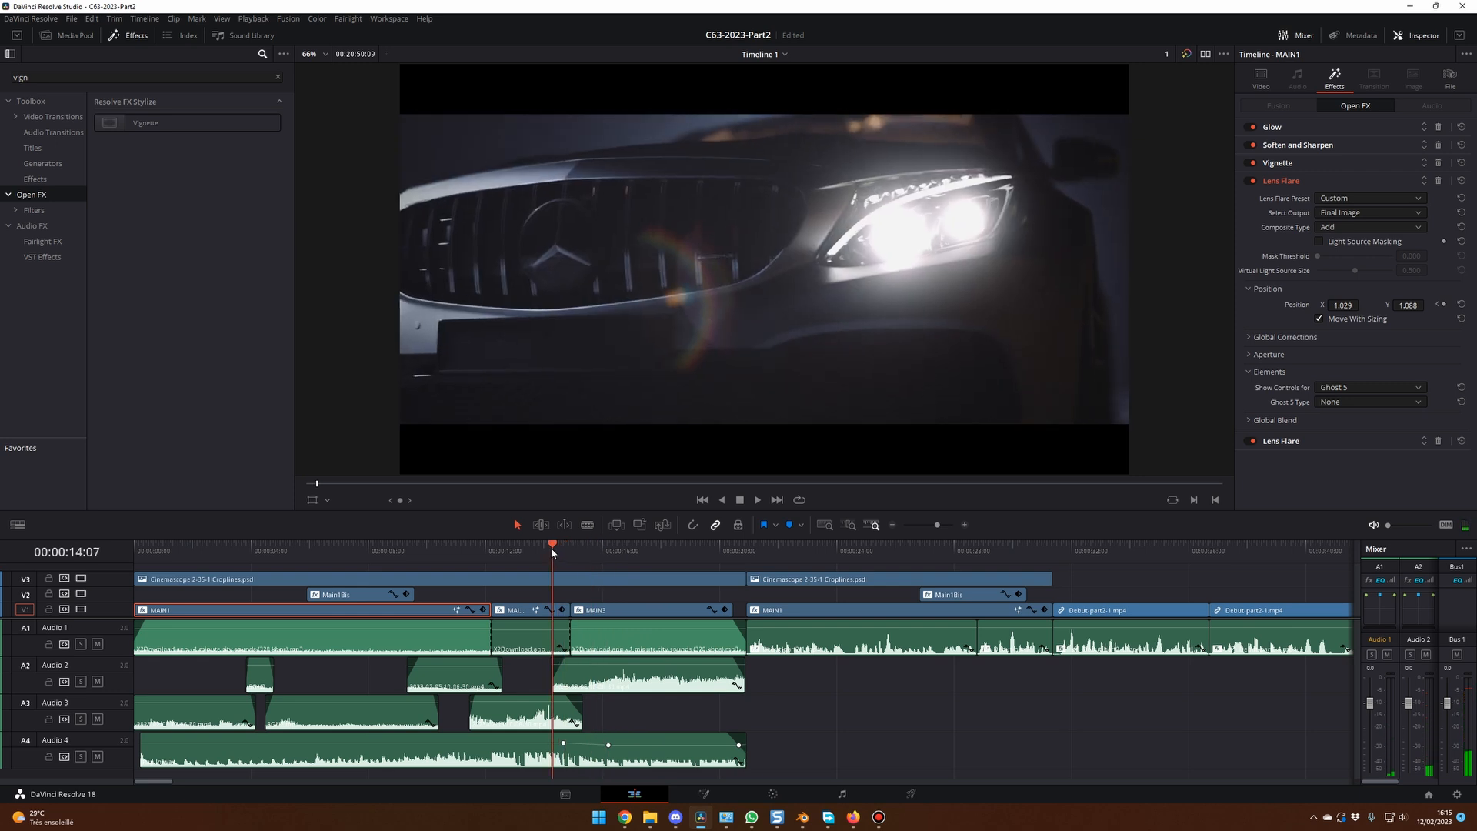
left_click_drag(551, 548, 592, 554)
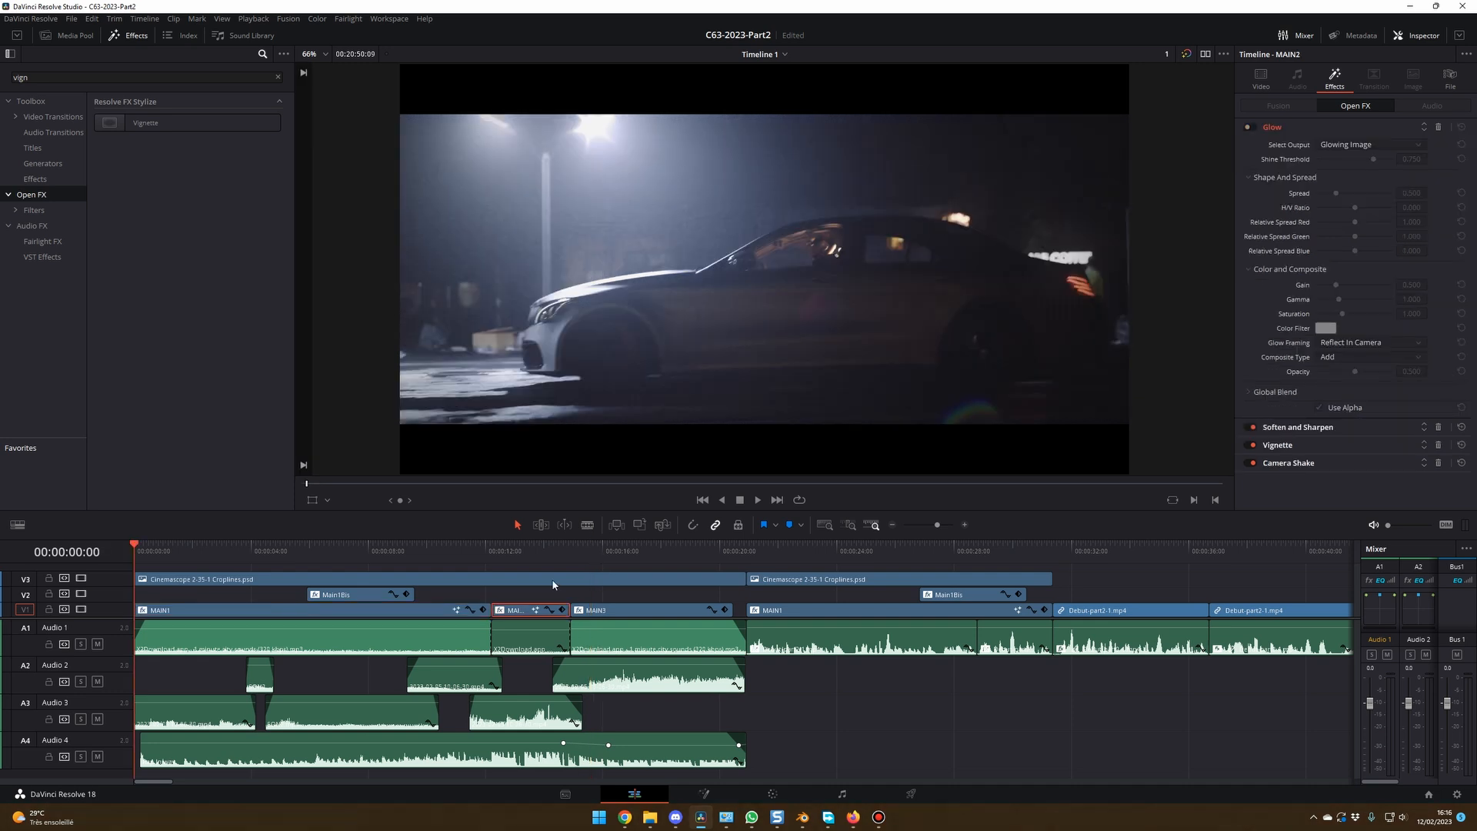
left_click(444, 551)
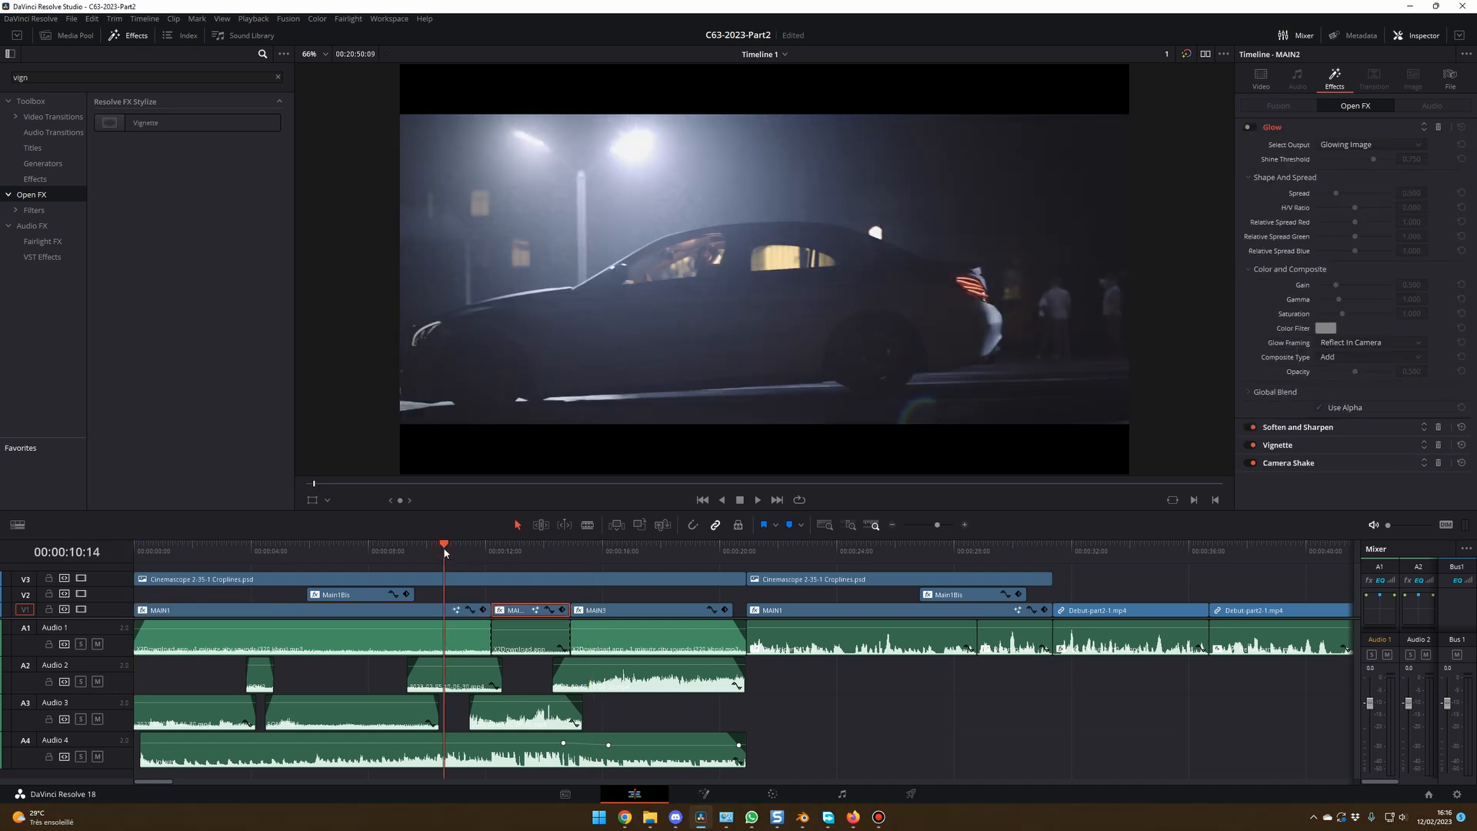
left_click_drag(445, 551, 416, 552)
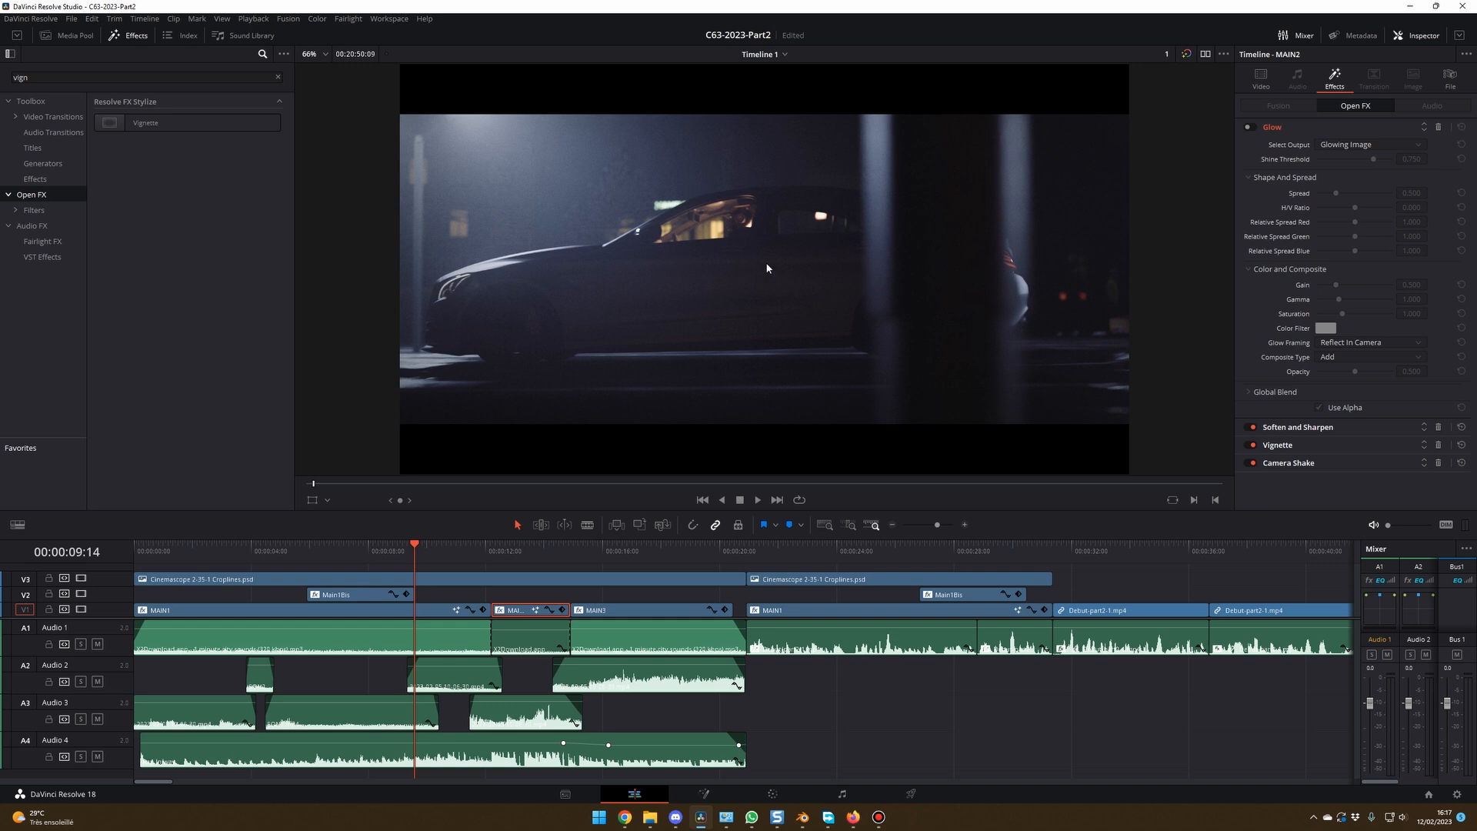
Step: Switch to the browser to view Poly Haven's tree models
key("alt+Tab")
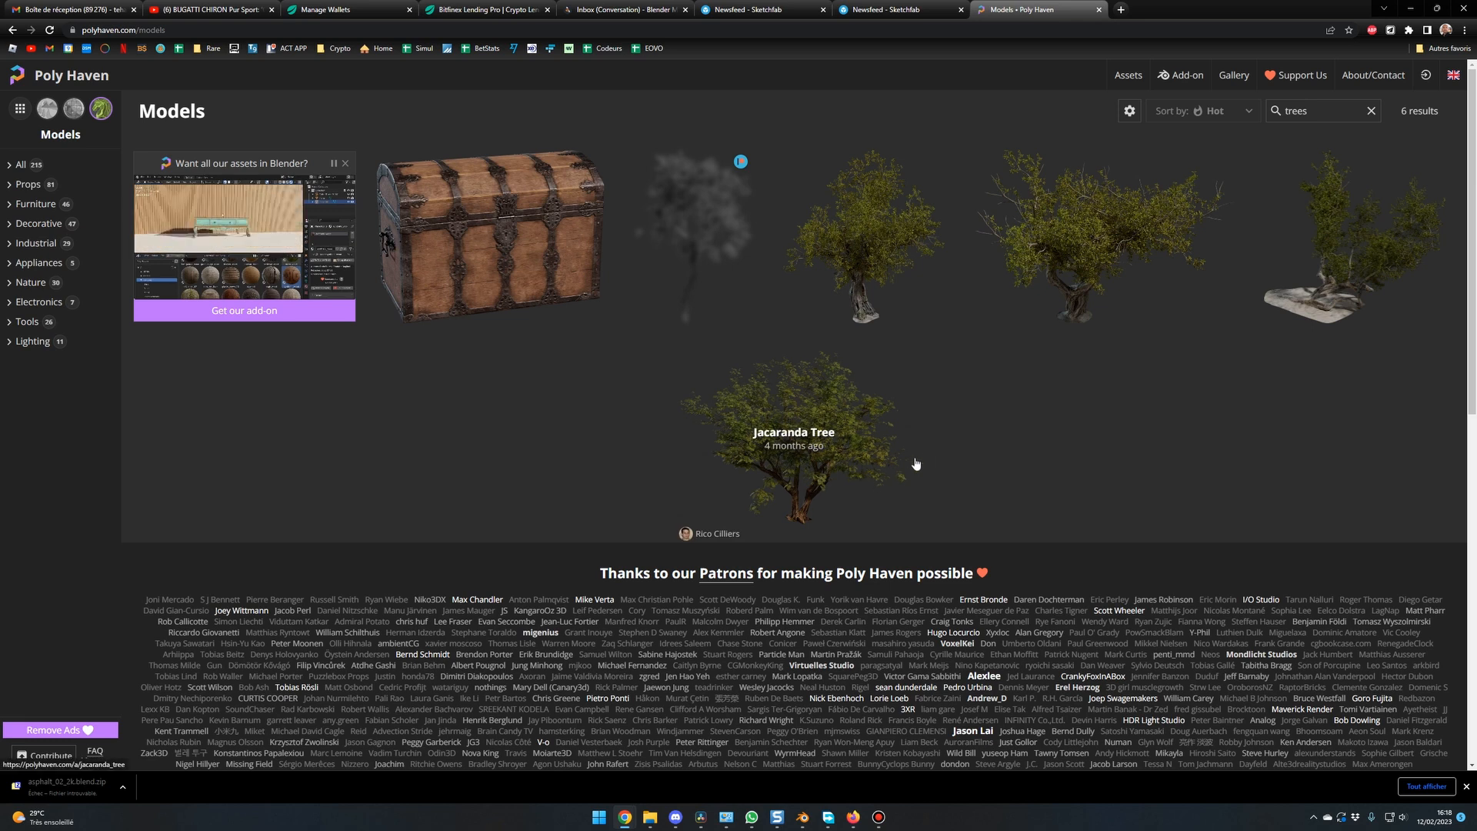